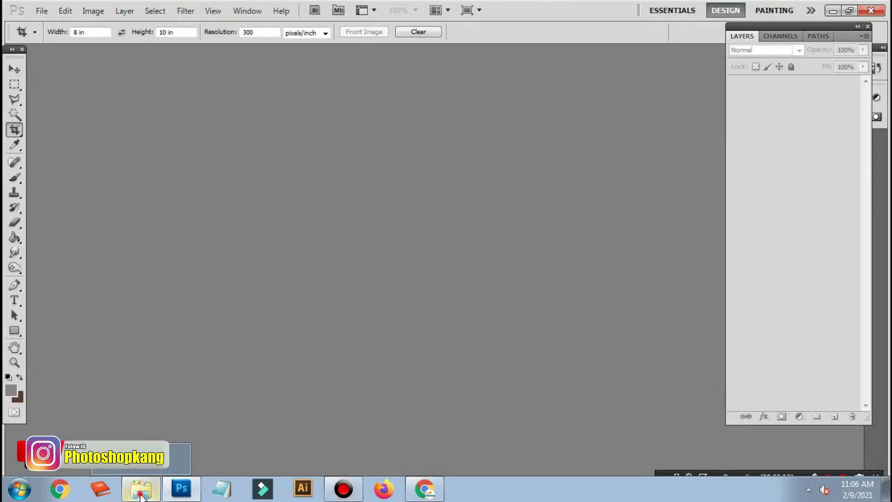
# Preview the david-beckham-lede-5.jpg portrait in Picasa Photo Viewer, viewing it twice.
pyautogui.click(140, 497)
pyautogui.click(358, 290)
pyautogui.doubleClick(332, 138)
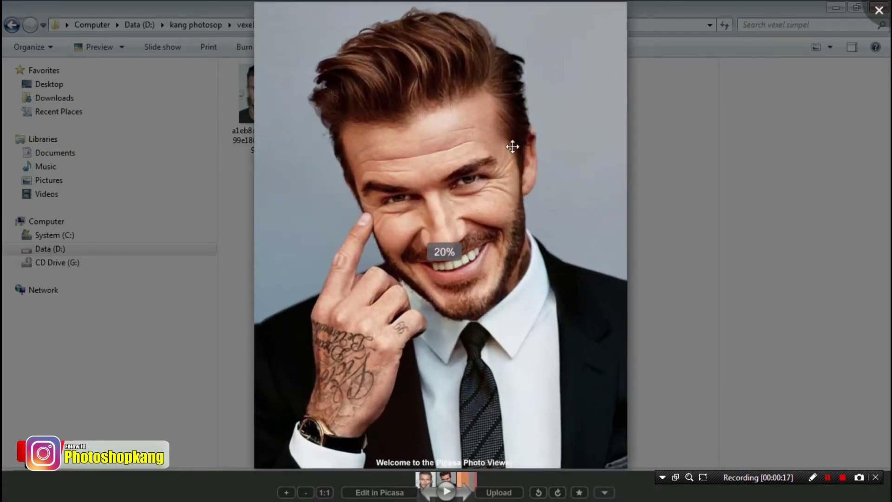
pyautogui.scroll(2, 458, 222)
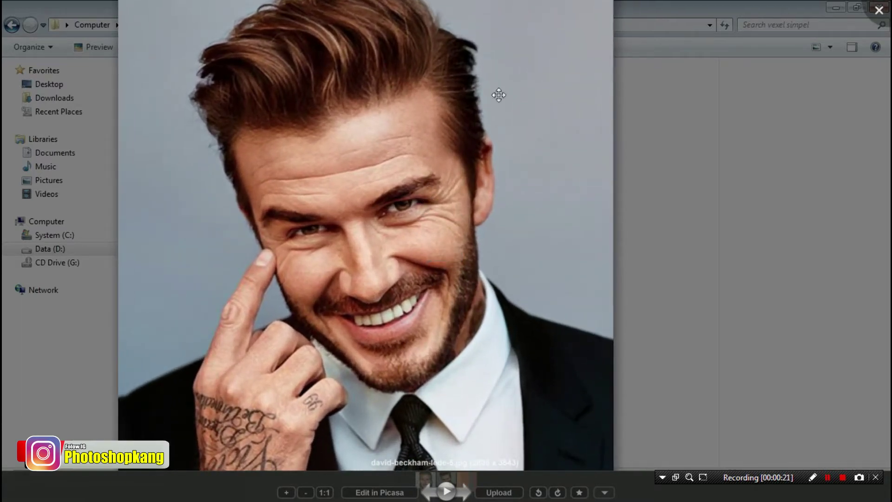
pyautogui.scroll(-1, 418, 224)
pyautogui.scroll(-1, 417, 224)
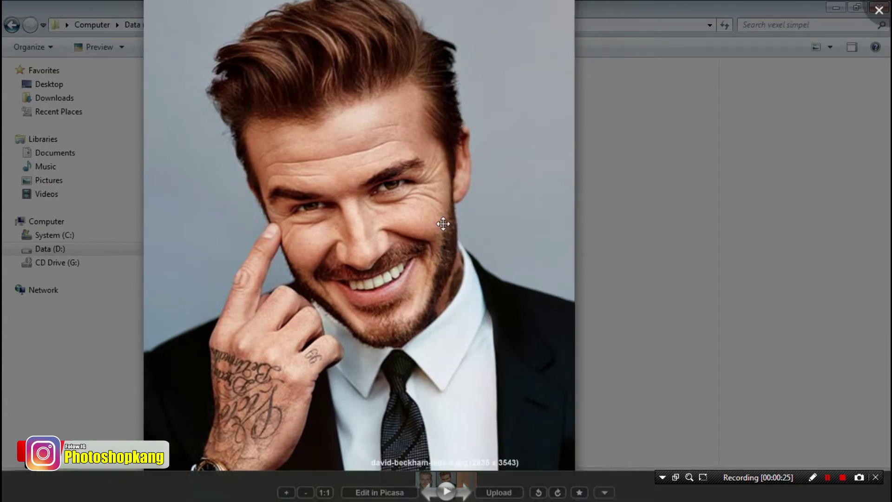
pyautogui.scroll(-1, 443, 224)
pyautogui.scroll(-1, 444, 228)
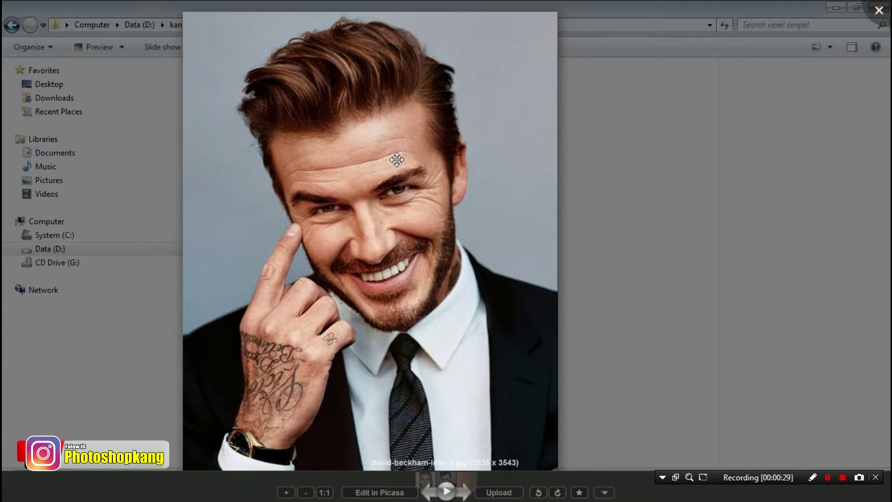
pyautogui.click(879, 10)
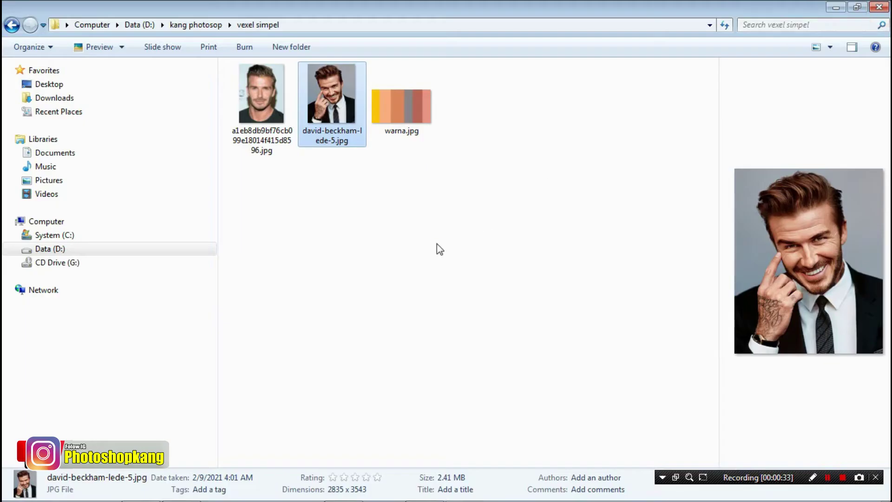
pyautogui.doubleClick(332, 116)
pyautogui.scroll(2, 464, 206)
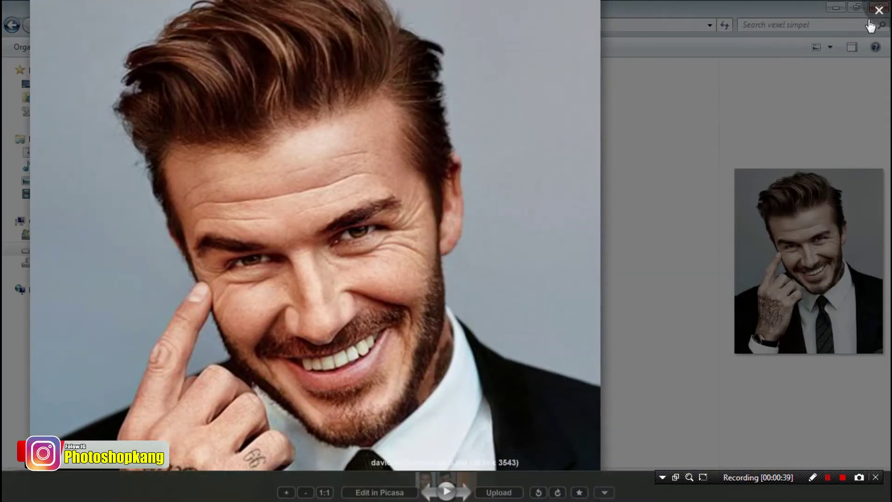
pyautogui.click(879, 10)
# Preview the warna.jpg palette, then select it together with the portrait file.
pyautogui.doubleClick(400, 112)
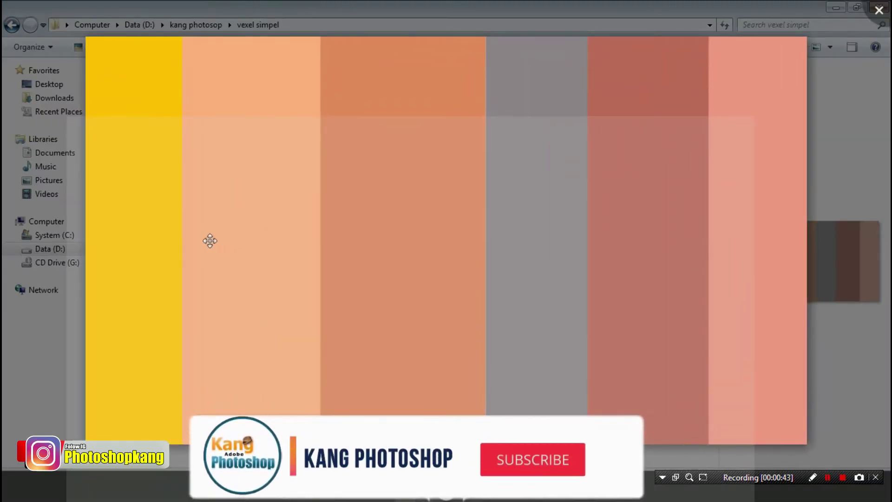
pyautogui.click(879, 11)
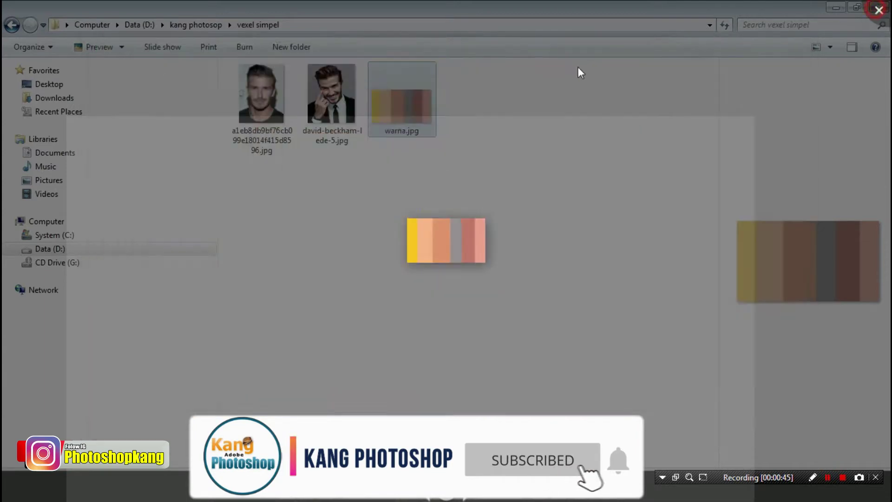
pyautogui.click(340, 119)
pyautogui.keyDown('ctrl'); pyautogui.click(402, 107); pyautogui.keyUp('ctrl')
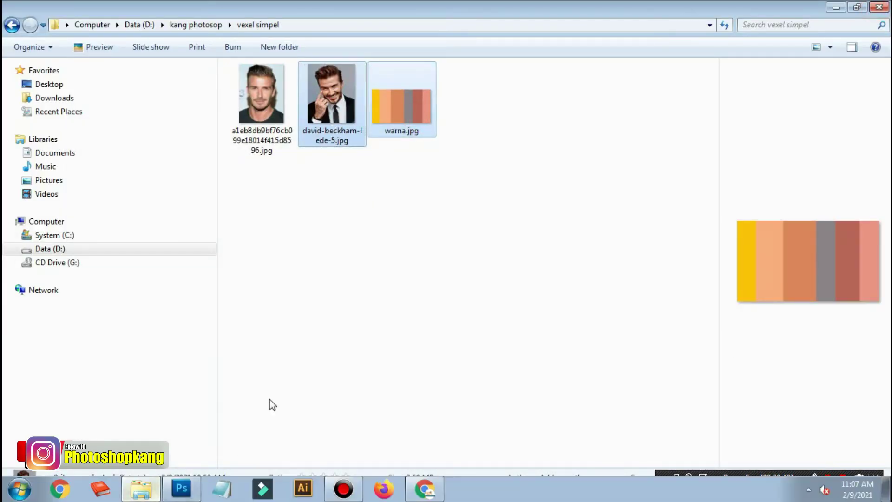
# Bring both images into Photoshop and choose the standard Pen Tool on the portrait.
pyautogui.moveTo(332, 93); pyautogui.dragTo(345, 173)
pyautogui.hotkey('alt', 'Tab')
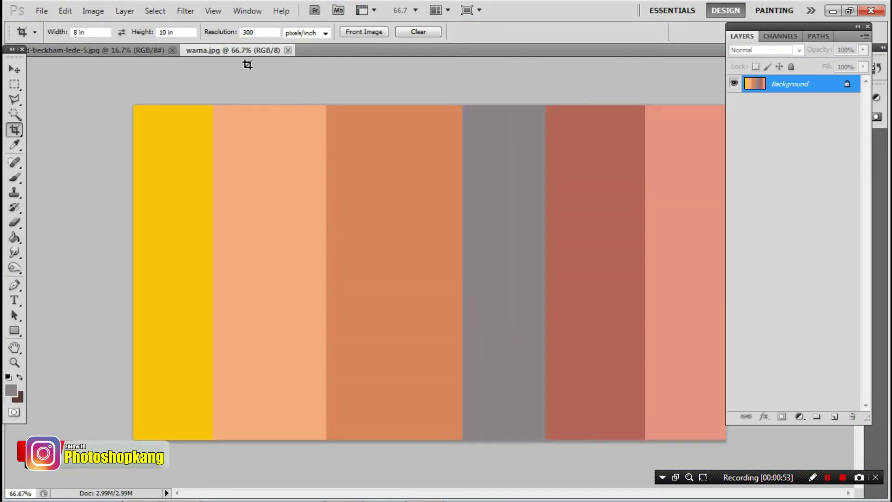
pyautogui.click(127, 48)
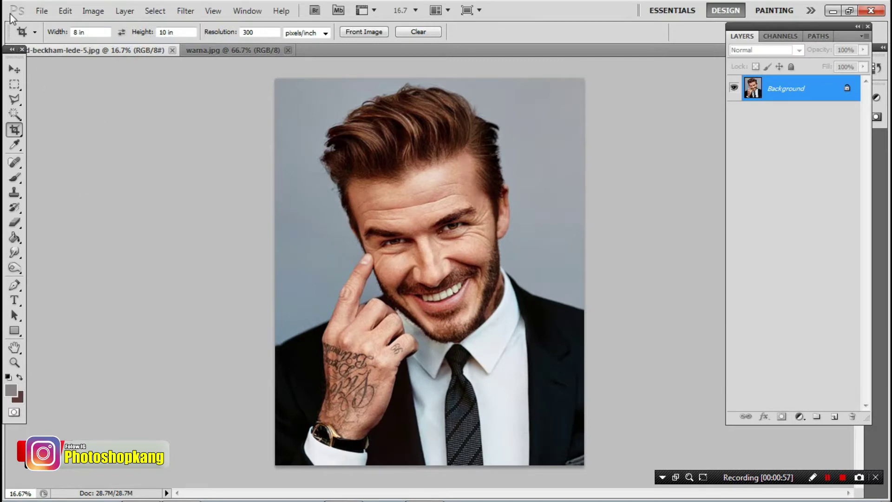
pyautogui.click(16, 286)
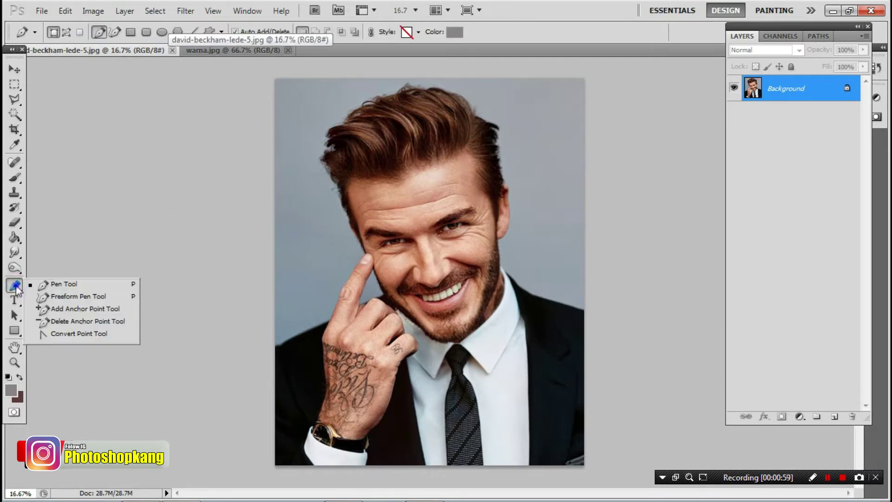
pyautogui.click(53, 284)
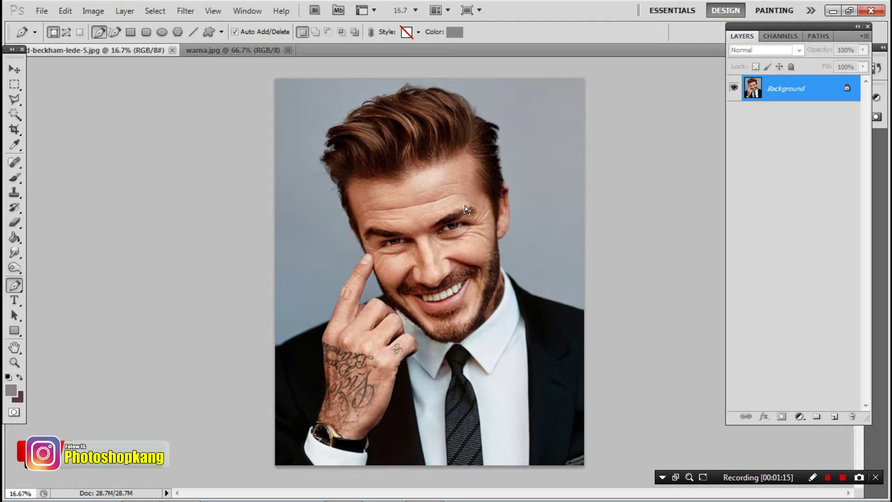
pyautogui.scroll(1, 466, 209)
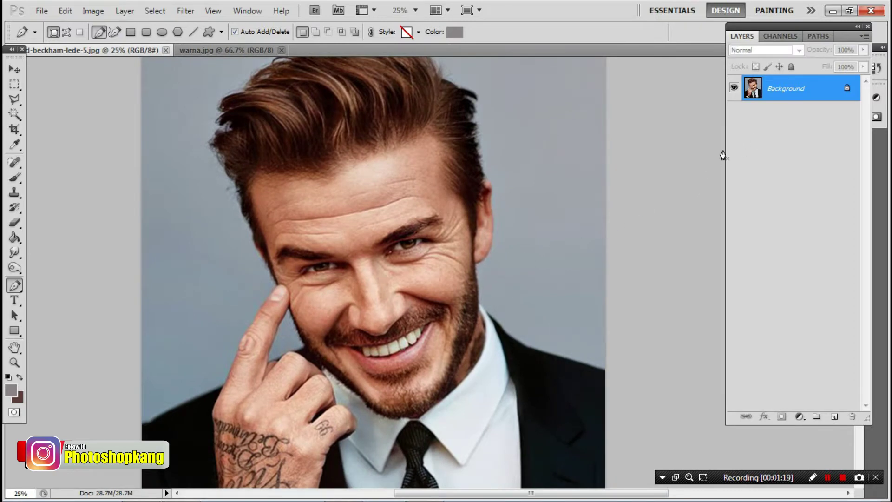
# Duplicate the portrait's Background layer as Background copy, then reselect Background.
pyautogui.rightClick(772, 95)
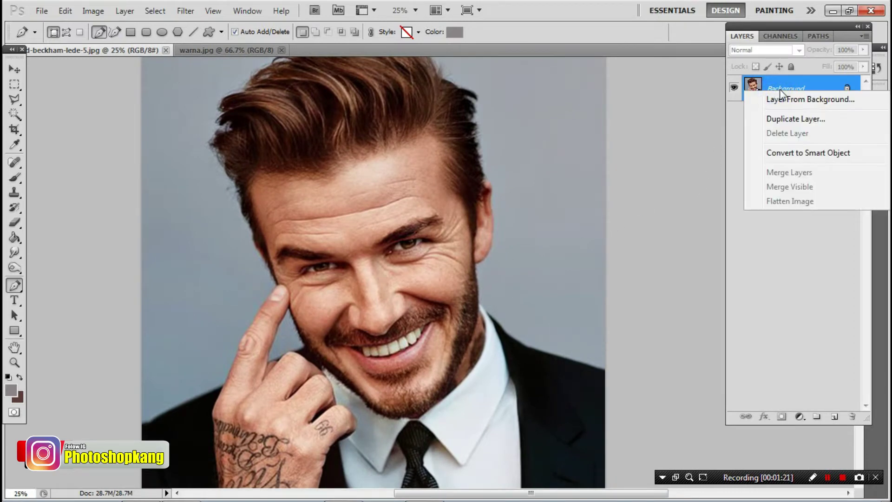
pyautogui.click(773, 120)
pyautogui.click(561, 147)
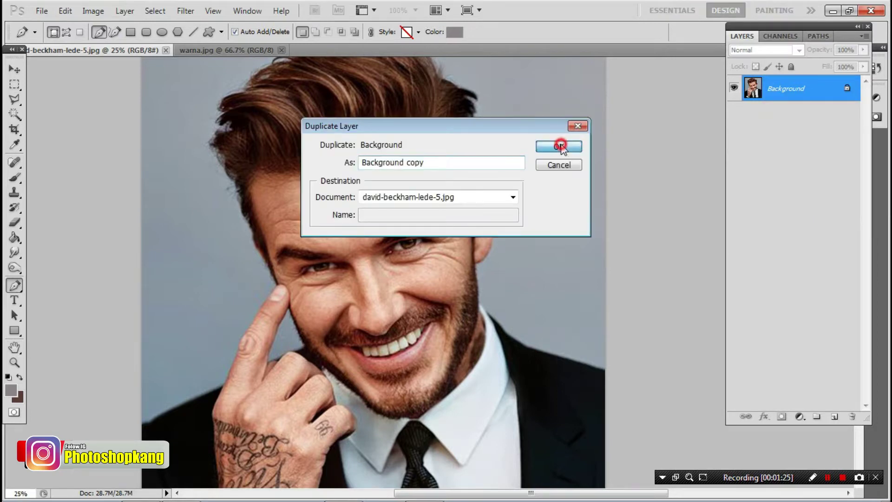
pyautogui.click(772, 119)
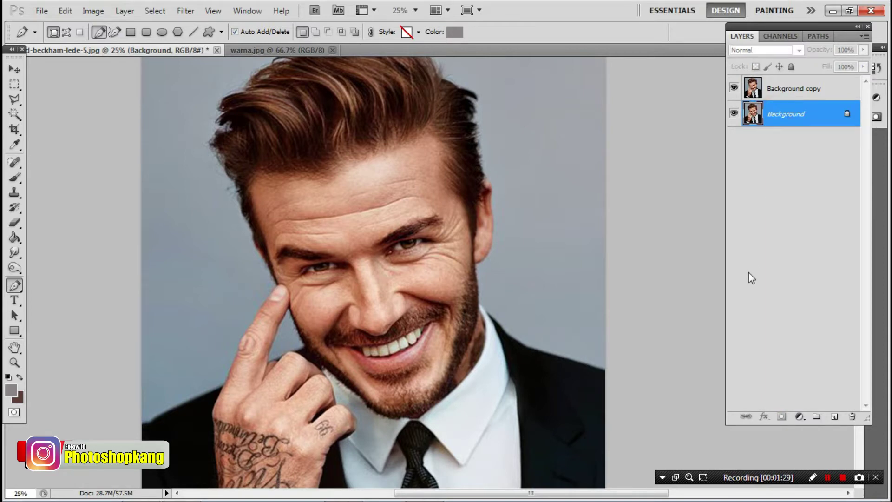
# Eyedrop the yellow from warna.jpg as the foreground colour and return to the portrait.
pyautogui.click(258, 48)
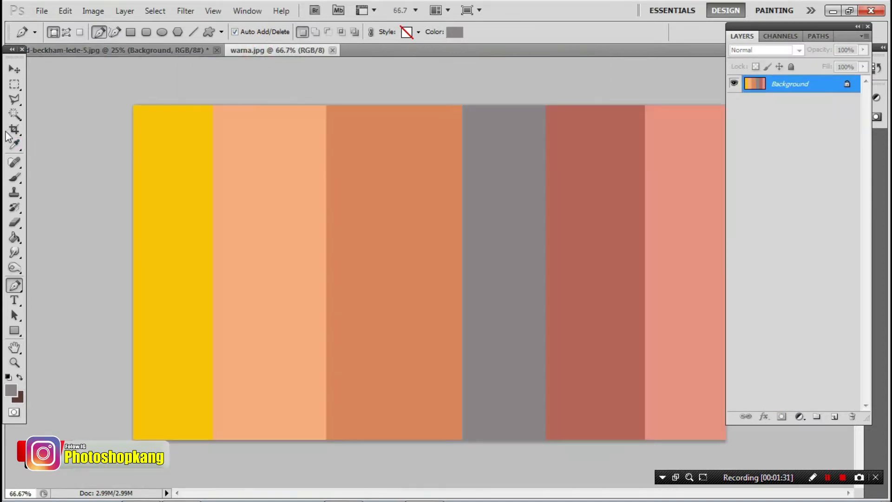
pyautogui.click(16, 178)
pyautogui.keyDown('alt'); pyautogui.click(174, 175); pyautogui.keyUp('alt')
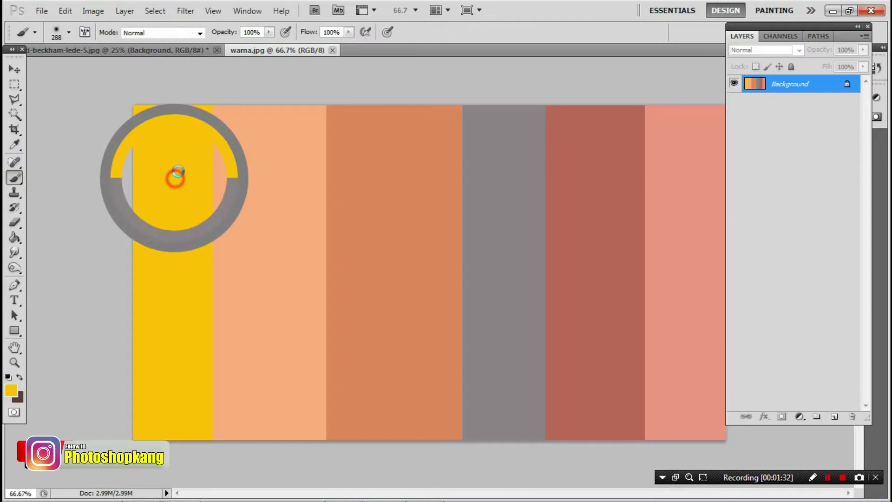
pyautogui.click(146, 50)
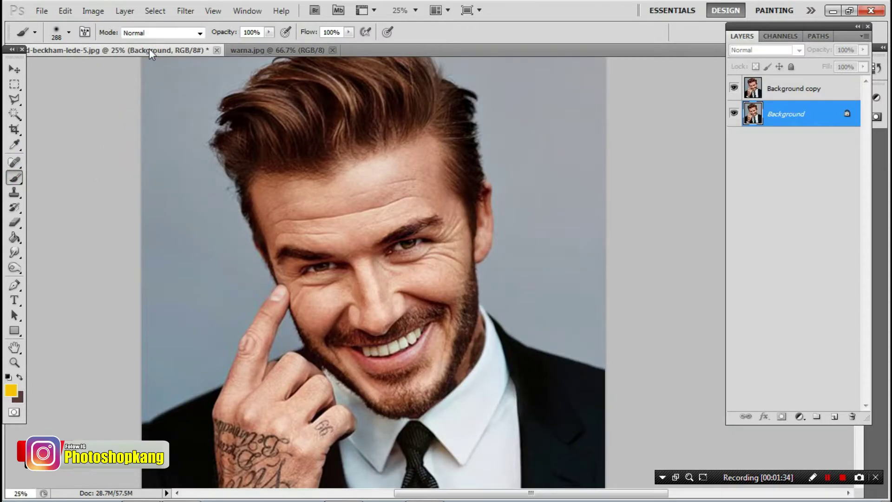
# Add a yellow ffc300 Solid Color fill layer, then make Background copy active and zoom in.
pyautogui.click(800, 416)
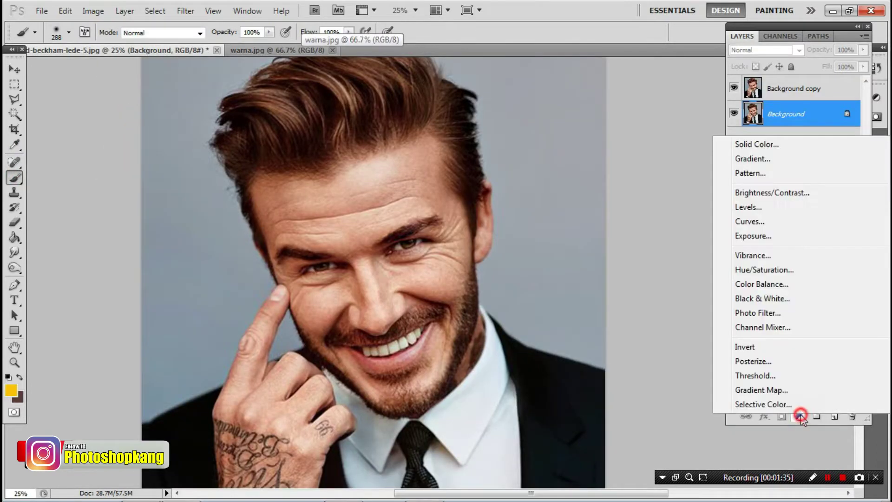
pyautogui.click(753, 146)
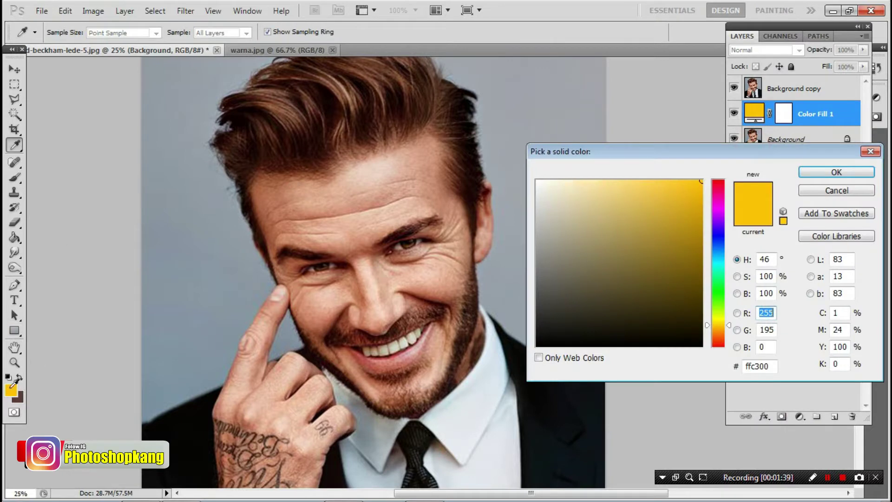
pyautogui.click(826, 175)
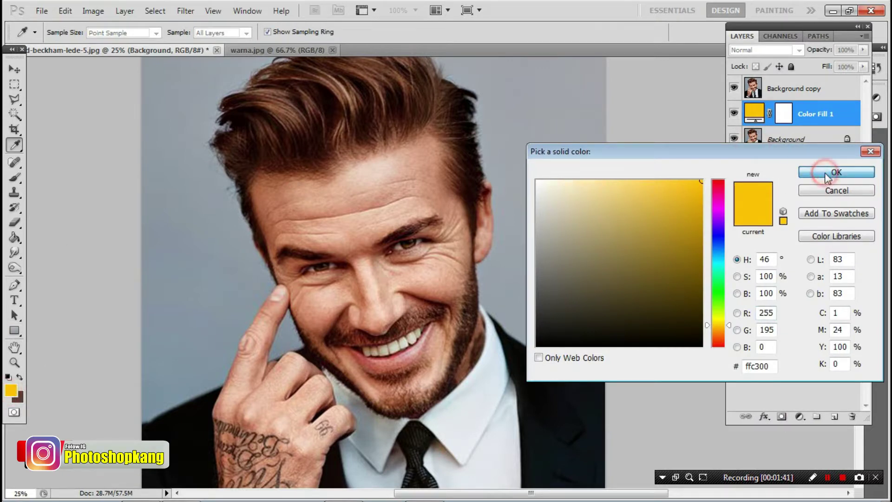
pyautogui.click(14, 285)
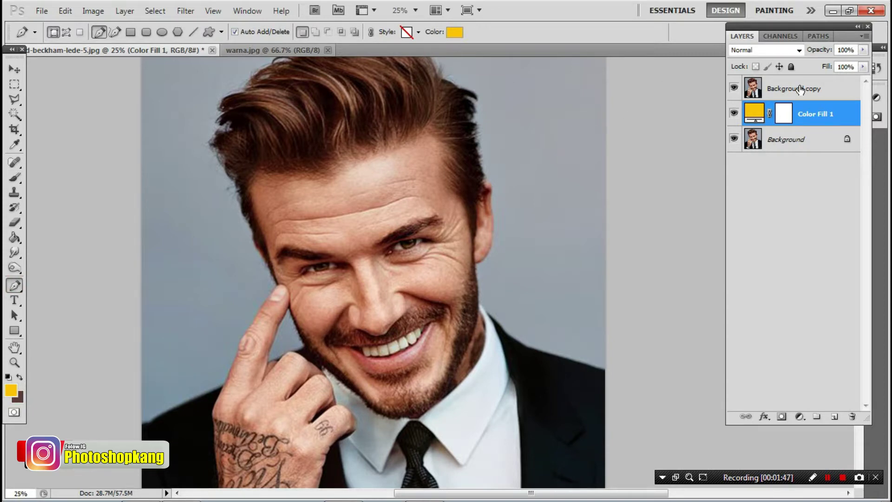
pyautogui.click(800, 89)
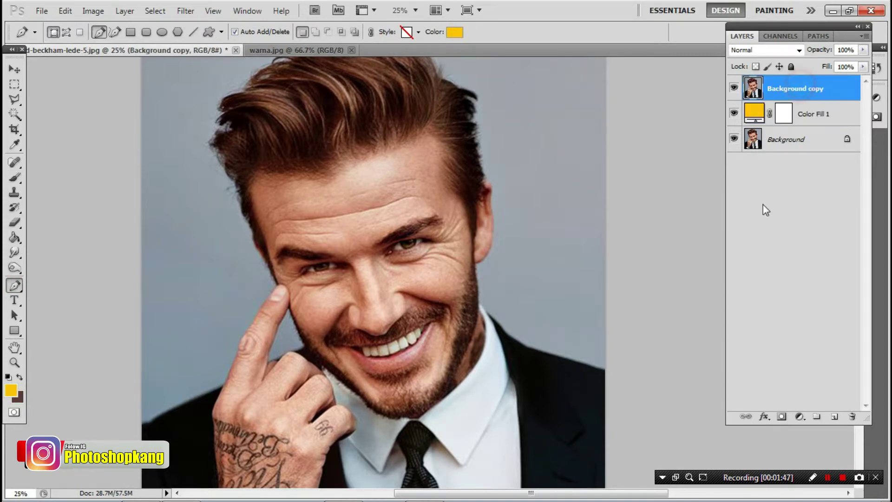
pyautogui.hotkey('ctrl', '+')
# Pan around the portrait to inspect the hand tattoo, eyes, tie and wrist.
pyautogui.scroll(-3, 332, 343)
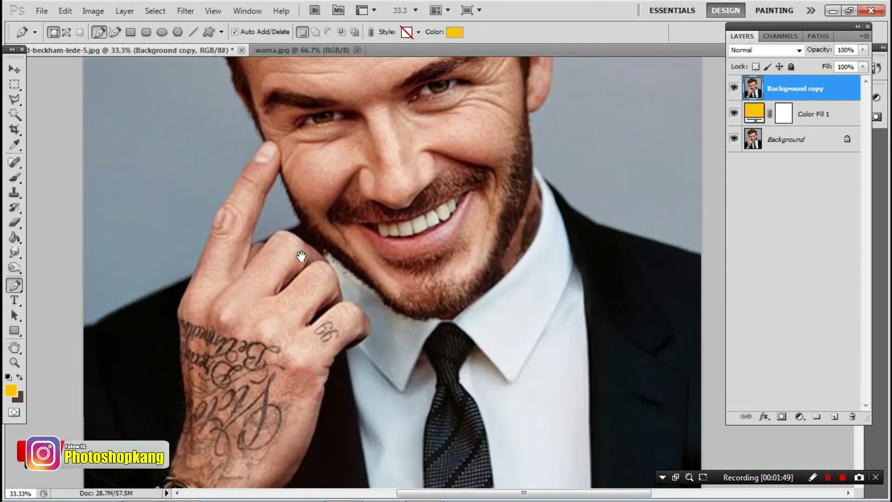
pyautogui.scroll(1, 361, 199)
pyautogui.scroll(-1, 278, 353)
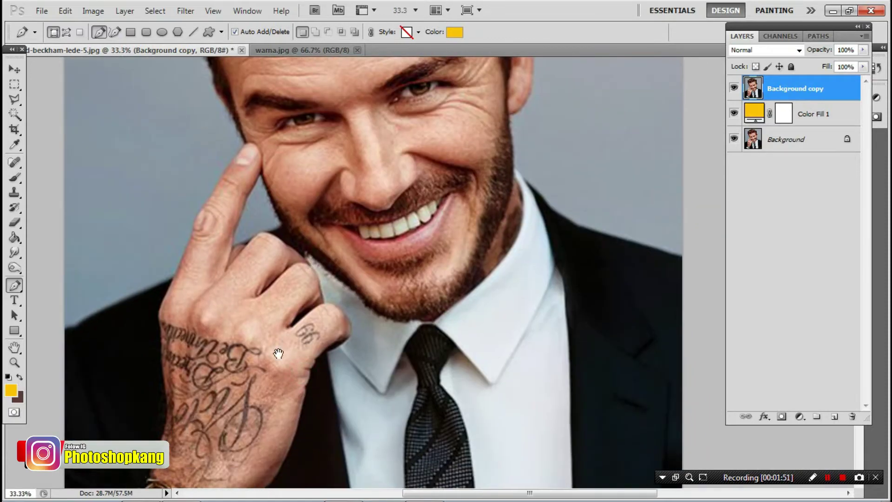
pyautogui.scroll(1, 277, 349)
pyautogui.moveTo(270, 367)
pyautogui.mouseDown()
pyautogui.moveTo(293, 248)
pyautogui.moveTo(289, 352)
pyautogui.mouseUp()
pyautogui.moveTo(297, 135)
pyautogui.mouseDown()
pyautogui.moveTo(305, 241)
pyautogui.moveTo(272, 372)
pyautogui.mouseUp()
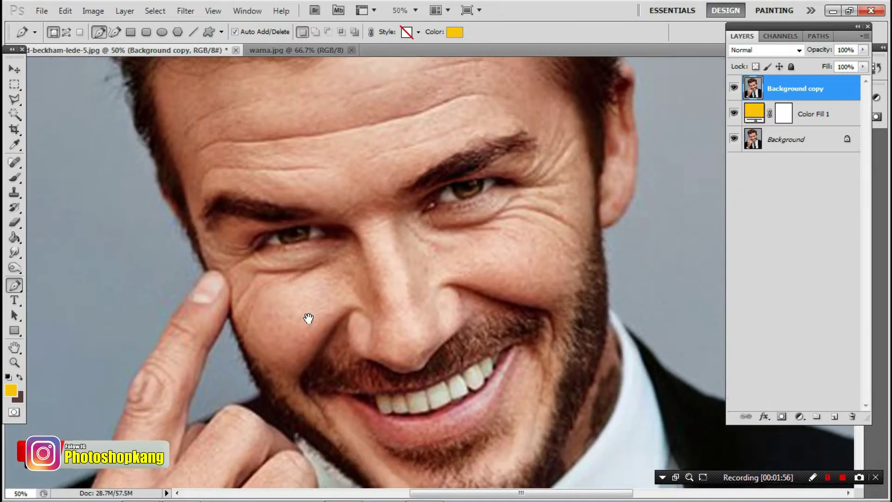
pyautogui.moveTo(288, 428); pyautogui.dragTo(280, 200)
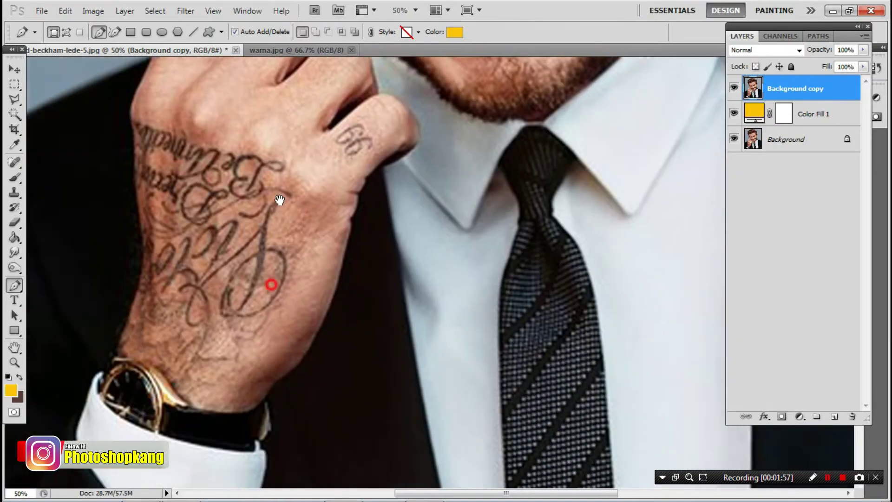
pyautogui.moveTo(272, 367); pyautogui.dragTo(272, 245)
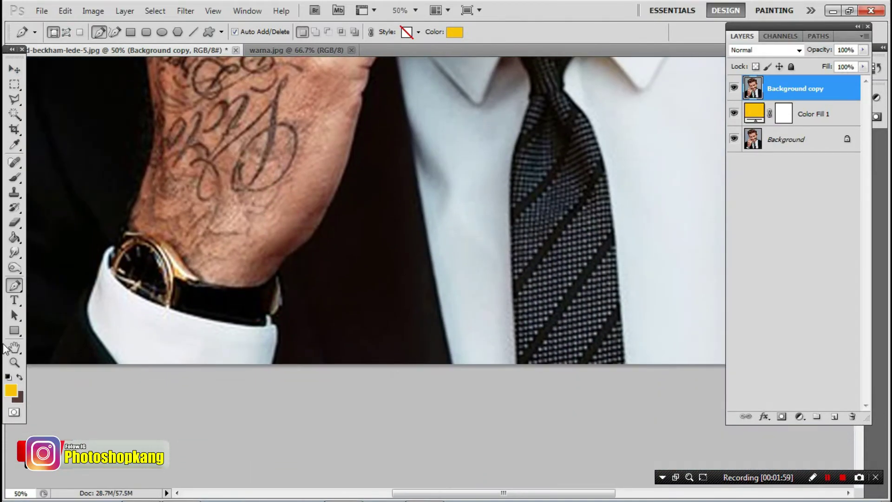
# Sample the peach skin tone from warna.jpg, then return to the zoomed portrait with the Pen tool.
pyautogui.click(279, 50)
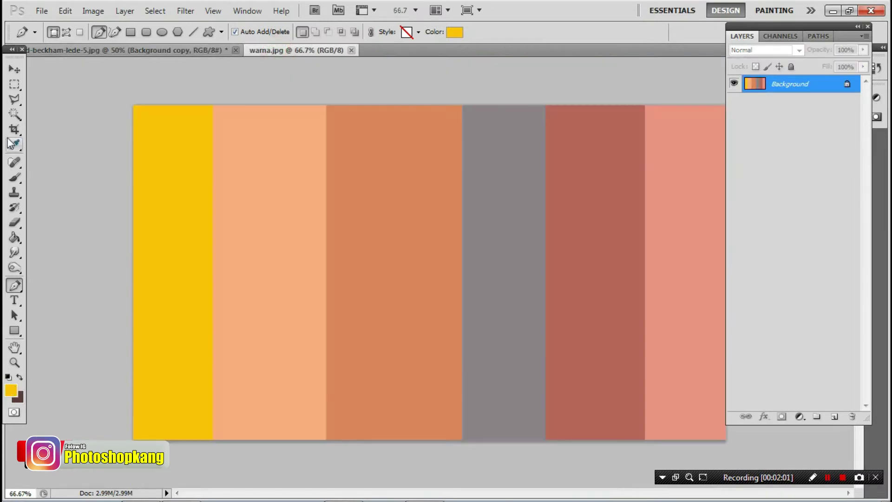
pyautogui.click(15, 177)
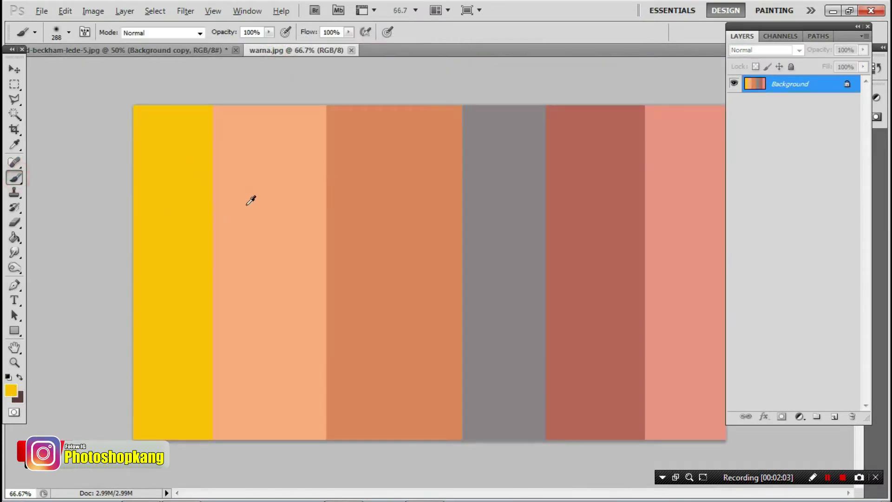
pyautogui.keyDown('alt'); pyautogui.click(245, 186); pyautogui.keyUp('alt')
pyautogui.click(14, 285)
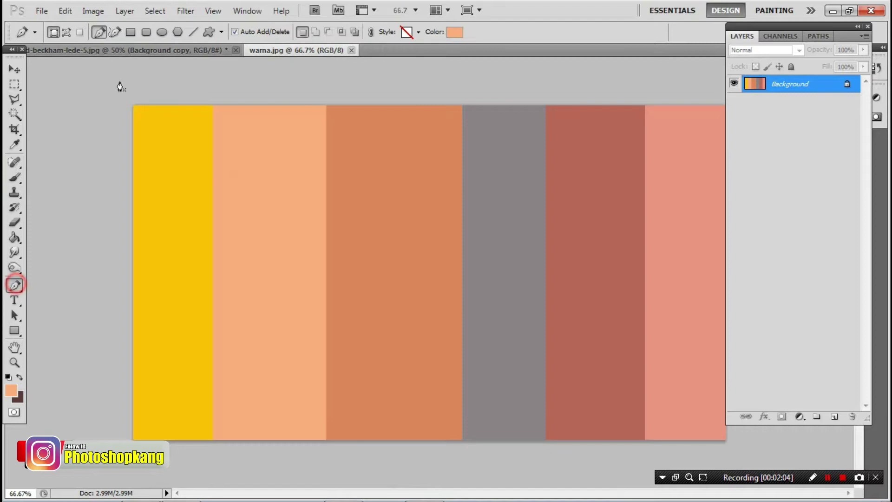
pyautogui.click(159, 50)
pyautogui.hotkey('ctrl', '+')
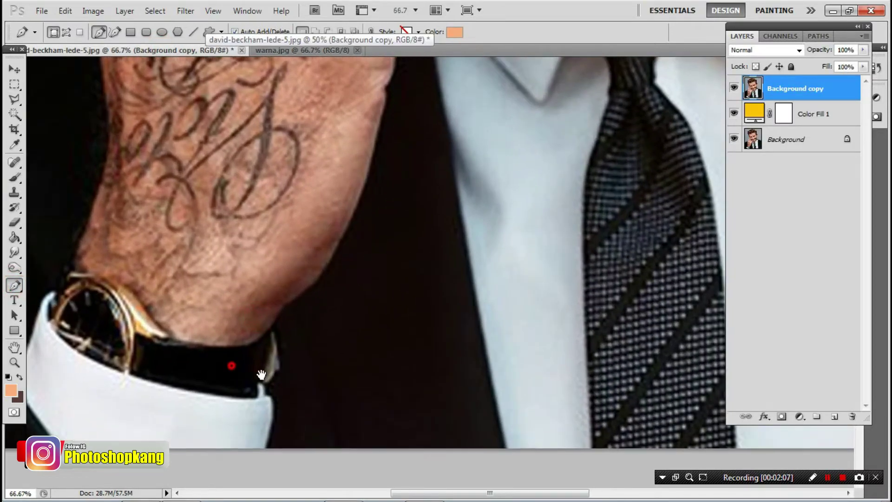
pyautogui.moveTo(261, 374)
pyautogui.mouseDown()
pyautogui.moveTo(325, 358)
pyautogui.moveTo(282, 359)
pyautogui.mouseUp()
# Start Shape 1 at the wrist, move it below Background copy, and rename that layer bahan.
pyautogui.click(338, 340)
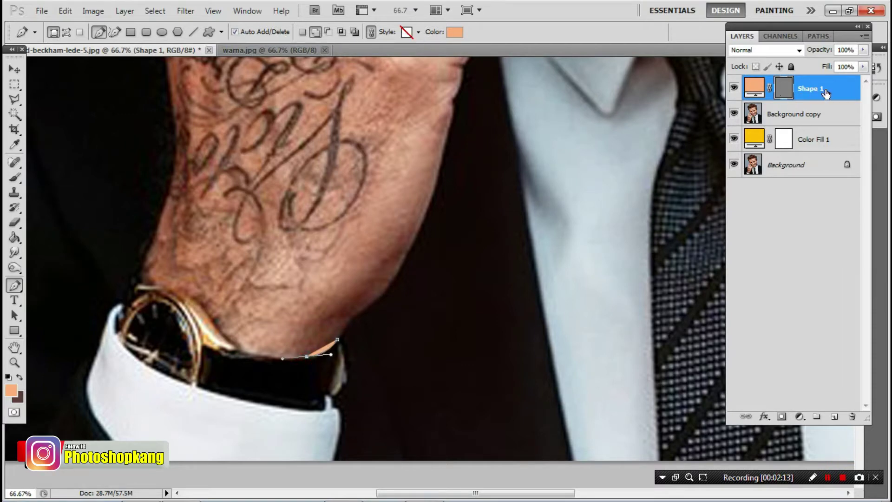
pyautogui.moveTo(825, 93); pyautogui.dragTo(810, 122)
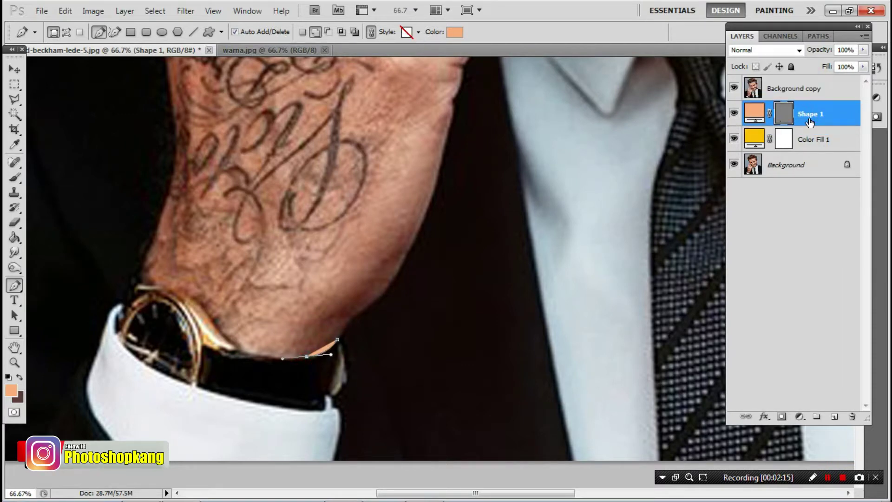
pyautogui.doubleClick(773, 88)
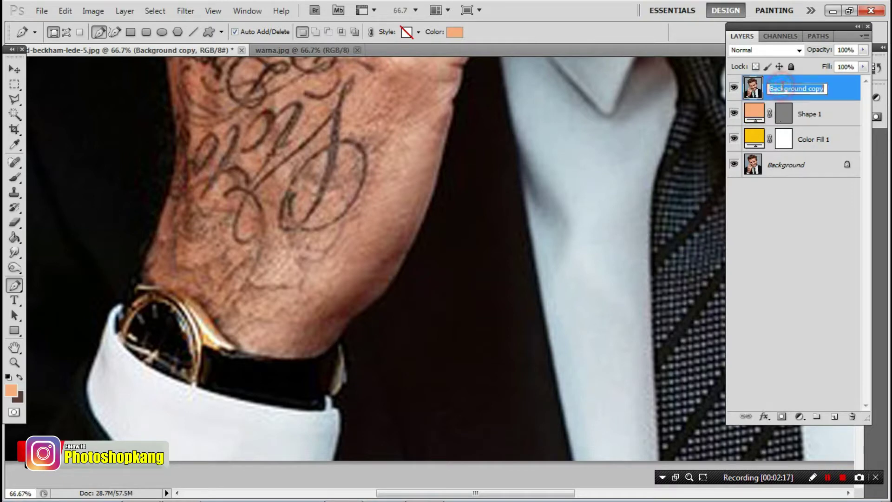
pyautogui.write('bahan')
pyautogui.press('Return')
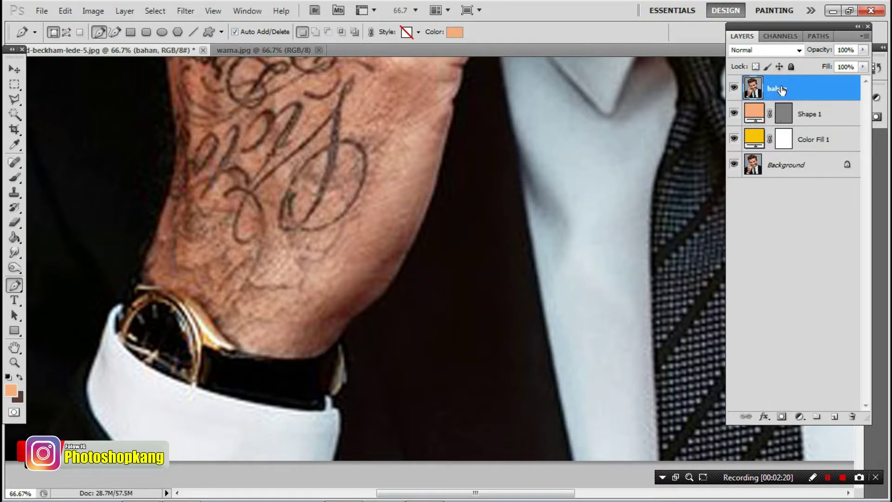
pyautogui.click(784, 111)
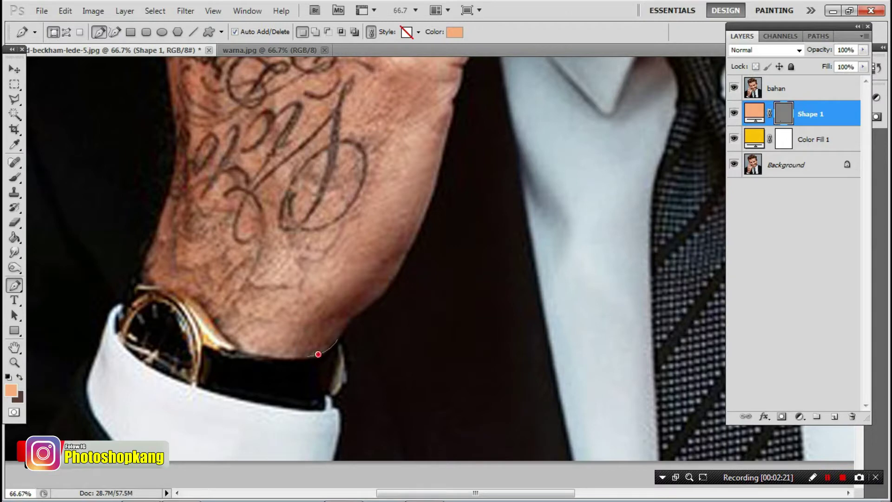
# Trace the skin outline up the wrist and arm edge with curved anchors.
pyautogui.scroll(1, 318, 355)
pyautogui.keyDown('alt'); pyautogui.click(304, 360); pyautogui.keyUp('alt')
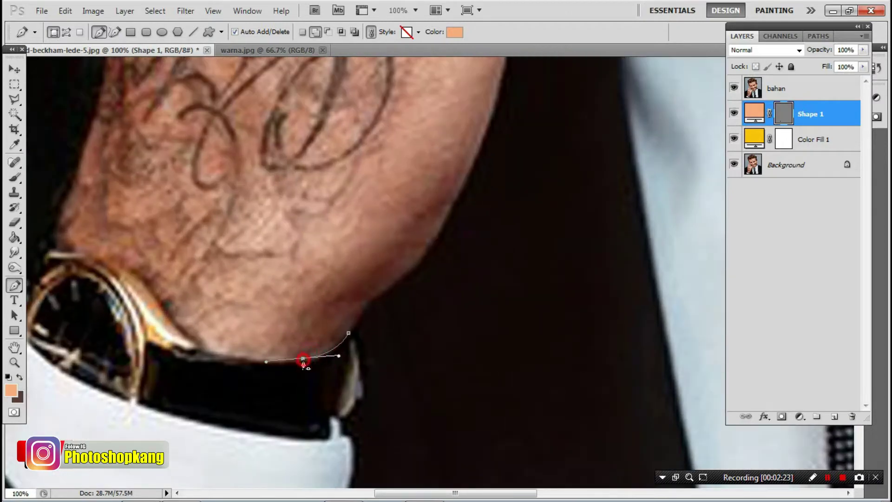
pyautogui.moveTo(244, 358)
pyautogui.mouseDown()
pyautogui.moveTo(214, 359)
pyautogui.moveTo(140, 285)
pyautogui.moveTo(304, 312)
pyautogui.mouseUp()
pyautogui.click(296, 309)
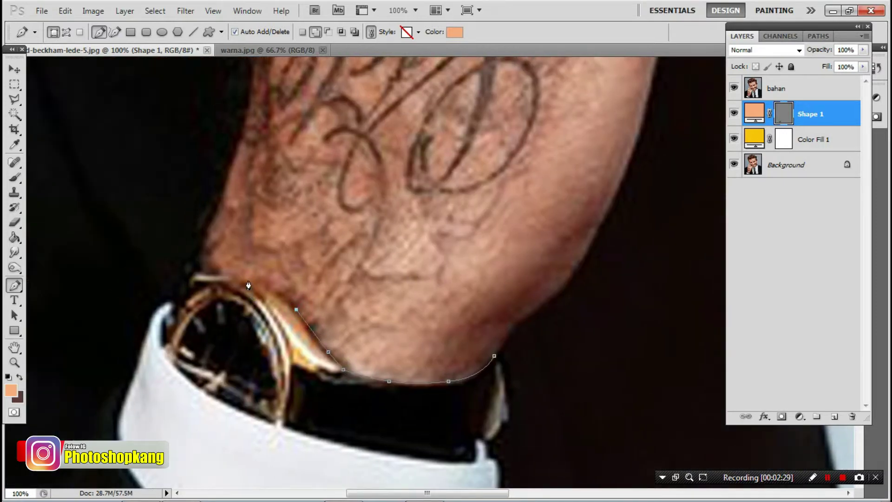
pyautogui.moveTo(246, 280); pyautogui.dragTo(227, 279)
pyautogui.click(200, 235)
pyautogui.moveTo(200, 235); pyautogui.dragTo(218, 374)
# Continue the outline along the hand, knuckle and raised finger past the fingertip.
pyautogui.click(234, 282)
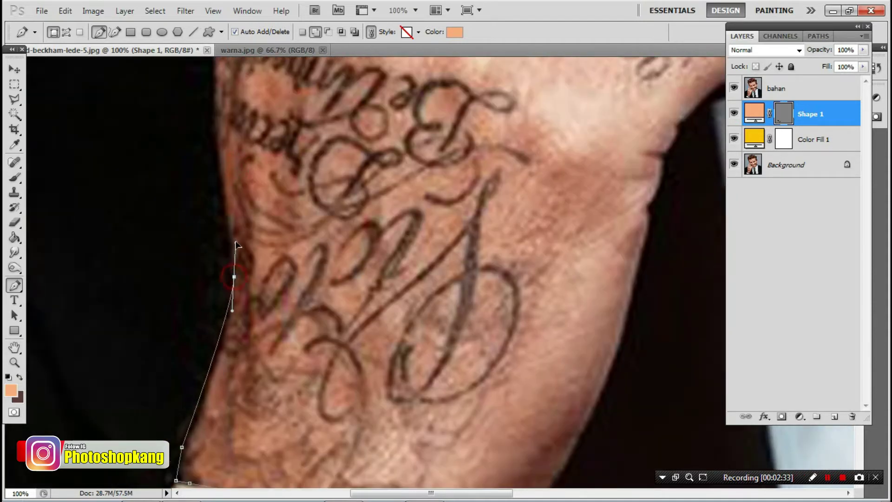
pyautogui.click(234, 234)
pyautogui.moveTo(198, 135); pyautogui.dragTo(201, 319)
pyautogui.click(212, 274)
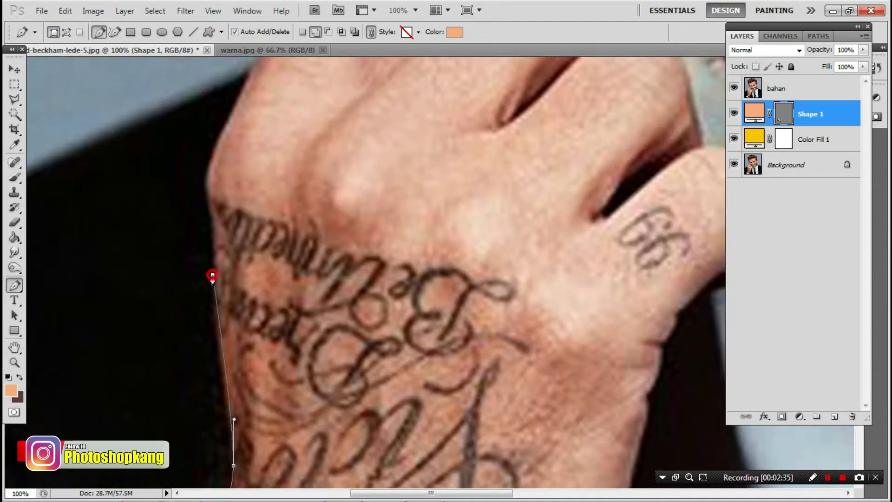
pyautogui.click(213, 212)
pyautogui.moveTo(205, 186); pyautogui.dragTo(214, 157)
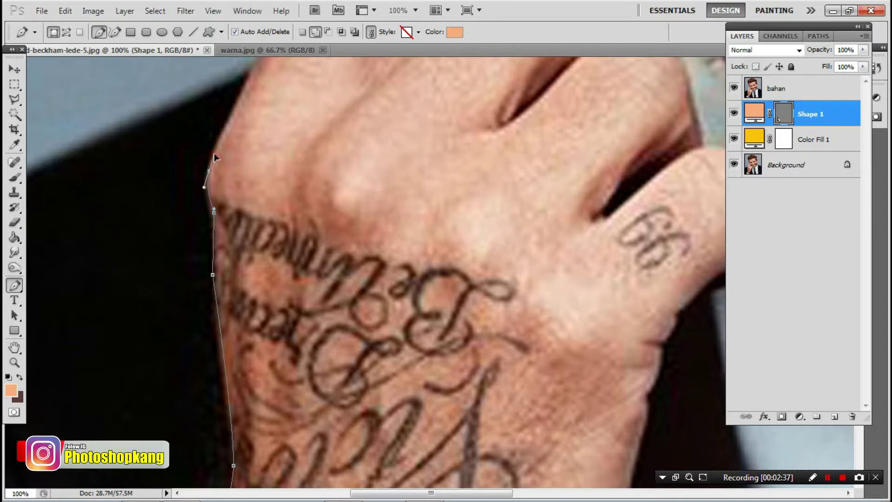
pyautogui.moveTo(222, 116)
pyautogui.mouseDown()
pyautogui.moveTo(269, 309)
pyautogui.moveTo(289, 259)
pyautogui.moveTo(252, 390)
pyautogui.mouseUp()
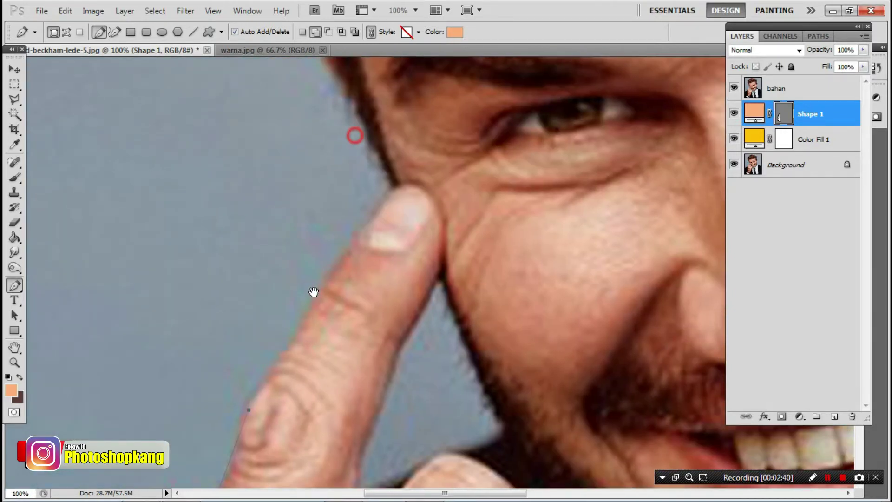
pyautogui.click(335, 266)
pyautogui.click(376, 216)
pyautogui.moveTo(401, 184); pyautogui.dragTo(411, 182)
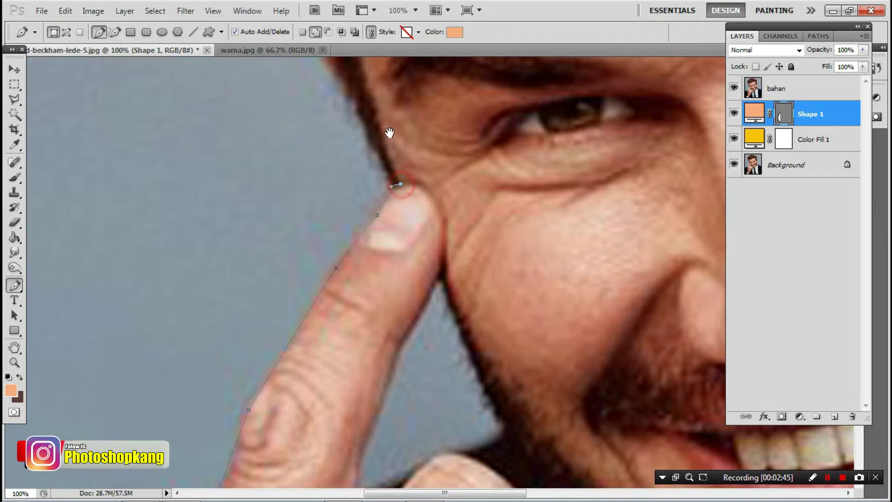
# Trace the temple hairline with a mix of curved and corner anchors.
pyautogui.moveTo(388, 133); pyautogui.dragTo(372, 302)
pyautogui.moveTo(358, 273); pyautogui.dragTo(353, 455)
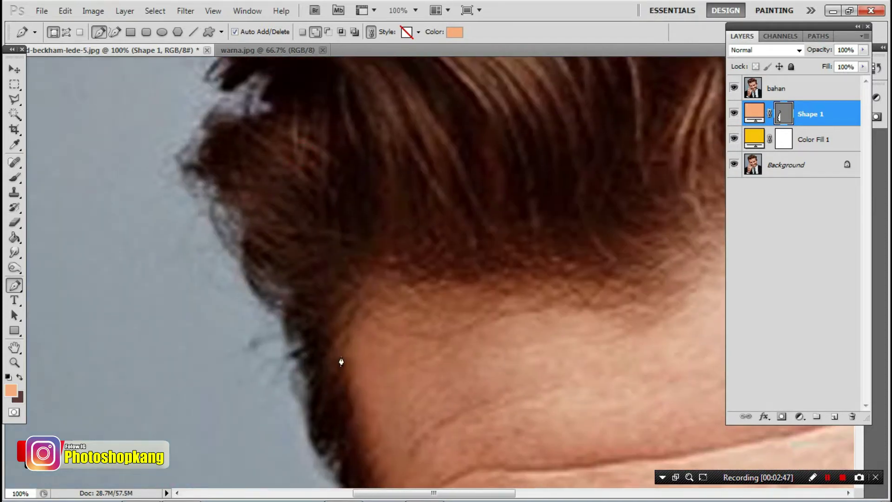
pyautogui.moveTo(348, 386); pyautogui.dragTo(344, 347)
pyautogui.keyDown('alt'); pyautogui.click(348, 386); pyautogui.keyUp('alt')
pyautogui.click(352, 353)
pyautogui.moveTo(334, 343); pyautogui.dragTo(330, 340)
pyautogui.click(367, 284)
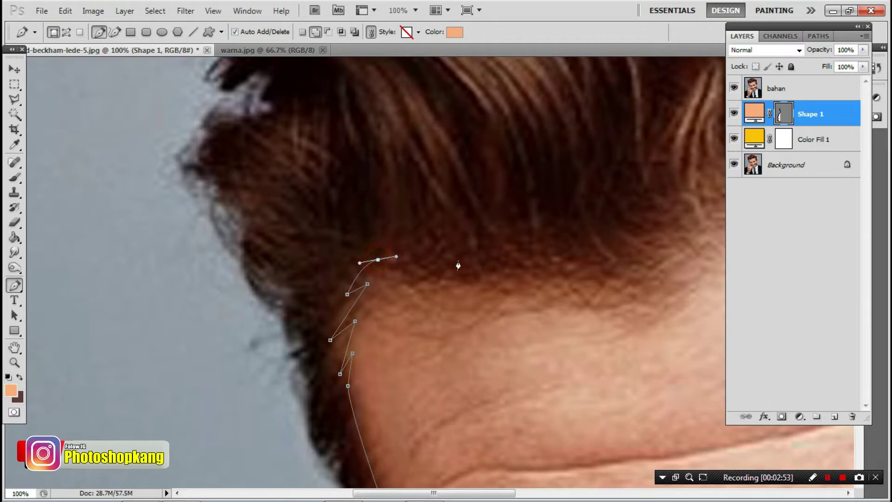
pyautogui.moveTo(410, 268)
pyautogui.mouseDown()
pyautogui.moveTo(429, 271)
pyautogui.moveTo(389, 253)
pyautogui.mouseUp()
pyautogui.keyDown('alt'); pyautogui.click(410, 268); pyautogui.keyUp('alt')
# Extend the skin outline across the forehead hairline, following the hair strands.
pyautogui.moveTo(442, 280); pyautogui.dragTo(300, 347)
pyautogui.moveTo(364, 348); pyautogui.dragTo(395, 348)
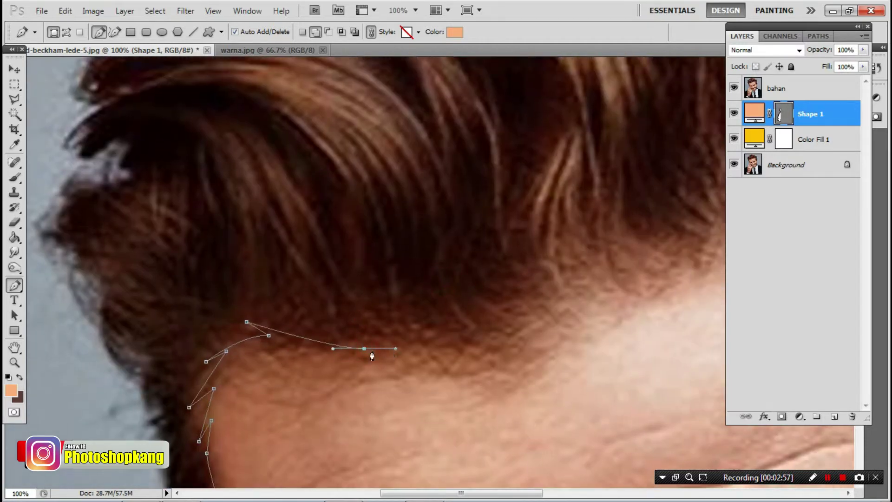
pyautogui.keyDown('alt'); pyautogui.click(364, 348); pyautogui.keyUp('alt')
pyautogui.moveTo(333, 349); pyautogui.dragTo(328, 328)
pyautogui.moveTo(430, 344); pyautogui.dragTo(463, 343)
pyautogui.keyDown('alt'); pyautogui.click(430, 344); pyautogui.keyUp('alt')
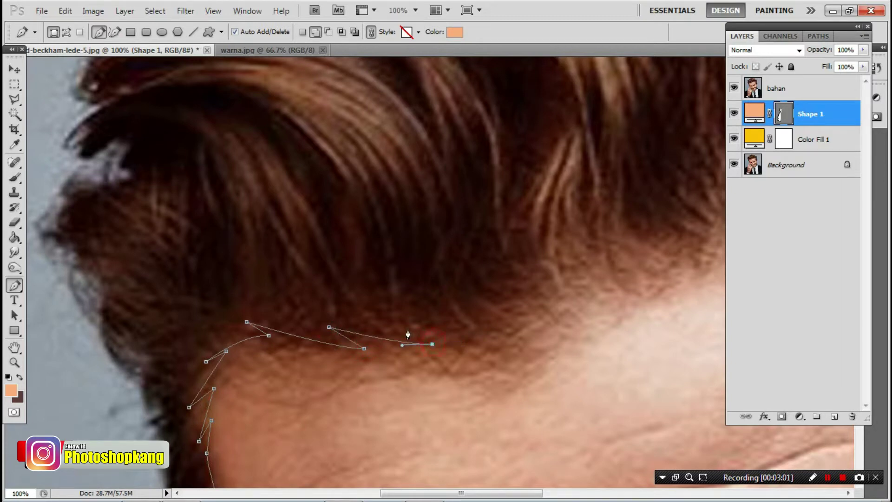
pyautogui.moveTo(408, 334); pyautogui.dragTo(408, 329)
pyautogui.moveTo(472, 342)
pyautogui.mouseDown()
pyautogui.moveTo(490, 343)
pyautogui.moveTo(329, 423)
pyautogui.mouseUp()
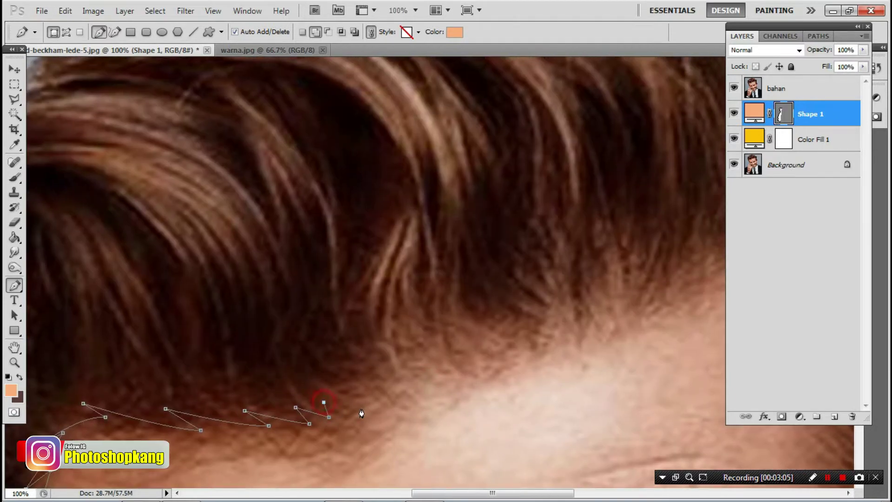
pyautogui.moveTo(391, 395)
pyautogui.mouseDown()
pyautogui.moveTo(398, 402)
pyautogui.moveTo(333, 361)
pyautogui.moveTo(404, 377)
pyautogui.moveTo(424, 349)
pyautogui.moveTo(463, 349)
pyautogui.moveTo(277, 385)
pyautogui.mouseUp()
# Add zigzag hair-strand anchors along the rest of the forehead hairline.
pyautogui.click(261, 353)
pyautogui.click(280, 382)
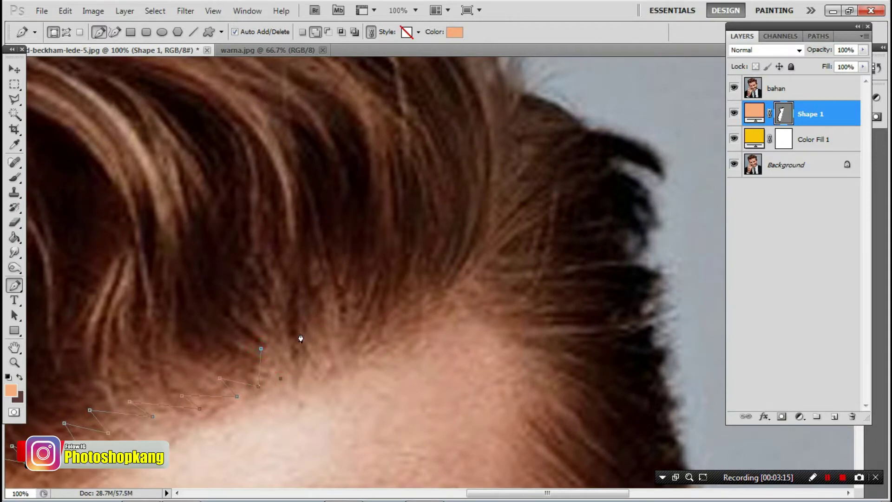
pyautogui.click(299, 370)
pyautogui.click(331, 333)
pyautogui.click(320, 367)
pyautogui.click(359, 322)
pyautogui.click(352, 354)
pyautogui.click(405, 326)
pyautogui.click(442, 307)
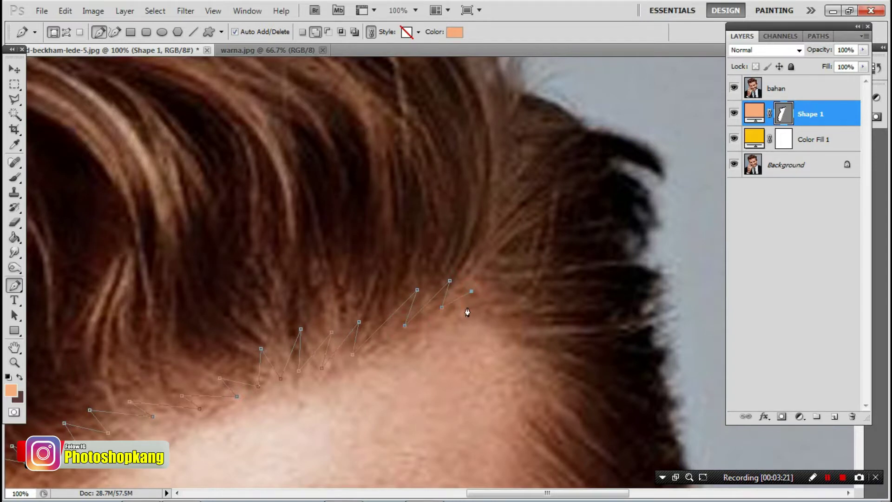
# Continue the zigzag outline around the temple and down the sideburn.
pyautogui.moveTo(510, 336); pyautogui.dragTo(279, 247)
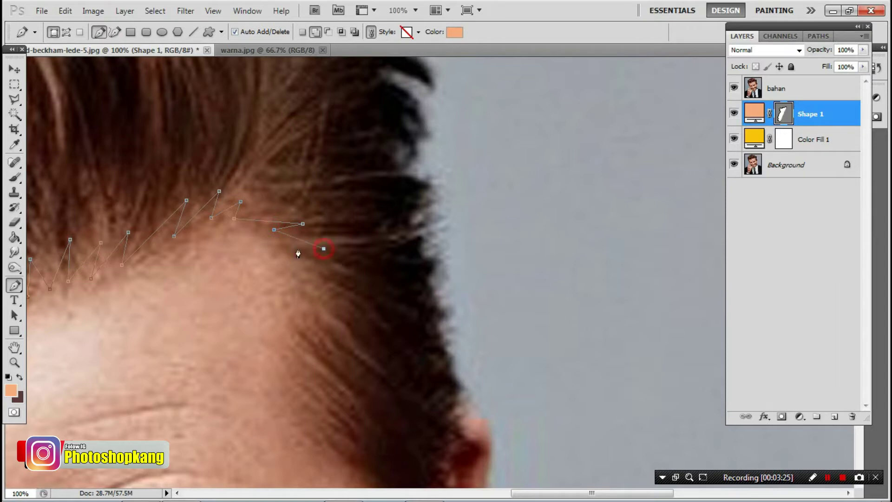
pyautogui.click(343, 281)
pyautogui.click(300, 270)
pyautogui.click(307, 328)
pyautogui.click(295, 343)
pyautogui.moveTo(338, 393); pyautogui.dragTo(258, 272)
pyautogui.click(257, 275)
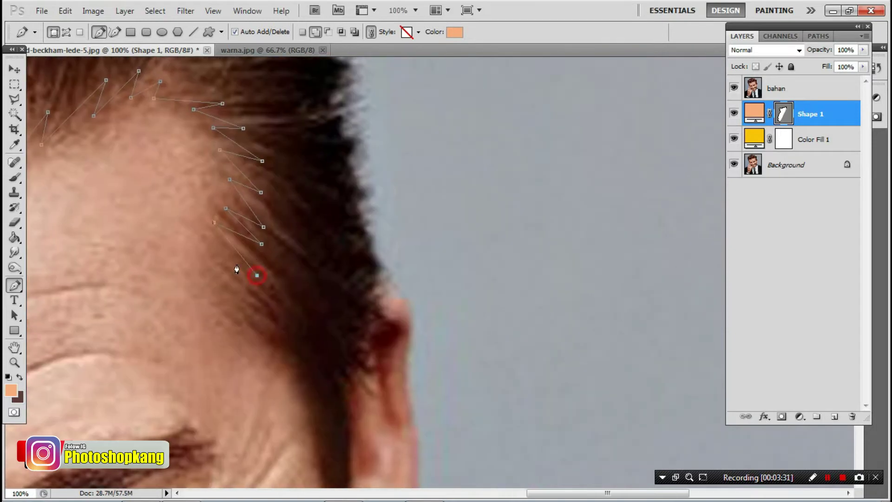
pyautogui.click(220, 274)
pyautogui.click(280, 335)
pyautogui.click(236, 314)
# Trace the lower sideburn by the ear and down the cheek edge.
pyautogui.moveTo(305, 368); pyautogui.dragTo(257, 272)
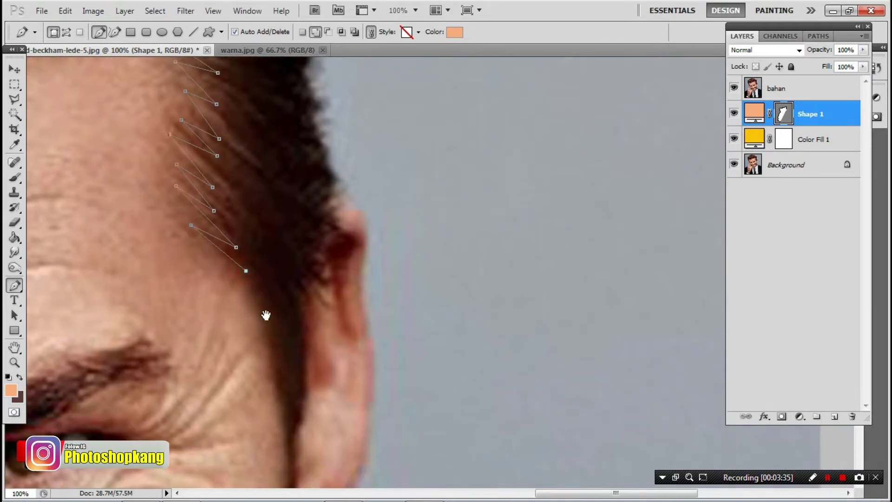
pyautogui.moveTo(265, 312); pyautogui.dragTo(251, 229)
pyautogui.click(253, 196)
pyautogui.click(259, 225)
pyautogui.click(265, 255)
pyautogui.moveTo(286, 346)
pyautogui.mouseDown()
pyautogui.moveTo(281, 270)
pyautogui.moveTo(267, 261)
pyautogui.mouseUp()
pyautogui.click(266, 329)
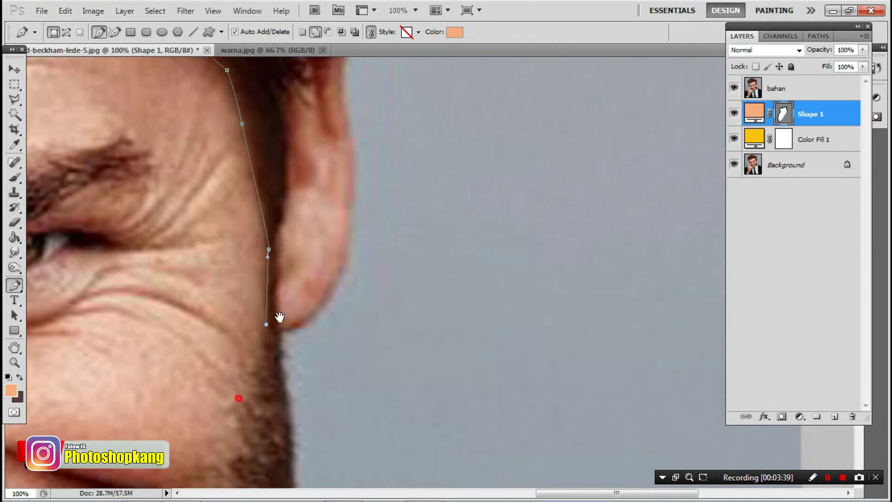
# Extend the outline along the jaw and down the beard's outer edge.
pyautogui.moveTo(279, 319)
pyautogui.mouseDown()
pyautogui.moveTo(349, 213)
pyautogui.moveTo(329, 293)
pyautogui.mouseUp()
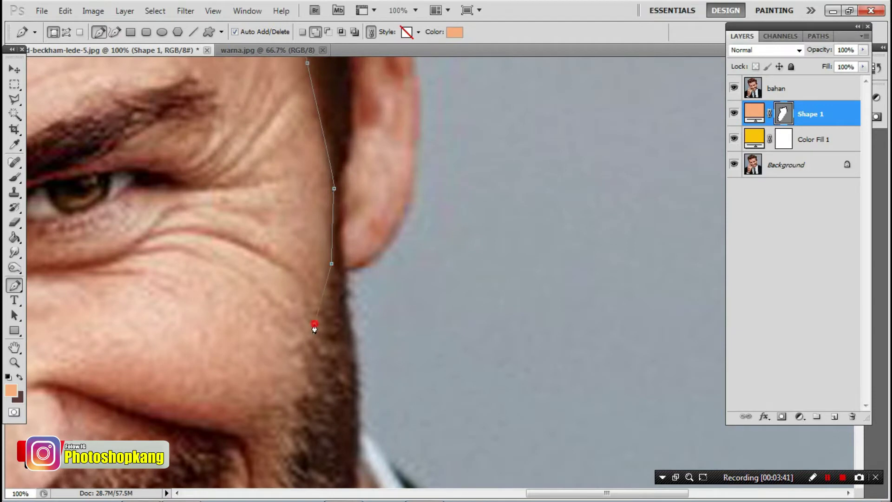
pyautogui.click(315, 324)
pyautogui.click(321, 367)
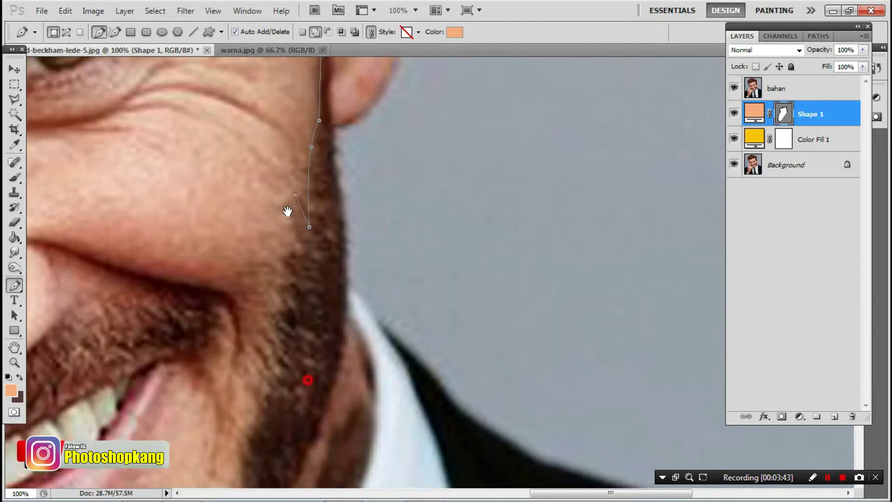
pyautogui.moveTo(312, 409); pyautogui.dragTo(289, 209)
pyautogui.click(285, 231)
pyautogui.click(269, 210)
pyautogui.click(279, 287)
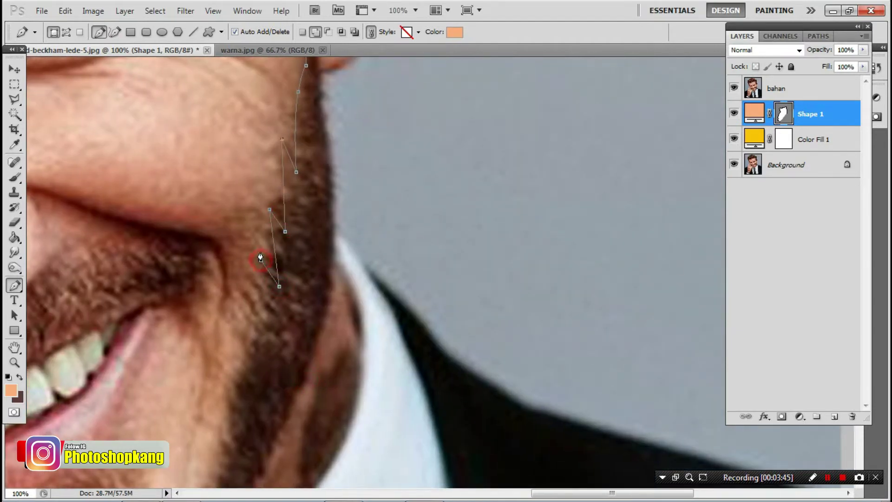
# Carry the beard-edge outline past the collar down toward the chin.
pyautogui.moveTo(252, 284); pyautogui.dragTo(257, 219)
pyautogui.moveTo(261, 309); pyautogui.dragTo(368, 127)
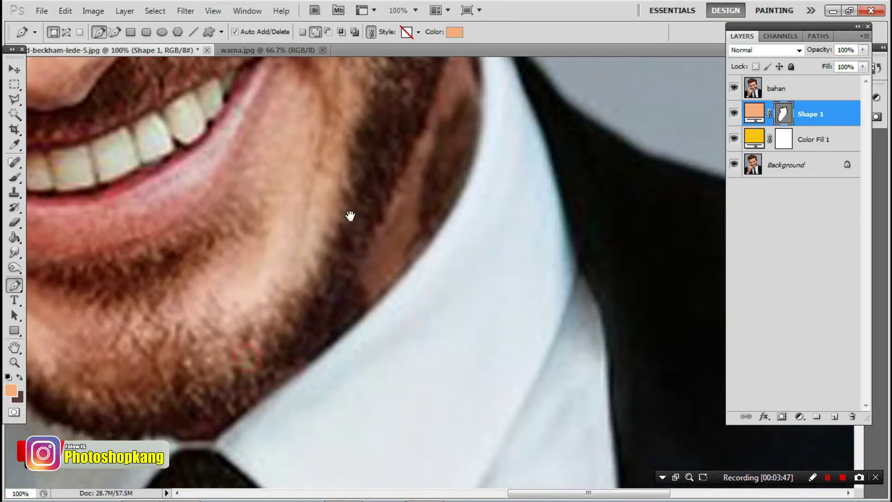
pyautogui.click(329, 256)
pyautogui.moveTo(315, 273); pyautogui.dragTo(287, 310)
pyautogui.click(233, 335)
pyautogui.moveTo(231, 343); pyautogui.dragTo(243, 293)
pyautogui.click(238, 279)
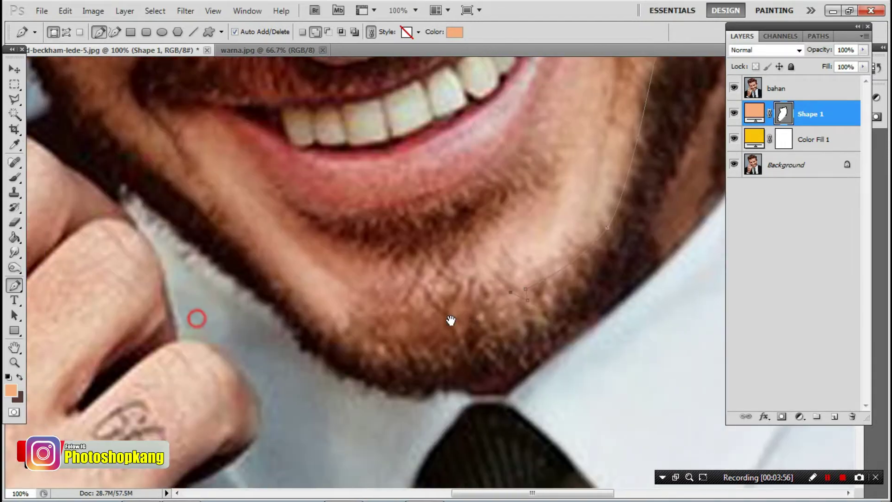
# Trace the skin outline leftward along the beard's jagged lower edge across the chin.
pyautogui.moveTo(197, 319); pyautogui.dragTo(450, 320)
pyautogui.hotkey('ctrl', 'z')
pyautogui.moveTo(448, 275); pyautogui.dragTo(445, 268)
pyautogui.keyDown('alt'); pyautogui.click(461, 282); pyautogui.keyUp('alt')
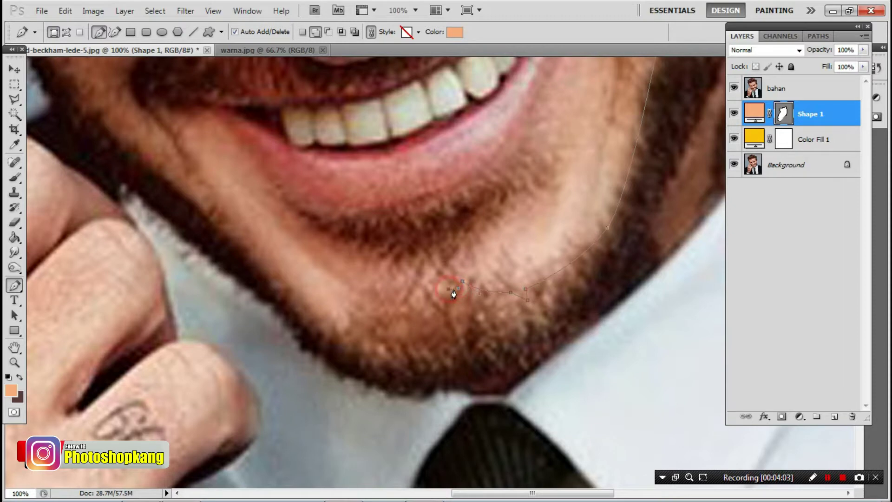
pyautogui.click(457, 289)
pyautogui.click(434, 295)
pyautogui.click(393, 293)
pyautogui.click(385, 291)
pyautogui.click(364, 309)
pyautogui.click(350, 309)
pyautogui.click(342, 335)
# Curve the outline around the chin's bottom and up the left jaw.
pyautogui.moveTo(265, 268); pyautogui.dragTo(241, 231)
pyautogui.click(258, 272)
pyautogui.click(252, 264)
pyautogui.moveTo(251, 261); pyautogui.dragTo(306, 341)
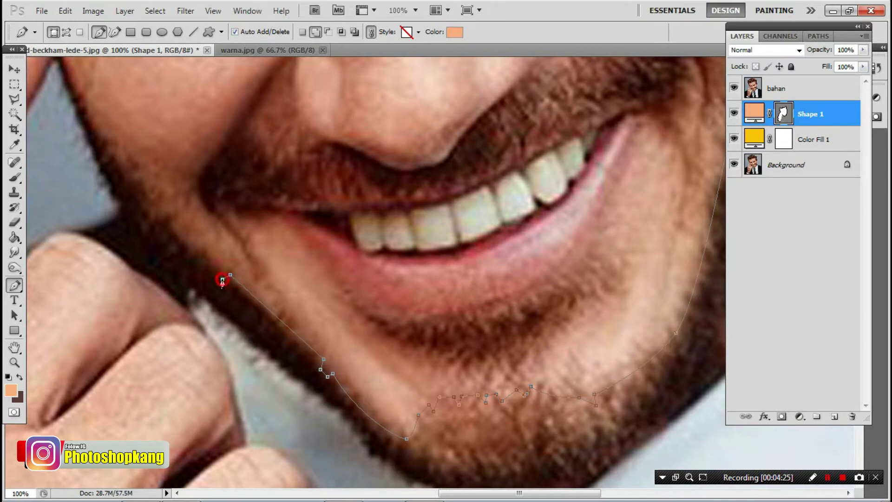
pyautogui.moveTo(224, 271); pyautogui.dragTo(286, 409)
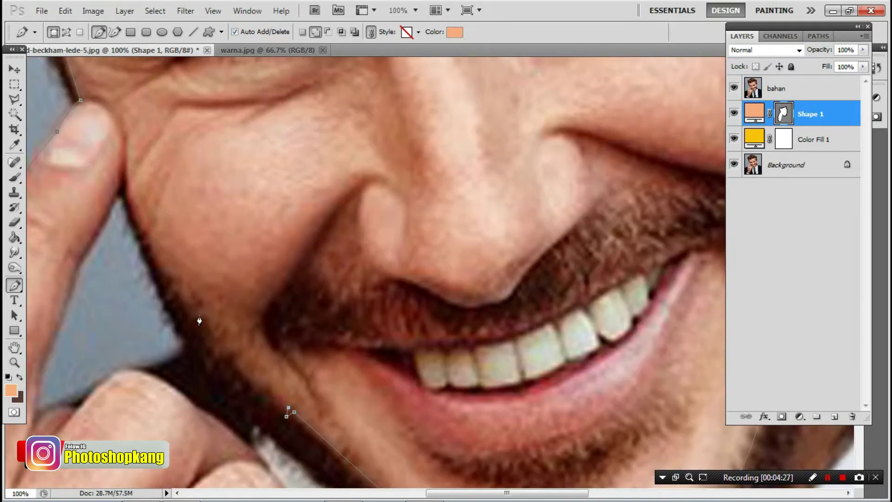
pyautogui.moveTo(184, 298); pyautogui.dragTo(171, 264)
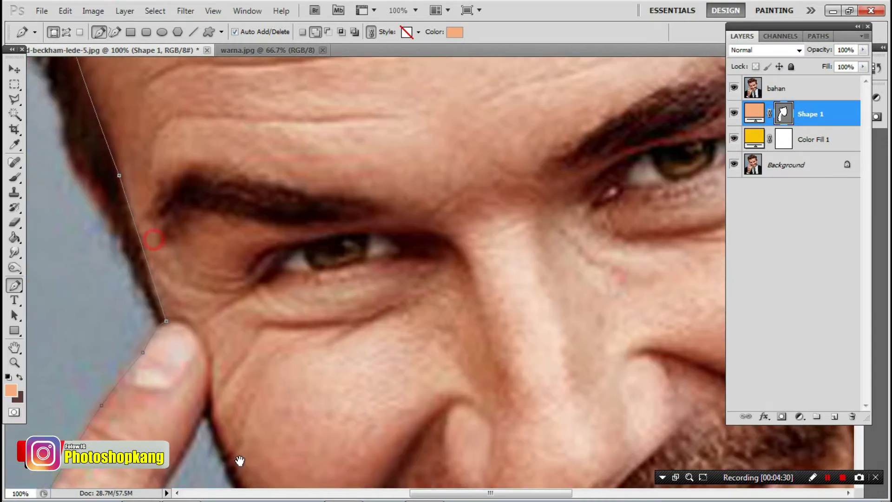
pyautogui.moveTo(155, 240); pyautogui.dragTo(241, 460)
# Trace around the raised finger where it meets the cheek and over the knuckle.
pyautogui.moveTo(213, 412)
pyautogui.mouseDown()
pyautogui.moveTo(210, 389)
pyautogui.moveTo(328, 296)
pyautogui.mouseUp()
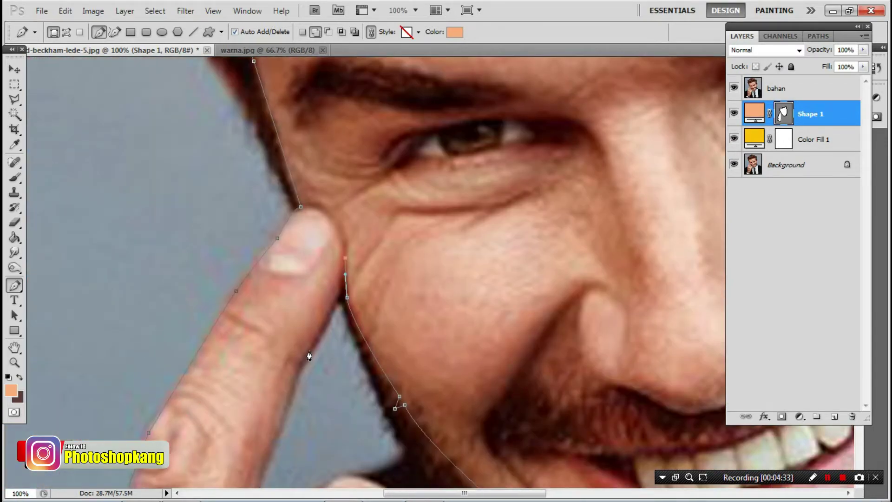
pyautogui.moveTo(295, 367)
pyautogui.mouseDown()
pyautogui.moveTo(279, 385)
pyautogui.moveTo(431, 123)
pyautogui.mouseUp()
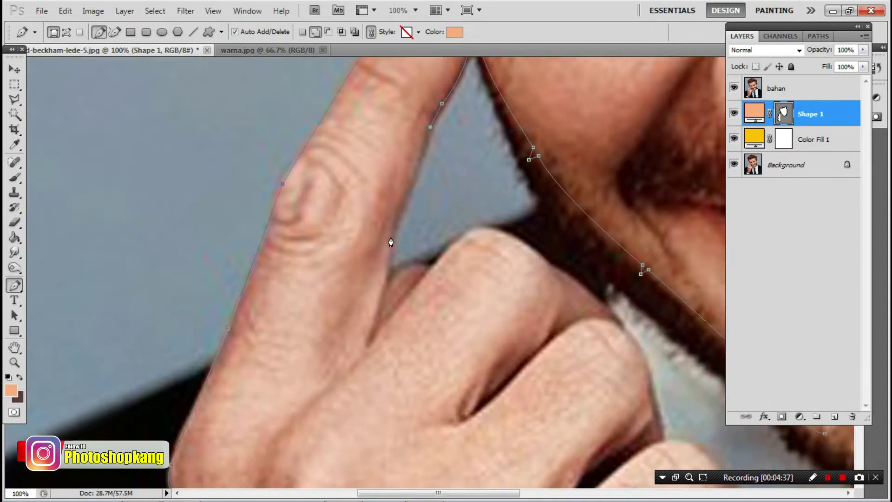
pyautogui.click(390, 238)
pyautogui.click(381, 287)
pyautogui.moveTo(414, 262); pyautogui.dragTo(432, 267)
pyautogui.moveTo(478, 229); pyautogui.dragTo(500, 229)
pyautogui.moveTo(548, 257); pyautogui.dragTo(555, 264)
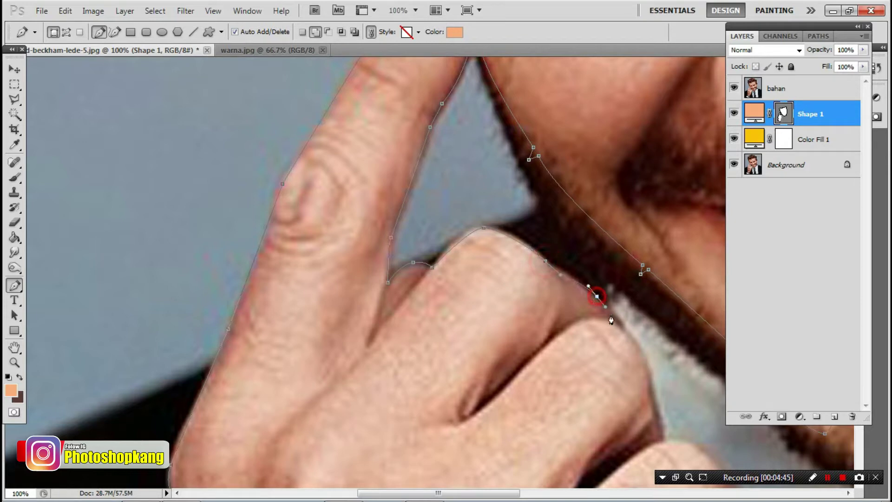
# Continue the outline along the hand's lower edge down to the wrist and watch.
pyautogui.moveTo(645, 357); pyautogui.dragTo(473, 182)
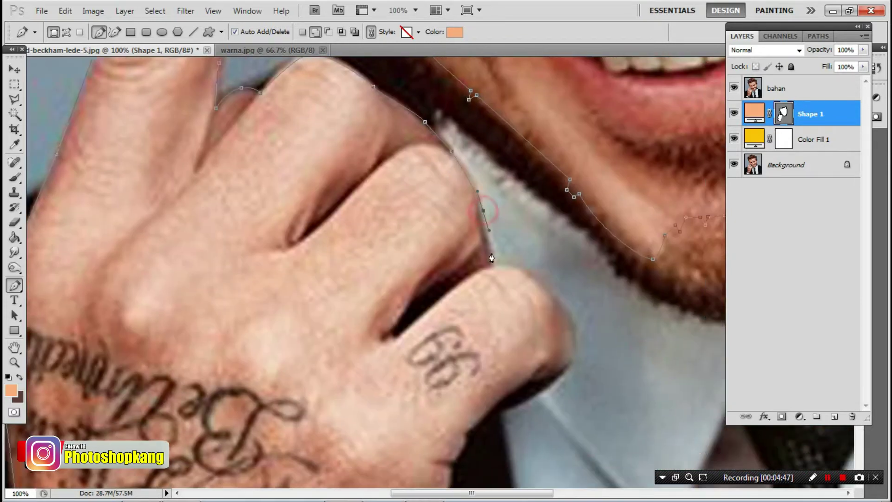
pyautogui.moveTo(553, 316)
pyautogui.mouseDown()
pyautogui.moveTo(413, 125)
pyautogui.moveTo(433, 170)
pyautogui.mouseUp()
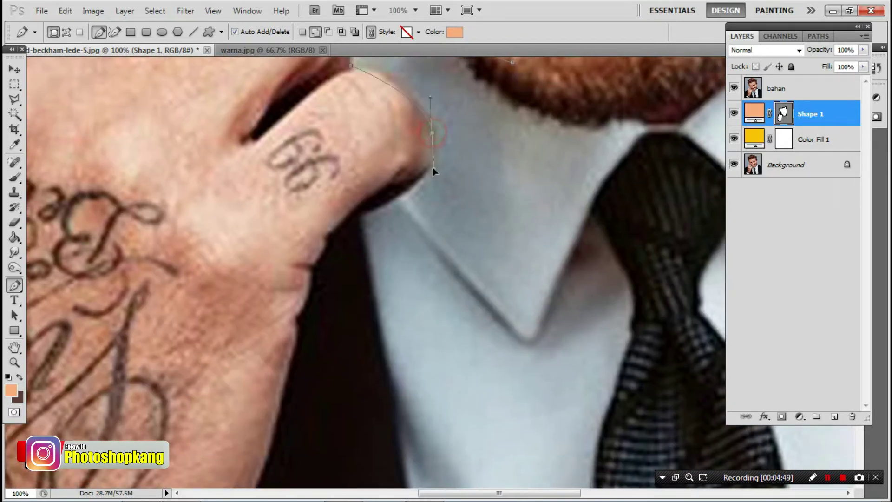
pyautogui.click(420, 178)
pyautogui.click(385, 203)
pyautogui.click(360, 217)
pyautogui.click(327, 232)
pyautogui.click(322, 248)
pyautogui.moveTo(312, 270); pyautogui.dragTo(333, 116)
pyautogui.click(330, 116)
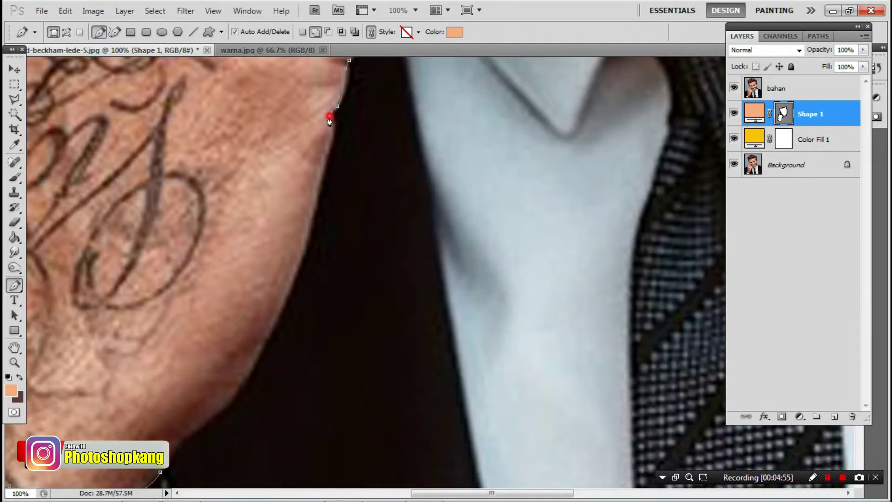
pyautogui.moveTo(302, 325)
pyautogui.mouseDown()
pyautogui.moveTo(324, 132)
pyautogui.moveTo(293, 177)
pyautogui.mouseUp()
pyautogui.click(277, 201)
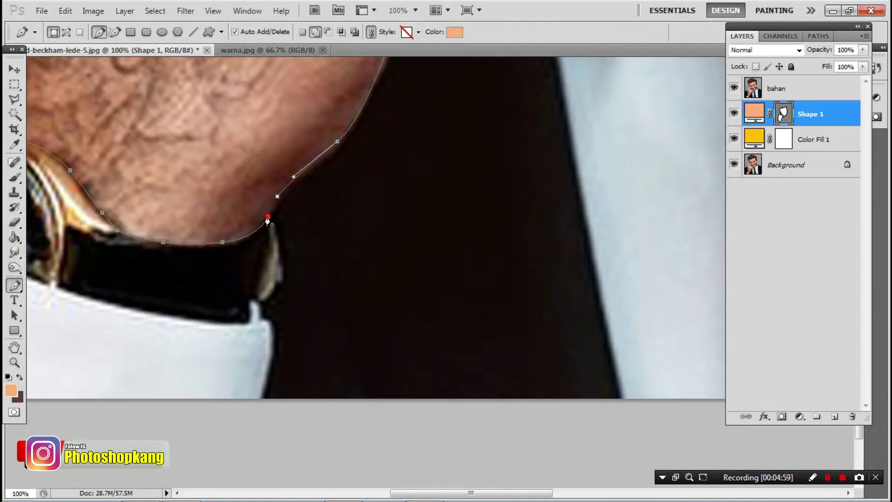
pyautogui.moveTo(465, 279); pyautogui.dragTo(364, 437)
# Set how the new outline combines with the skin shape and zoom in on the ear.
pyautogui.hotkey('ctrl', '-')
pyautogui.hotkey('ctrl', '-')
pyautogui.hotkey('ctrl', '-')
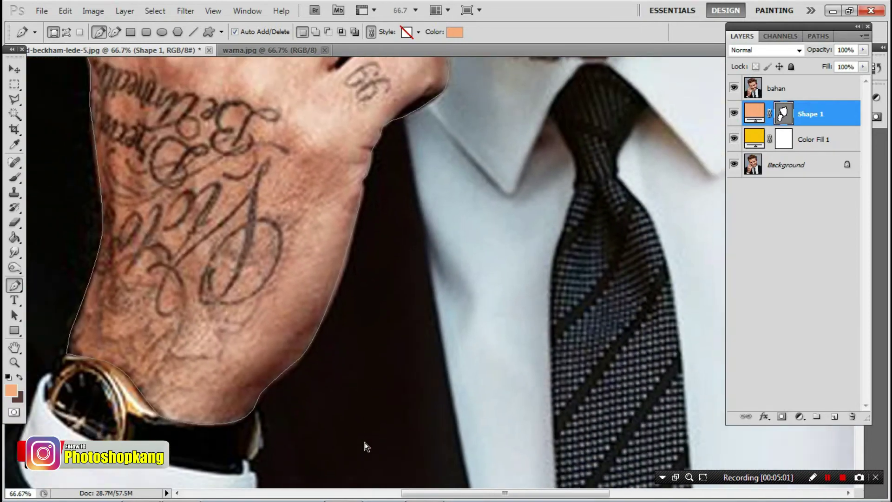
pyautogui.scroll(5, 351, 424)
pyautogui.hotkey('ctrl', '+')
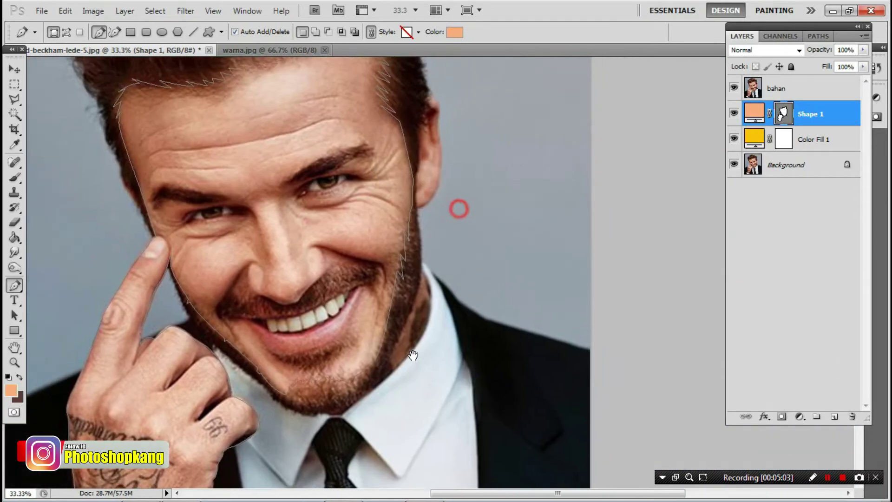
pyautogui.hotkey('ctrl', '+')
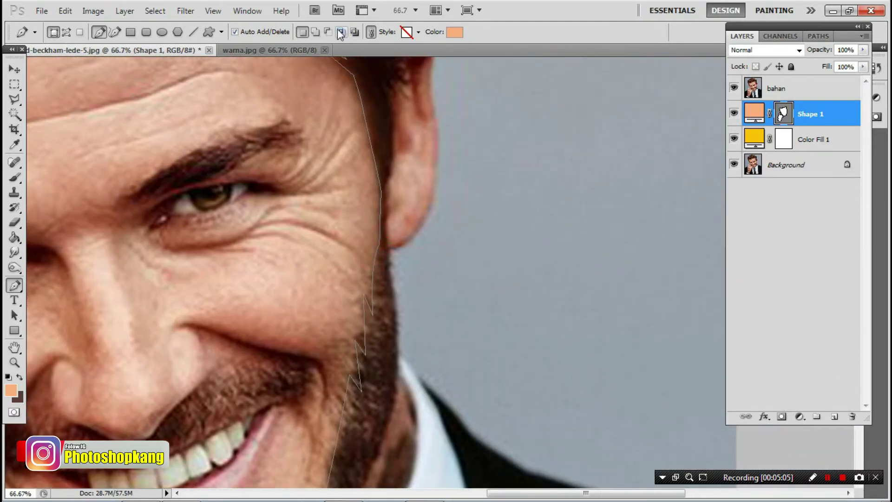
pyautogui.click(316, 33)
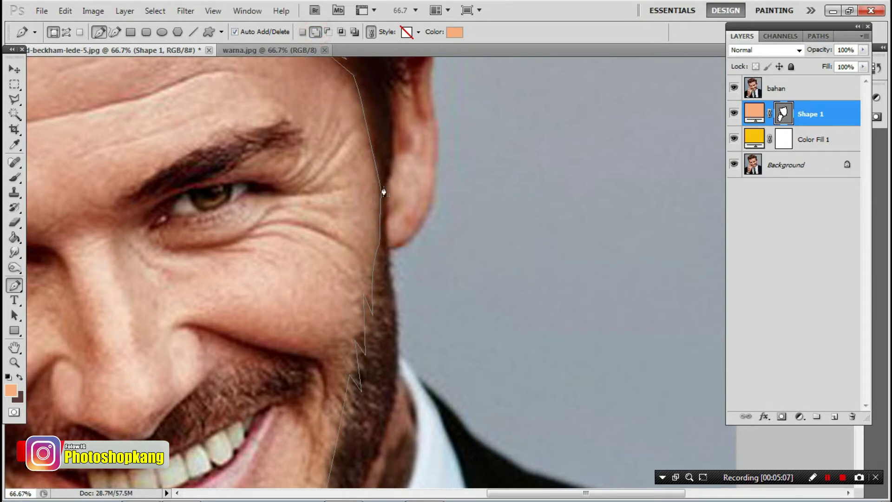
pyautogui.scroll(2, 384, 192)
pyautogui.hotkey('ctrl', '+')
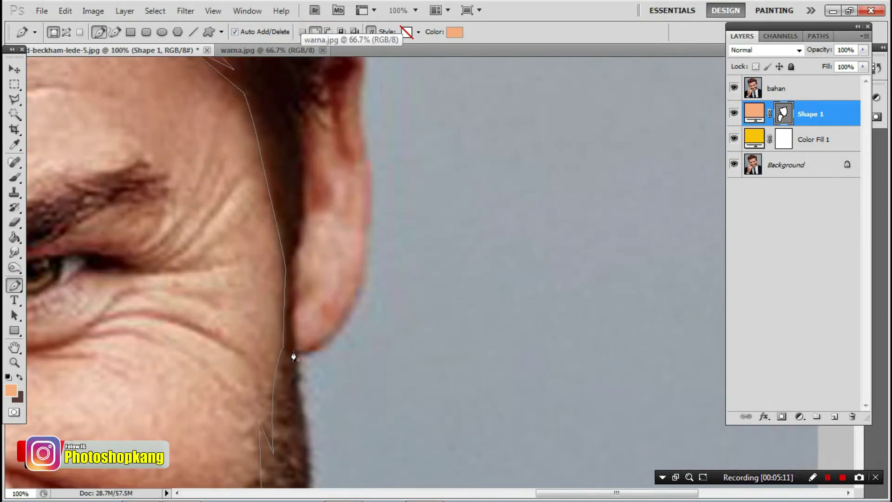
# Outline the zigzag hair tufts beside the ear, working up the hair edge.
pyautogui.moveTo(301, 300)
pyautogui.mouseDown()
pyautogui.moveTo(299, 223)
pyautogui.moveTo(299, 358)
pyautogui.mouseUp()
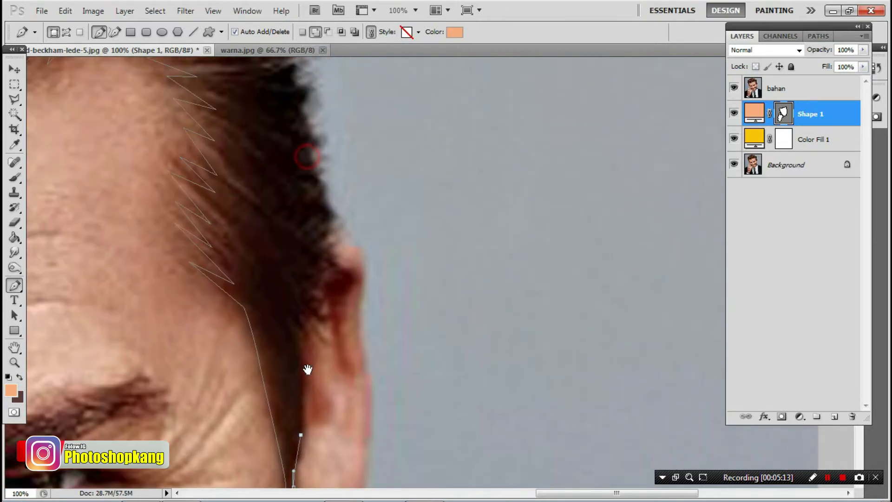
pyautogui.click(306, 343)
pyautogui.click(290, 324)
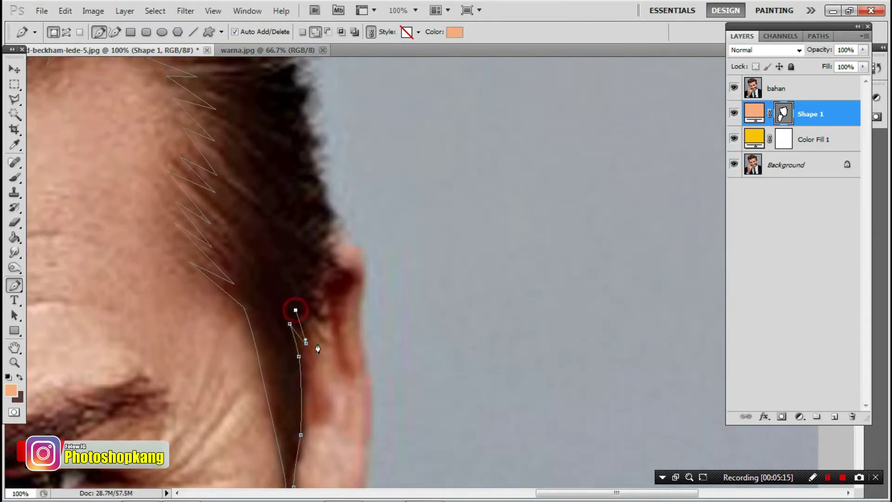
pyautogui.click(328, 352)
pyautogui.click(304, 305)
pyautogui.click(326, 314)
pyautogui.click(306, 294)
pyautogui.click(335, 301)
pyautogui.click(324, 280)
pyautogui.click(322, 264)
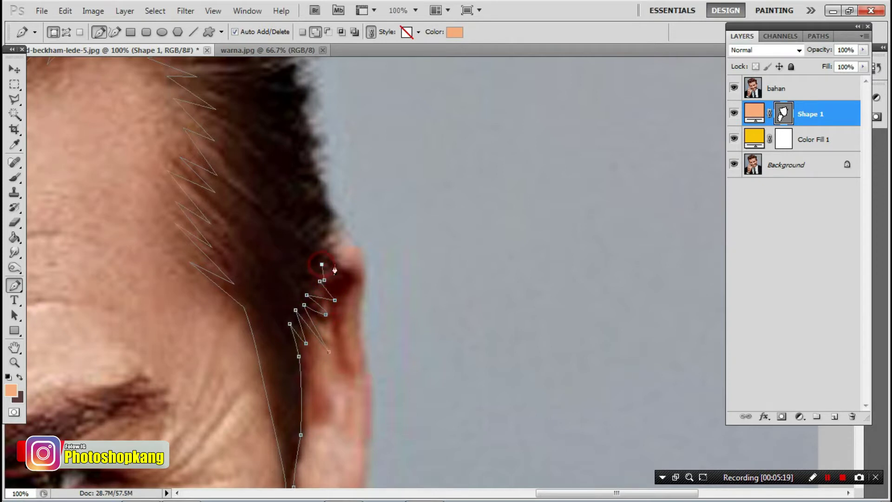
pyautogui.click(333, 242)
pyautogui.click(321, 242)
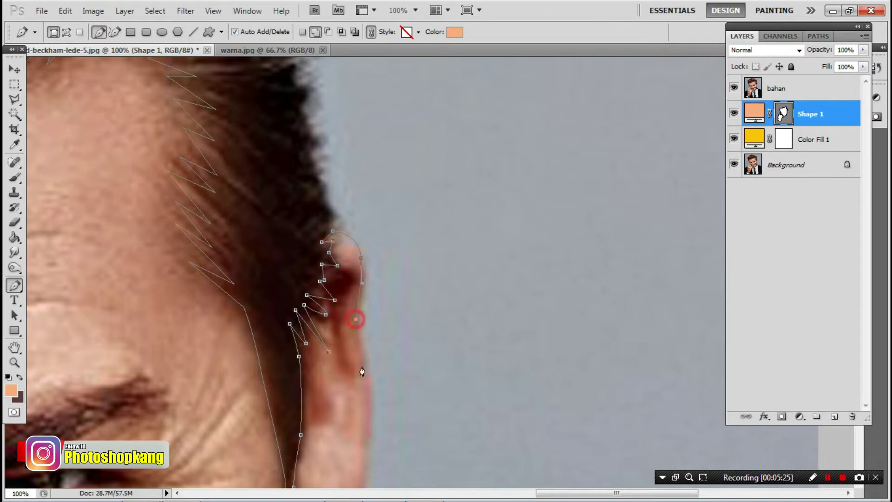
# Curve the outline around the ear, along the jaw and neck to the collar.
pyautogui.moveTo(365, 356); pyautogui.dragTo(302, 169)
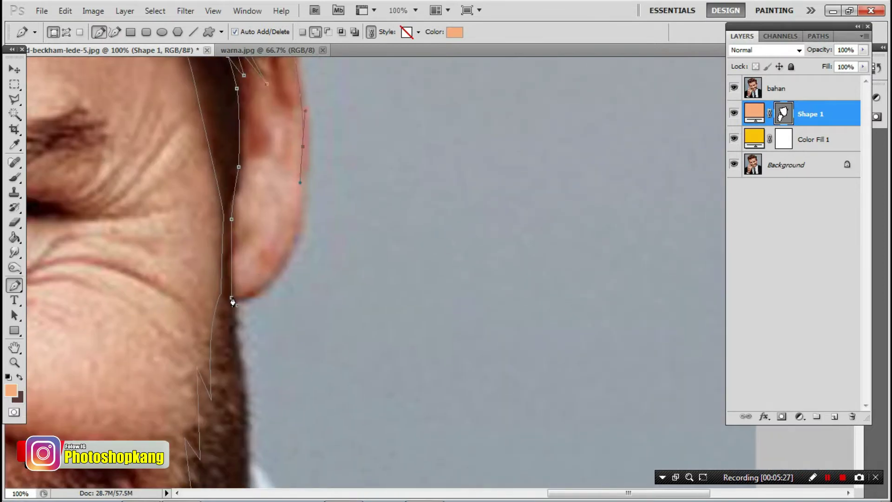
pyautogui.moveTo(233, 302)
pyautogui.mouseDown()
pyautogui.moveTo(169, 295)
pyautogui.moveTo(372, 242)
pyautogui.moveTo(214, 312)
pyautogui.mouseUp()
pyautogui.moveTo(324, 345); pyautogui.dragTo(333, 380)
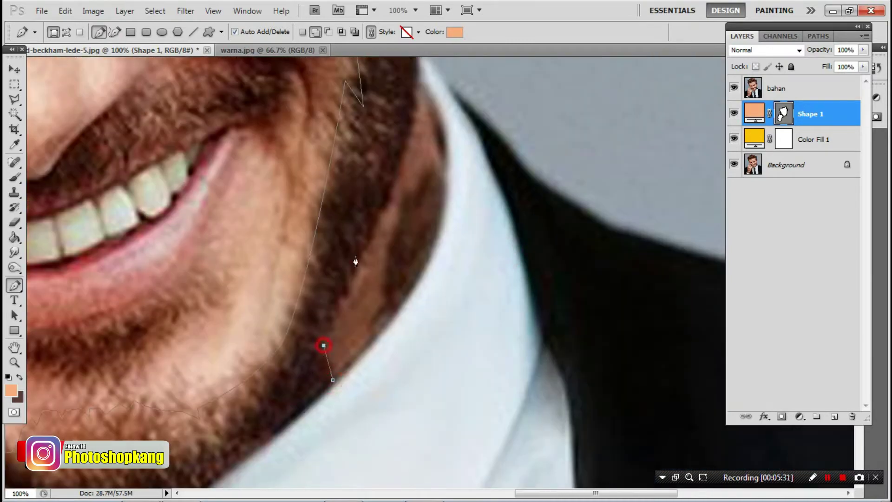
pyautogui.moveTo(384, 210); pyautogui.dragTo(367, 418)
pyautogui.click(359, 423)
pyautogui.click(389, 283)
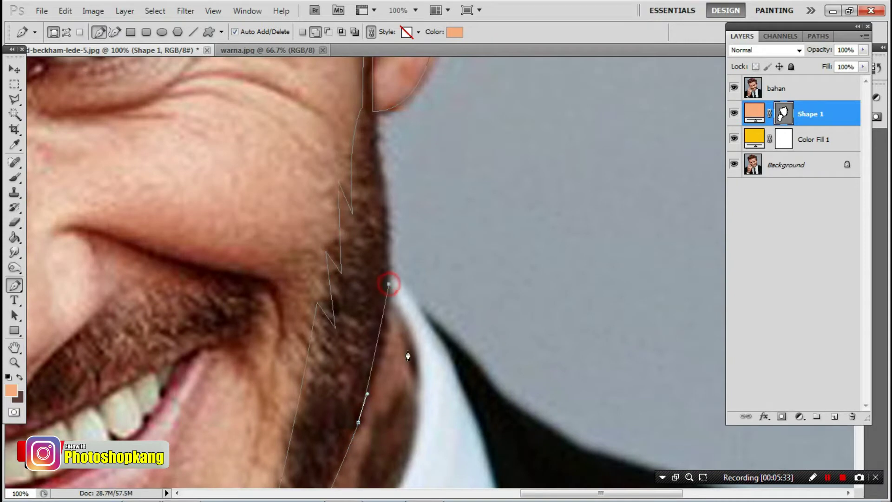
pyautogui.moveTo(411, 359)
pyautogui.mouseDown()
pyautogui.moveTo(412, 379)
pyautogui.moveTo(390, 169)
pyautogui.mouseUp()
pyautogui.moveTo(377, 259); pyautogui.dragTo(344, 320)
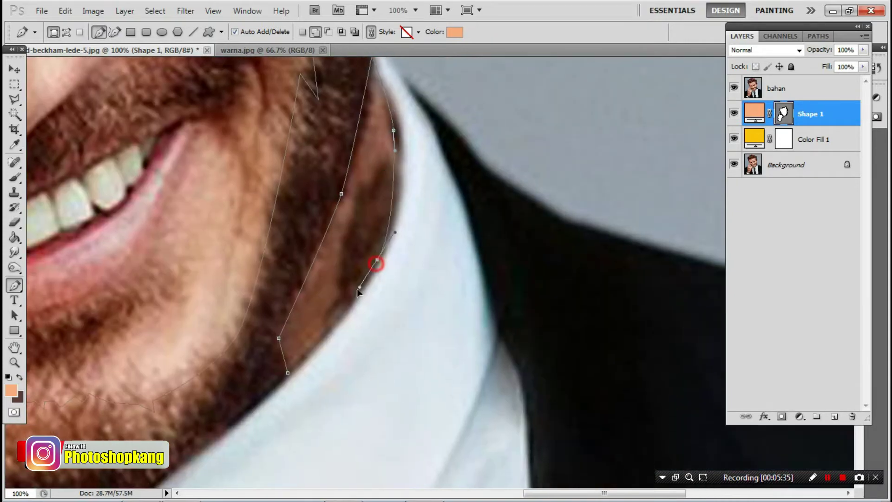
# Close the skin outline at its starting anchor and zoom out to the whole face.
pyautogui.click(289, 373)
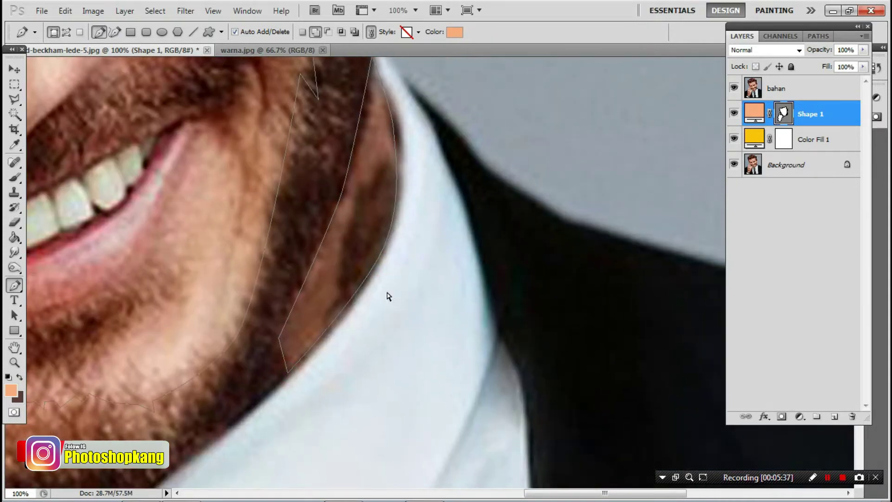
pyautogui.scroll(-1, 388, 295)
pyautogui.scroll(-1, 388, 297)
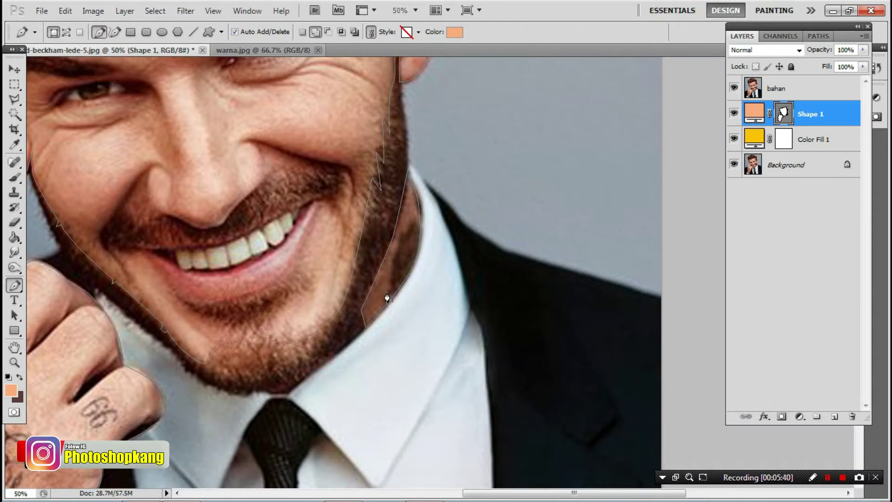
pyautogui.moveTo(68, 258); pyautogui.dragTo(193, 253)
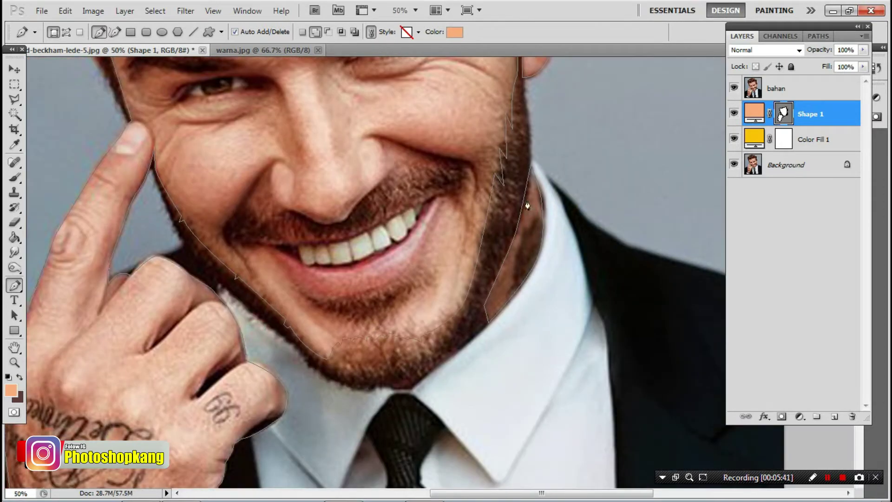
# Target Color Fill 1, switch to dark brown, and start Shape 2 with anchors along the jawline.
pyautogui.click(806, 140)
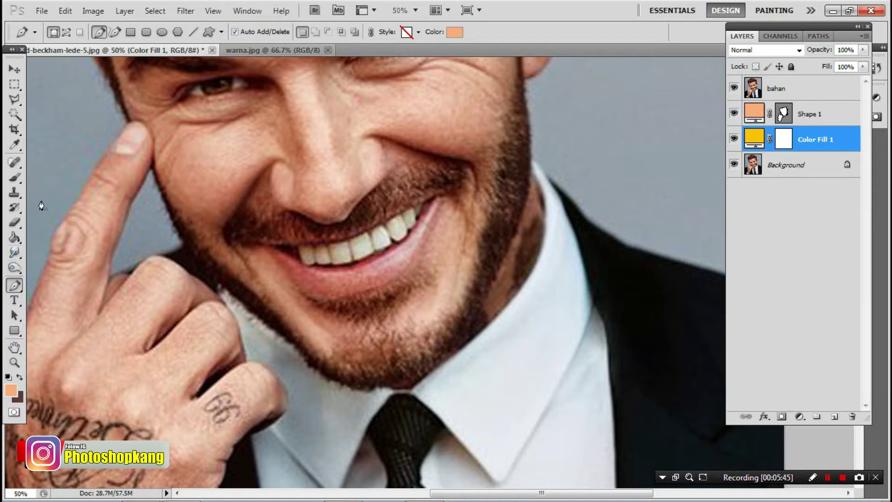
pyautogui.click(20, 378)
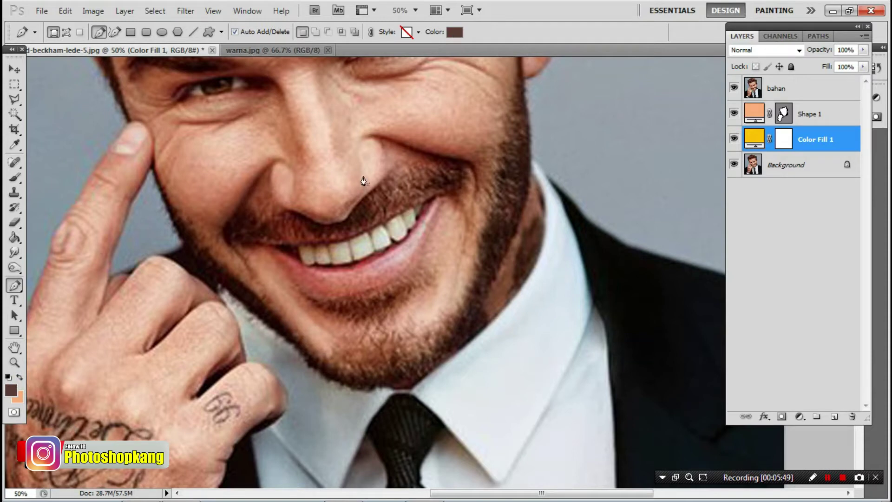
pyautogui.moveTo(205, 258)
pyautogui.mouseDown()
pyautogui.moveTo(259, 249)
pyautogui.moveTo(253, 315)
pyautogui.mouseUp()
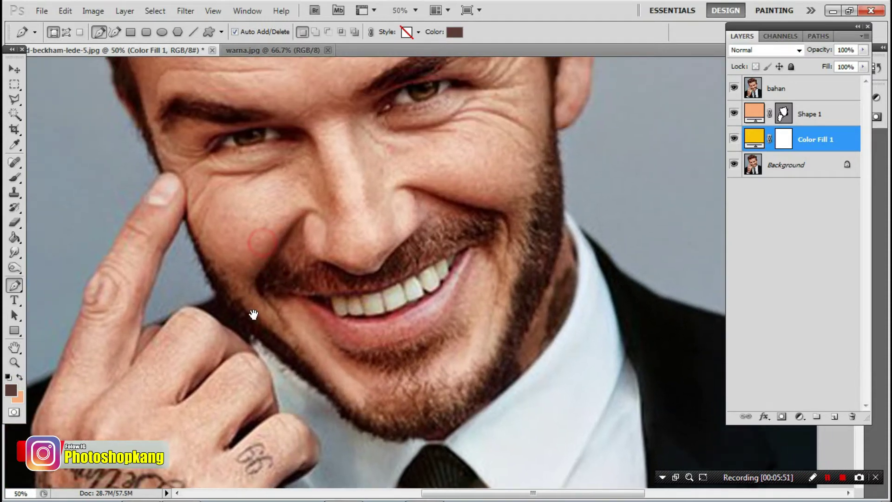
pyautogui.click(331, 403)
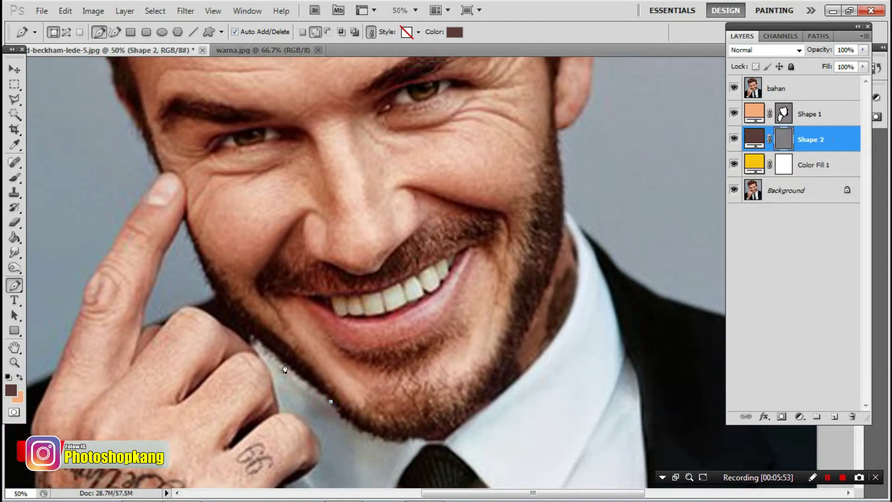
pyautogui.click(277, 359)
pyautogui.click(215, 298)
# Extend the dark brown outline from the jaw up the cheek toward the temple.
pyautogui.moveTo(215, 298); pyautogui.dragTo(210, 280)
pyautogui.click(188, 228)
pyautogui.hotkey('ctrl', '+')
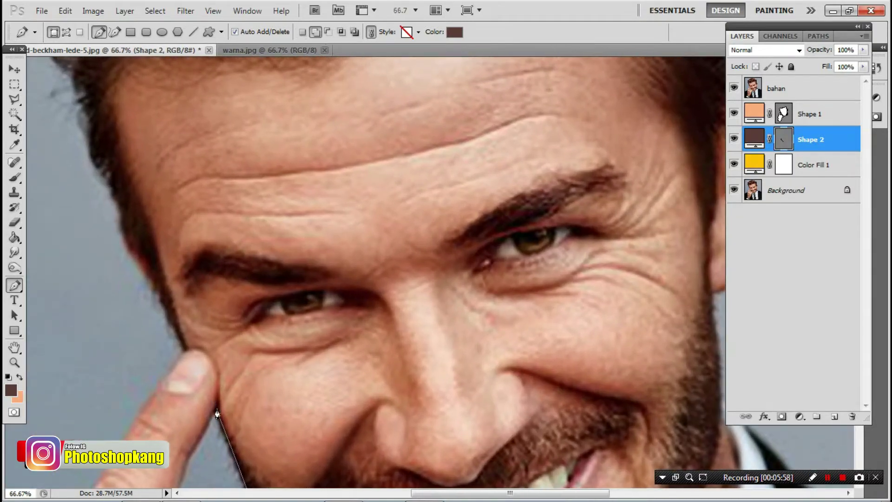
pyautogui.moveTo(217, 412); pyautogui.dragTo(218, 382)
pyautogui.moveTo(218, 409); pyautogui.dragTo(133, 198)
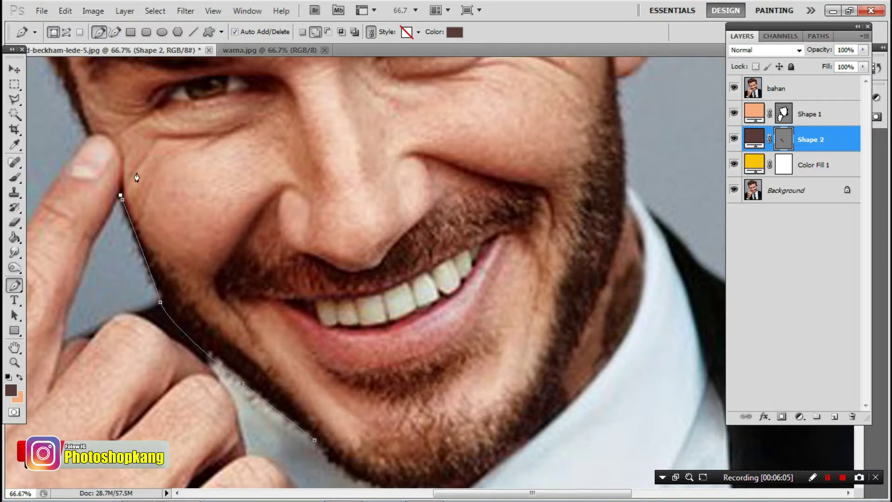
pyautogui.moveTo(196, 157)
pyautogui.mouseDown()
pyautogui.moveTo(242, 163)
pyautogui.moveTo(107, 287)
pyautogui.mouseUp()
pyautogui.moveTo(301, 241); pyautogui.dragTo(328, 240)
pyautogui.moveTo(409, 218); pyautogui.dragTo(427, 212)
pyautogui.click(500, 190)
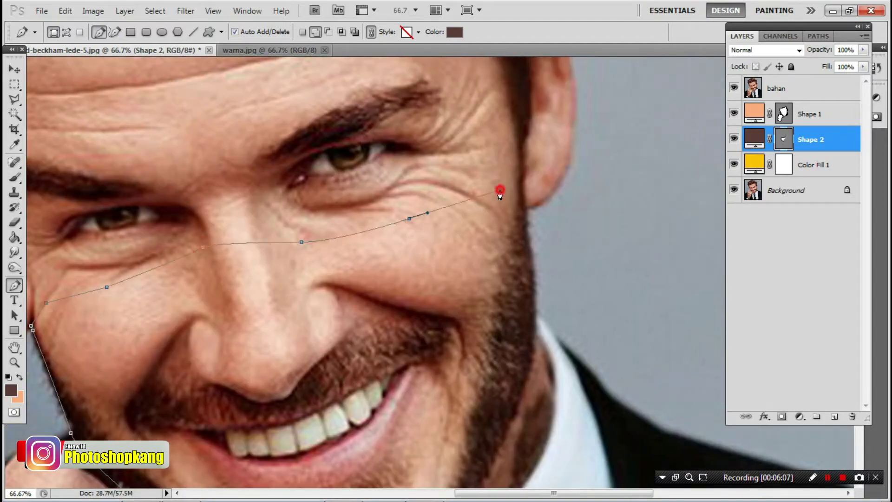
# Remove two misplaced anchors and redo the outline points up the temple.
pyautogui.moveTo(169, 252); pyautogui.dragTo(309, 295)
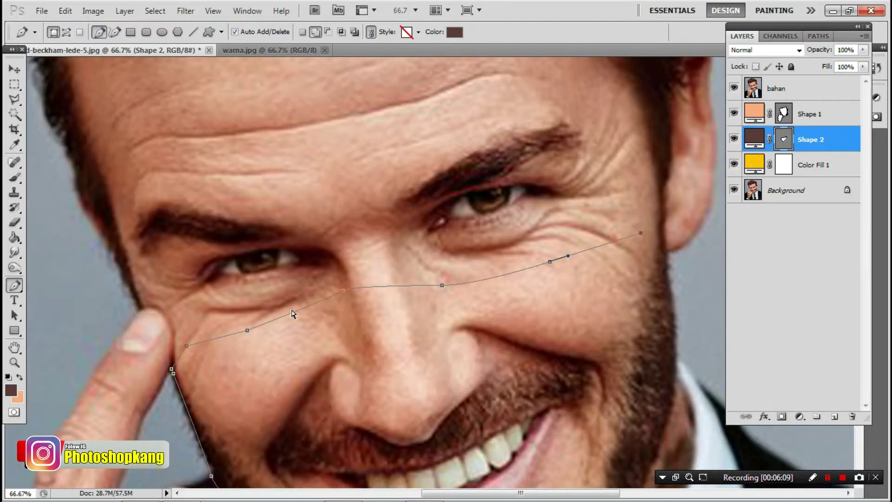
pyautogui.hotkey('ctrl', 'alt', 'z')
pyautogui.hotkey('ctrl', 'alt', 'z')
pyautogui.hotkey('ctrl', 'alt', 'z')
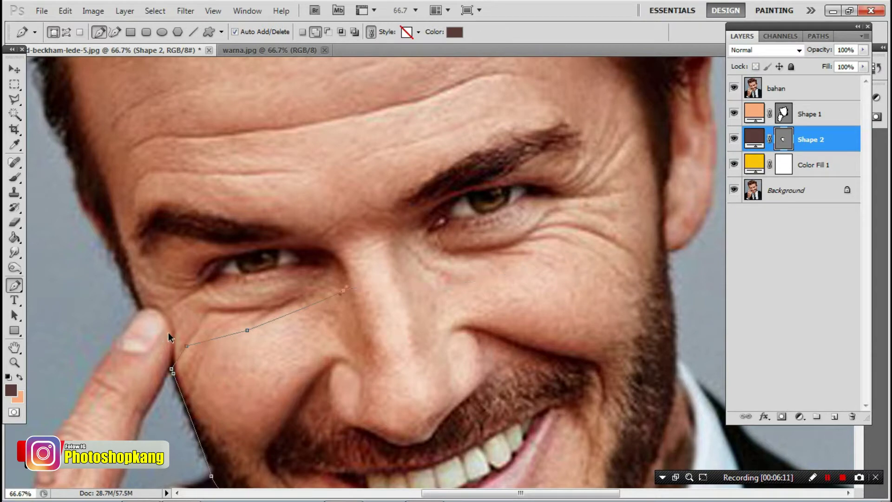
pyautogui.hotkey('ctrl', 'alt', 'z')
pyautogui.hotkey('ctrl', 'alt', 'z')
pyautogui.hotkey('ctrl', 'alt', 'z')
pyautogui.moveTo(153, 303); pyautogui.dragTo(144, 310)
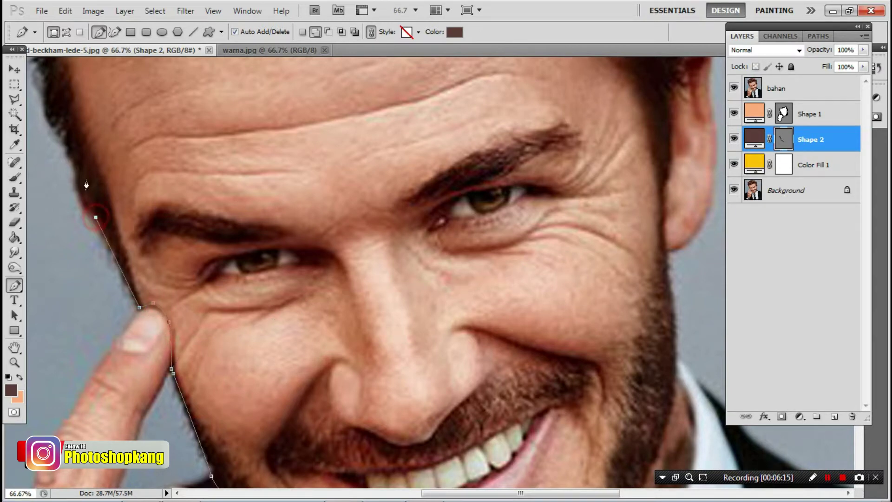
pyautogui.moveTo(55, 144)
pyautogui.mouseDown()
pyautogui.moveTo(162, 376)
pyautogui.moveTo(166, 345)
pyautogui.mouseUp()
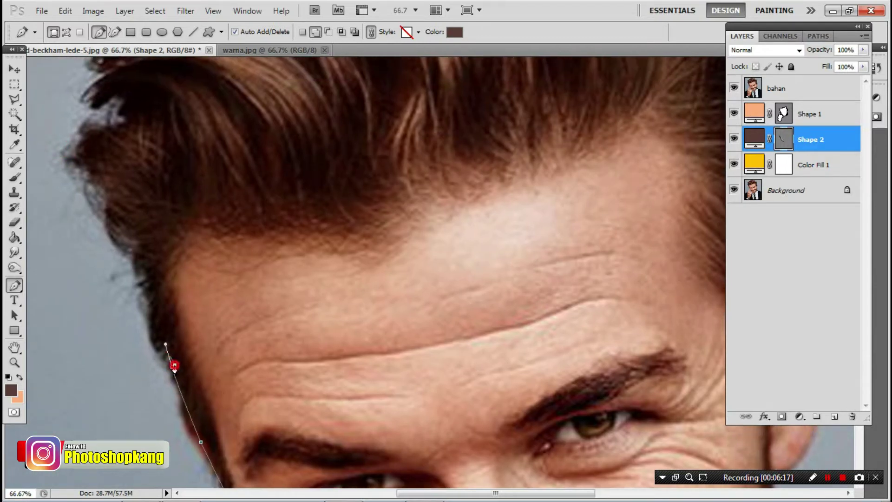
pyautogui.keyDown('alt'); pyautogui.click(172, 367); pyautogui.keyUp('alt')
pyautogui.click(162, 358)
pyautogui.moveTo(162, 359); pyautogui.dragTo(163, 341)
# Trace the hairline up the side of the hair to the tuft, using corner anchors.
pyautogui.moveTo(146, 282); pyautogui.dragTo(152, 272)
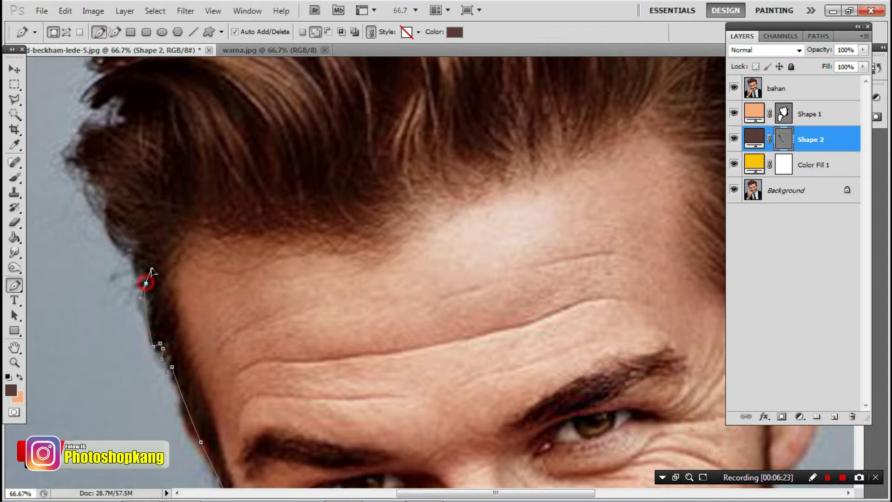
pyautogui.keyDown('alt'); pyautogui.click(141, 279); pyautogui.keyUp('alt')
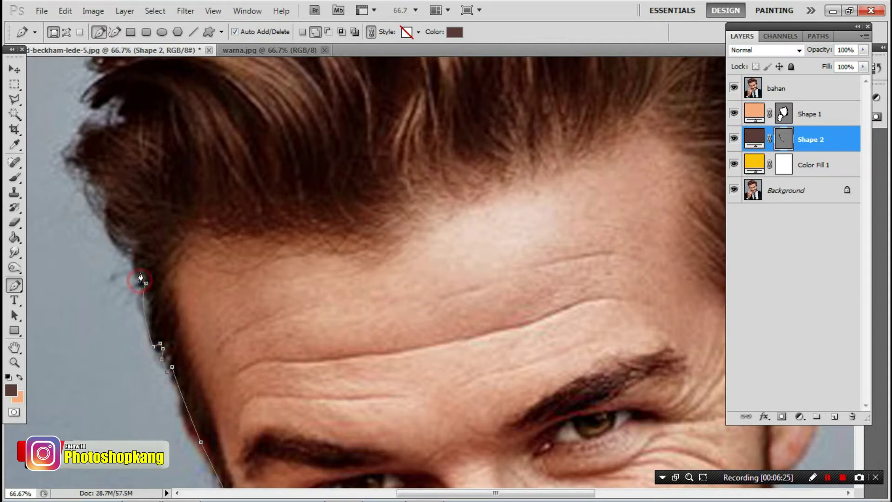
pyautogui.click(134, 251)
pyautogui.moveTo(94, 214)
pyautogui.mouseDown()
pyautogui.moveTo(172, 399)
pyautogui.moveTo(185, 329)
pyautogui.moveTo(123, 356)
pyautogui.mouseUp()
pyautogui.keyDown('alt'); pyautogui.click(184, 381); pyautogui.keyUp('alt')
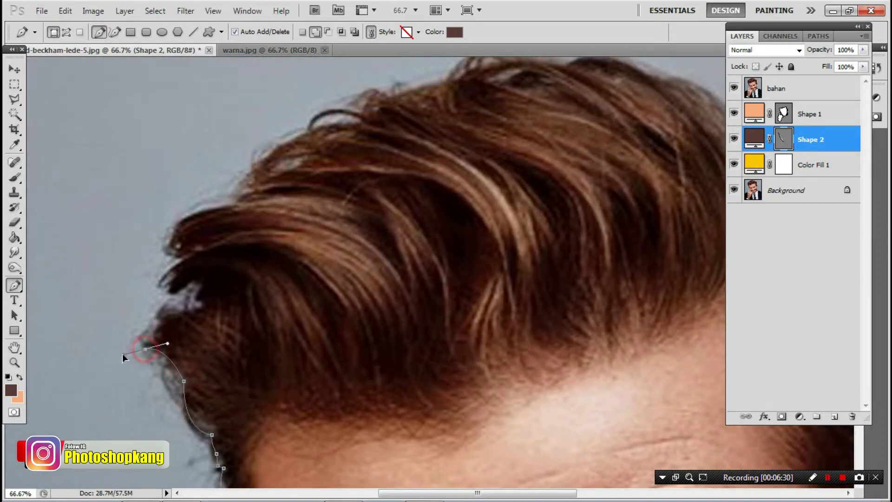
pyautogui.keyDown('alt'); pyautogui.click(146, 349); pyautogui.keyUp('alt')
pyautogui.moveTo(208, 305); pyautogui.dragTo(261, 316)
pyautogui.keyDown('alt'); pyautogui.click(207, 305); pyautogui.keyUp('alt')
pyautogui.moveTo(200, 301); pyautogui.dragTo(202, 280)
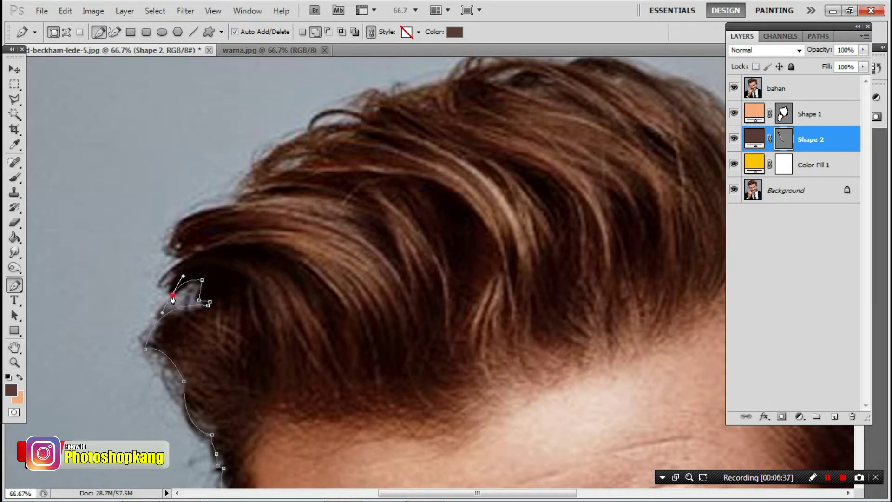
# Outline the top of the hair from the tip across to the peak with corner anchors.
pyautogui.moveTo(194, 254)
pyautogui.mouseDown()
pyautogui.moveTo(227, 237)
pyautogui.moveTo(167, 254)
pyautogui.mouseUp()
pyautogui.moveTo(238, 194)
pyautogui.mouseDown()
pyautogui.moveTo(321, 178)
pyautogui.moveTo(256, 297)
pyautogui.mouseUp()
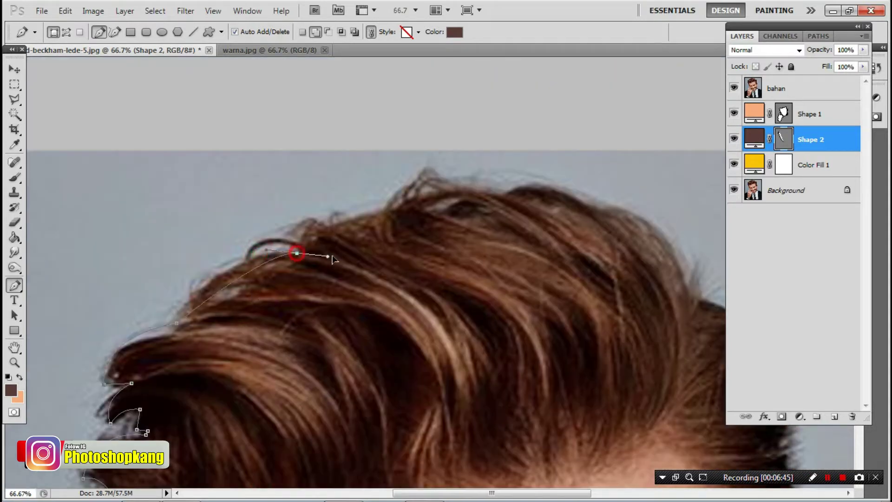
pyautogui.moveTo(296, 253); pyautogui.dragTo(381, 263)
pyautogui.keyDown('alt'); pyautogui.click(297, 254); pyautogui.keyUp('alt')
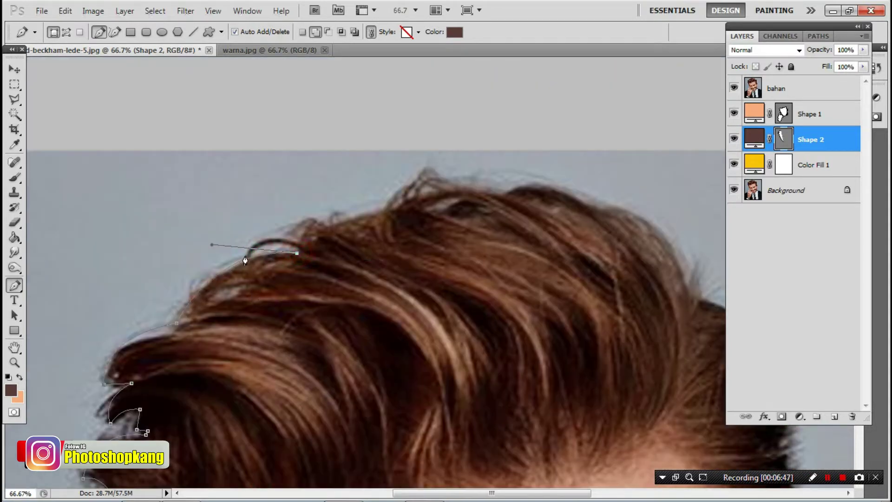
pyautogui.moveTo(225, 261); pyautogui.dragTo(215, 275)
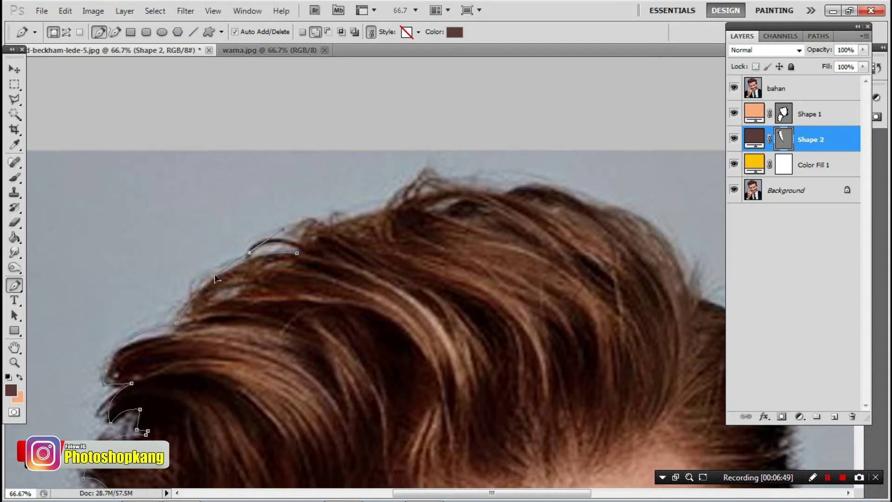
pyautogui.keyDown('alt'); pyautogui.click(250, 253); pyautogui.keyUp('alt')
pyautogui.moveTo(302, 241); pyautogui.dragTo(348, 254)
pyautogui.click(384, 207)
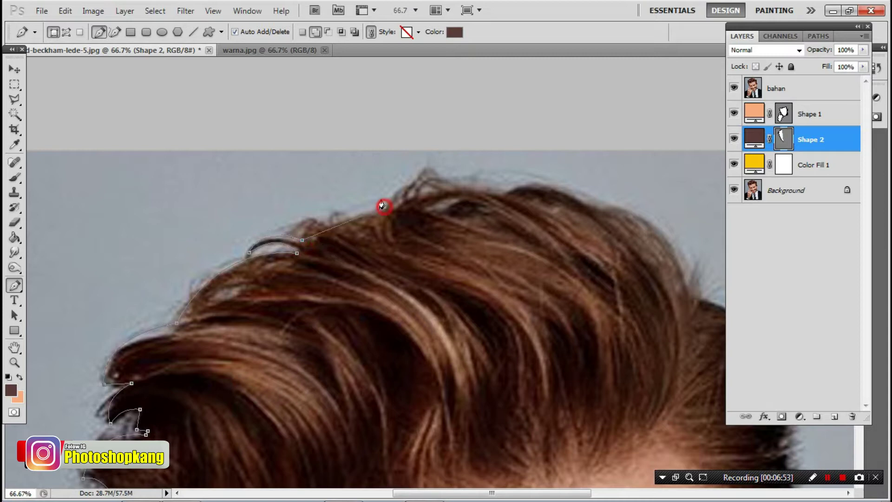
pyautogui.moveTo(442, 171); pyautogui.dragTo(471, 182)
pyautogui.keyDown('alt'); pyautogui.click(442, 173); pyautogui.keyUp('alt')
pyautogui.moveTo(412, 192); pyautogui.dragTo(405, 215)
# Extend the outline along the crown and down the hair's right side.
pyautogui.moveTo(503, 193); pyautogui.dragTo(544, 212)
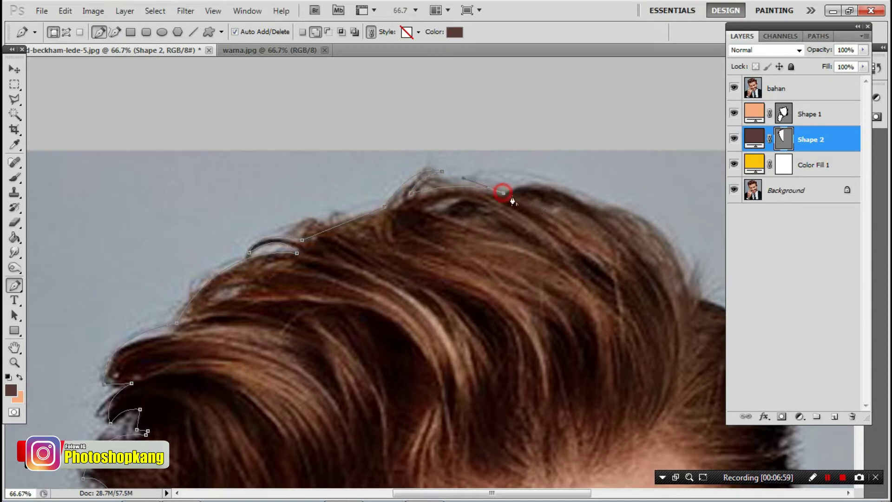
pyautogui.moveTo(602, 229)
pyautogui.mouseDown()
pyautogui.moveTo(385, 207)
pyautogui.moveTo(457, 232)
pyautogui.mouseUp()
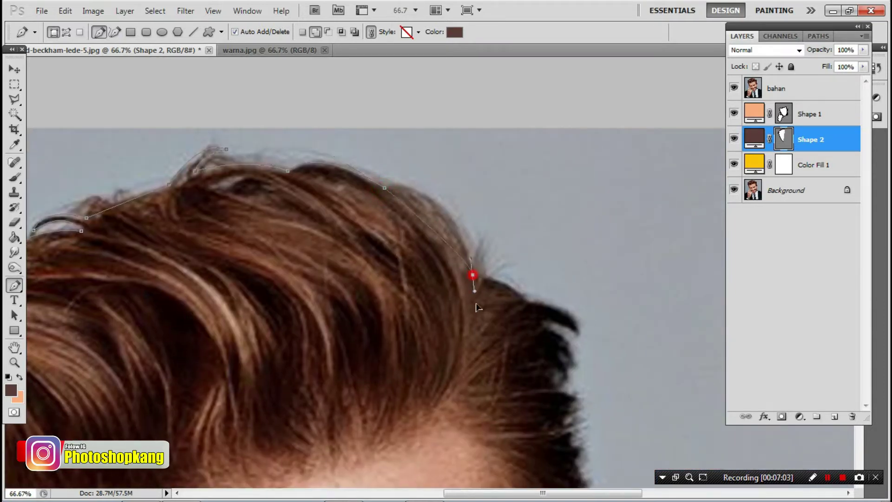
pyautogui.moveTo(473, 275); pyautogui.dragTo(491, 364)
pyautogui.moveTo(472, 275); pyautogui.dragTo(466, 228)
pyautogui.moveTo(482, 276); pyautogui.dragTo(509, 265)
pyautogui.click(491, 281)
pyautogui.click(521, 300)
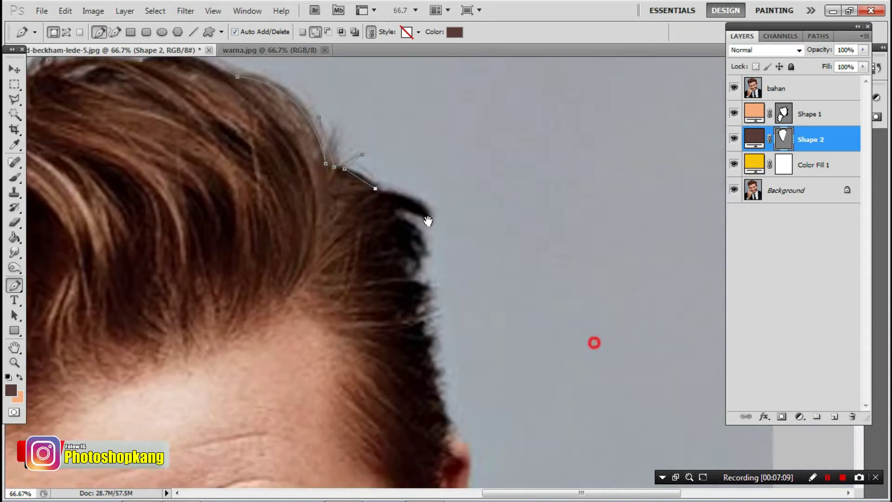
# Trace the back hairline with sharp-cornered anchors at each hair tip.
pyautogui.moveTo(641, 381); pyautogui.dragTo(475, 259)
pyautogui.moveTo(414, 207); pyautogui.dragTo(428, 241)
pyautogui.keyDown('alt'); pyautogui.click(414, 207); pyautogui.keyUp('alt')
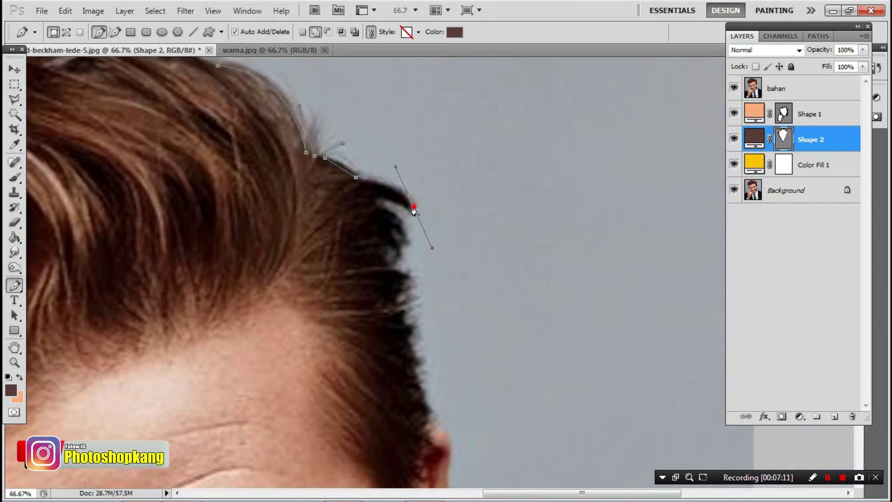
pyautogui.moveTo(373, 199); pyautogui.dragTo(355, 203)
pyautogui.keyDown('alt'); pyautogui.click(373, 199); pyautogui.keyUp('alt')
pyautogui.moveTo(406, 242); pyautogui.dragTo(414, 272)
pyautogui.keyDown('alt'); pyautogui.click(406, 242); pyautogui.keyUp('alt')
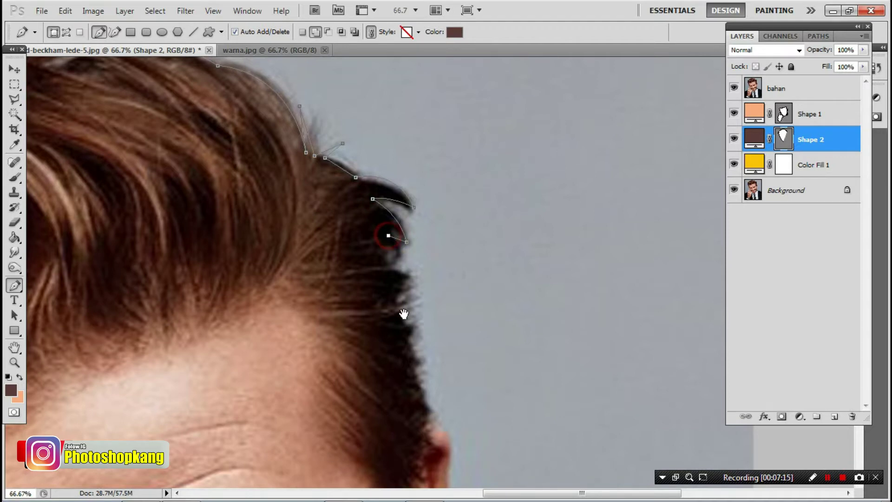
# Continue the anchors down the right hair edge and along the ear.
pyautogui.scroll(-3, 402, 313)
pyautogui.click(397, 183)
pyautogui.click(402, 240)
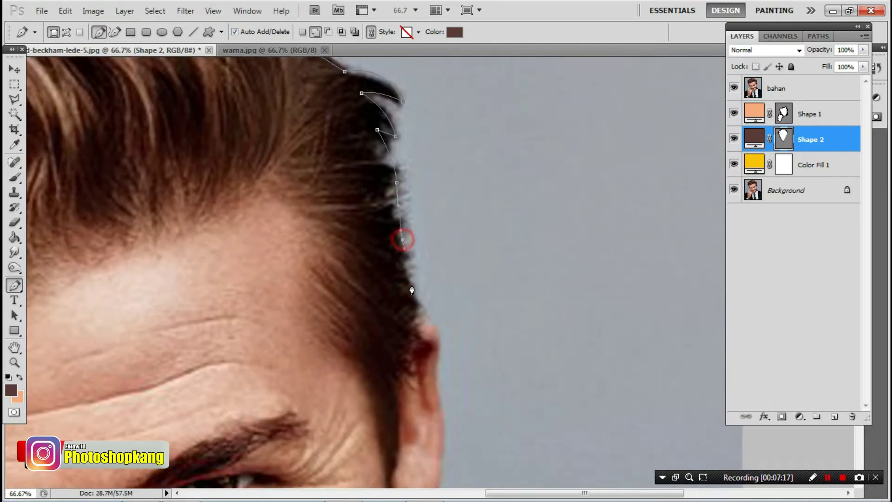
pyautogui.click(419, 299)
pyautogui.click(416, 317)
pyautogui.click(424, 340)
pyautogui.scroll(-5, 410, 349)
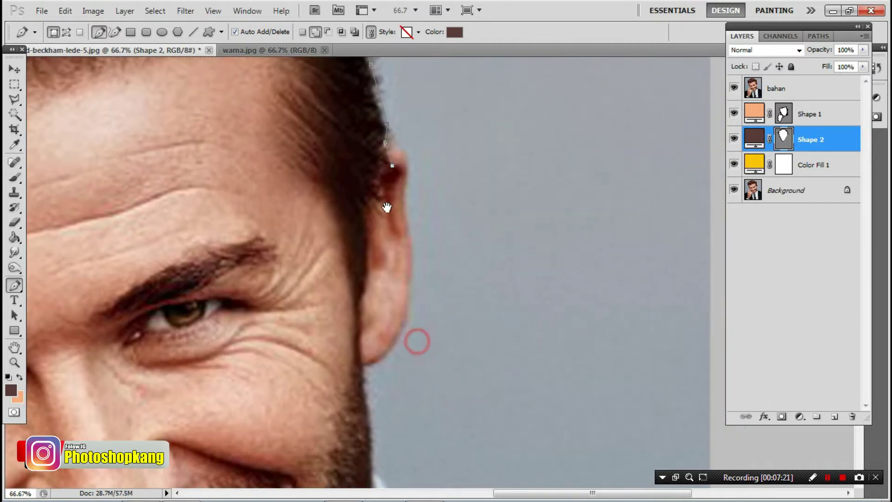
pyautogui.click(370, 312)
pyautogui.scroll(-3, 365, 343)
pyautogui.click(362, 245)
# Trace the beard band along the jaw and under the chin, closing the brown Shape 2 outline.
pyautogui.scroll(-3, 365, 335)
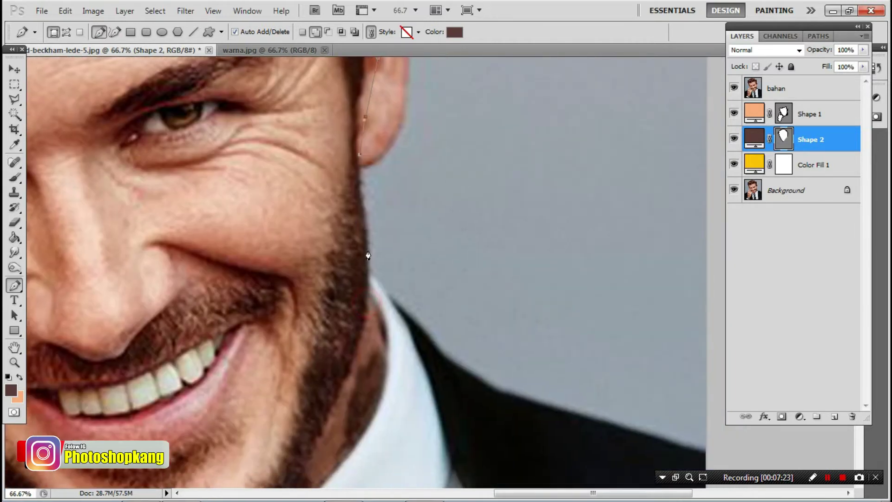
pyautogui.moveTo(364, 319); pyautogui.dragTo(370, 233)
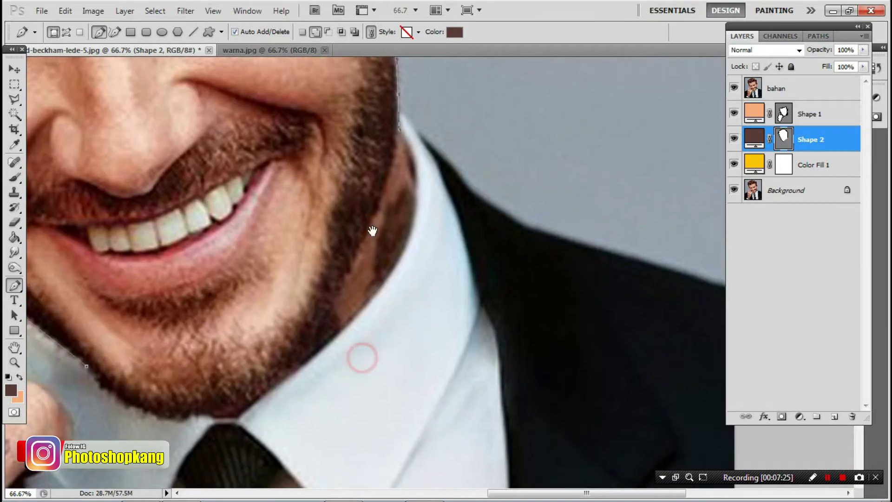
pyautogui.click(344, 328)
pyautogui.moveTo(345, 329); pyautogui.dragTo(433, 264)
pyautogui.moveTo(396, 306); pyautogui.dragTo(381, 319)
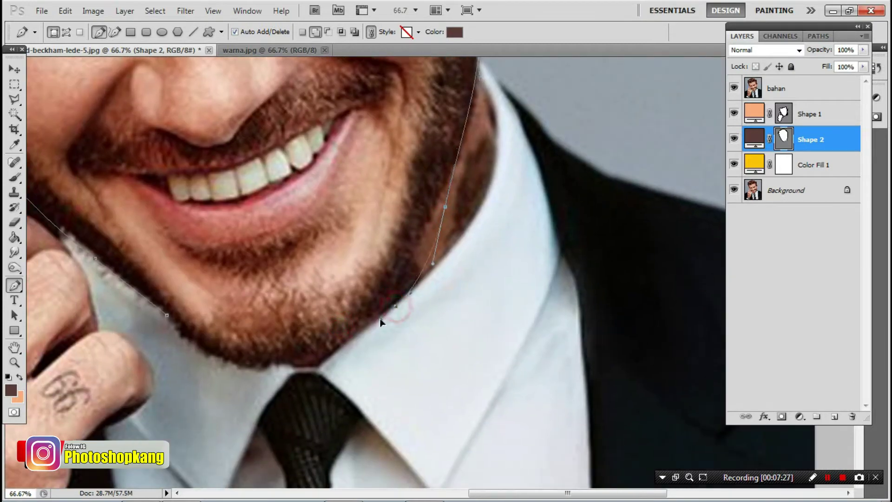
pyautogui.moveTo(322, 355); pyautogui.dragTo(291, 361)
pyautogui.moveTo(270, 362); pyautogui.dragTo(262, 362)
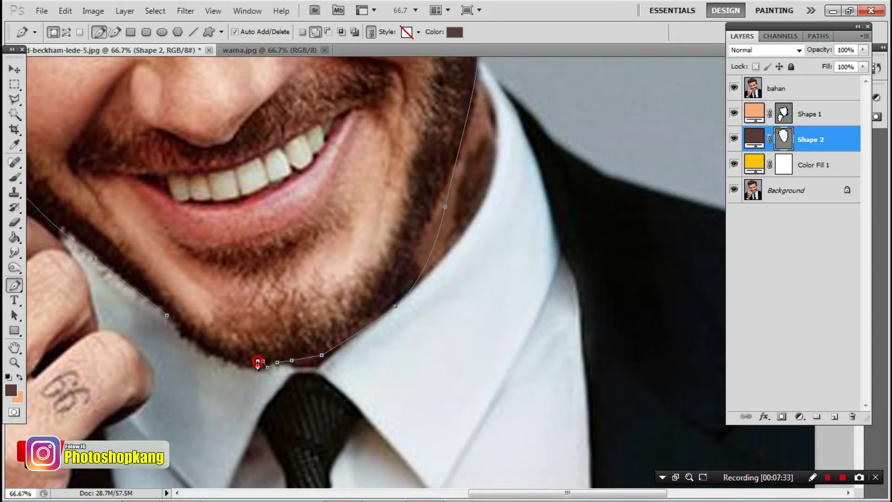
pyautogui.moveTo(208, 353); pyautogui.dragTo(198, 347)
pyautogui.click(179, 330)
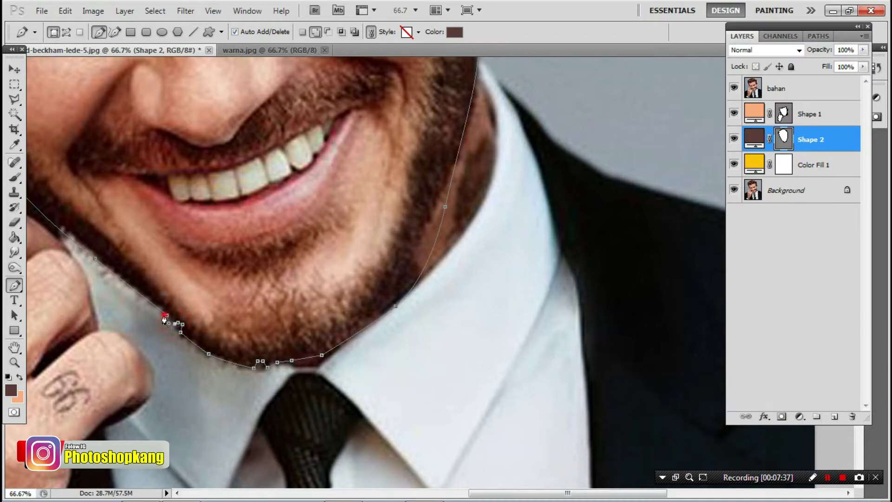
pyautogui.click(165, 317)
# Hide the bahan photo and zoom out to review the flat shapes, then show it again.
pyautogui.click(735, 89)
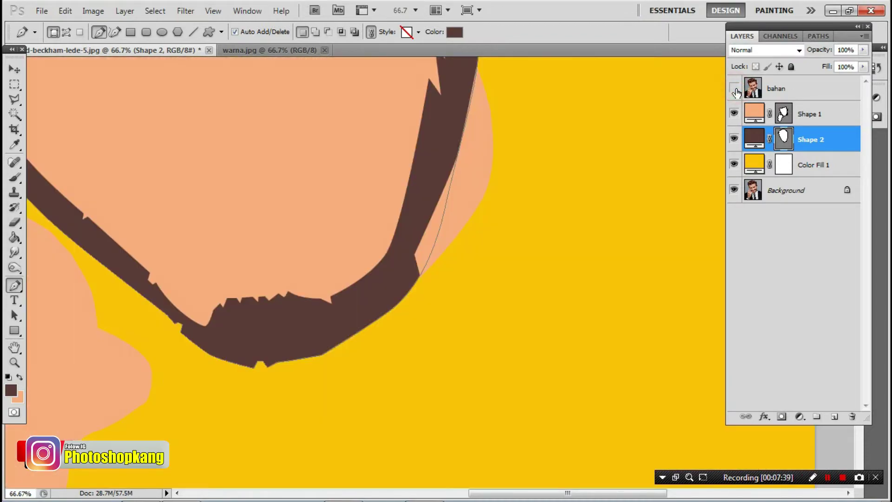
pyautogui.hotkey('ctrl', '-')
pyautogui.hotkey('ctrl', '-')
pyautogui.hotkey('ctrl', '-')
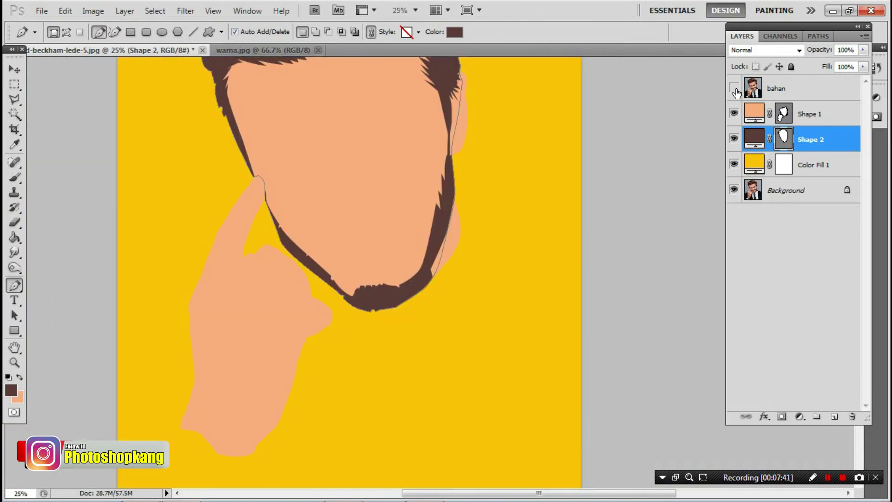
pyautogui.hotkey('ctrl', '-')
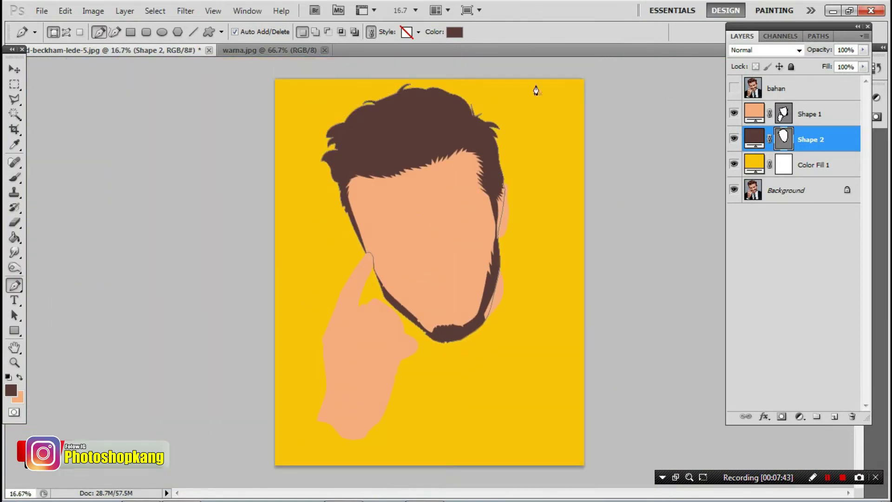
pyautogui.keyDown('ctrl'); pyautogui.click(456, 255); pyautogui.keyUp('ctrl')
pyautogui.keyDown('ctrl'); pyautogui.click(442, 289); pyautogui.keyUp('ctrl')
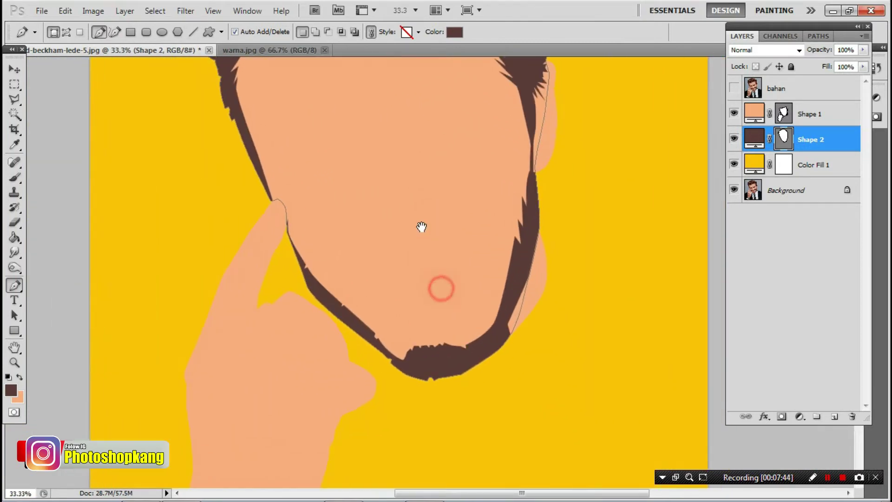
pyautogui.click(735, 88)
# Select Shape 1, hide bahan again to compare, and select the yellow Color Fill 1 layer.
pyautogui.moveTo(389, 361); pyautogui.dragTo(396, 273)
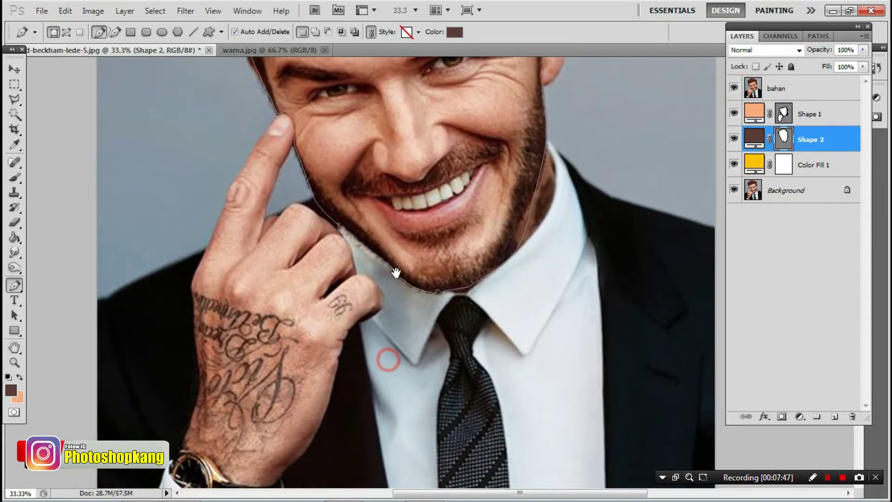
pyautogui.keyDown('ctrl'); pyautogui.click(369, 303); pyautogui.keyUp('ctrl')
pyautogui.moveTo(358, 207); pyautogui.dragTo(358, 294)
pyautogui.moveTo(319, 249); pyautogui.dragTo(319, 297)
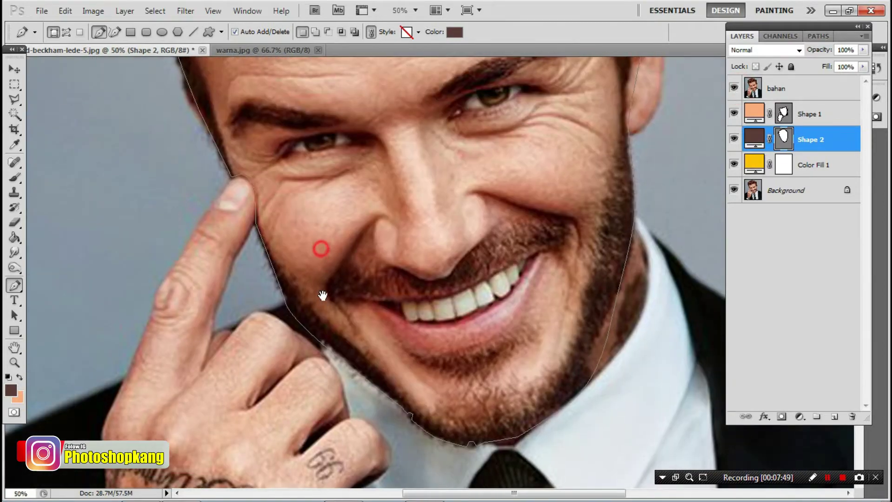
pyautogui.moveTo(471, 199); pyautogui.dragTo(418, 254)
pyautogui.click(829, 116)
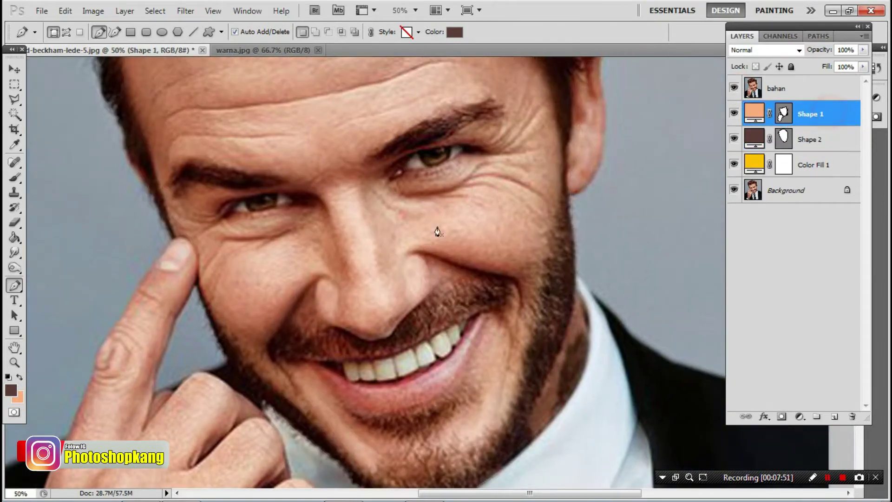
pyautogui.moveTo(435, 191); pyautogui.dragTo(418, 265)
pyautogui.click(734, 90)
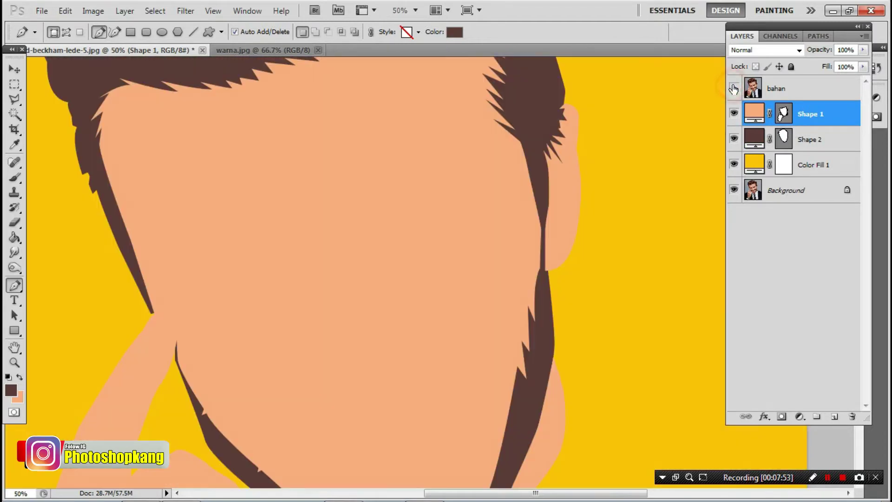
pyautogui.moveTo(416, 364)
pyautogui.mouseDown()
pyautogui.moveTo(447, 94)
pyautogui.moveTo(477, 199)
pyautogui.mouseUp()
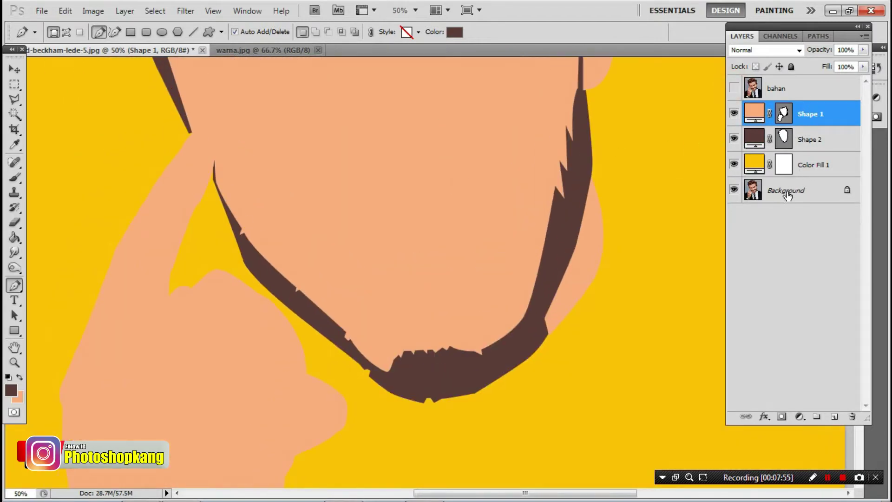
pyautogui.click(800, 169)
# Add a white (#ffffff) Solid Color fill layer above the yellow fill.
pyautogui.click(810, 420)
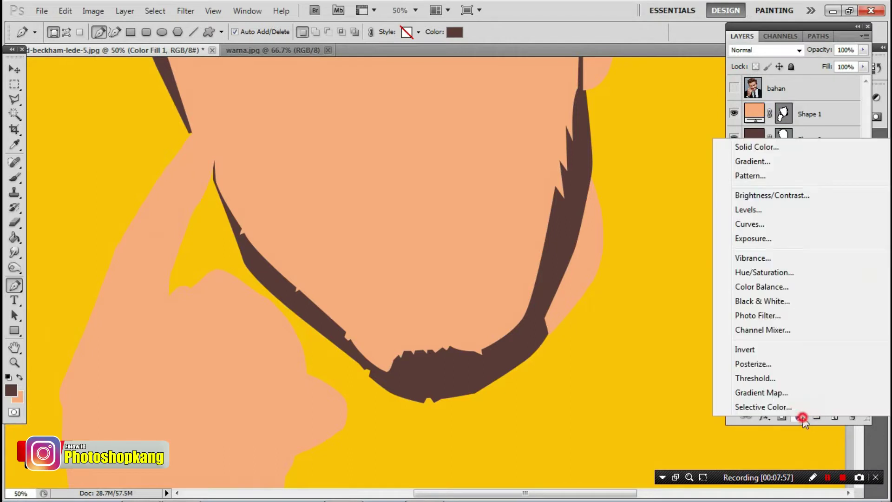
pyautogui.click(754, 145)
pyautogui.moveTo(600, 201); pyautogui.dragTo(535, 180)
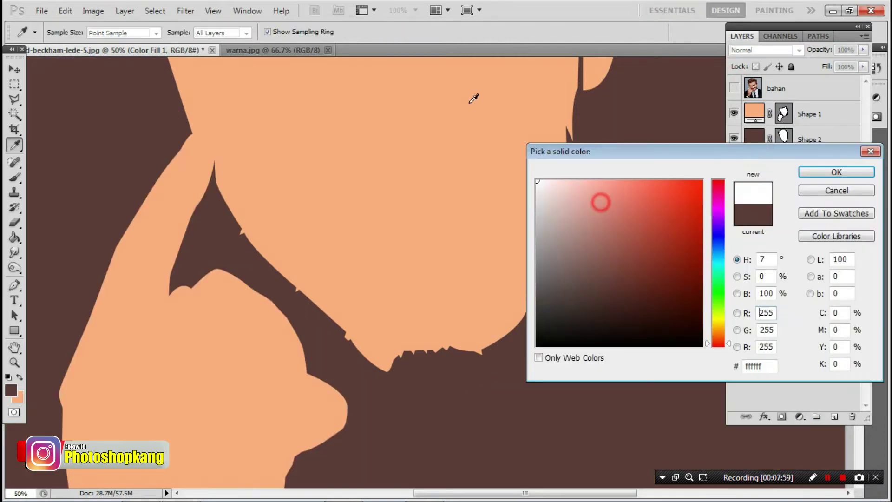
pyautogui.click(853, 173)
# Return to the Pen tool, make bahan visible again and select Shape 1.
pyautogui.press('p')
pyautogui.moveTo(385, 199); pyautogui.dragTo(372, 393)
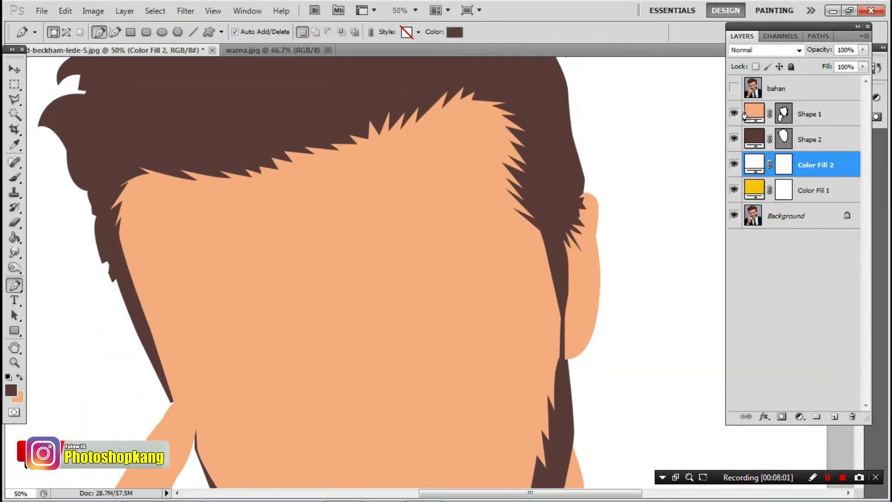
pyautogui.click(734, 88)
pyautogui.click(824, 113)
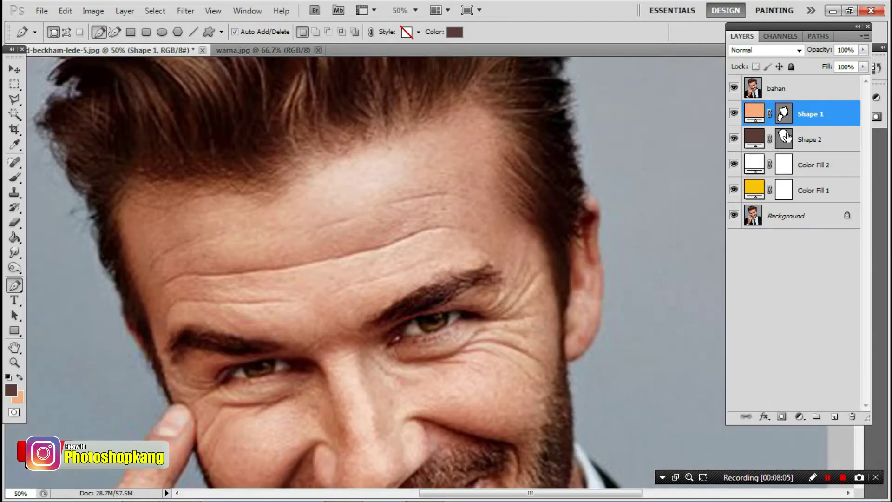
# Trace and close the first eyebrow outline as a new dark brown Shape 3.
pyautogui.moveTo(272, 339); pyautogui.dragTo(286, 287)
pyautogui.scroll(1, 259, 299)
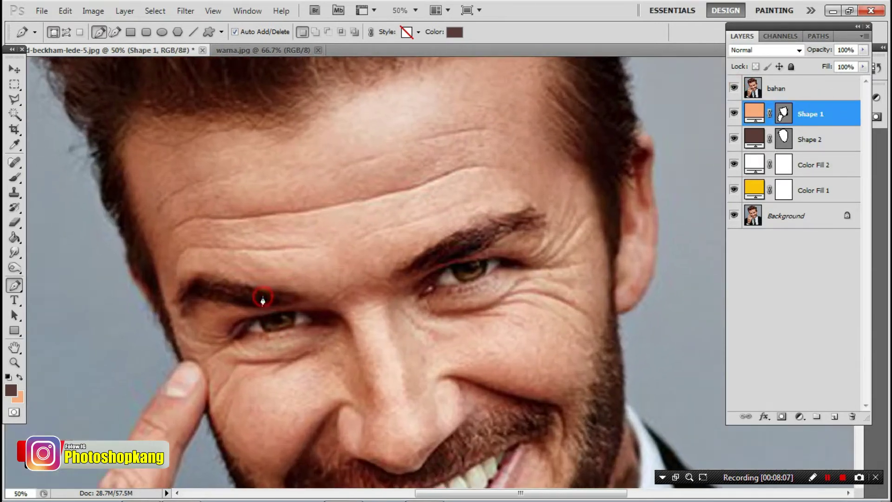
pyautogui.scroll(1, 190, 275)
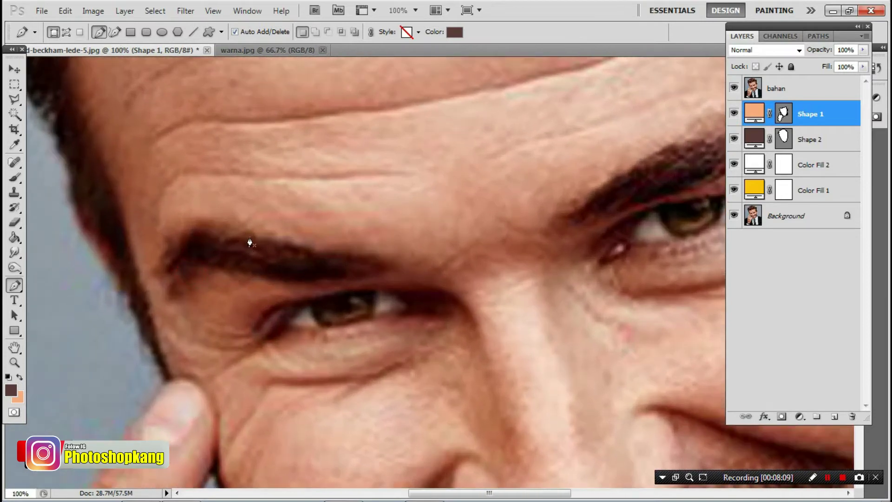
pyautogui.click(160, 271)
pyautogui.click(183, 234)
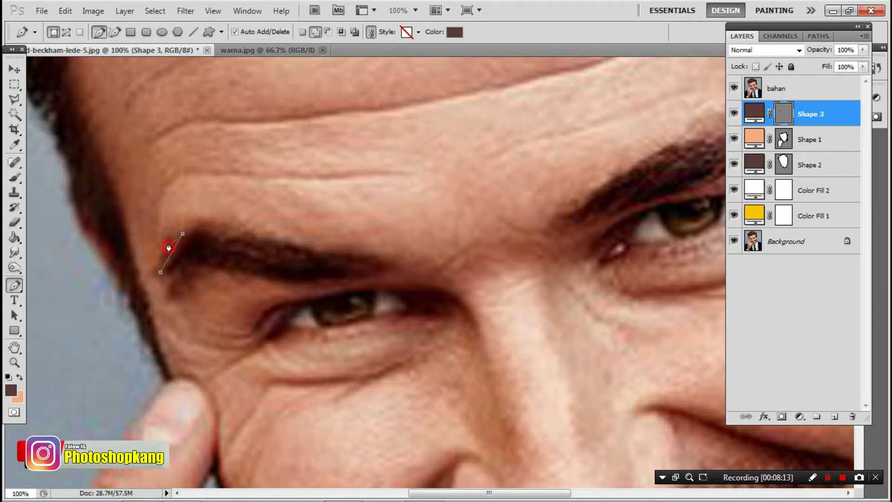
pyautogui.moveTo(211, 219); pyautogui.dragTo(245, 225)
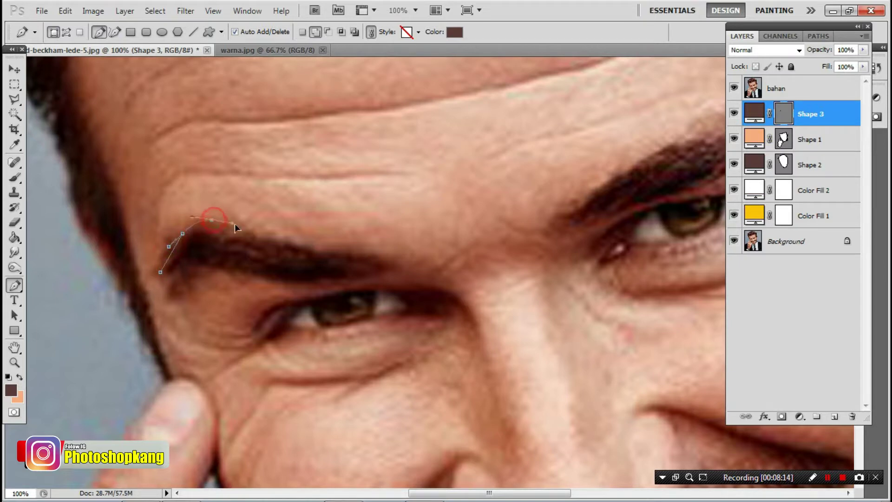
pyautogui.keyDown('alt'); pyautogui.click(212, 221); pyautogui.keyUp('alt')
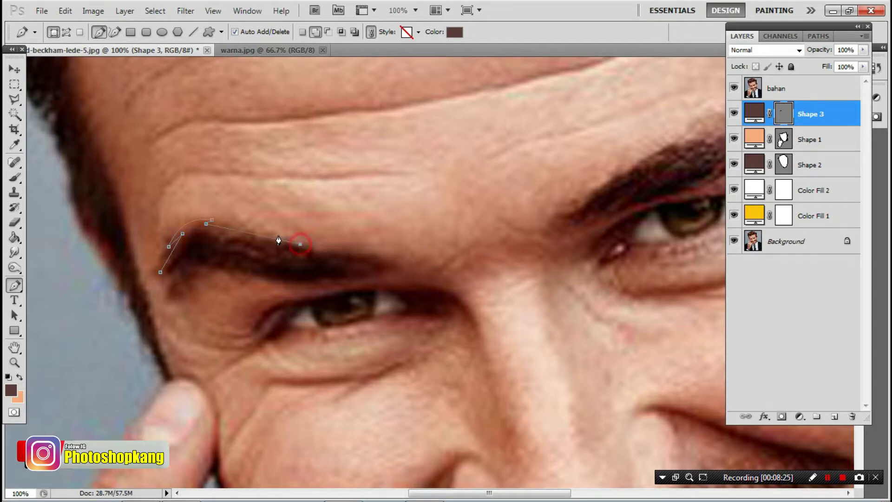
pyautogui.moveTo(300, 244); pyautogui.dragTo(279, 231)
pyautogui.moveTo(391, 264); pyautogui.dragTo(409, 281)
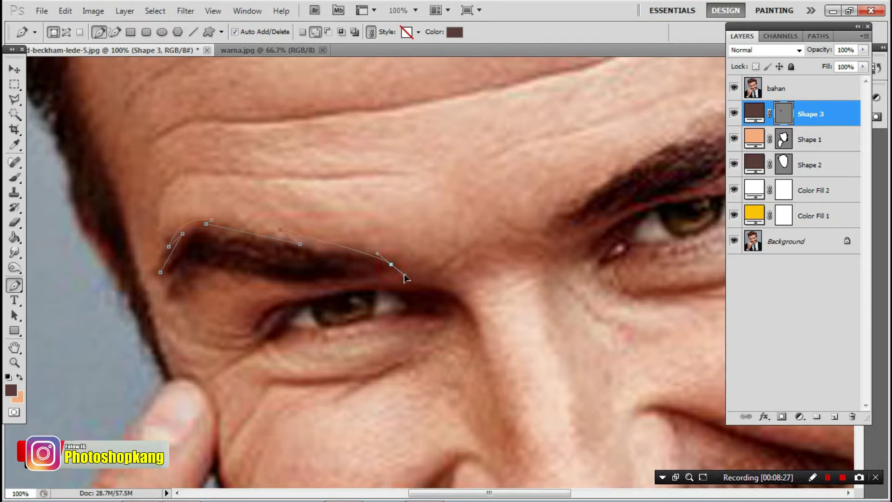
pyautogui.click(280, 232)
pyautogui.moveTo(374, 247); pyautogui.dragTo(354, 275)
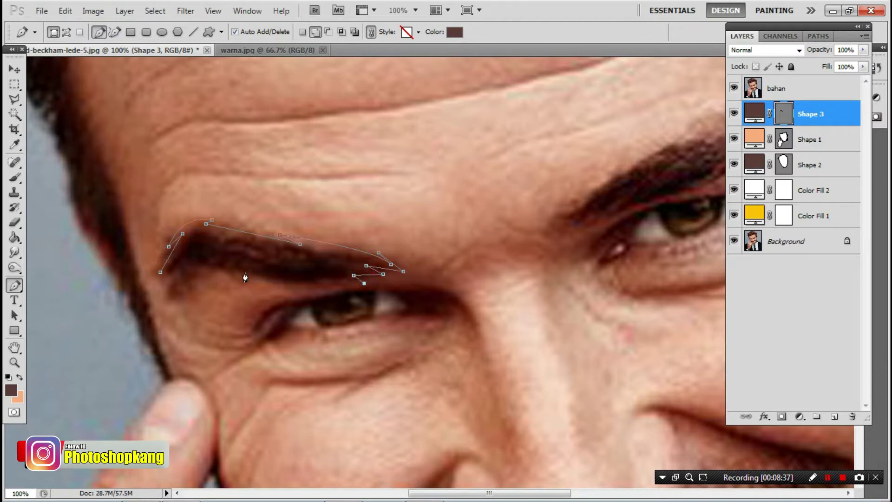
pyautogui.moveTo(245, 272); pyautogui.dragTo(267, 272)
pyautogui.click(191, 260)
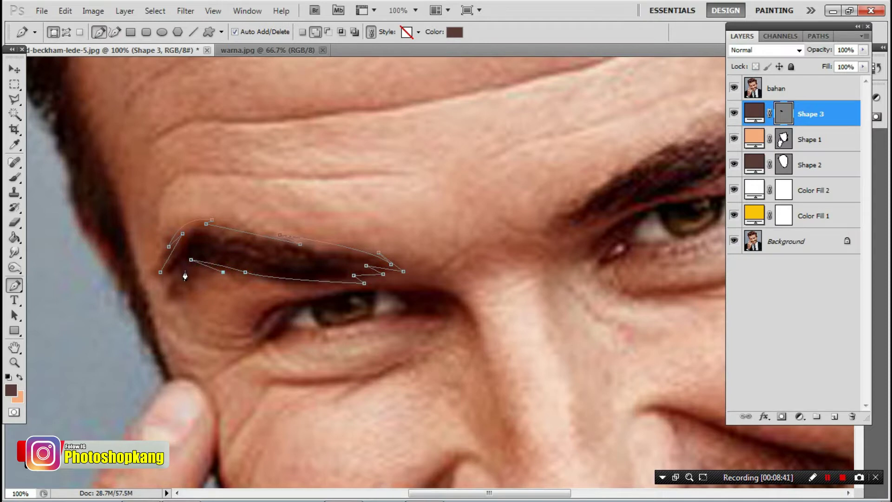
pyautogui.moveTo(185, 271); pyautogui.dragTo(169, 285)
pyautogui.click(160, 272)
# Outline the other eyebrow from its inner end to the outer tip and back along its lower edge.
pyautogui.moveTo(494, 290); pyautogui.dragTo(285, 306)
pyautogui.moveTo(418, 218); pyautogui.dragTo(298, 270)
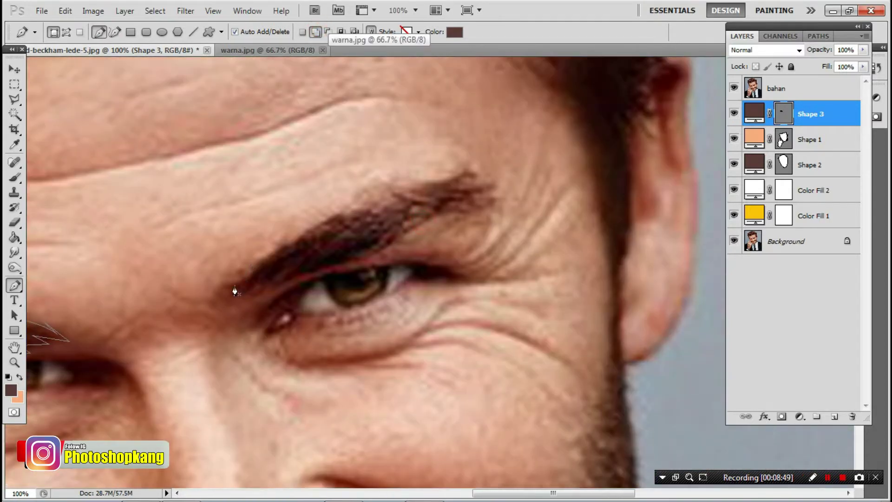
pyautogui.click(246, 277)
pyautogui.moveTo(365, 202); pyautogui.dragTo(399, 208)
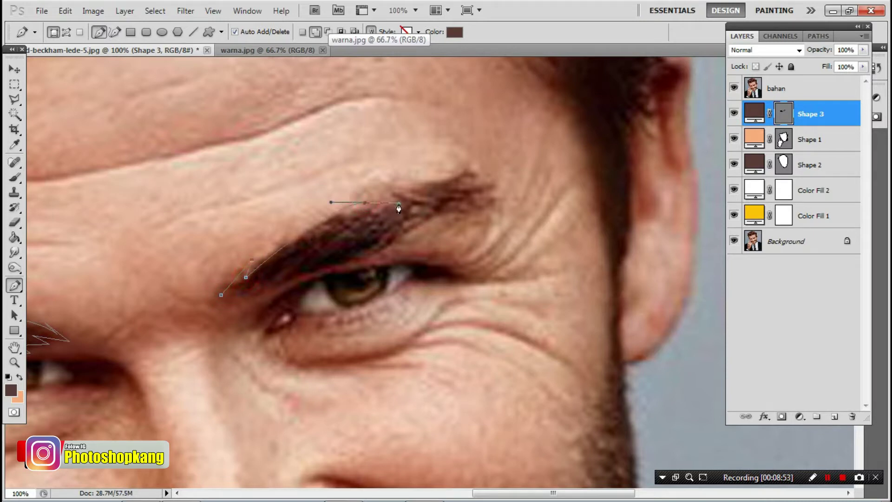
pyautogui.keyDown('alt'); pyautogui.click(365, 204); pyautogui.keyUp('alt')
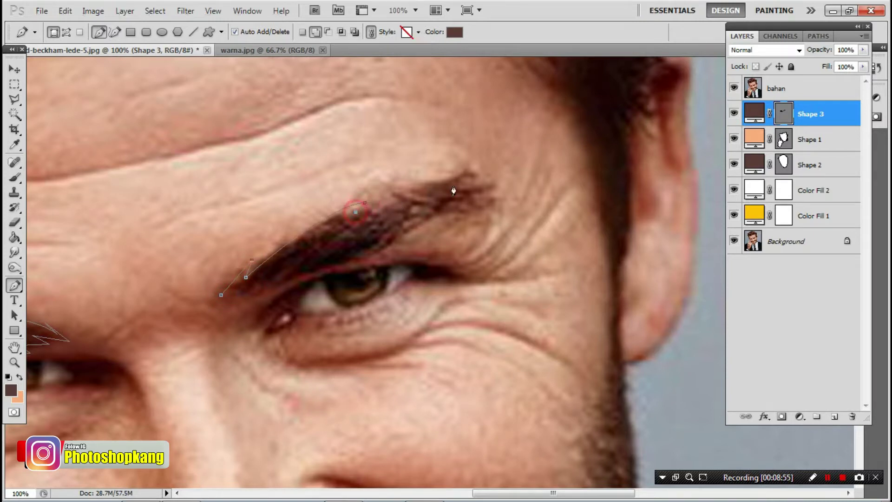
pyautogui.moveTo(439, 181)
pyautogui.mouseDown()
pyautogui.moveTo(474, 180)
pyautogui.moveTo(460, 179)
pyautogui.mouseUp()
pyautogui.moveTo(405, 181); pyautogui.dragTo(436, 175)
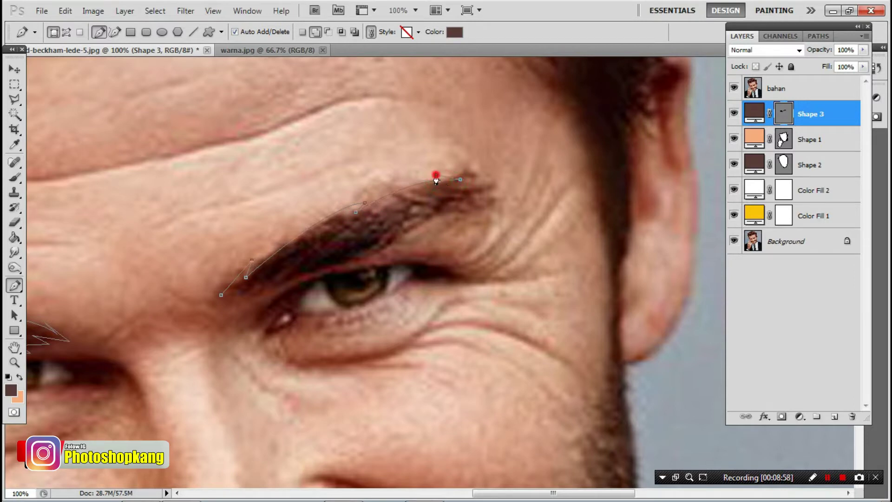
pyautogui.click(500, 179)
pyautogui.click(420, 207)
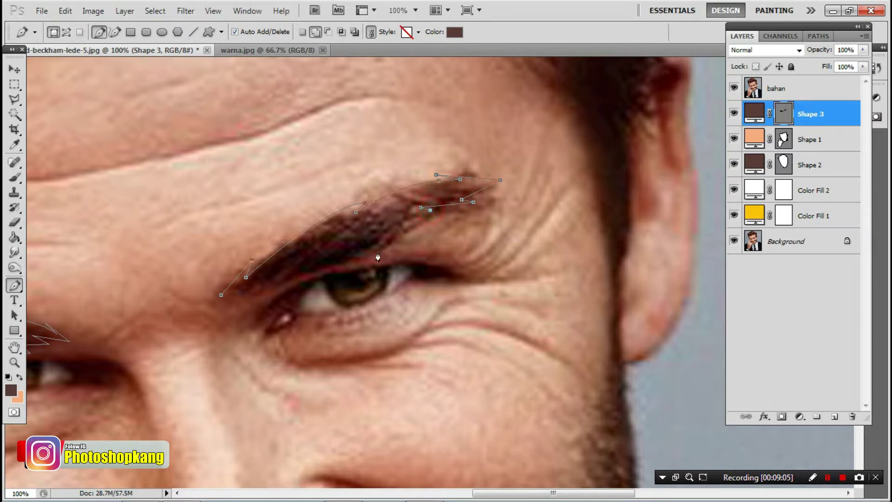
pyautogui.moveTo(357, 258); pyautogui.dragTo(325, 268)
pyautogui.moveTo(267, 275); pyautogui.dragTo(266, 284)
pyautogui.moveTo(240, 281); pyautogui.dragTo(232, 292)
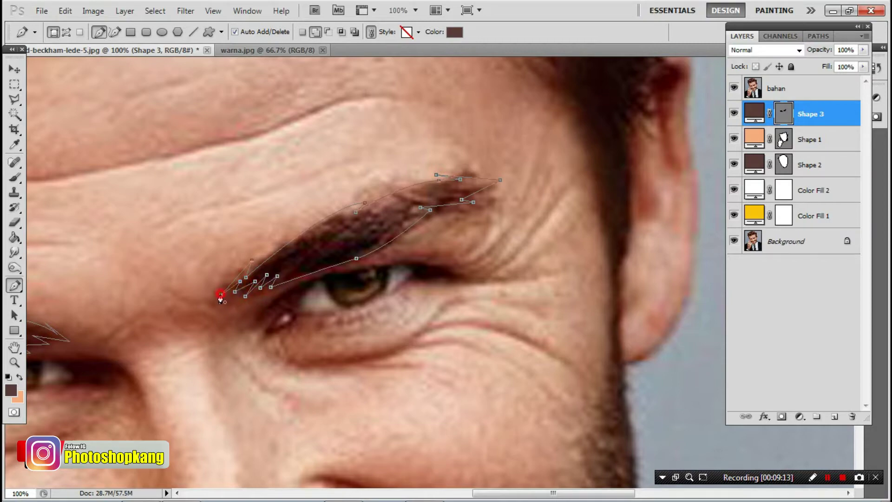
pyautogui.moveTo(295, 355); pyautogui.dragTo(385, 135)
pyautogui.moveTo(362, 278); pyautogui.dragTo(354, 125)
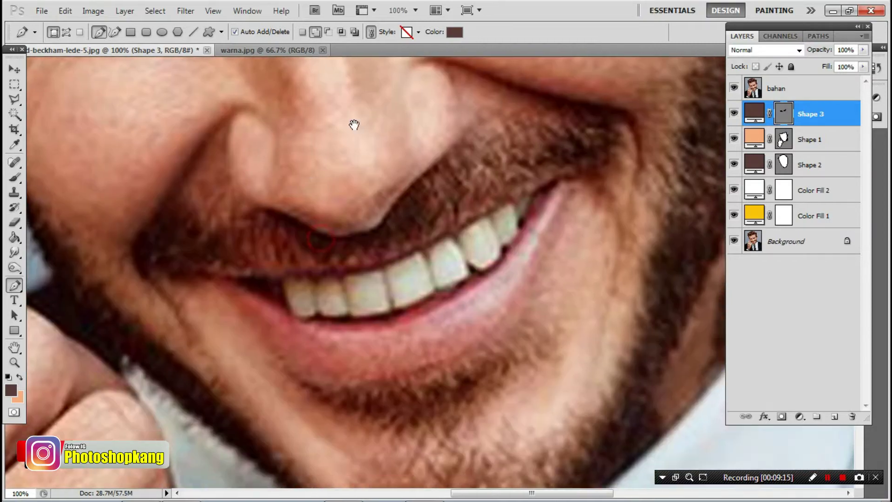
# Start the mustache outline beside the nose and curve it around the left tip.
pyautogui.click(175, 188)
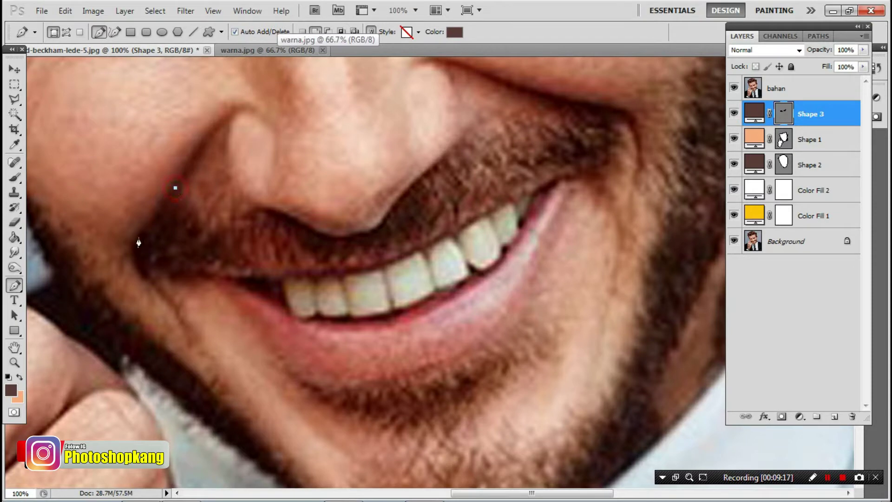
pyautogui.moveTo(133, 243); pyautogui.dragTo(132, 263)
pyautogui.click(143, 281)
pyautogui.moveTo(165, 301); pyautogui.dragTo(148, 269)
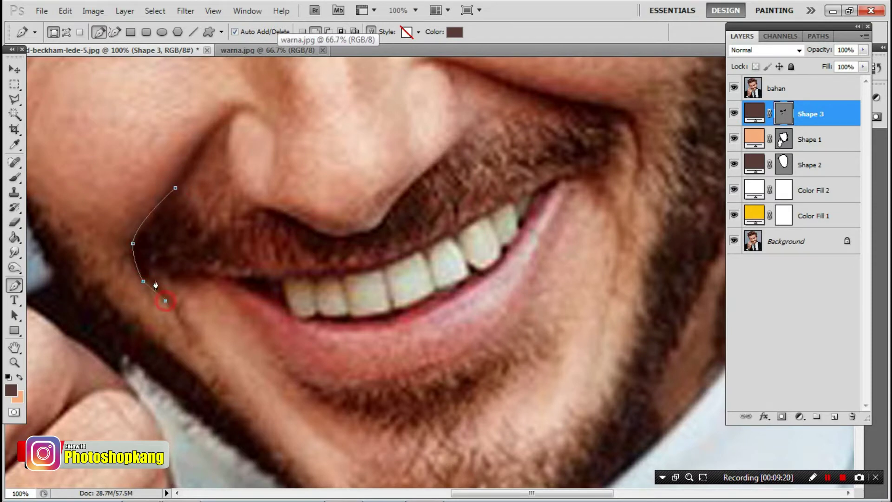
pyautogui.click(155, 256)
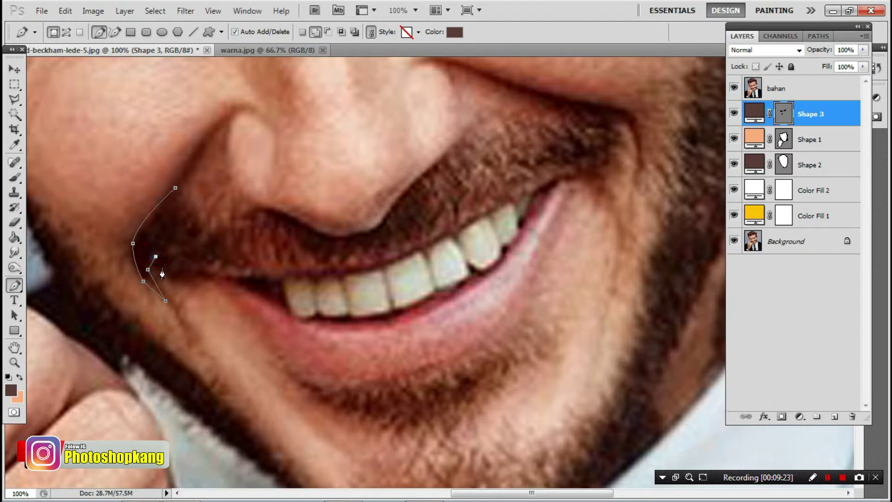
pyautogui.click(162, 269)
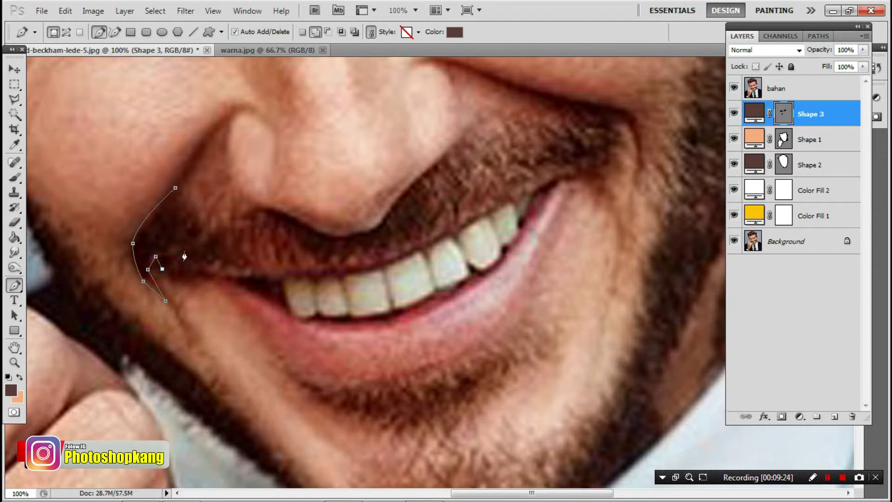
pyautogui.click(157, 264)
pyautogui.click(166, 265)
pyautogui.click(175, 267)
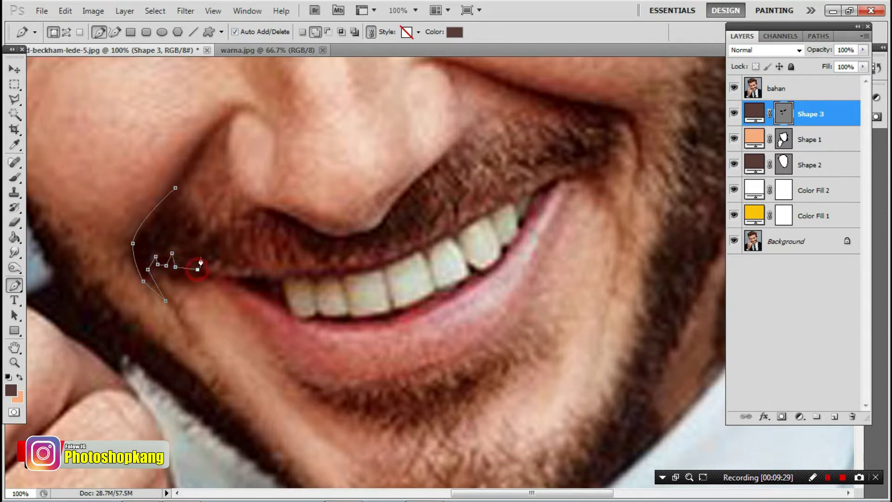
# Continue the jagged zigzag edge along the upper lip toward its centre.
pyautogui.click(201, 257)
pyautogui.click(207, 269)
pyautogui.click(226, 258)
pyautogui.click(234, 269)
pyautogui.click(262, 265)
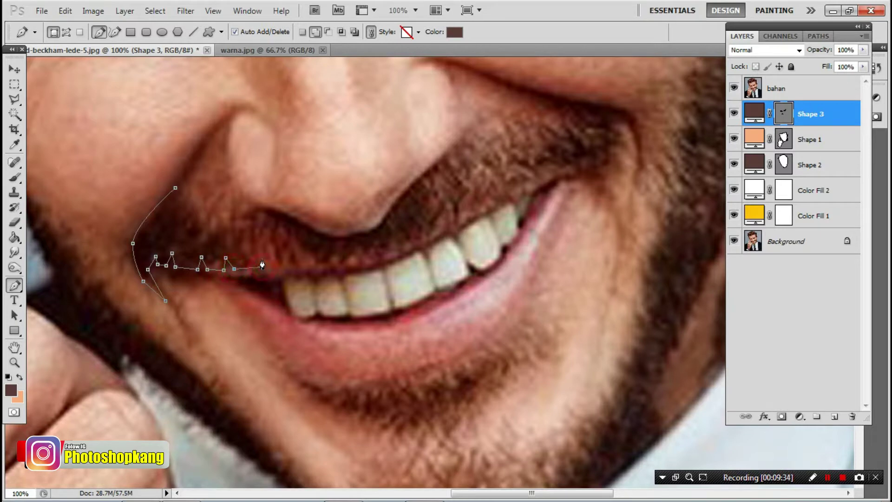
pyautogui.click(302, 263)
pyautogui.click(312, 265)
pyautogui.click(358, 257)
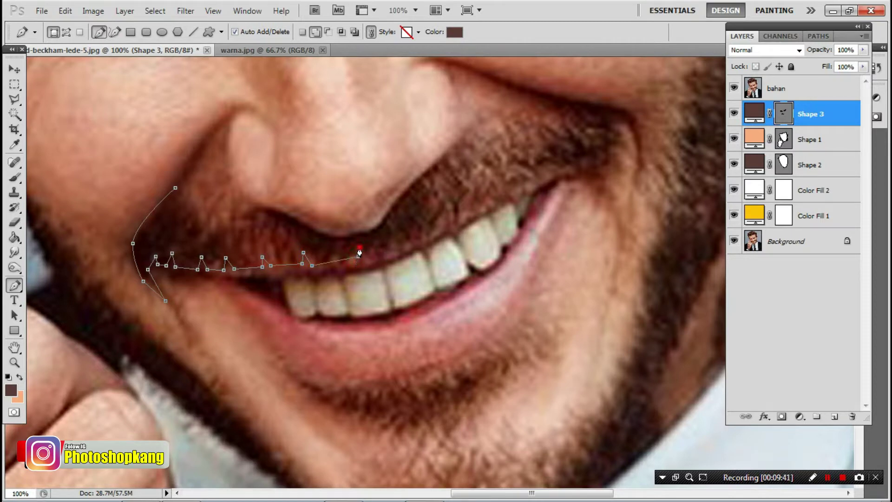
pyautogui.click(367, 255)
pyautogui.click(400, 241)
pyautogui.moveTo(453, 218); pyautogui.dragTo(326, 314)
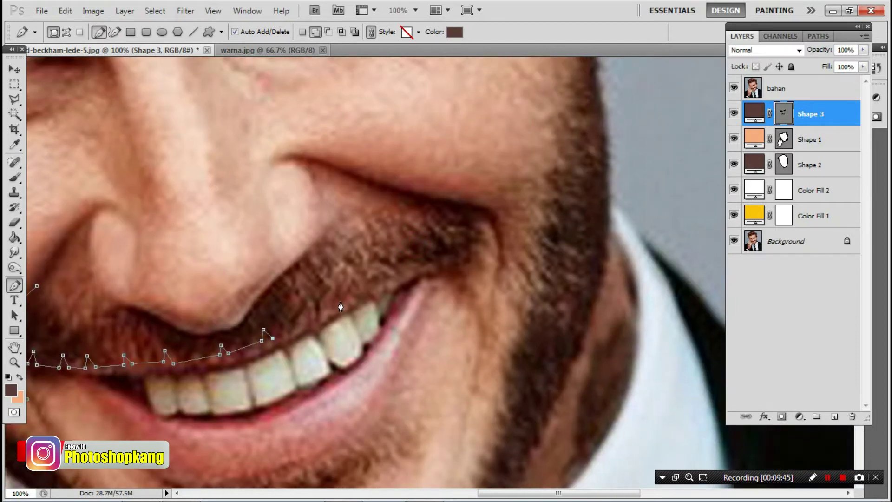
# Extend the mustache's spiky lower edge out to its right tip, redoing one stray point.
pyautogui.click(340, 301)
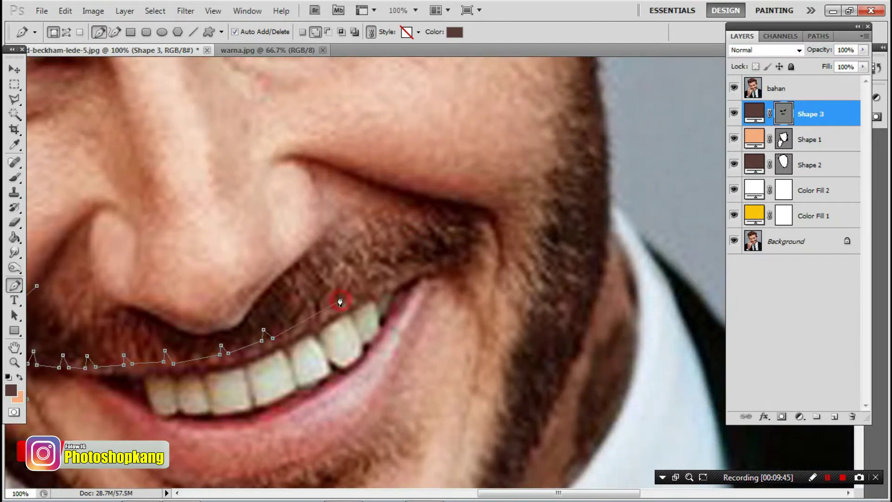
pyautogui.hotkey('ctrl', 'z')
pyautogui.click(316, 319)
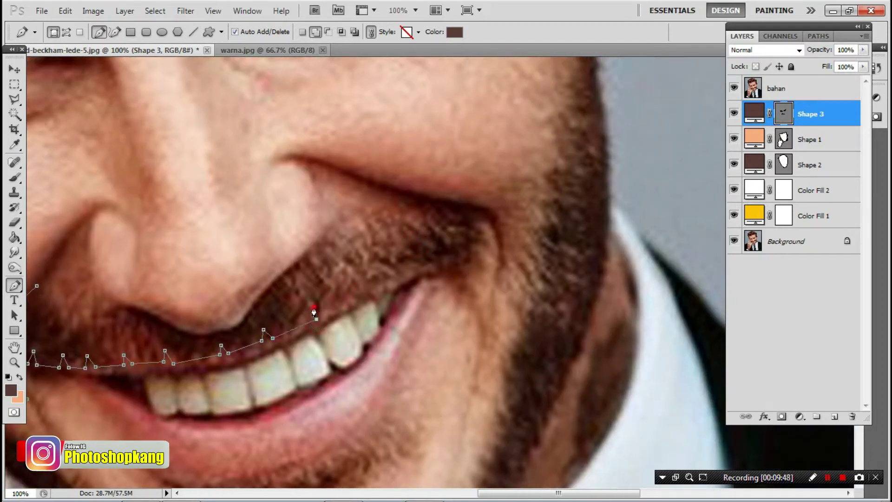
pyautogui.click(370, 290)
pyautogui.click(376, 283)
pyautogui.click(424, 264)
pyautogui.click(437, 267)
pyautogui.click(454, 265)
pyautogui.click(465, 263)
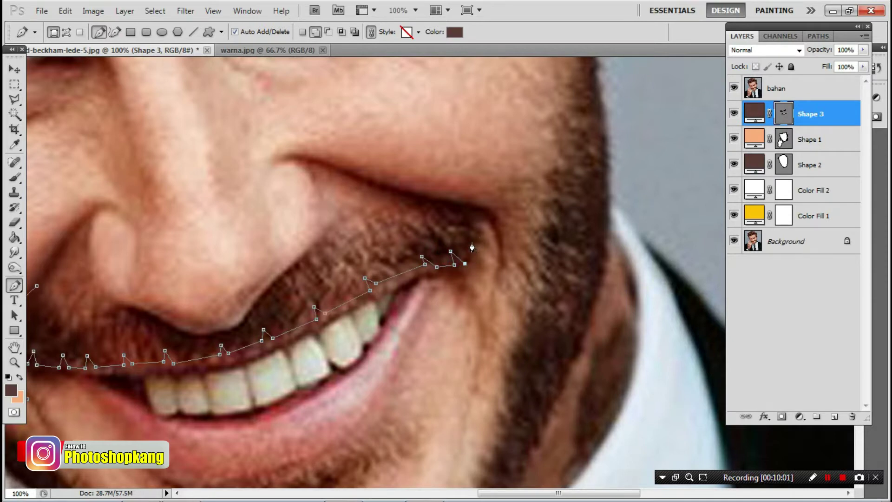
pyautogui.click(471, 242)
pyautogui.click(463, 236)
pyautogui.click(473, 235)
pyautogui.click(473, 210)
# Trace the jagged upper edge leftward from the right tip, undoing a misplaced point.
pyautogui.click(423, 200)
pyautogui.click(432, 219)
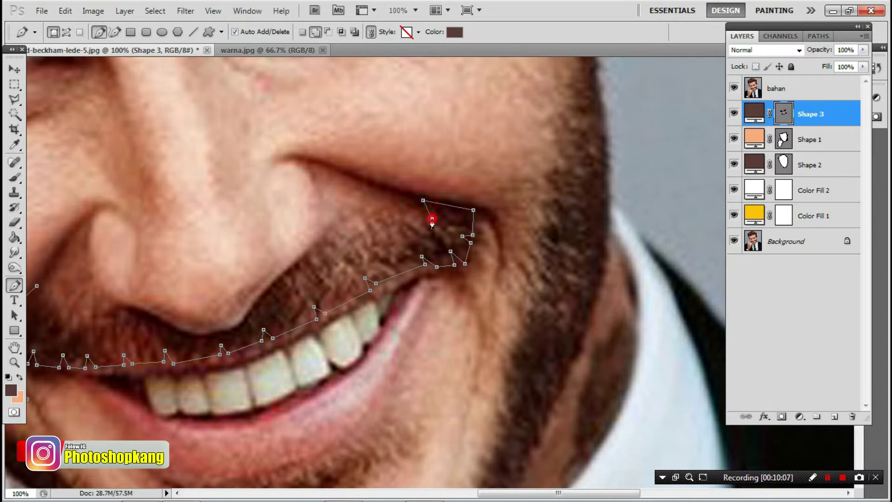
pyautogui.hotkey('ctrl', 'z')
pyautogui.click(420, 206)
pyautogui.click(444, 233)
pyautogui.click(404, 224)
pyautogui.click(417, 240)
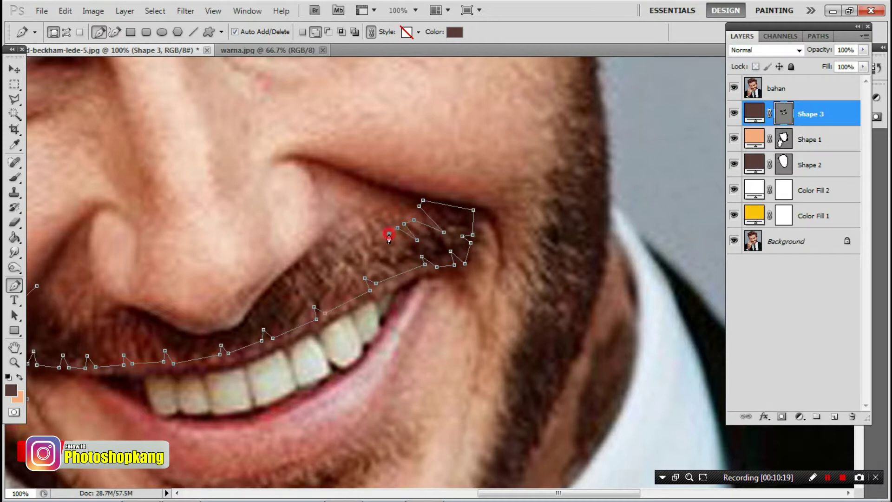
pyautogui.click(388, 234)
pyautogui.click(397, 241)
pyautogui.click(362, 237)
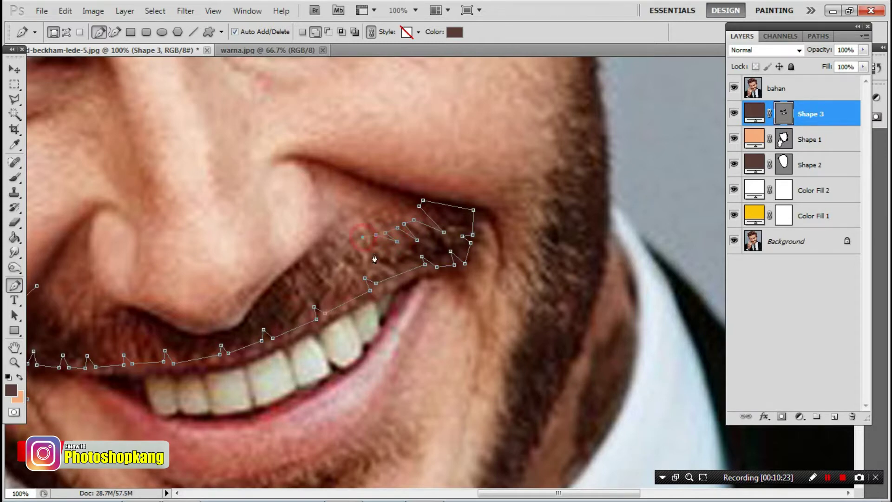
pyautogui.click(351, 243)
pyautogui.click(342, 246)
pyautogui.click(350, 267)
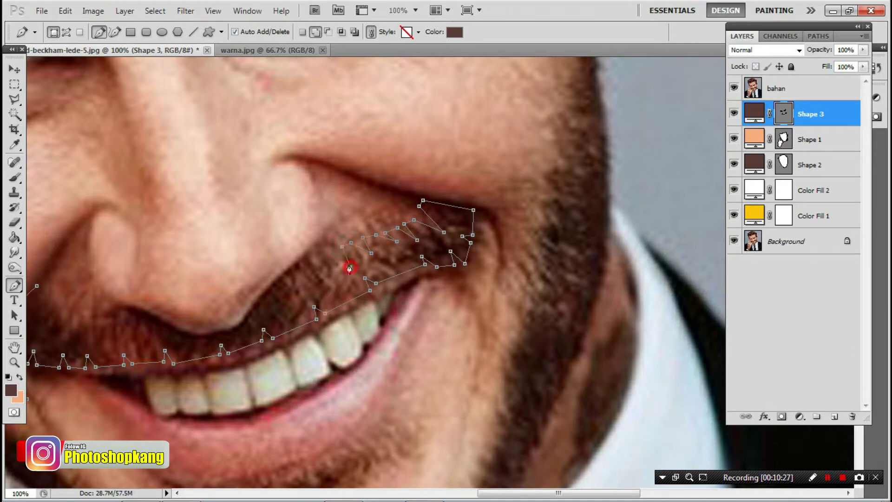
# Continue the spiky upper edge toward the nose and down beneath it.
pyautogui.click(321, 274)
pyautogui.click(305, 264)
pyautogui.click(280, 276)
pyautogui.click(291, 294)
pyautogui.click(273, 282)
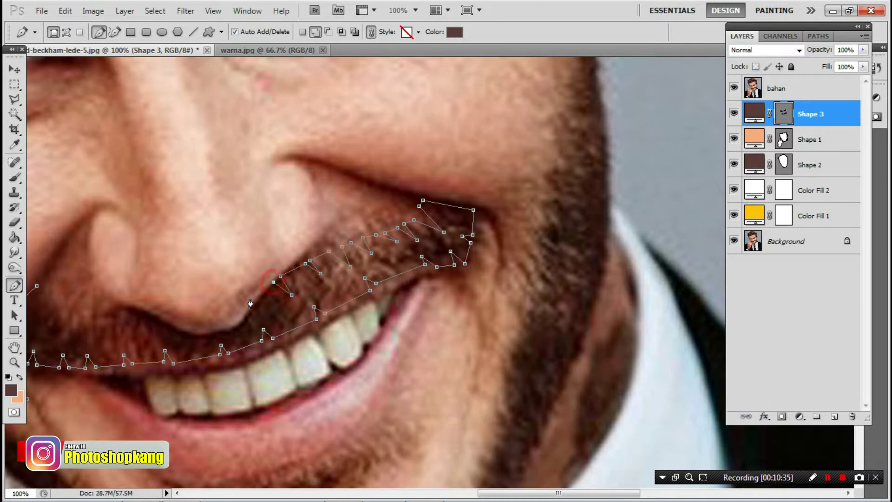
pyautogui.click(248, 308)
pyautogui.click(242, 325)
pyautogui.click(238, 326)
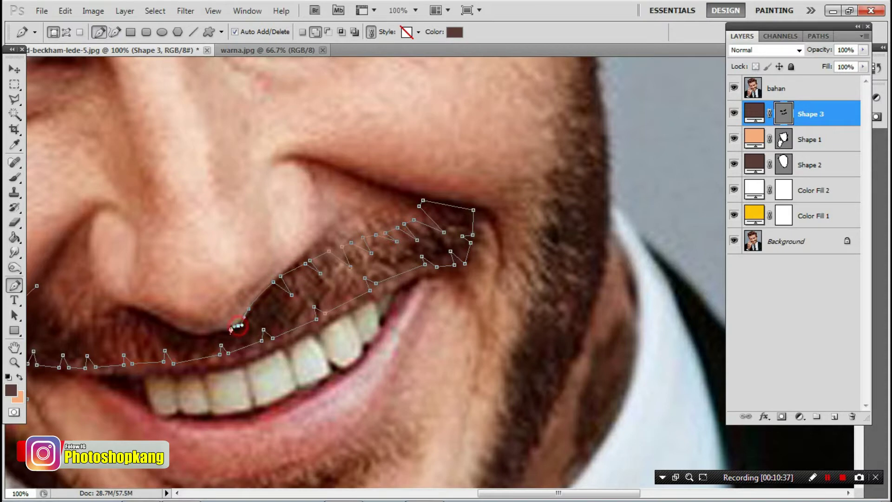
# Curve the upper edge under the nostril and close the mustache outline at its start.
pyautogui.moveTo(231, 329)
pyautogui.mouseDown()
pyautogui.moveTo(340, 347)
pyautogui.moveTo(310, 319)
pyautogui.mouseUp()
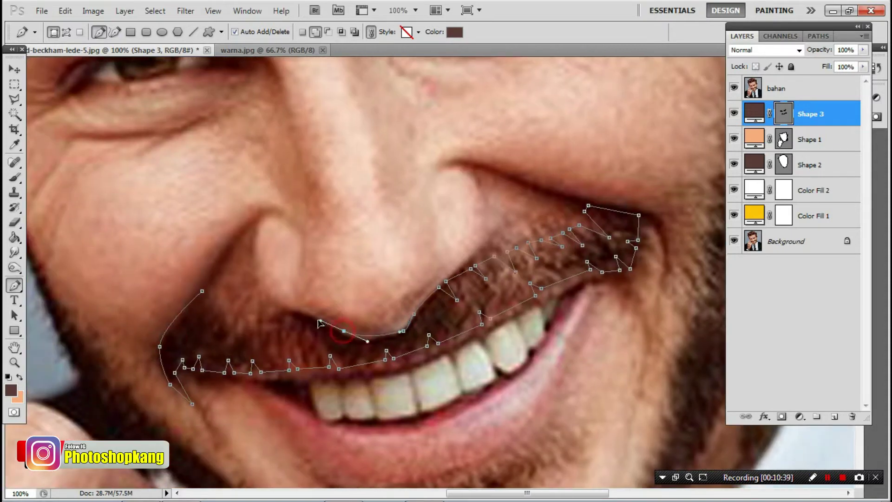
pyautogui.click(293, 306)
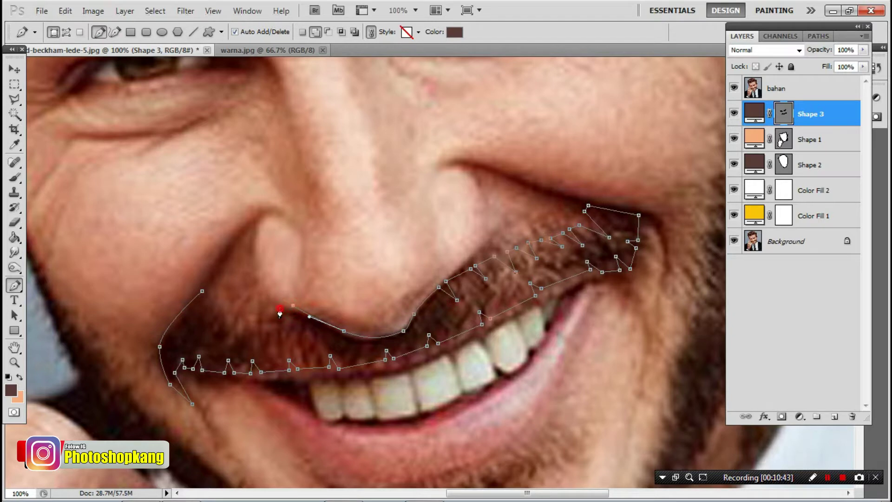
pyautogui.click(279, 308)
pyautogui.moveTo(268, 313); pyautogui.dragTo(260, 318)
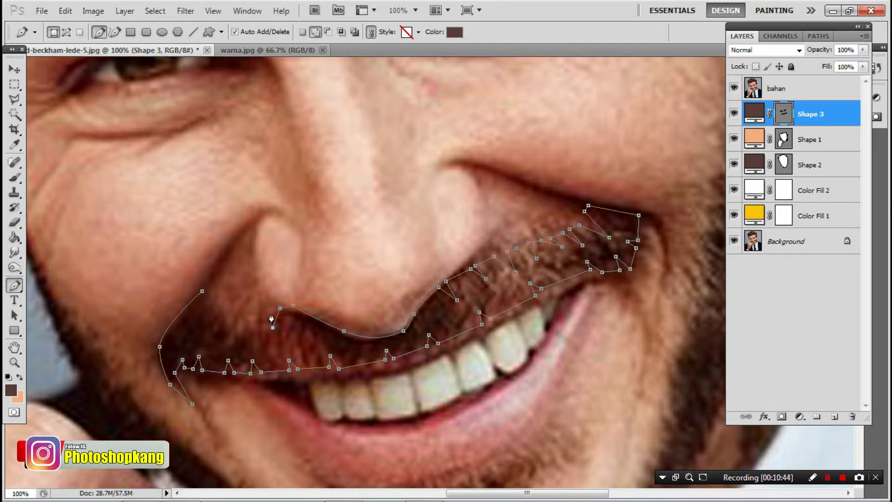
pyautogui.click(246, 314)
pyautogui.moveTo(216, 326); pyautogui.dragTo(219, 316)
pyautogui.click(202, 291)
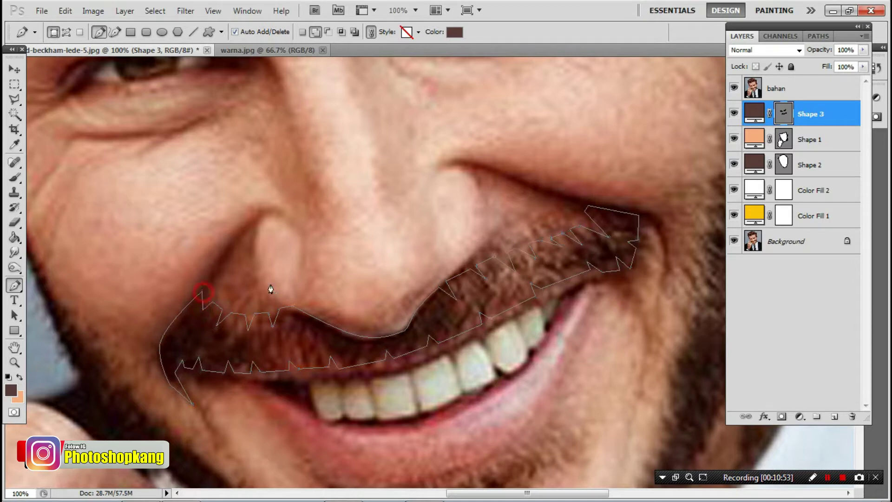
pyautogui.click(733, 88)
pyautogui.hotkey('ctrl', '-')
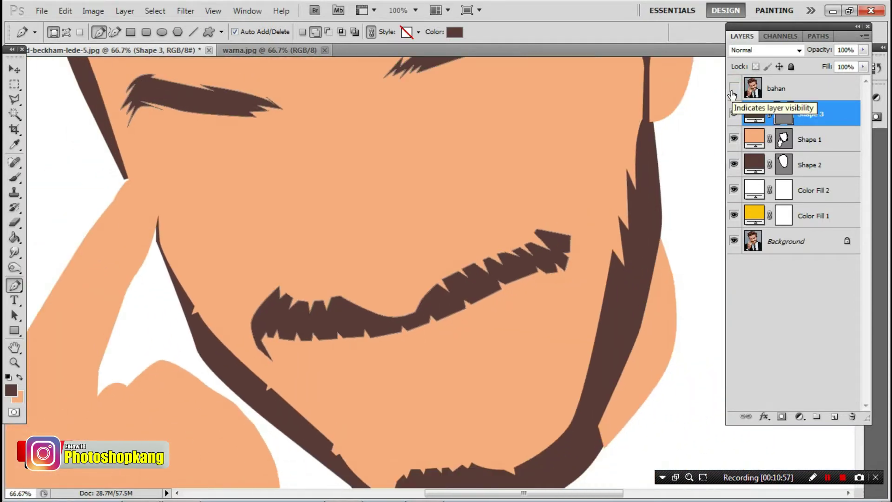
pyautogui.hotkey('ctrl', '-')
pyautogui.hotkey('ctrl', '-')
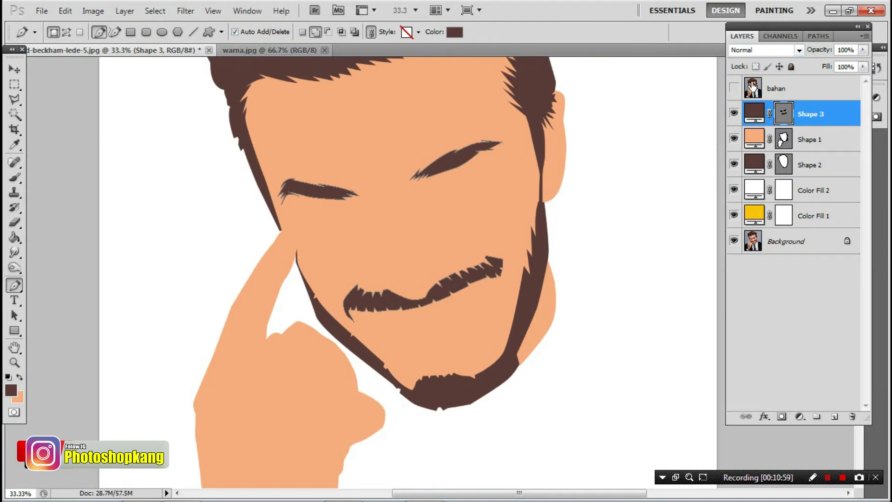
pyautogui.click(733, 90)
pyautogui.scroll(1, 473, 343)
pyautogui.scroll(1, 473, 343)
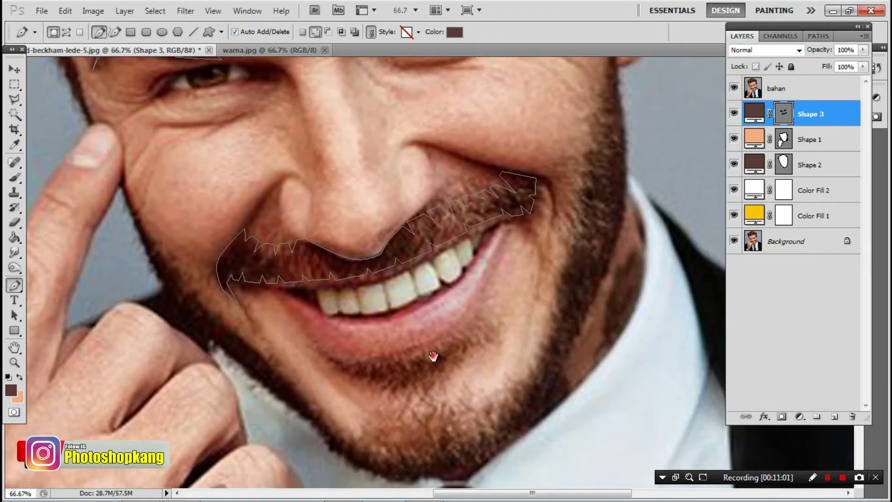
pyautogui.scroll(1, 435, 359)
pyautogui.scroll(1, 421, 325)
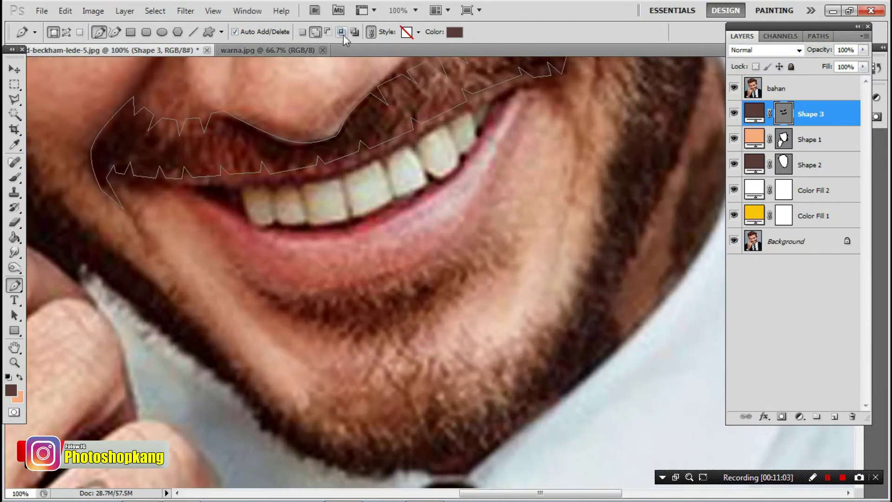
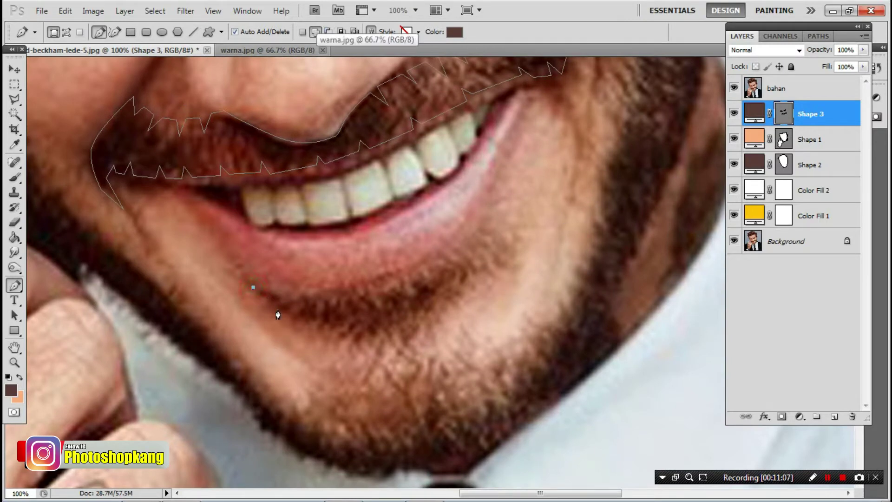
# Trace the beard outline along the lower lip, curving it to the lip corner.
pyautogui.moveTo(324, 298); pyautogui.dragTo(364, 292)
pyautogui.moveTo(414, 278); pyautogui.dragTo(447, 261)
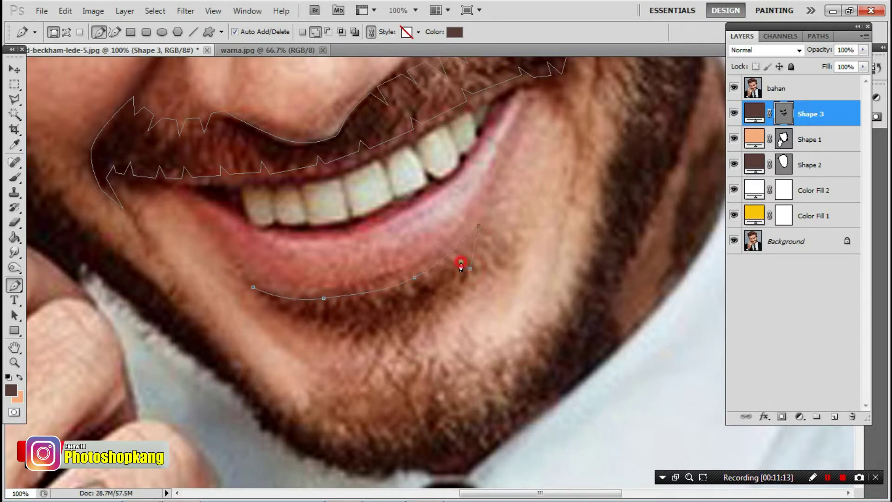
pyautogui.moveTo(465, 272); pyautogui.dragTo(453, 272)
pyautogui.click(460, 284)
pyautogui.moveTo(444, 278); pyautogui.dragTo(440, 288)
# Zigzag the jagged beard edge leftward below the lip and close the patch.
pyautogui.click(440, 299)
pyautogui.click(431, 292)
pyautogui.click(432, 302)
pyautogui.click(402, 304)
pyautogui.click(399, 325)
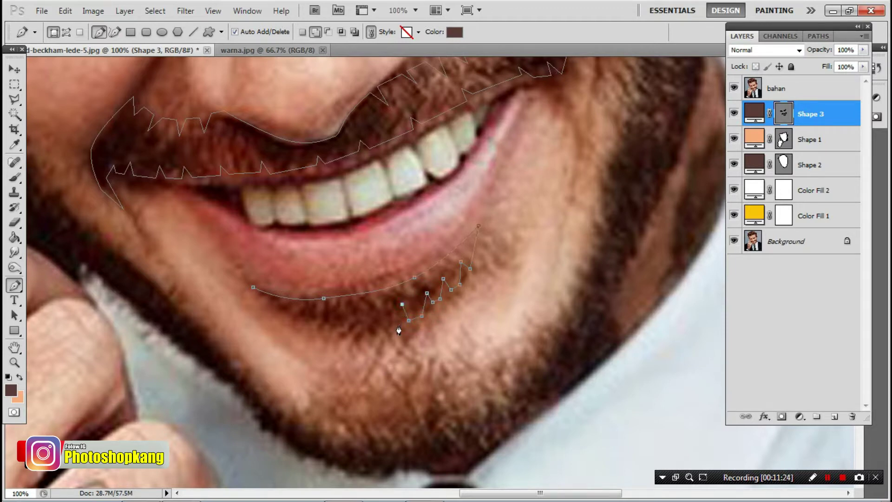
pyautogui.click(376, 315)
pyautogui.click(372, 332)
pyautogui.click(353, 316)
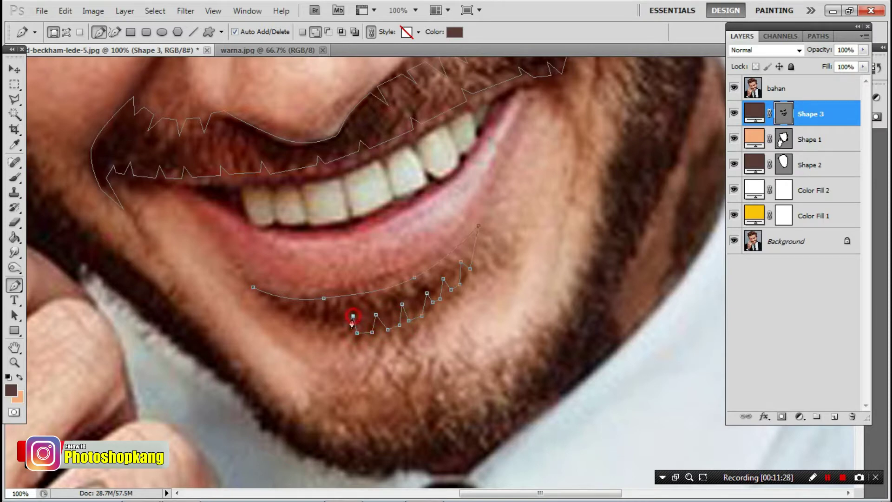
pyautogui.click(329, 313)
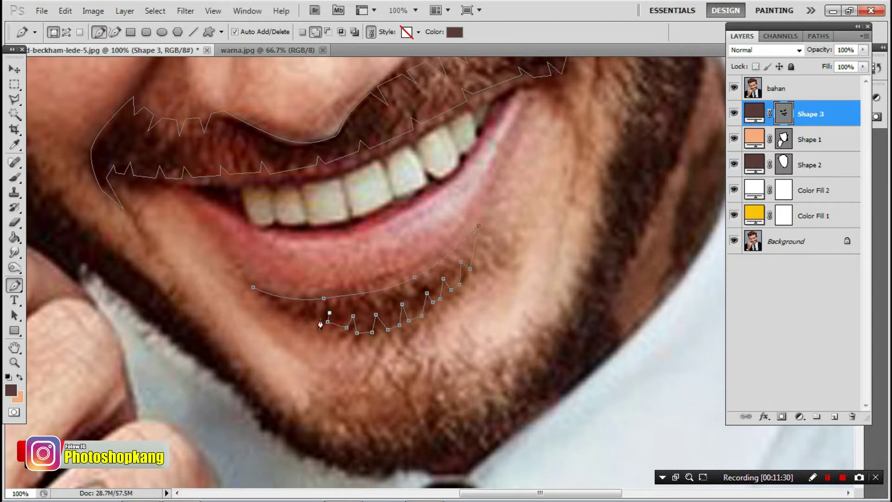
pyautogui.click(295, 313)
pyautogui.click(299, 305)
pyautogui.click(253, 288)
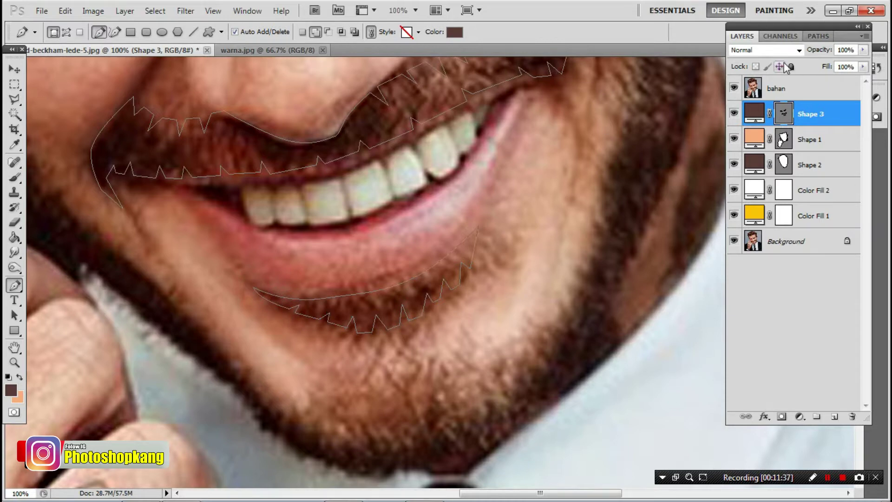
pyautogui.click(734, 88)
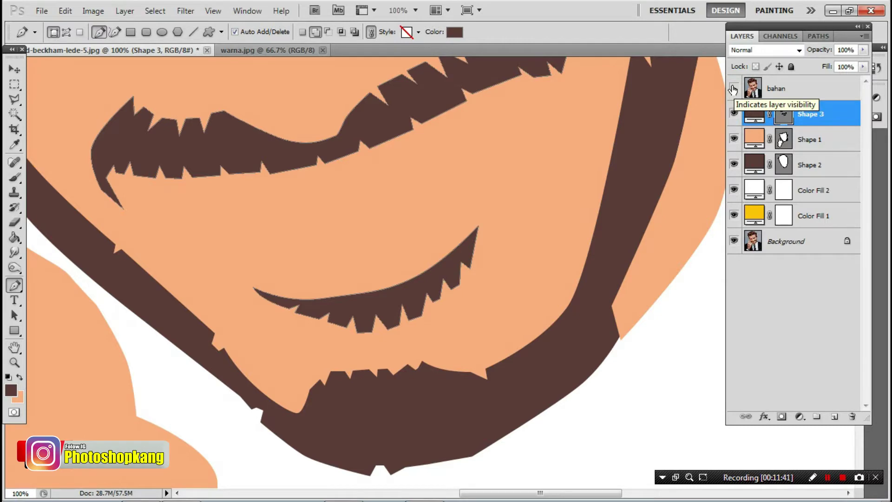
pyautogui.hotkey('ctrl', '-')
pyautogui.hotkey('ctrl', '-')
pyautogui.hotkey('ctrl', '-')
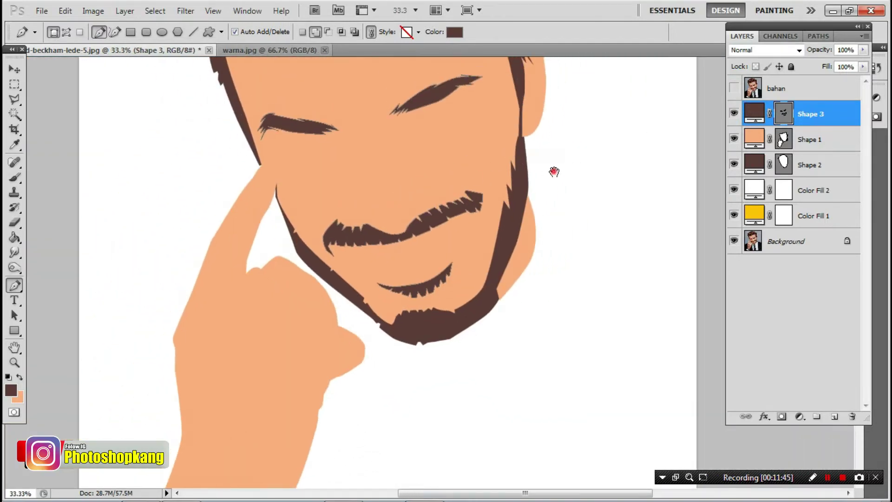
pyautogui.moveTo(554, 172); pyautogui.dragTo(462, 209)
pyautogui.click(734, 88)
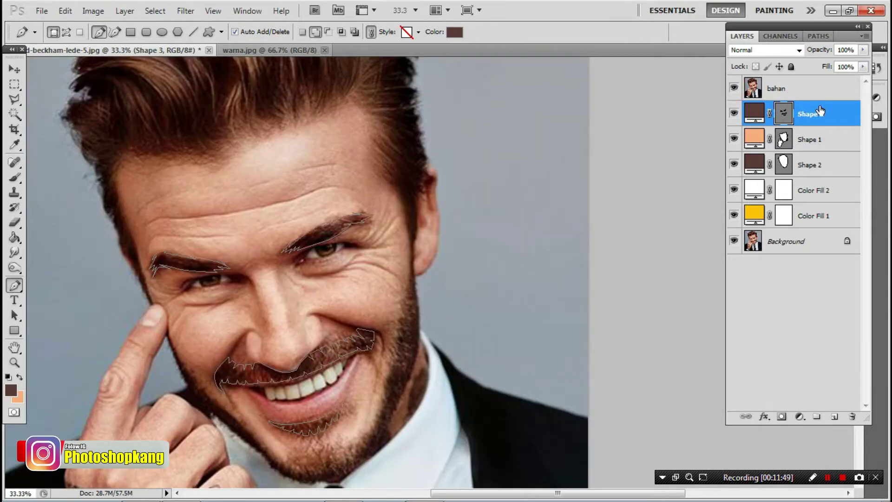
# Add a new empty layer and set the foreground colour to black.
pyautogui.click(836, 416)
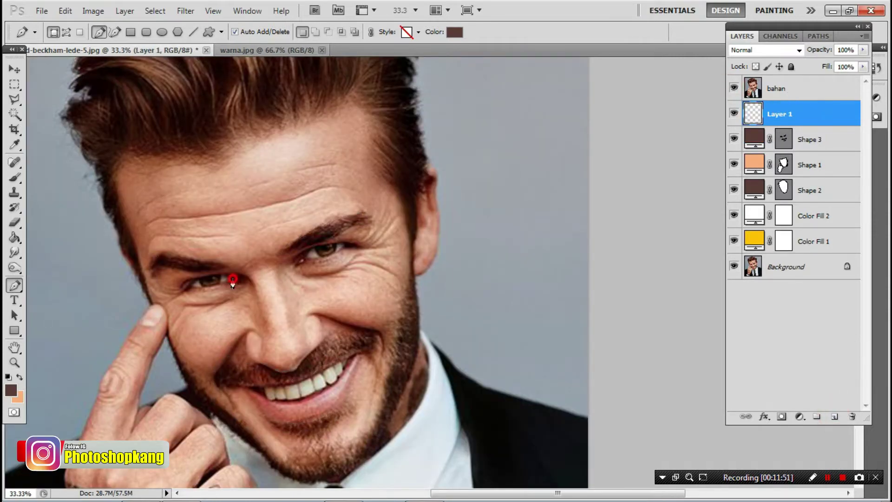
pyautogui.scroll(4, 230, 279)
pyautogui.moveTo(216, 302); pyautogui.dragTo(297, 247)
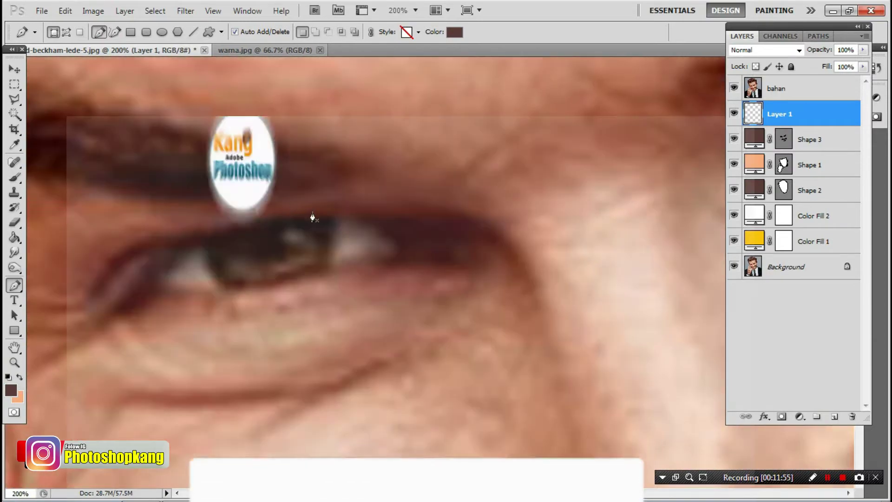
pyautogui.click(20, 376)
pyautogui.click(11, 389)
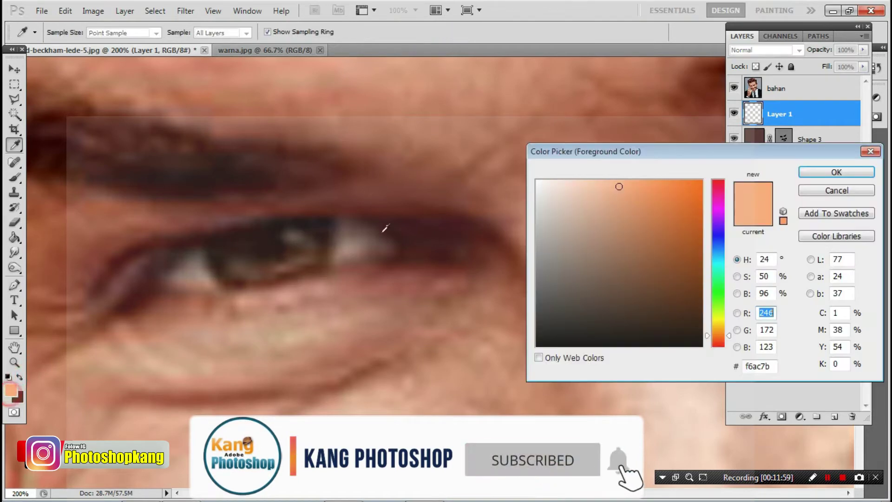
pyautogui.click(542, 343)
pyautogui.click(836, 172)
# Trace a closed Pen outline around the left eye along both eyelids.
pyautogui.press('p')
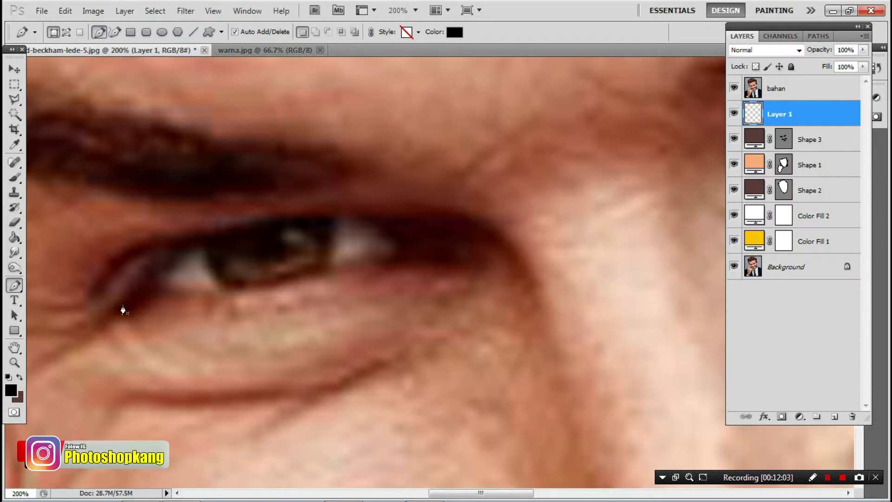
pyautogui.click(117, 311)
pyautogui.click(162, 252)
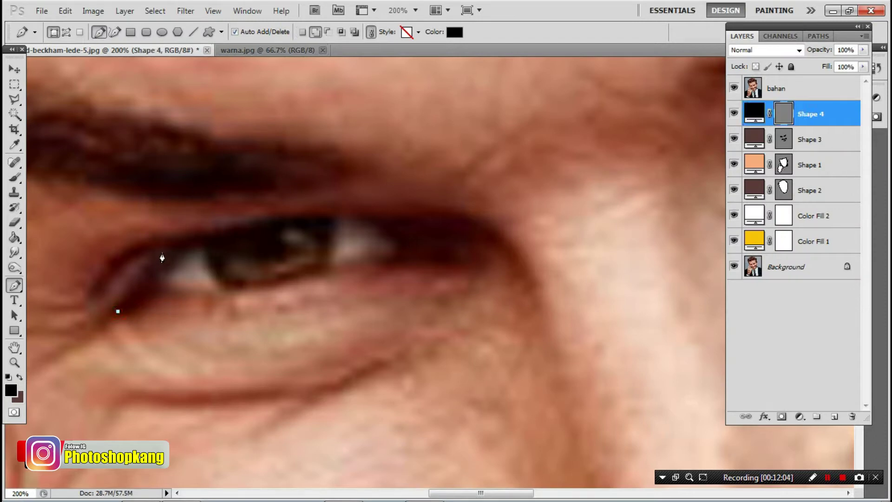
pyautogui.moveTo(100, 293); pyautogui.dragTo(70, 331)
pyautogui.click(91, 299)
pyautogui.moveTo(167, 240); pyautogui.dragTo(220, 230)
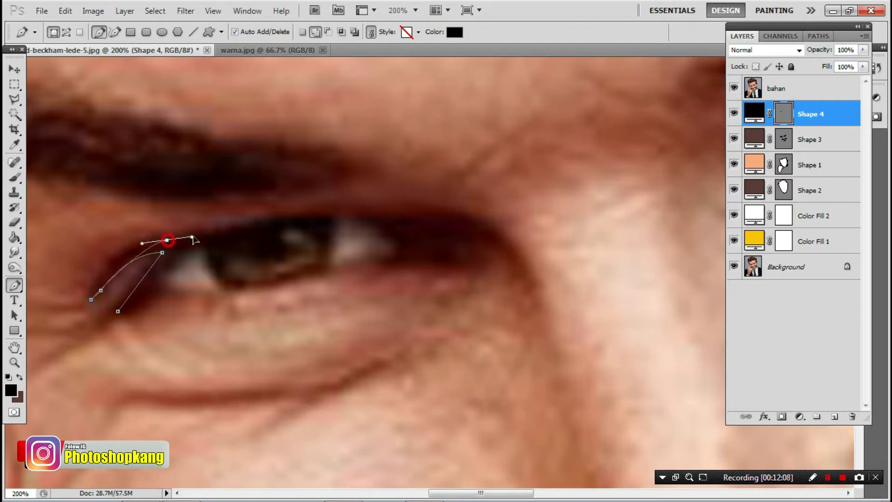
pyautogui.click(297, 215)
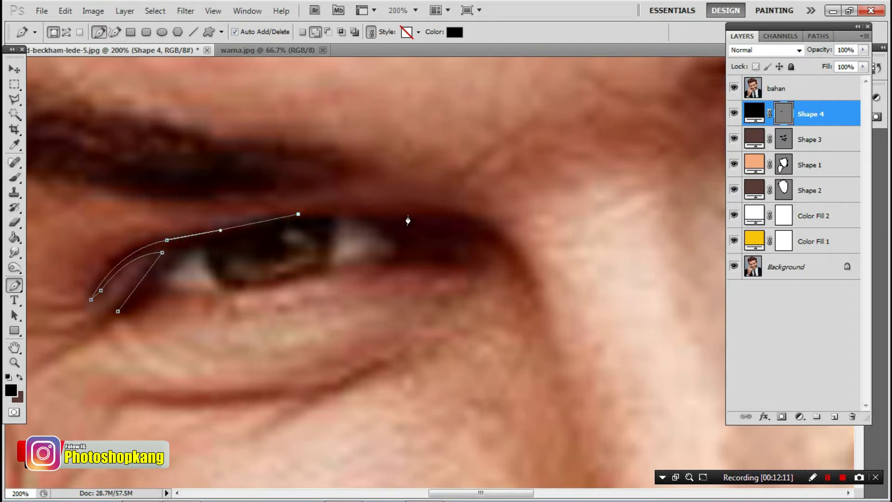
pyautogui.moveTo(409, 214); pyautogui.dragTo(432, 223)
pyautogui.click(479, 263)
pyautogui.click(388, 259)
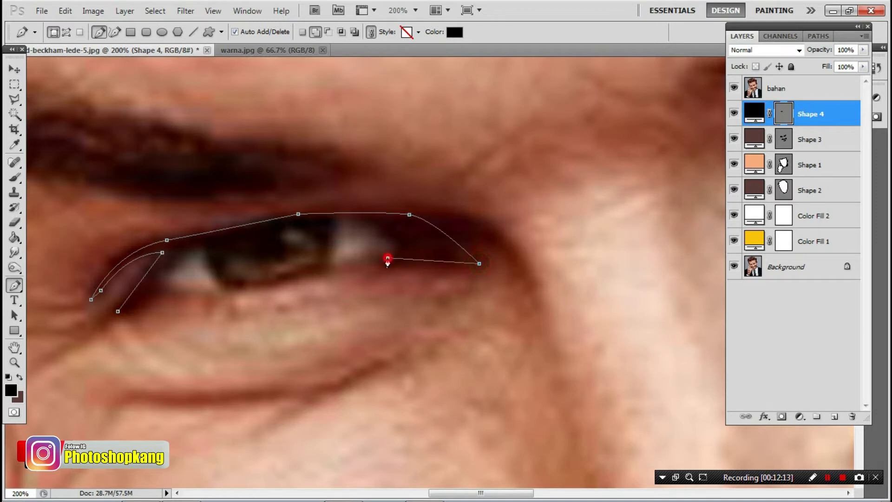
pyautogui.click(275, 284)
pyautogui.moveTo(160, 289); pyautogui.dragTo(178, 299)
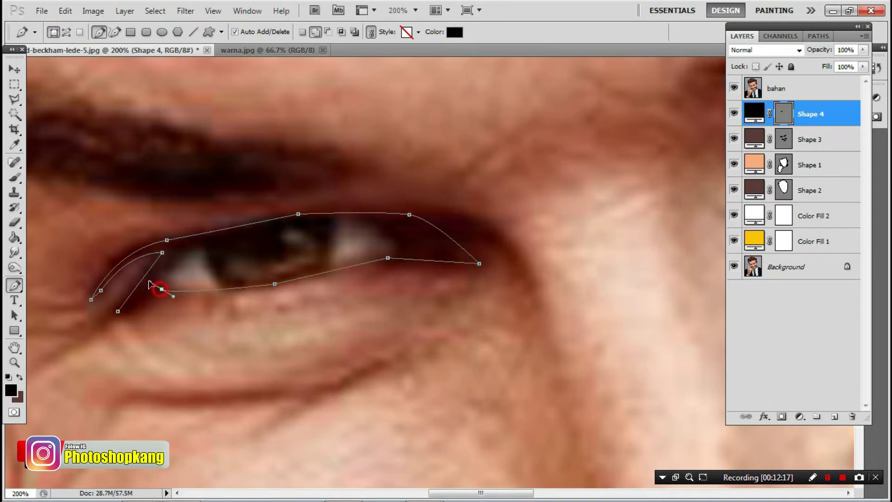
pyautogui.click(154, 285)
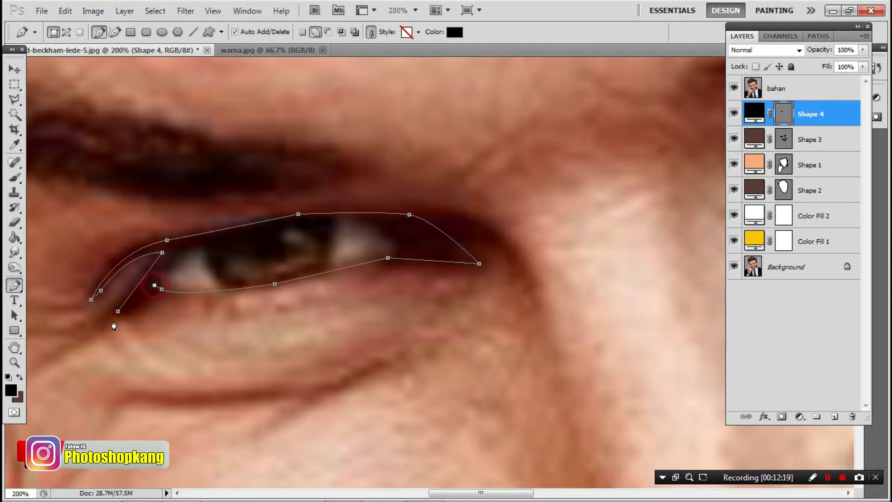
# Trace and close the right eye outline, then zoom out to see both eyes.
pyautogui.hscroll(5, 441, 313)
pyautogui.hscroll(3, 252, 358)
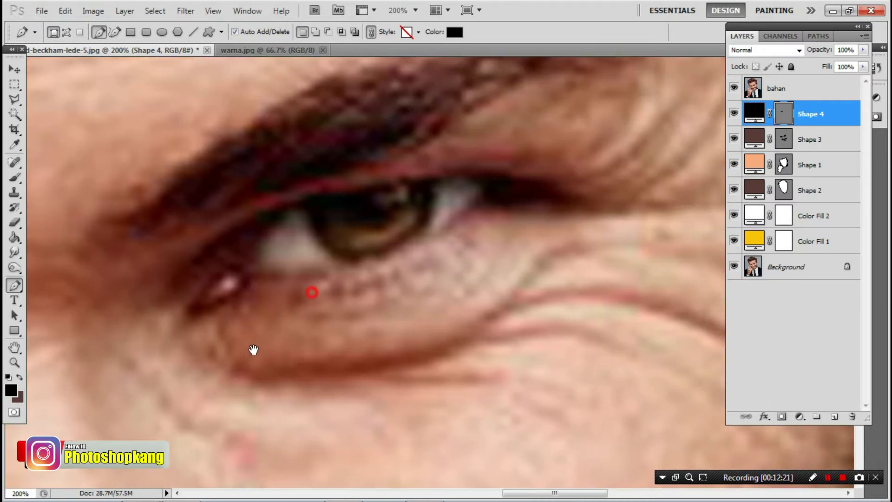
pyautogui.click(188, 309)
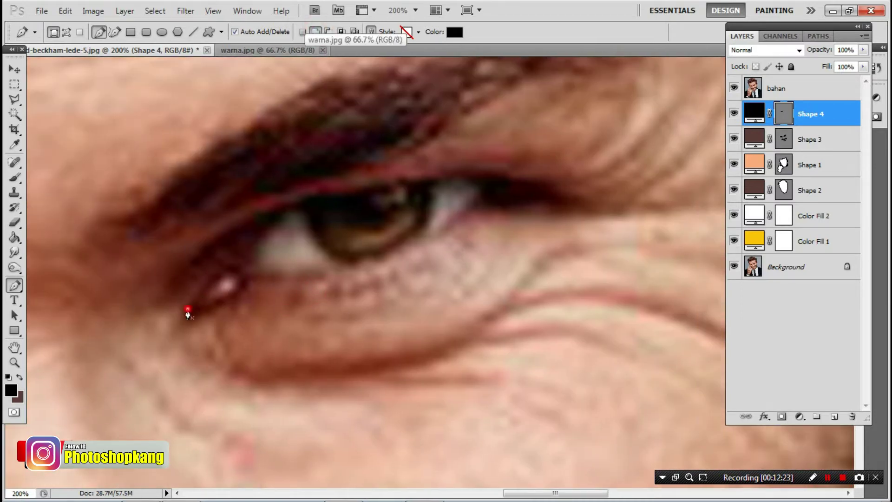
pyautogui.click(249, 233)
pyautogui.click(190, 270)
pyautogui.moveTo(305, 197); pyautogui.dragTo(360, 183)
pyautogui.click(453, 172)
pyautogui.moveTo(532, 176); pyautogui.dragTo(549, 179)
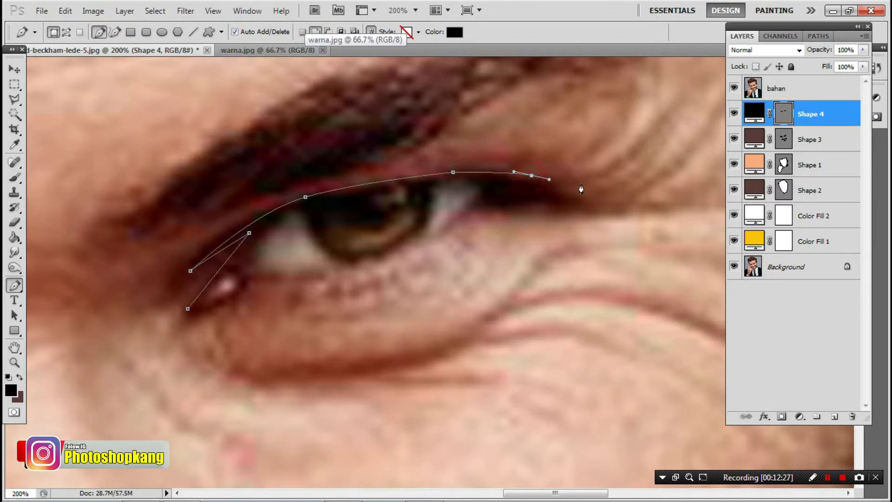
pyautogui.click(595, 205)
pyautogui.click(477, 204)
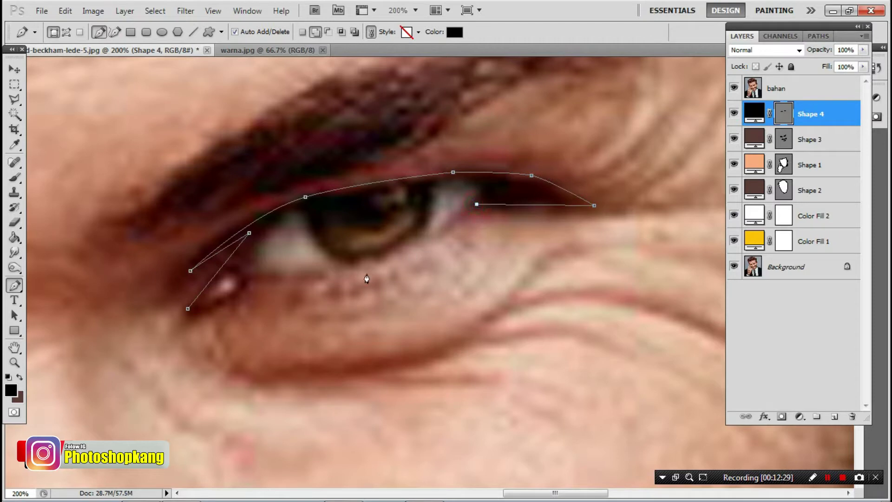
pyautogui.moveTo(355, 270); pyautogui.dragTo(318, 275)
pyautogui.click(254, 276)
pyautogui.click(188, 308)
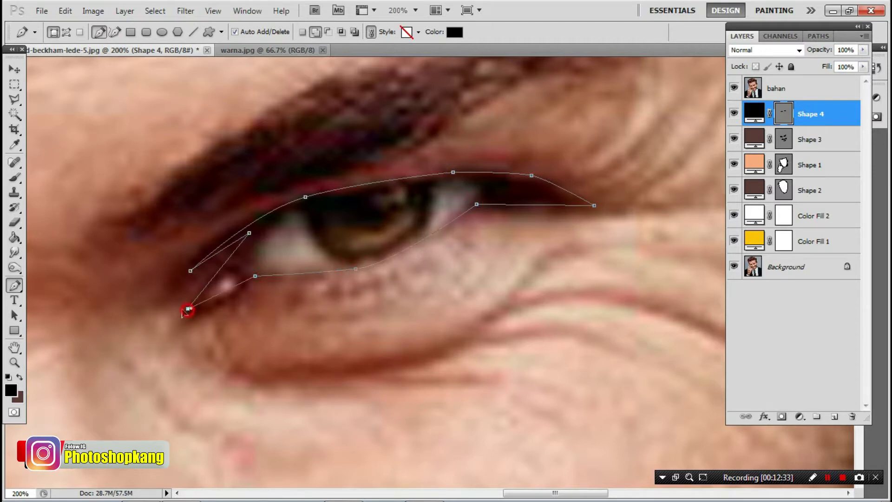
pyautogui.hotkey('ctrl', '-')
pyautogui.hotkey('ctrl', '-')
pyautogui.hotkey('ctrl', '-')
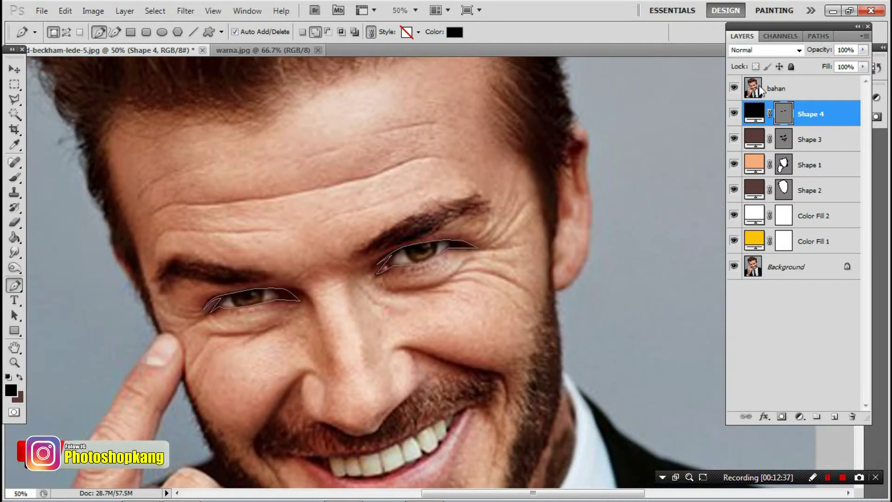
# Toggle the photo off and on to check the black eye outlines.
pyautogui.click(734, 88)
pyautogui.click(734, 88)
pyautogui.scroll(3, 251, 303)
pyautogui.scroll(1, 251, 303)
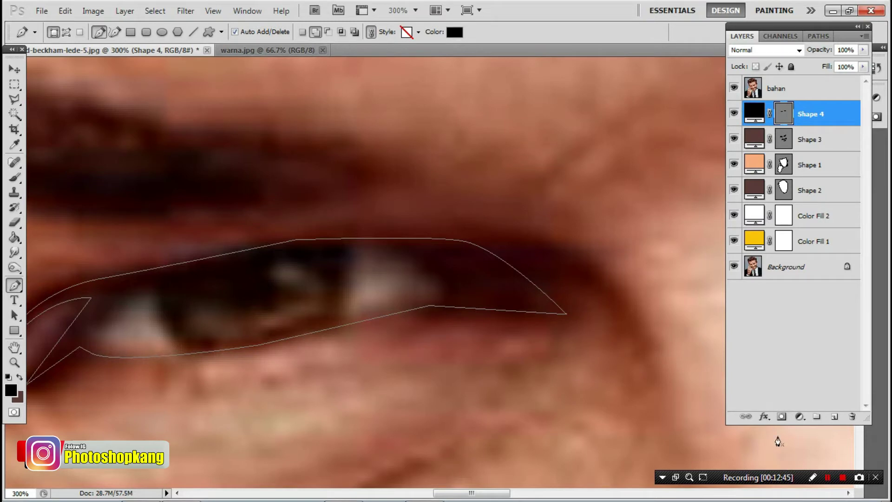
# Add a new layer and set a near-white foreground colour for the eye whites.
pyautogui.click(833, 417)
pyautogui.click(11, 391)
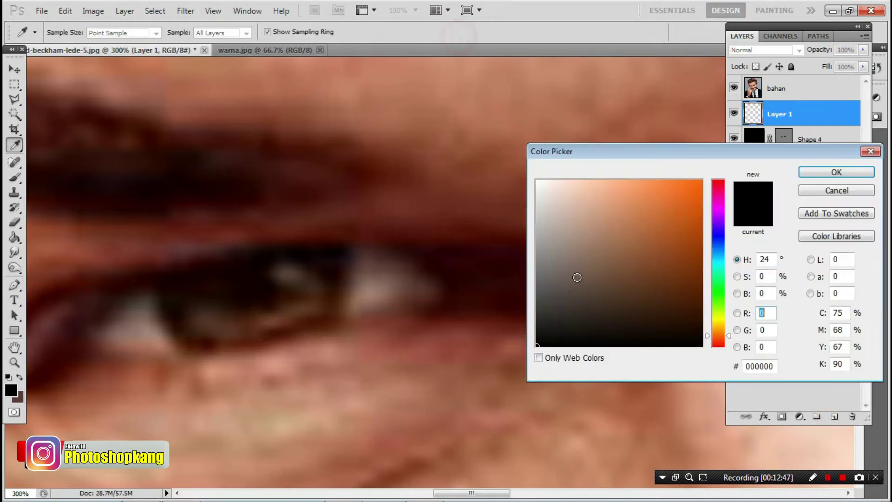
pyautogui.moveTo(576, 277); pyautogui.dragTo(527, 191)
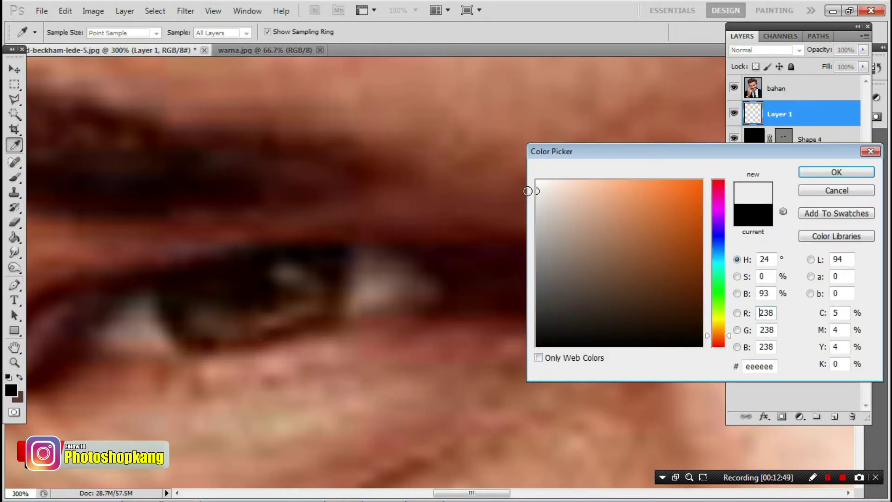
pyautogui.click(851, 173)
# Trace and close the white of the first eye with the Pen tool.
pyautogui.press('p')
pyautogui.moveTo(149, 298)
pyautogui.mouseDown()
pyautogui.moveTo(157, 245)
pyautogui.moveTo(184, 217)
pyautogui.mouseUp()
pyautogui.click(93, 278)
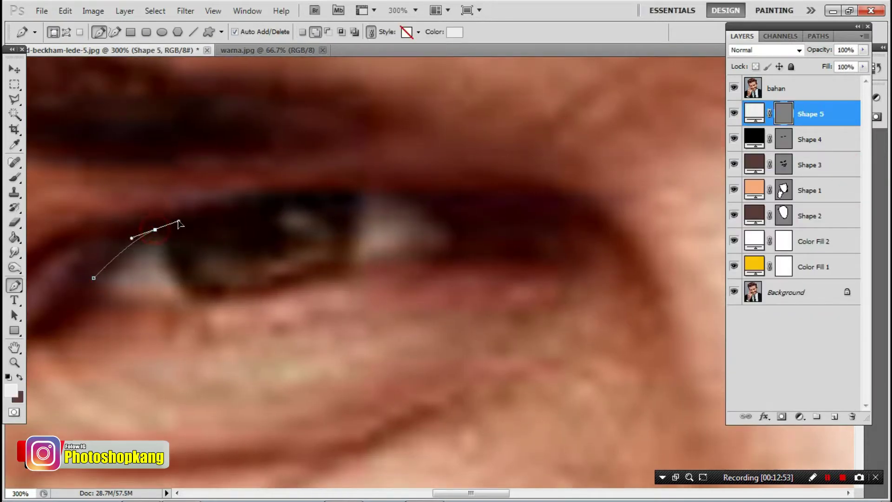
pyautogui.click(308, 190)
pyautogui.moveTo(415, 192); pyautogui.dragTo(432, 196)
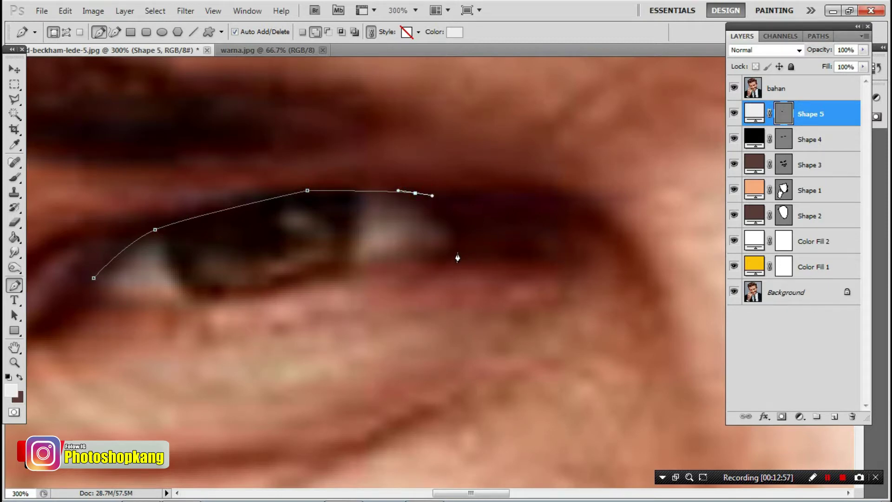
pyautogui.click(546, 249)
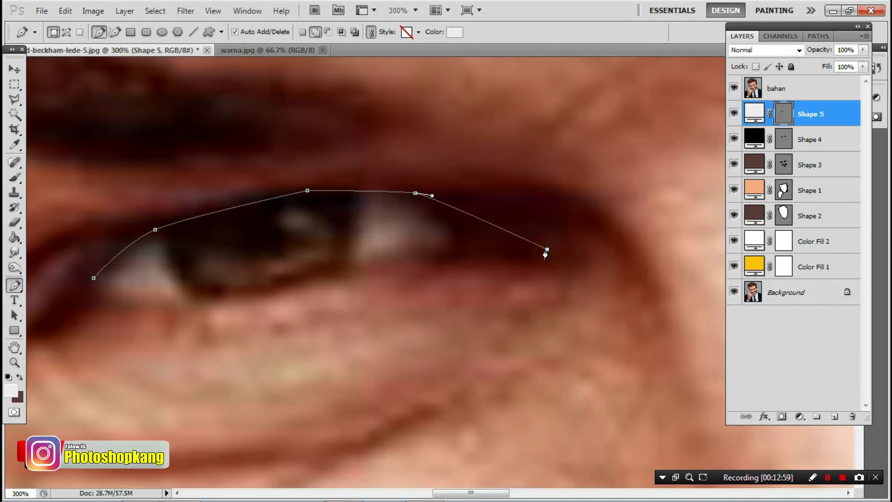
pyautogui.hotkey('ctrl', 'z')
pyautogui.click(463, 253)
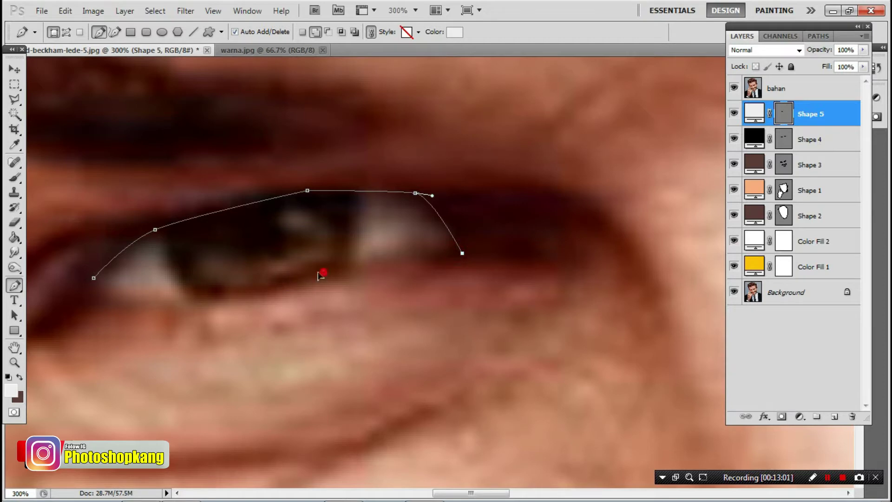
pyautogui.moveTo(323, 272); pyautogui.dragTo(306, 279)
pyautogui.click(237, 295)
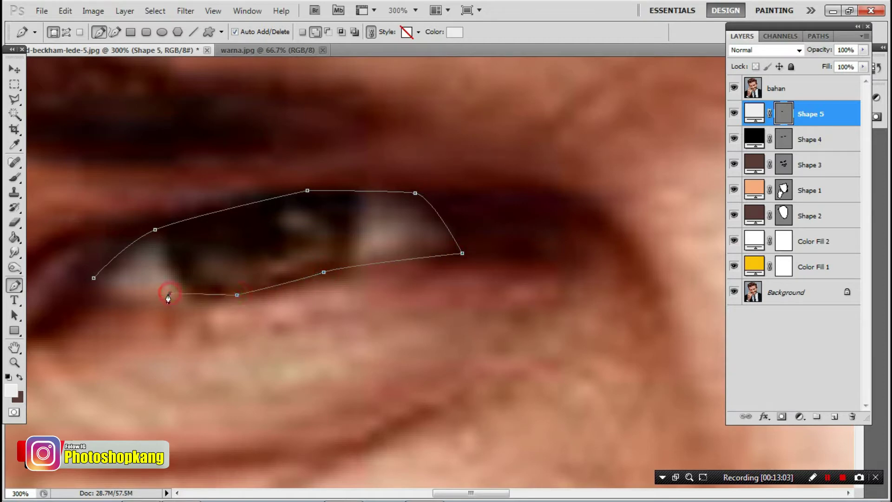
pyautogui.moveTo(166, 300); pyautogui.dragTo(152, 301)
pyautogui.click(94, 278)
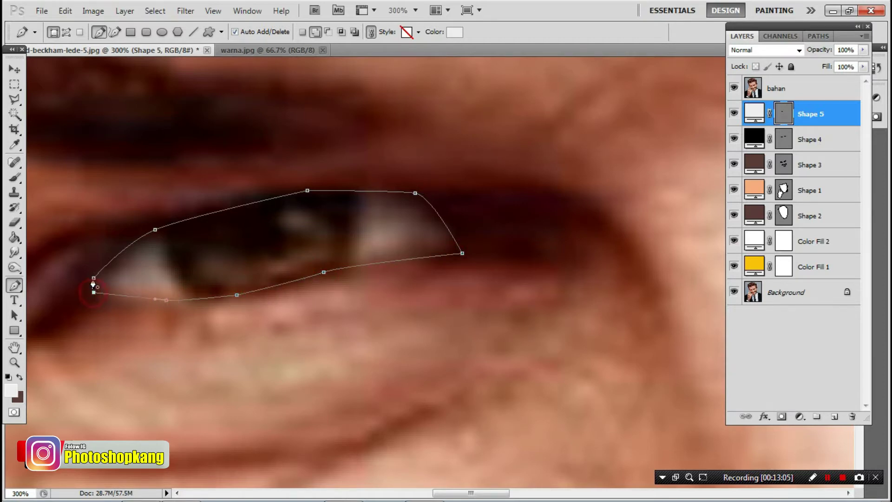
# Add the second eye's white outline to the same shape in Add to shape area mode.
pyautogui.moveTo(478, 243)
pyautogui.mouseDown()
pyautogui.moveTo(252, 330)
pyautogui.moveTo(208, 402)
pyautogui.mouseUp()
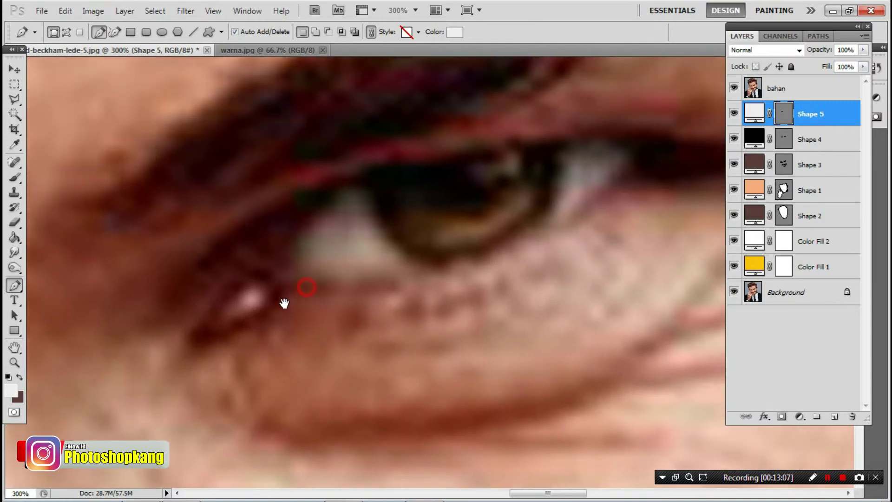
pyautogui.click(315, 31)
pyautogui.click(321, 199)
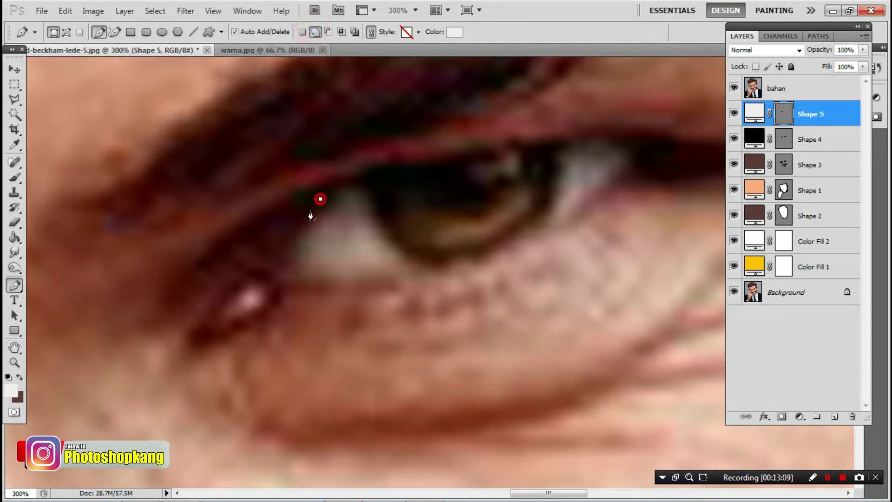
pyautogui.click(278, 273)
pyautogui.click(276, 289)
pyautogui.moveTo(439, 278)
pyautogui.mouseDown()
pyautogui.moveTo(463, 277)
pyautogui.moveTo(487, 260)
pyautogui.mouseUp()
pyautogui.hotkey('ctrl', 'z')
pyautogui.click(583, 204)
pyautogui.click(633, 159)
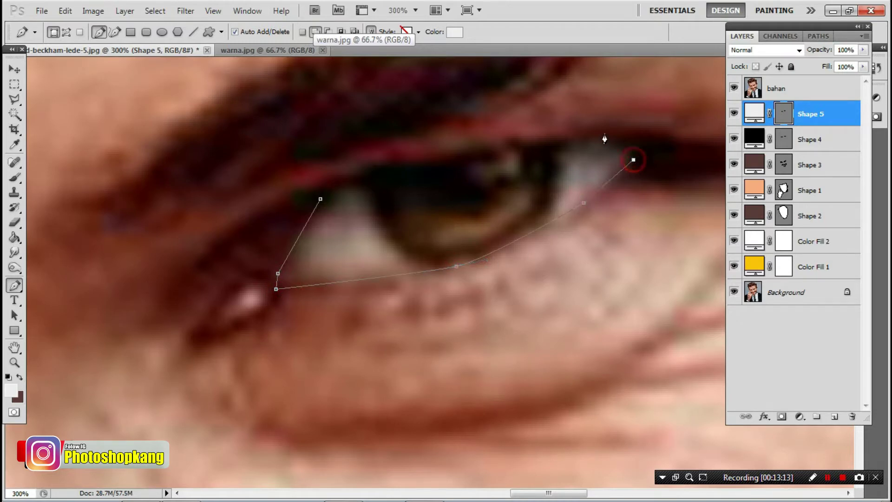
pyautogui.click(605, 133)
pyautogui.click(320, 199)
pyautogui.moveTo(321, 199); pyautogui.dragTo(241, 244)
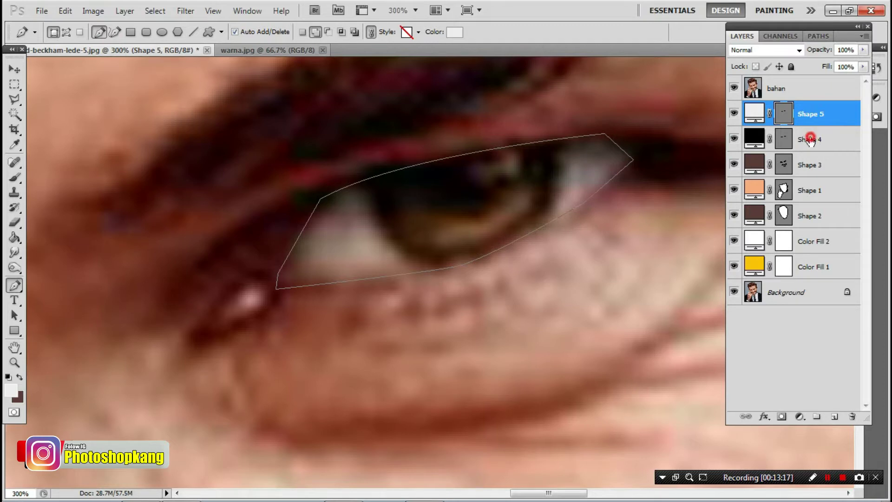
# Check the eye-white shape against the photo, then select Shape 4 and start a new outline.
pyautogui.click(810, 139)
pyautogui.click(734, 88)
pyautogui.click(734, 88)
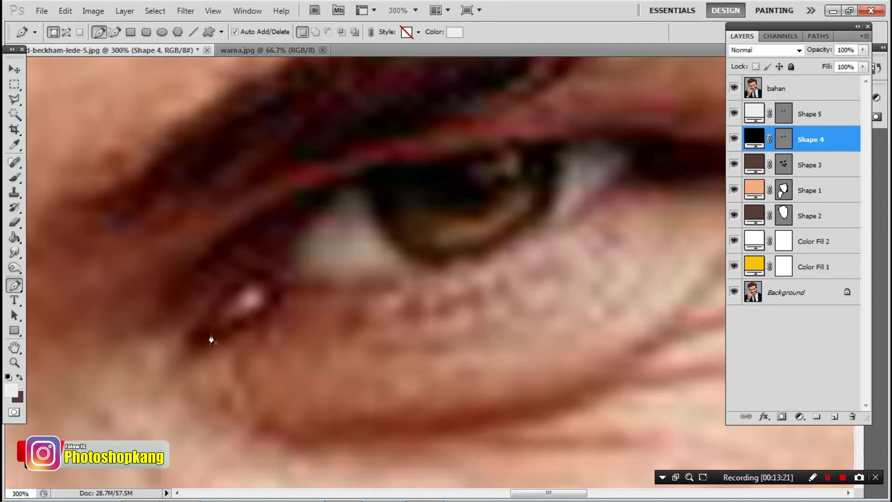
pyautogui.click(212, 334)
# Close the inner eye-corner outline as Shape 6 and colour it pink.
pyautogui.click(300, 279)
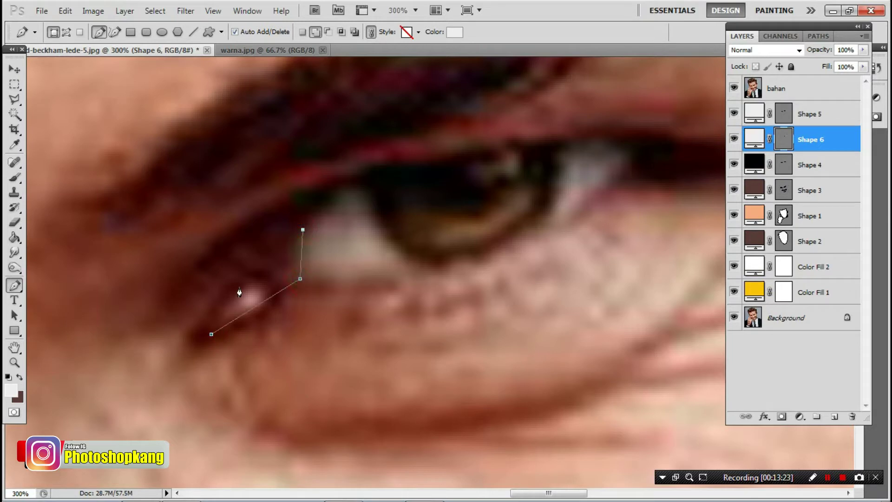
pyautogui.moveTo(231, 289); pyautogui.dragTo(217, 308)
pyautogui.click(211, 335)
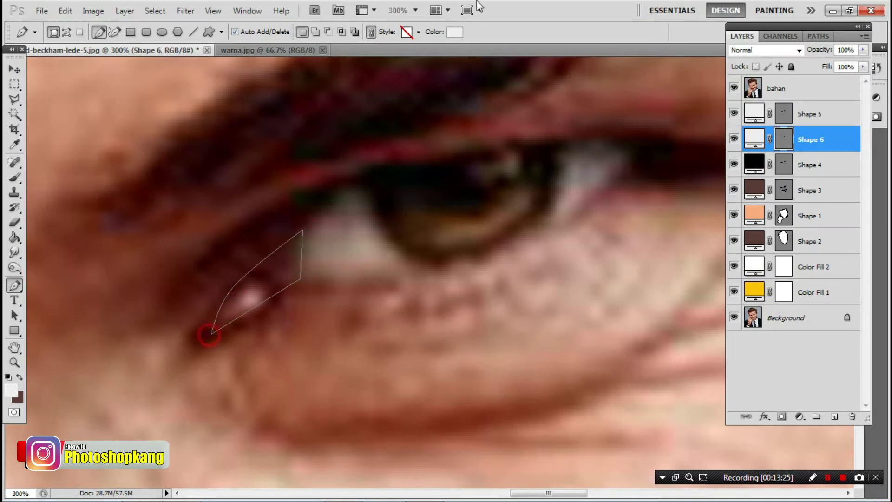
pyautogui.click(455, 31)
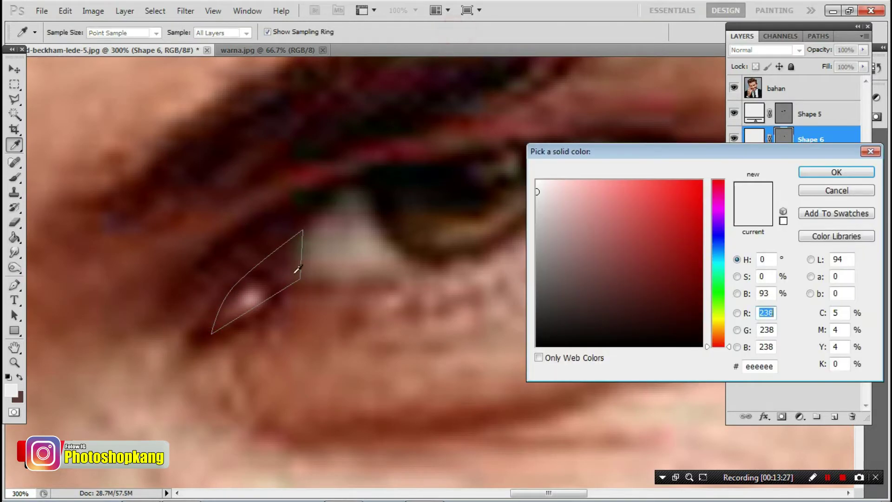
pyautogui.click(623, 211)
pyautogui.click(836, 172)
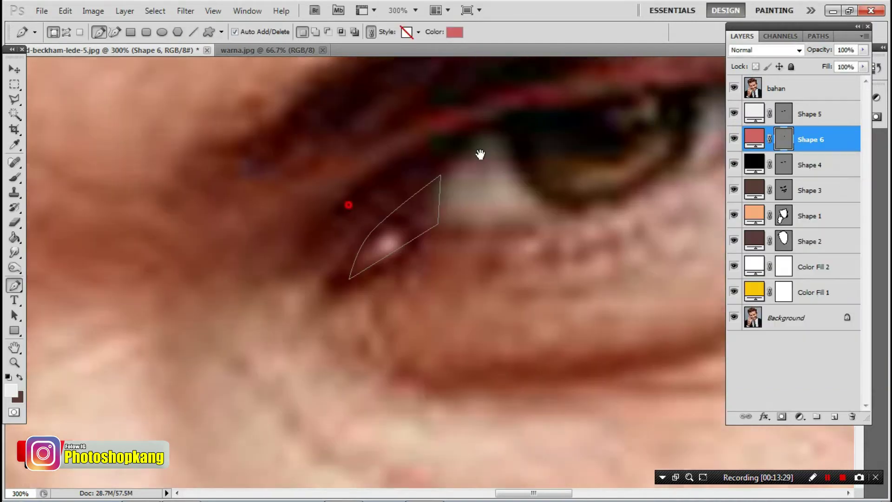
# Add the other eye's pink corner to the same shape and hide the photo.
pyautogui.moveTo(480, 152)
pyautogui.mouseDown()
pyautogui.moveTo(357, 205)
pyautogui.moveTo(262, 265)
pyautogui.mouseUp()
pyautogui.click(315, 31)
pyautogui.scroll(-1, 234, 296)
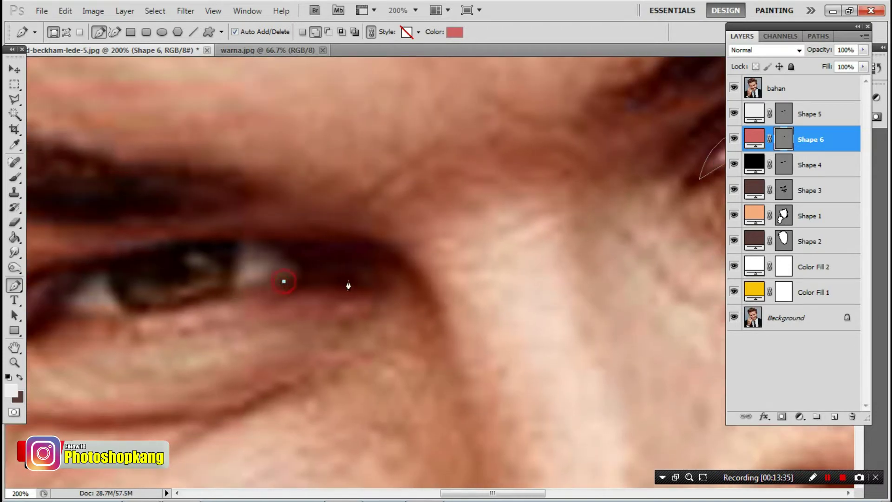
pyautogui.click(374, 281)
pyautogui.moveTo(270, 241); pyautogui.dragTo(212, 242)
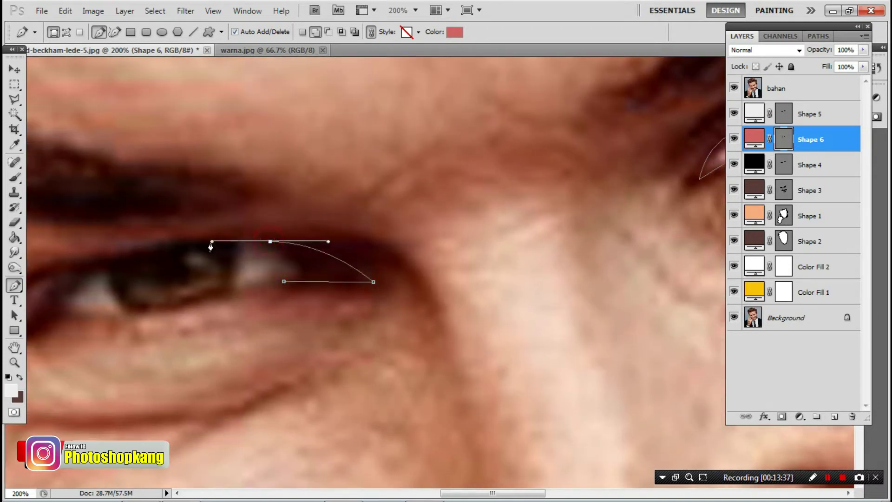
pyautogui.click(233, 263)
pyautogui.click(284, 281)
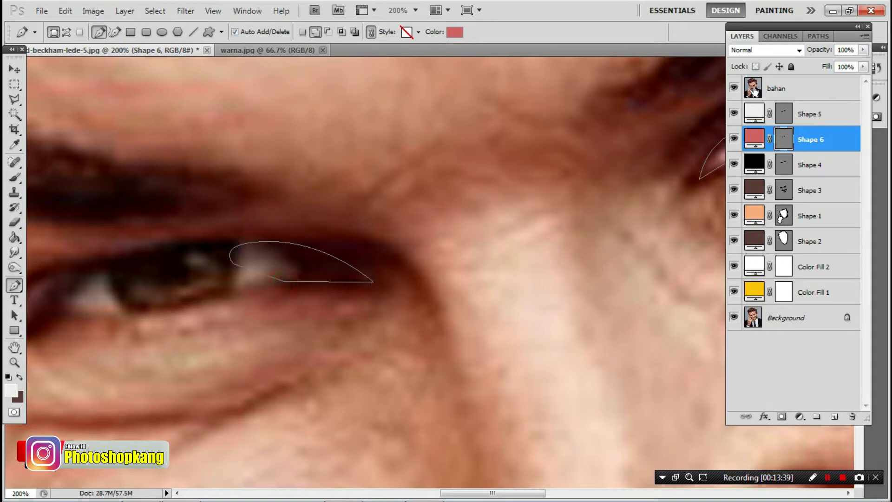
pyautogui.click(735, 89)
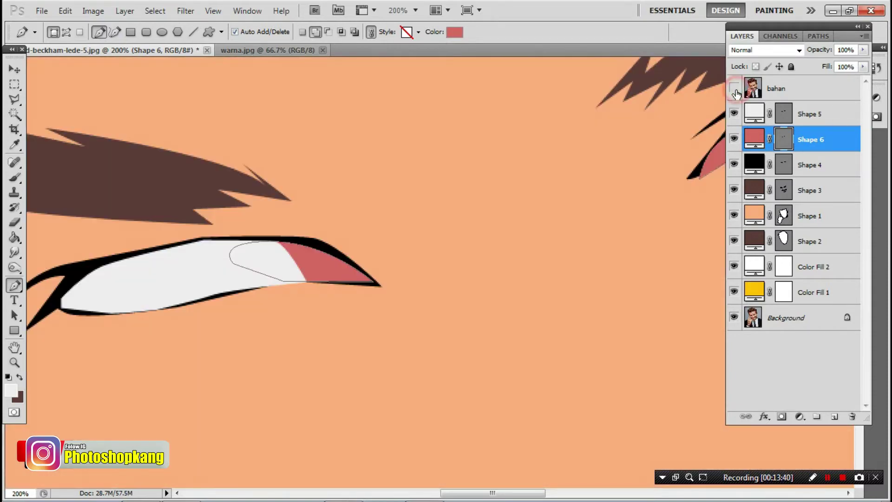
# Add a layer above Shape 6 and draw white ellipse dots on both pink corners.
pyautogui.click(822, 114)
pyautogui.click(821, 140)
pyautogui.click(835, 417)
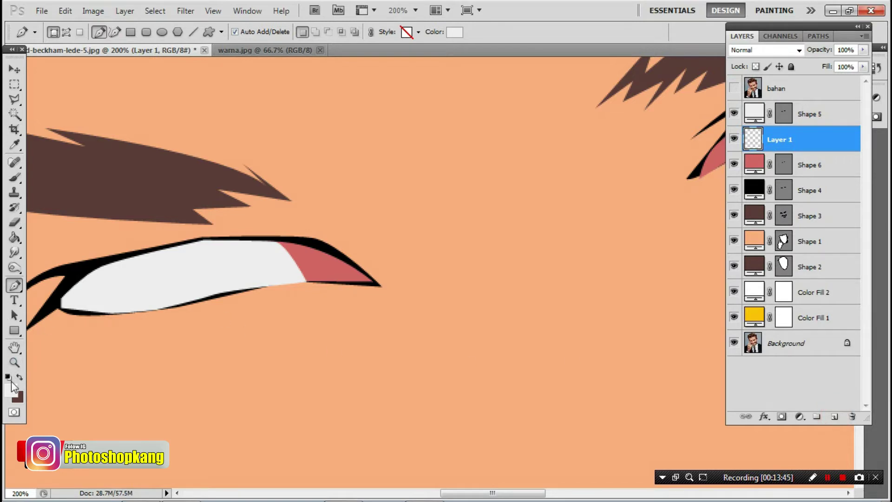
pyautogui.click(14, 331)
pyautogui.click(58, 354)
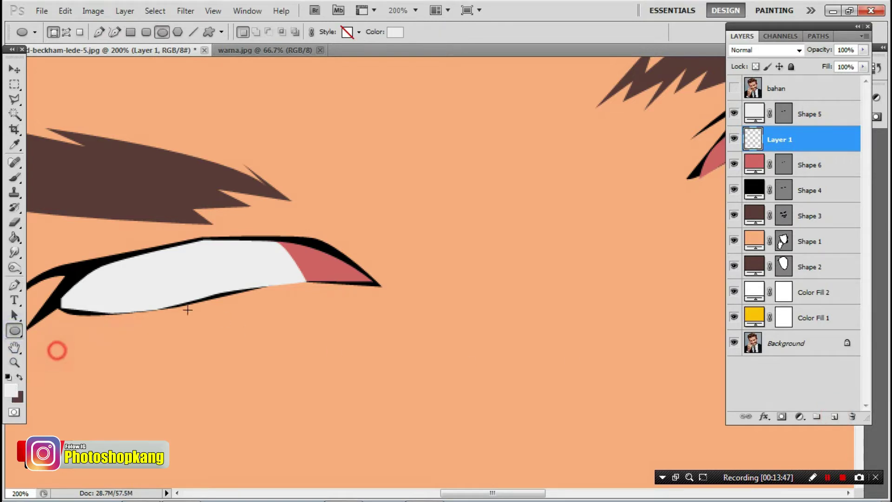
pyautogui.scroll(2, 302, 265)
pyautogui.moveTo(306, 247); pyautogui.dragTo(328, 275)
pyautogui.click(255, 32)
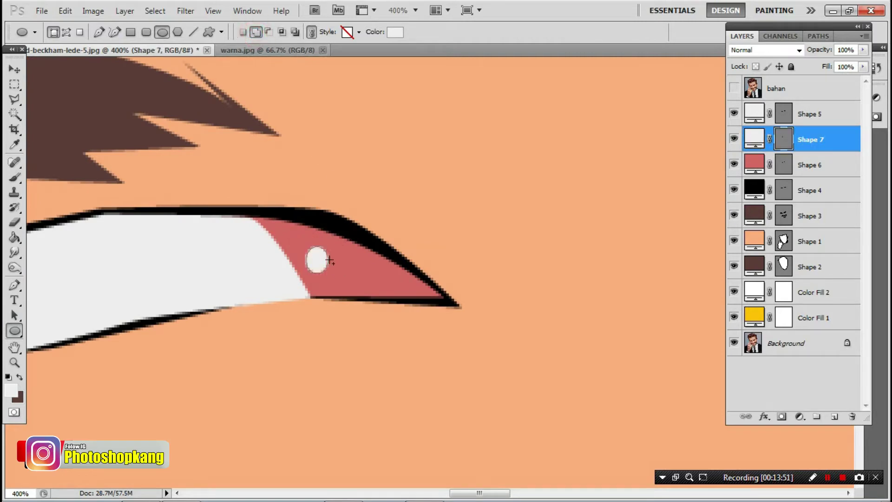
pyautogui.hscroll(10, 394, 270)
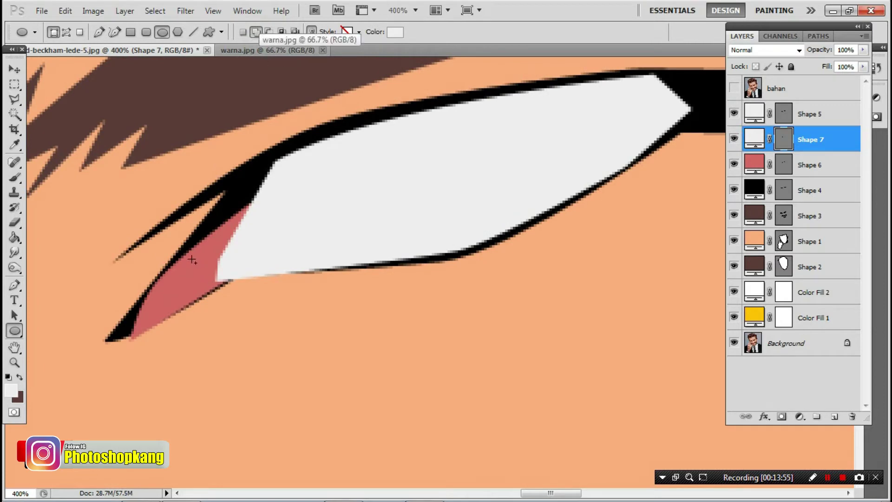
pyautogui.moveTo(193, 257)
pyautogui.mouseDown()
pyautogui.moveTo(212, 282)
pyautogui.moveTo(191, 294)
pyautogui.mouseUp()
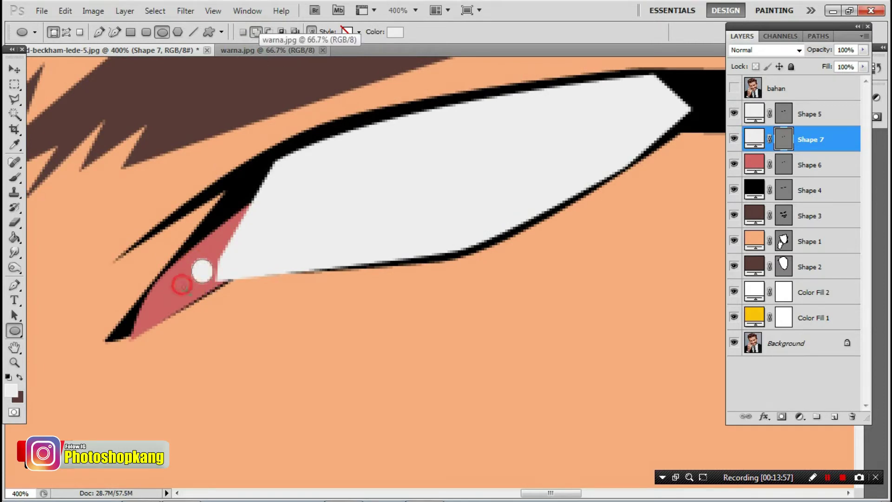
# Select the bahan photo layer and zoom out to see the whole face.
pyautogui.click(801, 90)
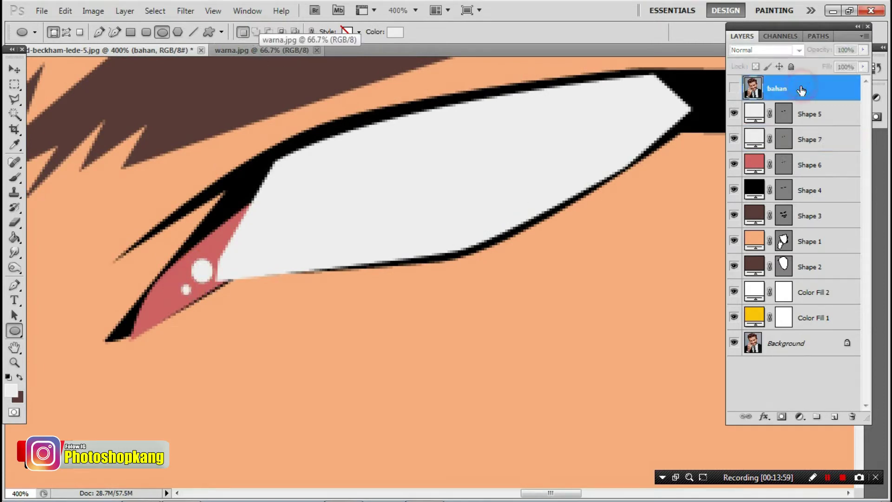
pyautogui.hotkey('ctrl', '-')
pyautogui.hotkey('ctrl', '-')
pyautogui.hotkey('ctrl', '-')
pyautogui.hotkey('ctrl', '-')
pyautogui.hotkey('ctrl', '-')
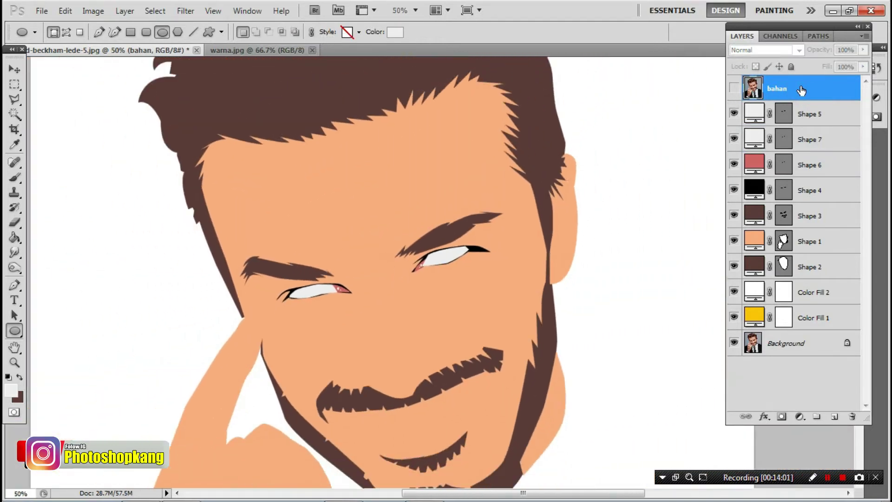
pyautogui.hotkey('ctrl', '-')
# Toggle the bahan photo on and off to compare it with the cartoon eyes.
pyautogui.click(734, 90)
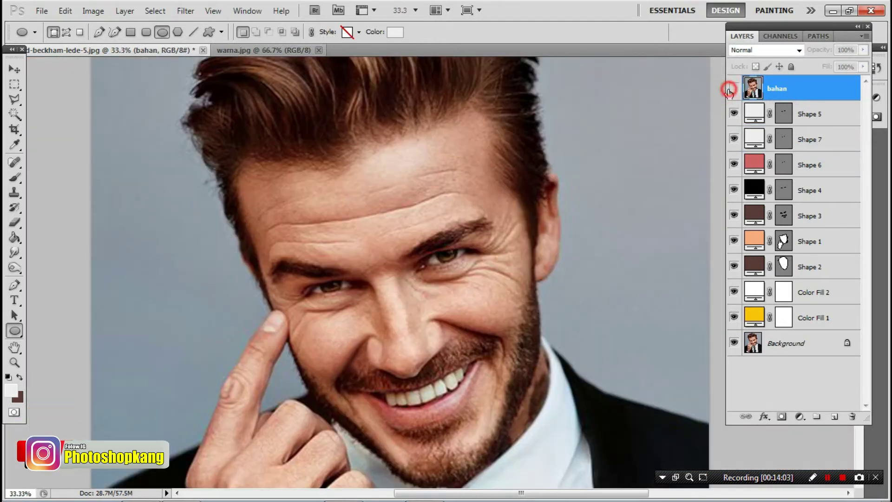
pyautogui.click(732, 89)
pyautogui.click(732, 89)
pyautogui.click(729, 90)
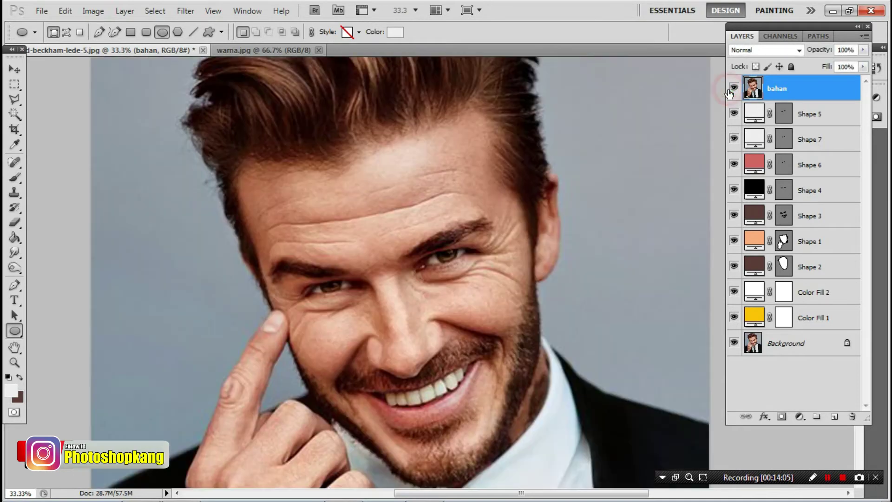
pyautogui.click(729, 91)
pyautogui.click(729, 90)
pyautogui.click(729, 91)
# Zoom in on the eye and select the eye-white Shape 5 and dots Shape 7 layers.
pyautogui.click(342, 325)
pyautogui.click(326, 293)
pyautogui.click(328, 277)
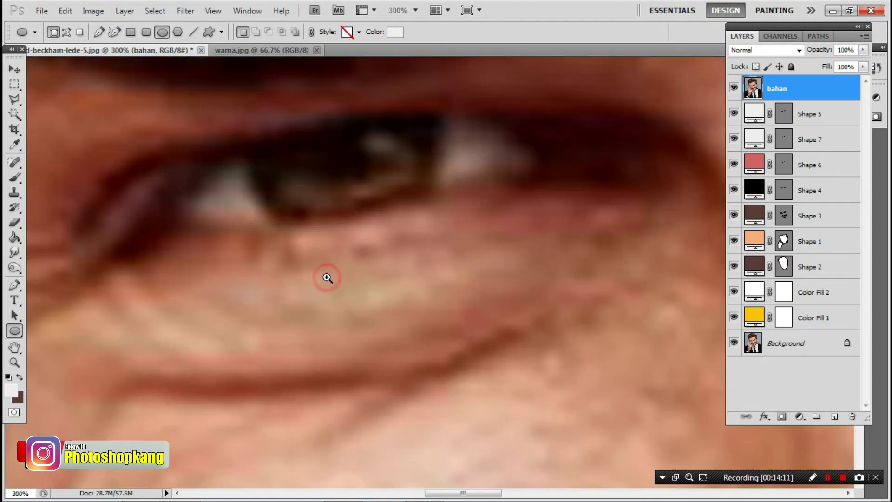
pyautogui.click(821, 118)
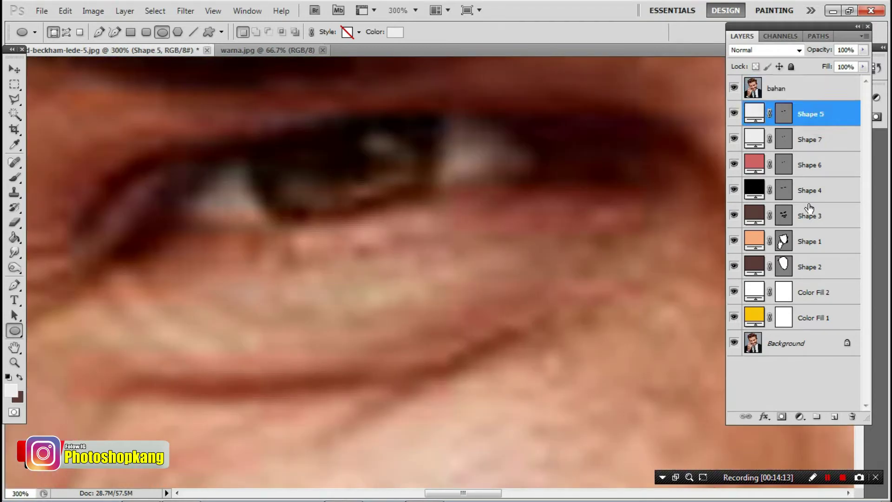
pyautogui.click(764, 147)
pyautogui.click(784, 117)
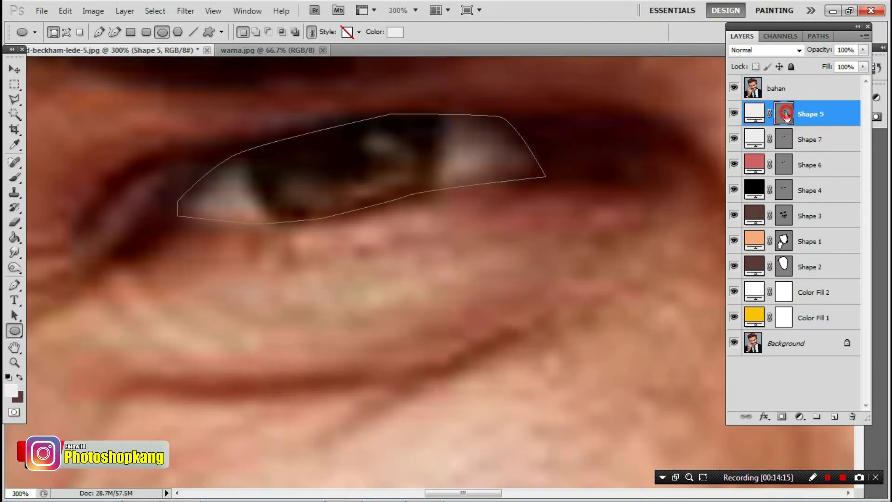
# Add a new Layer 1 clipped to the eye-white shape.
pyautogui.click(835, 417)
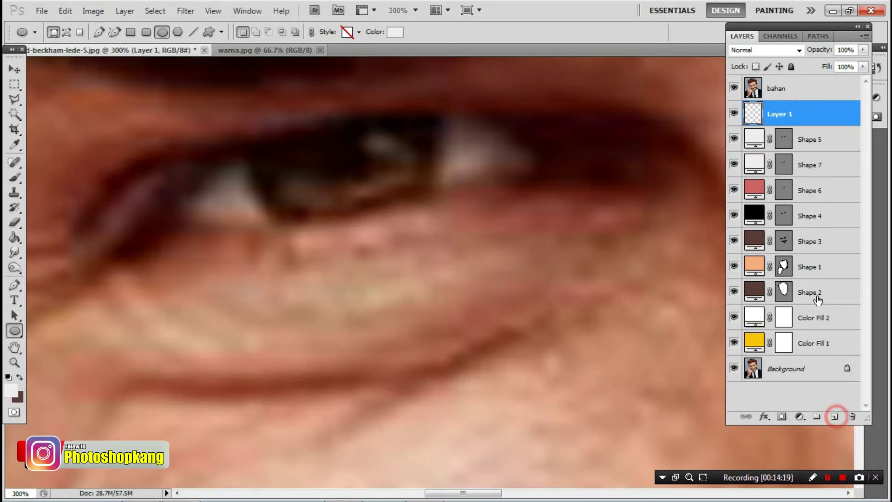
pyautogui.rightClick(786, 119)
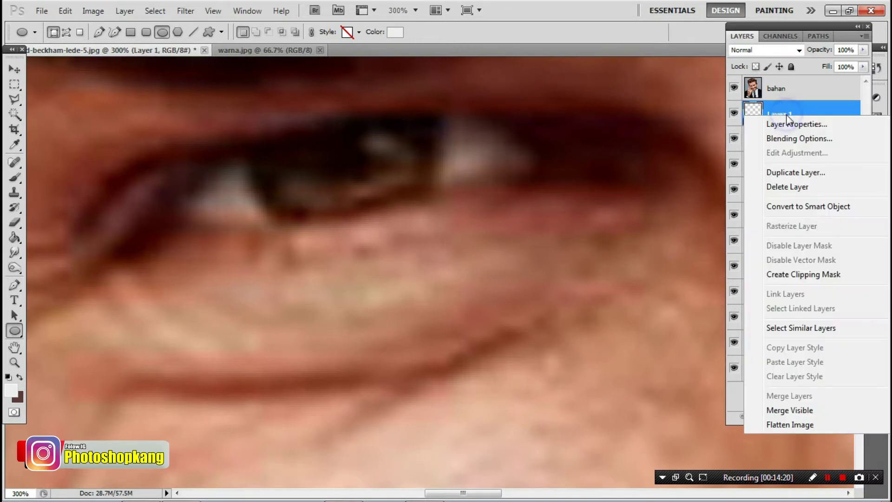
pyautogui.click(789, 275)
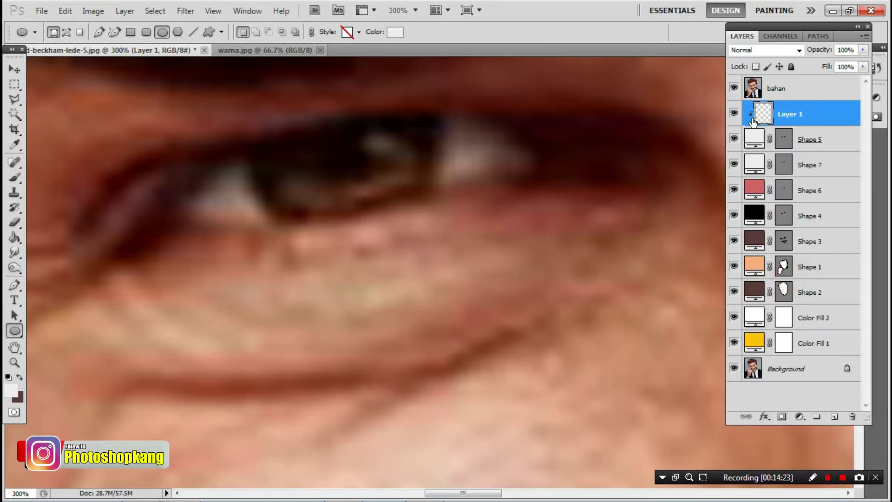
pyautogui.click(775, 140)
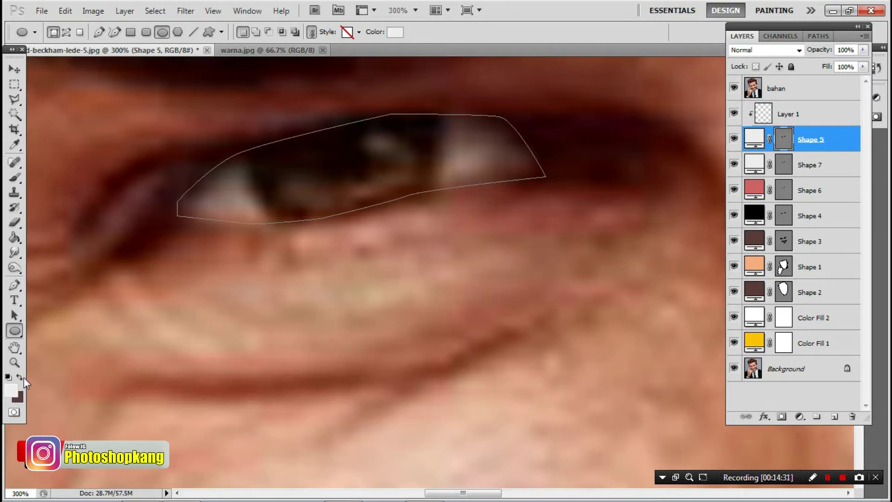
# Reset the foreground colour to black and show the bahan photo over the eye again.
pyautogui.click(734, 91)
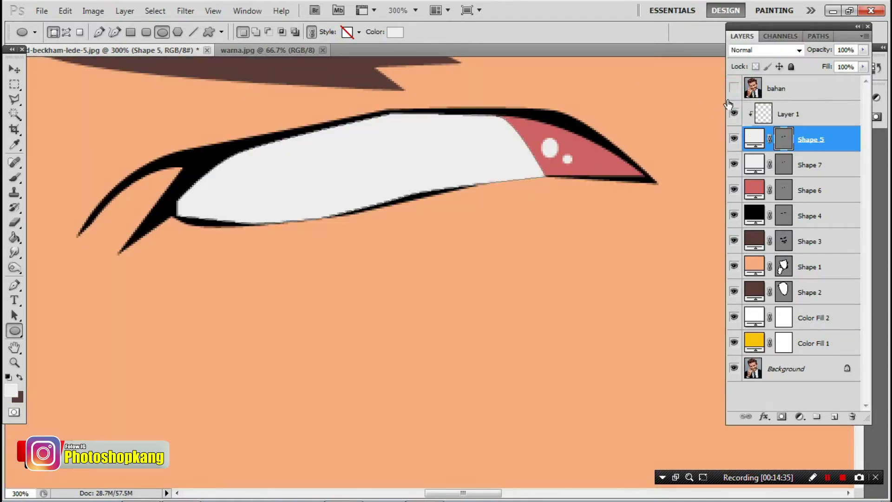
pyautogui.click(736, 90)
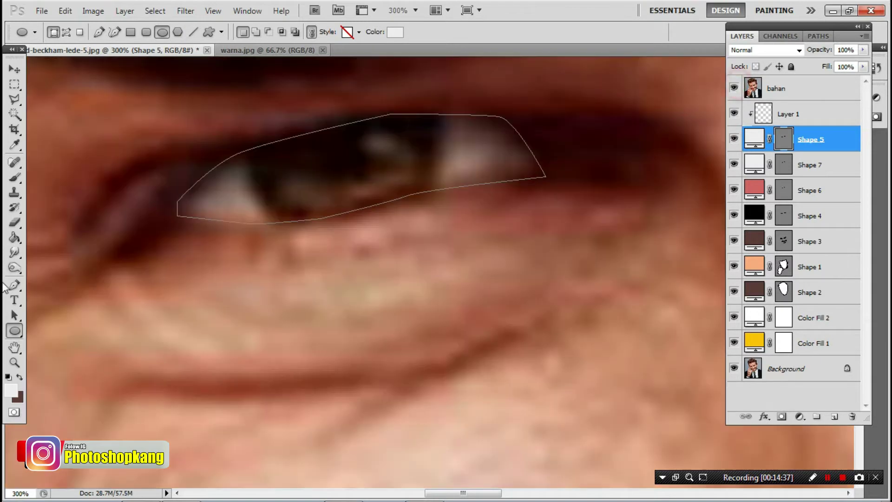
pyautogui.click(734, 93)
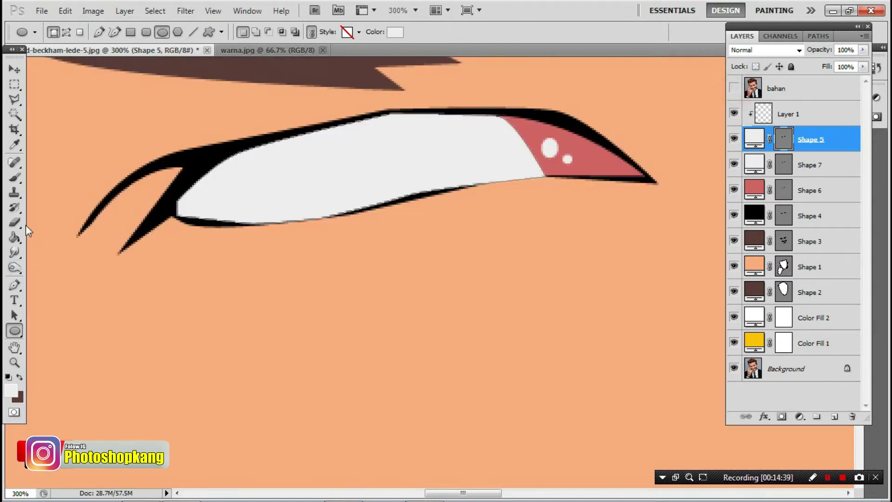
pyautogui.click(15, 177)
pyautogui.keyDown('alt'); pyautogui.click(202, 162); pyautogui.keyUp('alt')
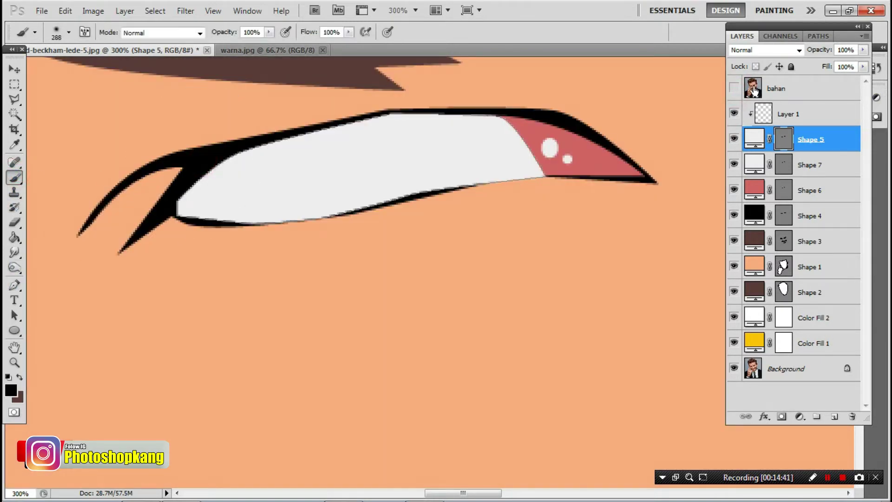
pyautogui.click(734, 89)
pyautogui.click(14, 336)
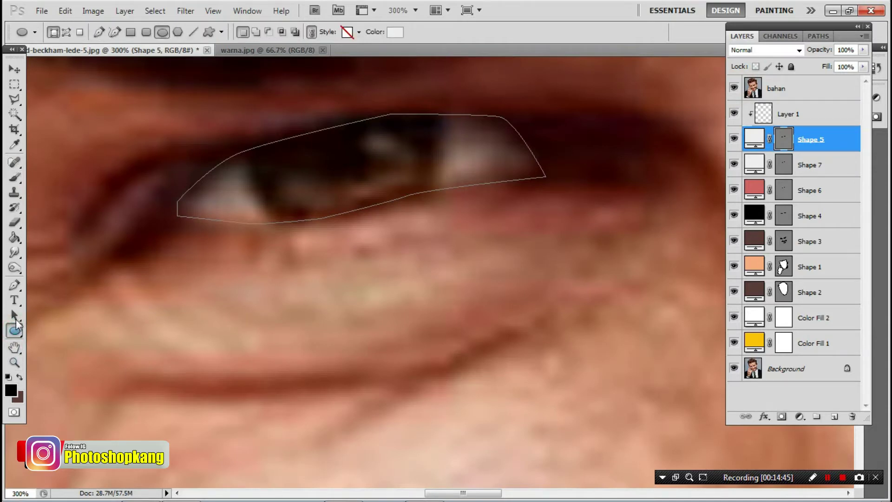
# Draw a black ellipse over the left iris on the clipped layer above the eye whites.
pyautogui.rightClick(14, 330)
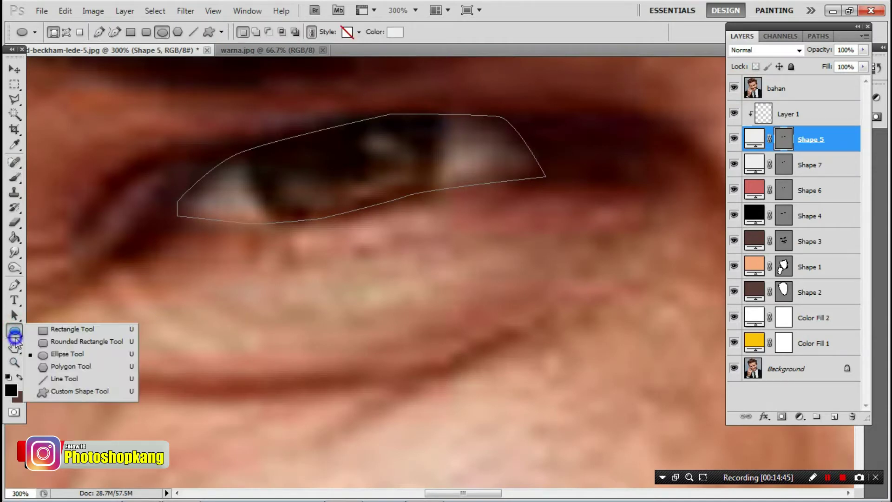
pyautogui.click(82, 356)
pyautogui.moveTo(242, 95); pyautogui.dragTo(469, 280)
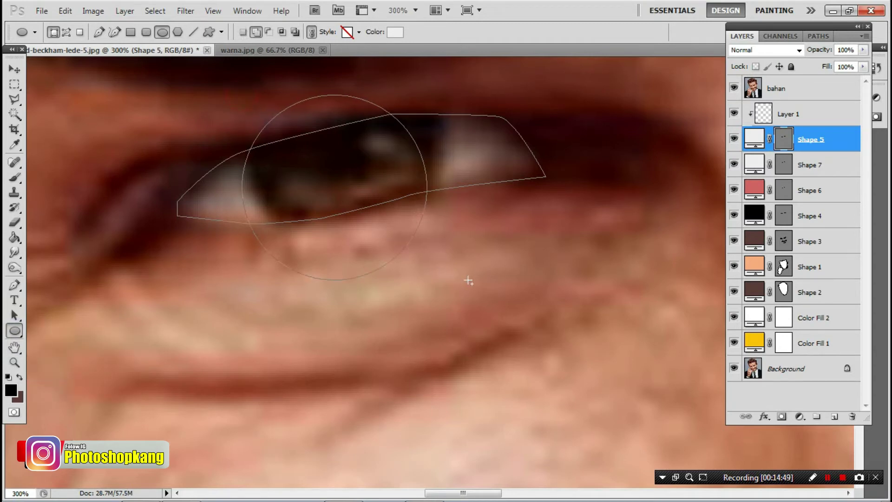
pyautogui.press('v')
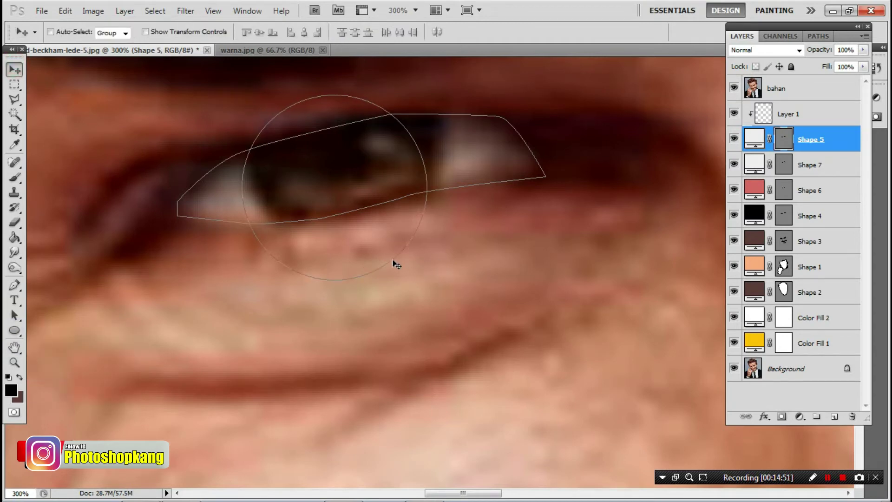
pyautogui.press('t')
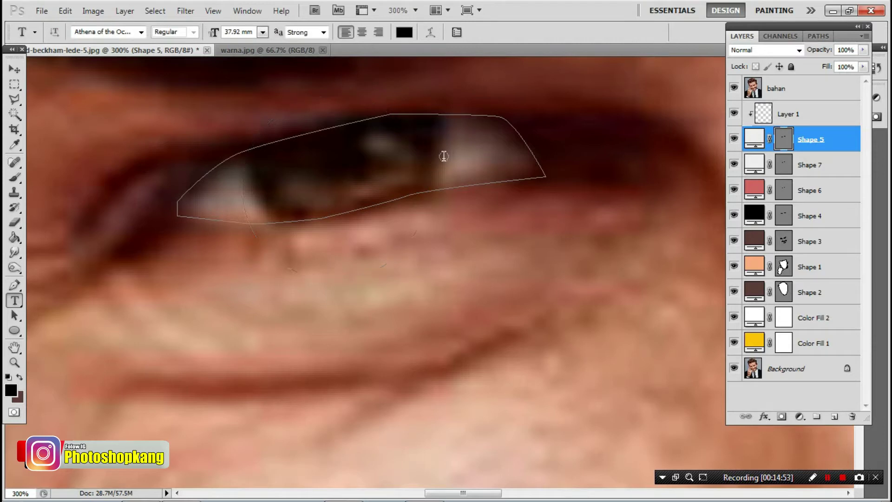
pyautogui.click(790, 115)
pyautogui.click(14, 330)
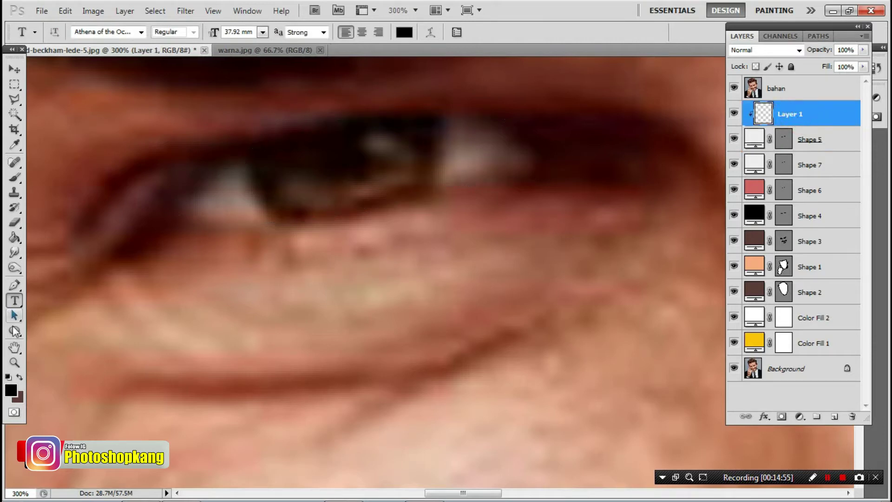
pyautogui.moveTo(233, 88); pyautogui.dragTo(433, 266)
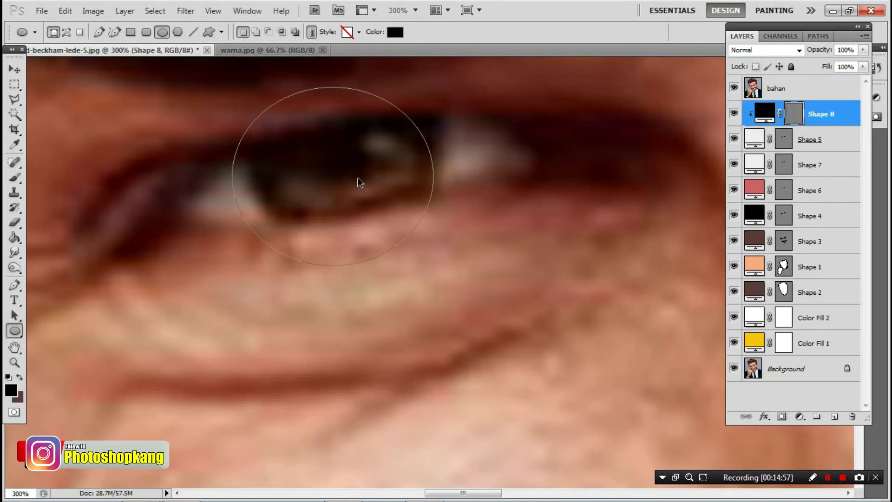
# Resize and reposition the black circle with Ctrl+T so it fits the left iris.
pyautogui.hotkey('ctrl', 't')
pyautogui.moveTo(311, 212)
pyautogui.mouseDown()
pyautogui.moveTo(330, 199)
pyautogui.moveTo(330, 210)
pyautogui.mouseUp()
pyautogui.moveTo(445, 253); pyautogui.dragTo(442, 255)
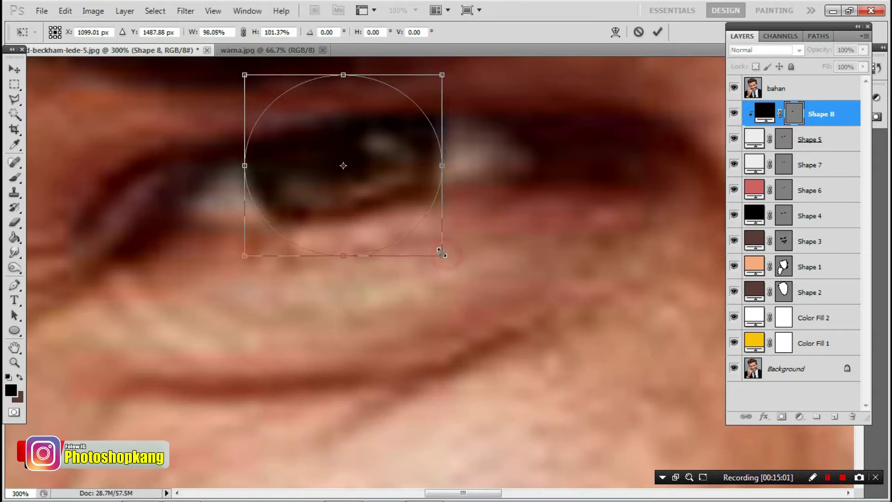
pyautogui.moveTo(408, 219); pyautogui.dragTo(409, 205)
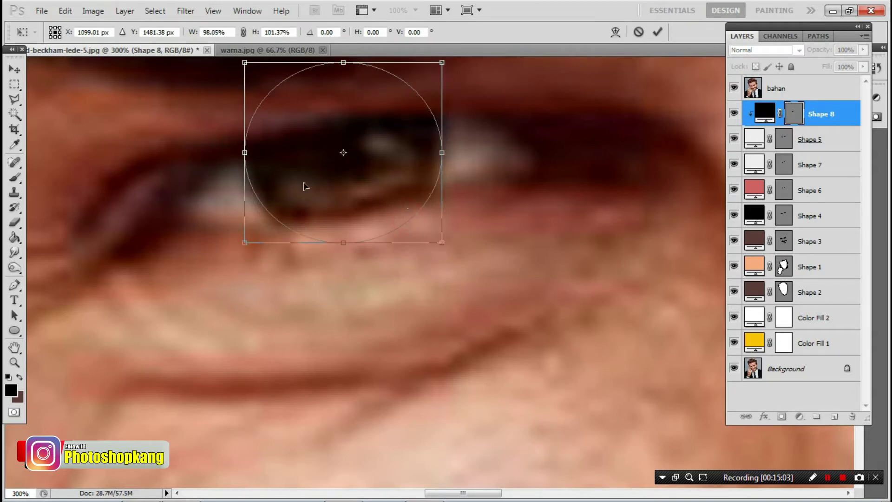
pyautogui.press('v')
pyautogui.click(413, 199)
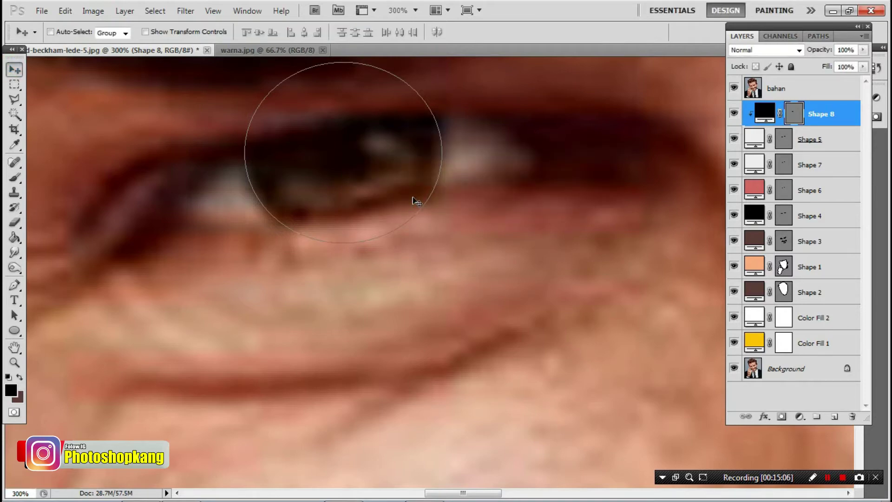
# Alt-drag a copy of the black iris circle onto the right eye.
pyautogui.scroll(-2, 412, 200)
pyautogui.moveTo(412, 195)
pyautogui.mouseDown()
pyautogui.moveTo(179, 313)
pyautogui.moveTo(53, 351)
pyautogui.mouseUp()
pyautogui.hotkey('ctrl', '-')
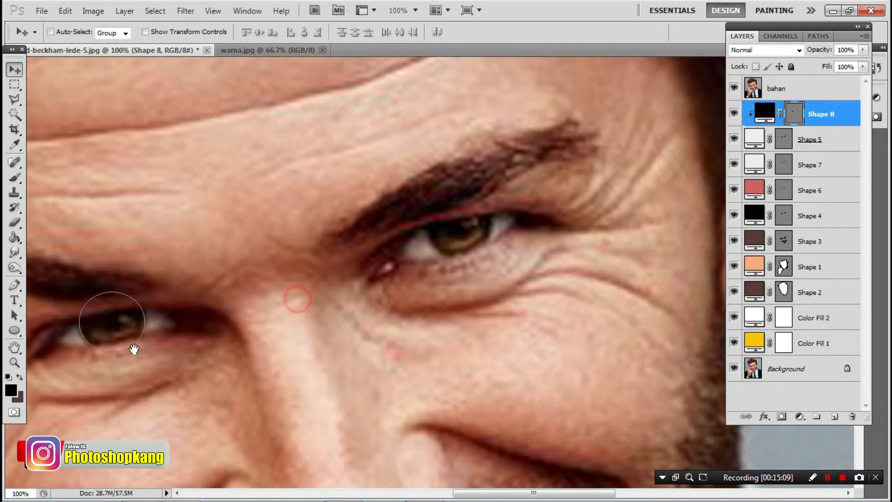
pyautogui.moveTo(133, 347)
pyautogui.mouseDown()
pyautogui.moveTo(502, 262)
pyautogui.moveTo(481, 255)
pyautogui.mouseUp()
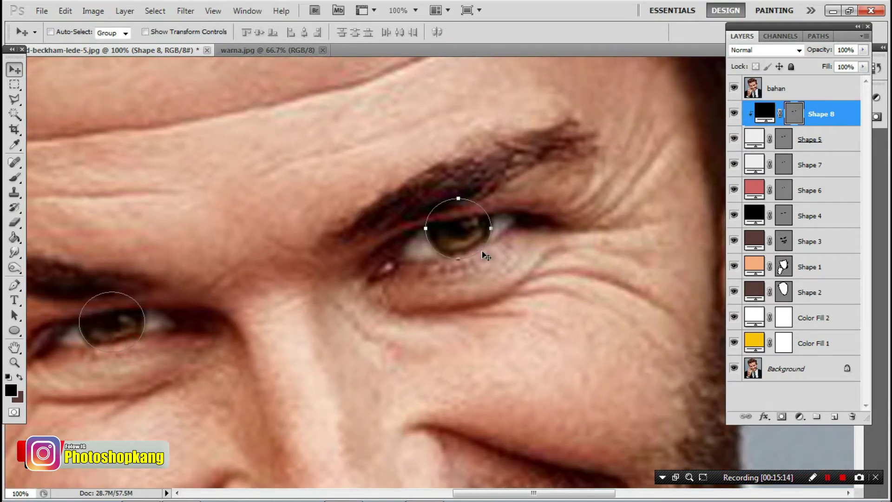
# Add a new layer above the black iris and set a dark red foreground colour.
pyautogui.click(809, 141)
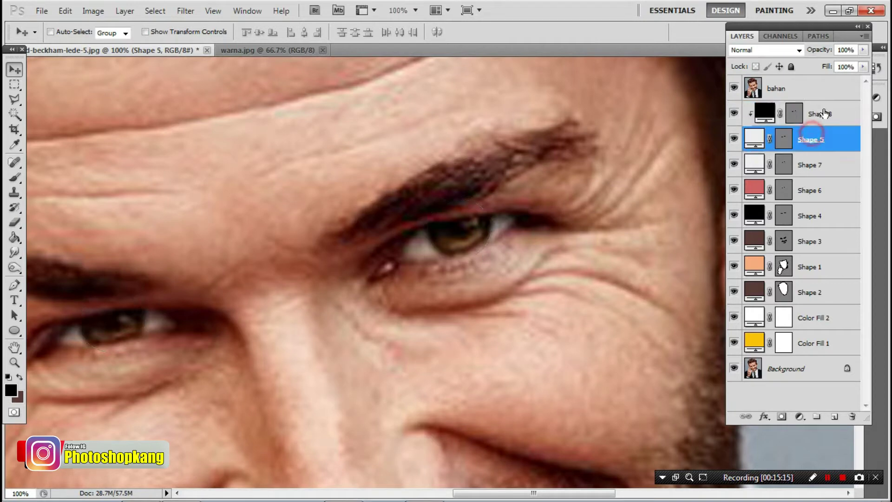
pyautogui.click(821, 114)
pyautogui.click(834, 417)
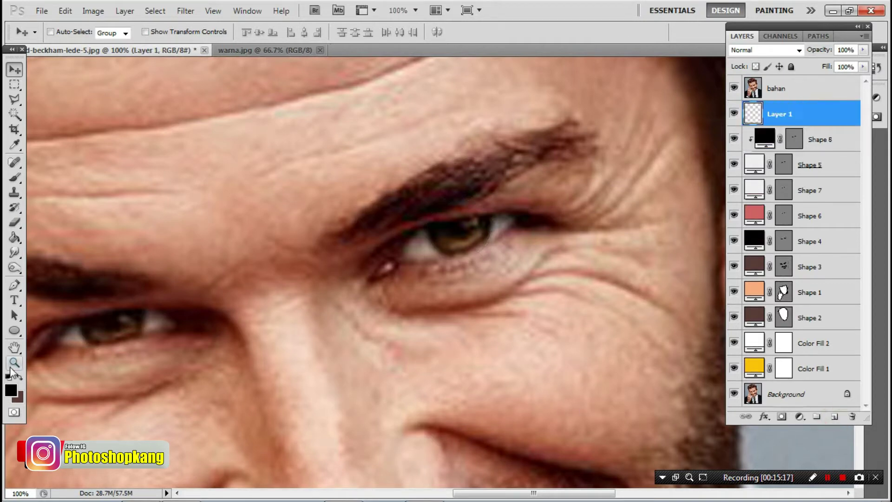
pyautogui.click(10, 391)
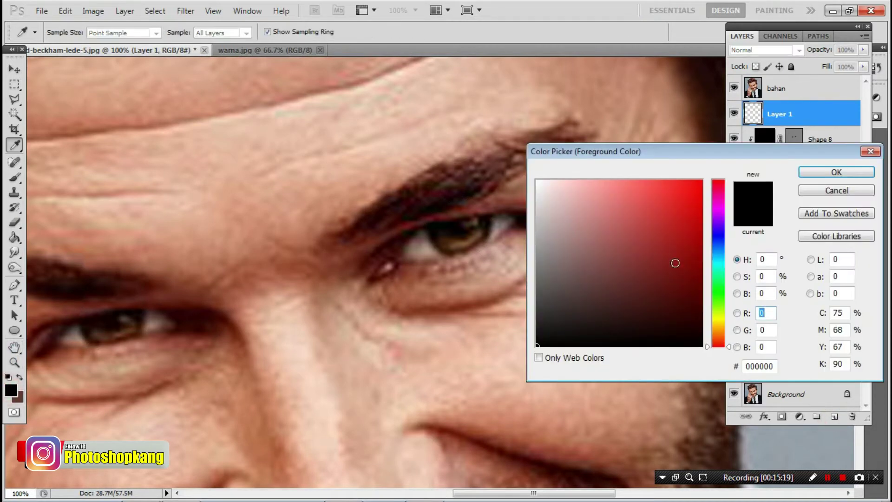
pyautogui.moveTo(682, 215); pyautogui.dragTo(677, 268)
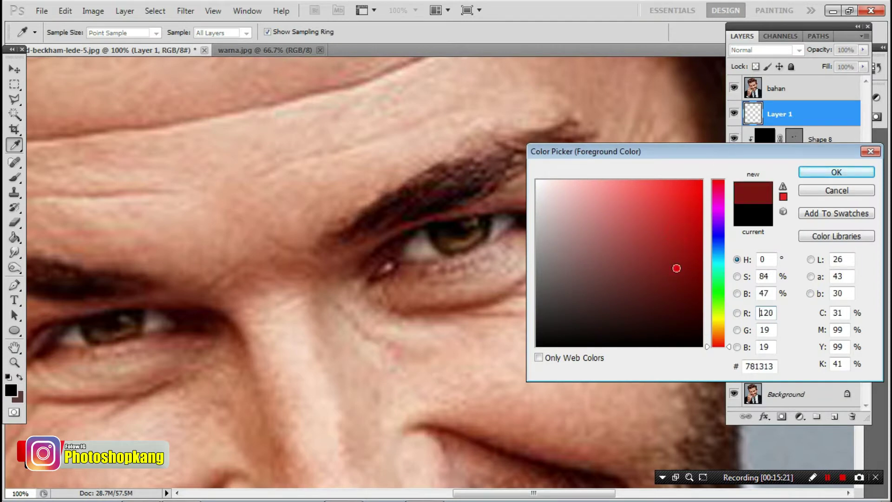
pyautogui.click(670, 269)
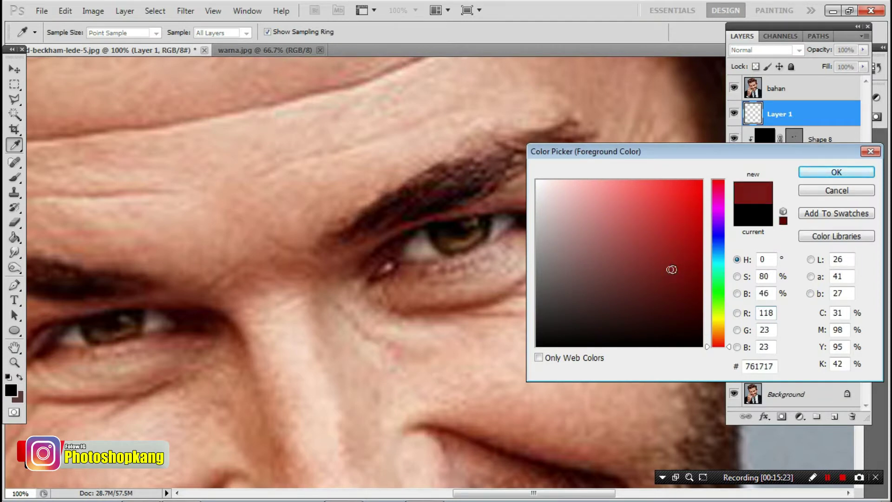
pyautogui.click(825, 173)
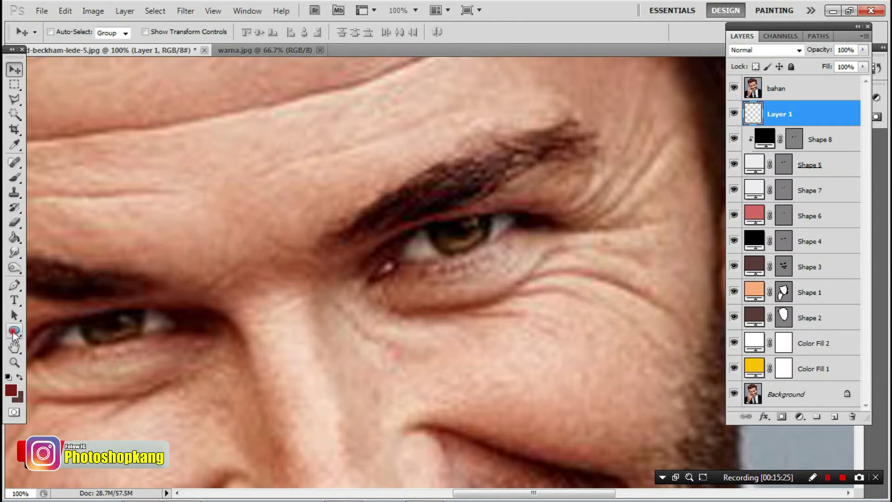
# Draw a dark brown circle over the left iris and clip it inside the black iris.
pyautogui.click(14, 331)
pyautogui.scroll(1, 93, 339)
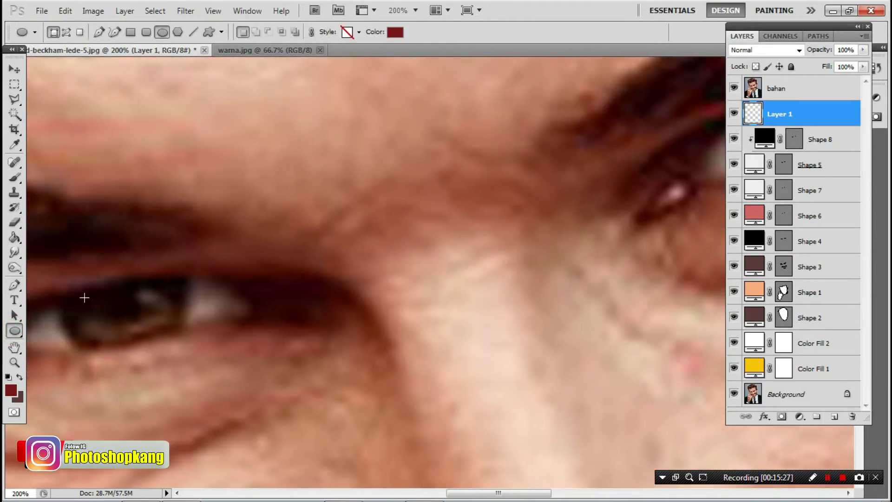
pyautogui.click(95, 326)
pyautogui.moveTo(59, 233); pyautogui.dragTo(179, 353)
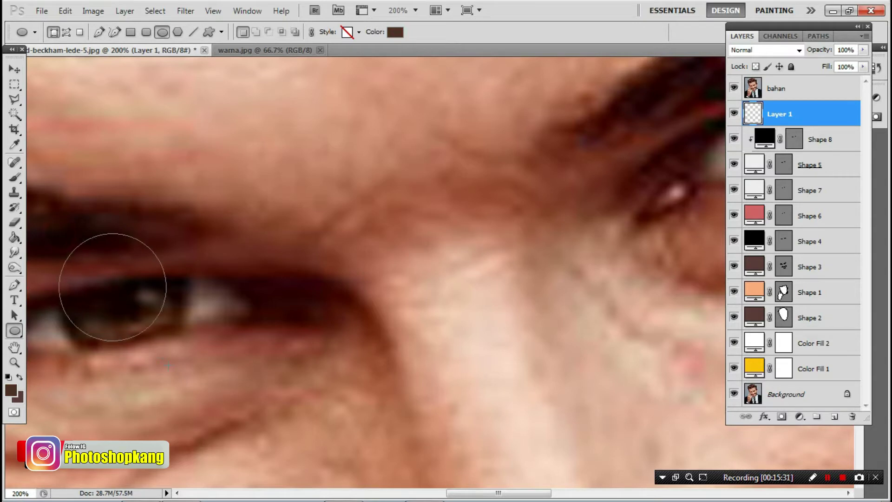
pyautogui.moveTo(217, 298); pyautogui.dragTo(172, 263)
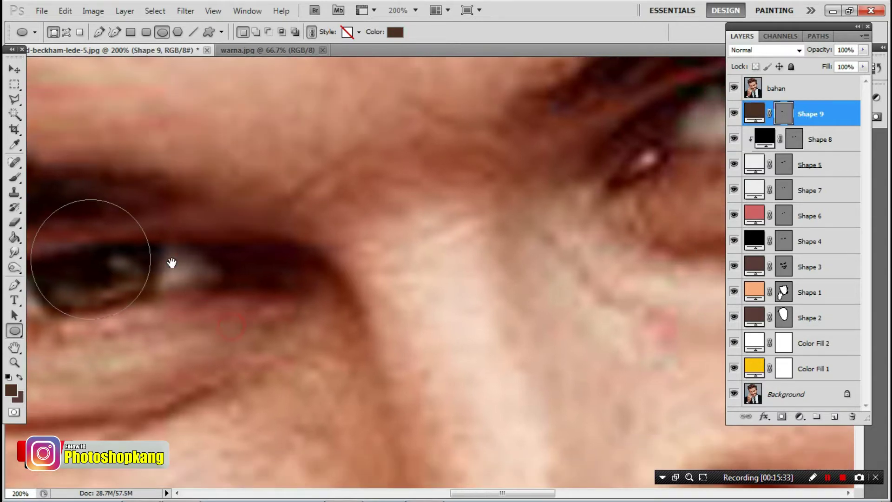
pyautogui.rightClick(807, 114)
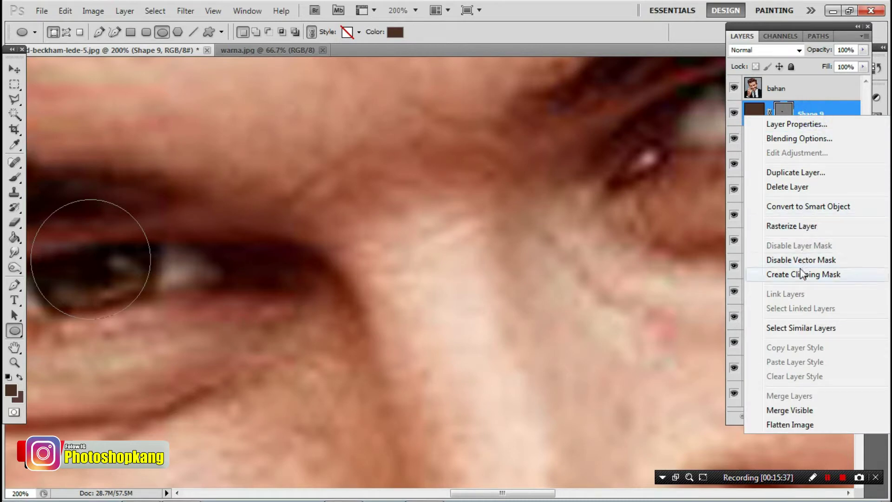
pyautogui.click(803, 274)
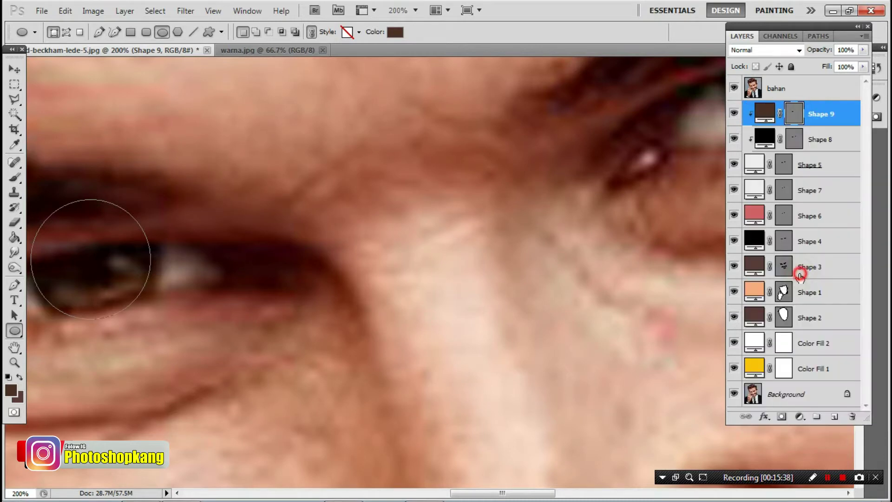
pyautogui.click(734, 88)
# Nudge the brown circle slightly right and down with the arrow keys.
pyautogui.hotkey('ctrl', 't')
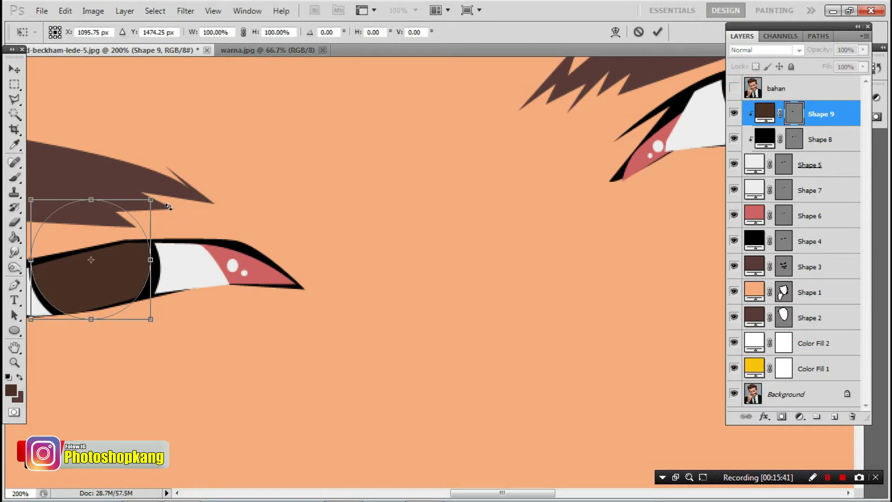
pyautogui.press('Right')
pyautogui.press('Right')
pyautogui.press('Down')
pyautogui.press('Right')
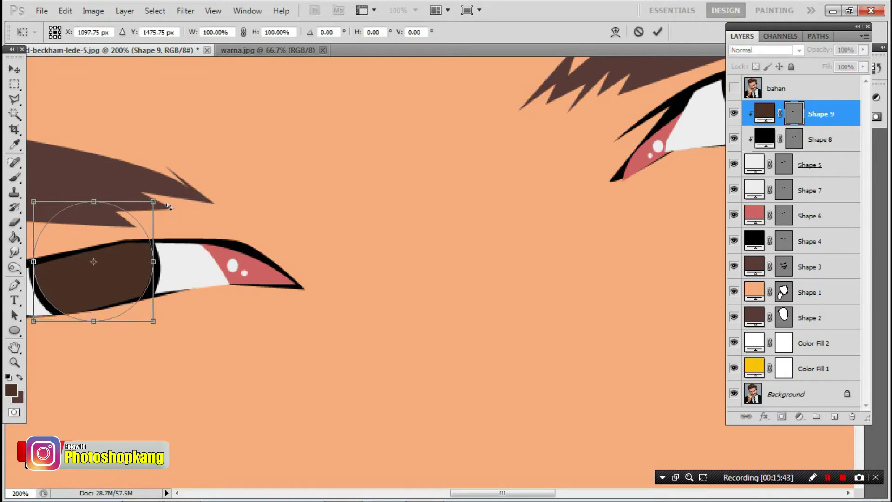
pyautogui.press('Down')
pyautogui.press('Down')
pyautogui.press('Right')
pyautogui.click(8, 70)
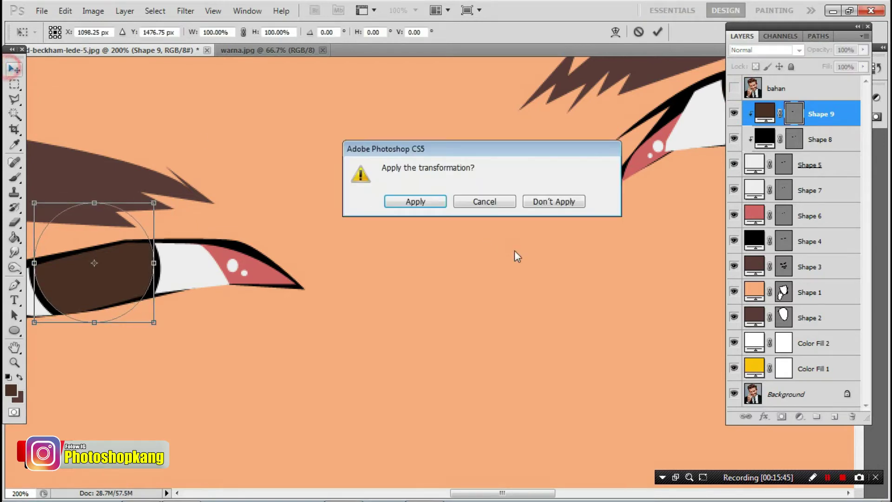
pyautogui.click(423, 198)
# Copy the brown circle onto the right eye and add an empty layer above Shape 9.
pyautogui.hotkey('ctrl', '-')
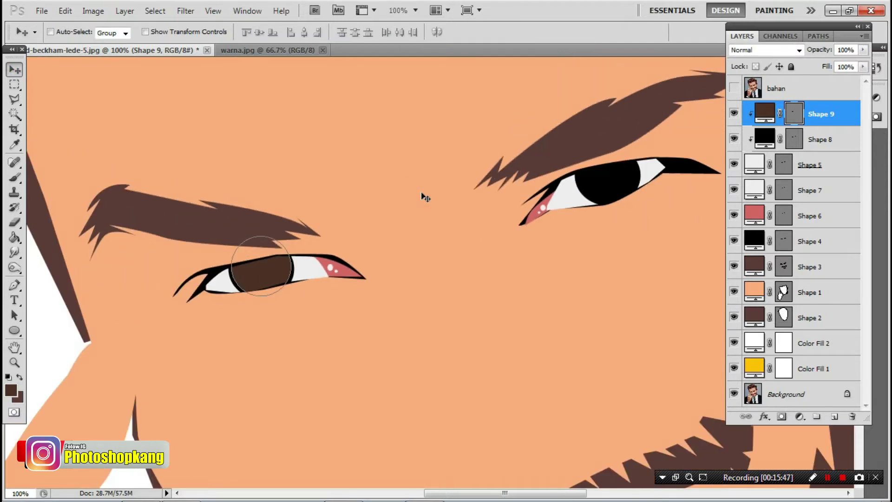
pyautogui.click(14, 285)
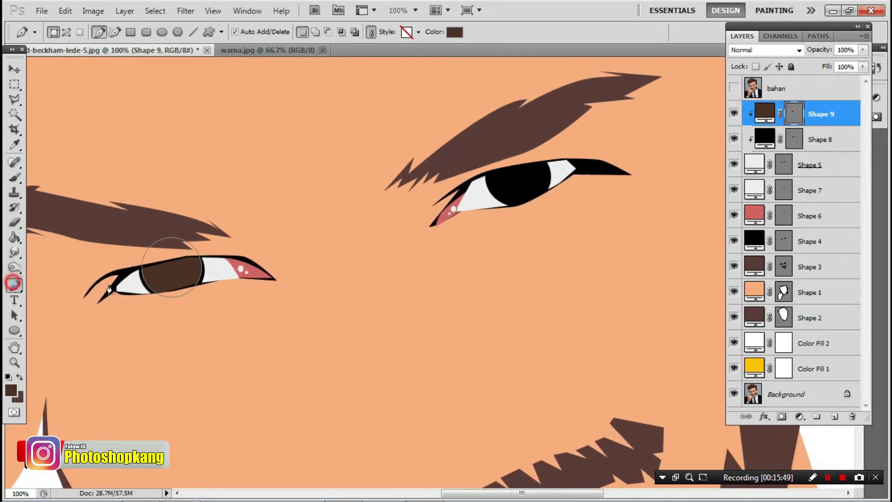
pyautogui.moveTo(185, 294)
pyautogui.mouseDown()
pyautogui.moveTo(534, 214)
pyautogui.moveTo(532, 202)
pyautogui.mouseUp()
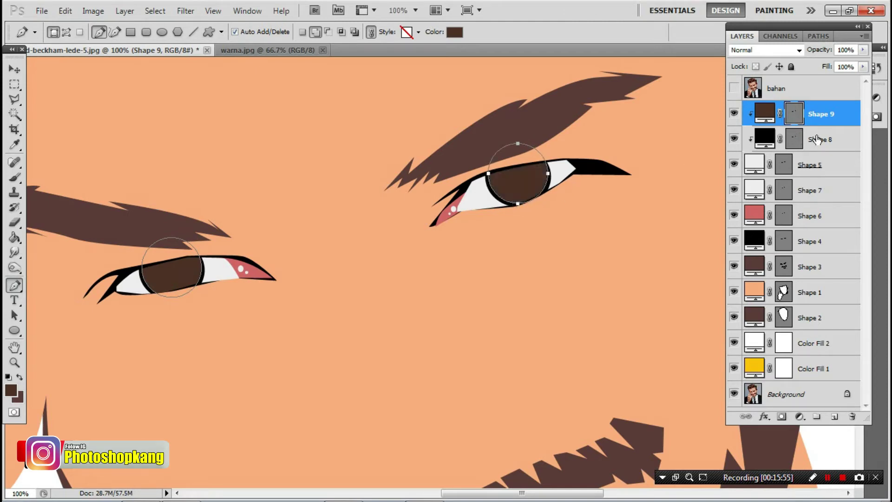
pyautogui.click(794, 114)
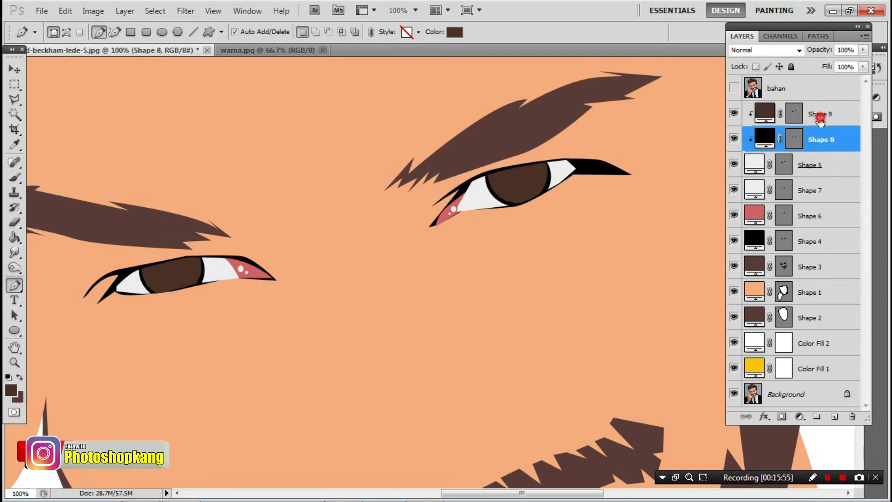
pyautogui.click(832, 417)
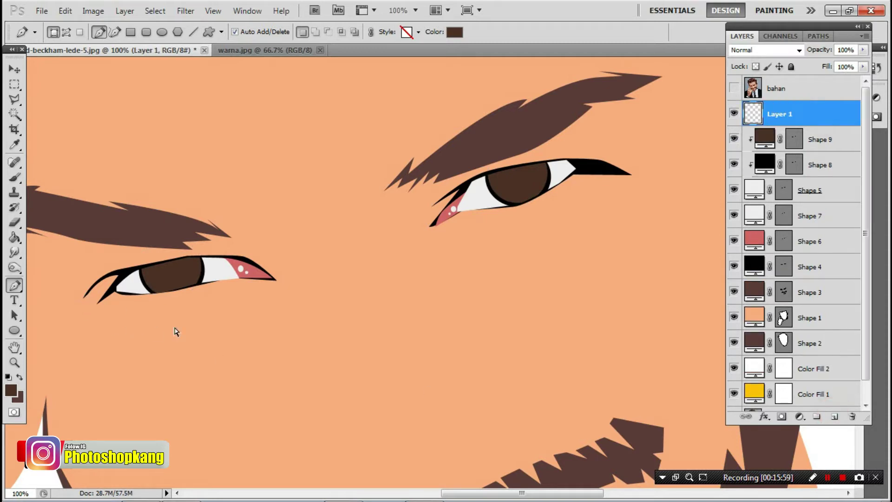
# Sample black as the foreground colour and draw a black pupil circle.
pyautogui.scroll(1, 198, 319)
pyautogui.scroll(1, 198, 319)
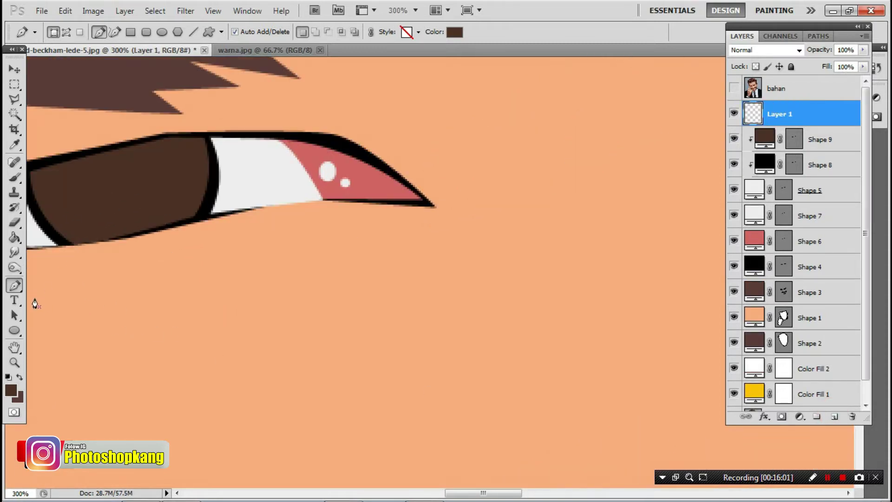
pyautogui.click(11, 333)
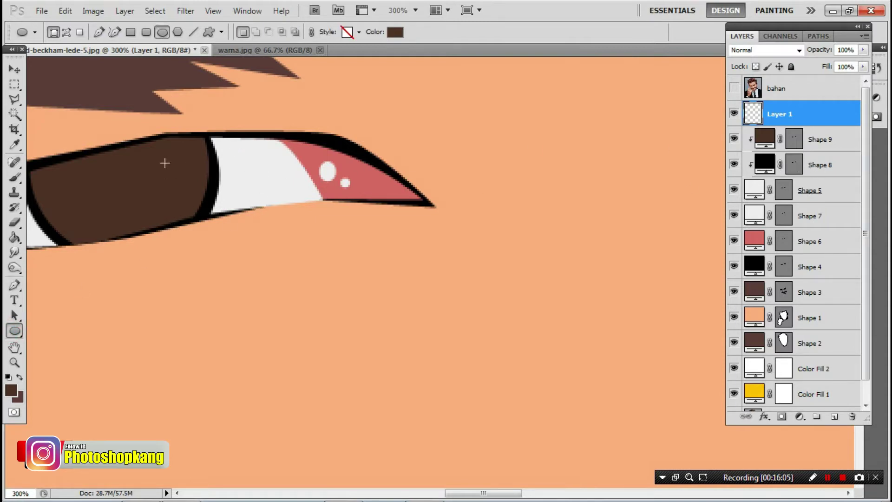
pyautogui.click(10, 390)
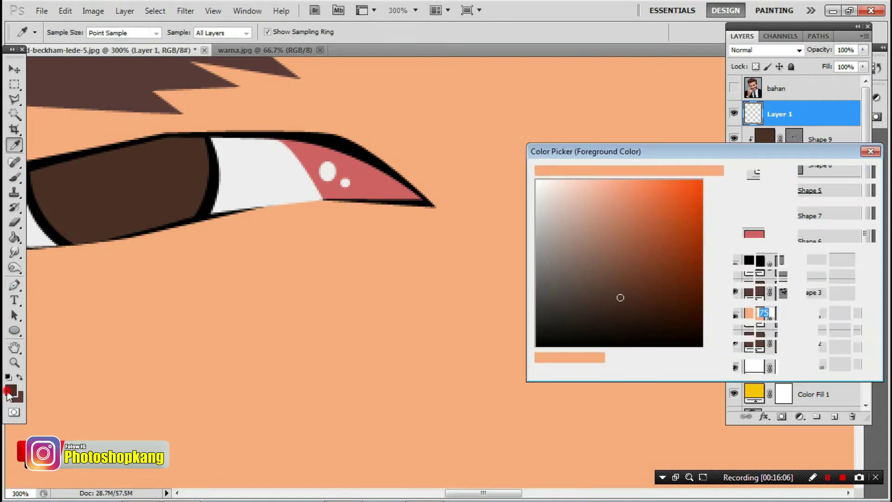
pyautogui.click(217, 196)
pyautogui.click(836, 172)
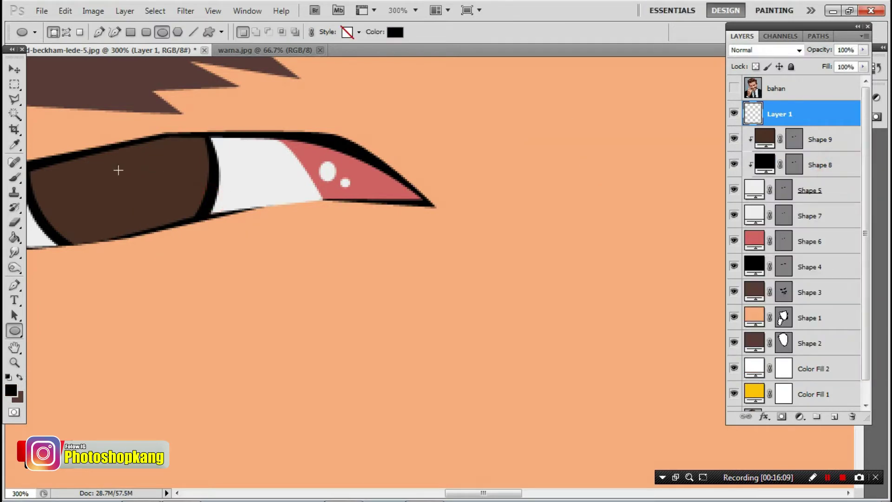
pyautogui.click(734, 88)
pyautogui.moveTo(74, 138); pyautogui.dragTo(171, 216)
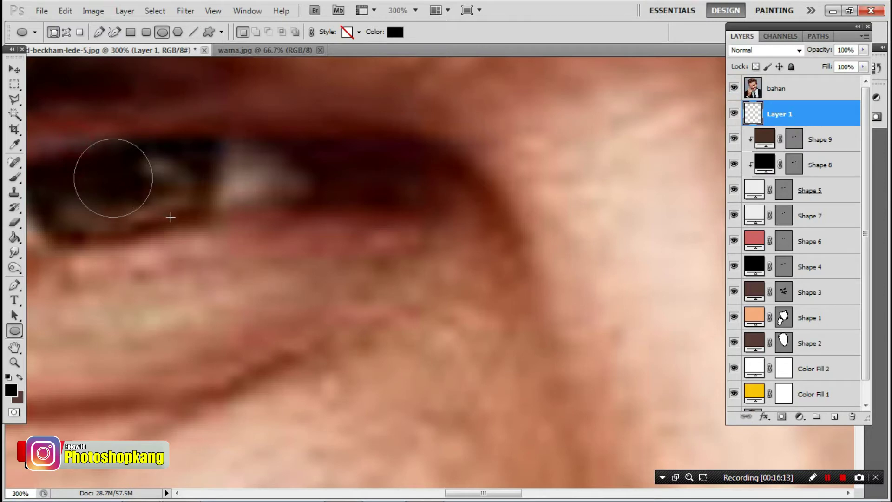
# Move the pupil circle onto the iris and clip it to the iris layer below.
pyautogui.hotkey('ctrl', '-')
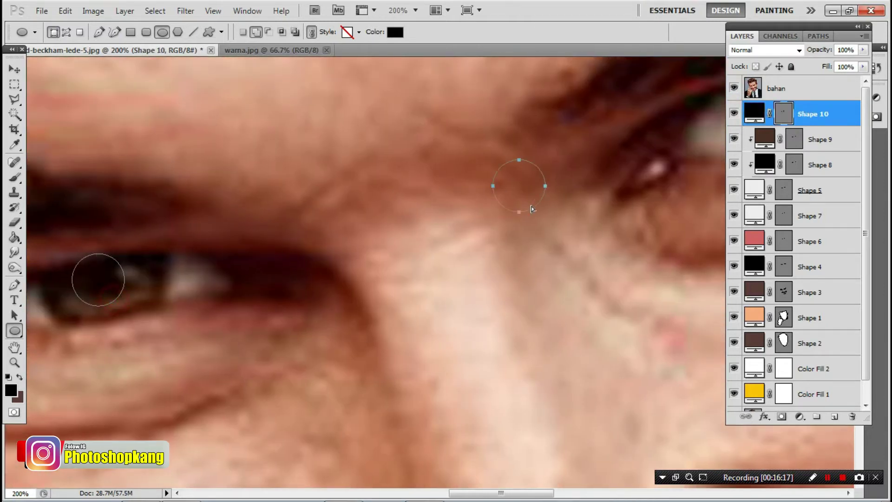
pyautogui.moveTo(518, 180); pyautogui.dragTo(205, 345)
pyautogui.moveTo(323, 284); pyautogui.dragTo(462, 238)
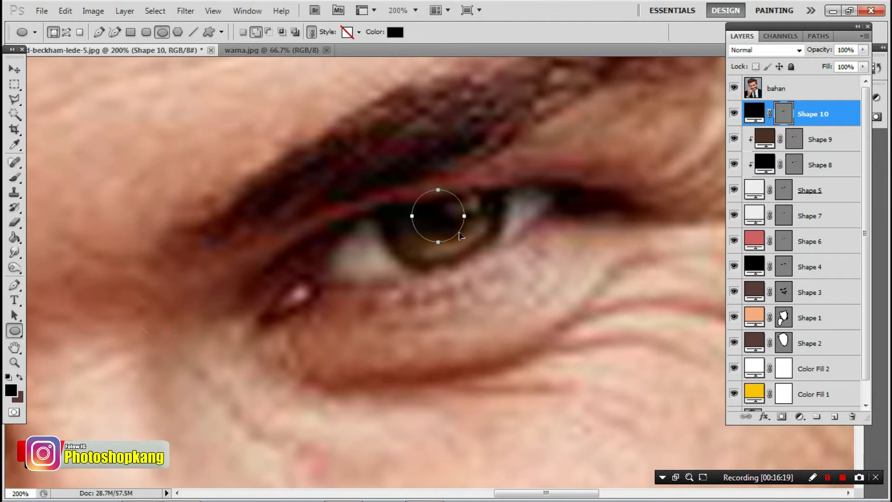
pyautogui.click(785, 88)
pyautogui.rightClick(816, 113)
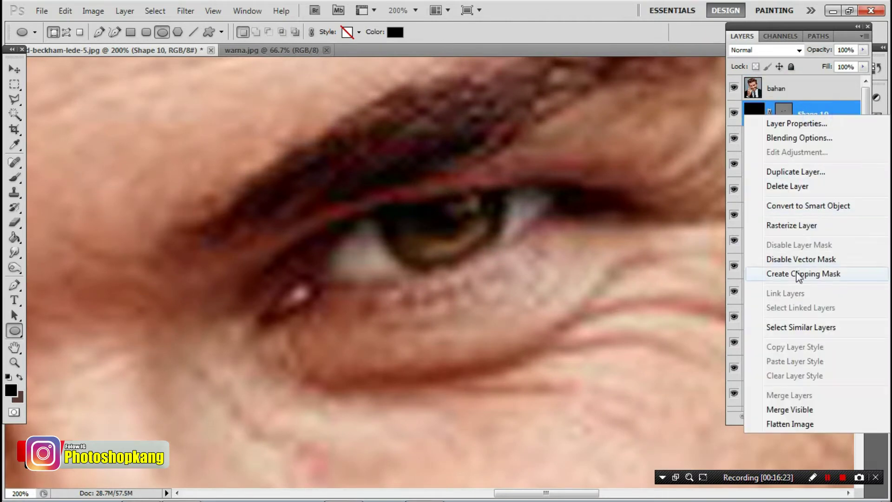
pyautogui.click(804, 274)
pyautogui.click(734, 88)
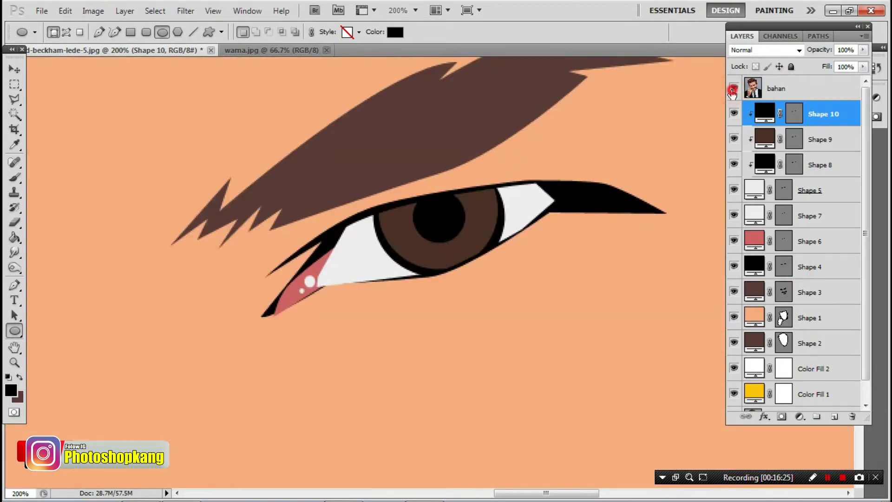
pyautogui.click(734, 90)
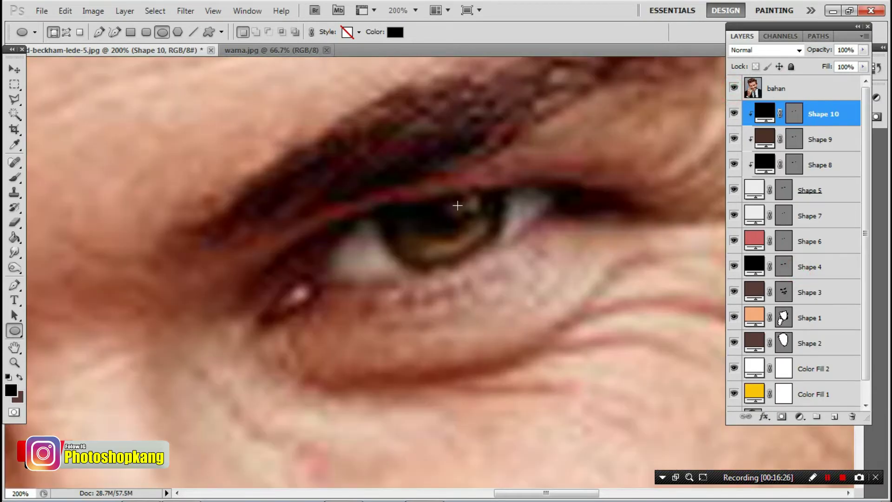
# On a new layer, draw a small white catchlight circle on the pupil.
pyautogui.click(834, 417)
pyautogui.click(11, 390)
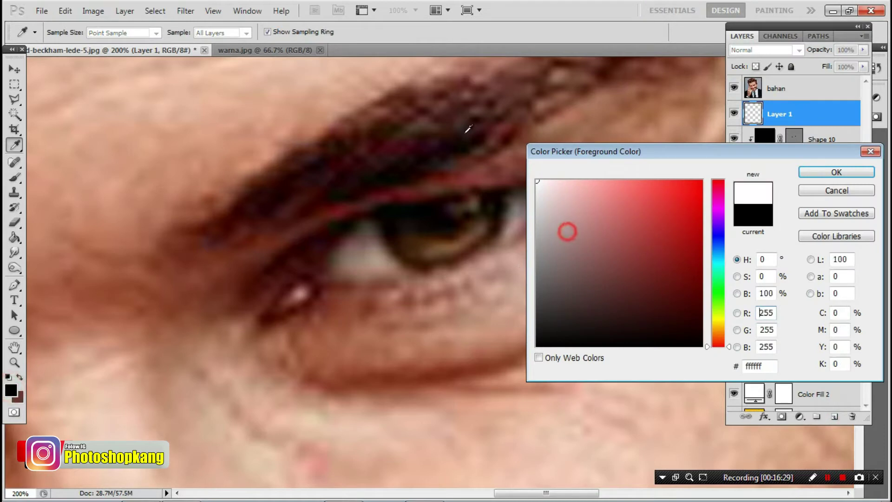
pyautogui.click(825, 172)
pyautogui.press('u')
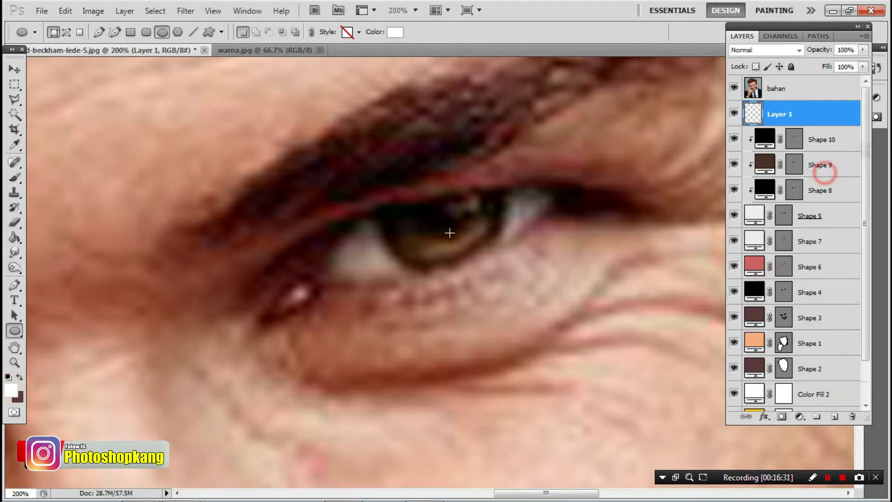
pyautogui.moveTo(452, 198); pyautogui.dragTo(469, 212)
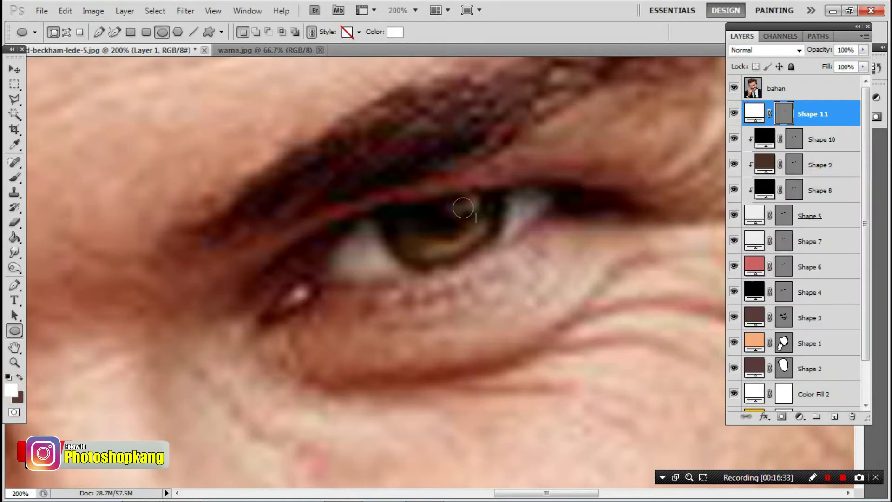
# Add a second white highlight on the other pupil and clip the highlights to the layer below.
pyautogui.moveTo(319, 279); pyautogui.dragTo(464, 230)
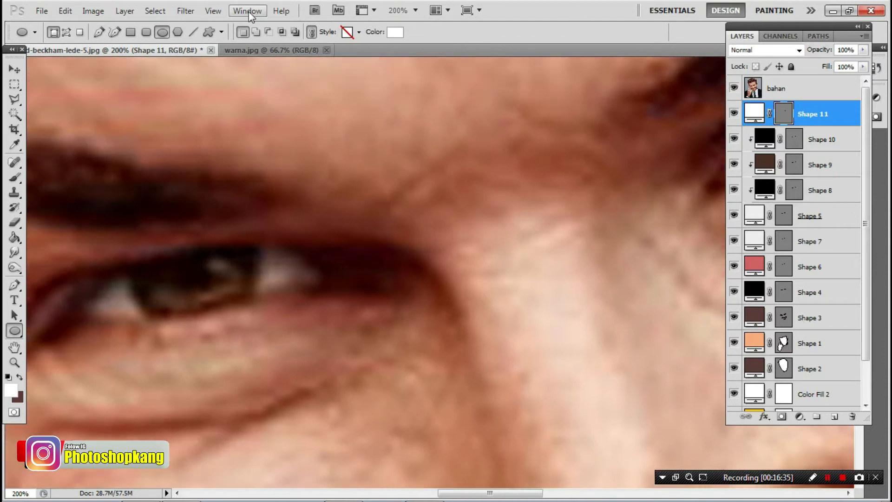
pyautogui.click(256, 30)
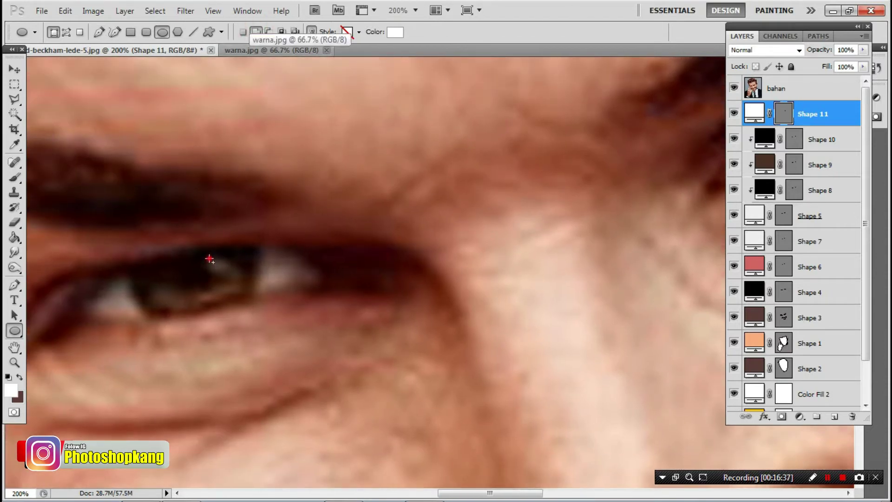
pyautogui.moveTo(209, 259); pyautogui.dragTo(227, 277)
pyautogui.click(772, 90)
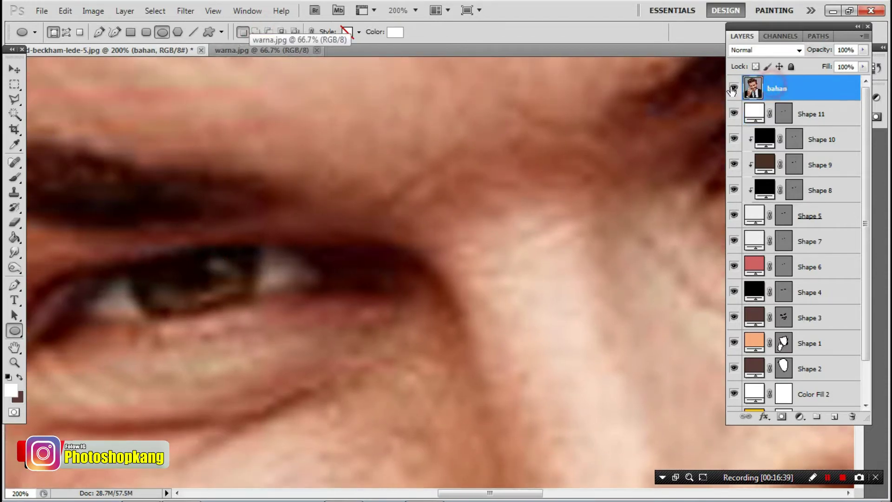
pyautogui.click(734, 88)
pyautogui.click(802, 114)
pyautogui.rightClick(803, 113)
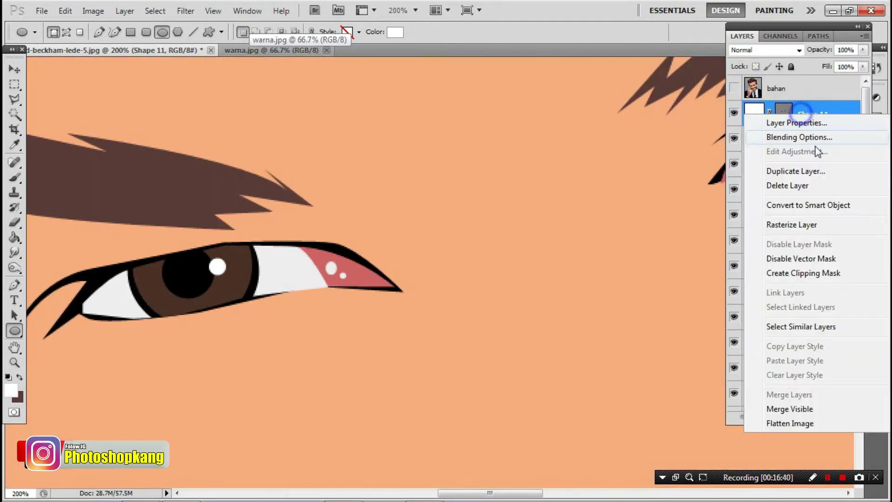
pyautogui.click(797, 274)
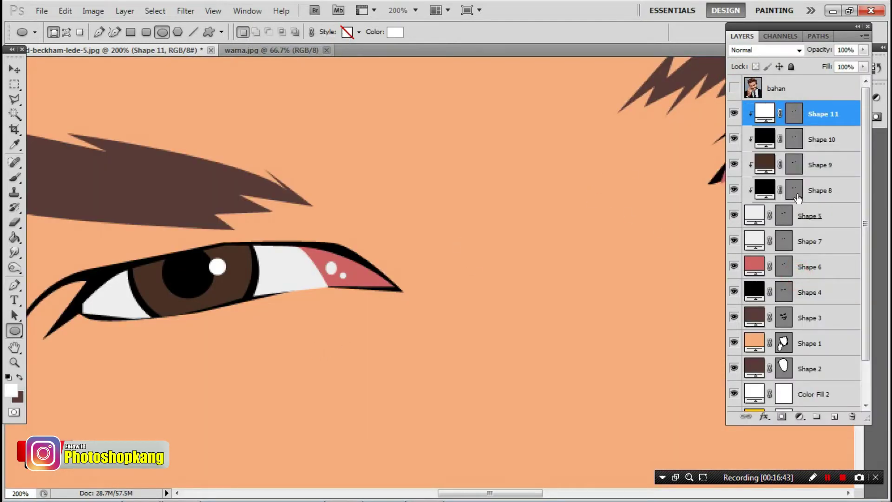
pyautogui.click(798, 197)
# Mask Shape 9 and paint soft 99 px black shading into the brown irises, then zoom out.
pyautogui.click(793, 165)
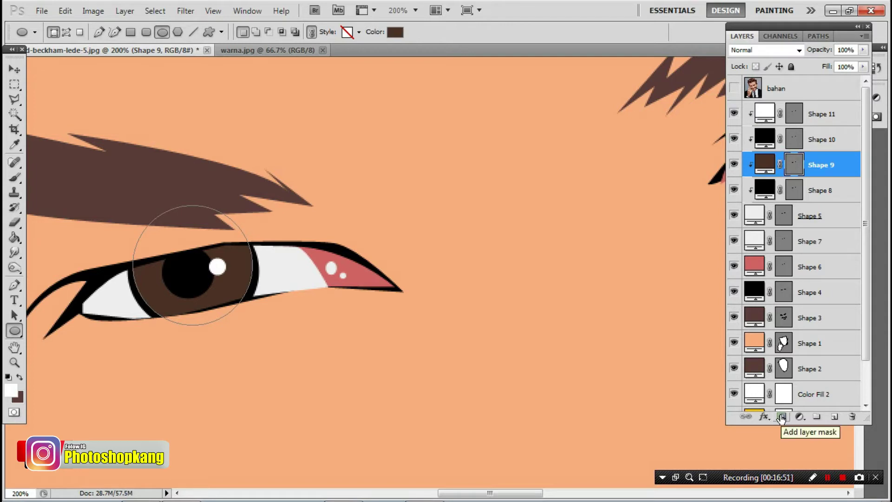
pyautogui.click(782, 417)
pyautogui.click(15, 163)
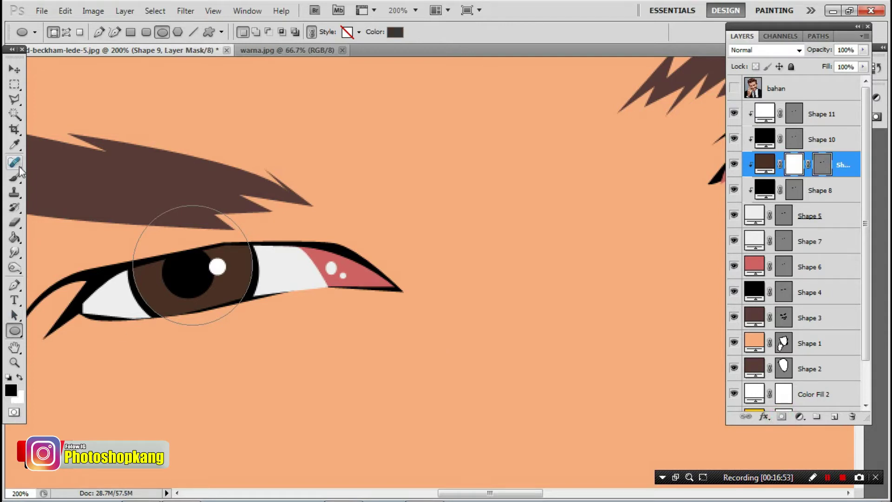
pyautogui.click(14, 178)
pyautogui.rightClick(342, 283)
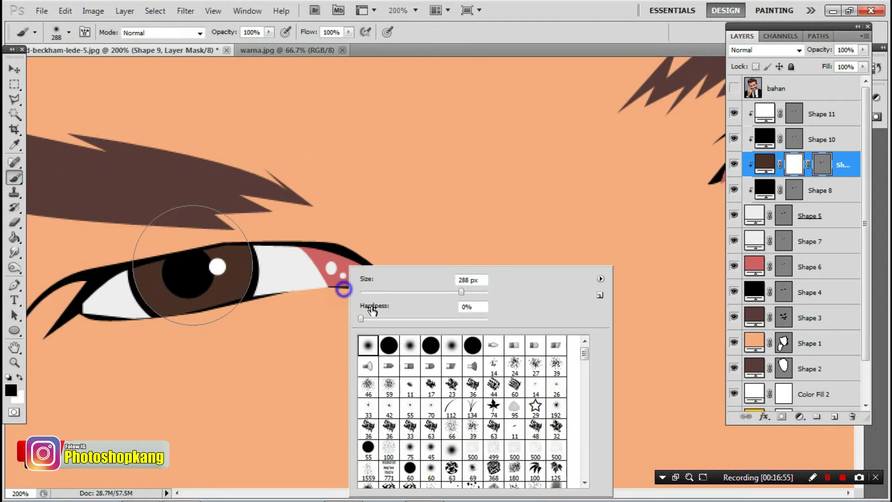
pyautogui.click(420, 292)
pyautogui.click(182, 260)
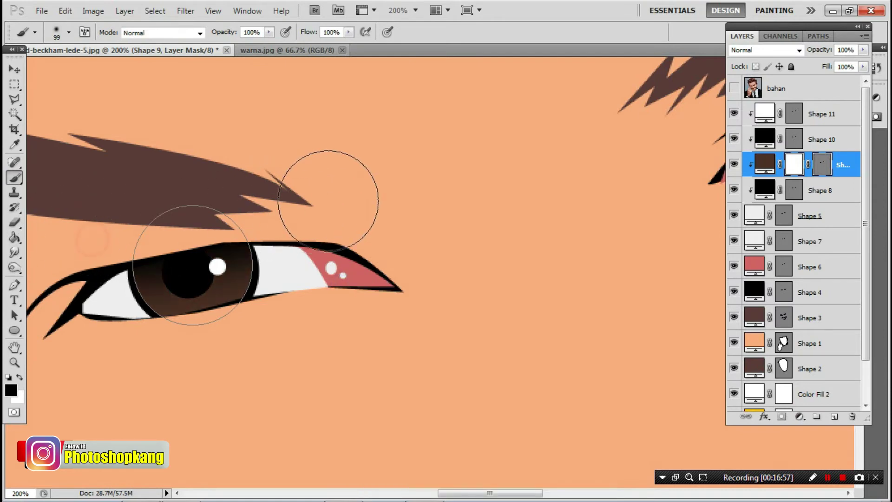
pyautogui.hscroll(5, 218, 209)
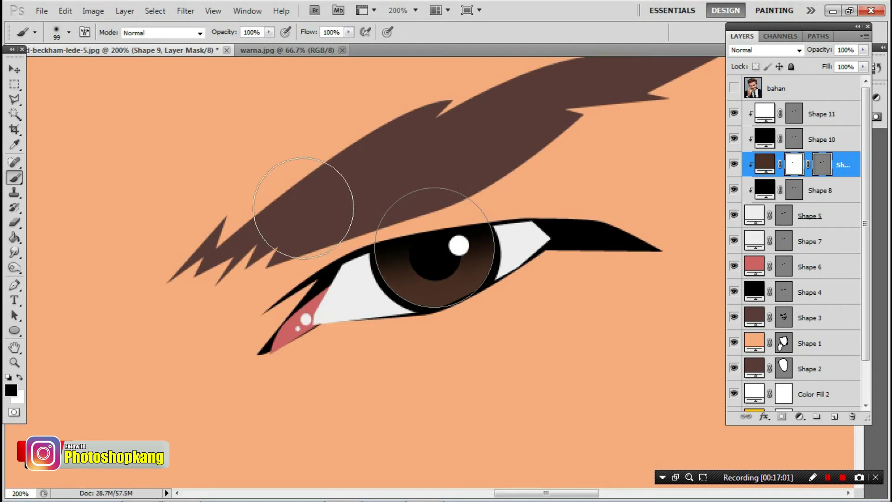
pyautogui.click(802, 88)
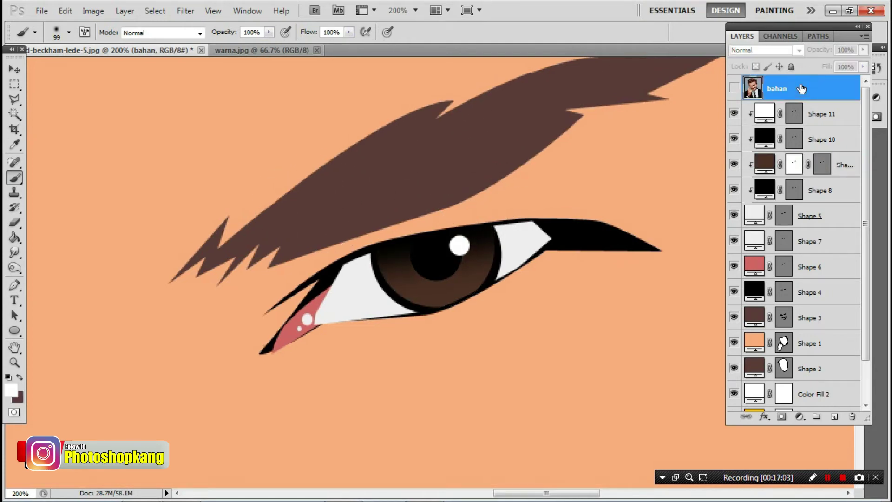
pyautogui.hotkey('ctrl', '-')
pyautogui.hotkey('ctrl', '-')
pyautogui.hotkey('ctrl', '-')
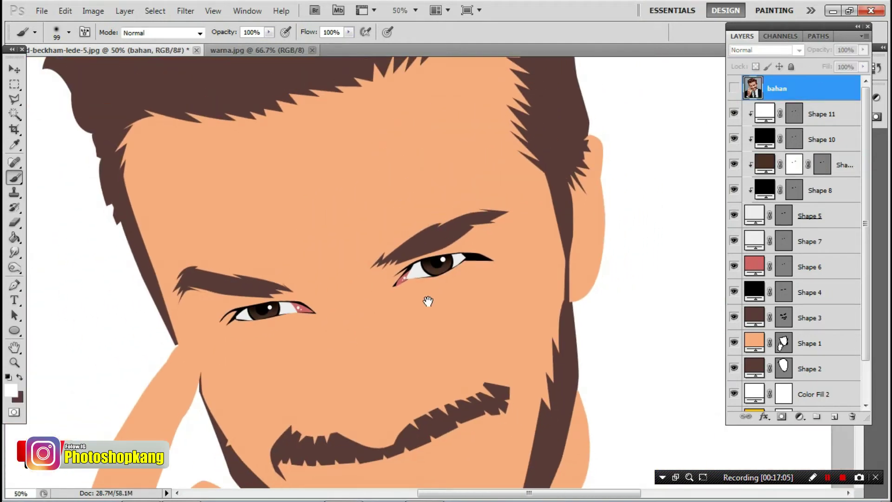
# Toggle the reference photo on and off to compare it with the cartoon.
pyautogui.scroll(-2, 425, 297)
pyautogui.click(734, 90)
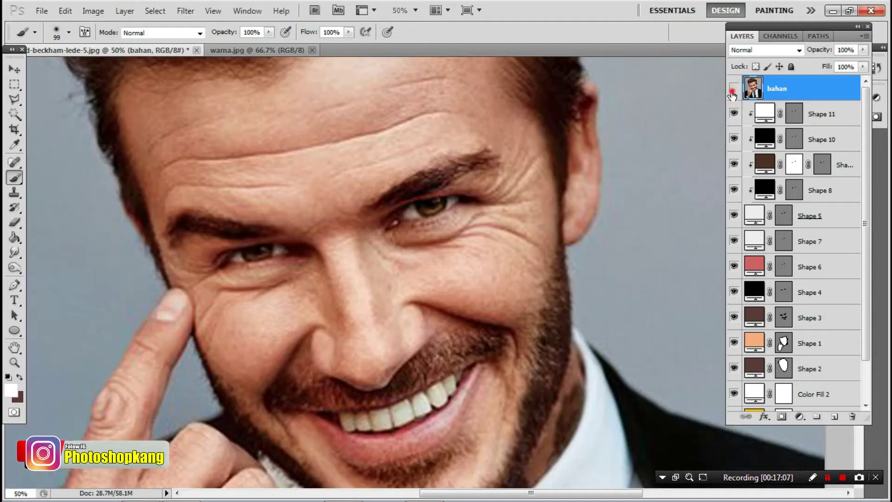
pyautogui.click(734, 89)
pyautogui.click(733, 92)
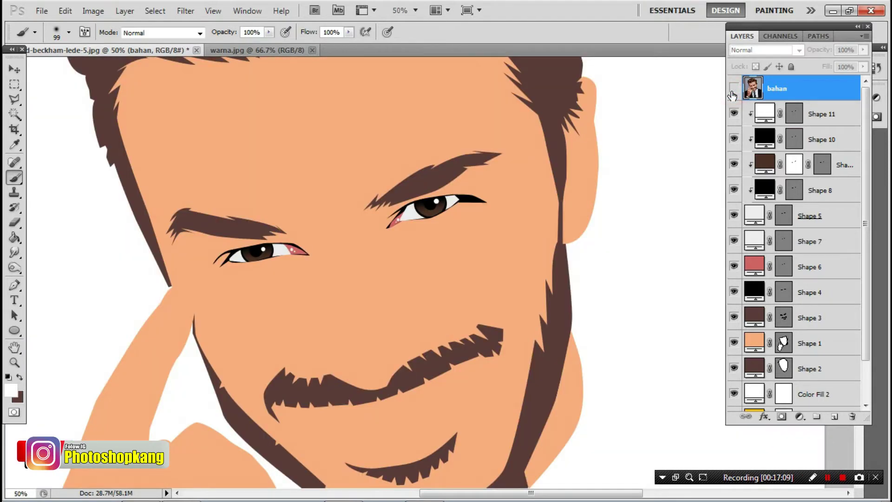
pyautogui.click(733, 91)
pyautogui.click(733, 91)
# Set the Pen tool to add paths to the Shape 4 eye-outline layer and move to the mouth.
pyautogui.click(15, 287)
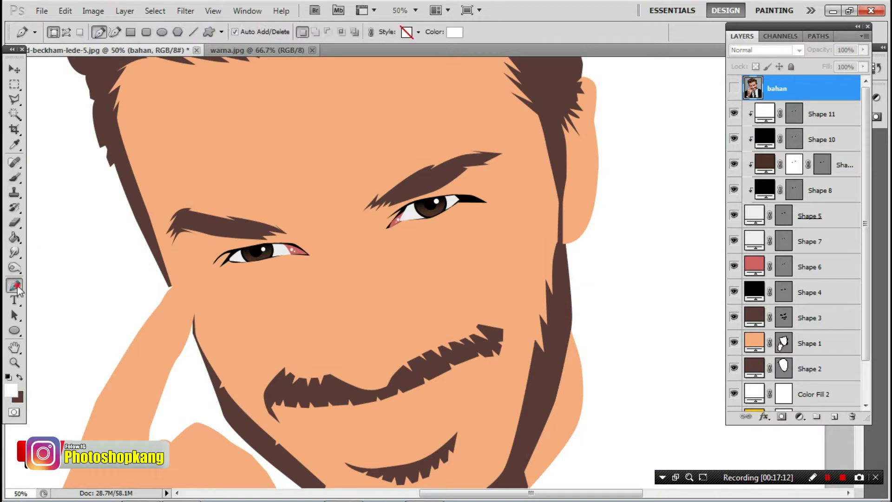
pyautogui.click(734, 89)
pyautogui.scroll(1, 325, 335)
pyautogui.scroll(1, 325, 335)
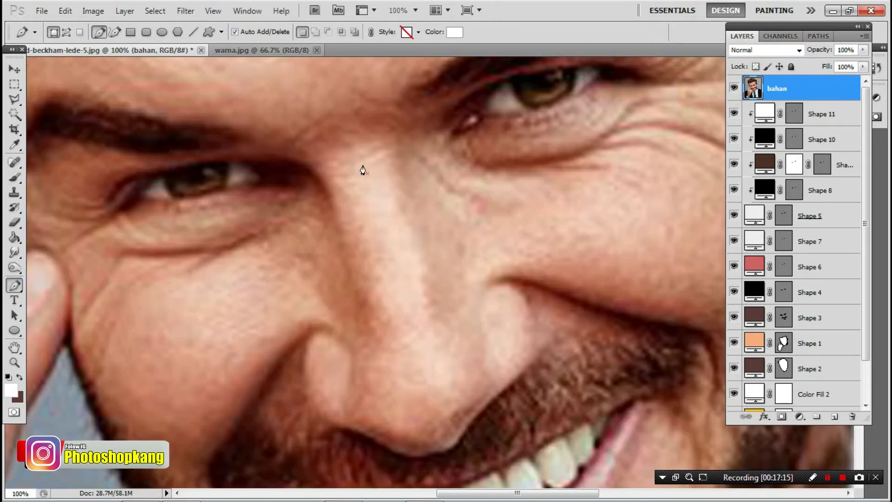
pyautogui.moveTo(232, 208); pyautogui.dragTo(207, 245)
pyautogui.keyDown('ctrl'); pyautogui.click(160, 234); pyautogui.keyUp('ctrl')
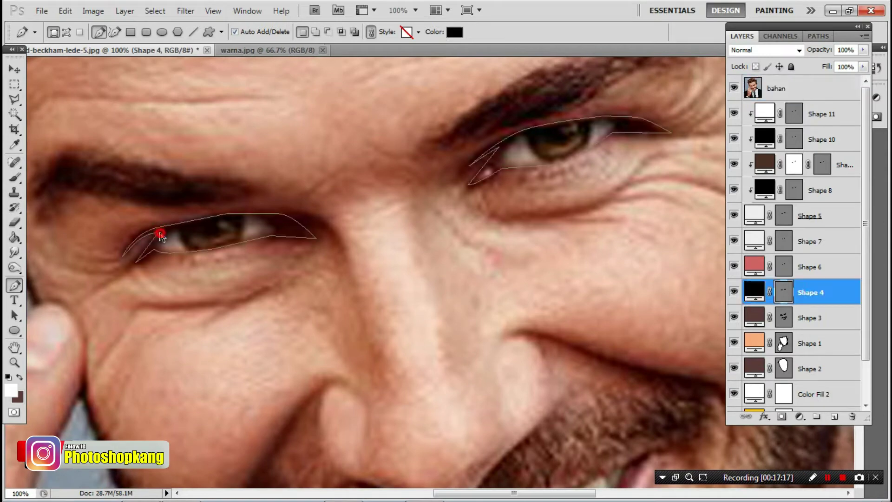
pyautogui.click(316, 32)
pyautogui.moveTo(327, 386); pyautogui.dragTo(354, 225)
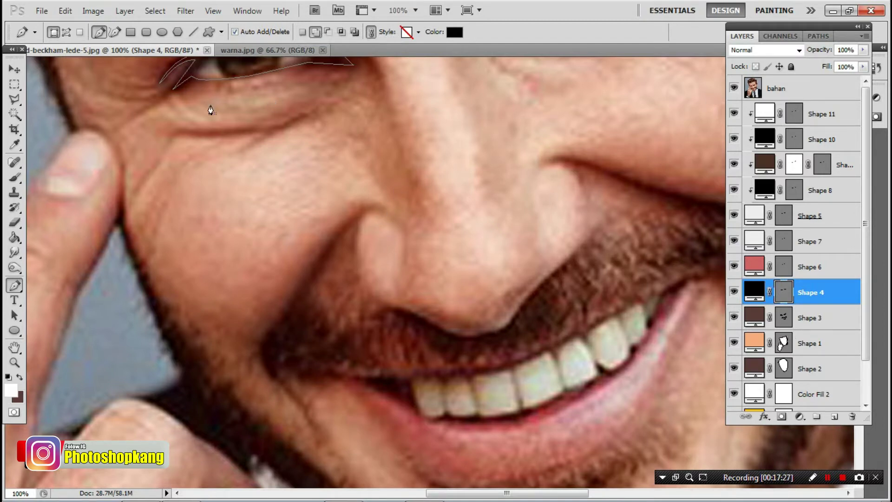
pyautogui.moveTo(210, 110); pyautogui.dragTo(200, 182)
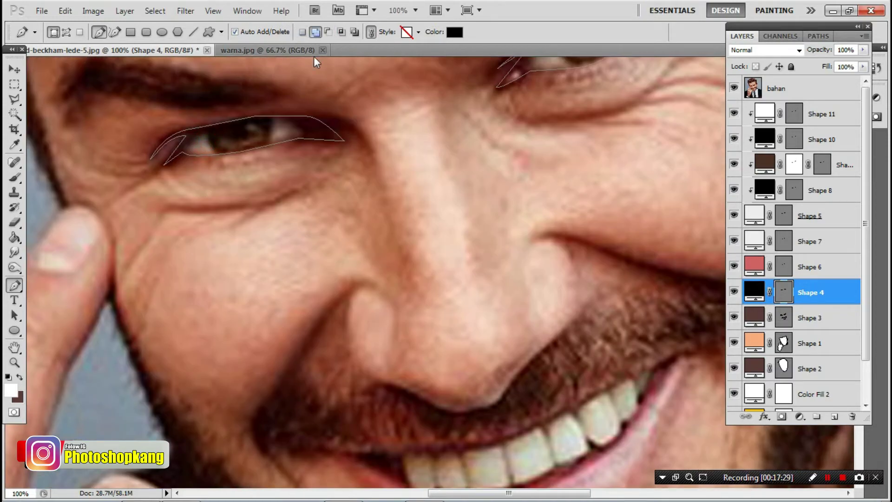
pyautogui.scroll(-4, 269, 245)
# Start the dark band below the left mouth corner, curving up the cheek and around the left nostril.
pyautogui.click(294, 391)
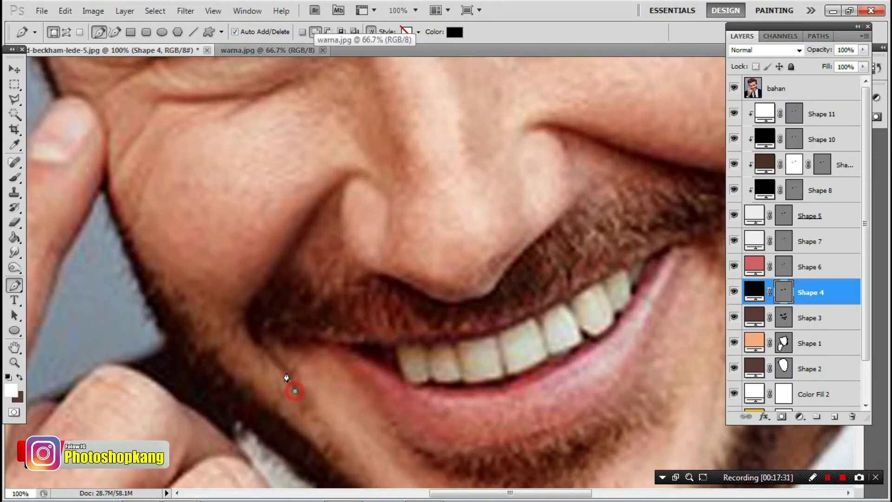
pyautogui.moveTo(248, 308); pyautogui.dragTo(259, 290)
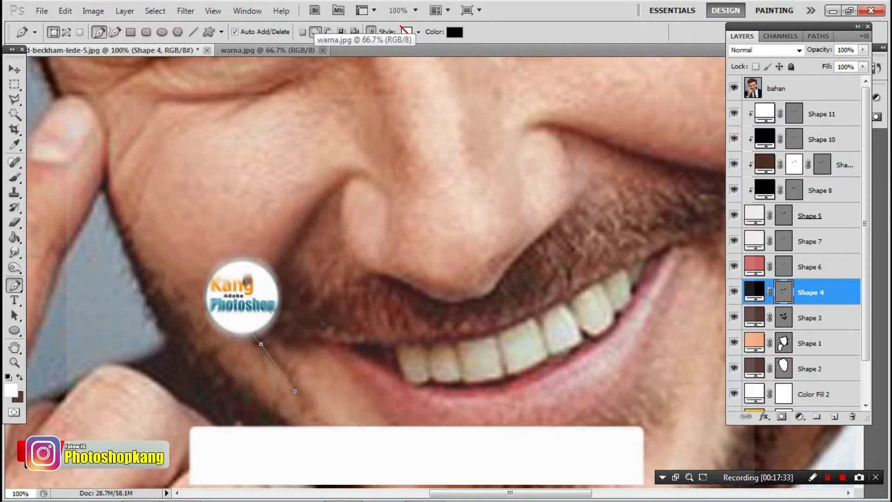
pyautogui.moveTo(344, 175); pyautogui.dragTo(366, 175)
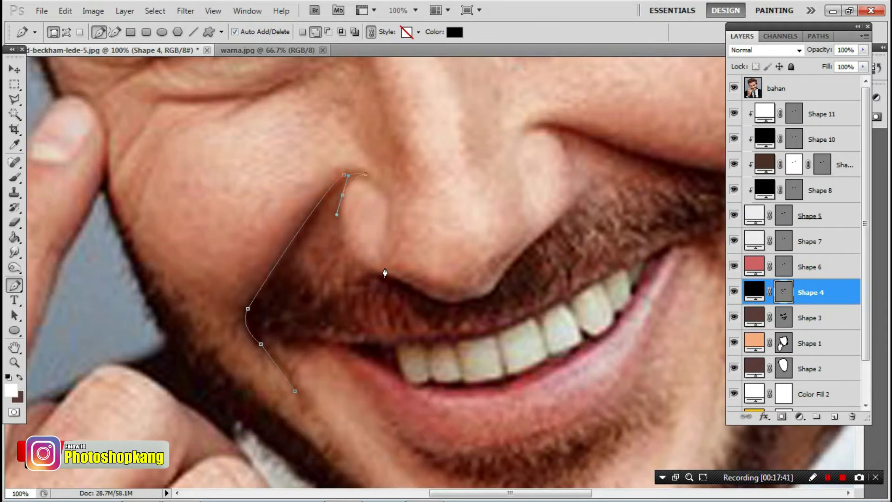
pyautogui.moveTo(383, 270); pyautogui.dragTo(429, 275)
pyautogui.moveTo(454, 304); pyautogui.dragTo(477, 304)
pyautogui.moveTo(512, 261); pyautogui.dragTo(527, 238)
# Correct the point under the nose and curve the band up around the right nostril.
pyautogui.hotkey('ctrl', 'z')
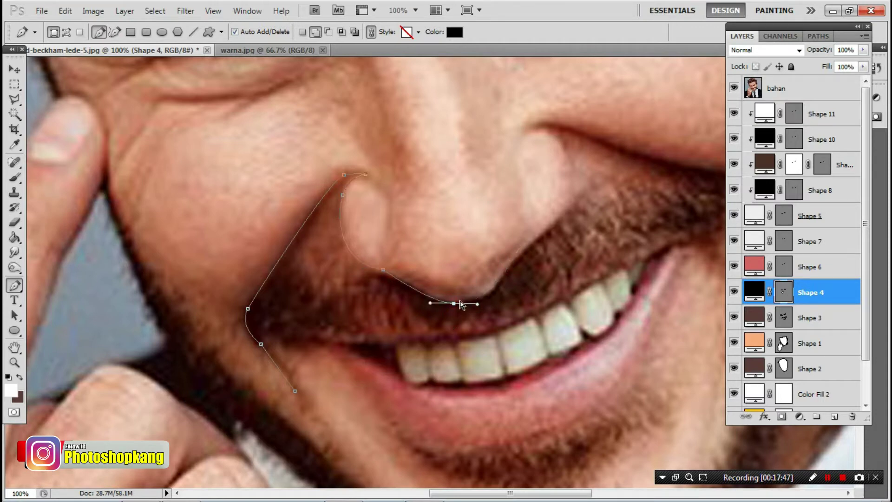
pyautogui.click(456, 306)
pyautogui.moveTo(454, 304); pyautogui.dragTo(501, 278)
pyautogui.keyDown('alt'); pyautogui.click(453, 301); pyautogui.keyUp('alt')
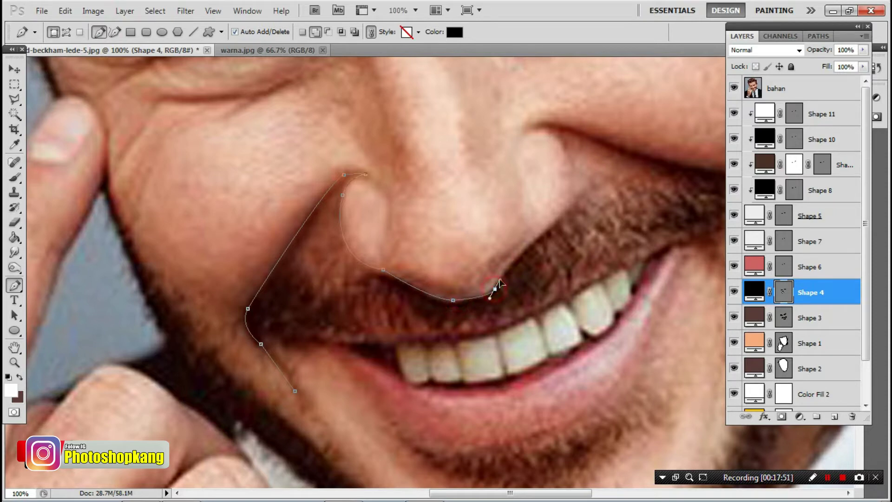
pyautogui.moveTo(543, 232); pyautogui.dragTo(568, 218)
pyautogui.moveTo(539, 141); pyautogui.dragTo(511, 130)
pyautogui.hotkey('ctrl', 'z')
# Carry the band over the right nostril, along the smile crease and down the right cheek.
pyautogui.moveTo(575, 171)
pyautogui.mouseDown()
pyautogui.moveTo(572, 142)
pyautogui.moveTo(513, 139)
pyautogui.moveTo(562, 124)
pyautogui.mouseUp()
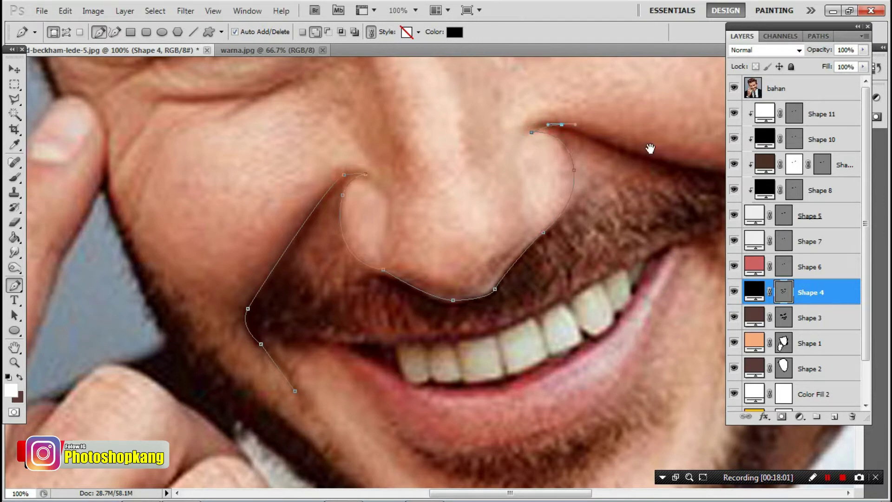
pyautogui.moveTo(627, 151); pyautogui.dragTo(524, 183)
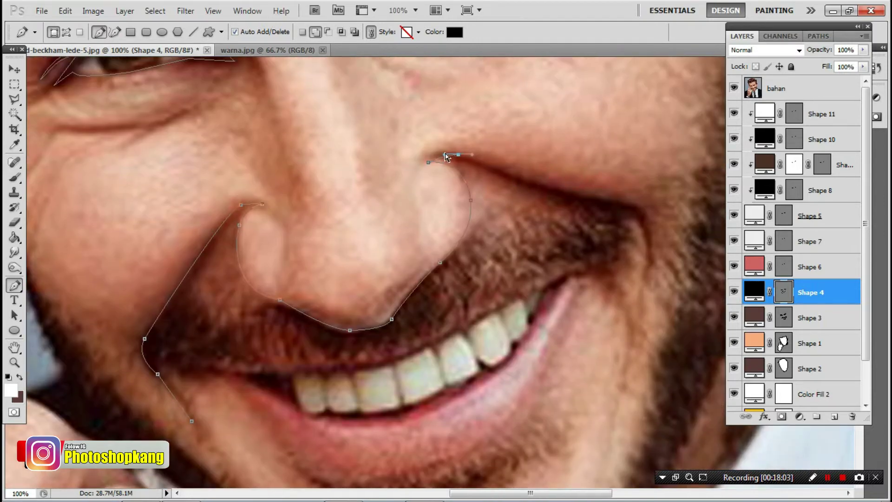
pyautogui.moveTo(445, 156); pyautogui.dragTo(476, 160)
pyautogui.click(526, 179)
pyautogui.moveTo(588, 195); pyautogui.dragTo(605, 196)
pyautogui.click(642, 207)
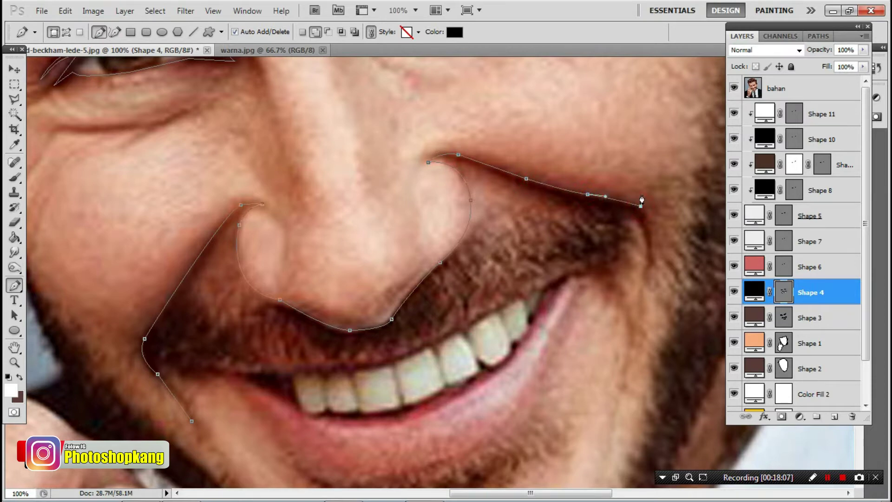
pyautogui.moveTo(646, 282); pyautogui.dragTo(633, 327)
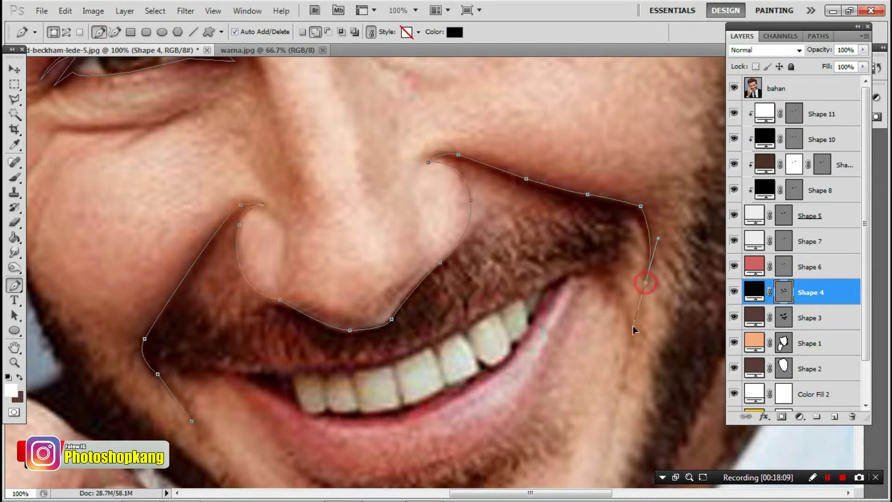
# Trace the band's inner edge back along the crease and around the right nostril with corner points.
pyautogui.click(633, 217)
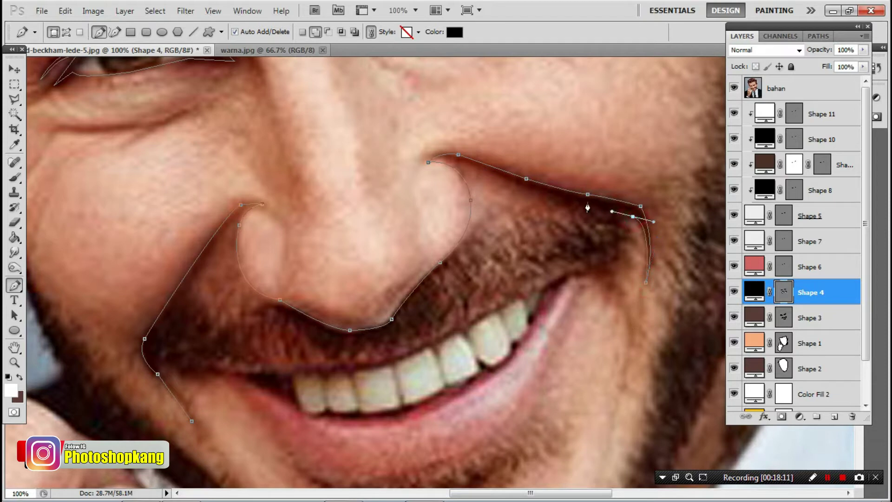
pyautogui.click(584, 202)
pyautogui.moveTo(482, 172); pyautogui.dragTo(471, 169)
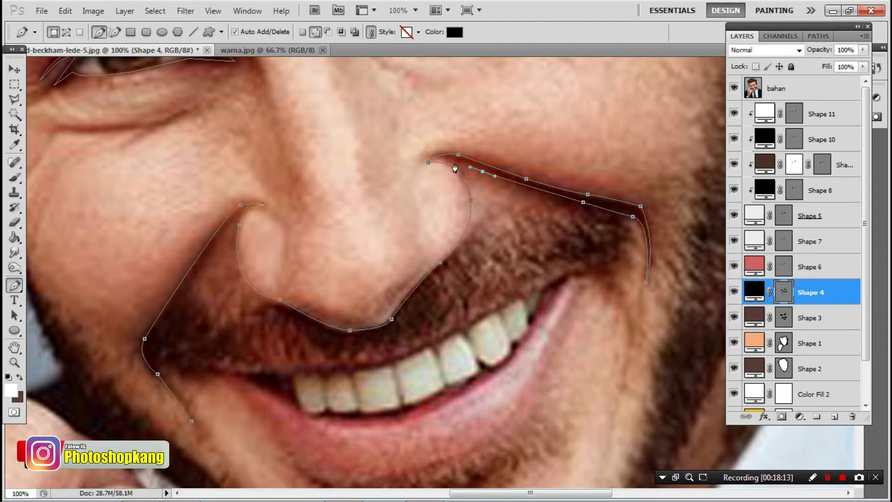
pyautogui.moveTo(438, 272); pyautogui.dragTo(365, 340)
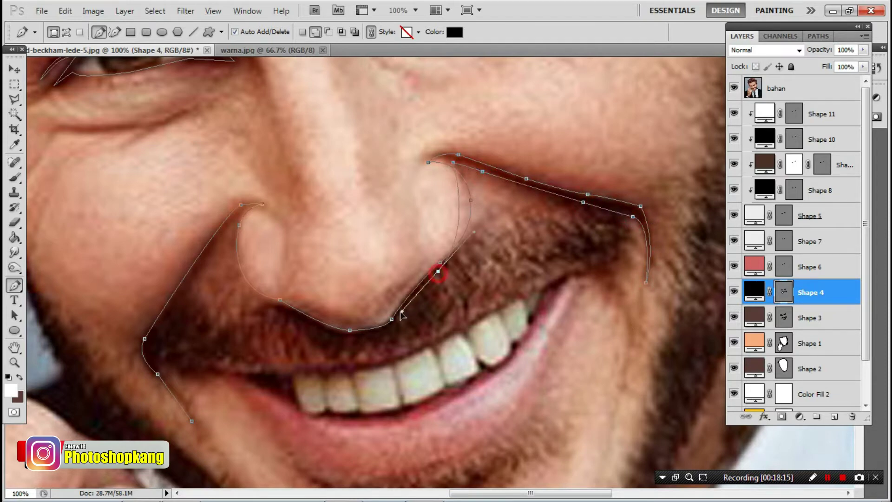
pyautogui.keyDown('alt'); pyautogui.click(438, 271); pyautogui.keyUp('alt')
pyautogui.moveTo(393, 326); pyautogui.dragTo(382, 345)
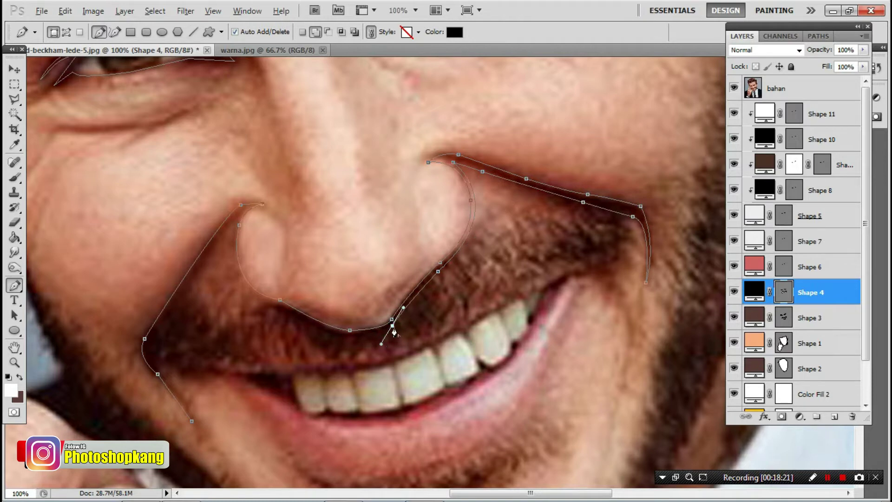
pyautogui.keyDown('alt'); pyautogui.click(393, 326); pyautogui.keyUp('alt')
# Finish the inner edge around the left nostril and down the cheek, closing the band shape.
pyautogui.moveTo(325, 330); pyautogui.dragTo(283, 317)
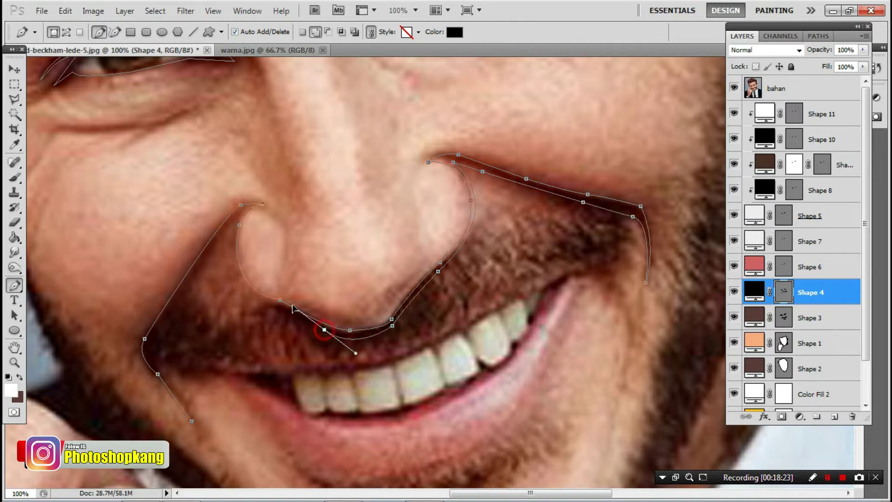
pyautogui.keyDown('alt'); pyautogui.click(324, 329); pyautogui.keyUp('alt')
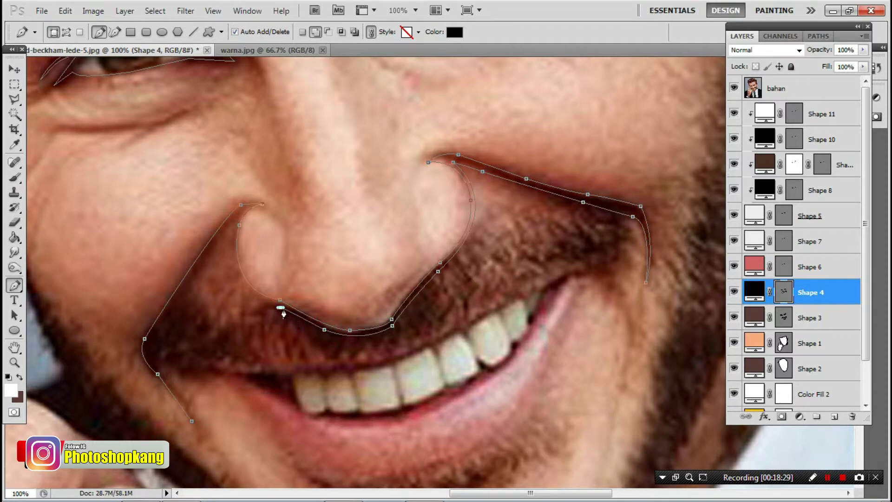
pyautogui.moveTo(237, 218); pyautogui.dragTo(263, 138)
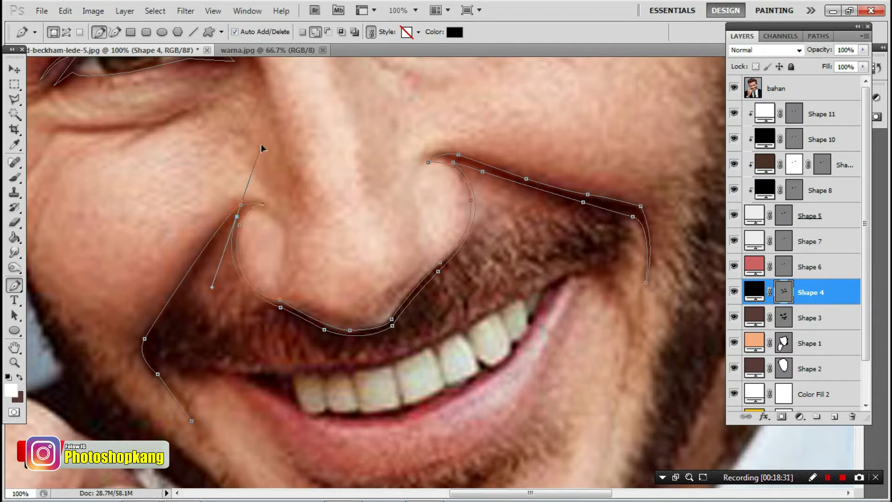
pyautogui.keyDown('alt'); pyautogui.click(239, 224); pyautogui.keyUp('alt')
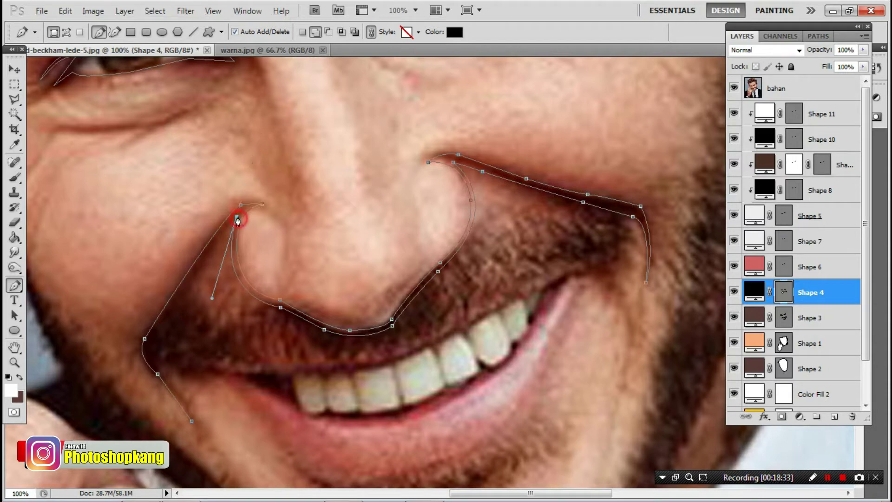
pyautogui.moveTo(152, 342); pyautogui.dragTo(143, 372)
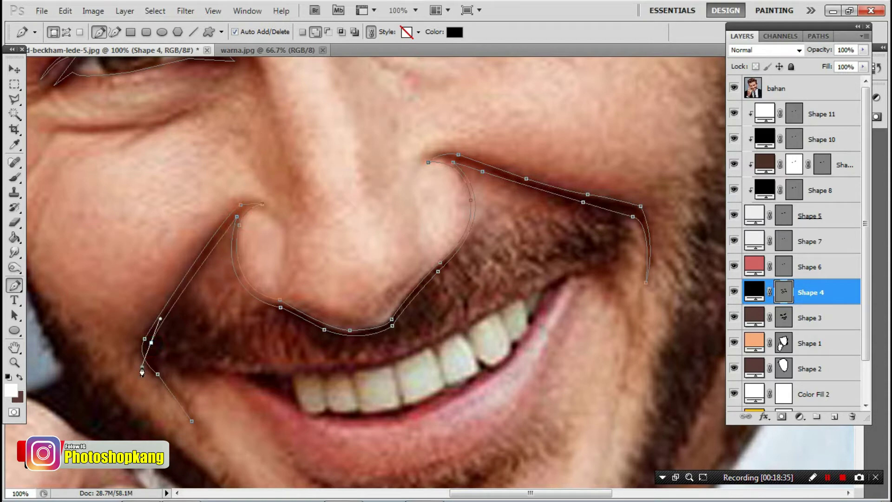
pyautogui.keyDown('alt'); pyautogui.click(152, 344); pyautogui.keyUp('alt')
pyautogui.moveTo(157, 367); pyautogui.dragTo(165, 379)
pyautogui.press('Return')
# Centre the view on the mouth and begin an outline at the left mouth corner.
pyautogui.moveTo(314, 327)
pyautogui.mouseDown()
pyautogui.moveTo(342, 309)
pyautogui.moveTo(325, 265)
pyautogui.moveTo(326, 338)
pyautogui.mouseUp()
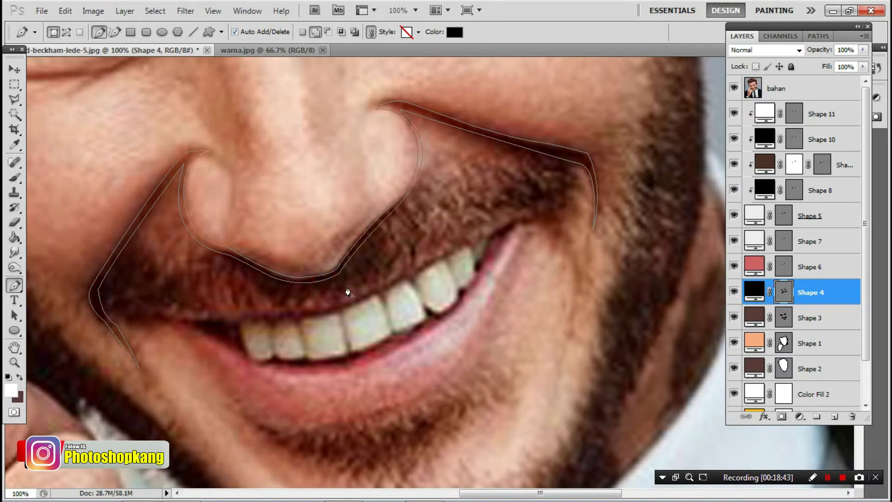
pyautogui.moveTo(348, 292); pyautogui.dragTo(331, 318)
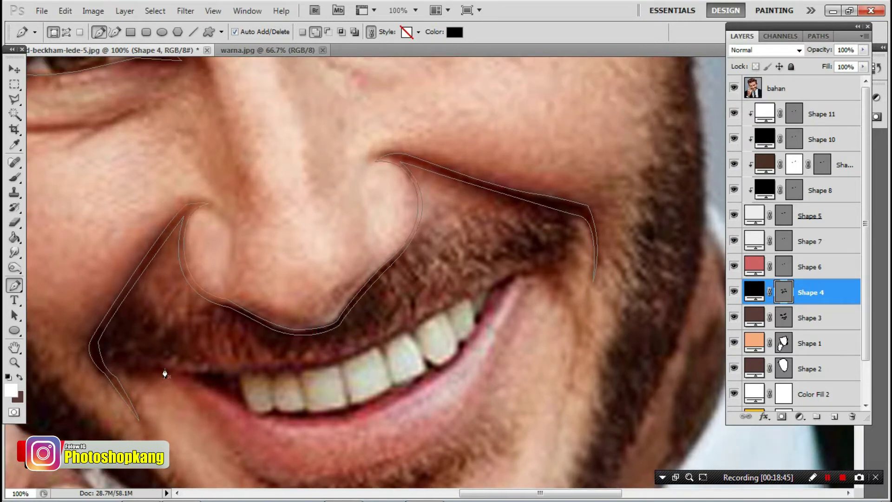
pyautogui.click(150, 367)
pyautogui.moveTo(217, 371)
pyautogui.mouseDown()
pyautogui.moveTo(240, 371)
pyautogui.moveTo(256, 338)
pyautogui.mouseUp()
# Trace the mouth outline along the top of the upper teeth toward the right corner.
pyautogui.scroll(1, 263, 329)
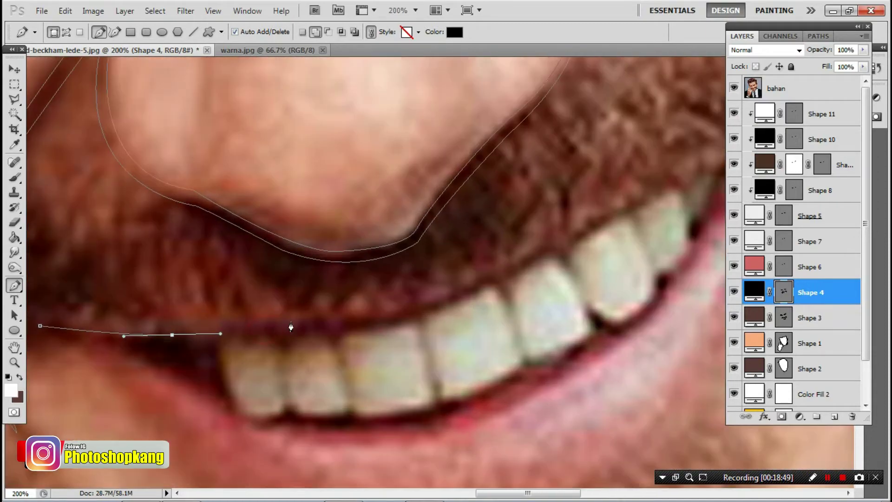
pyautogui.click(276, 331)
pyautogui.hotkey('ctrl', 'z')
pyautogui.click(300, 329)
pyautogui.moveTo(418, 310)
pyautogui.mouseDown()
pyautogui.moveTo(281, 406)
pyautogui.moveTo(317, 388)
pyautogui.mouseUp()
pyautogui.click(371, 360)
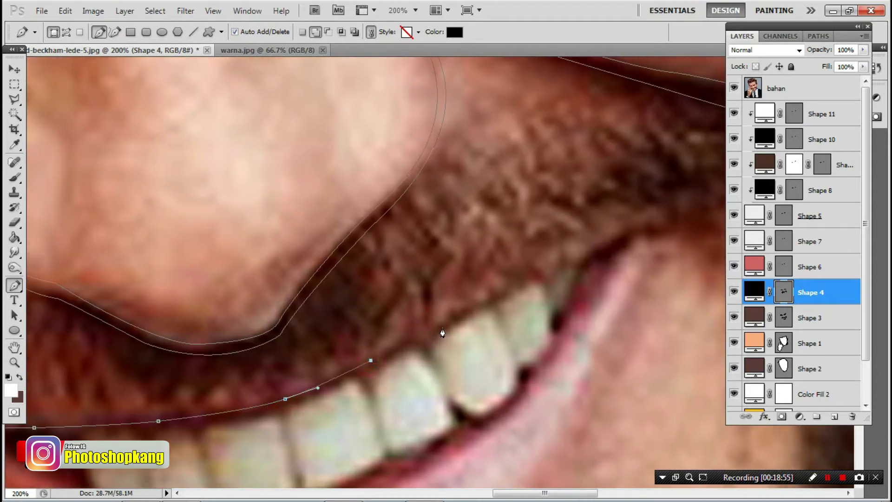
pyautogui.click(444, 327)
pyautogui.click(511, 287)
pyautogui.click(646, 223)
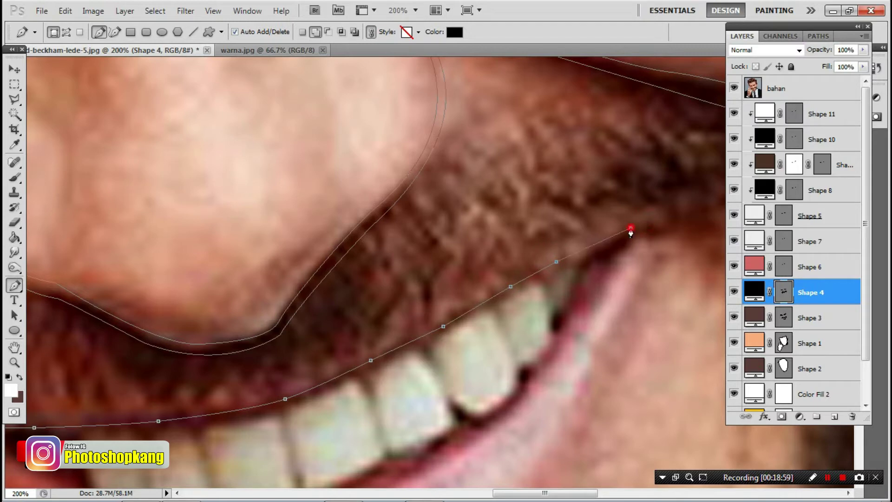
# Follow the lower lip from the right mouth corner back to the start, close it, and zoom out.
pyautogui.scroll(-3, 631, 232)
pyautogui.click(582, 120)
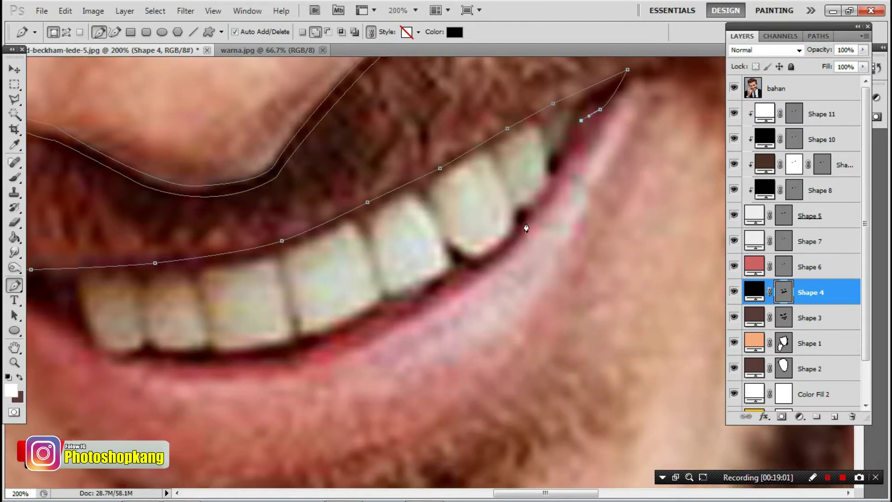
pyautogui.moveTo(437, 284); pyautogui.dragTo(508, 242)
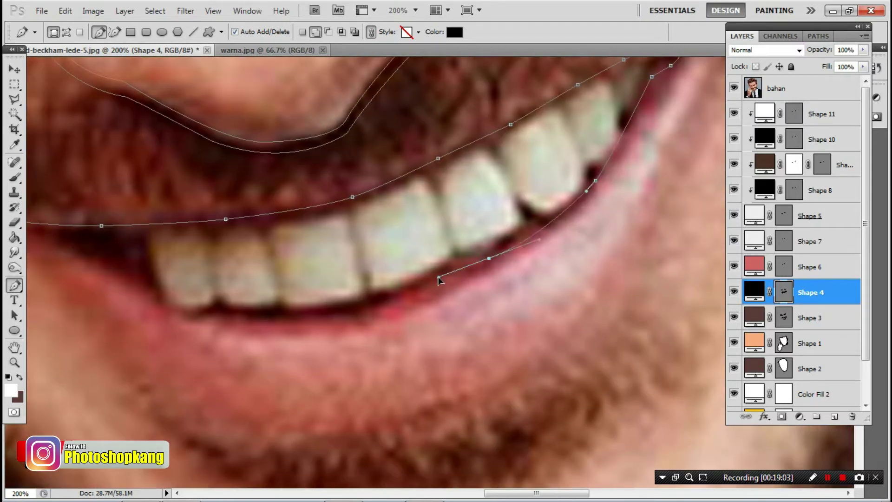
pyautogui.moveTo(315, 329); pyautogui.dragTo(476, 319)
pyautogui.moveTo(418, 317); pyautogui.dragTo(390, 315)
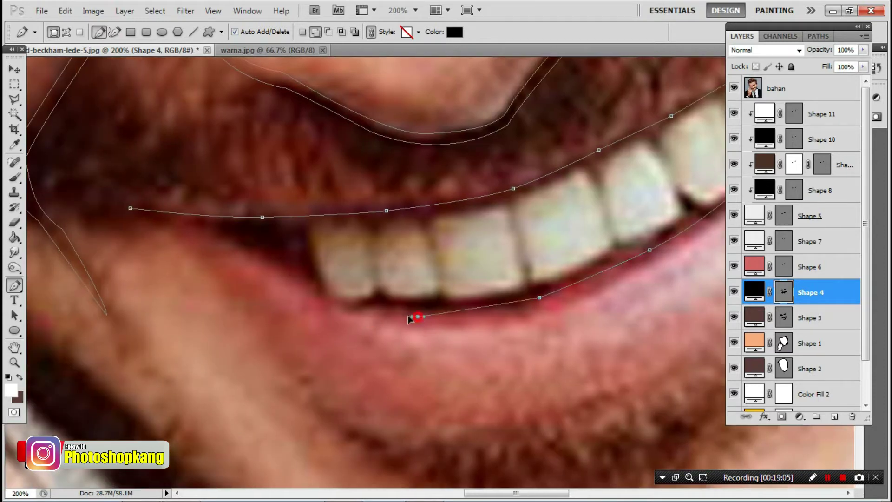
pyautogui.click(329, 298)
pyautogui.click(250, 246)
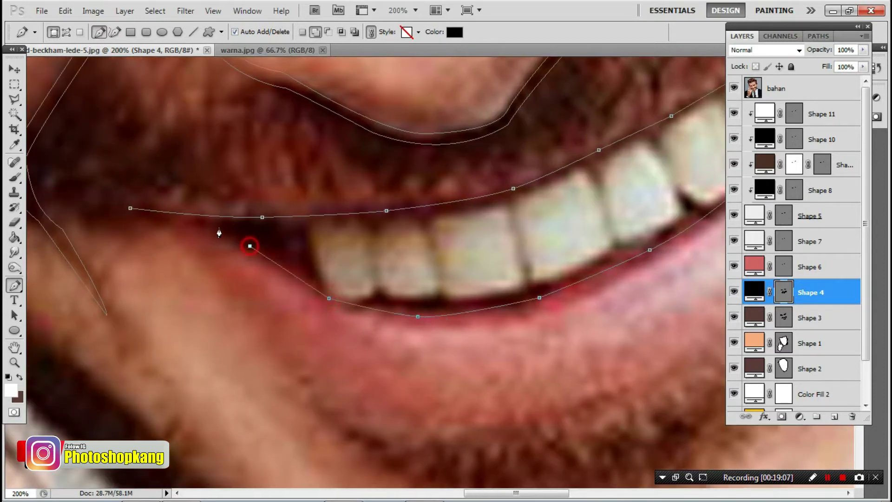
pyautogui.click(213, 225)
pyautogui.click(131, 210)
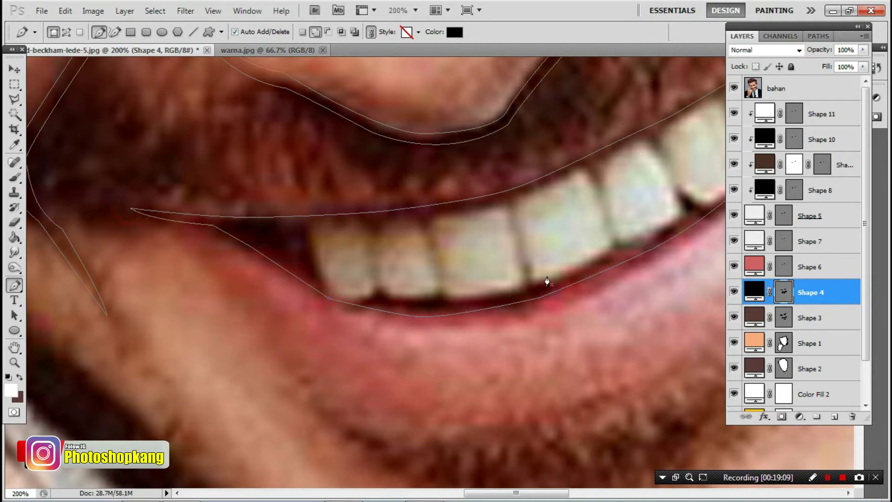
pyautogui.hotkey('ctrl', '-')
pyautogui.hotkey('ctrl', '-')
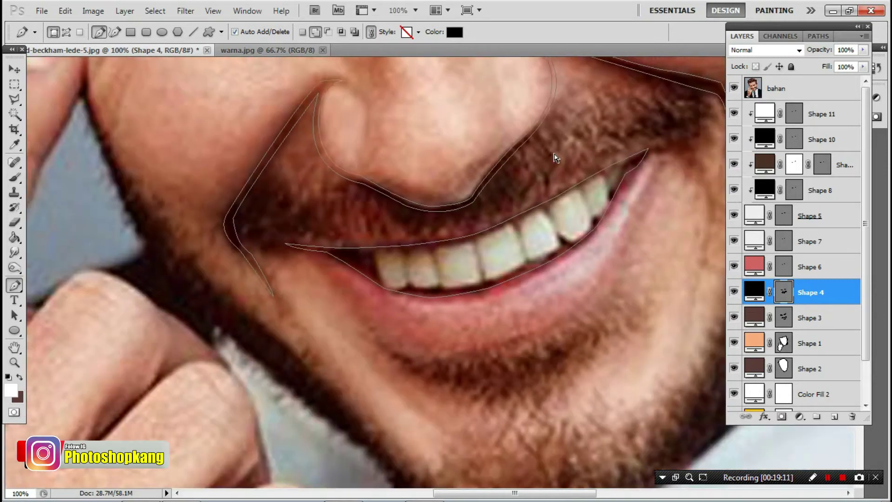
# Draw a closed curved crease shape under the left eye.
pyautogui.moveTo(340, 285); pyautogui.dragTo(295, 355)
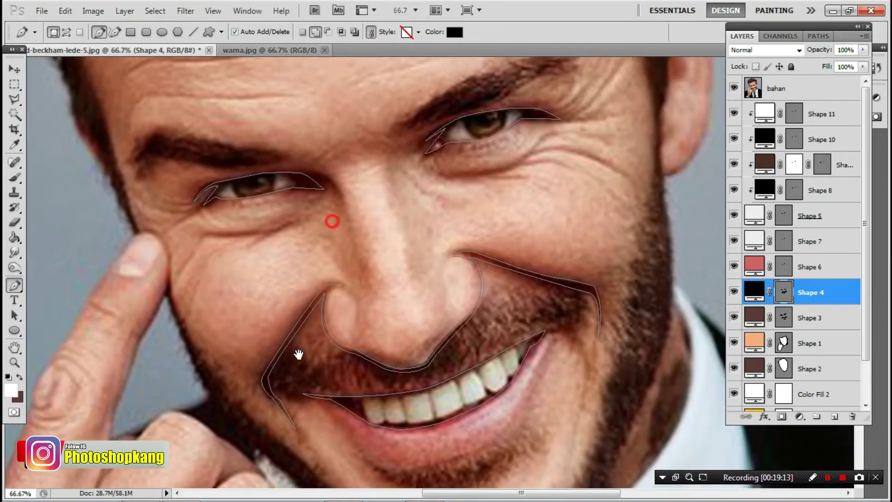
pyautogui.moveTo(299, 299); pyautogui.dragTo(218, 317)
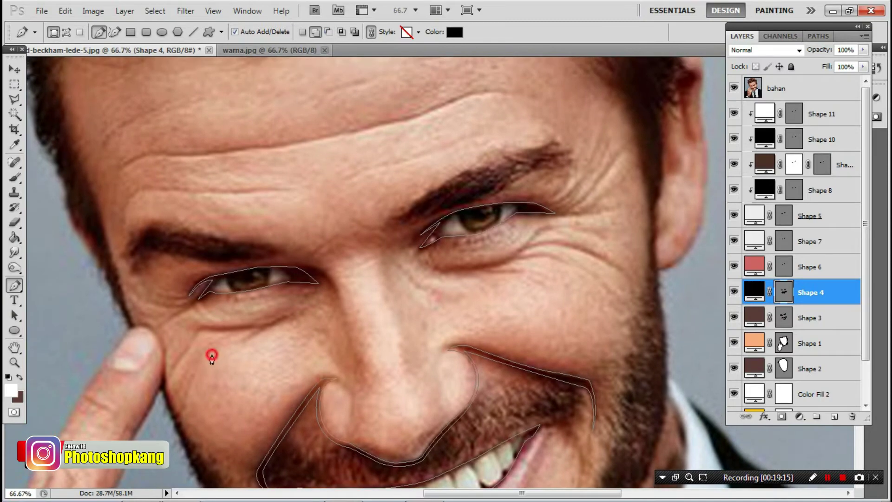
pyautogui.scroll(1, 211, 356)
pyautogui.scroll(1, 235, 334)
pyautogui.click(172, 305)
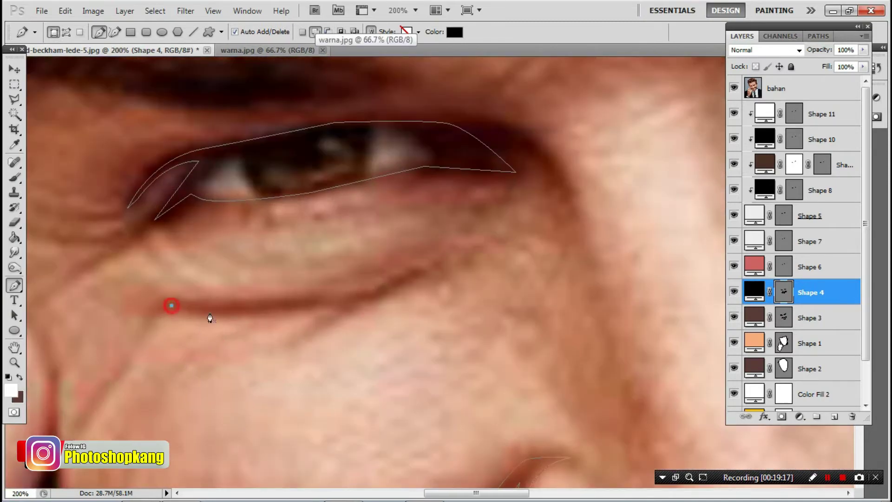
pyautogui.moveTo(307, 305); pyautogui.dragTo(348, 301)
pyautogui.click(340, 298)
pyautogui.moveTo(171, 305); pyautogui.dragTo(86, 300)
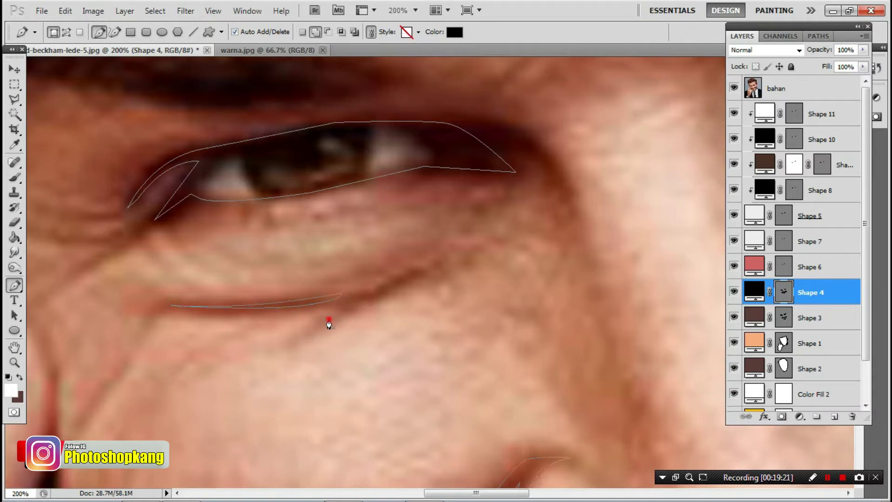
# Add a closed eye-corner crease curving down beside the nose with a sharp turn.
pyautogui.click(462, 252)
pyautogui.moveTo(316, 339)
pyautogui.mouseDown()
pyautogui.moveTo(409, 343)
pyautogui.moveTo(516, 309)
pyautogui.mouseUp()
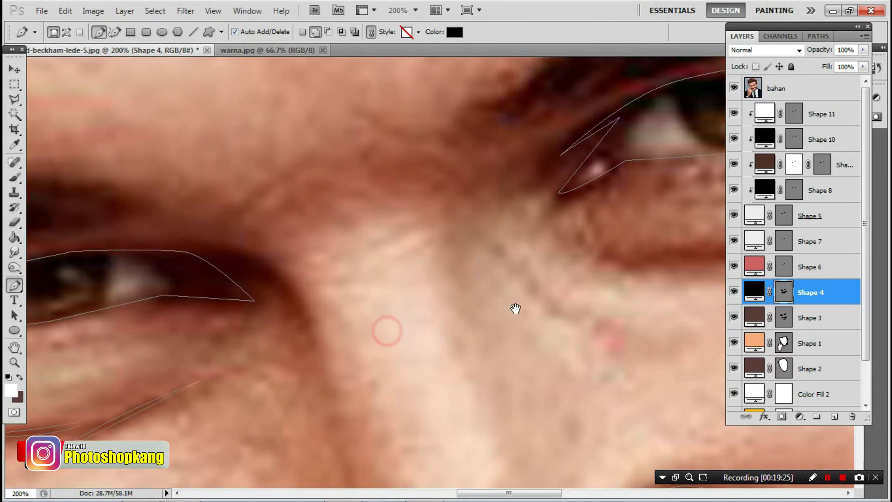
pyautogui.click(200, 246)
pyautogui.moveTo(309, 319); pyautogui.dragTo(319, 390)
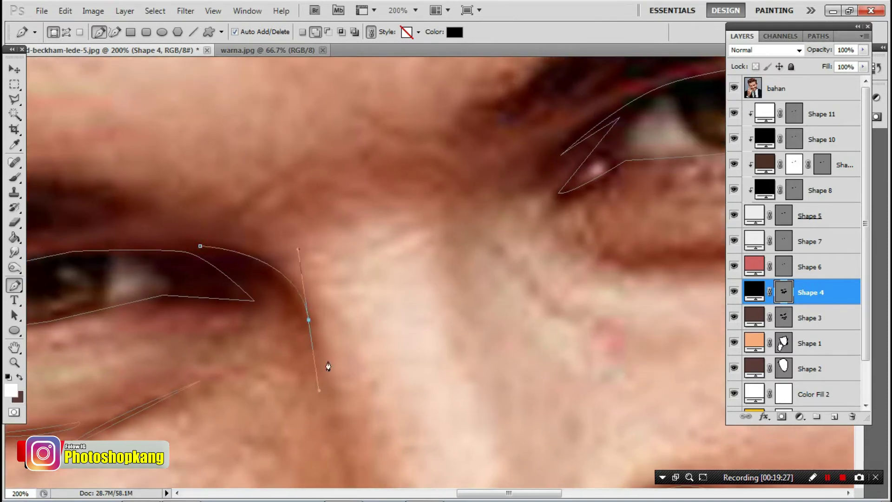
pyautogui.keyDown('alt'); pyautogui.click(309, 320); pyautogui.keyUp('alt')
pyautogui.click(200, 245)
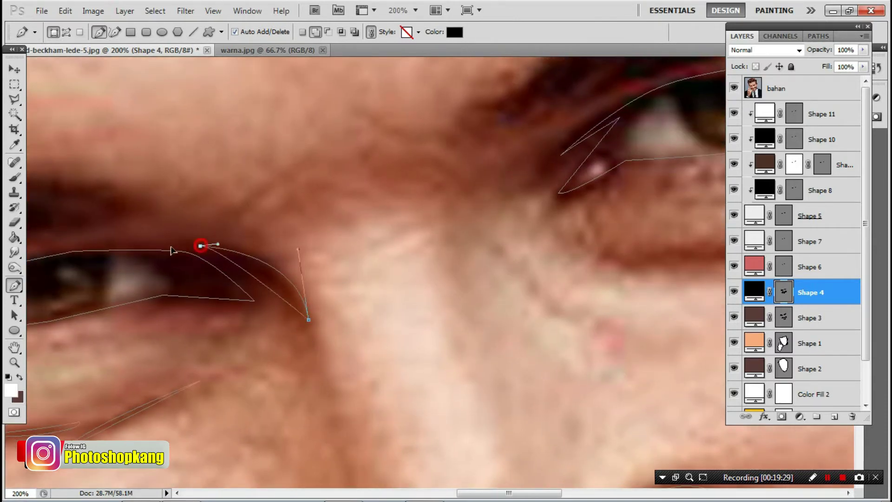
# Trace a closed crease under the other eye running toward its outer corner.
pyautogui.moveTo(483, 300); pyautogui.dragTo(306, 348)
pyautogui.moveTo(341, 324); pyautogui.dragTo(271, 355)
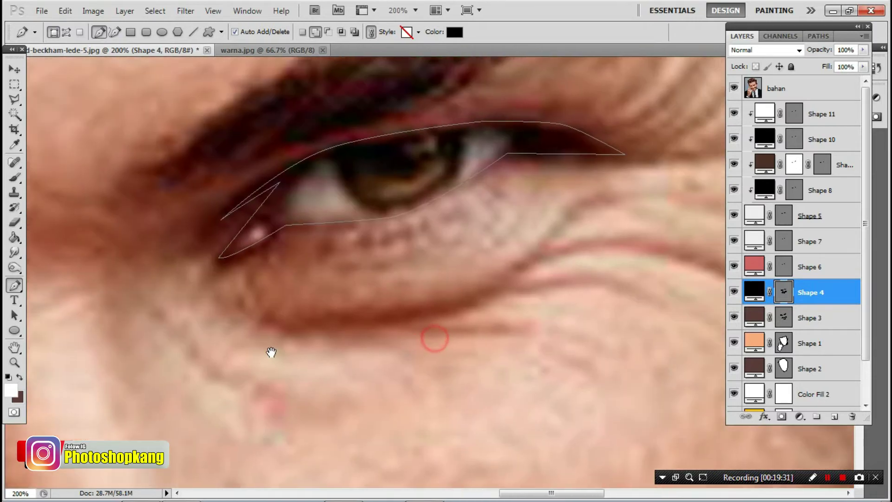
pyautogui.click(230, 347)
pyautogui.moveTo(465, 314); pyautogui.dragTo(518, 264)
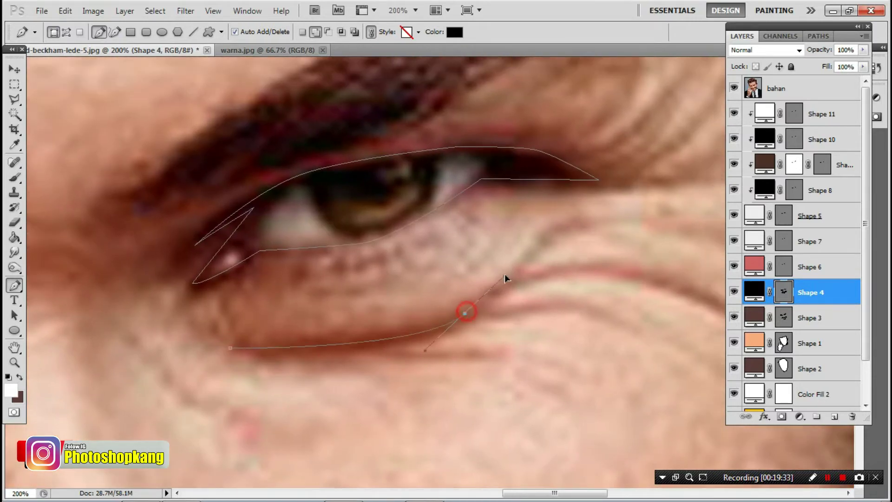
pyautogui.click(553, 225)
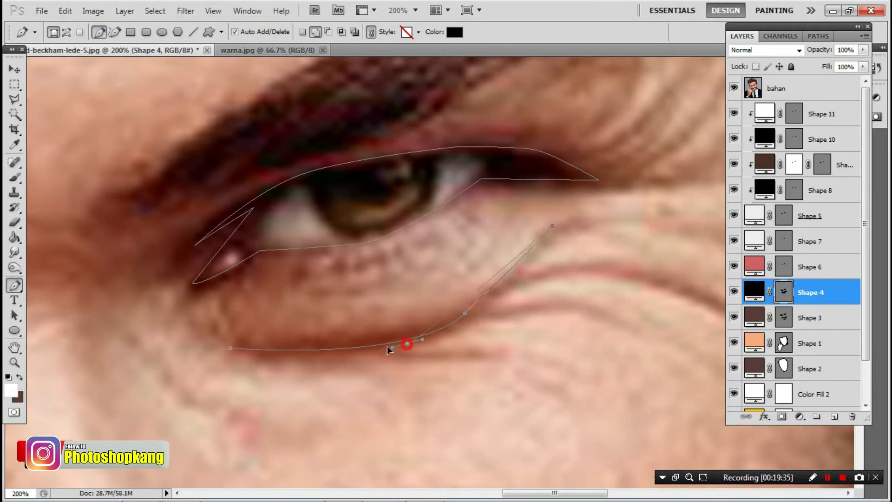
pyautogui.moveTo(407, 343); pyautogui.dragTo(336, 354)
pyautogui.click(230, 348)
# Draw a closed wrinkle along the cheek fold below the eye, with a sharp corner.
pyautogui.moveTo(485, 339); pyautogui.dragTo(285, 363)
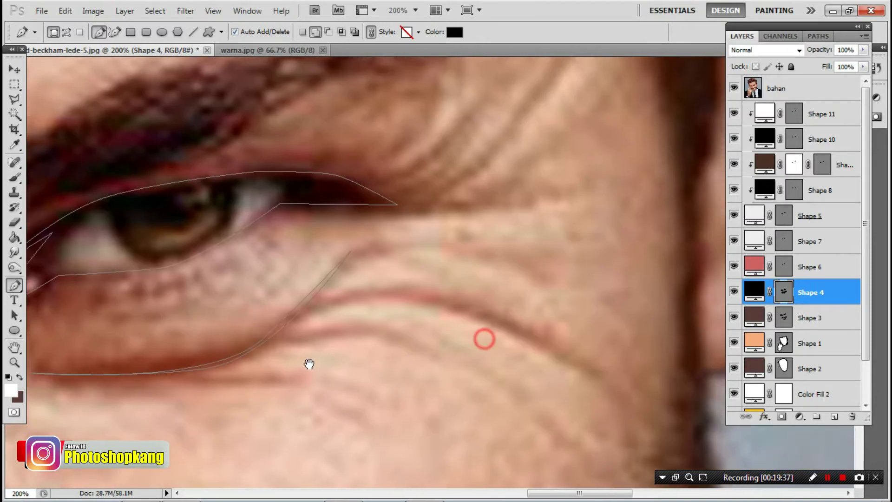
pyautogui.click(295, 317)
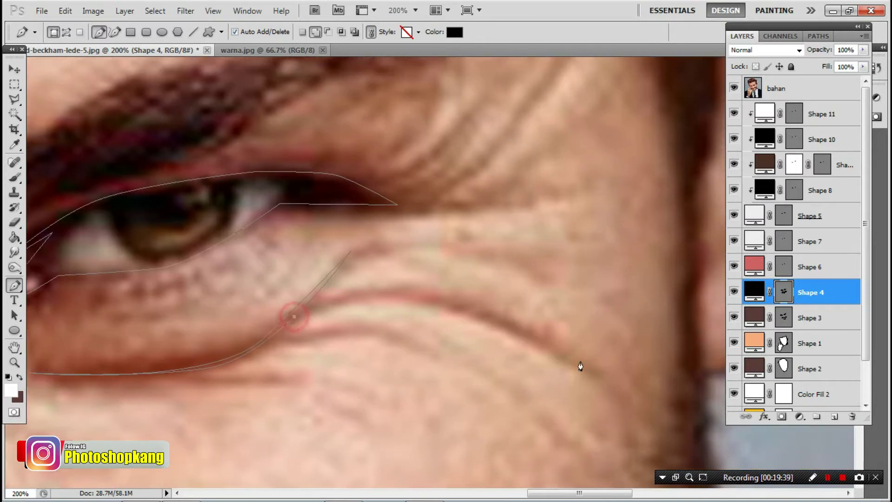
pyautogui.moveTo(550, 353); pyautogui.dragTo(650, 439)
pyautogui.keyDown('alt'); pyautogui.click(550, 354); pyautogui.keyUp('alt')
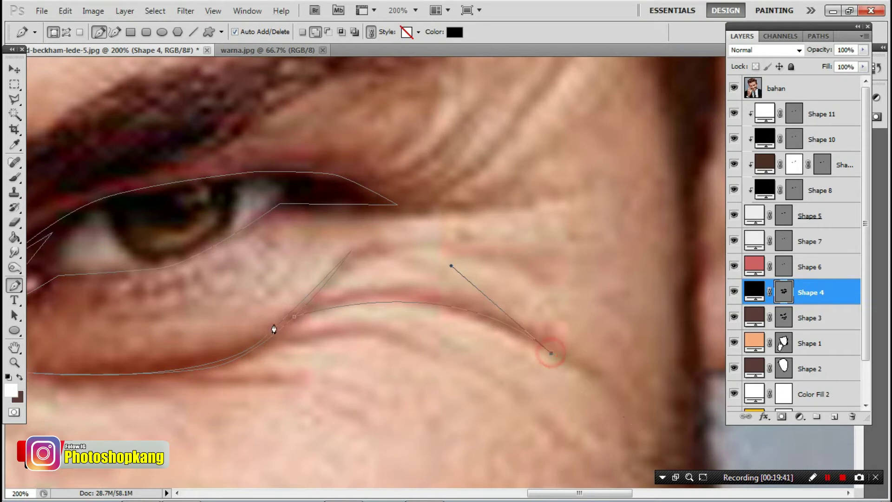
pyautogui.moveTo(295, 317); pyautogui.dragTo(133, 368)
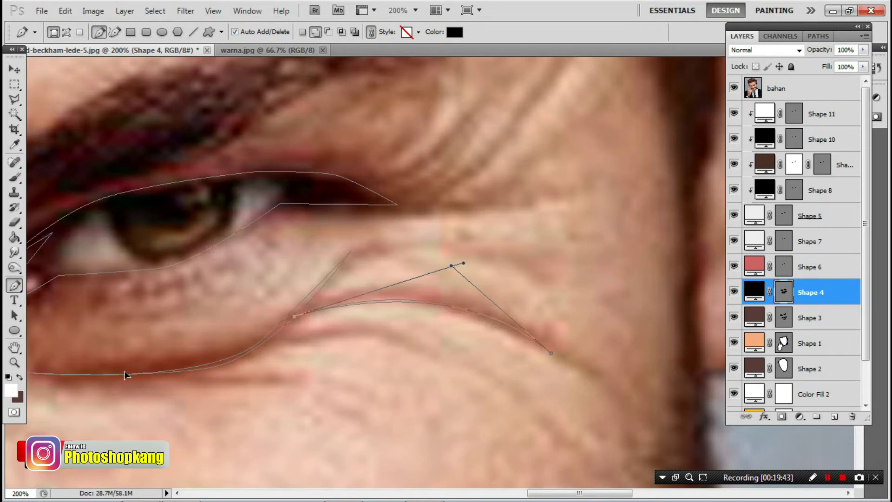
pyautogui.press('Return')
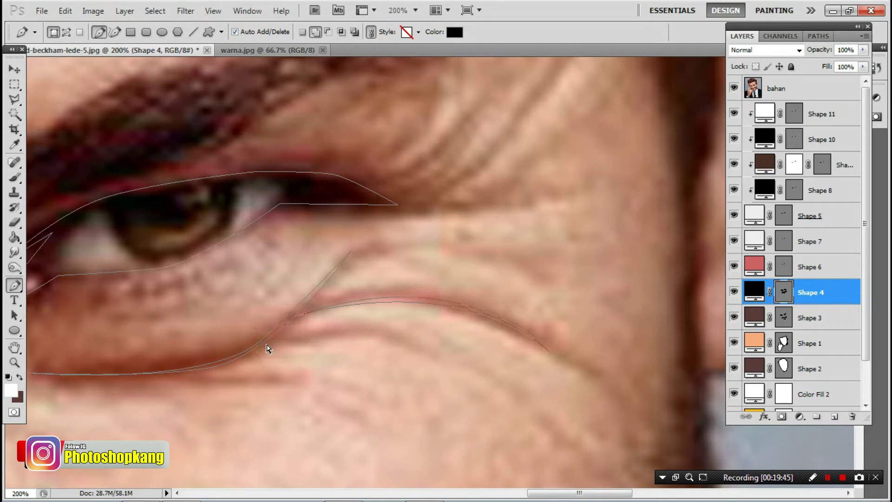
# Add another thin closed wrinkle along the fold under the eye.
pyautogui.click(258, 345)
pyautogui.moveTo(402, 342); pyautogui.dragTo(416, 359)
pyautogui.moveTo(258, 345); pyautogui.dragTo(163, 373)
pyautogui.scroll(3, 409, 334)
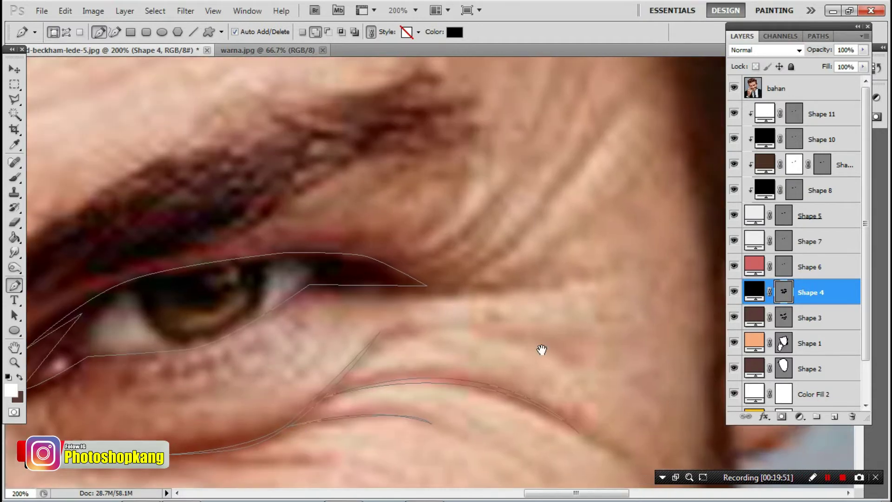
pyautogui.hscroll(2, 318, 367)
pyautogui.scroll(1, 316, 325)
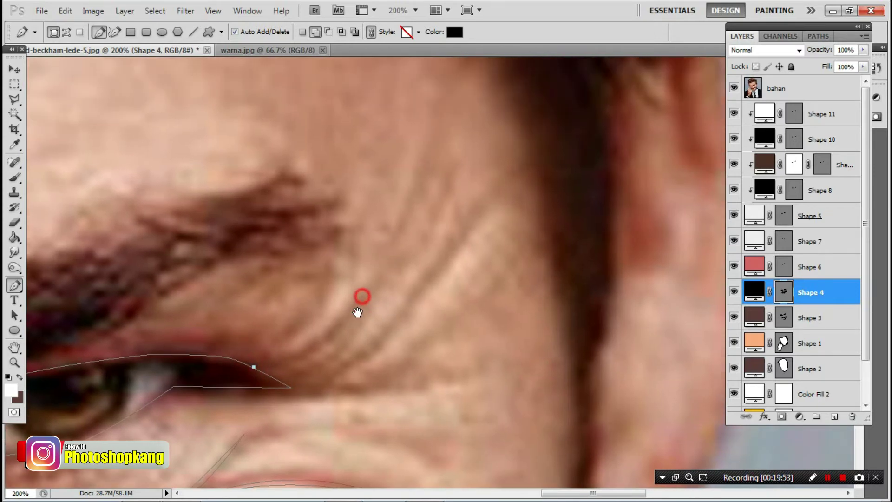
# Draw a closed crow's-foot line with a sharp tip curving up from the eye corner.
pyautogui.moveTo(373, 277); pyautogui.dragTo(408, 209)
pyautogui.keyDown('alt'); pyautogui.click(373, 276); pyautogui.keyUp('alt')
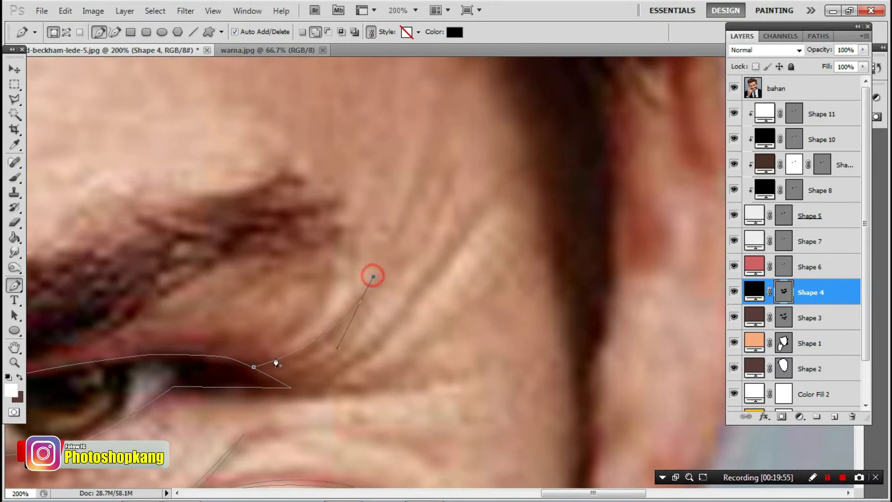
pyautogui.moveTo(254, 367); pyautogui.dragTo(203, 370)
pyautogui.keyDown('ctrl'); pyautogui.click(185, 367); pyautogui.keyUp('ctrl')
# Add a second thin crow's-foot line from the eye corner, then zoom out to the whole photo.
pyautogui.click(473, 216)
pyautogui.click(351, 366)
pyautogui.moveTo(324, 382); pyautogui.dragTo(318, 389)
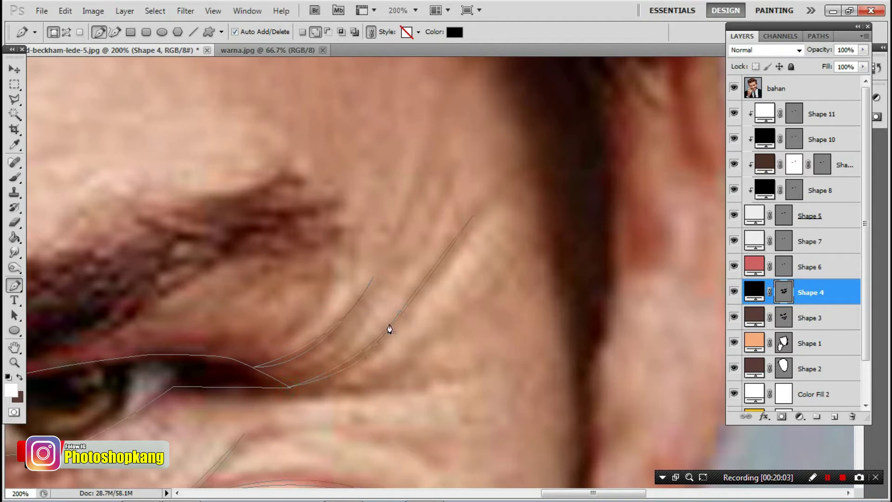
pyautogui.scroll(-4, 389, 329)
pyautogui.moveTo(431, 298); pyautogui.dragTo(452, 293)
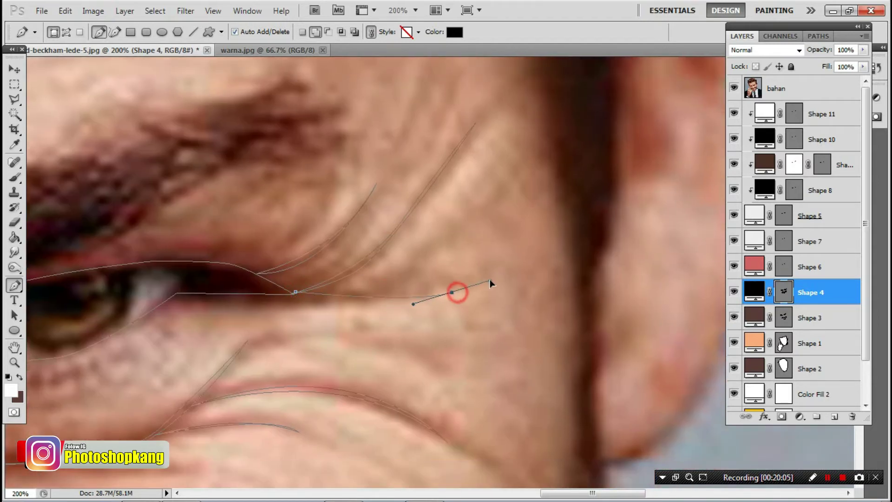
pyautogui.click(297, 293)
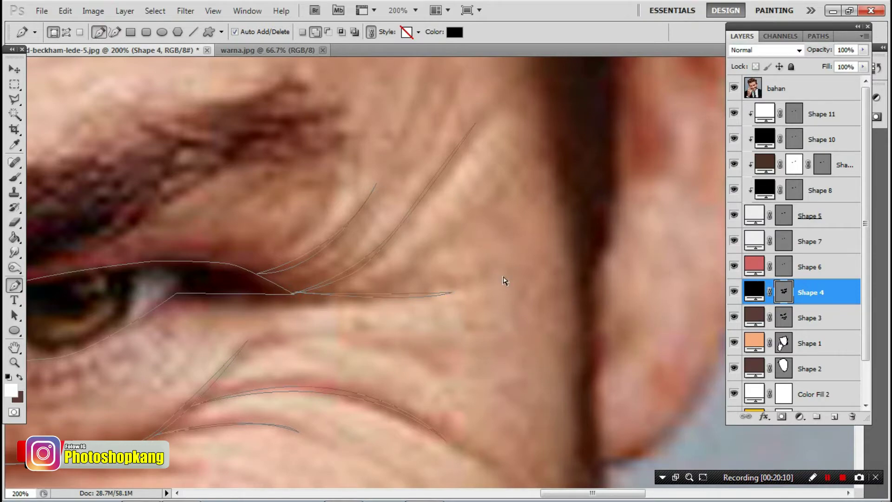
pyautogui.hotkey('ctrl', '0')
# Zoom in and add another closed crow's-foot line at the eye's outer corner.
pyautogui.keyDown('ctrl'); pyautogui.click(501, 211); pyautogui.keyUp('ctrl')
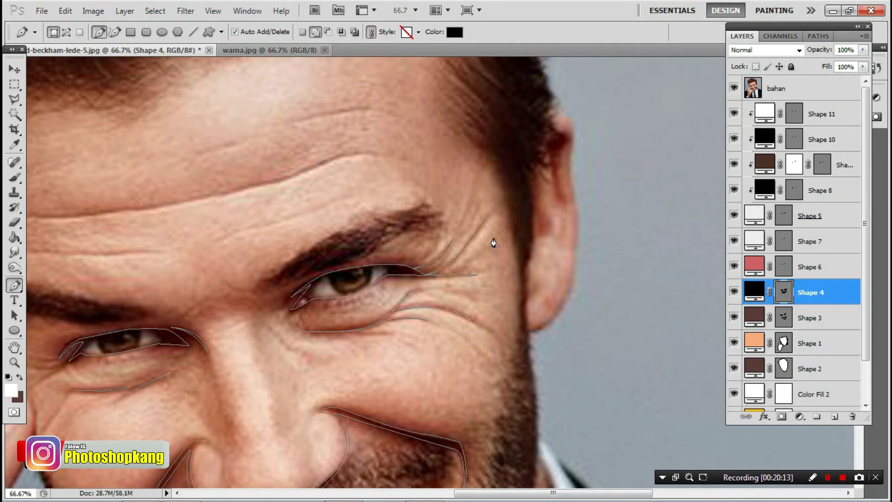
pyautogui.click(494, 238)
pyautogui.click(442, 280)
pyautogui.moveTo(493, 238); pyautogui.dragTo(519, 209)
pyautogui.moveTo(208, 225); pyautogui.dragTo(306, 266)
# Trace the upper edge of the long forehead wrinkle to a sharp right end.
pyautogui.click(96, 269)
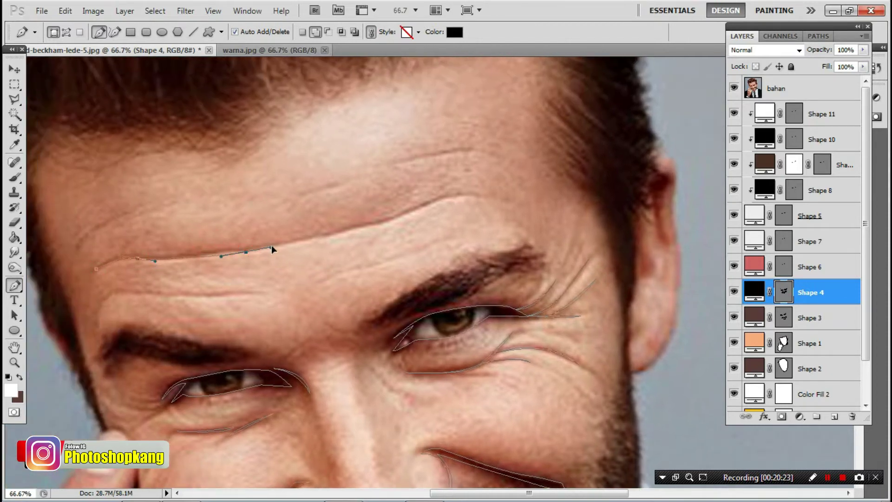
pyautogui.click(360, 227)
pyautogui.click(476, 196)
pyautogui.moveTo(426, 200); pyautogui.dragTo(395, 209)
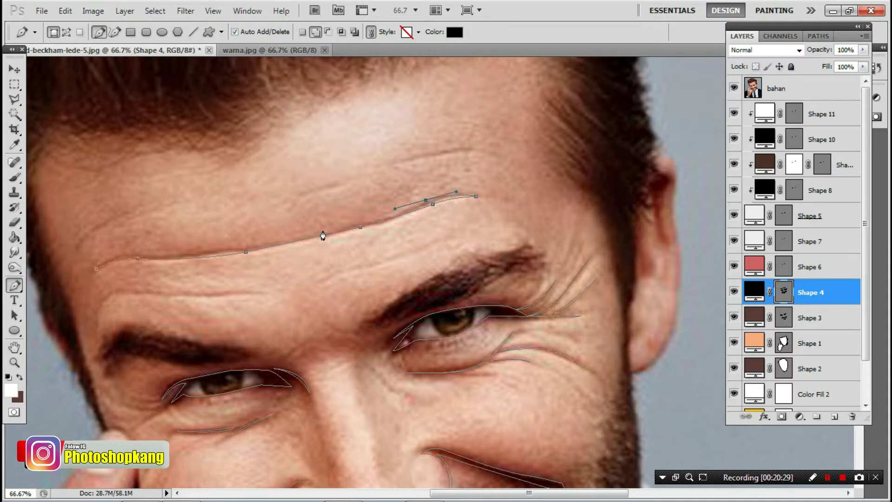
pyautogui.keyDown('ctrl'); pyautogui.click(409, 206); pyautogui.keyUp('ctrl')
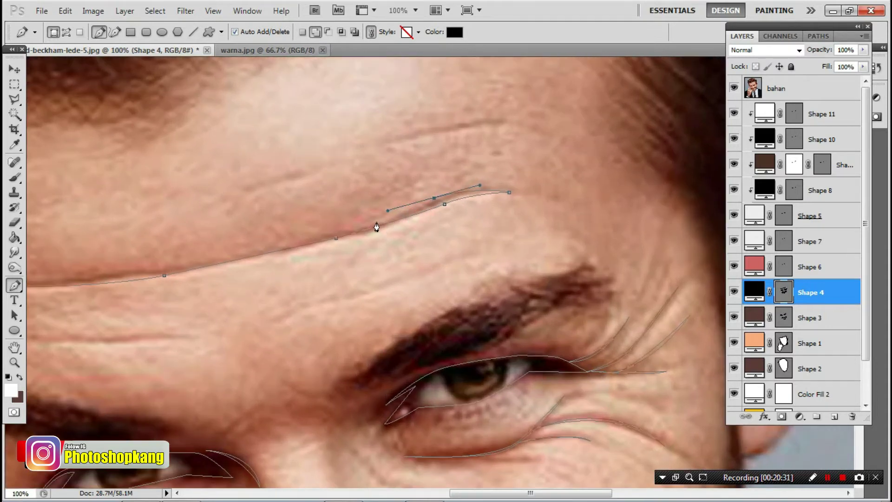
pyautogui.keyDown('alt'); pyautogui.click(435, 198); pyautogui.keyUp('alt')
# Complete the forehead wrinkle's return edge back to its left end and deselect it.
pyautogui.moveTo(329, 237); pyautogui.dragTo(297, 241)
pyautogui.click(161, 274)
pyautogui.moveTo(161, 273); pyautogui.dragTo(504, 233)
pyautogui.click(442, 236)
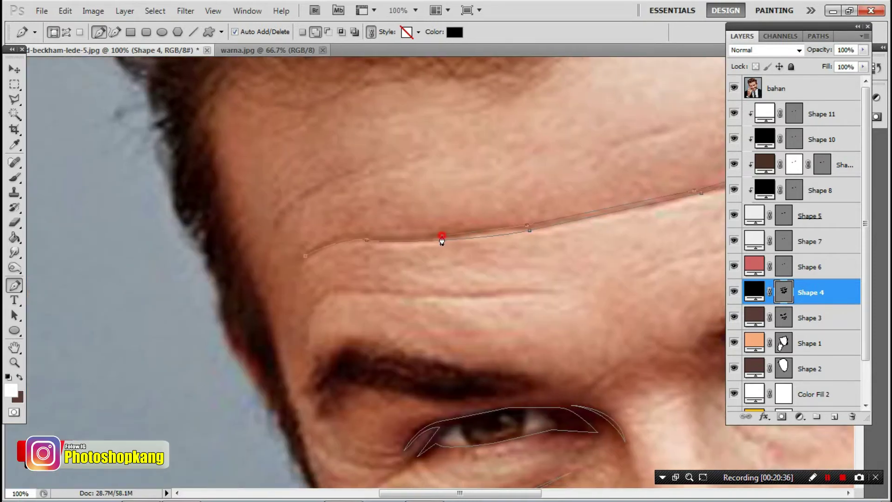
pyautogui.keyDown('ctrl'); pyautogui.click(367, 239); pyautogui.keyUp('ctrl')
pyautogui.moveTo(358, 181); pyautogui.dragTo(286, 243)
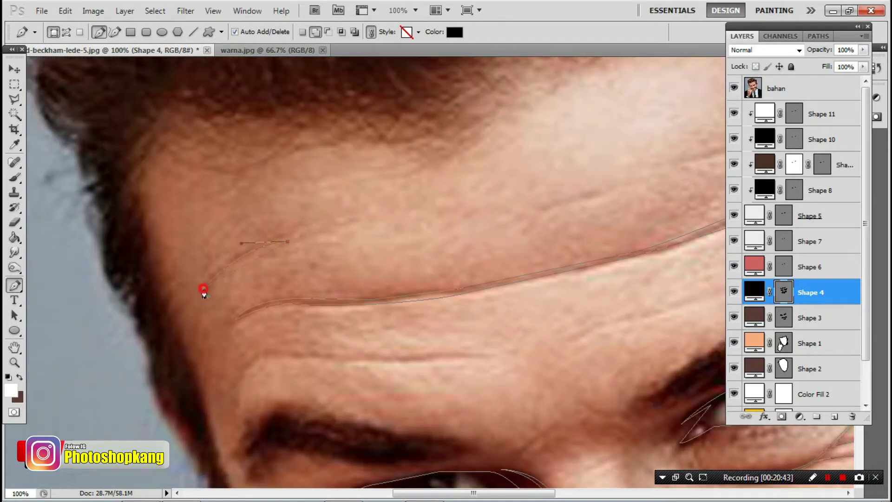
pyautogui.keyDown('ctrl'); pyautogui.click(186, 322); pyautogui.keyUp('ctrl')
# Draw a second wrinkle curving from the temple across the forehead above the eyebrow.
pyautogui.moveTo(281, 351); pyautogui.dragTo(320, 358)
pyautogui.click(466, 357)
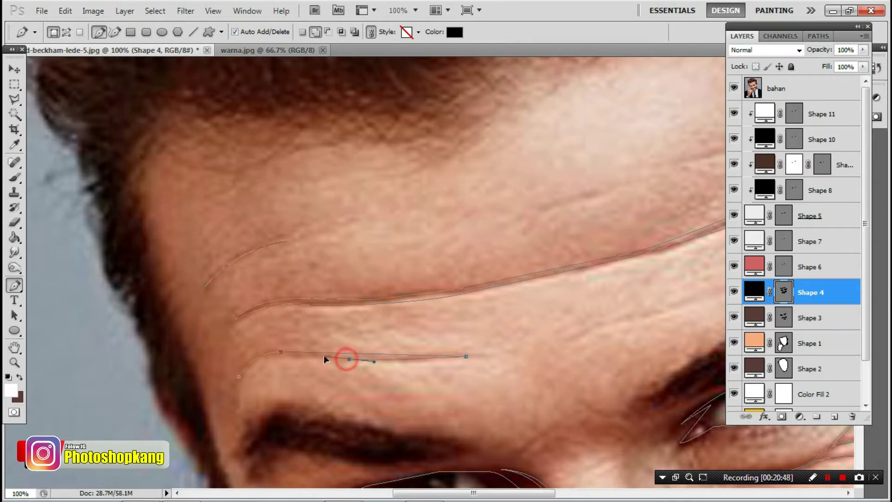
pyautogui.keyDown('ctrl'); pyautogui.click(224, 395); pyautogui.keyUp('ctrl')
pyautogui.moveTo(592, 353); pyautogui.dragTo(232, 359)
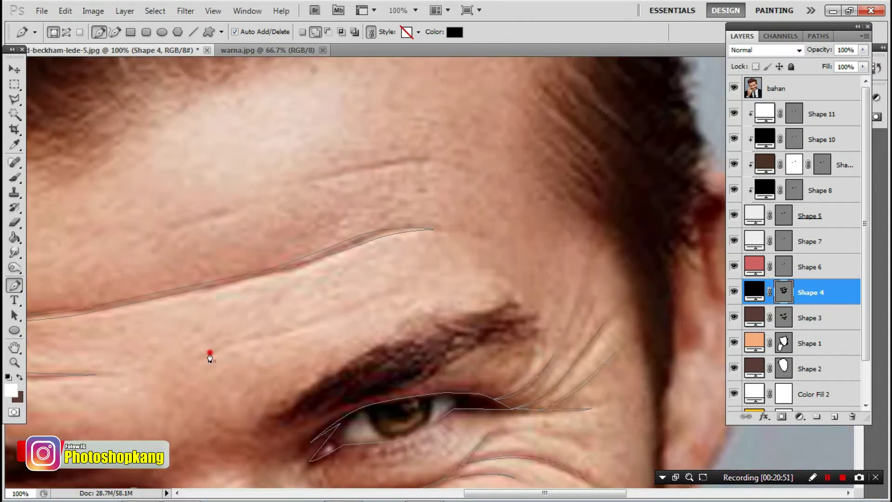
# Add a closed crease above the eyebrow, then pan toward the nose and mouth.
pyautogui.click(210, 352)
pyautogui.click(297, 324)
pyautogui.click(376, 293)
pyautogui.click(209, 352)
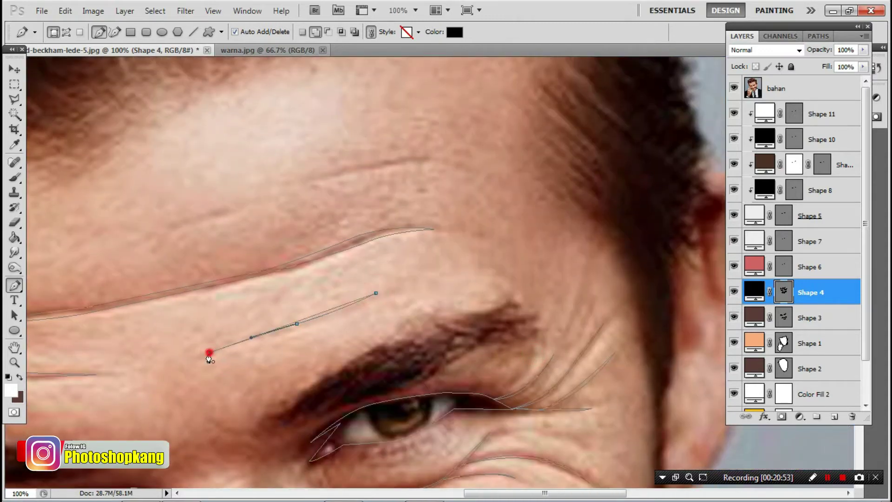
pyautogui.keyDown('ctrl'); pyautogui.click(113, 373); pyautogui.keyUp('ctrl')
pyautogui.moveTo(525, 358); pyautogui.dragTo(331, 200)
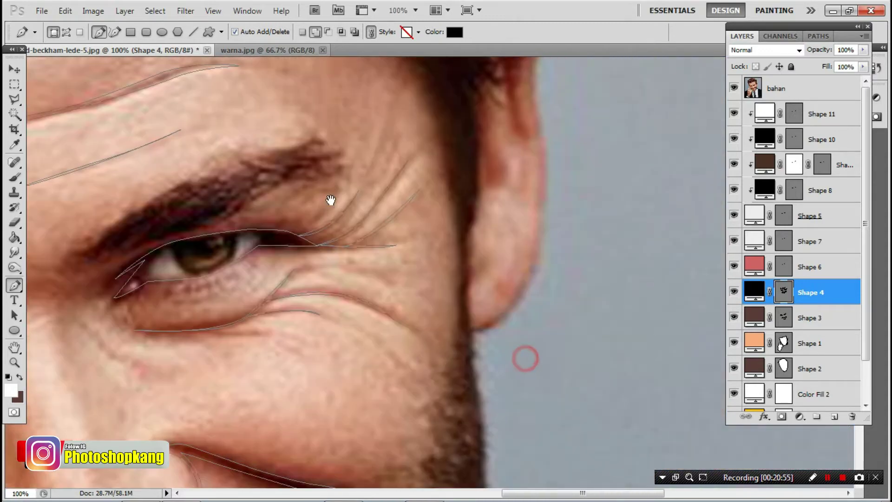
pyautogui.moveTo(468, 275); pyautogui.dragTo(383, 320)
pyautogui.moveTo(421, 259)
pyautogui.mouseDown()
pyautogui.moveTo(408, 299)
pyautogui.moveTo(702, 225)
pyautogui.mouseUp()
# Outline the raised hand's knuckle crease as a thin closed curved shape with a sharp corner at its tip.
pyautogui.moveTo(509, 335); pyautogui.dragTo(544, 178)
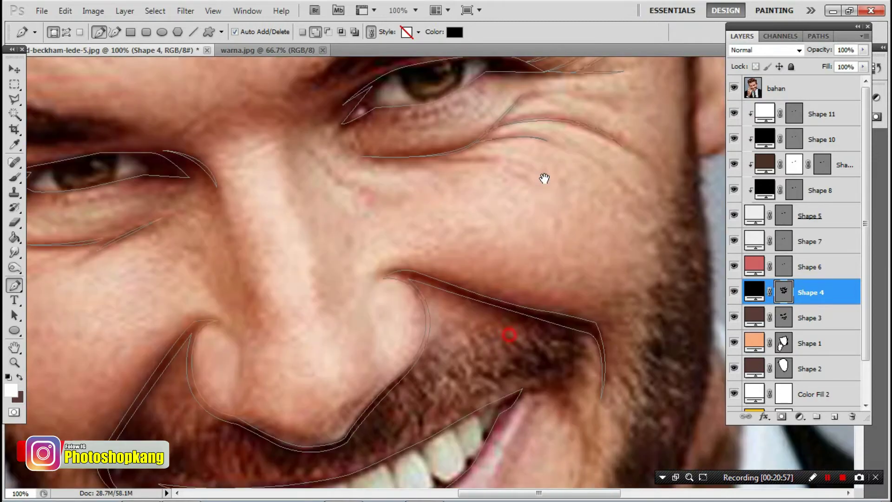
pyautogui.moveTo(510, 308)
pyautogui.mouseDown()
pyautogui.moveTo(434, 319)
pyautogui.moveTo(454, 298)
pyautogui.moveTo(539, 376)
pyautogui.moveTo(682, 173)
pyautogui.mouseUp()
pyautogui.click(174, 309)
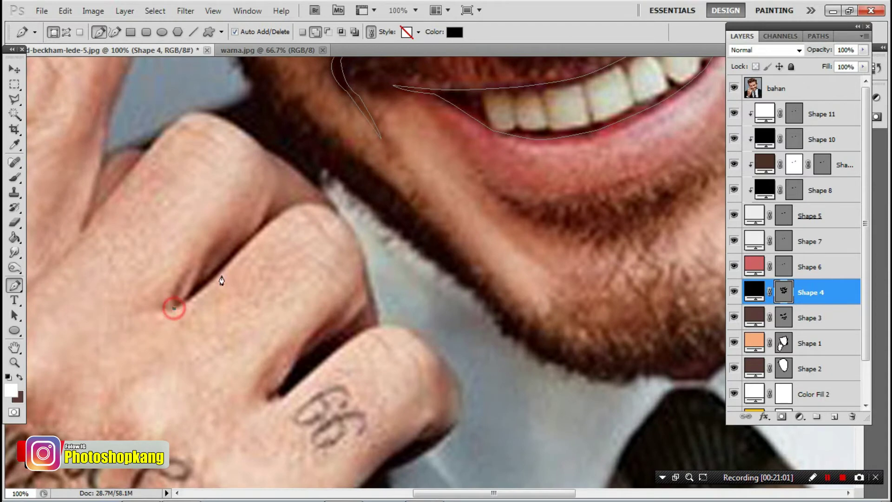
pyautogui.moveTo(229, 263); pyautogui.dragTo(241, 250)
pyautogui.moveTo(278, 218)
pyautogui.mouseDown()
pyautogui.moveTo(325, 210)
pyautogui.moveTo(294, 204)
pyautogui.moveTo(244, 214)
pyautogui.moveTo(273, 199)
pyautogui.mouseUp()
pyautogui.keyDown('alt'); pyautogui.click(289, 205); pyautogui.keyUp('alt')
pyautogui.moveTo(247, 235); pyautogui.dragTo(240, 241)
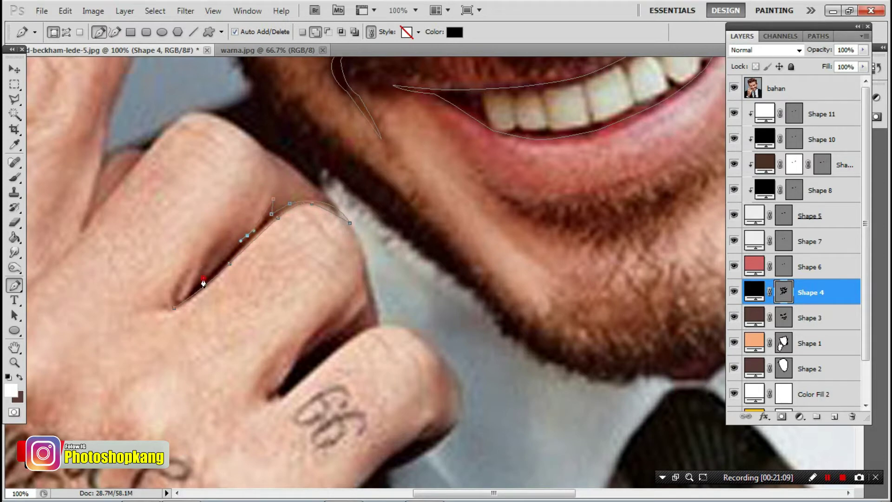
pyautogui.moveTo(204, 279); pyautogui.dragTo(213, 243)
pyautogui.click(174, 307)
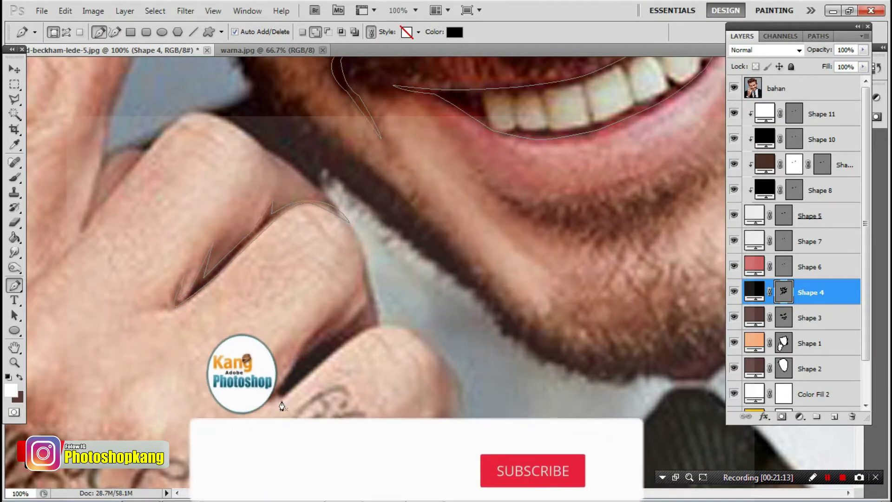
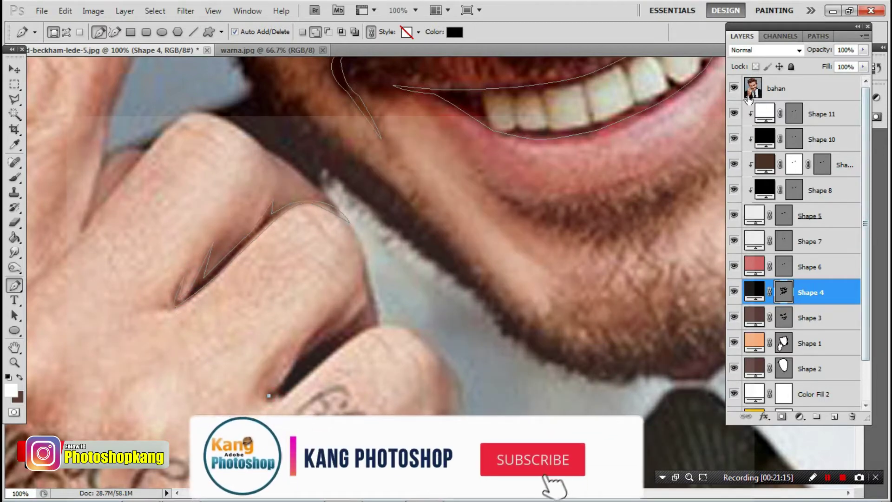
# Trace a black crease shape between the knuckles on Shape 4.
pyautogui.click(734, 88)
pyautogui.click(734, 88)
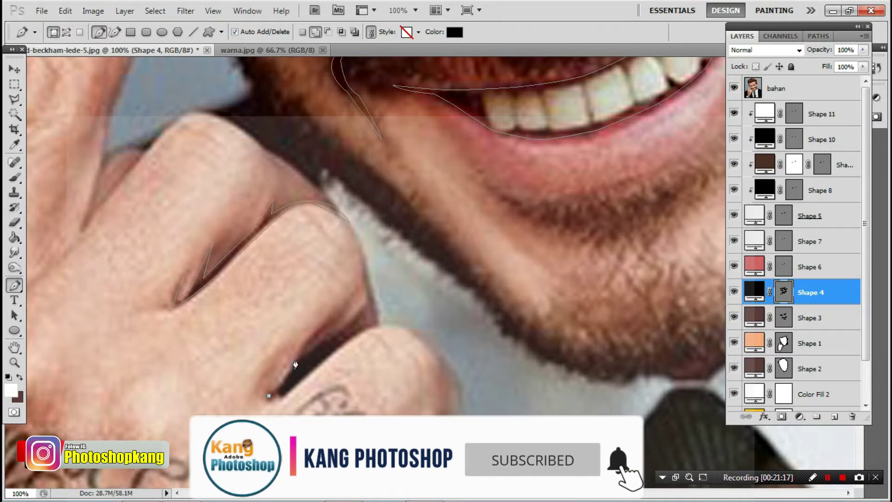
pyautogui.click(296, 358)
pyautogui.click(313, 351)
pyautogui.click(342, 308)
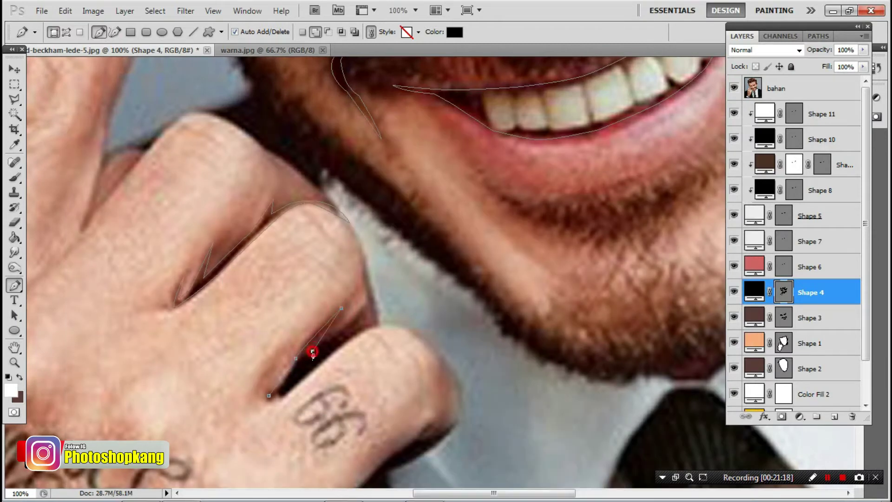
pyautogui.click(366, 304)
pyautogui.click(362, 252)
pyautogui.click(381, 324)
pyautogui.click(348, 340)
pyautogui.click(280, 394)
# Start the outline under the 66-tattooed lower finger, curving to the fingertip edge.
pyautogui.moveTo(322, 260)
pyautogui.mouseDown()
pyautogui.moveTo(401, 420)
pyautogui.moveTo(305, 312)
pyautogui.moveTo(259, 193)
pyautogui.moveTo(365, 259)
pyautogui.mouseUp()
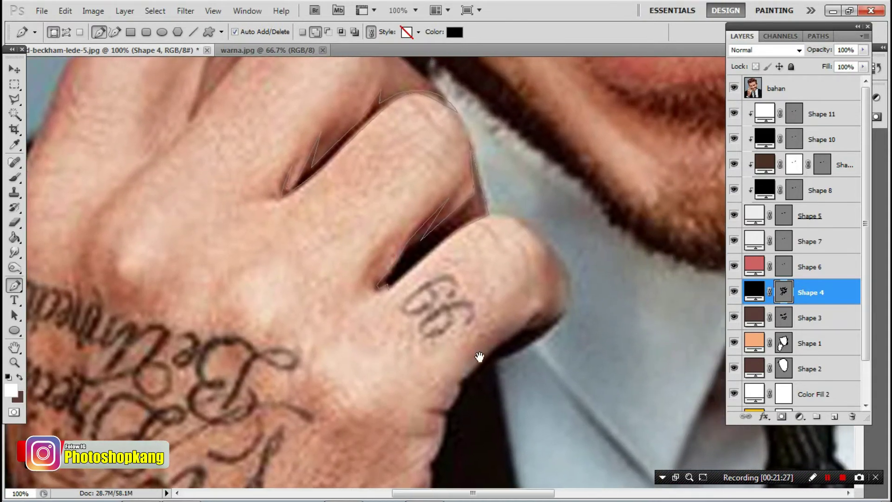
pyautogui.moveTo(479, 357); pyautogui.dragTo(388, 162)
pyautogui.click(734, 87)
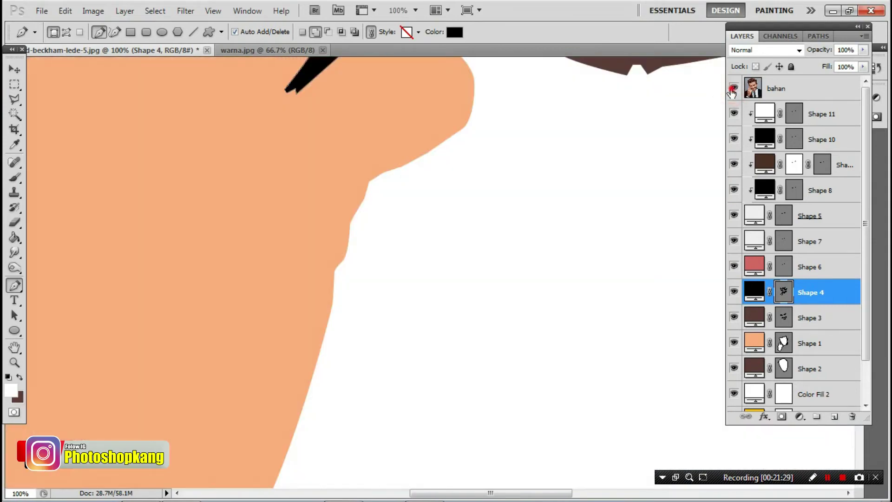
pyautogui.click(734, 87)
pyautogui.moveTo(358, 348)
pyautogui.mouseDown()
pyautogui.moveTo(374, 279)
pyautogui.moveTo(406, 287)
pyautogui.moveTo(424, 353)
pyautogui.mouseUp()
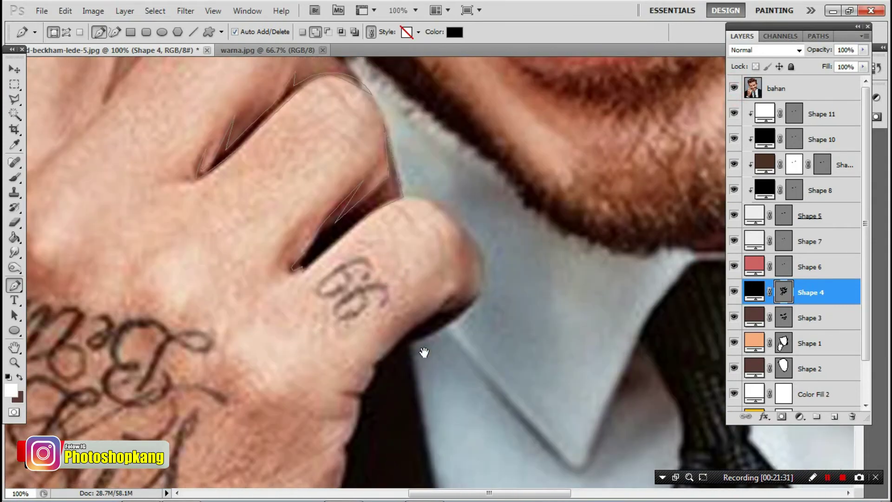
pyautogui.click(389, 351)
pyautogui.click(478, 298)
pyautogui.click(734, 88)
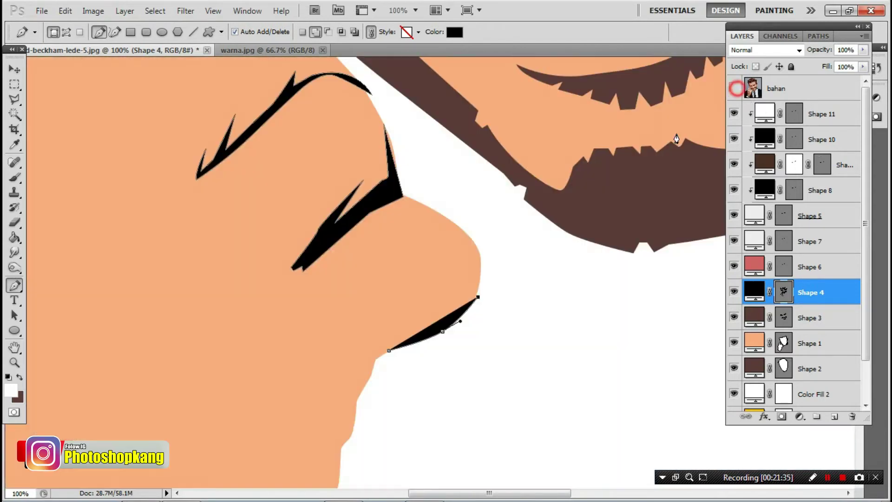
# Extend the outline up and around the 66-tattooed fingertip, undoing a misplaced point.
pyautogui.moveTo(471, 235); pyautogui.dragTo(498, 250)
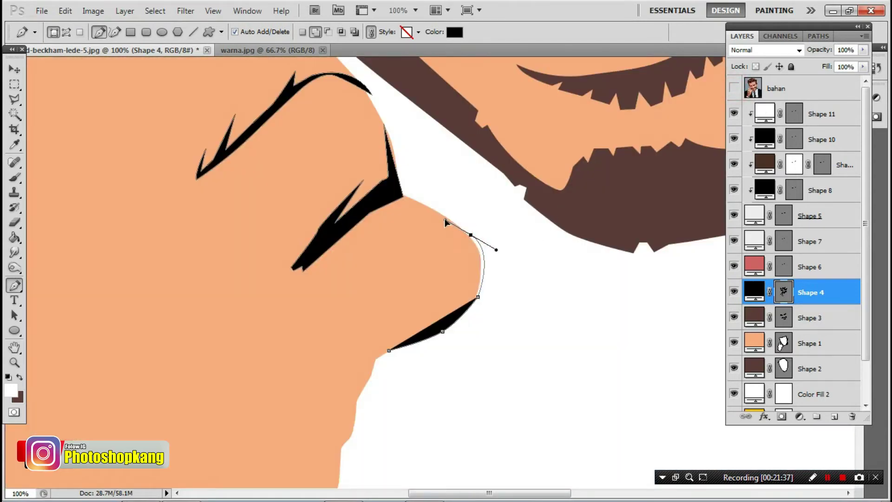
pyautogui.hotkey('ctrl', 'z')
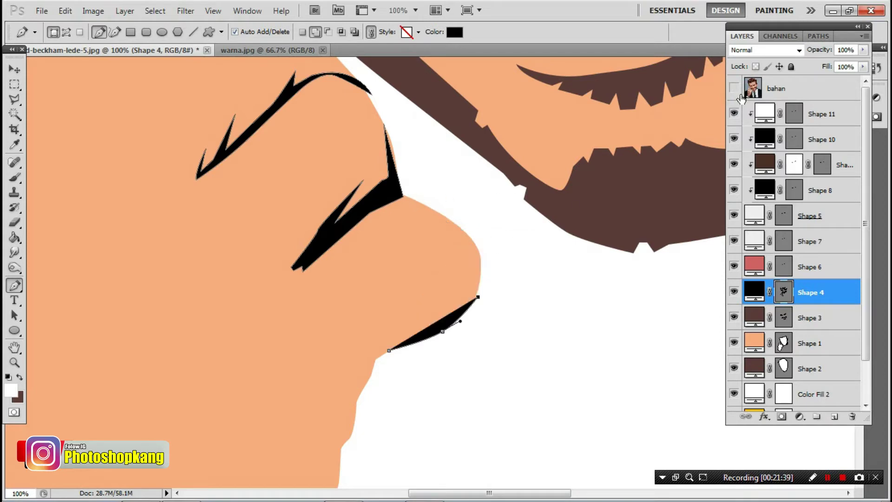
pyautogui.click(734, 87)
pyautogui.click(469, 230)
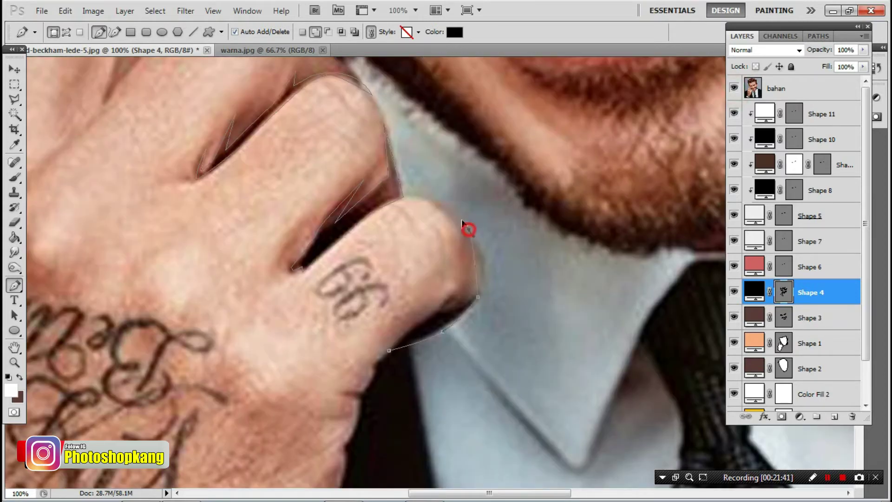
pyautogui.click(434, 201)
pyautogui.click(407, 195)
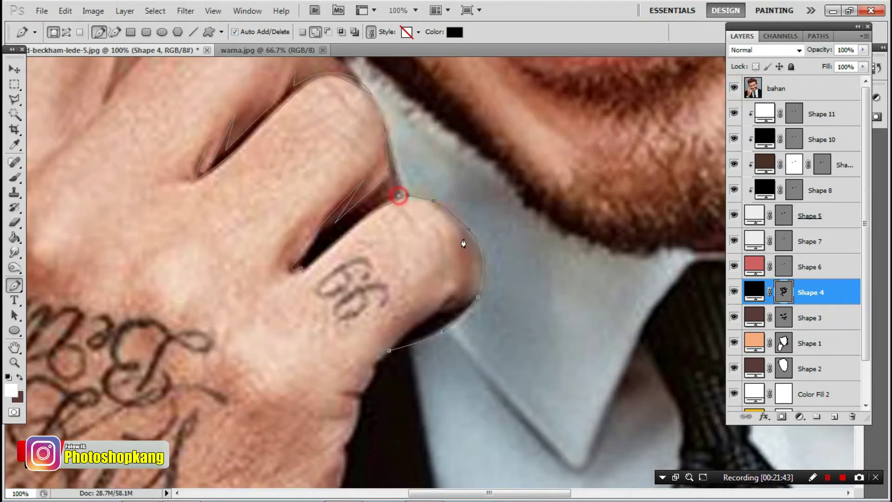
pyautogui.moveTo(472, 242)
pyautogui.mouseDown()
pyautogui.moveTo(500, 288)
pyautogui.moveTo(466, 304)
pyautogui.moveTo(450, 296)
pyautogui.mouseUp()
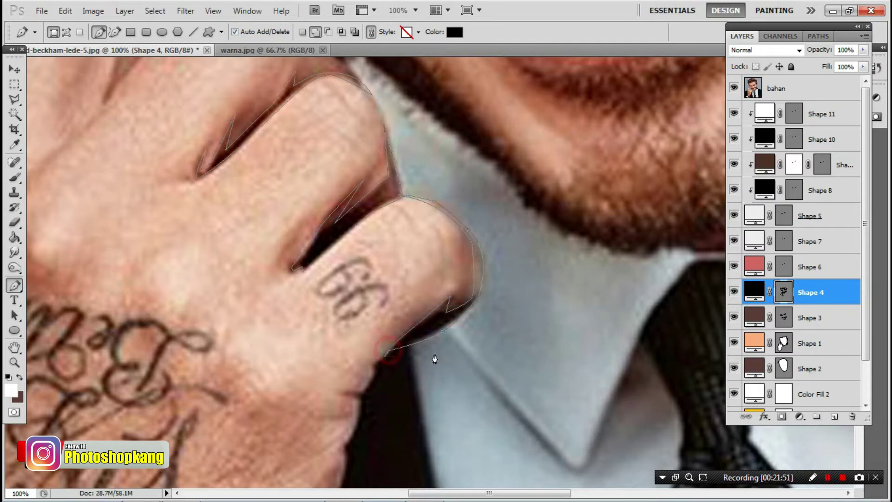
pyautogui.moveTo(410, 215); pyautogui.dragTo(426, 300)
pyautogui.moveTo(354, 308); pyautogui.dragTo(511, 428)
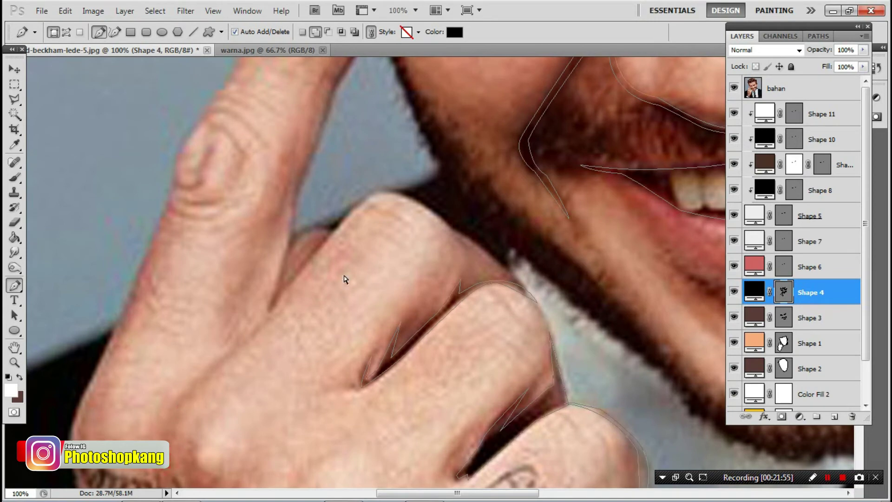
# Draw a closed curved stroke along the knuckle edge.
pyautogui.click(269, 309)
pyautogui.moveTo(453, 230); pyautogui.dragTo(506, 278)
pyautogui.moveTo(368, 191); pyautogui.dragTo(324, 202)
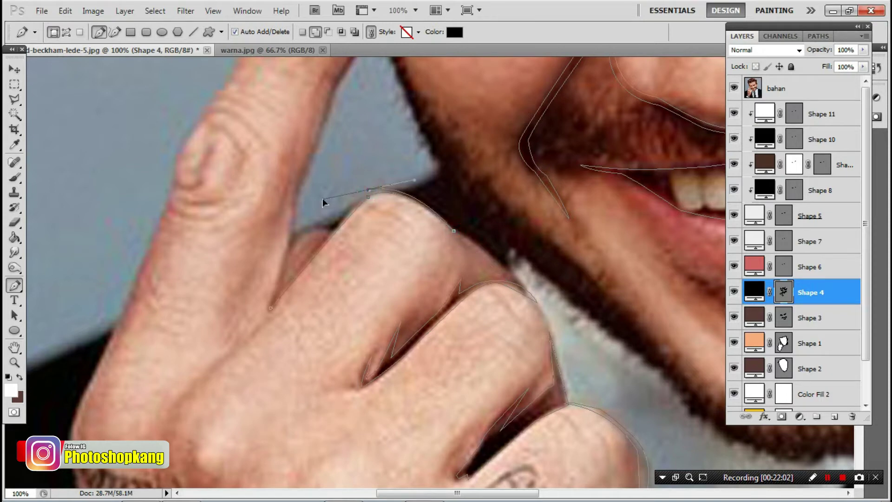
pyautogui.click(271, 308)
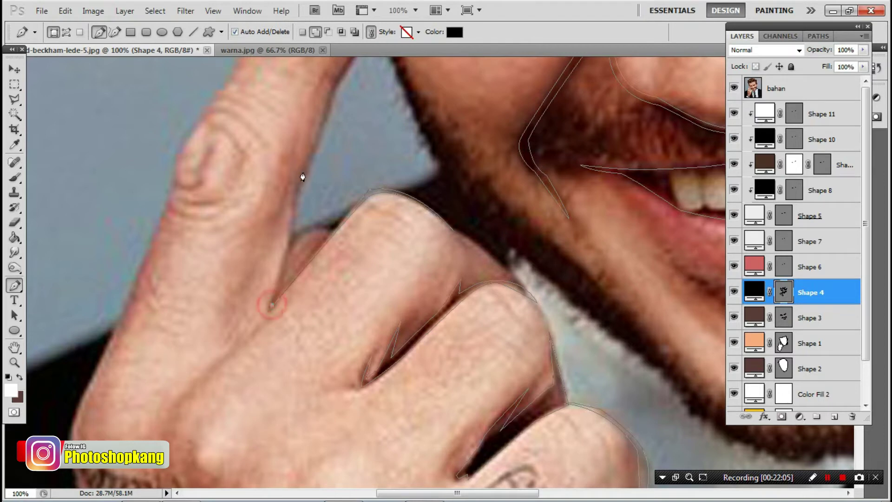
pyautogui.moveTo(357, 75); pyautogui.dragTo(294, 303)
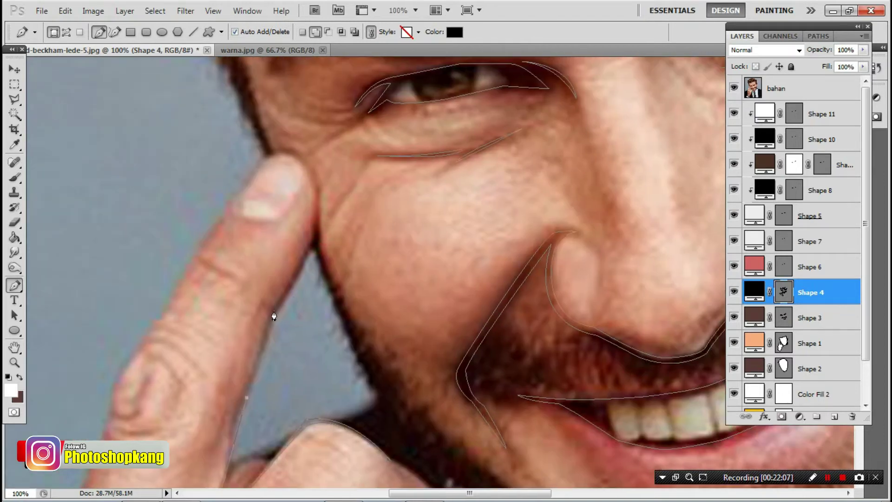
# Curve the outline around the raised fingertip and refine its shape.
pyautogui.click(318, 187)
pyautogui.moveTo(269, 150); pyautogui.dragTo(225, 163)
pyautogui.keyDown('alt'); pyautogui.click(269, 150); pyautogui.keyUp('alt')
pyautogui.moveTo(315, 205); pyautogui.dragTo(319, 199)
pyautogui.moveTo(316, 239); pyautogui.dragTo(316, 254)
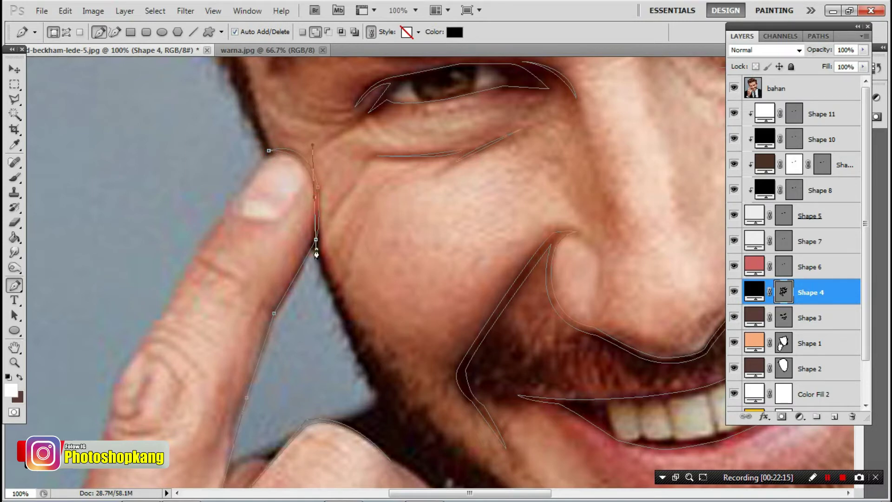
pyautogui.moveTo(317, 207); pyautogui.dragTo(308, 241)
pyautogui.scroll(-5, 265, 321)
pyautogui.hscroll(-2, 264, 321)
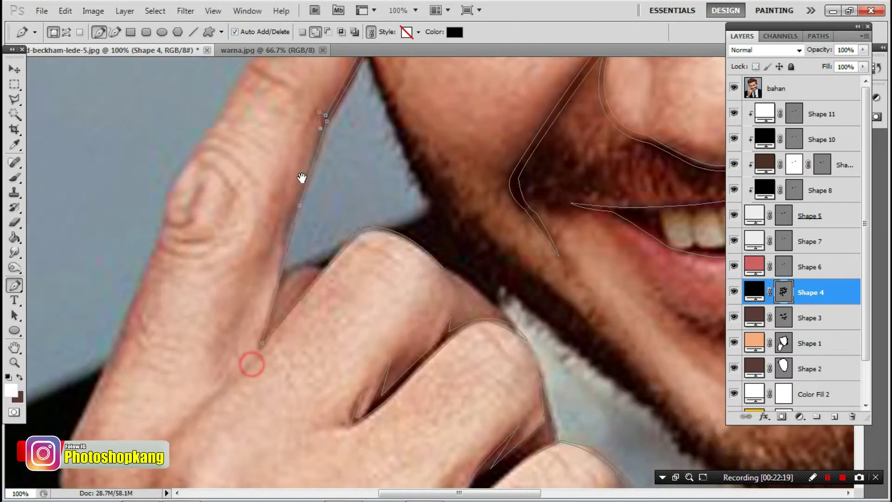
# Extend the outline down the finger edge and close the stroke between the finger edges.
pyautogui.click(257, 348)
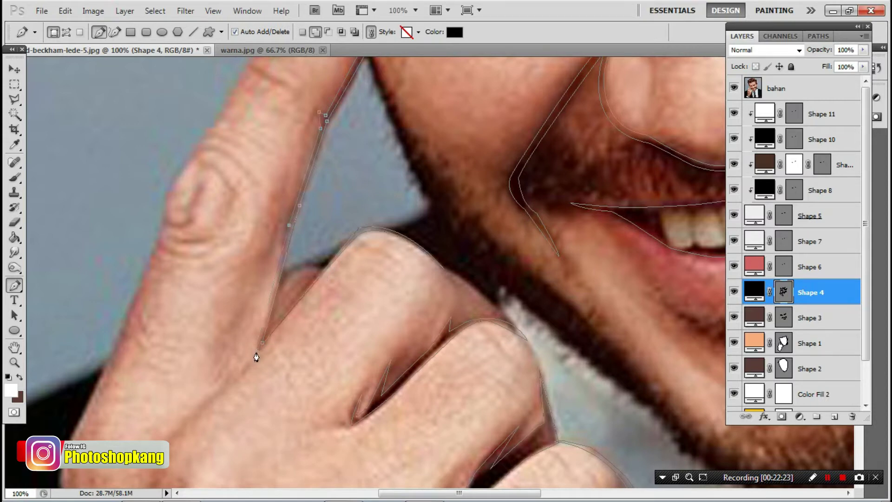
pyautogui.click(260, 344)
pyautogui.click(276, 284)
pyautogui.moveTo(323, 278); pyautogui.dragTo(321, 270)
pyautogui.moveTo(205, 203); pyautogui.dragTo(223, 291)
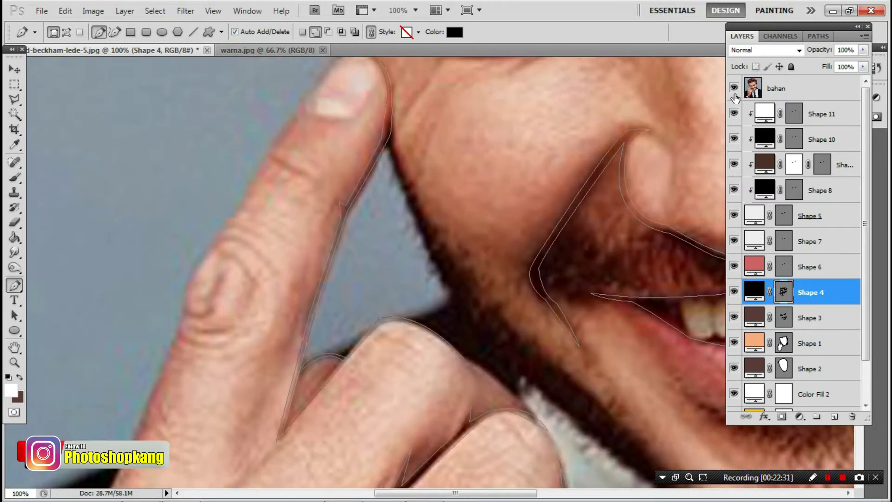
pyautogui.click(735, 91)
pyautogui.moveTo(326, 125)
pyautogui.mouseDown()
pyautogui.moveTo(344, 159)
pyautogui.moveTo(313, 194)
pyautogui.mouseUp()
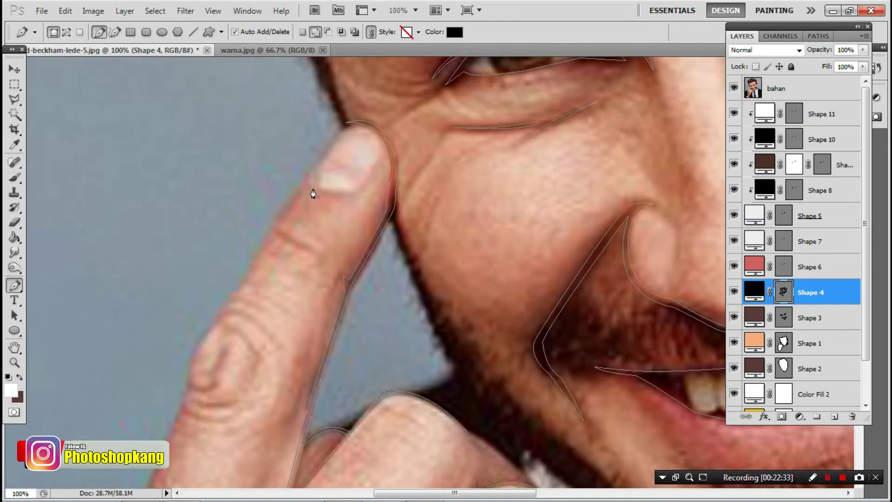
# Outline the fingernail as a closed shape.
pyautogui.click(305, 186)
pyautogui.click(386, 149)
pyautogui.click(344, 193)
pyautogui.click(305, 186)
# Draw the crease line across the raised finger.
pyautogui.click(305, 184)
pyautogui.click(275, 228)
pyautogui.click(305, 249)
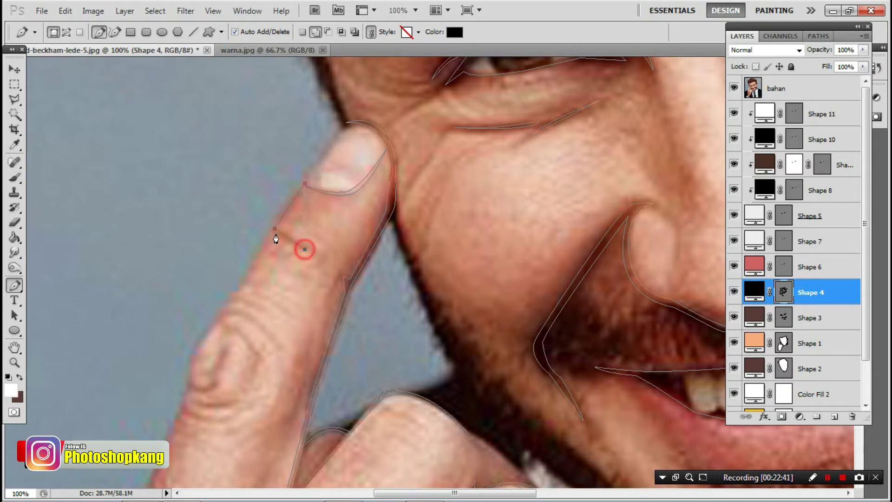
pyautogui.moveTo(227, 328); pyautogui.dragTo(290, 234)
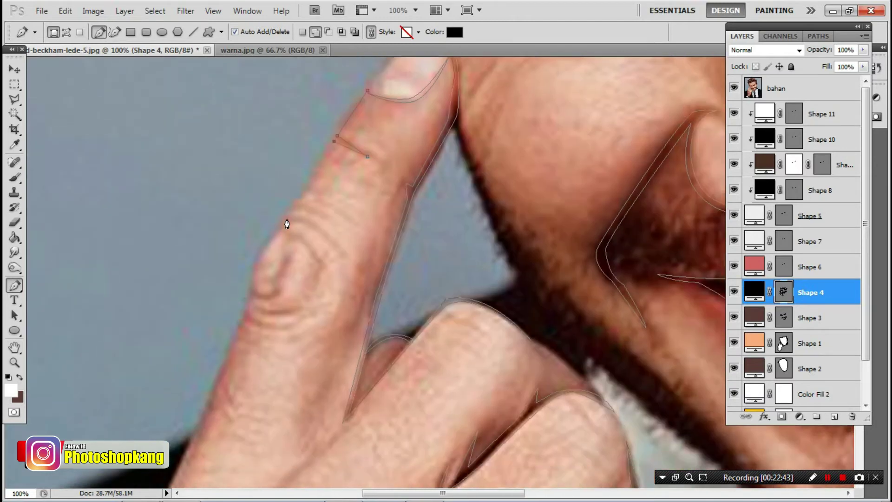
pyautogui.click(287, 218)
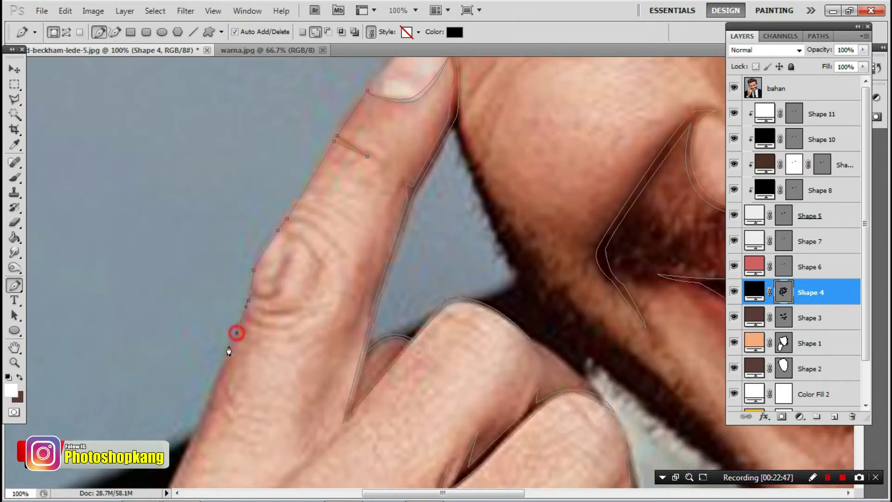
# Start the outline at the side of the hand and trace the raised finger's left edge.
pyautogui.moveTo(223, 384); pyautogui.dragTo(341, 134)
pyautogui.moveTo(273, 364); pyautogui.dragTo(281, 152)
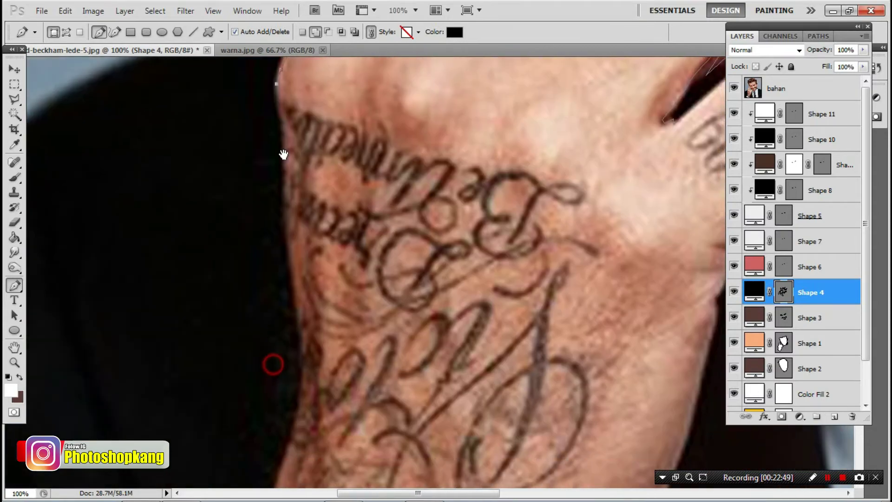
pyautogui.moveTo(294, 224); pyautogui.dragTo(290, 465)
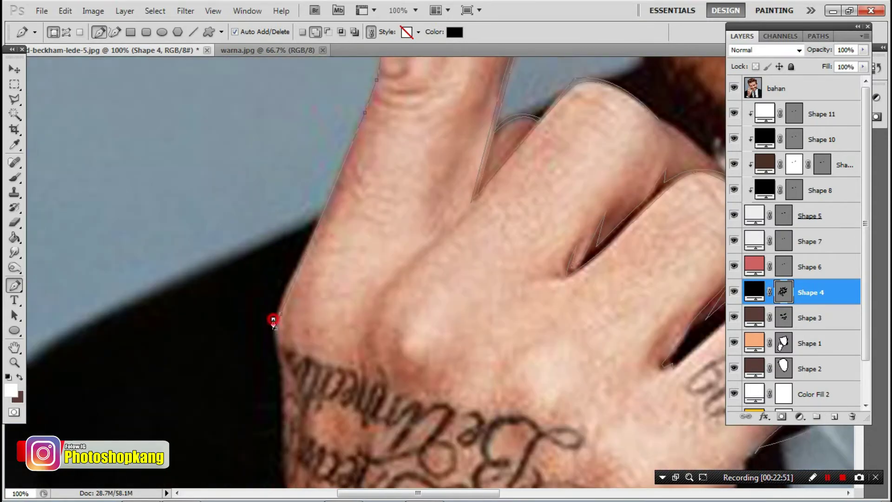
pyautogui.click(273, 320)
pyautogui.click(325, 205)
pyautogui.moveTo(325, 204); pyautogui.dragTo(333, 340)
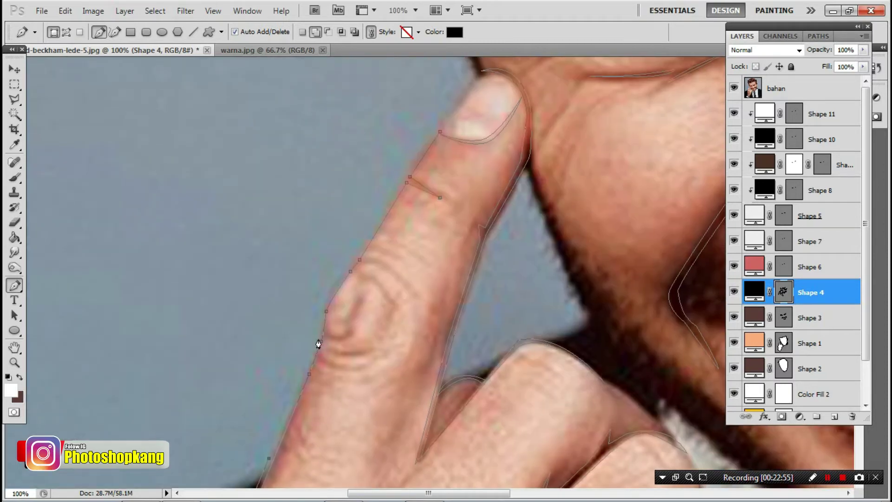
pyautogui.click(319, 339)
pyautogui.click(323, 307)
pyautogui.click(348, 266)
# Continue the edge line up to the fingertip and hide the reference photo to preview.
pyautogui.click(350, 272)
pyautogui.click(362, 247)
pyautogui.click(409, 177)
pyautogui.click(449, 113)
pyautogui.click(481, 73)
pyautogui.moveTo(574, 289); pyautogui.dragTo(460, 236)
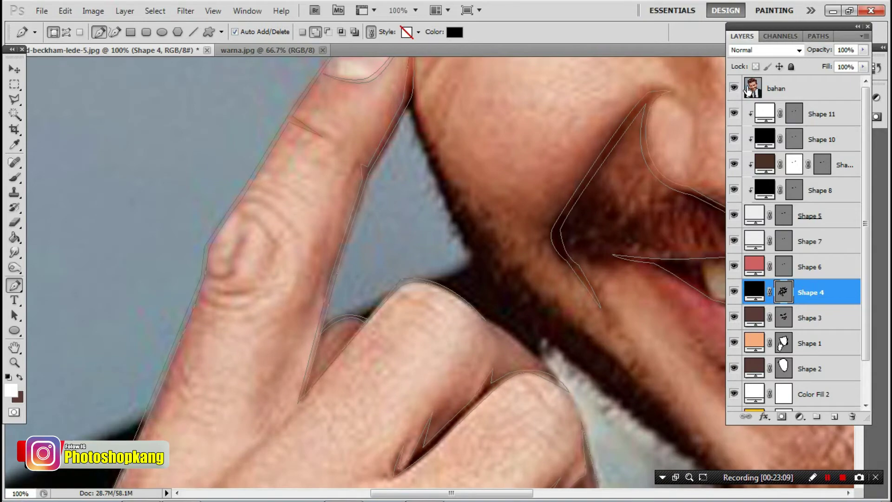
pyautogui.click(734, 91)
pyautogui.click(763, 90)
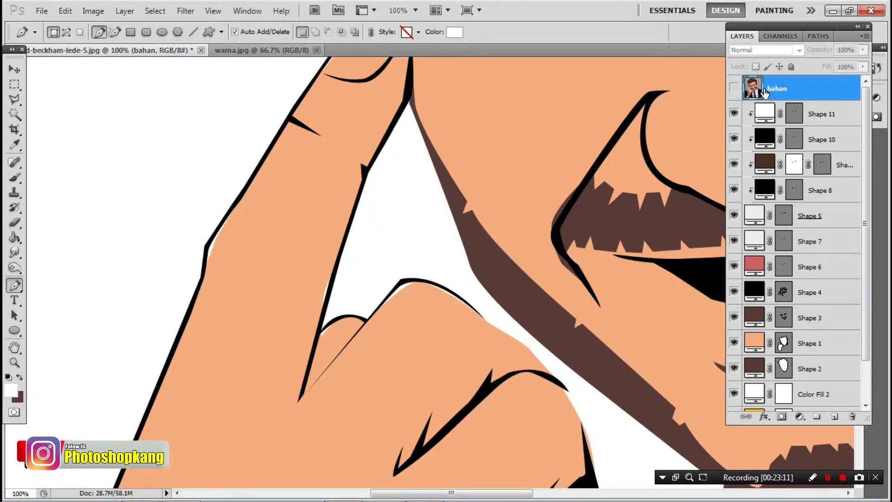
# Select the skin shape and stretch its edge out to the black line by the finger.
pyautogui.hotkey('ctrl', '-')
pyautogui.hotkey('ctrl', '-')
pyautogui.hotkey('ctrl', '-')
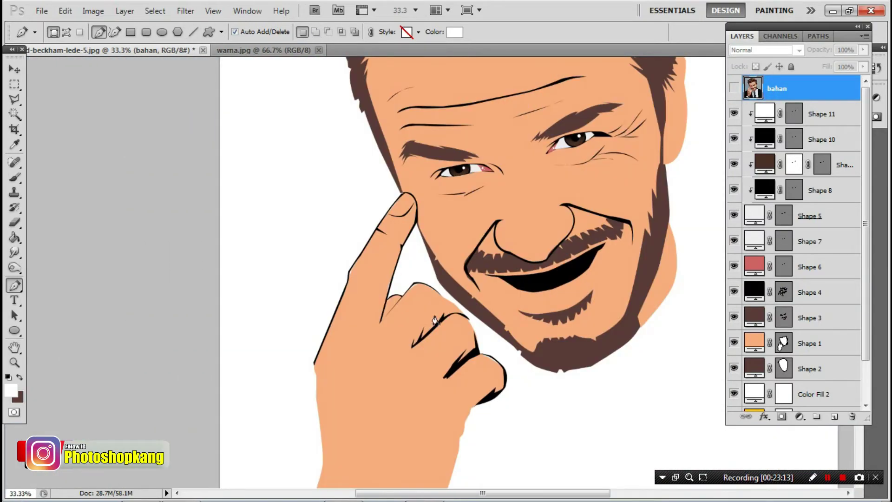
pyautogui.scroll(-5, 445, 367)
pyautogui.scroll(3, 349, 315)
pyautogui.hotkey('ctrl', '+')
pyautogui.hotkey('ctrl', '+')
pyautogui.hotkey('ctrl', '+')
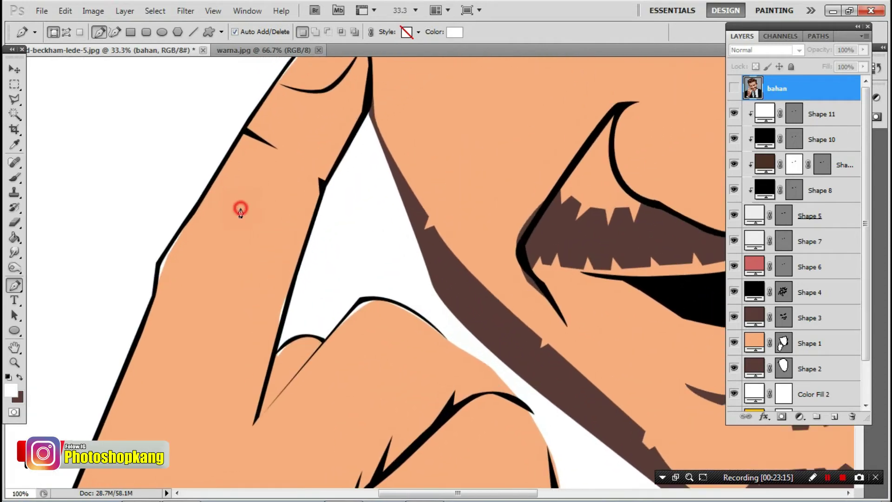
pyautogui.scroll(1, 240, 210)
pyautogui.keyDown('ctrl'); pyautogui.keyDown('alt'); pyautogui.rightClick(143, 277); pyautogui.keyUp('alt'); pyautogui.keyUp('ctrl')
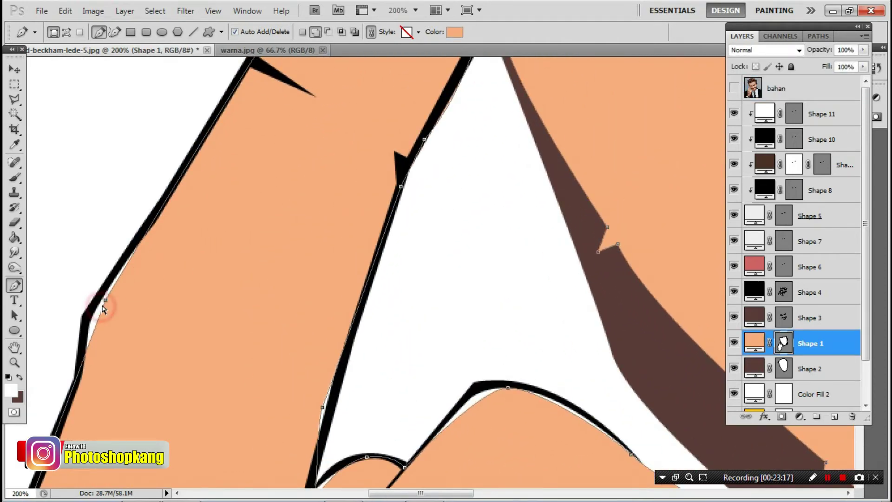
pyautogui.click(105, 300)
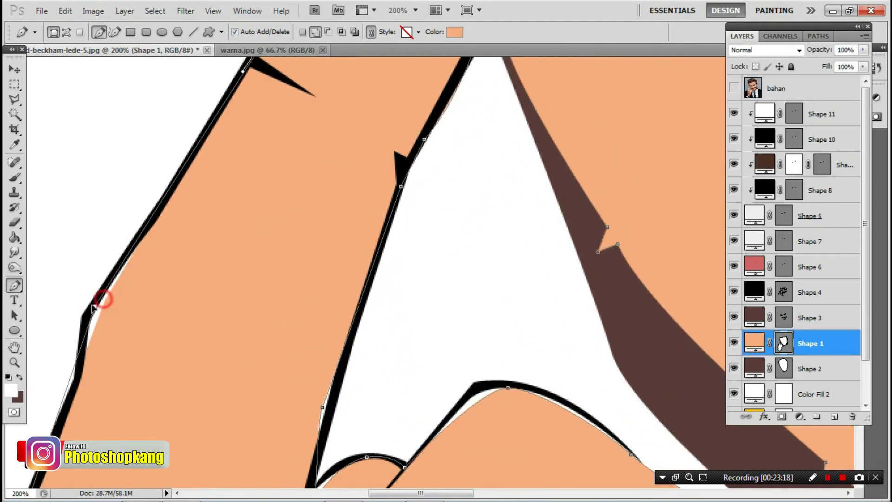
pyautogui.click(94, 336)
pyautogui.moveTo(95, 342); pyautogui.dragTo(81, 364)
pyautogui.moveTo(94, 322)
pyautogui.mouseDown()
pyautogui.moveTo(90, 308)
pyautogui.moveTo(103, 299)
pyautogui.mouseUp()
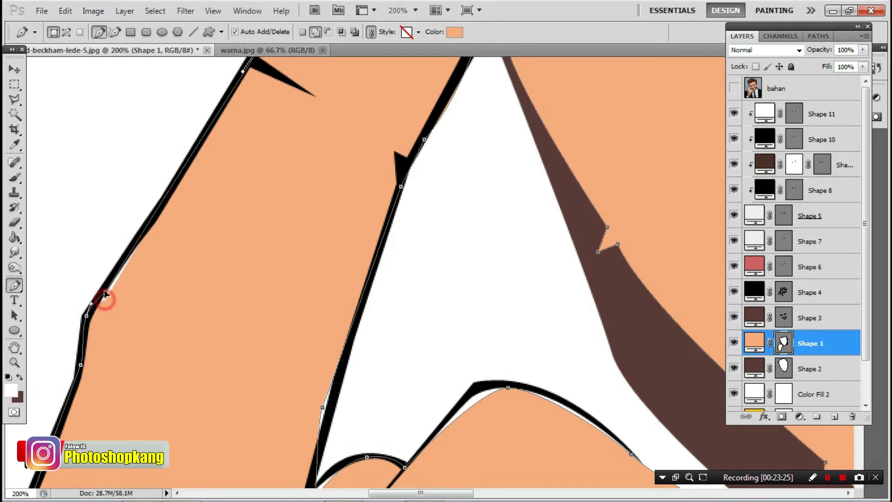
# Move the skin path's anchors onto the black outline along the knuckle.
pyautogui.moveTo(292, 375); pyautogui.dragTo(276, 194)
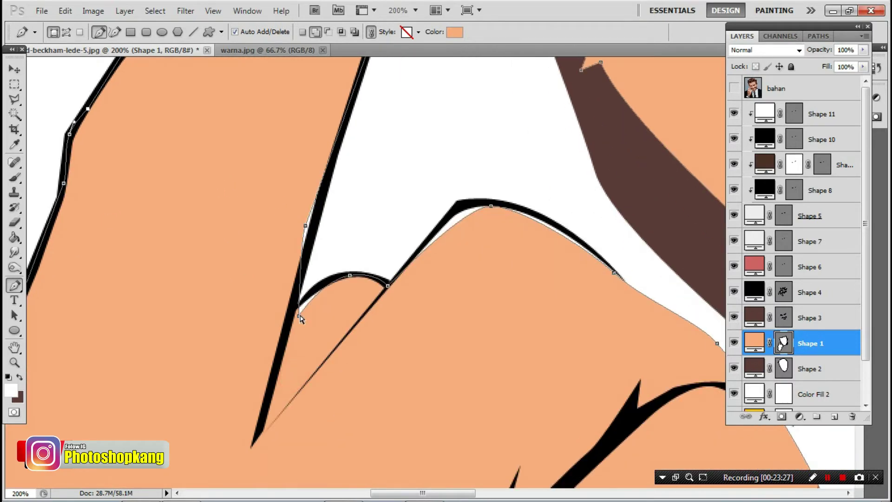
pyautogui.moveTo(300, 315); pyautogui.dragTo(298, 303)
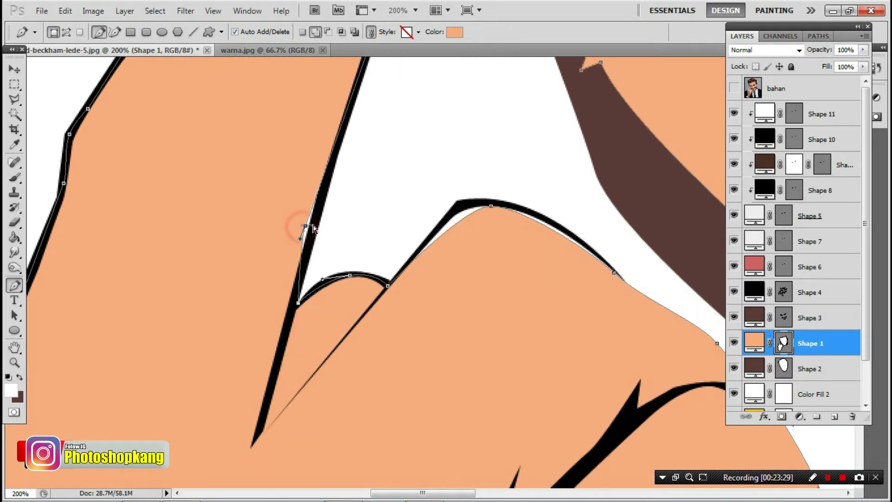
pyautogui.moveTo(305, 226); pyautogui.dragTo(310, 227)
pyautogui.moveTo(448, 207)
pyautogui.mouseDown()
pyautogui.moveTo(392, 340)
pyautogui.moveTo(430, 337)
pyautogui.mouseUp()
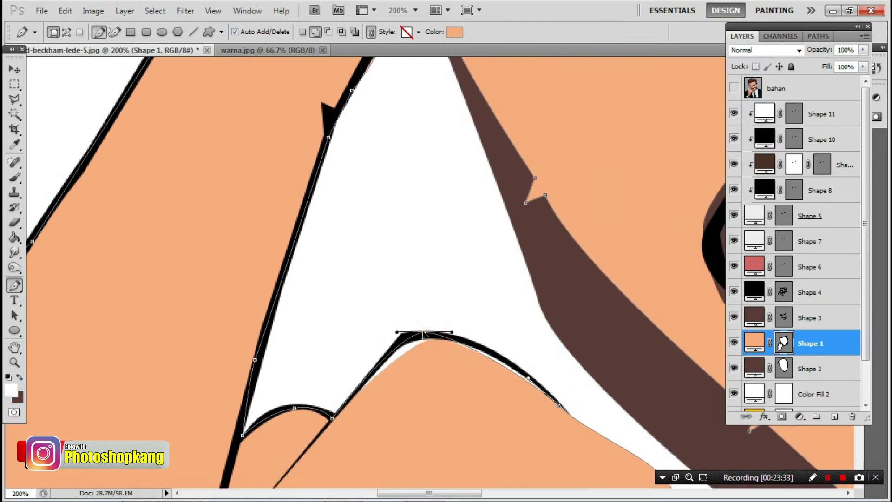
pyautogui.click(497, 366)
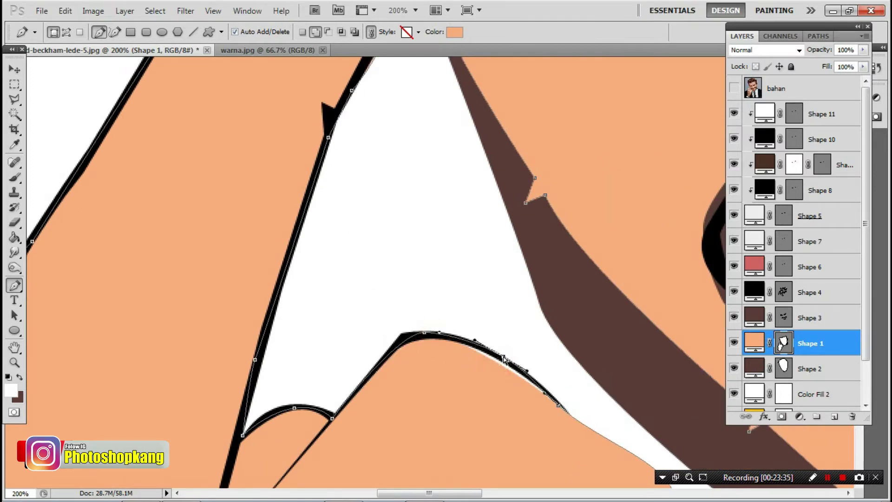
pyautogui.moveTo(567, 371); pyautogui.dragTo(495, 305)
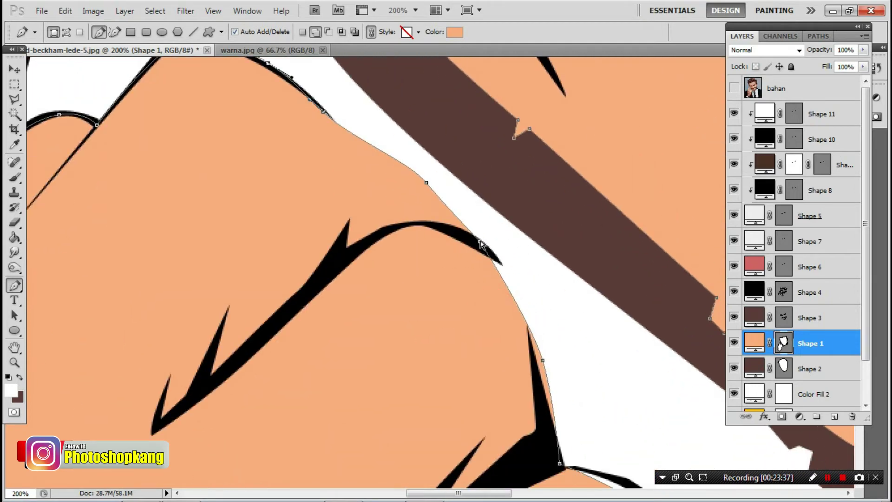
# Add a closed black line piece along the skin edge to Shape 4 using Add to Shape Area.
pyautogui.click(785, 89)
pyautogui.keyDown('ctrl'); pyautogui.click(460, 239); pyautogui.keyUp('ctrl')
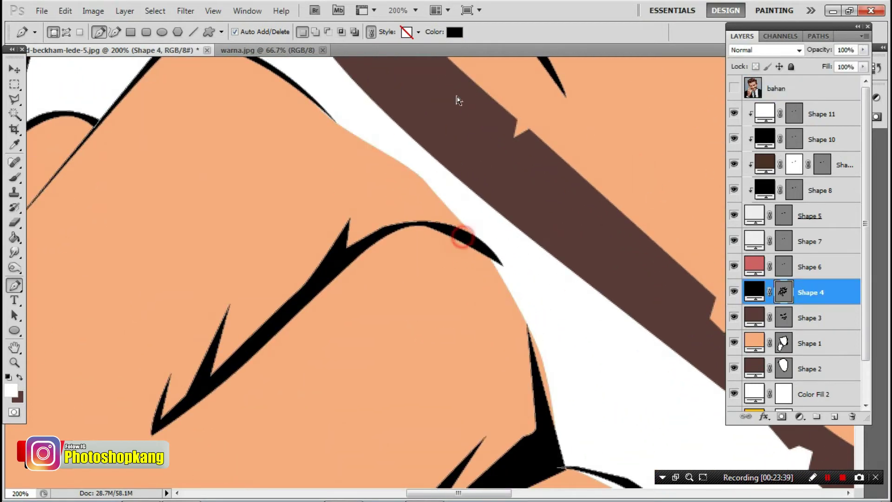
pyautogui.click(317, 32)
pyautogui.click(493, 249)
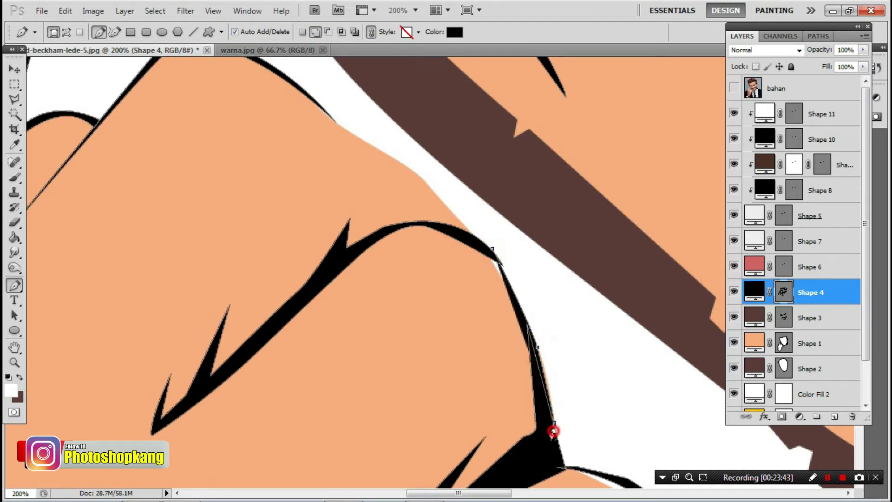
pyautogui.moveTo(554, 429); pyautogui.dragTo(533, 359)
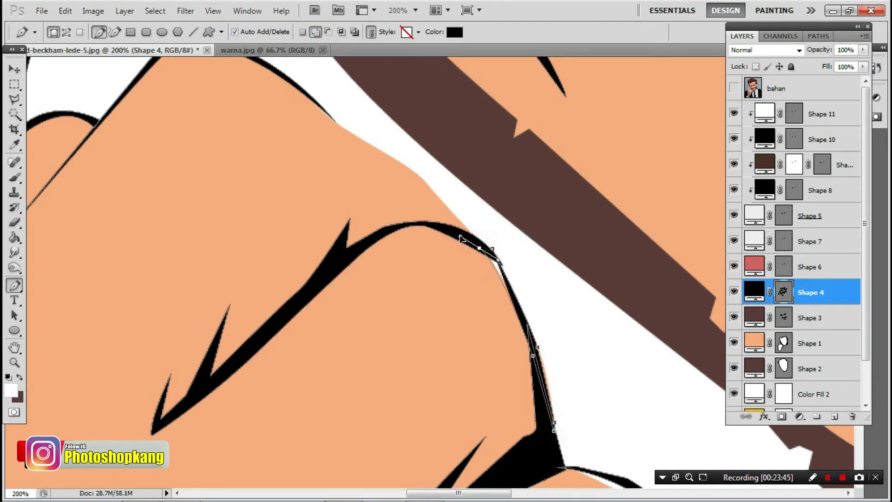
pyautogui.click(492, 249)
# Hide the reference photo and fit and center the face to check the artwork.
pyautogui.click(753, 88)
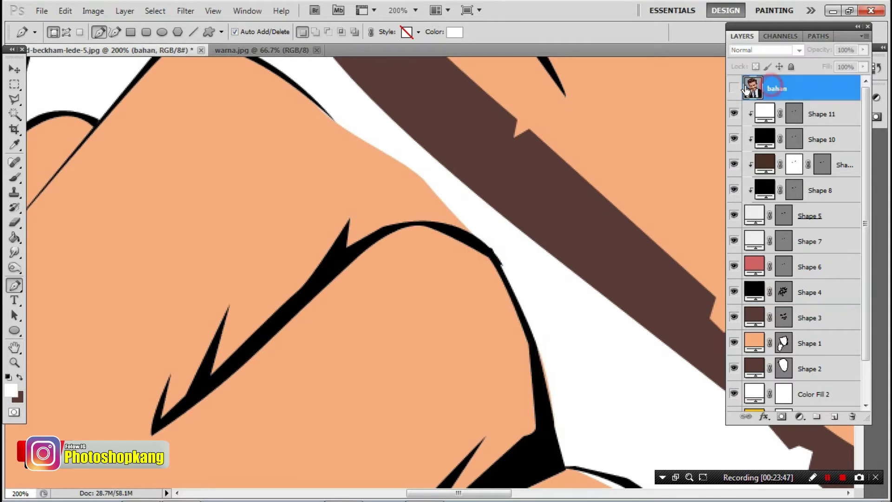
pyautogui.hotkey('ctrl', '0')
pyautogui.click(735, 89)
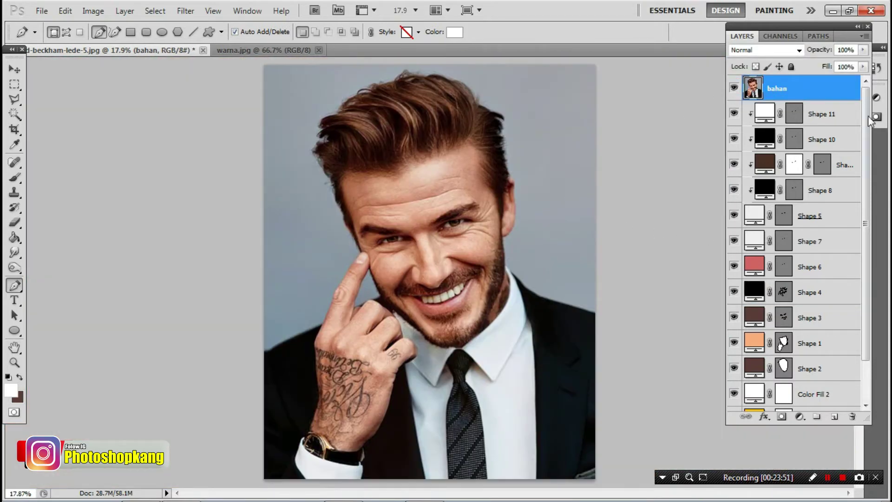
pyautogui.click(735, 89)
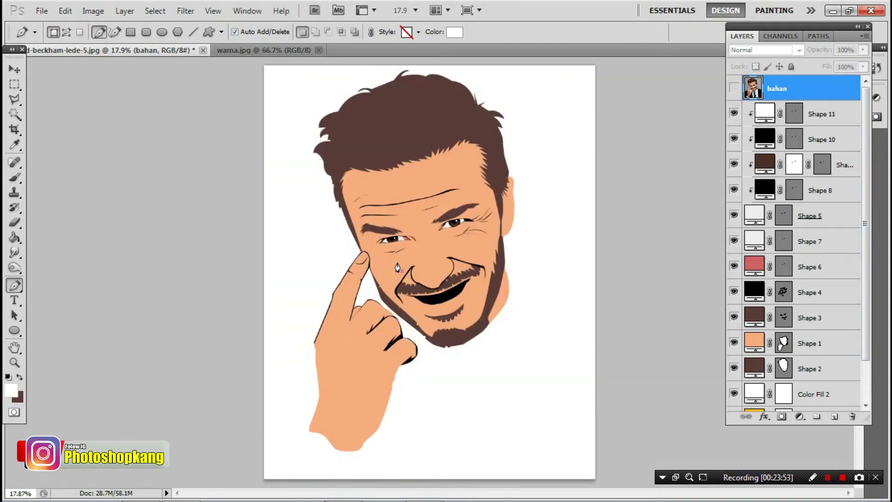
pyautogui.scroll(1, 398, 268)
pyautogui.scroll(1, 455, 269)
pyautogui.scroll(1, 455, 272)
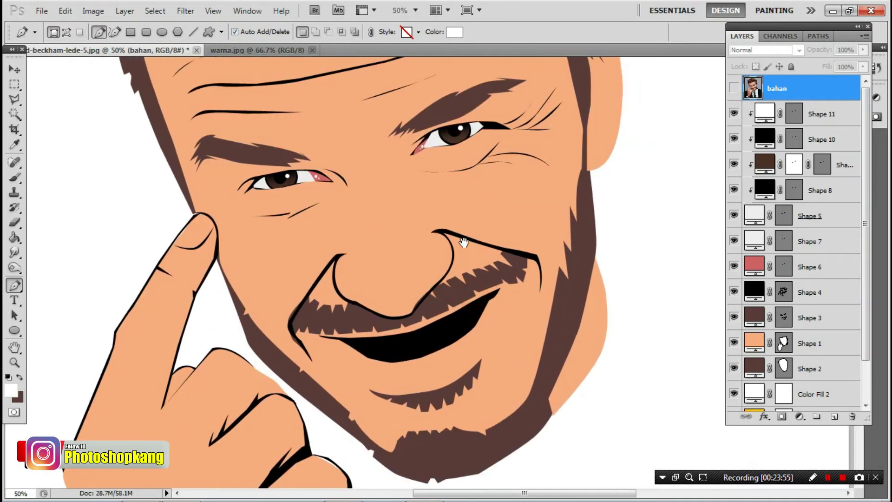
pyautogui.moveTo(505, 181); pyautogui.dragTo(477, 237)
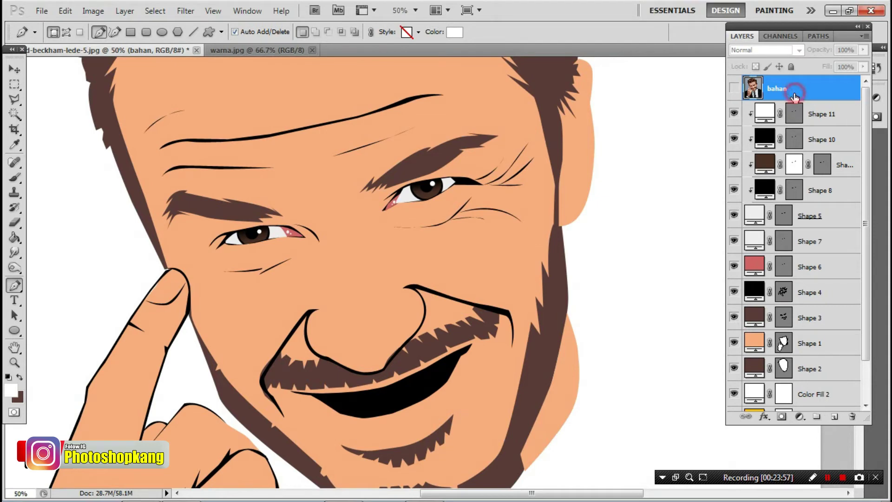
pyautogui.hscroll(1, 514, 293)
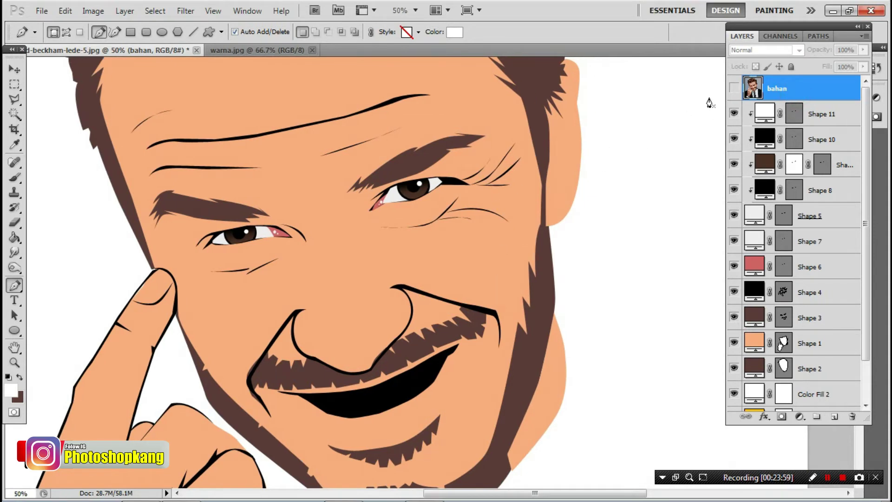
# Show the reference photo and add a new empty Layer 1 above Shape 4.
pyautogui.click(734, 88)
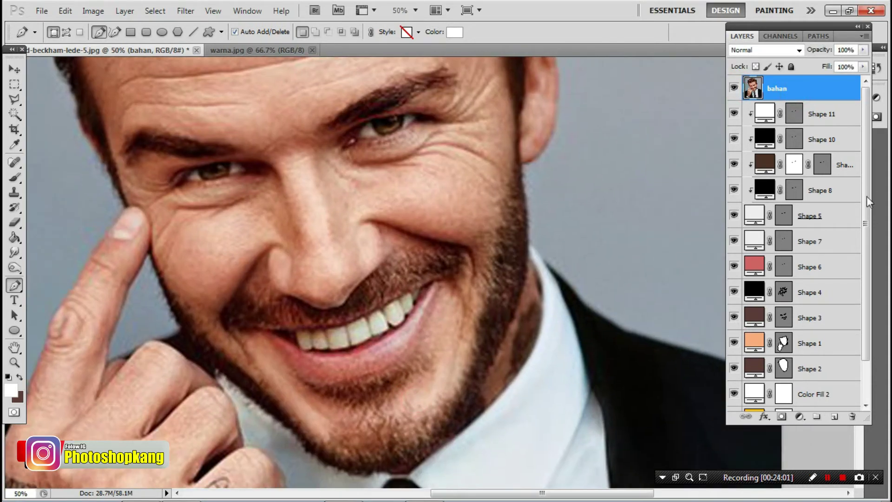
pyautogui.click(783, 293)
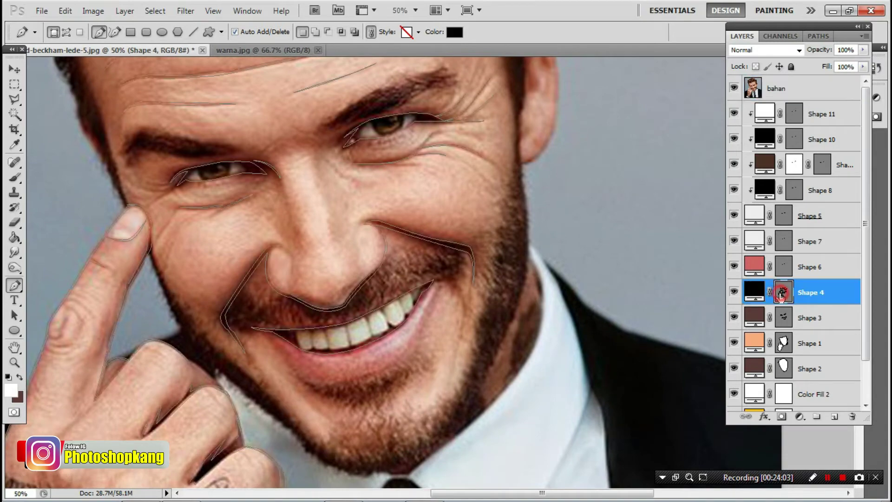
pyautogui.click(835, 416)
pyautogui.keyDown('ctrl'); pyautogui.click(263, 340); pyautogui.keyUp('ctrl')
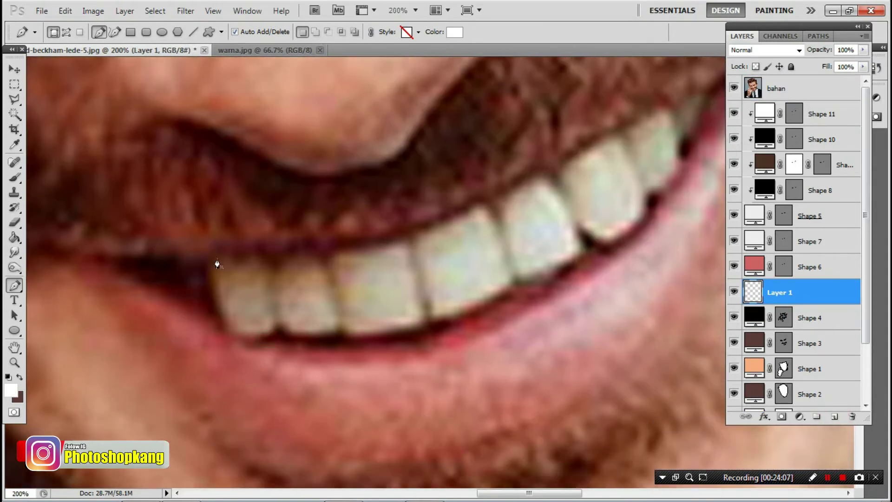
# Set the foreground colour to light grey #e8e6e6.
pyautogui.click(13, 390)
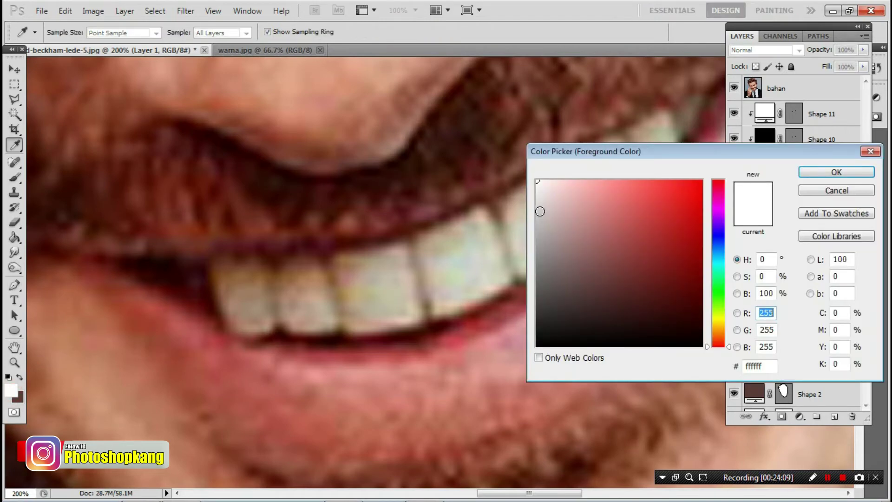
pyautogui.click(539, 210)
pyautogui.click(539, 196)
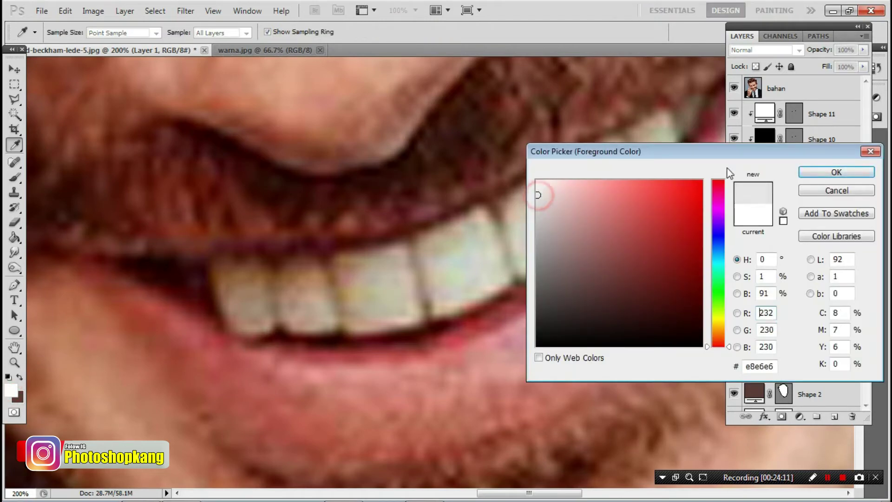
pyautogui.click(836, 172)
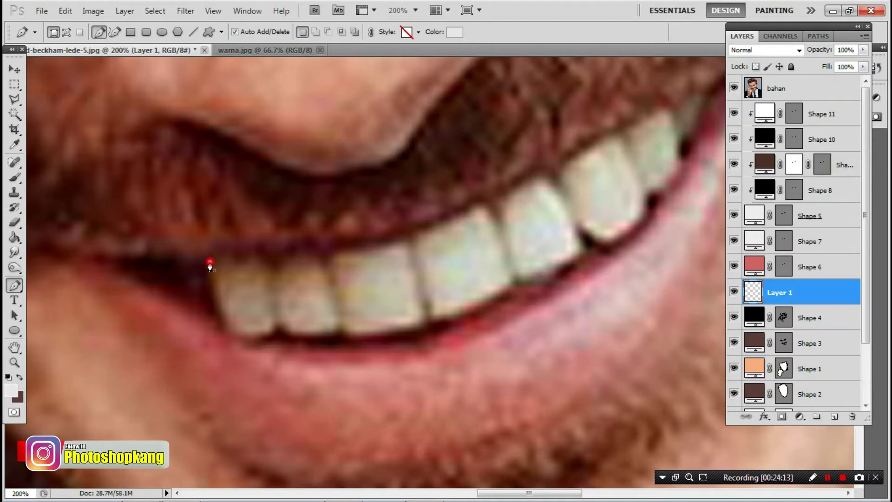
# Trace the teeth shape's lower edge from the left corner to the far right corner.
pyautogui.click(210, 262)
pyautogui.moveTo(260, 335)
pyautogui.mouseDown()
pyautogui.moveTo(277, 323)
pyautogui.moveTo(306, 335)
pyautogui.moveTo(338, 324)
pyautogui.moveTo(356, 336)
pyautogui.mouseUp()
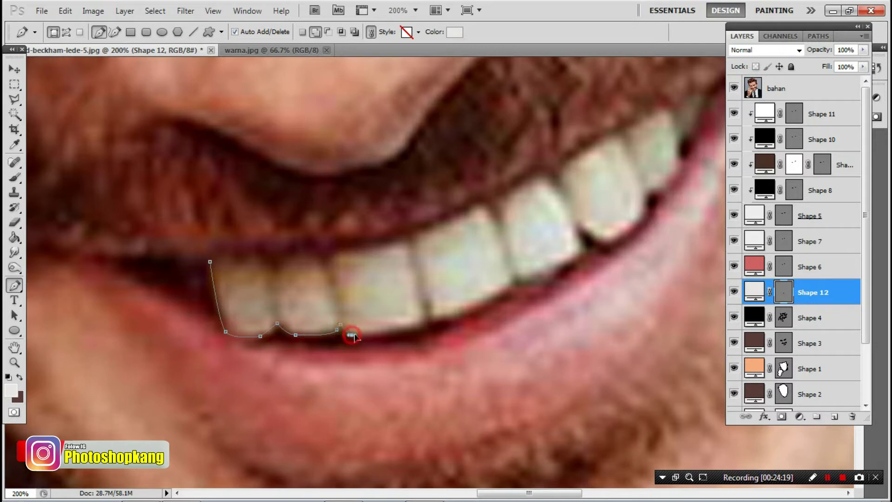
pyautogui.moveTo(428, 324); pyautogui.dragTo(435, 318)
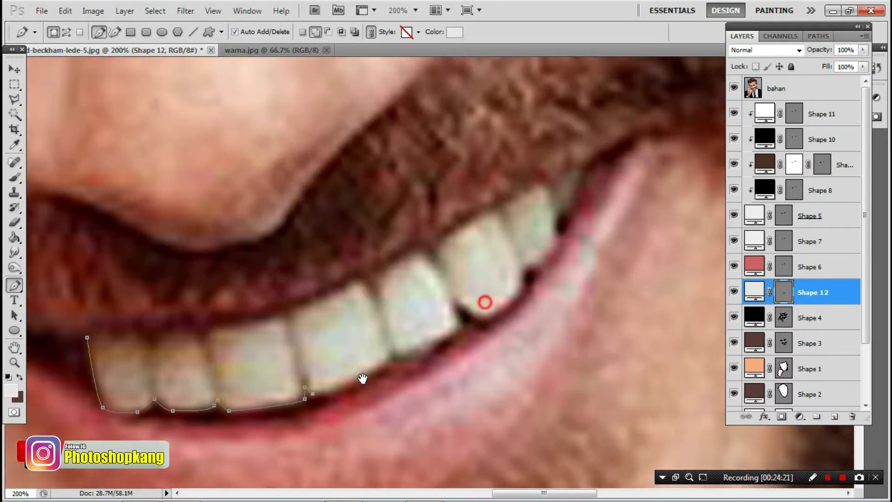
pyautogui.moveTo(484, 302)
pyautogui.mouseDown()
pyautogui.moveTo(367, 374)
pyautogui.moveTo(388, 362)
pyautogui.mouseUp()
pyautogui.moveTo(441, 336); pyautogui.dragTo(471, 329)
pyautogui.moveTo(506, 304); pyautogui.dragTo(458, 358)
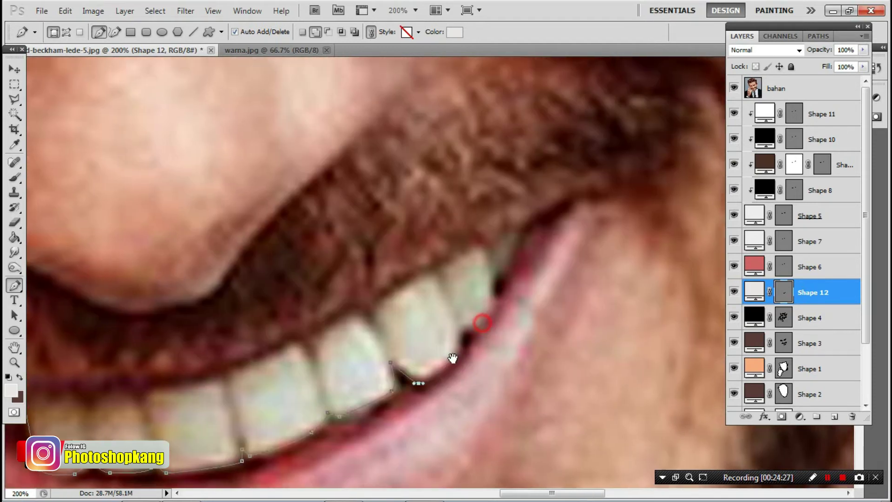
pyautogui.click(459, 354)
pyautogui.click(459, 330)
pyautogui.moveTo(485, 322); pyautogui.dragTo(495, 270)
pyautogui.click(519, 231)
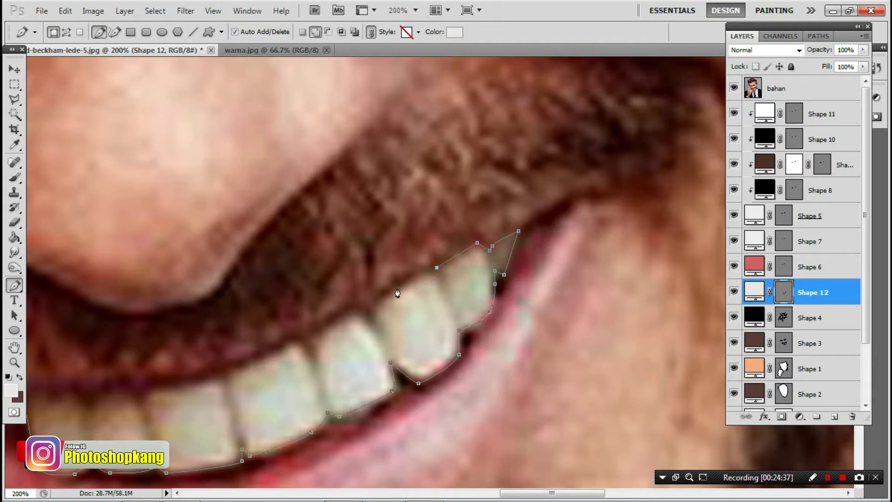
# Trace back along the upper teeth edge and close the path into light-grey Shape 12.
pyautogui.moveTo(372, 317); pyautogui.dragTo(367, 345)
pyautogui.keyDown('alt'); pyautogui.click(372, 319); pyautogui.keyUp('alt')
pyautogui.moveTo(313, 345); pyautogui.dragTo(310, 364)
pyautogui.keyDown('alt'); pyautogui.click(311, 347); pyautogui.keyUp('alt')
pyautogui.click(299, 337)
pyautogui.moveTo(182, 389); pyautogui.dragTo(346, 381)
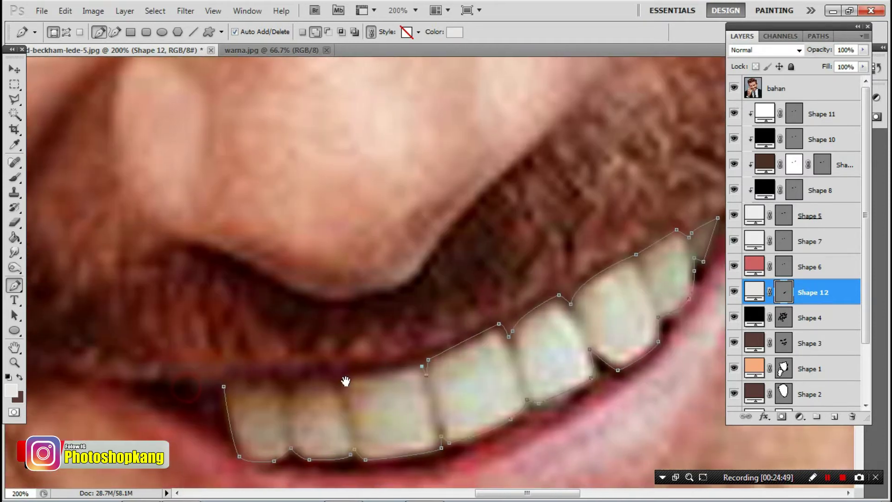
pyautogui.click(347, 376)
pyautogui.click(291, 393)
pyautogui.moveTo(290, 394)
pyautogui.mouseDown()
pyautogui.moveTo(277, 422)
pyautogui.moveTo(280, 384)
pyautogui.mouseUp()
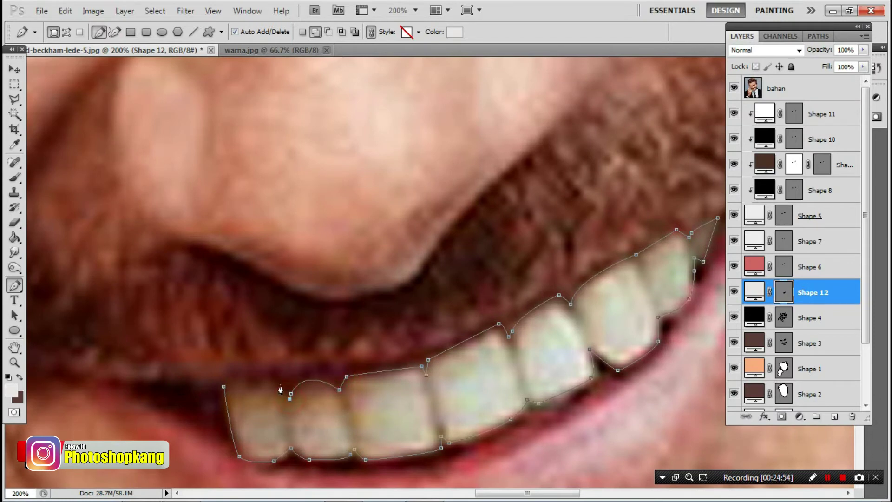
pyautogui.click(224, 388)
pyautogui.press('Return')
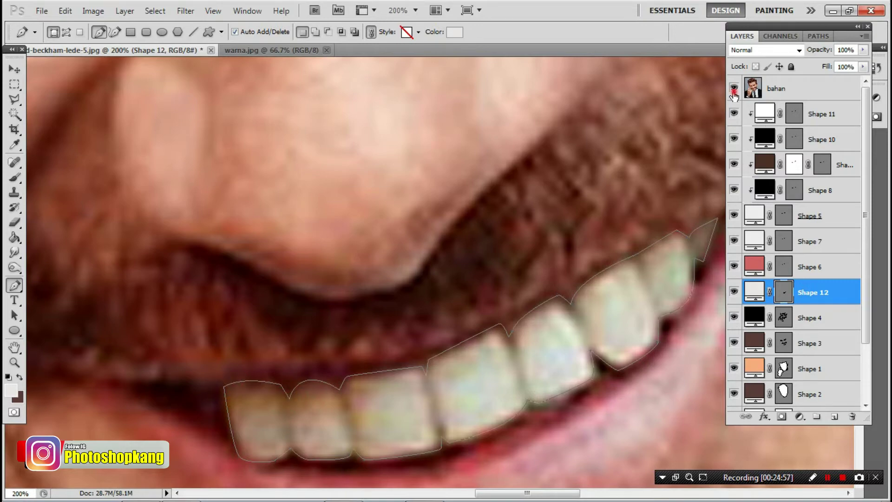
# Toggle the reference photo off and on to check the teeth shape.
pyautogui.click(734, 89)
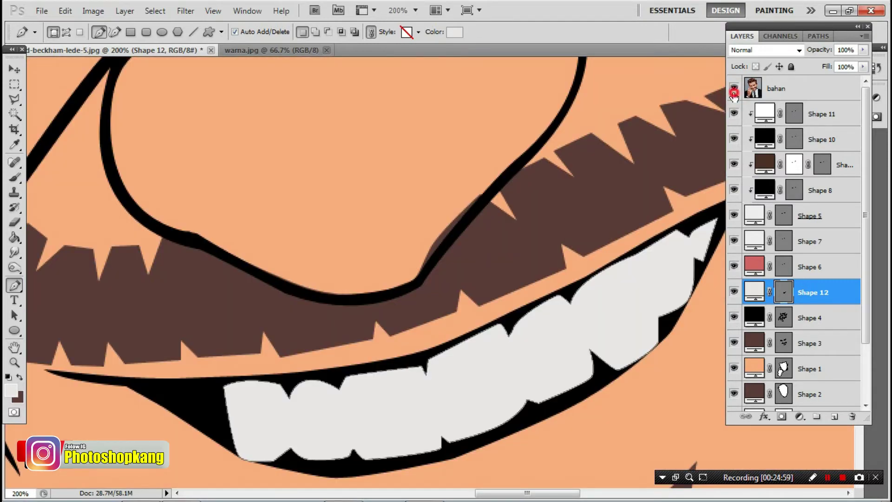
pyautogui.click(734, 93)
pyautogui.moveTo(580, 367); pyautogui.dragTo(568, 340)
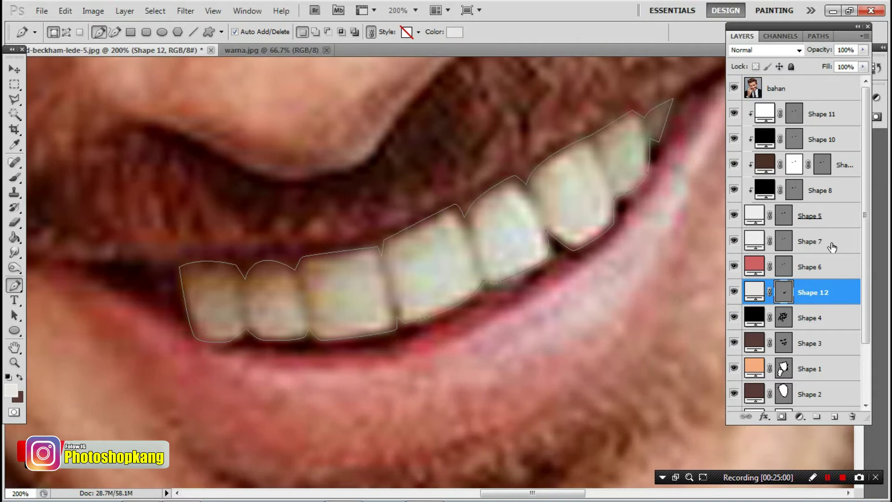
# Add a new layer clipped to the teeth and begin tracing the first tooth gaps.
pyautogui.click(835, 417)
pyautogui.rightClick(797, 291)
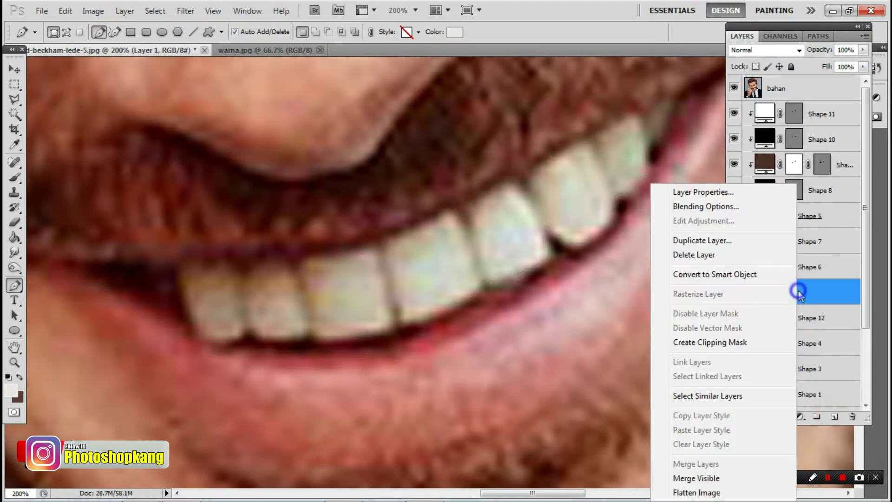
pyautogui.click(710, 342)
pyautogui.click(231, 261)
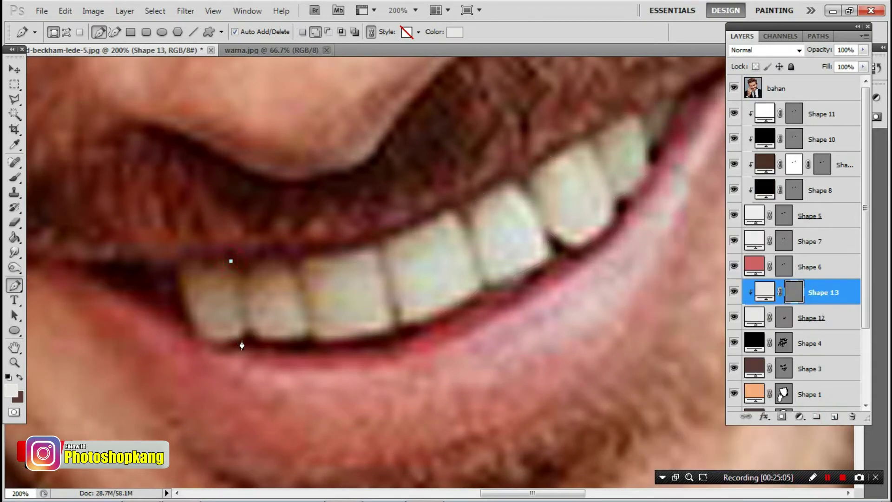
pyautogui.moveTo(243, 346); pyautogui.dragTo(253, 347)
pyautogui.moveTo(241, 257); pyautogui.dragTo(242, 249)
pyautogui.click(285, 242)
pyautogui.click(310, 343)
pyautogui.moveTo(316, 353); pyautogui.dragTo(316, 347)
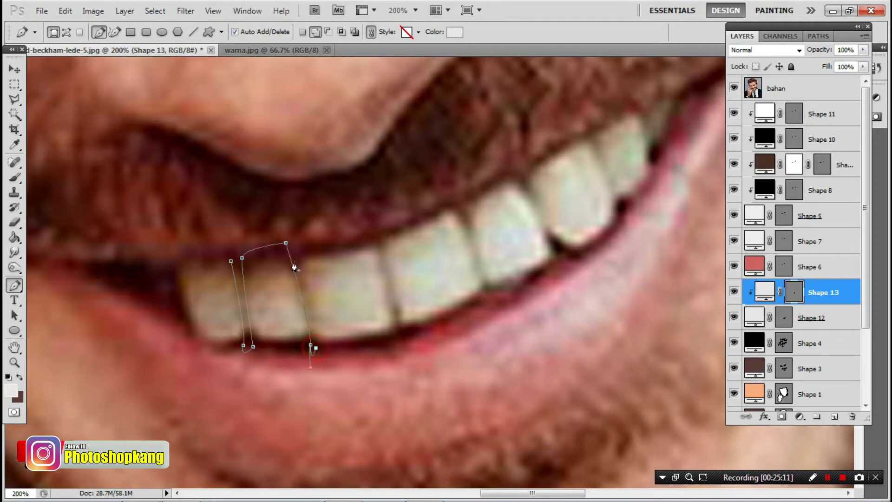
# Continue the tooth-gap outline along the gum line across the middle teeth.
pyautogui.click(298, 247)
pyautogui.moveTo(343, 227); pyautogui.dragTo(350, 227)
pyautogui.click(373, 231)
pyautogui.moveTo(394, 334); pyautogui.dragTo(394, 349)
pyautogui.click(407, 328)
pyautogui.moveTo(382, 230); pyautogui.dragTo(384, 195)
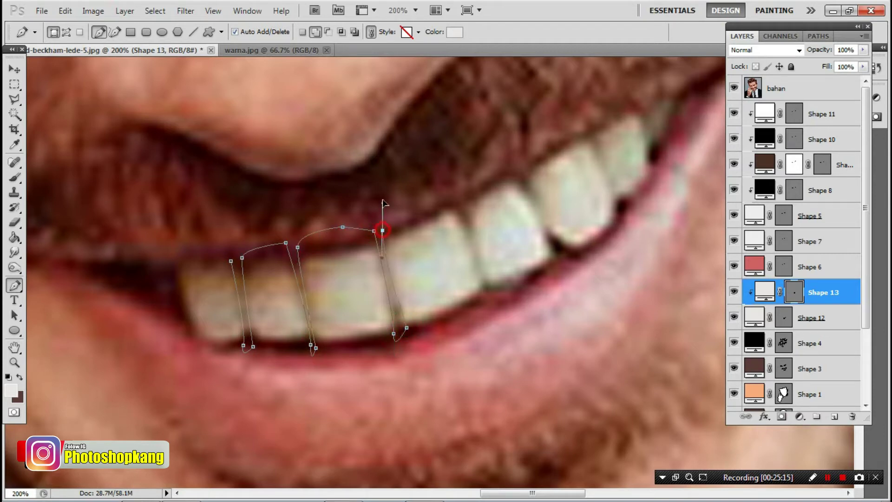
pyautogui.click(433, 178)
pyautogui.click(455, 198)
pyautogui.click(466, 198)
pyautogui.click(493, 168)
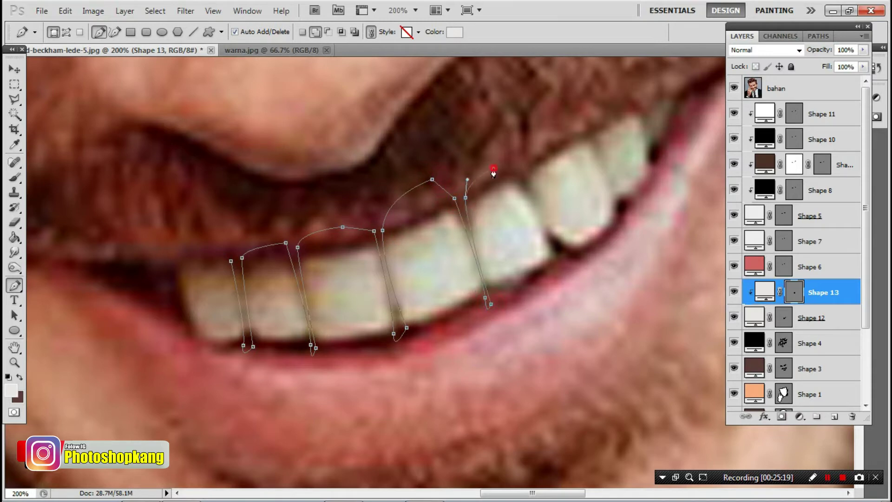
pyautogui.click(552, 247)
pyautogui.click(524, 159)
# Trace the remaining tooth gaps and close the Shape 13 path at its start.
pyautogui.click(563, 129)
pyautogui.click(579, 131)
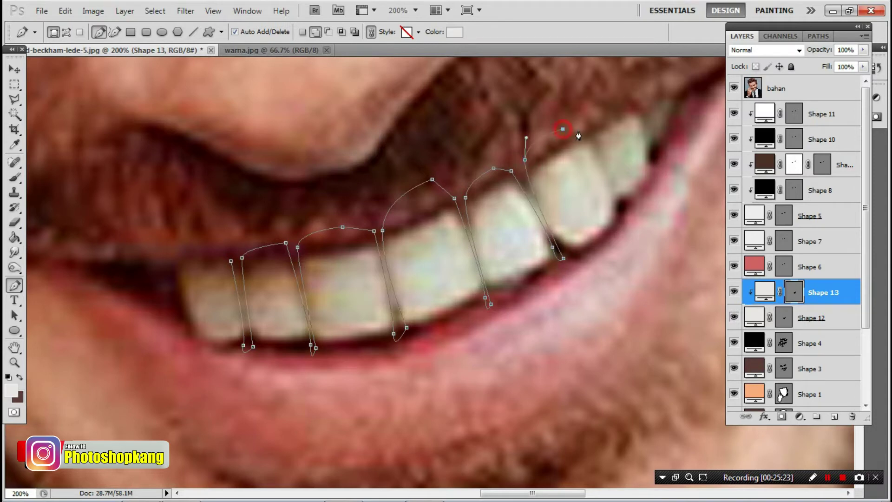
pyautogui.click(626, 214)
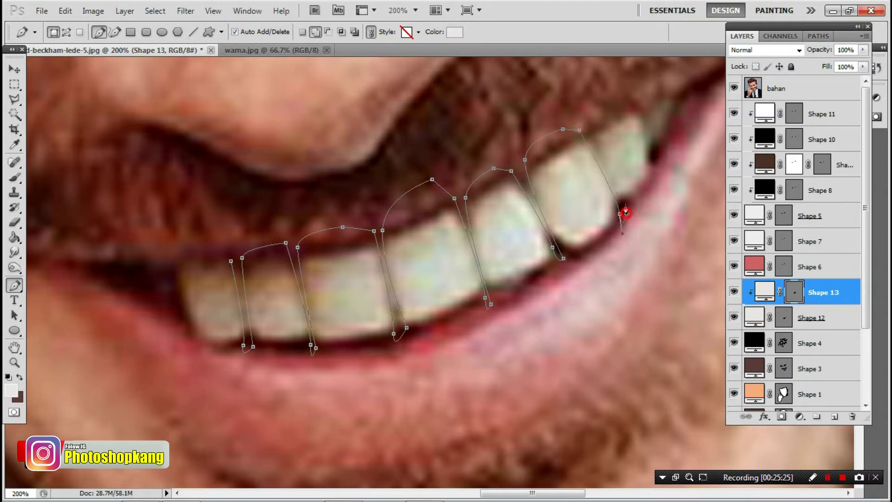
pyautogui.click(592, 122)
pyautogui.click(595, 101)
pyautogui.click(625, 99)
pyautogui.click(660, 159)
pyautogui.click(641, 93)
pyautogui.click(592, 65)
pyautogui.click(254, 224)
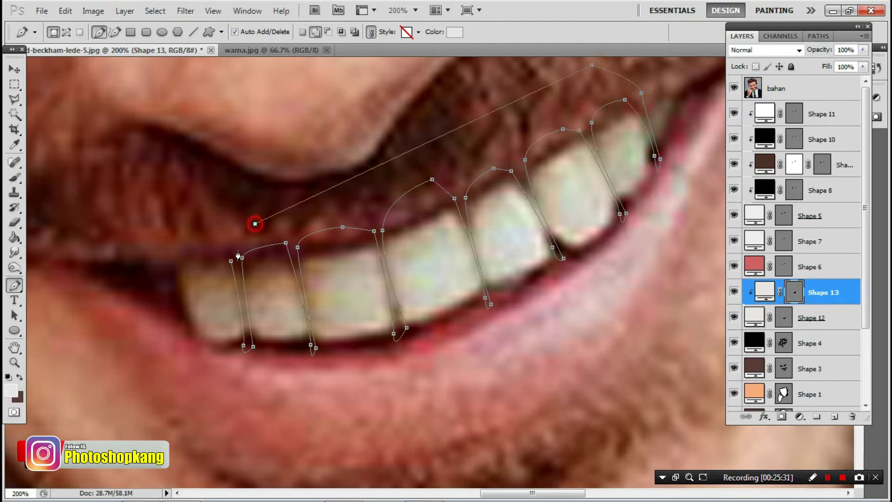
pyautogui.click(231, 262)
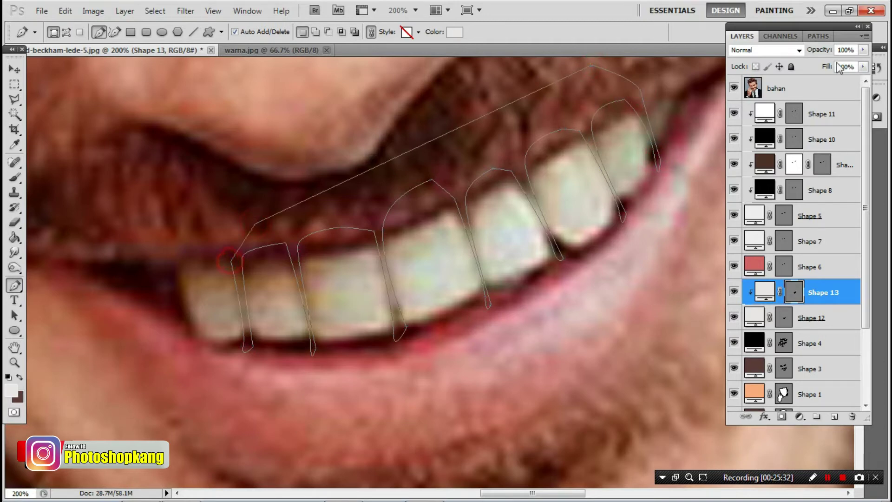
# Hide the reference photo and colour Shape 13 light grey c3c3c3.
pyautogui.click(734, 89)
pyautogui.click(456, 33)
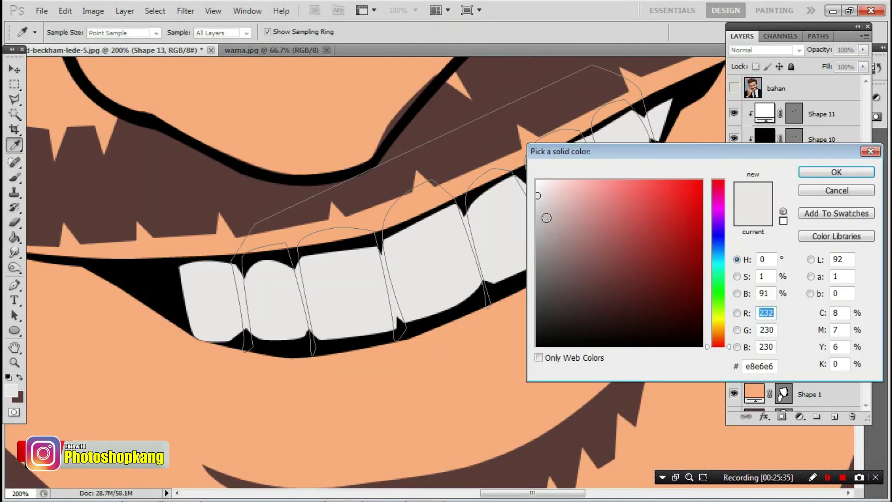
pyautogui.click(537, 218)
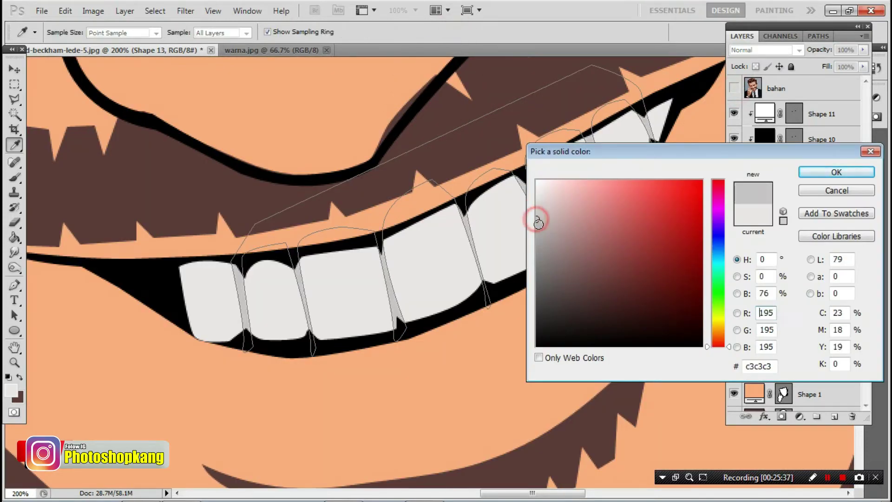
pyautogui.click(835, 173)
pyautogui.click(799, 92)
# Zoom out and toggle the reference photo to compare the cartoon, selecting Shape 12, 4 and 3.
pyautogui.hotkey('ctrl', '-')
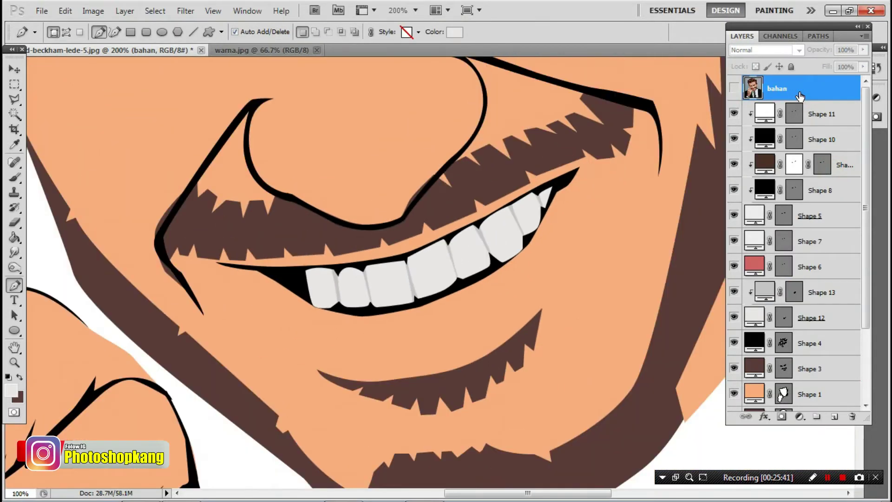
pyautogui.hotkey('ctrl', '-')
pyautogui.hotkey('ctrl', '-')
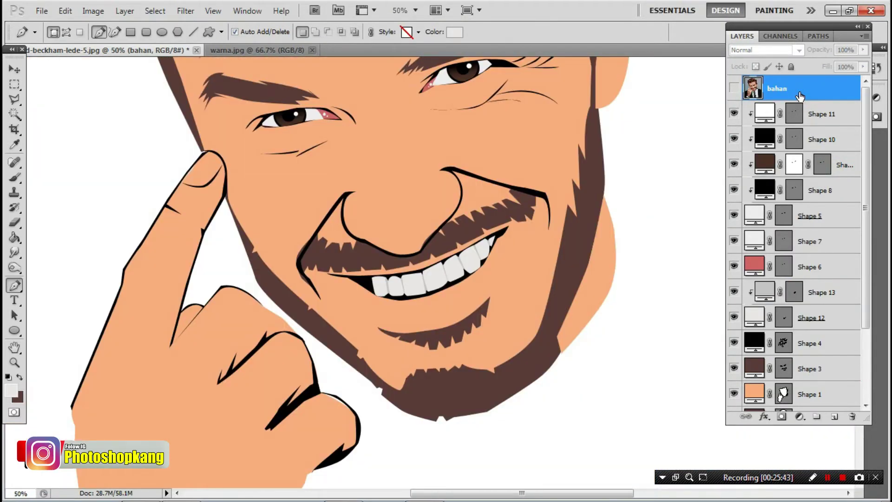
pyautogui.scroll(1, 449, 270)
pyautogui.scroll(1, 448, 271)
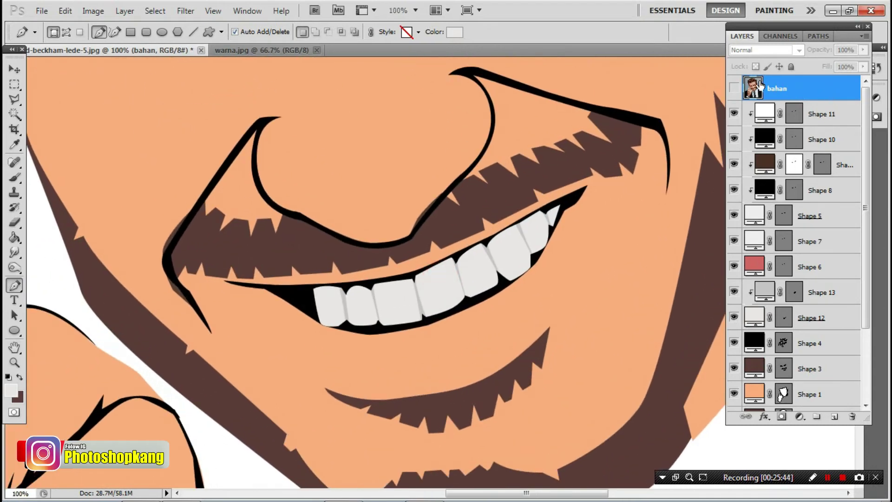
pyautogui.click(734, 89)
pyautogui.click(734, 89)
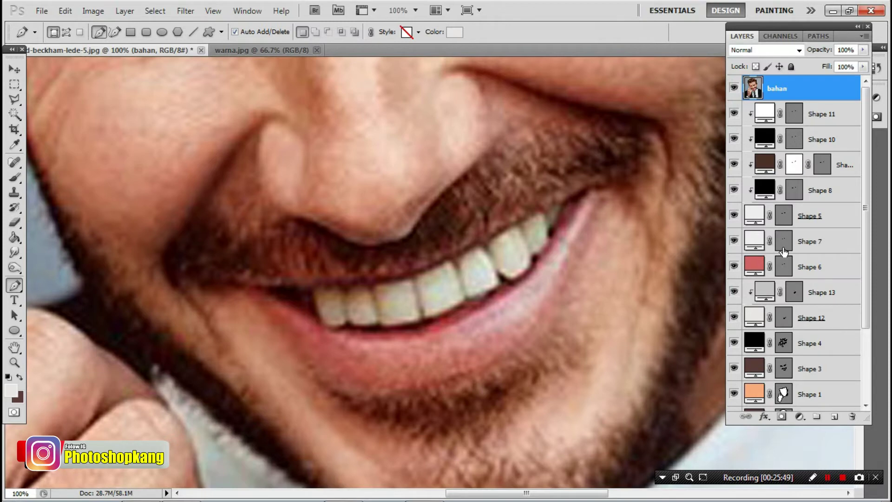
pyautogui.click(785, 319)
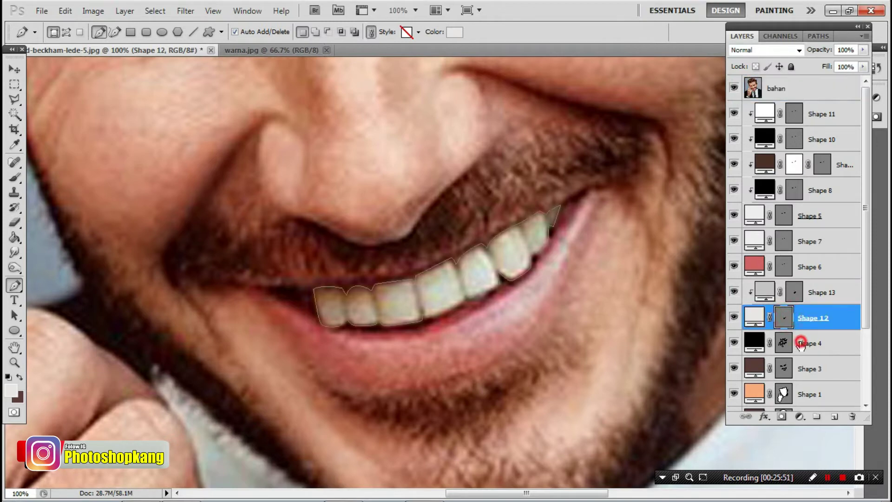
pyautogui.click(800, 343)
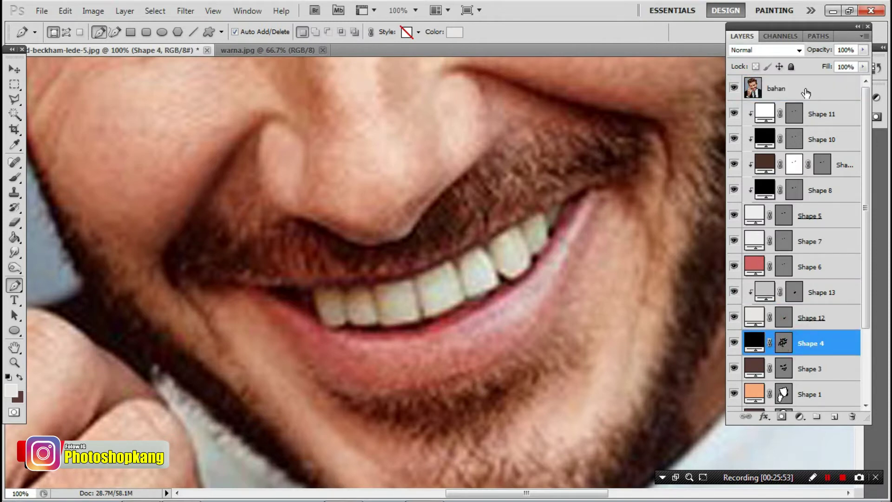
pyautogui.click(734, 88)
pyautogui.click(817, 368)
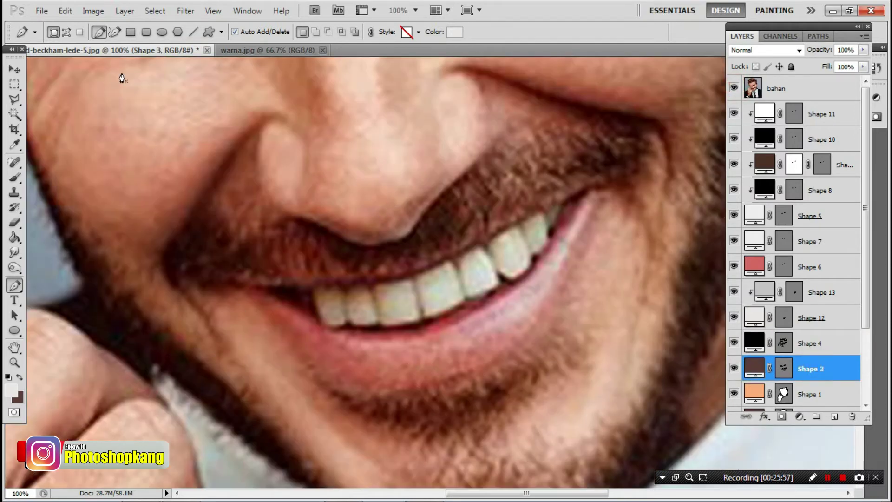
# Sample the reddish-brown swatch from warna.jpg and return to the portrait.
pyautogui.click(284, 50)
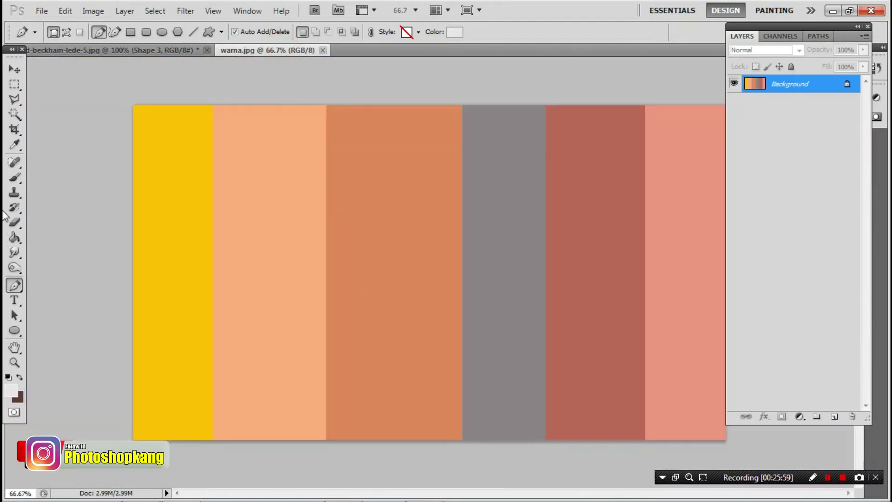
pyautogui.click(15, 177)
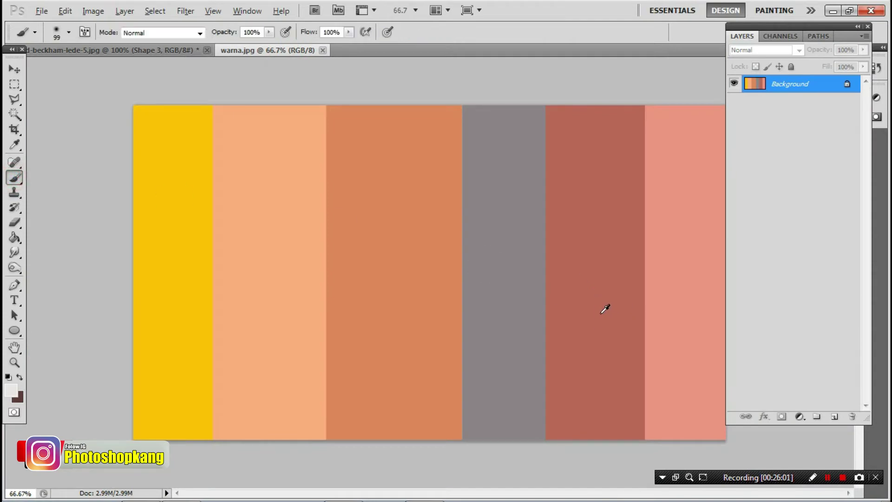
pyautogui.keyDown('alt'); pyautogui.click(605, 309); pyautogui.keyUp('alt')
pyautogui.click(139, 50)
# Outline the lips from the left mouth corner along the lower lip to the right corner.
pyautogui.click(9, 285)
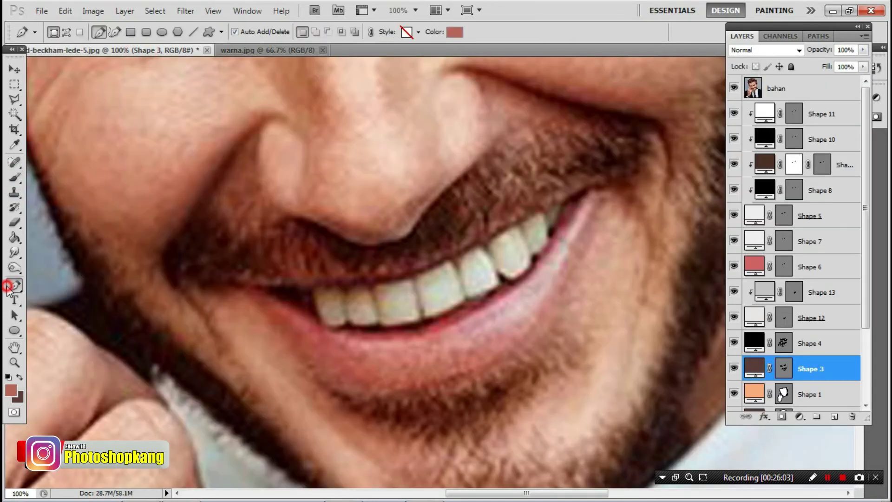
pyautogui.moveTo(249, 297); pyautogui.dragTo(231, 241)
pyautogui.click(223, 227)
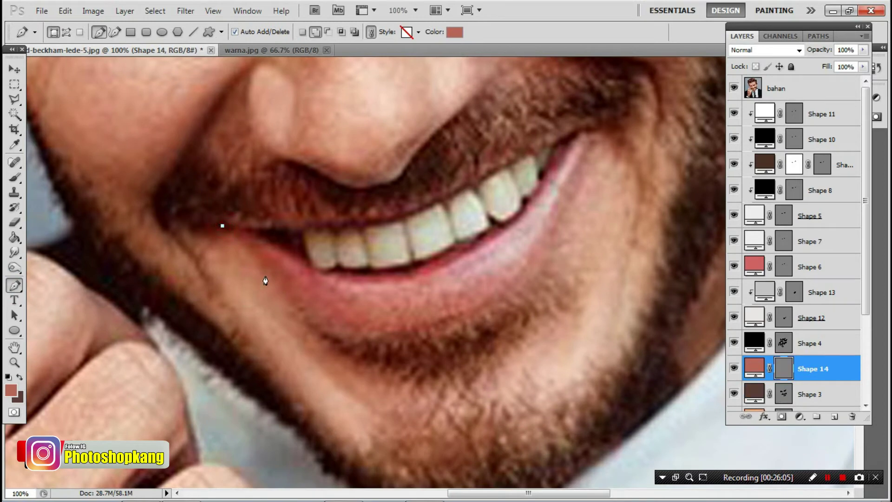
pyautogui.moveTo(274, 279); pyautogui.dragTo(298, 312)
pyautogui.moveTo(391, 335); pyautogui.dragTo(443, 334)
pyautogui.moveTo(534, 266); pyautogui.dragTo(546, 240)
pyautogui.moveTo(594, 124); pyautogui.dragTo(603, 102)
pyautogui.click(733, 88)
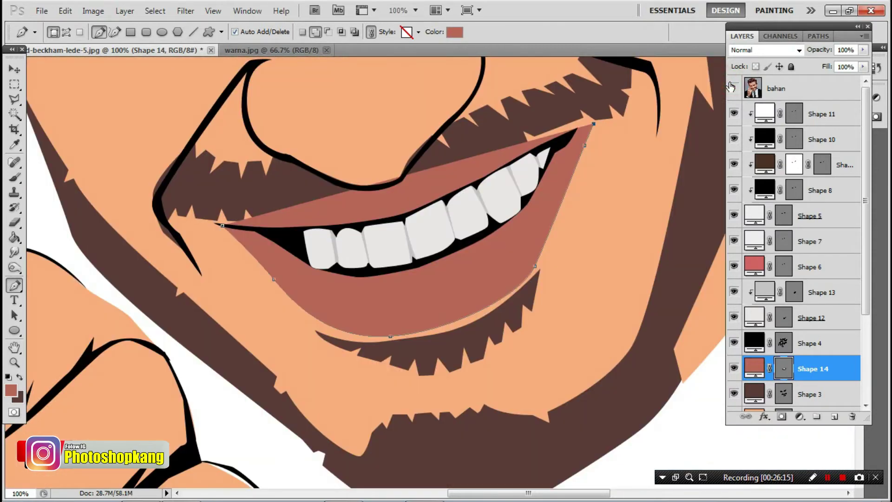
pyautogui.click(733, 88)
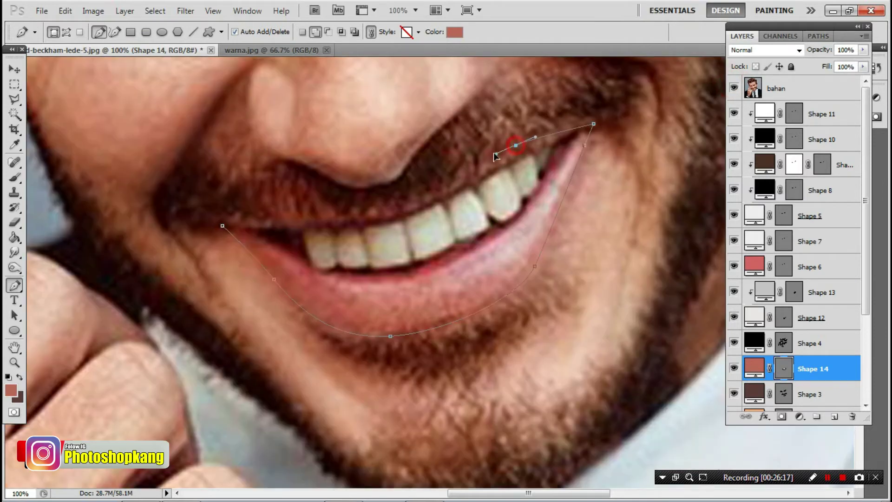
# Trace the upper lip back leftward and close the Shape 14 lips shape.
pyautogui.moveTo(516, 145); pyautogui.dragTo(480, 162)
pyautogui.click(434, 187)
pyautogui.moveTo(347, 210); pyautogui.dragTo(312, 215)
pyautogui.click(267, 213)
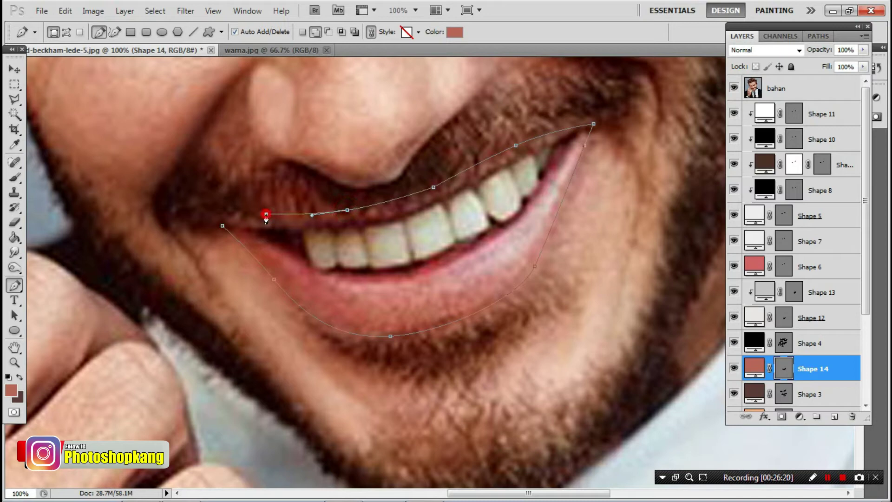
pyautogui.click(201, 221)
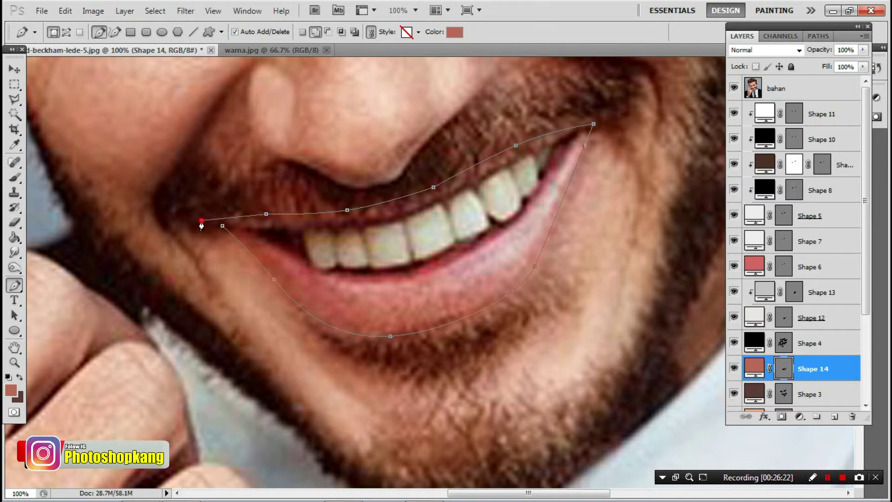
pyautogui.click(225, 226)
# Hide the photo and move the Shape 3 beard layer higher in the stack.
pyautogui.click(734, 88)
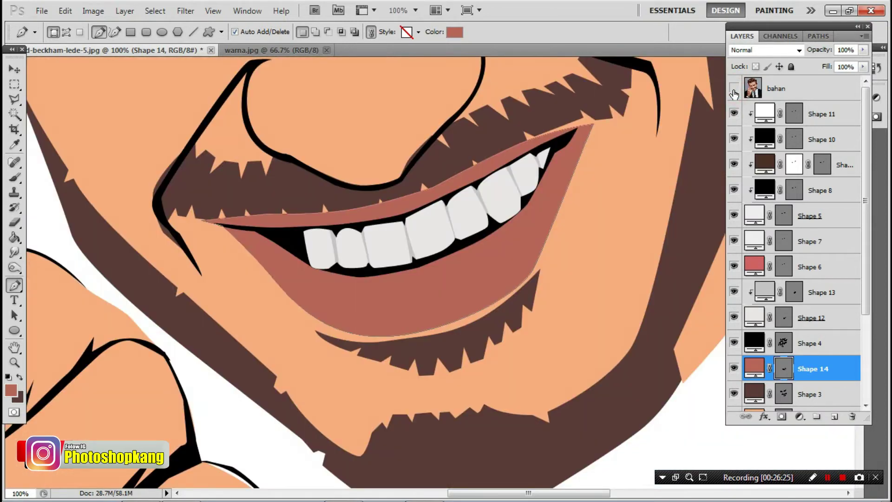
pyautogui.click(795, 140)
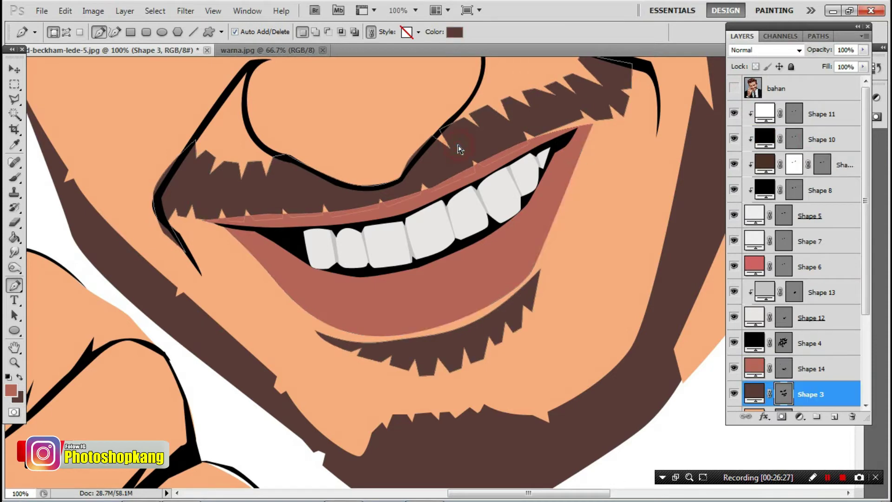
pyautogui.moveTo(823, 395); pyautogui.dragTo(828, 271)
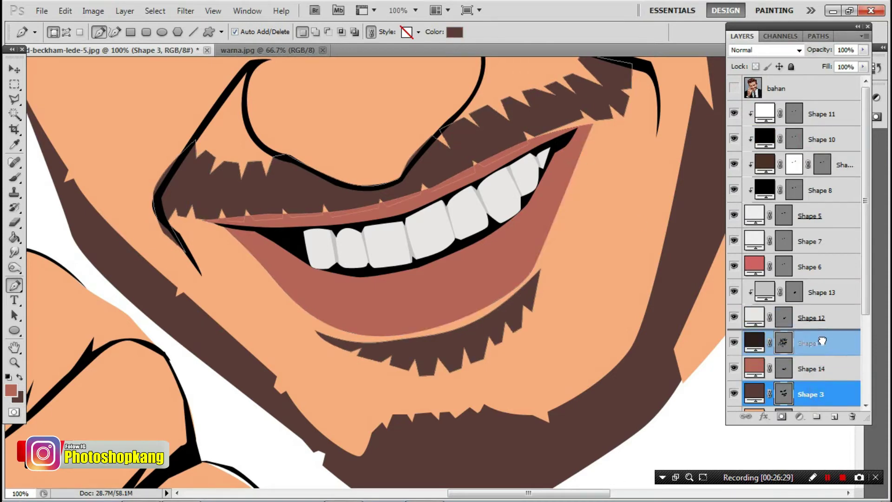
# Undo the Shape 3 reorder and select the Shape 14 lips layer.
pyautogui.click(830, 217)
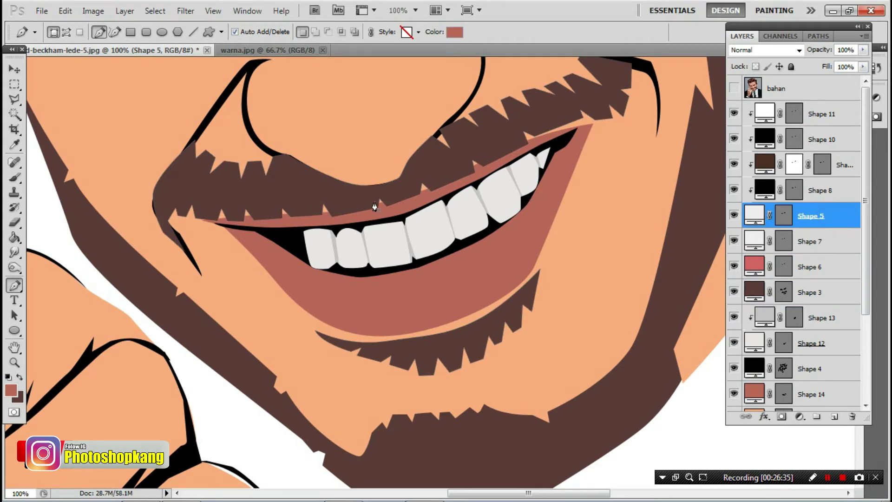
pyautogui.hotkey('ctrl', 'z')
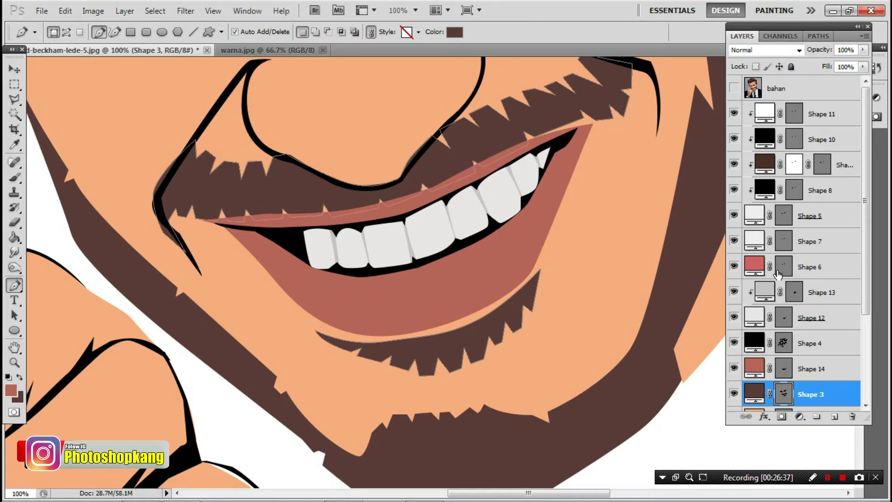
pyautogui.click(805, 268)
pyautogui.keyDown('ctrl'); pyautogui.click(361, 215); pyautogui.keyUp('ctrl')
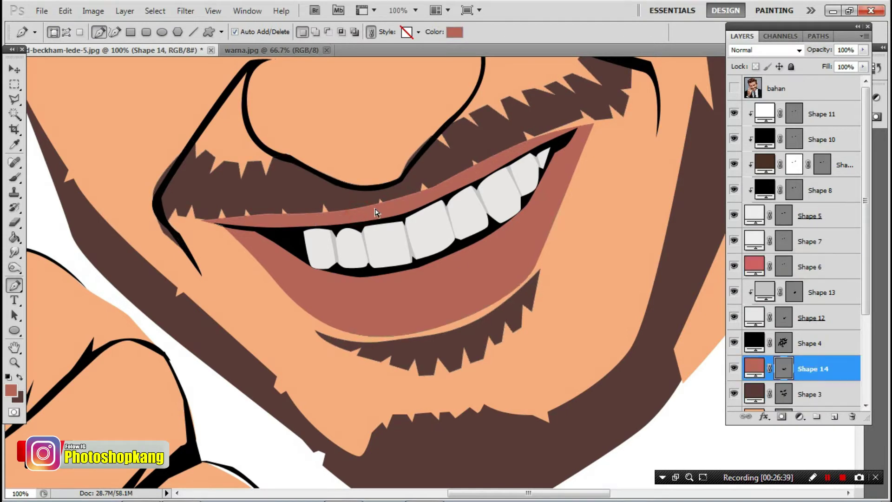
pyautogui.scroll(1, 370, 214)
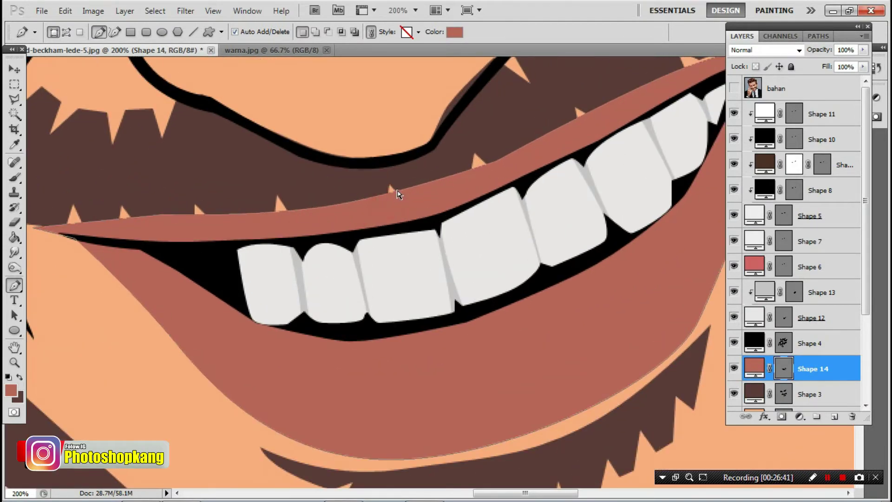
# Pull Shape 14's upper-lip anchors down to the teeth, adding a point near the right corner.
pyautogui.moveTo(325, 206); pyautogui.dragTo(327, 214)
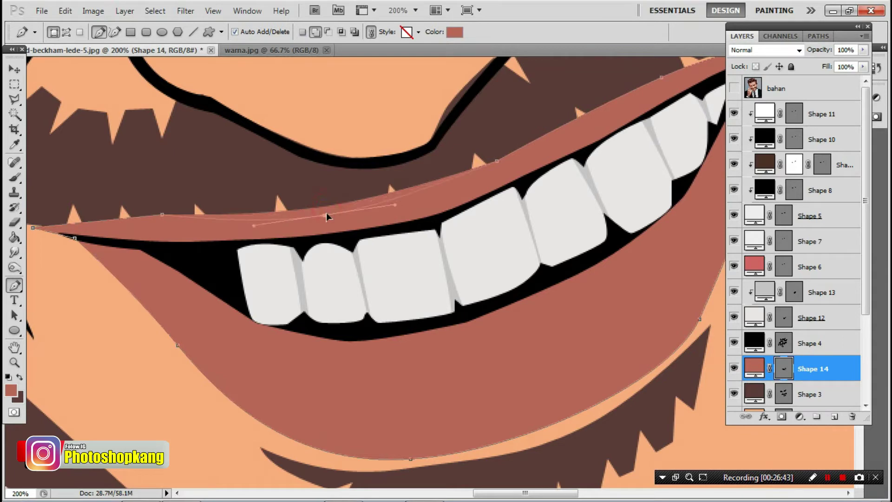
pyautogui.moveTo(163, 216); pyautogui.dragTo(158, 225)
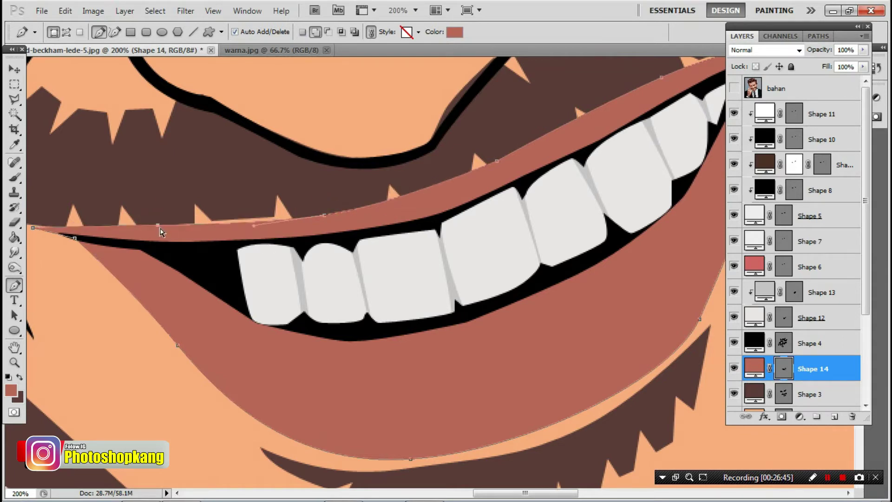
pyautogui.moveTo(497, 162); pyautogui.dragTo(496, 170)
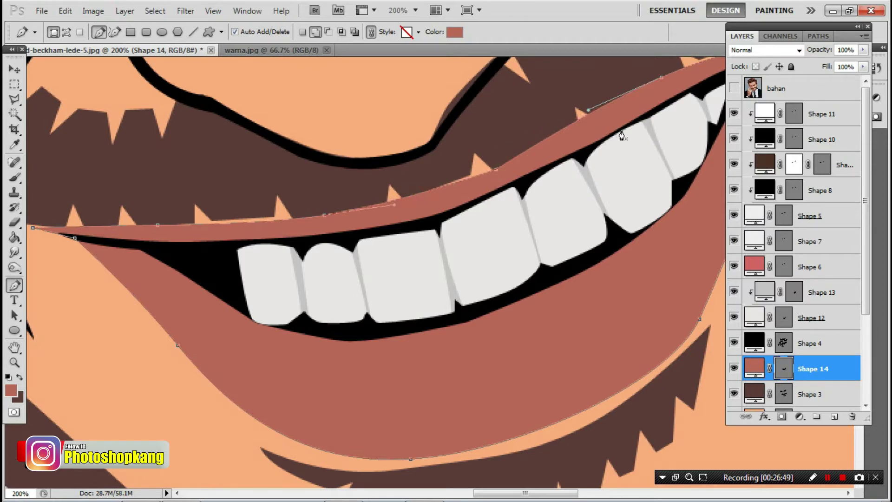
pyautogui.moveTo(621, 135); pyautogui.dragTo(438, 228)
pyautogui.click(484, 172)
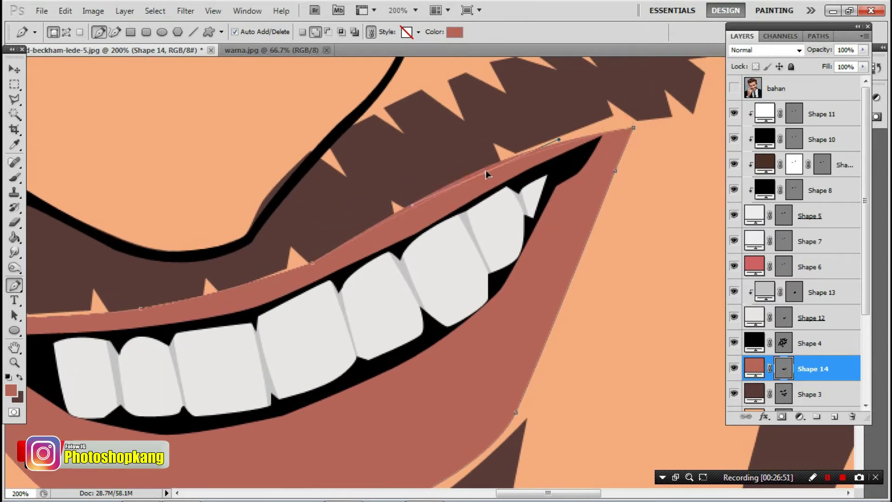
pyautogui.press('Return')
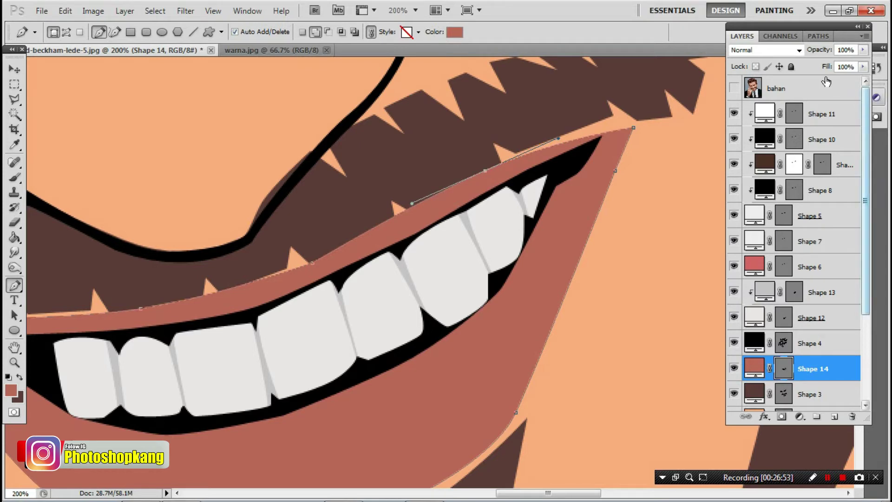
pyautogui.click(811, 82)
pyautogui.hotkey('ctrl', '-')
pyautogui.hotkey('ctrl', '-')
pyautogui.hotkey('ctrl', '-')
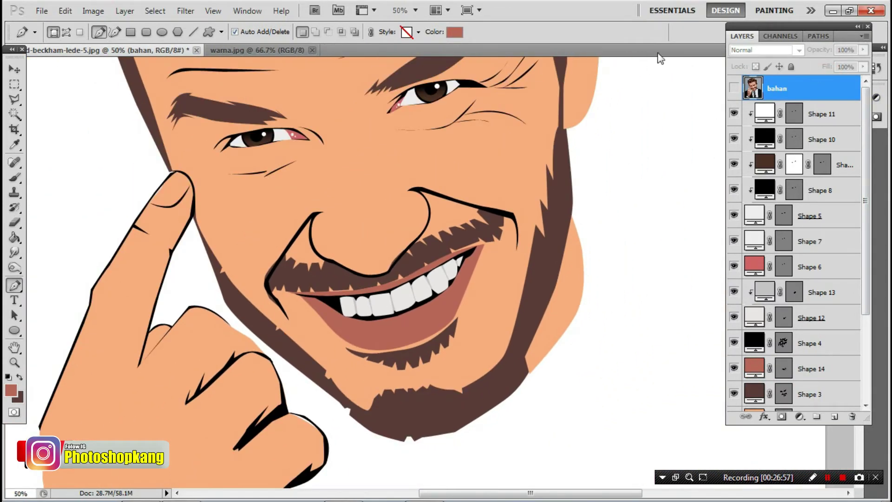
# Show the reference photo and sample the salmon swatch from warna.jpg.
pyautogui.click(735, 88)
pyautogui.click(735, 88)
pyautogui.click(734, 89)
pyautogui.scroll(1, 369, 238)
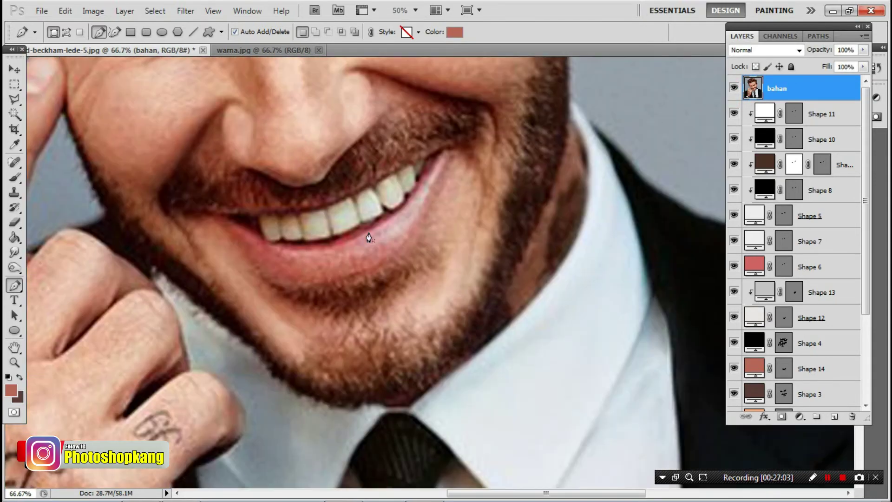
pyautogui.keyDown('ctrl'); pyautogui.click(326, 259); pyautogui.keyUp('ctrl')
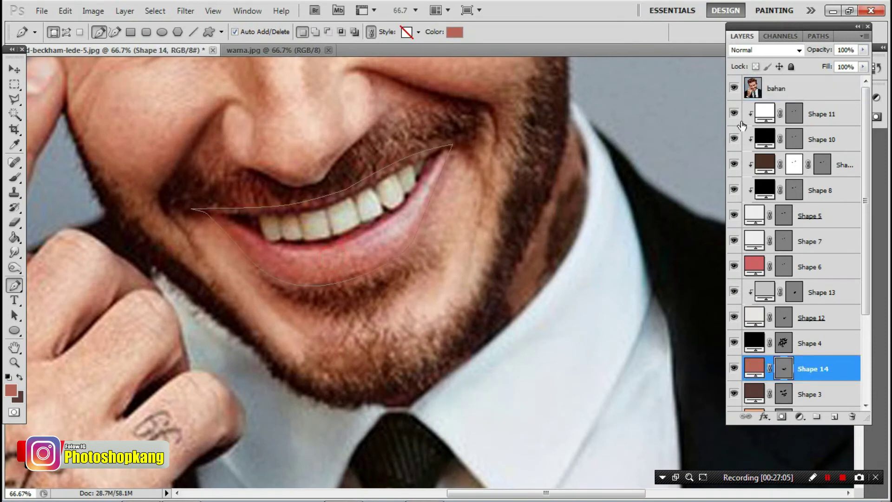
pyautogui.click(285, 50)
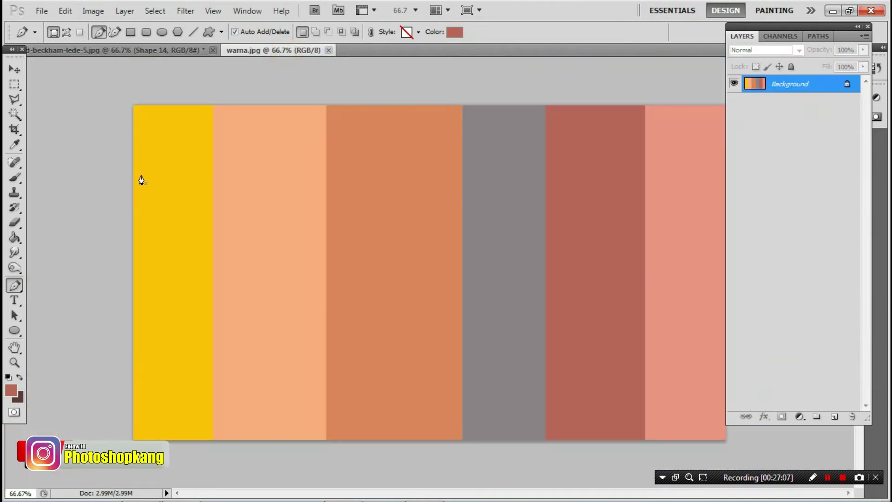
pyautogui.click(15, 177)
pyautogui.keyDown('alt'); pyautogui.click(679, 184); pyautogui.keyUp('alt')
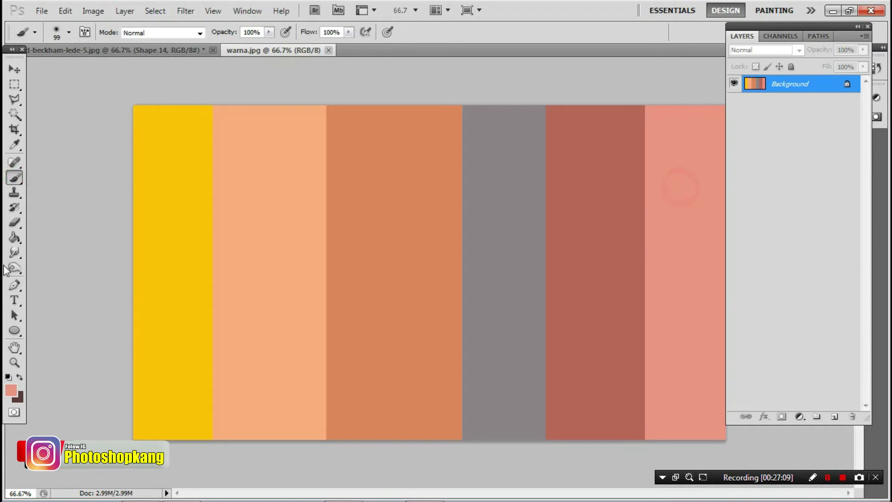
pyautogui.press('p')
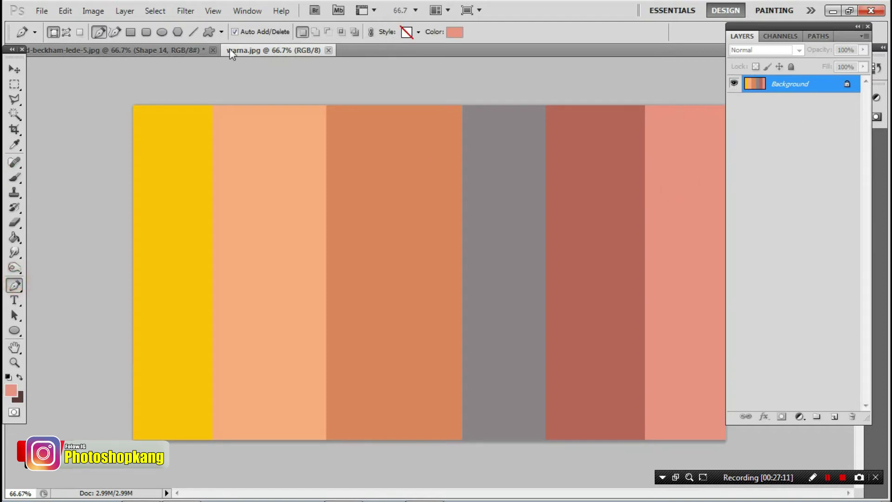
pyautogui.click(159, 49)
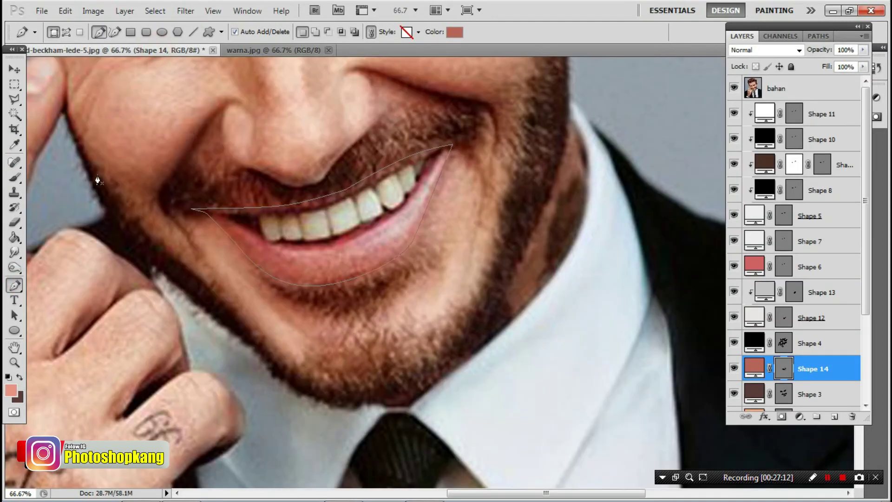
# Trace the Shape 15 inner lower-lip band to the right mouth corner and close it.
pyautogui.click(265, 245)
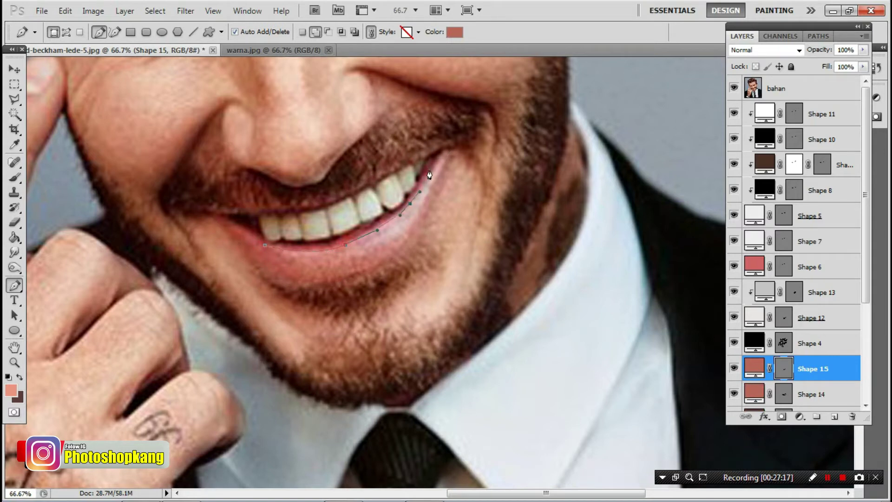
pyautogui.click(445, 152)
pyautogui.moveTo(404, 233); pyautogui.dragTo(385, 243)
pyautogui.moveTo(326, 260)
pyautogui.mouseDown()
pyautogui.moveTo(356, 254)
pyautogui.moveTo(356, 246)
pyautogui.mouseUp()
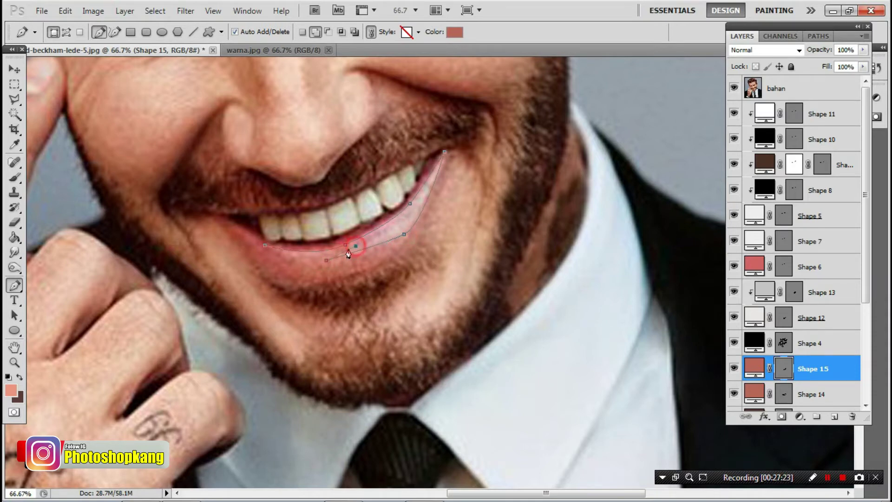
pyautogui.click(266, 247)
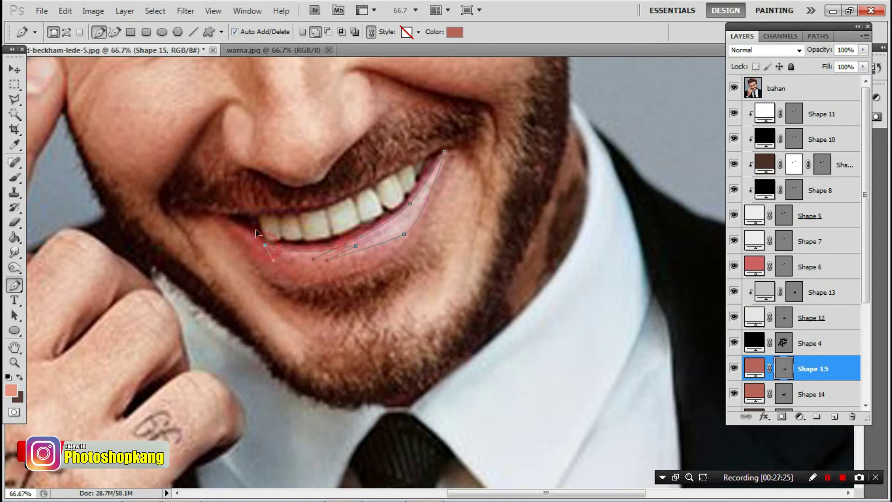
# Add a small extra piece near the lip's left corner to Shape 15, then hide the photo.
pyautogui.click(314, 33)
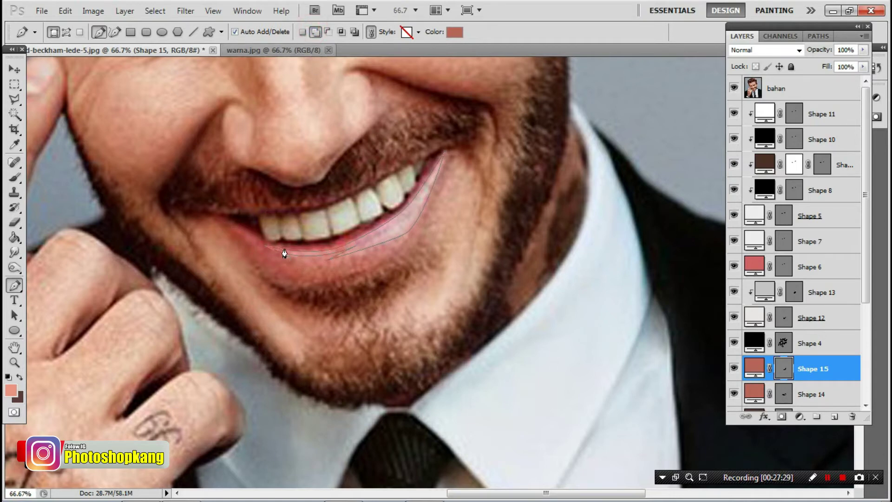
pyautogui.click(233, 227)
pyautogui.click(254, 245)
pyautogui.click(232, 227)
pyautogui.click(734, 88)
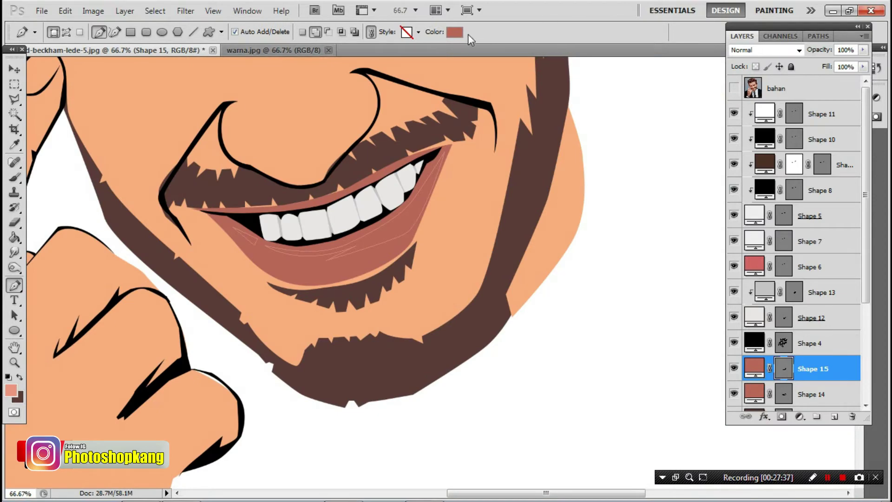
# Recolour the lip highlight shape to a lighter pink.
pyautogui.click(455, 32)
pyautogui.click(11, 389)
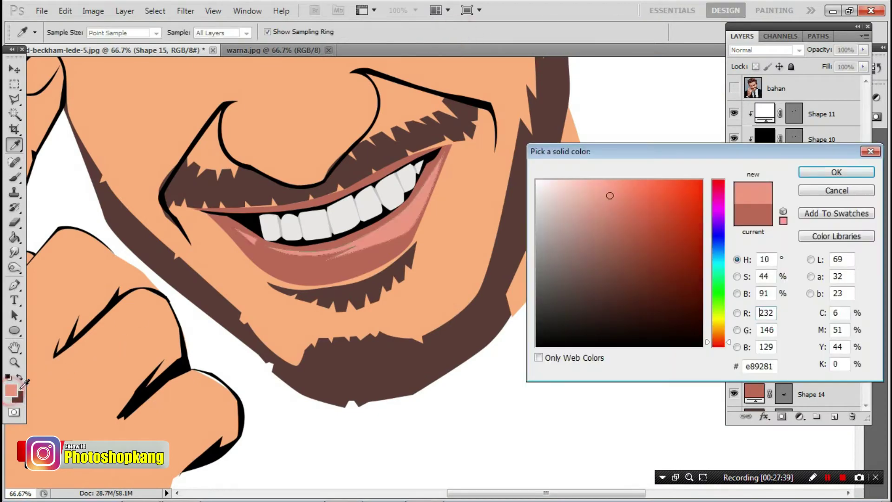
pyautogui.click(855, 172)
pyautogui.click(796, 95)
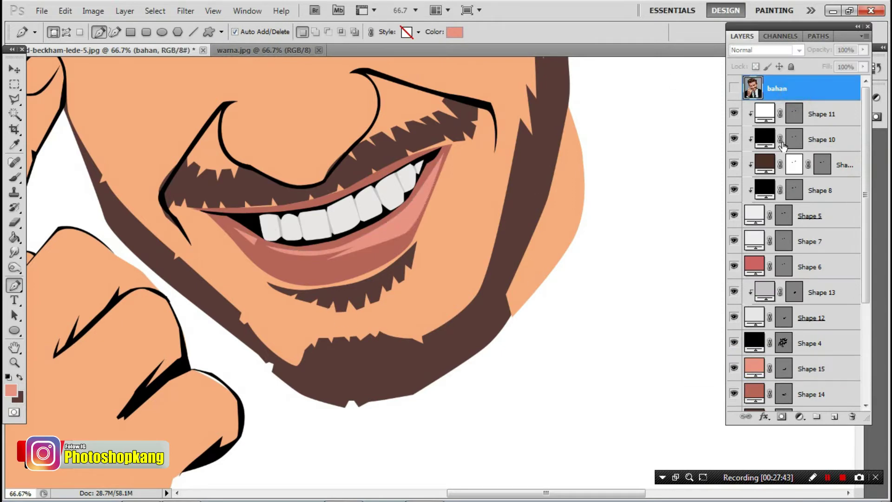
# Try a brown sampled from the eyebrow as the Shape 4 line-art colour.
pyautogui.moveTo(425, 195); pyautogui.dragTo(418, 303)
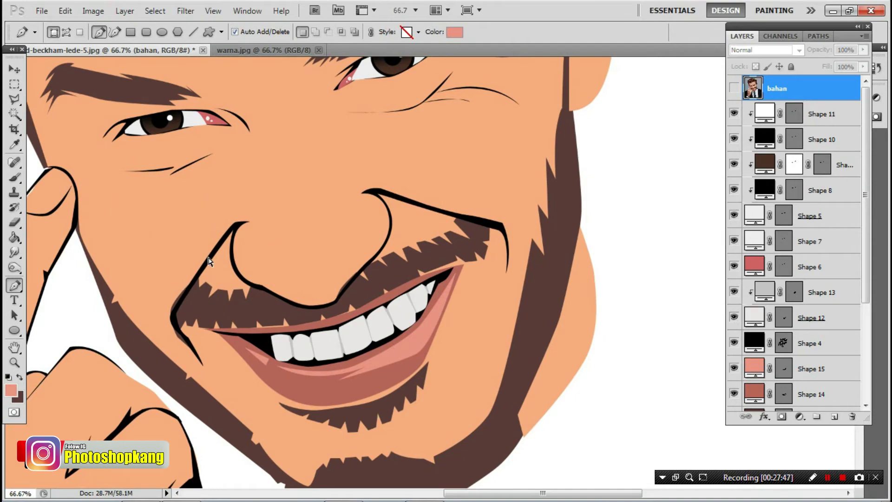
pyautogui.keyDown('ctrl'); pyautogui.click(209, 260); pyautogui.keyUp('ctrl')
pyautogui.moveTo(219, 163)
pyautogui.mouseDown()
pyautogui.moveTo(266, 449)
pyautogui.moveTo(288, 258)
pyautogui.mouseUp()
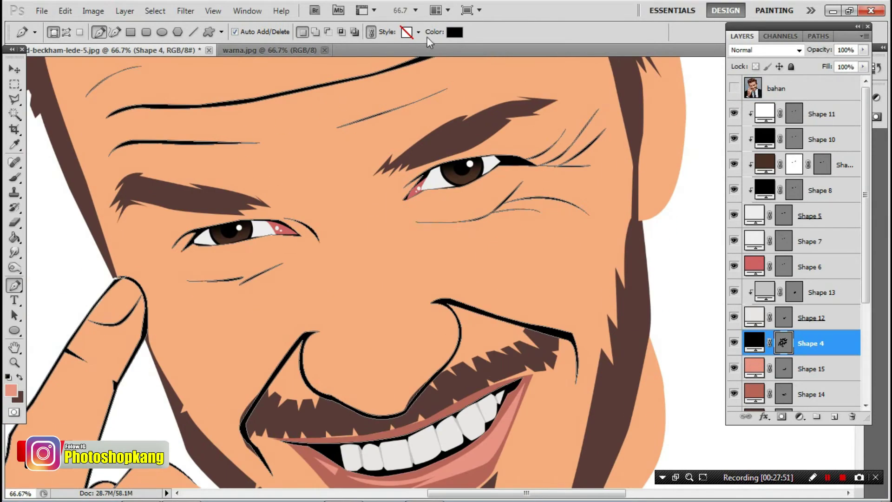
pyautogui.click(454, 33)
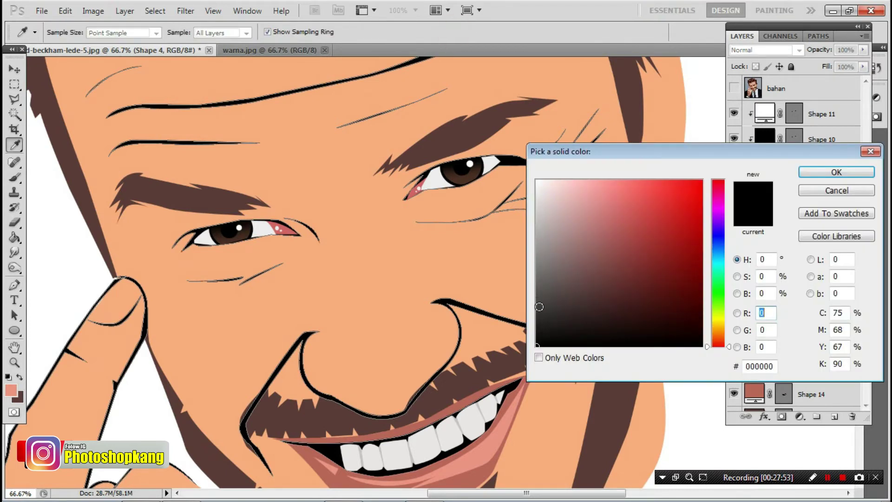
pyautogui.click(540, 307)
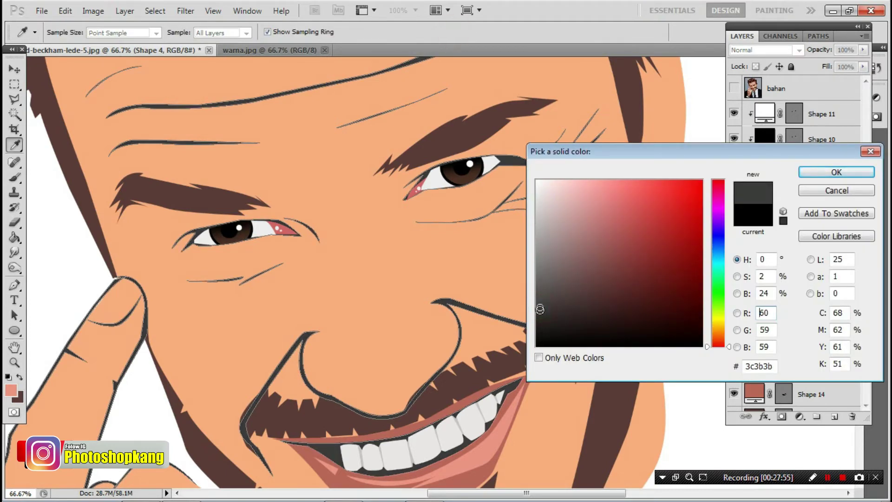
pyautogui.click(540, 311)
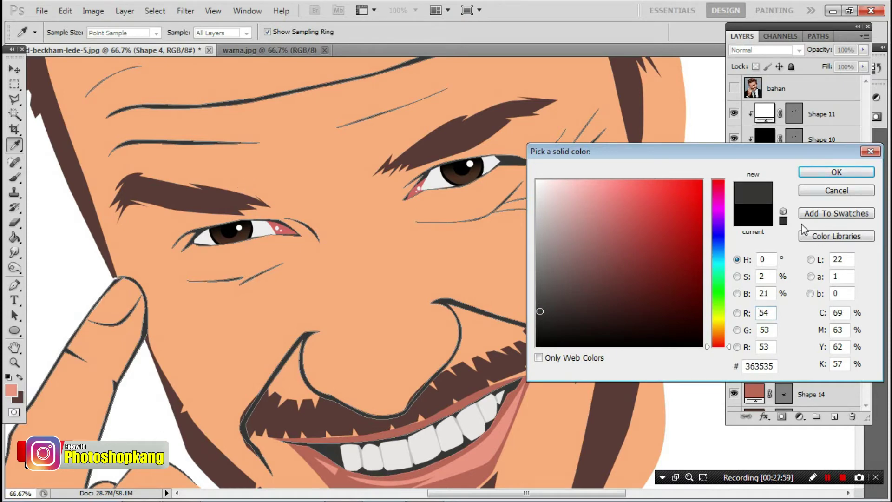
pyautogui.click(207, 202)
pyautogui.click(809, 193)
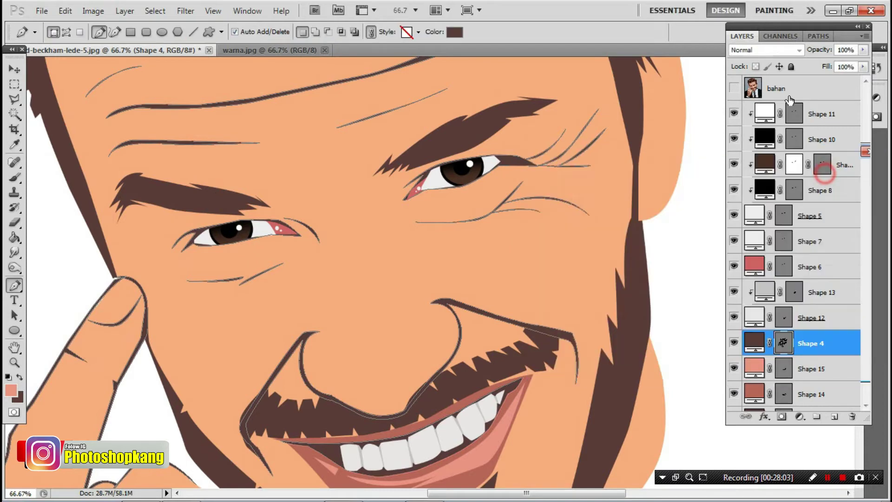
# Zoom out to check the whole image, then revert the outlines to black.
pyautogui.click(782, 89)
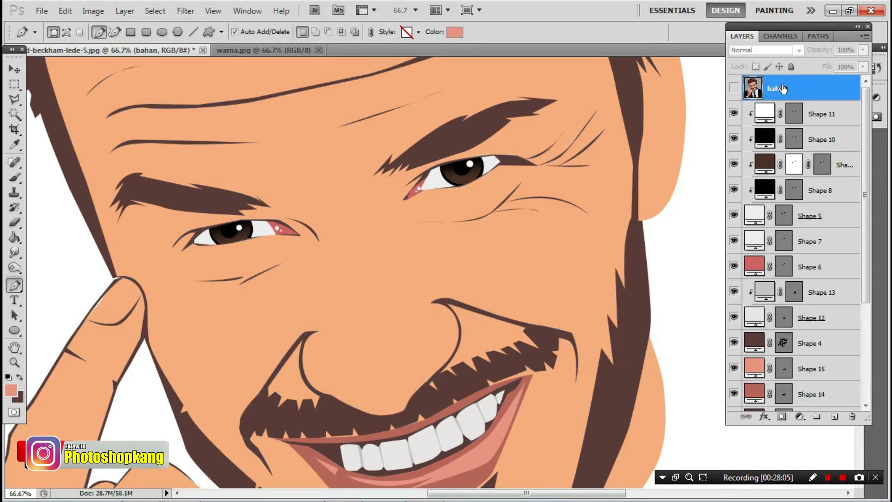
pyautogui.hotkey('ctrl', '0')
pyautogui.hotkey('ctrl', '+')
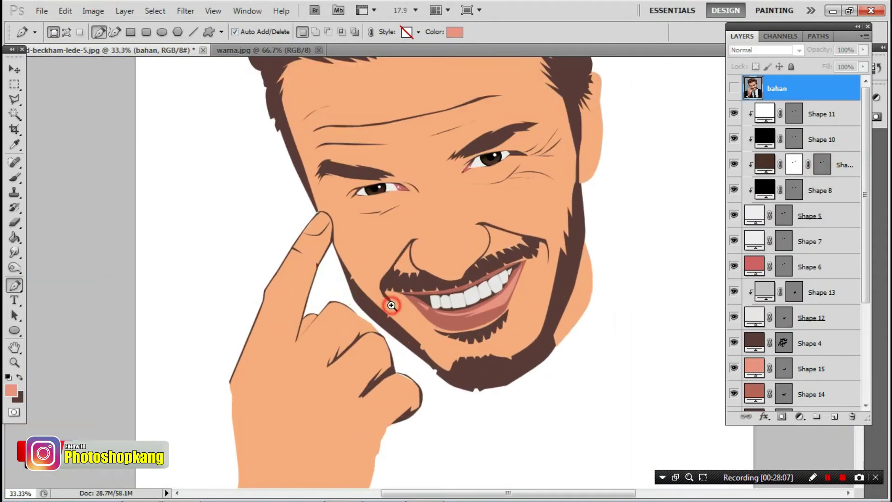
pyautogui.hotkey('ctrl', '+')
pyautogui.hotkey('ctrl', '+')
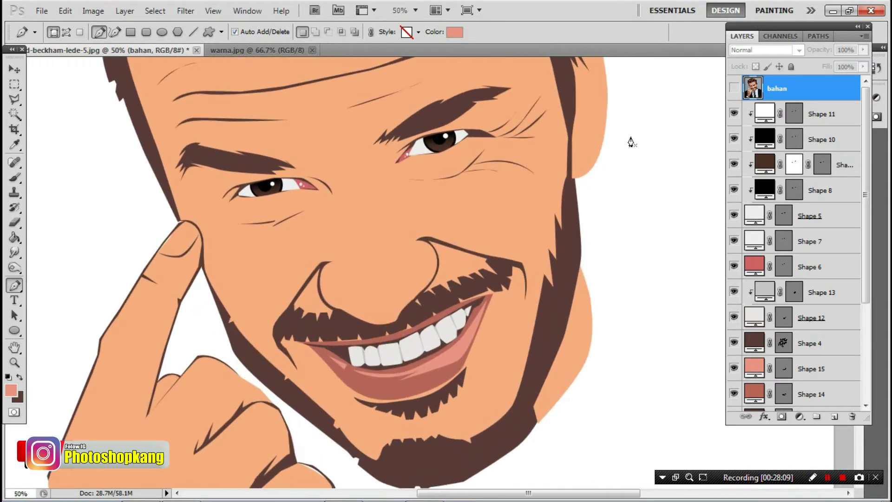
pyautogui.hotkey('ctrl', 'z')
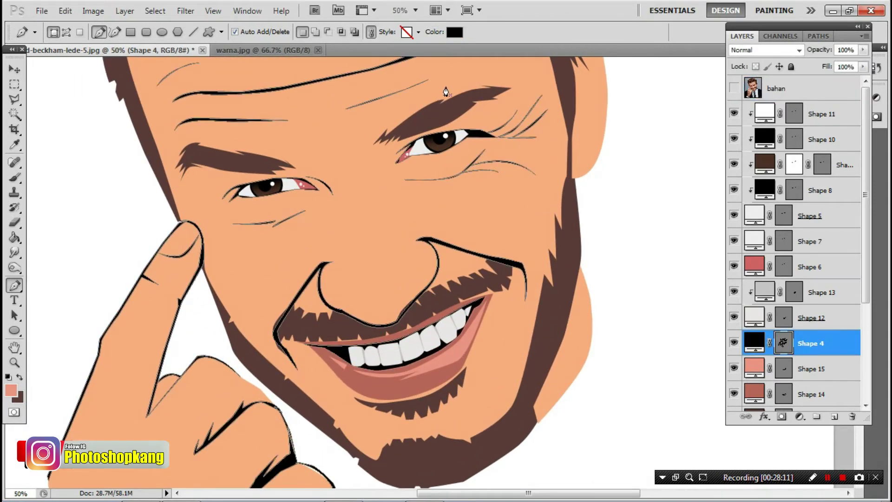
# Recolour the Shape 4 outlines to dark brown 4a3a38 sampled from the mustache.
pyautogui.click(454, 31)
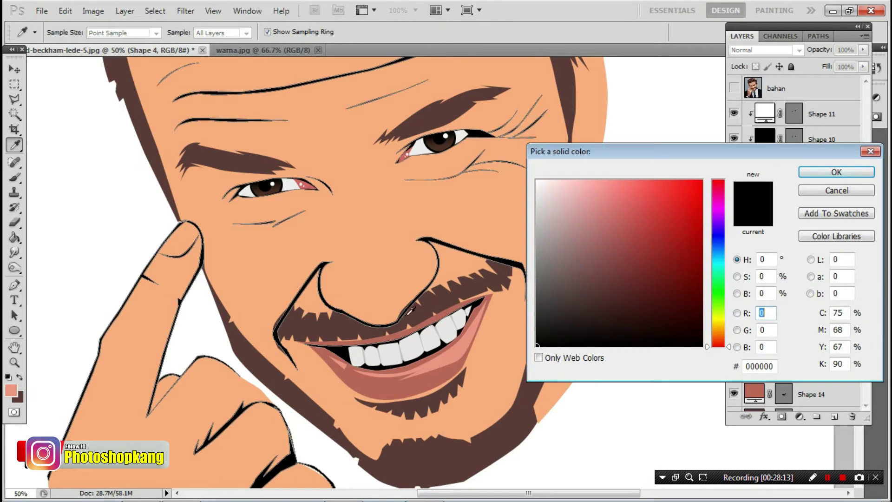
pyautogui.click(346, 327)
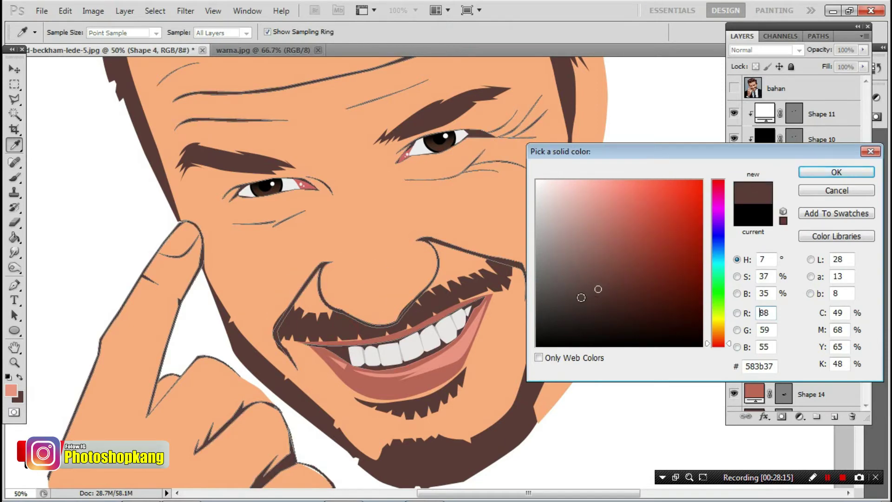
pyautogui.click(581, 298)
pyautogui.moveTo(579, 298); pyautogui.dragTo(576, 299)
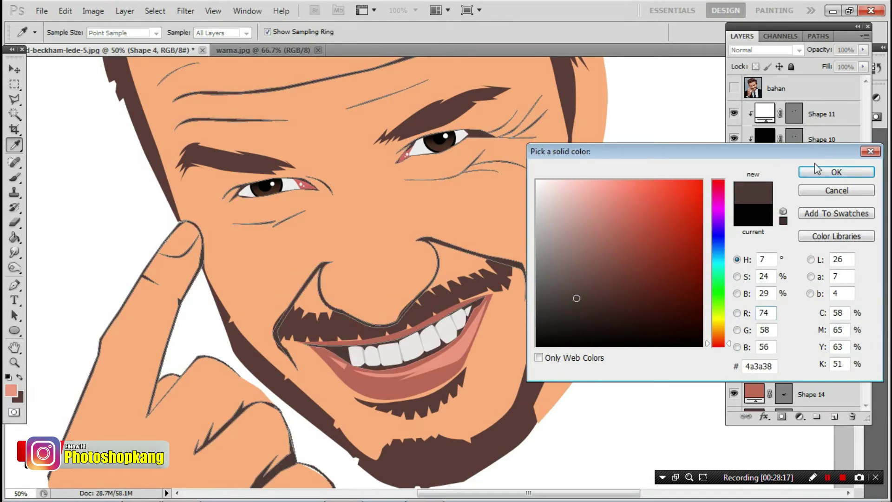
pyautogui.click(815, 171)
pyautogui.press('p')
pyautogui.click(781, 88)
pyautogui.moveTo(488, 277); pyautogui.dragTo(402, 278)
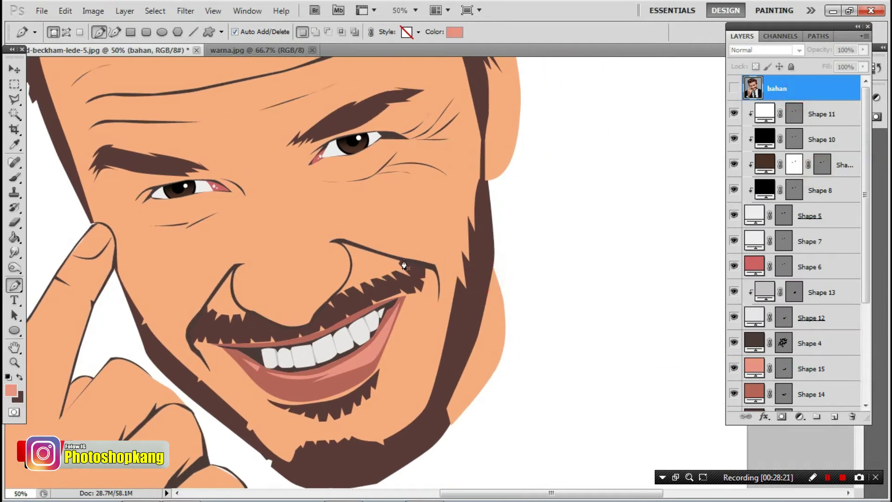
# Recolour the Shape 9 pupils to warm reddish-brown 6e3721.
pyautogui.keyDown('ctrl'); pyautogui.click(189, 195); pyautogui.keyUp('ctrl')
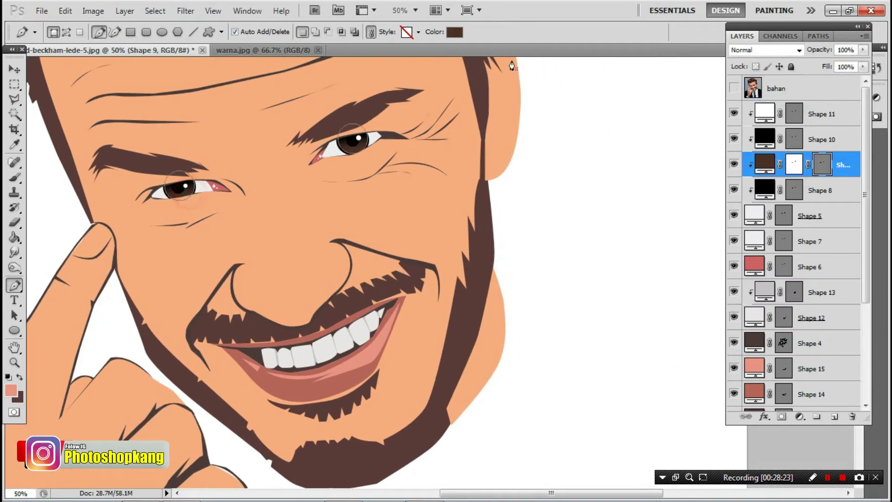
pyautogui.click(455, 32)
pyautogui.moveTo(633, 285); pyautogui.dragTo(653, 275)
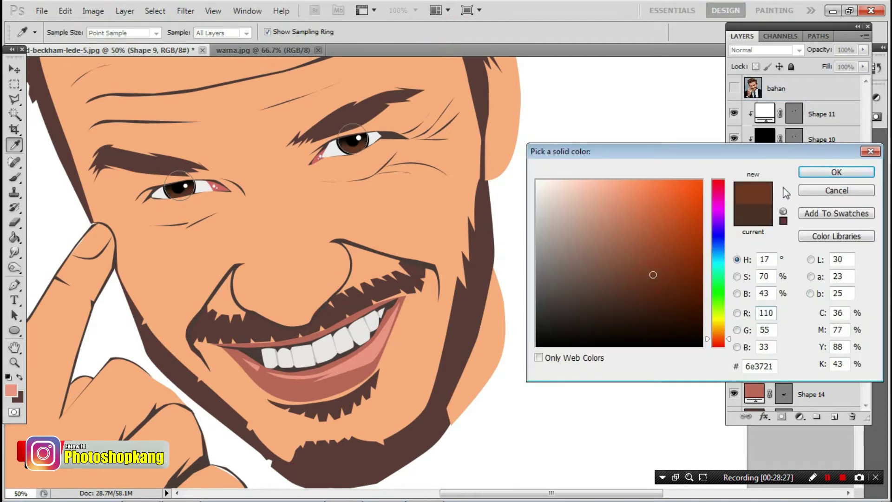
pyautogui.click(836, 172)
pyautogui.click(781, 88)
pyautogui.moveTo(350, 331); pyautogui.dragTo(302, 485)
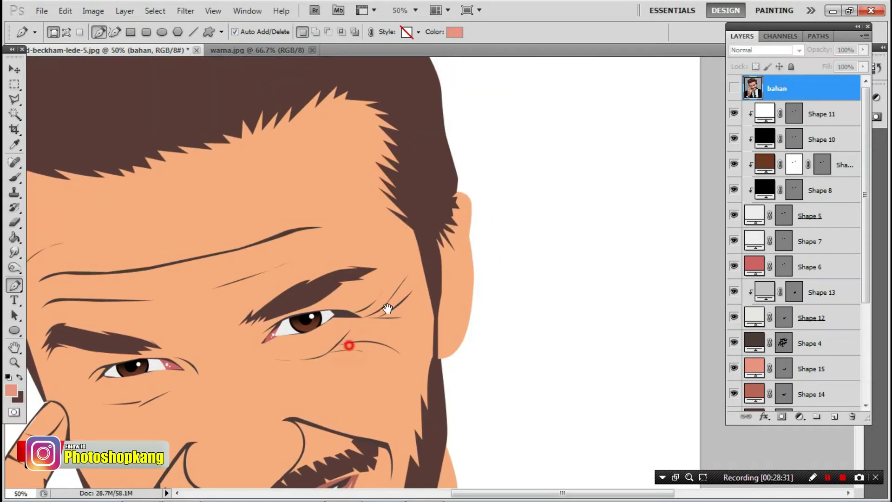
pyautogui.moveTo(344, 356); pyautogui.dragTo(397, 291)
pyautogui.scroll(1, 99, 342)
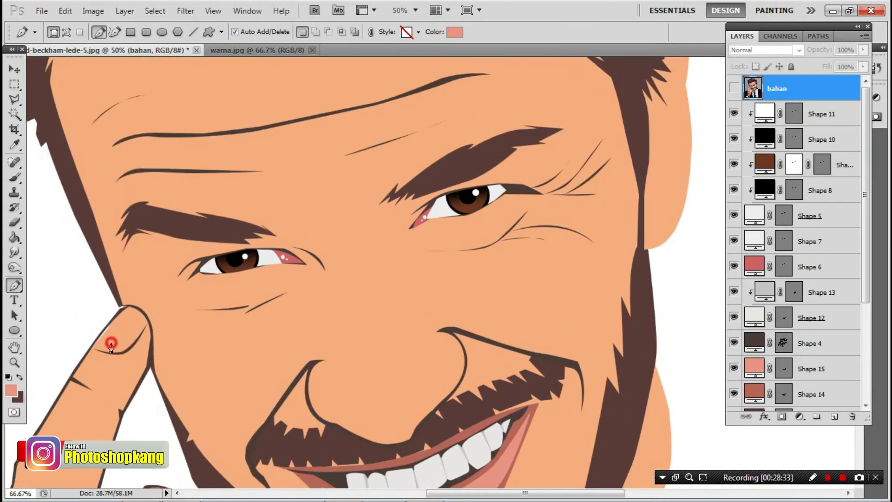
pyautogui.scroll(1, 109, 329)
# Add a closed finger-edge piece to the Shape 1 skin shape using Add to shape area.
pyautogui.keyDown('ctrl'); pyautogui.click(122, 249); pyautogui.keyUp('ctrl')
pyautogui.click(316, 31)
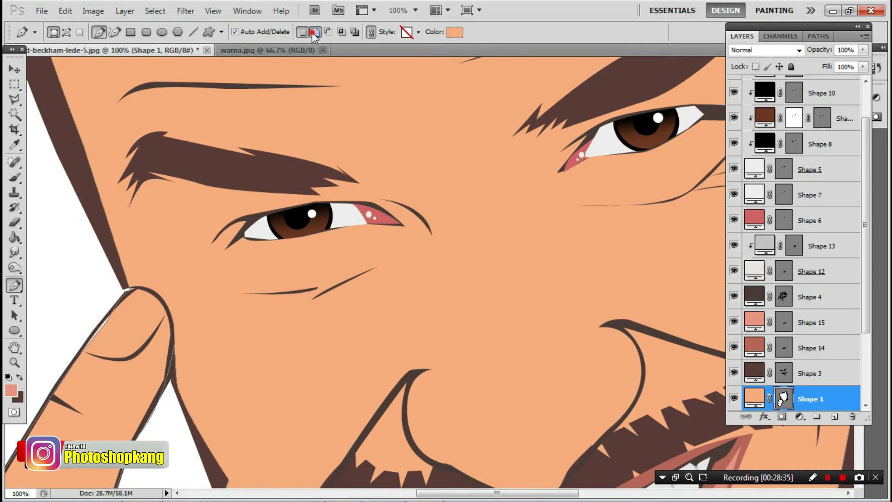
pyautogui.click(62, 374)
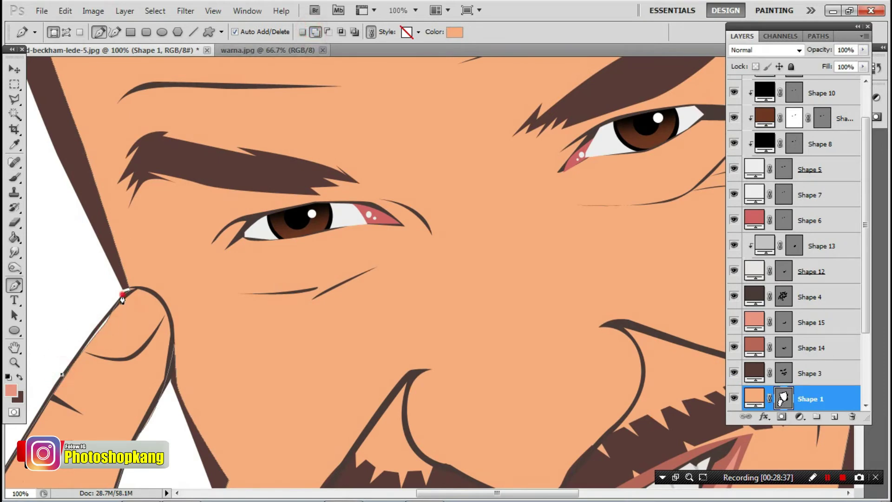
pyautogui.click(125, 292)
pyautogui.moveTo(131, 290); pyautogui.dragTo(132, 319)
pyautogui.click(61, 379)
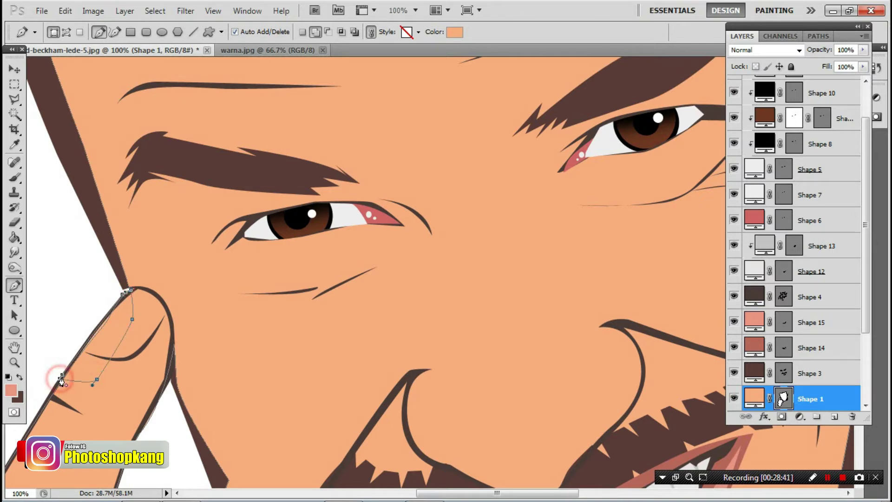
# Show the bahan reference photo again and select the Shape 3 layer.
pyautogui.moveTo(697, 288); pyautogui.dragTo(382, 351)
pyautogui.moveTo(514, 286)
pyautogui.mouseDown()
pyautogui.moveTo(236, 374)
pyautogui.moveTo(332, 367)
pyautogui.mouseUp()
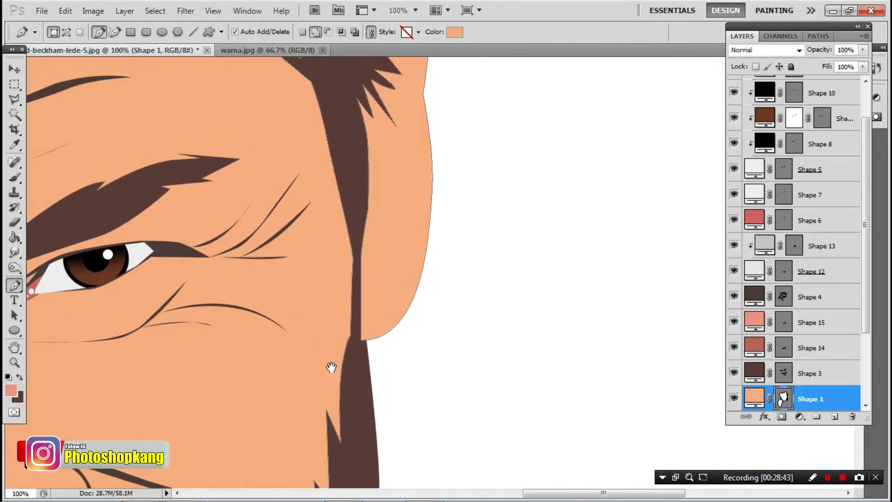
pyautogui.scroll(2, 790, 261)
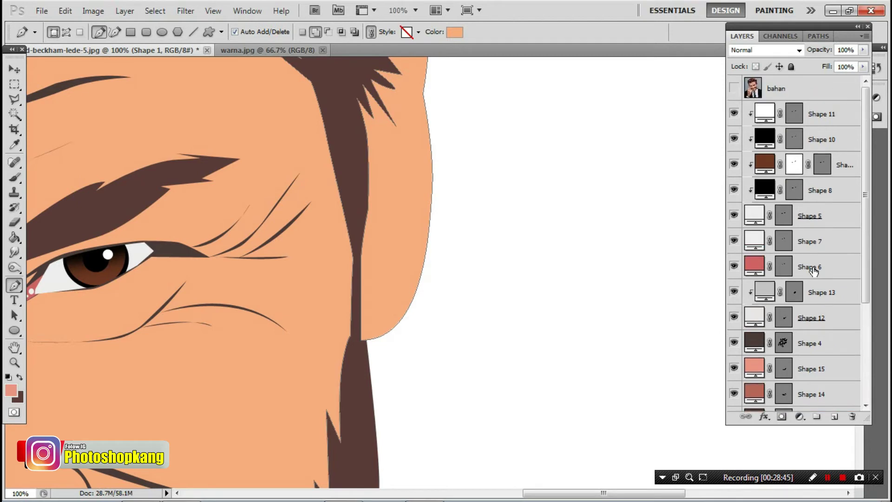
pyautogui.click(789, 93)
pyautogui.click(734, 89)
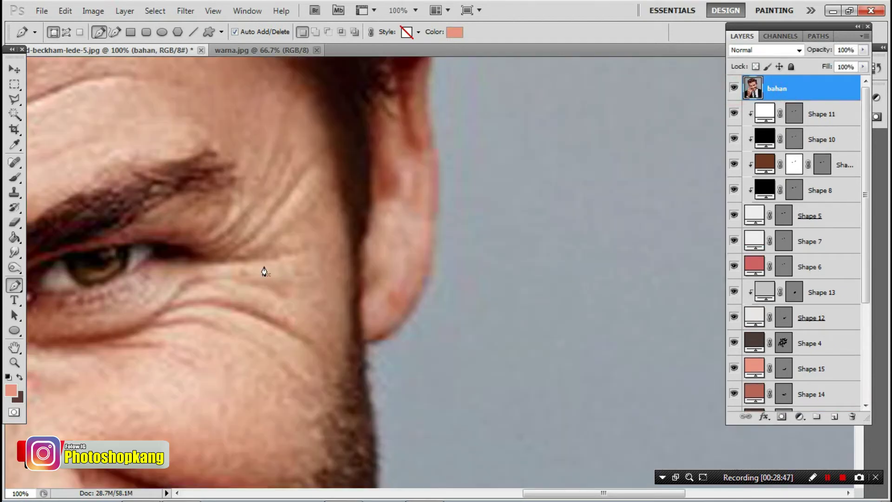
pyautogui.scroll(-2, 790, 325)
pyautogui.click(784, 398)
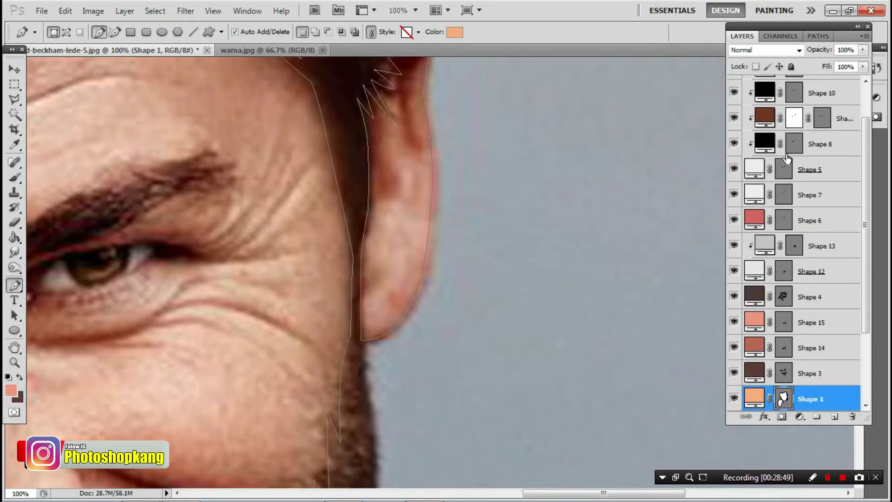
pyautogui.click(789, 373)
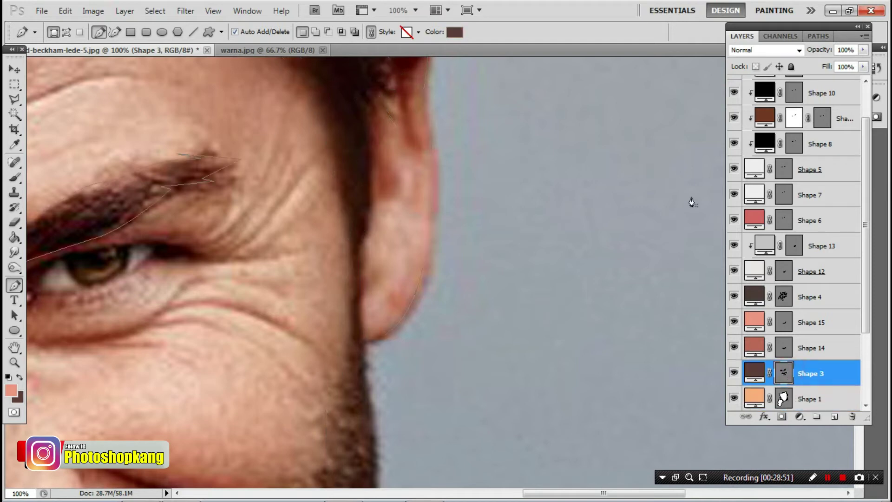
# Add a closed upper inner-ear fold line to the Shape 4 line art.
pyautogui.click(784, 297)
pyautogui.click(316, 32)
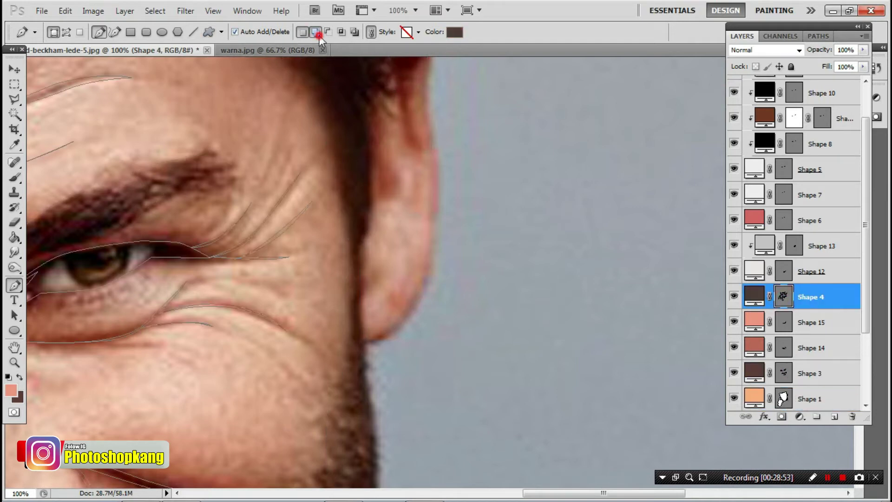
pyautogui.moveTo(407, 88); pyautogui.dragTo(376, 222)
pyautogui.click(370, 185)
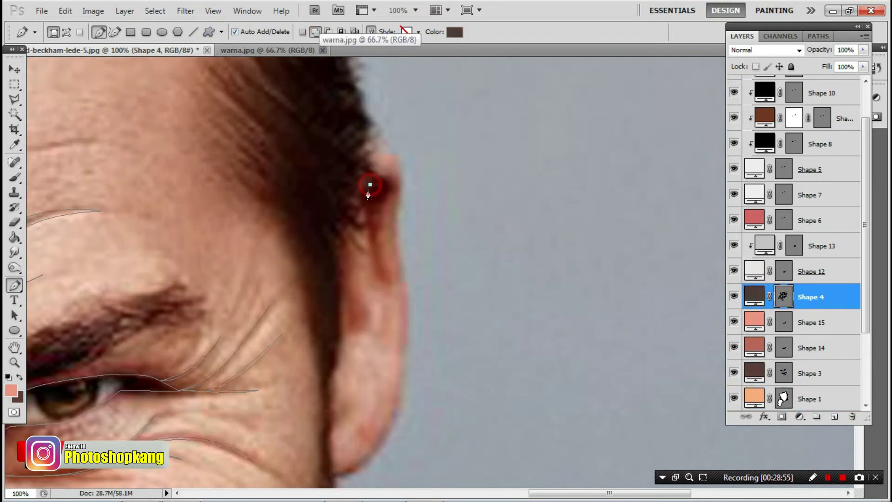
pyautogui.click(370, 245)
pyautogui.click(381, 268)
pyautogui.click(389, 287)
pyautogui.click(378, 222)
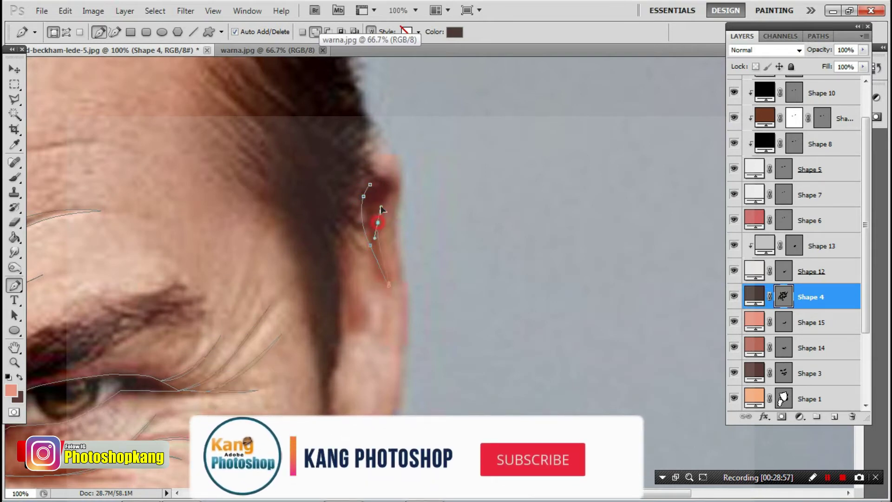
pyautogui.click(389, 183)
pyautogui.click(370, 185)
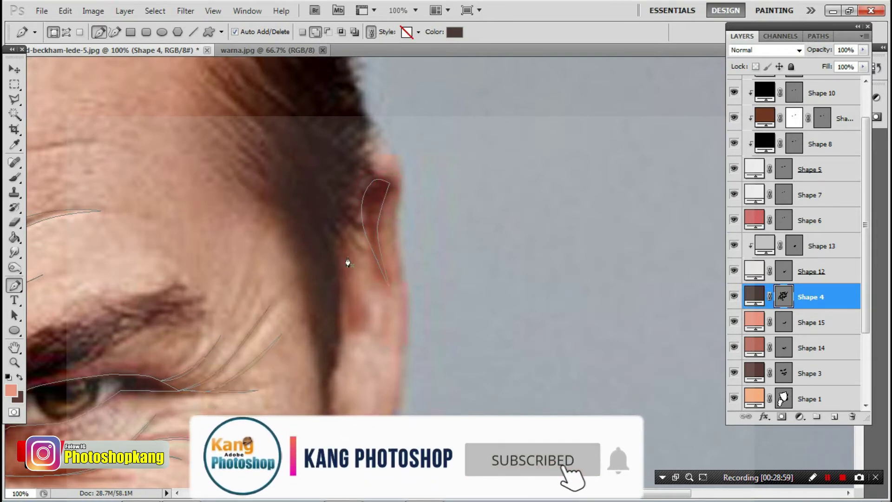
# Trace a second closed curved detail in the lower ear.
pyautogui.moveTo(349, 276); pyautogui.dragTo(366, 305)
pyautogui.click(375, 325)
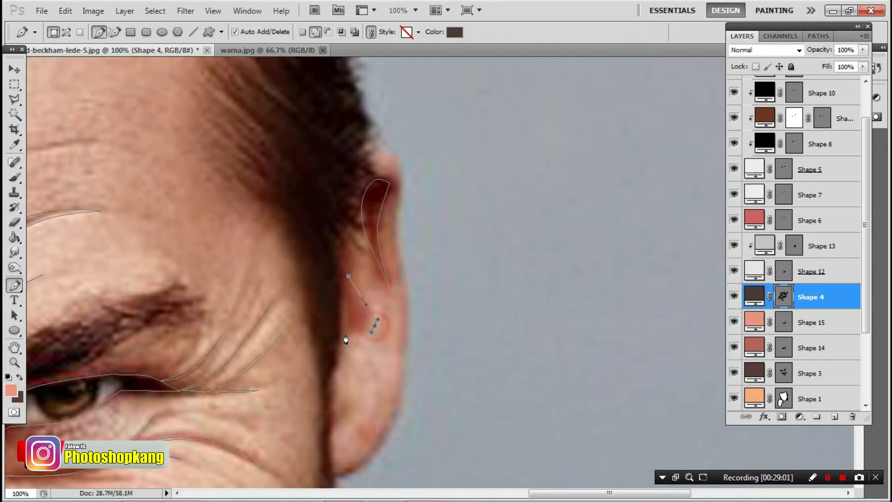
pyautogui.click(346, 335)
pyautogui.click(362, 321)
pyautogui.click(349, 276)
# Hide the bahan reference photo and zoom out to 50% to check the ear.
pyautogui.scroll(2, 764, 163)
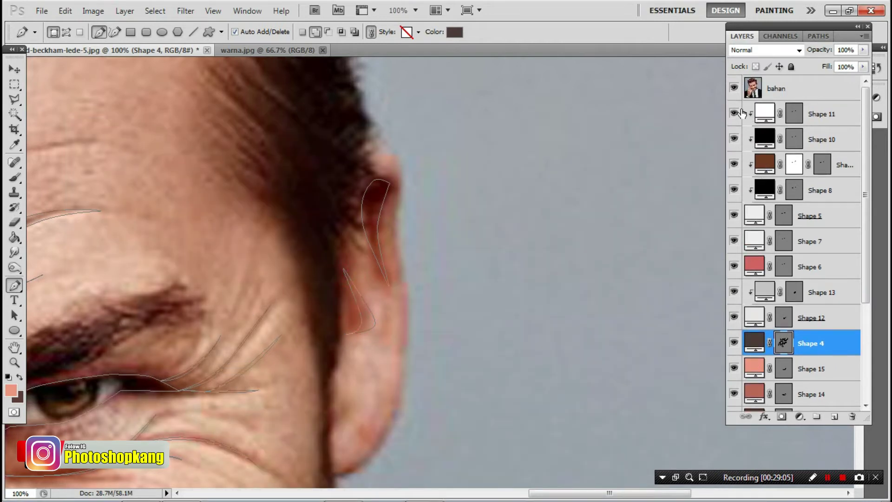
pyautogui.click(734, 87)
pyautogui.hotkey('ctrl', '-')
pyautogui.hotkey('ctrl', '-')
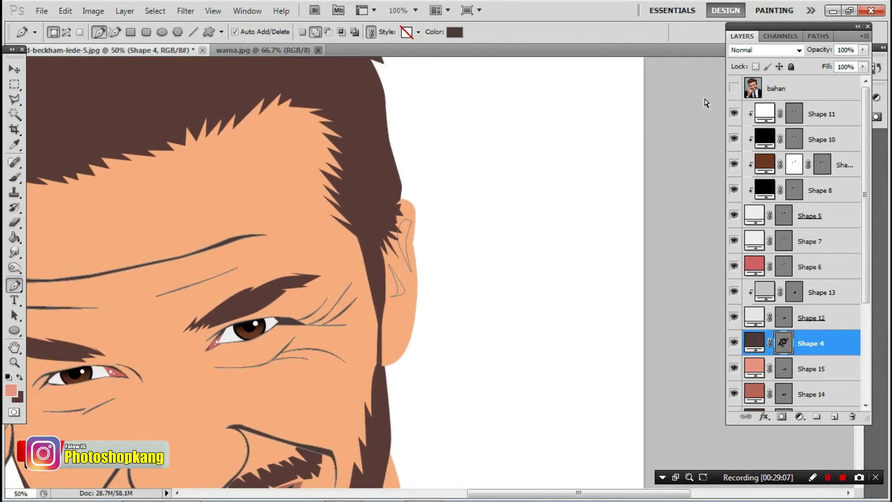
pyautogui.moveTo(319, 324); pyautogui.dragTo(420, 188)
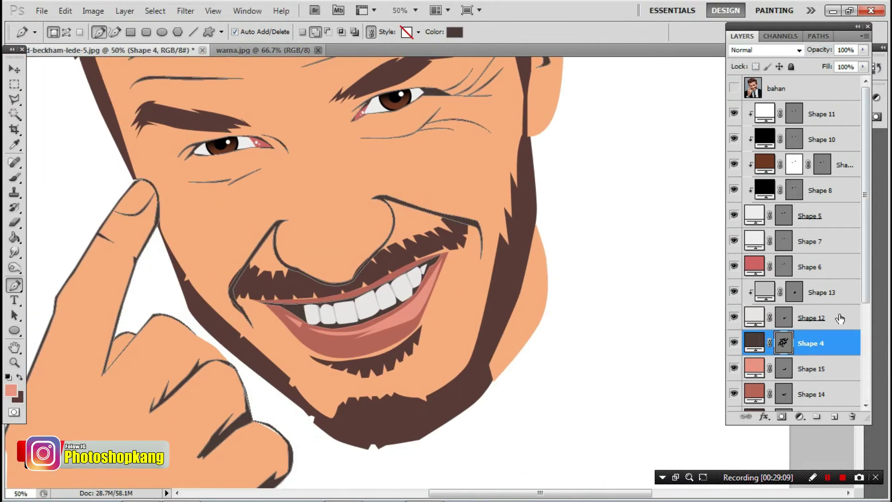
# Give Shape 1 a 3 px outside stroke in dark brown #4a3a38 sampled from the hair.
pyautogui.scroll(-5, 825, 320)
pyautogui.click(783, 294)
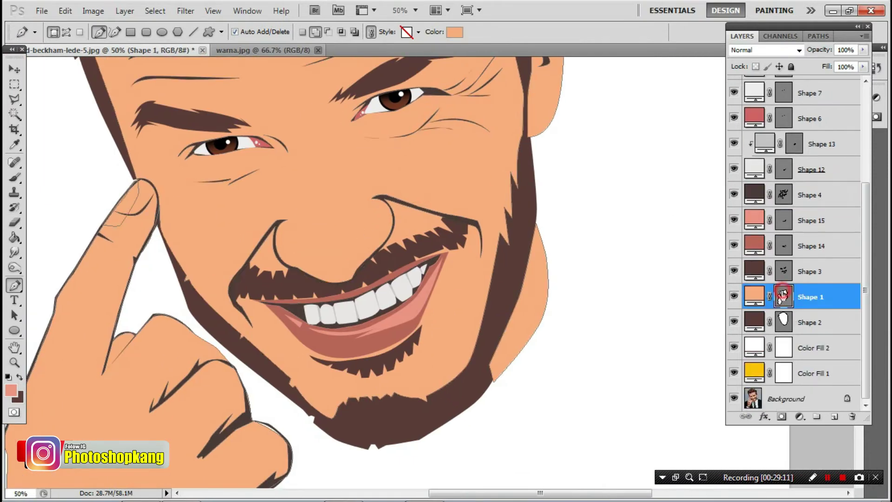
pyautogui.click(764, 417)
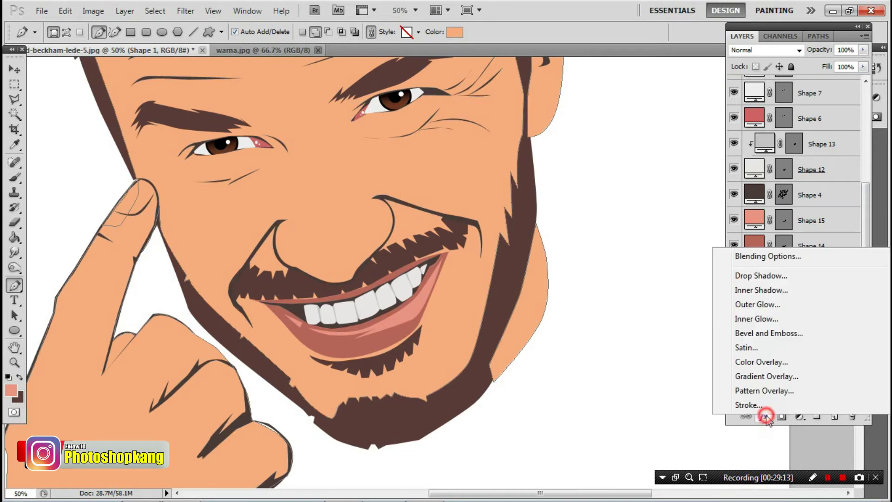
pyautogui.click(744, 404)
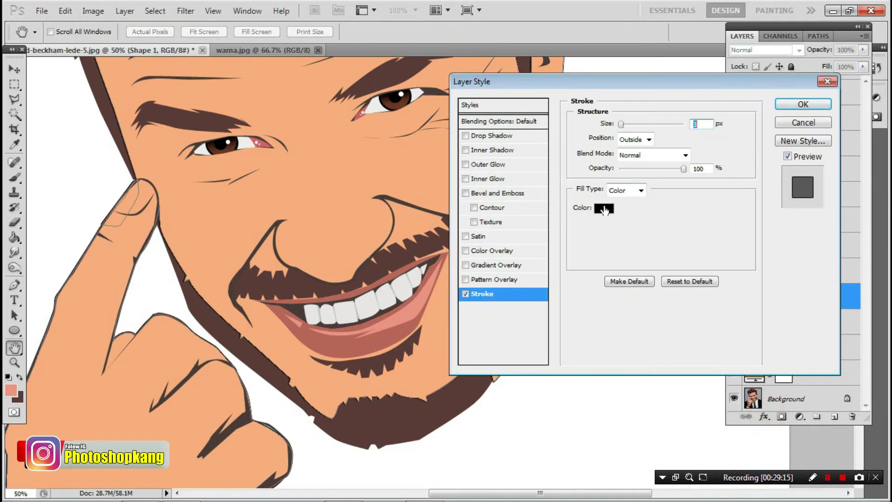
pyautogui.click(604, 210)
pyautogui.scroll(5, 238, 239)
pyautogui.hscroll(3, 245, 369)
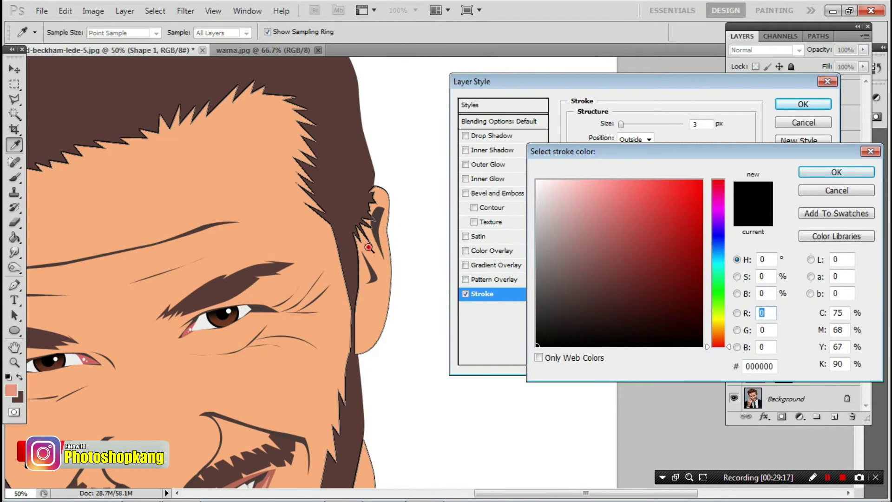
pyautogui.scroll(1, 368, 247)
pyautogui.click(369, 200)
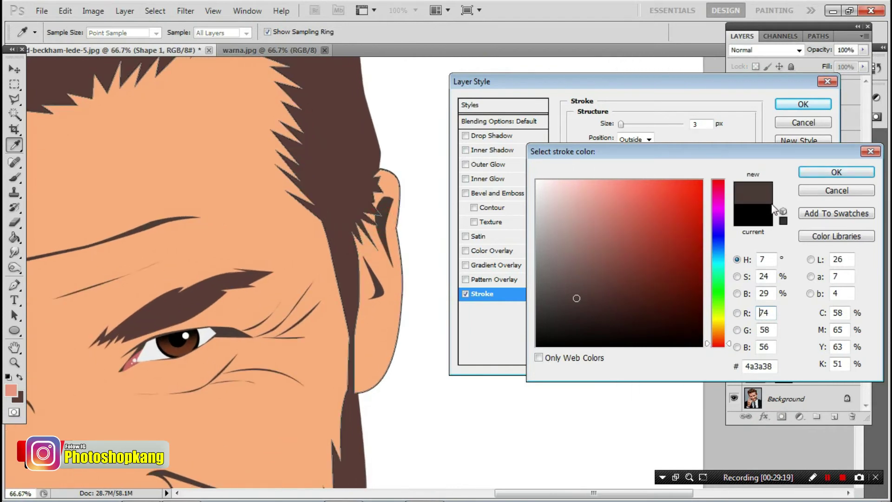
pyautogui.click(836, 172)
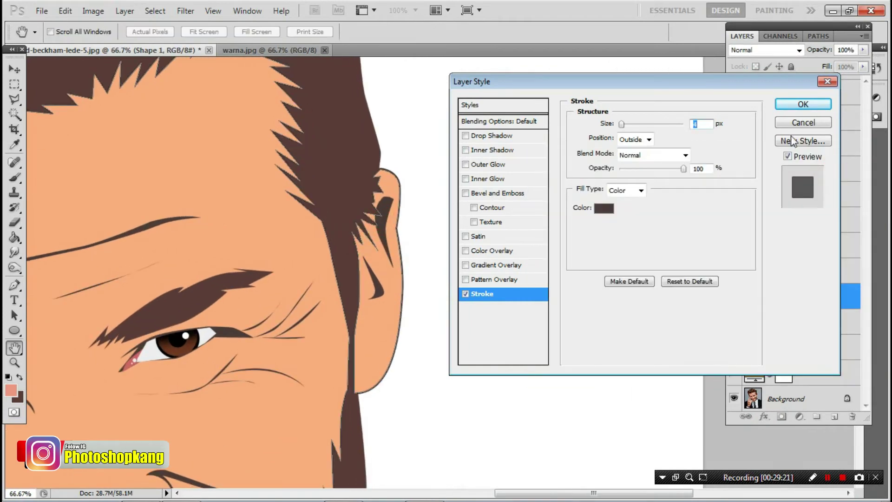
pyautogui.click(803, 104)
# Zoom out and toggle the reference photo to compare the face and hand.
pyautogui.click(810, 110)
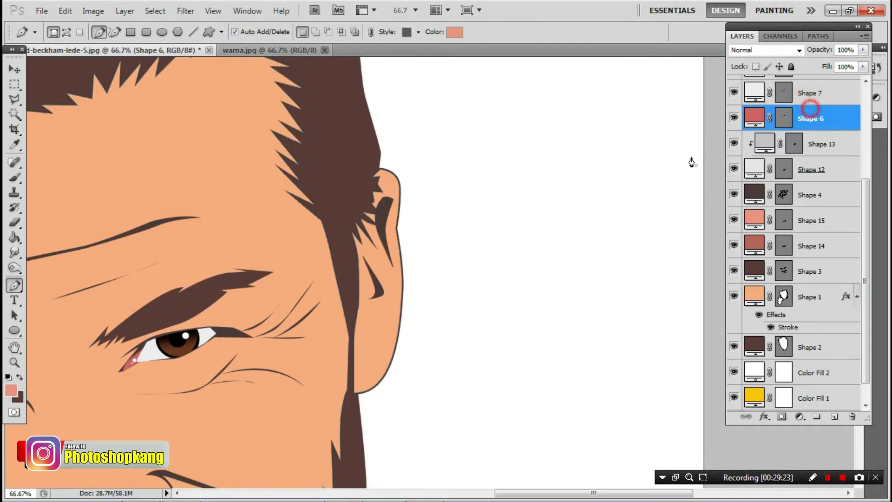
pyautogui.moveTo(692, 162)
pyautogui.mouseDown()
pyautogui.moveTo(372, 279)
pyautogui.moveTo(319, 279)
pyautogui.moveTo(236, 231)
pyautogui.mouseUp()
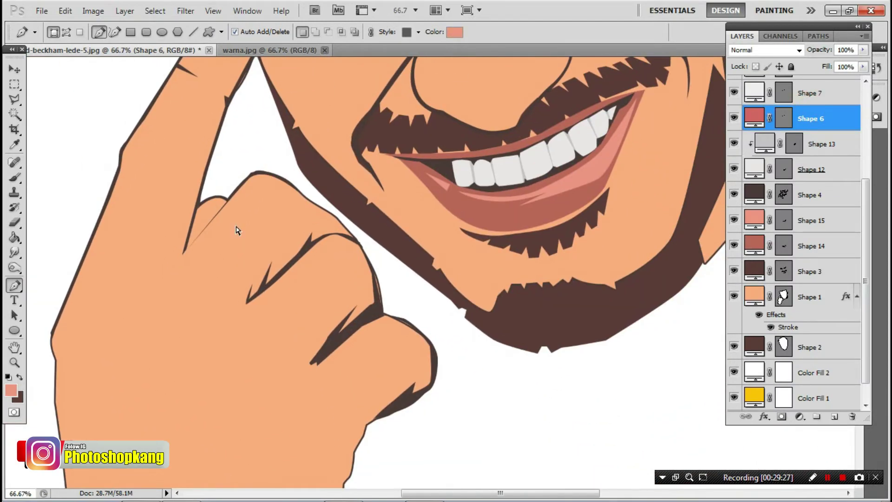
pyautogui.hotkey('ctrl', '-')
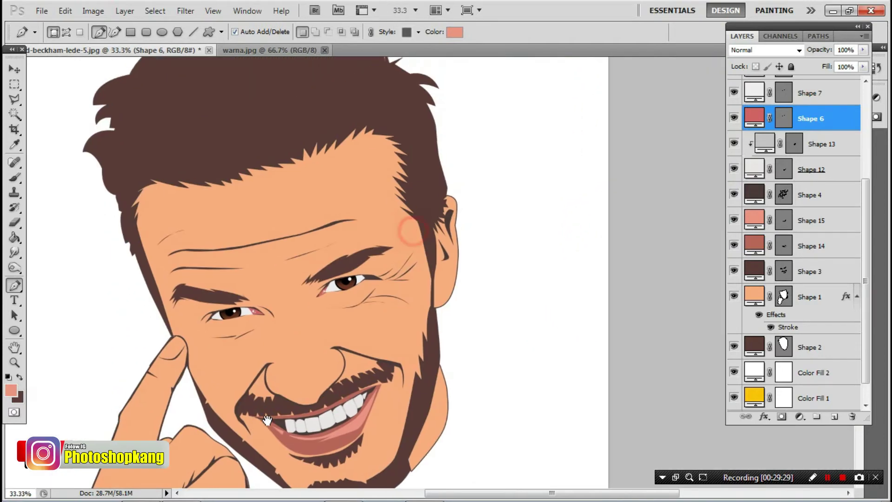
pyautogui.scroll(3, 770, 145)
pyautogui.scroll(2, 770, 145)
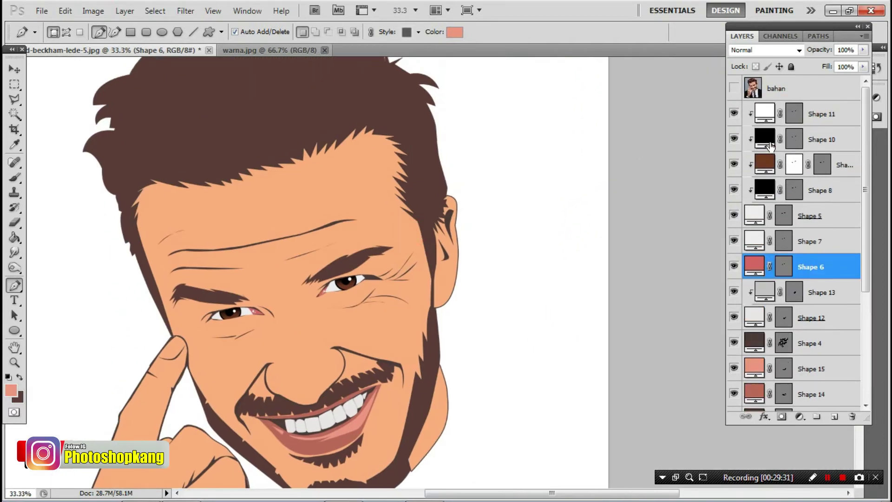
pyautogui.click(734, 88)
pyautogui.click(734, 88)
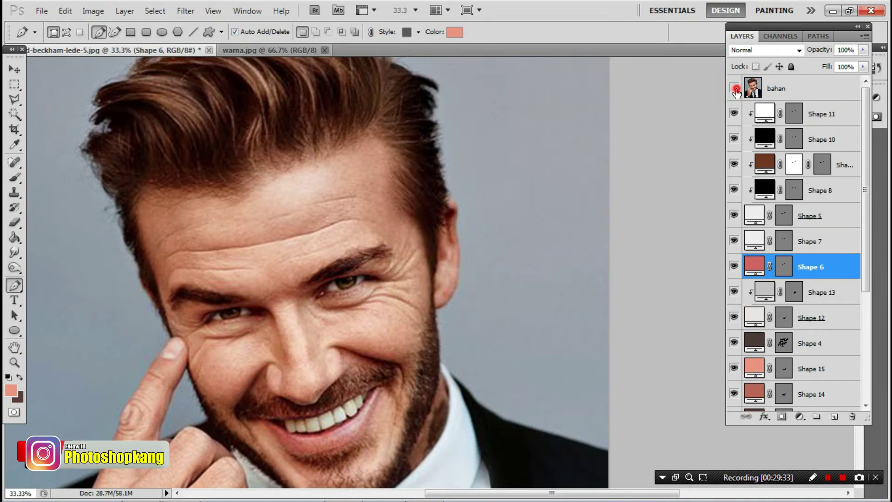
pyautogui.click(734, 88)
pyautogui.click(734, 88)
pyautogui.scroll(-2, 782, 282)
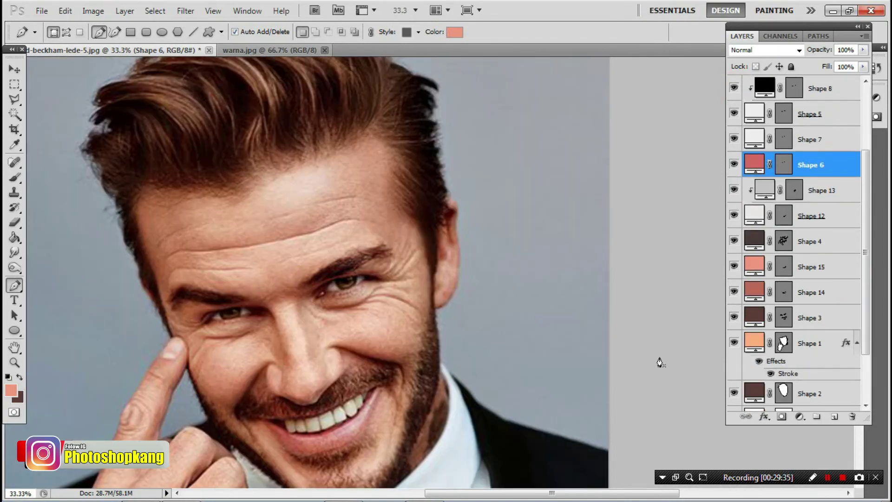
# Add a new Layer 1 clipped to the Shape 1 skin layer.
pyautogui.click(786, 346)
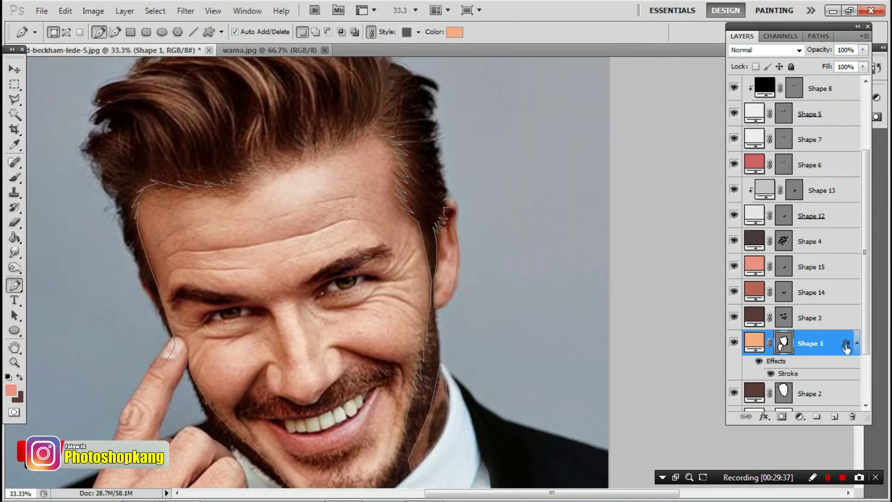
pyautogui.click(835, 416)
pyautogui.rightClick(787, 343)
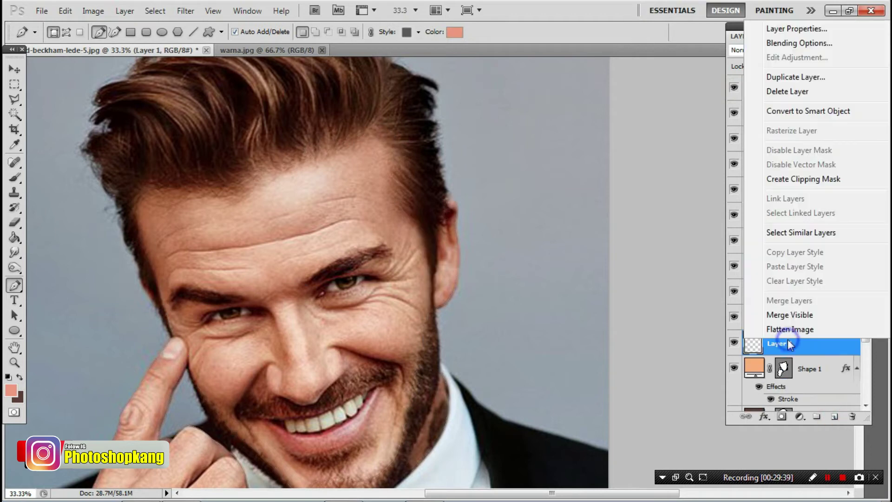
pyautogui.click(785, 180)
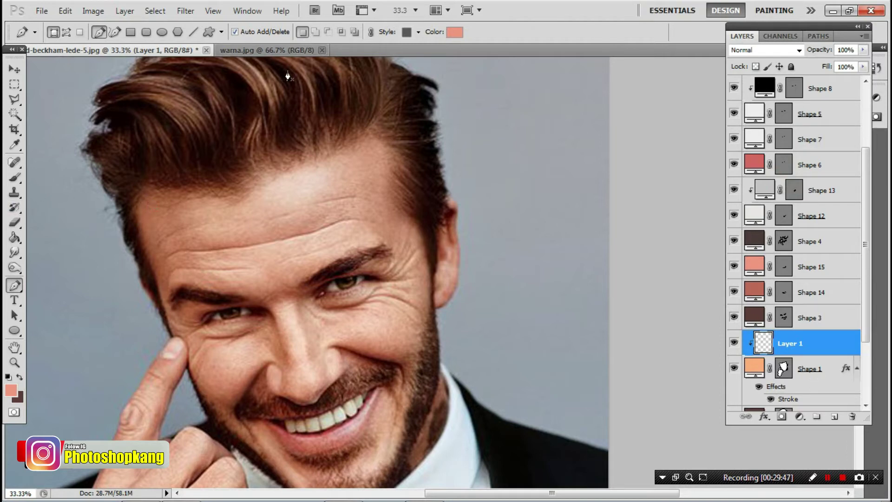
# Sample the orange stripe from warna.jpg as the working colour.
pyautogui.click(267, 51)
pyautogui.click(14, 176)
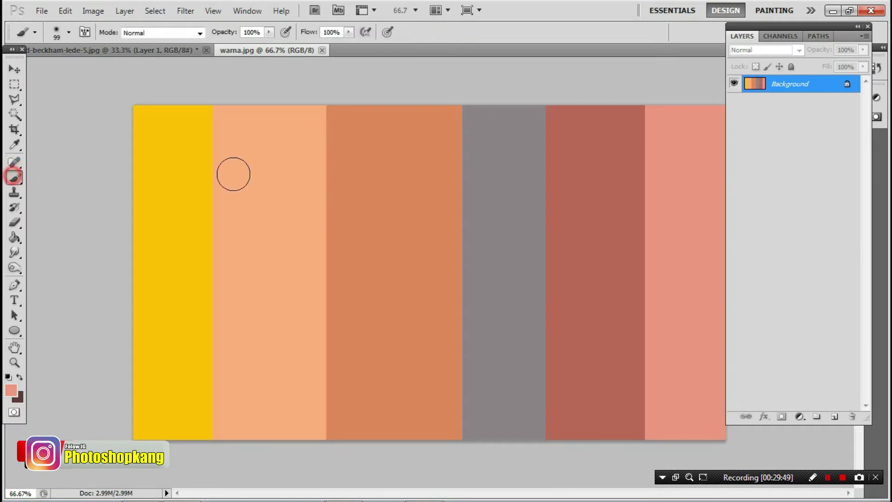
pyautogui.keyDown('alt'); pyautogui.click(365, 179); pyautogui.keyUp('alt')
pyautogui.click(185, 51)
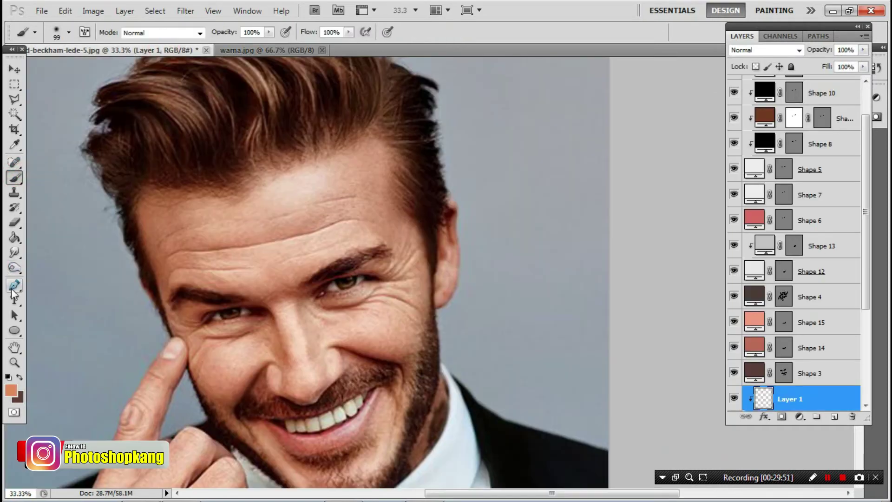
pyautogui.click(13, 287)
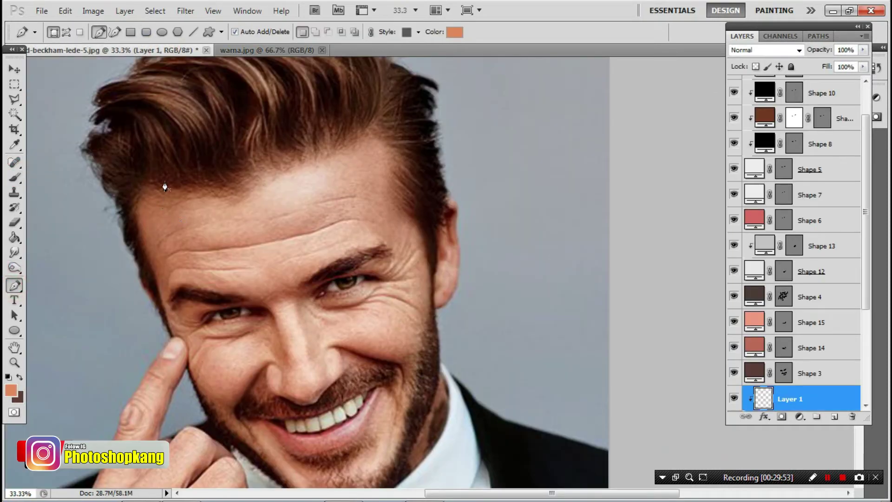
# Start the orange shadow outline down the left temple, around the eye and beside the nose.
pyautogui.click(170, 170)
pyautogui.moveTo(167, 255); pyautogui.dragTo(167, 268)
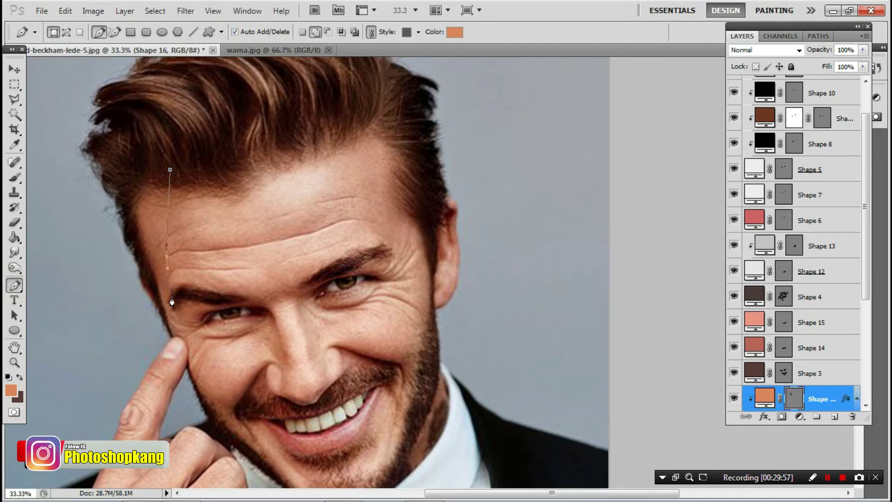
pyautogui.moveTo(172, 306); pyautogui.dragTo(175, 313)
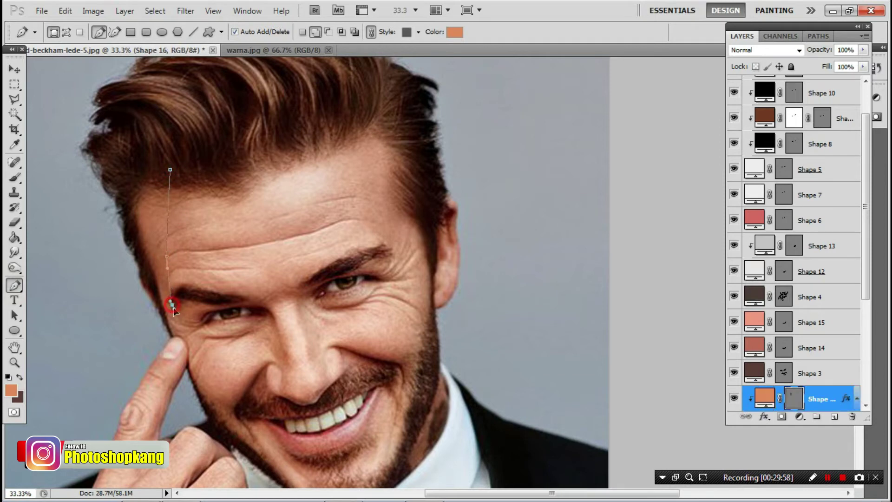
pyautogui.click(194, 320)
pyautogui.click(252, 308)
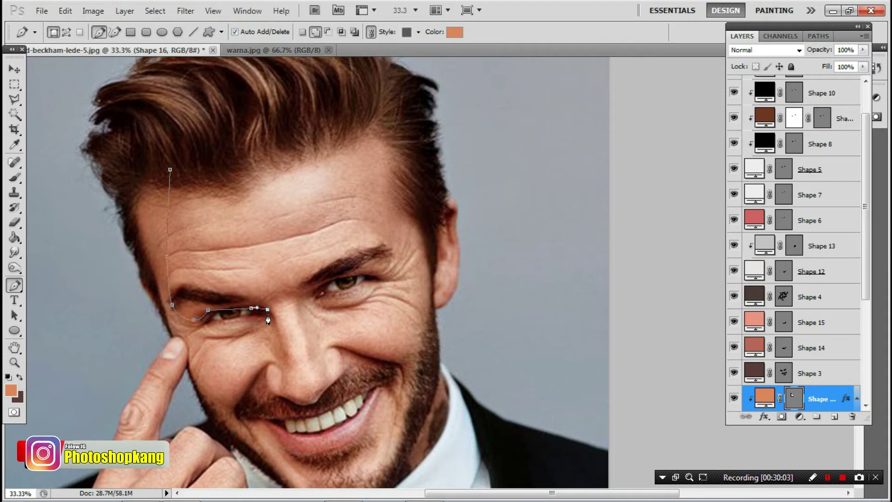
pyautogui.click(272, 315)
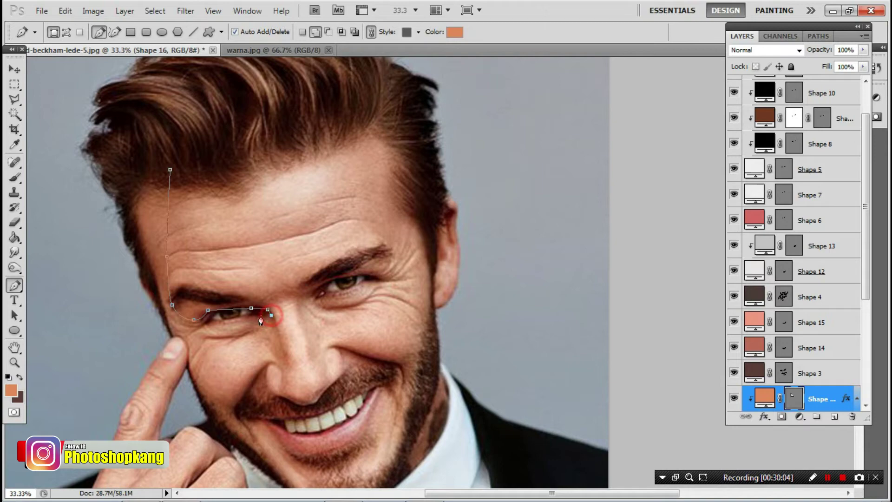
pyautogui.click(287, 358)
pyautogui.click(281, 316)
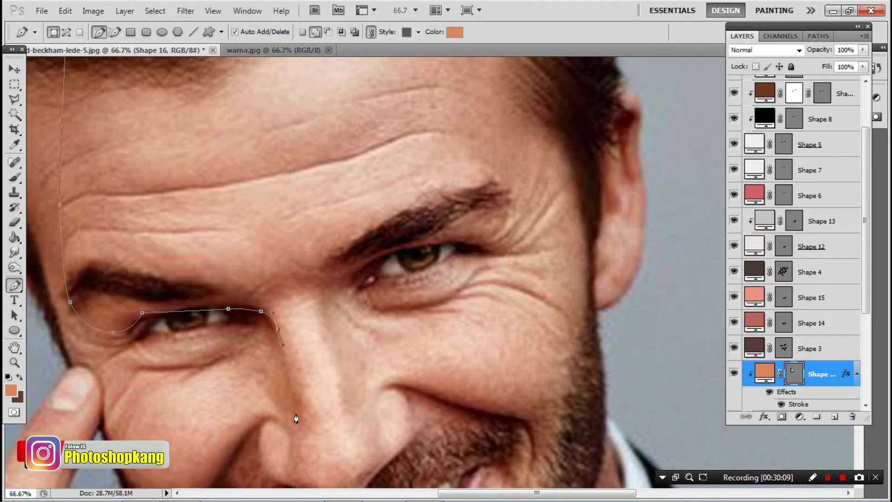
pyautogui.click(299, 418)
pyautogui.click(269, 326)
pyautogui.click(240, 323)
pyautogui.click(176, 334)
pyautogui.click(145, 339)
# Continue the shadow outline down the cheek and back up around the nose, undoing misplaced points.
pyautogui.moveTo(148, 365); pyautogui.dragTo(138, 292)
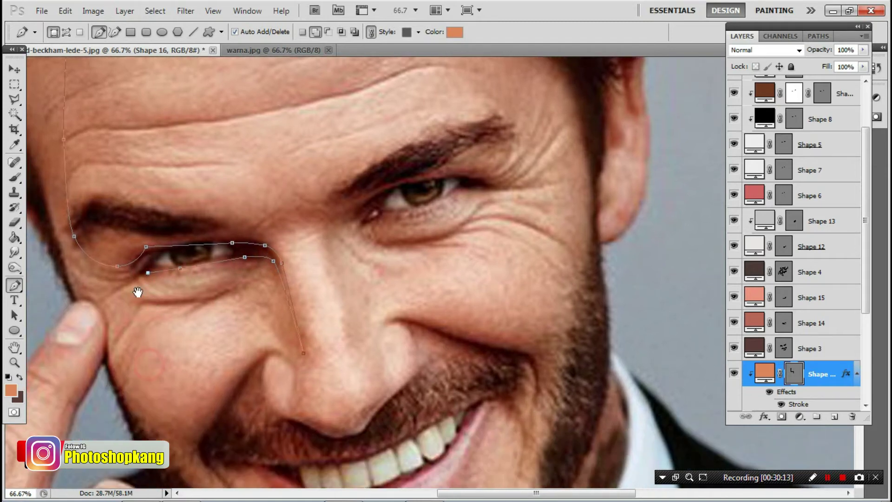
pyautogui.click(109, 296)
pyautogui.click(108, 348)
pyautogui.scroll(-2, 130, 343)
pyautogui.scroll(-3, 135, 325)
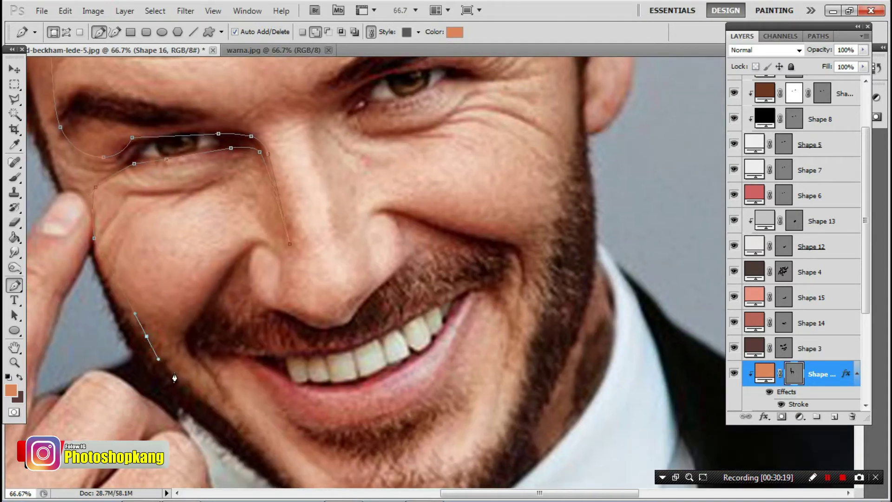
pyautogui.moveTo(119, 295); pyautogui.dragTo(137, 327)
pyautogui.moveTo(171, 314); pyautogui.dragTo(214, 295)
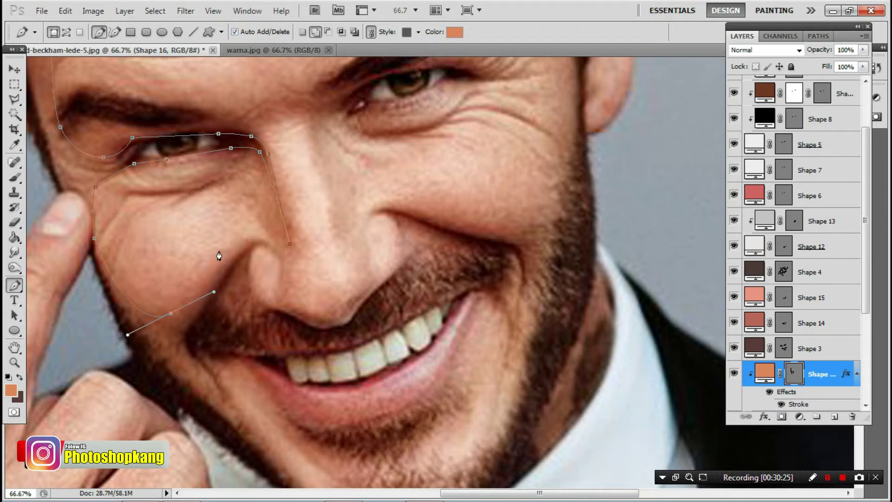
pyautogui.click(233, 245)
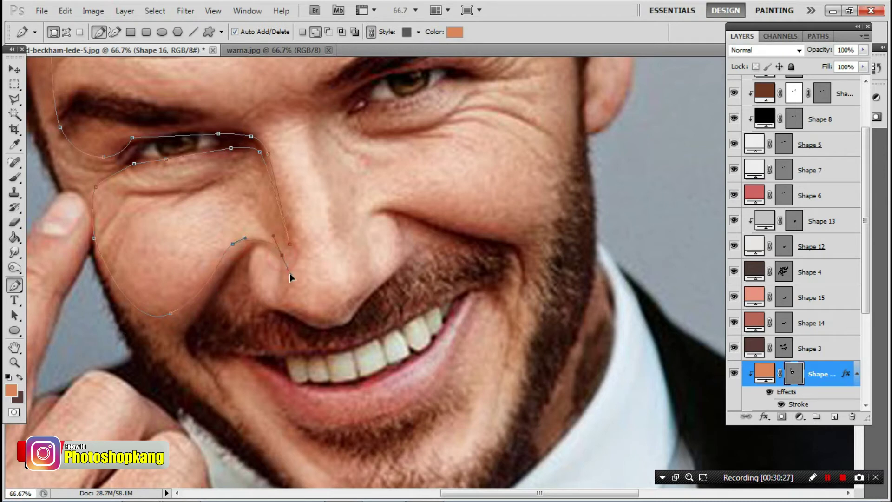
pyautogui.keyDown('alt'); pyautogui.click(282, 256); pyautogui.keyUp('alt')
pyautogui.moveTo(286, 295); pyautogui.dragTo(281, 279)
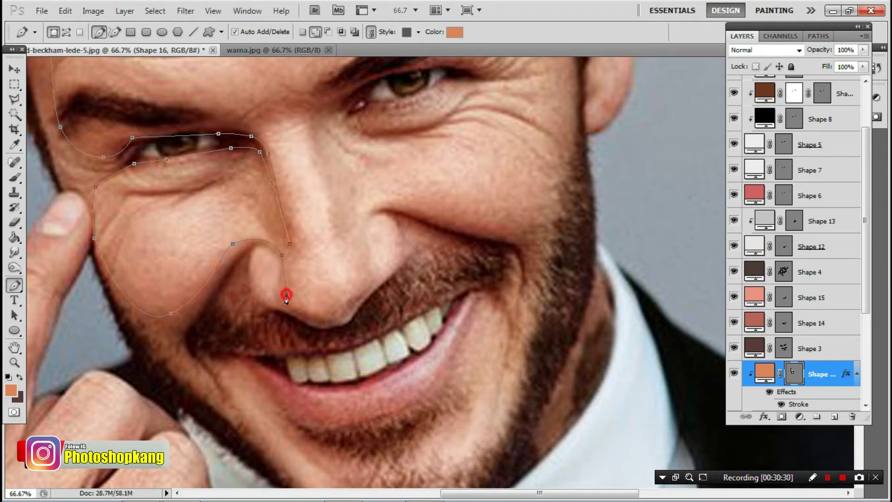
pyautogui.click(272, 251)
pyautogui.hotkey('ctrl', 'z')
pyautogui.moveTo(278, 308); pyautogui.dragTo(286, 296)
pyautogui.hotkey('ctrl', 'z')
pyautogui.click(272, 255)
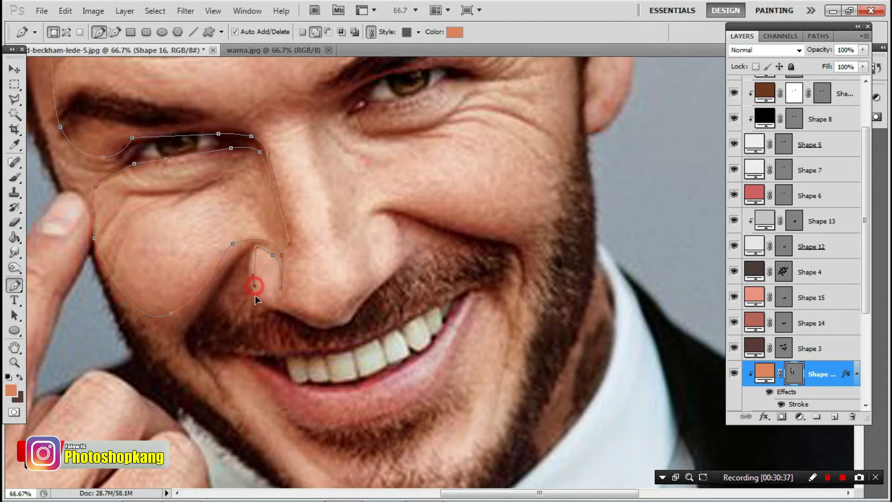
# Trace the shadow under the nose, around the nostril and along the smile line, then preview without the photo.
pyautogui.moveTo(288, 307); pyautogui.dragTo(347, 309)
pyautogui.moveTo(392, 279)
pyautogui.mouseDown()
pyautogui.moveTo(405, 248)
pyautogui.moveTo(399, 235)
pyautogui.moveTo(356, 227)
pyautogui.mouseUp()
pyautogui.click(396, 220)
pyautogui.keyDown('alt'); pyautogui.click(370, 217); pyautogui.keyUp('alt')
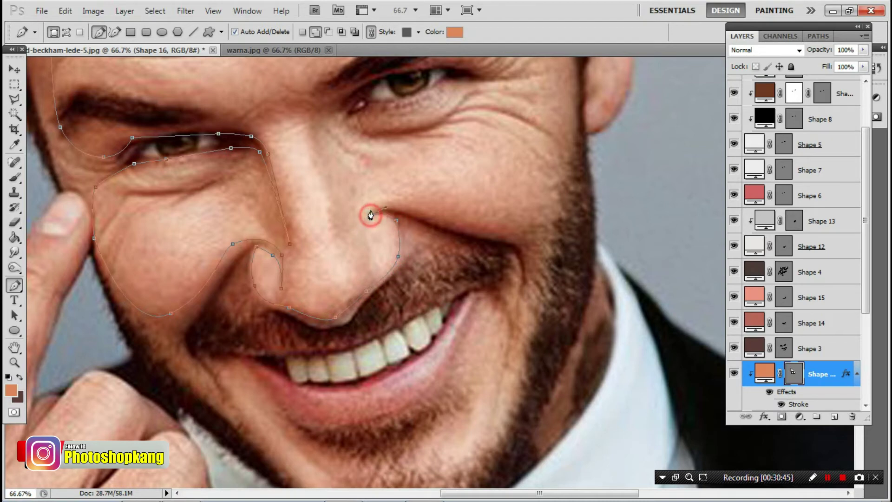
pyautogui.moveTo(402, 202); pyautogui.dragTo(424, 208)
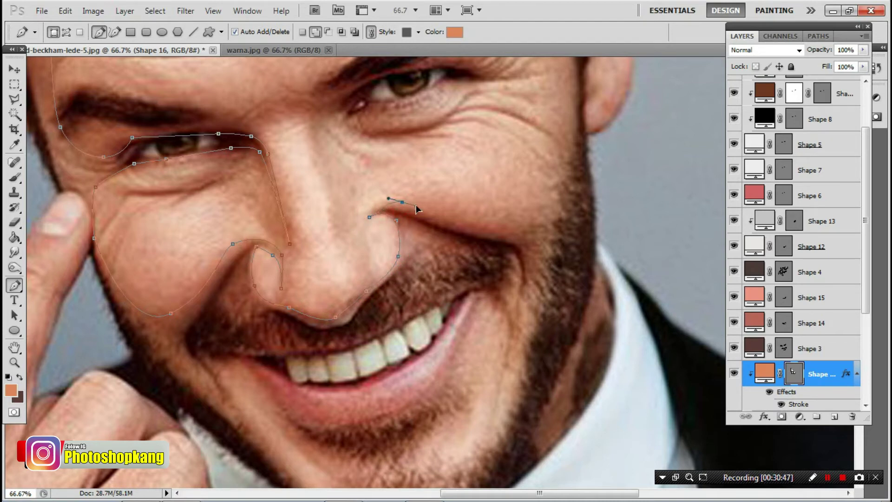
pyautogui.moveTo(488, 227); pyautogui.dragTo(526, 243)
pyautogui.moveTo(529, 251); pyautogui.dragTo(515, 326)
pyautogui.click(510, 248)
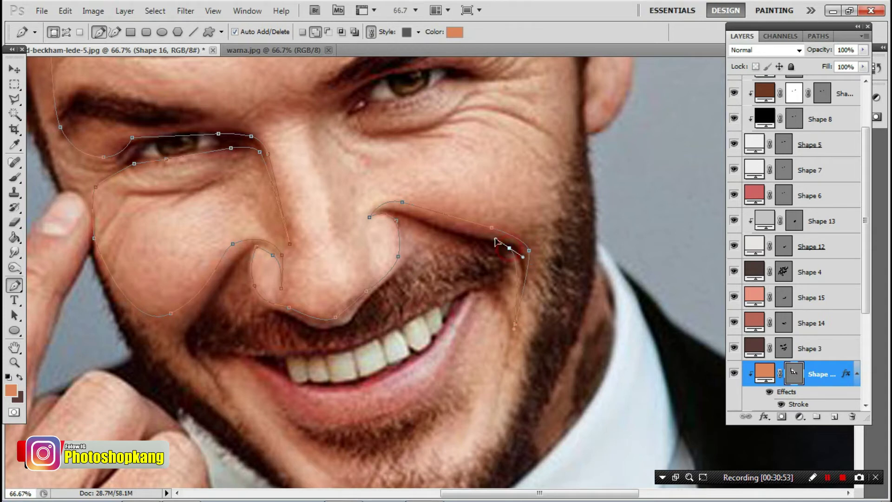
pyautogui.click(449, 230)
pyautogui.click(401, 215)
pyautogui.moveTo(380, 289); pyautogui.dragTo(340, 326)
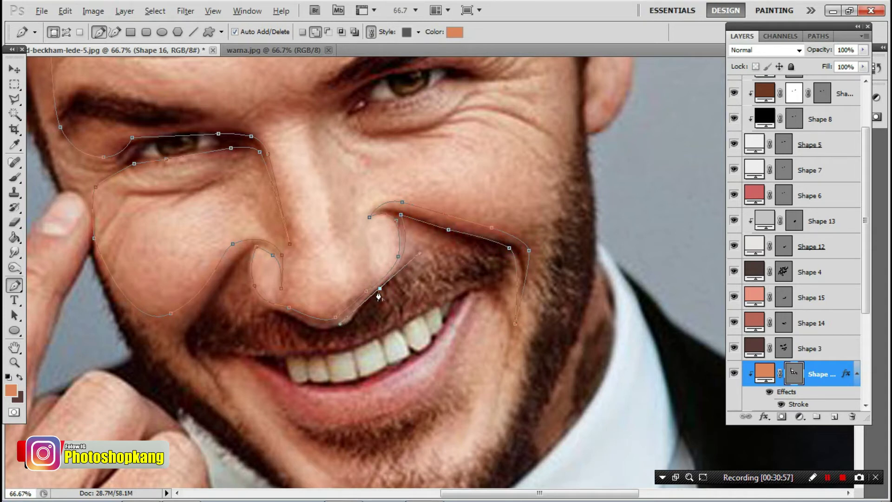
pyautogui.click(353, 319)
pyautogui.scroll(3, 790, 139)
pyautogui.click(731, 90)
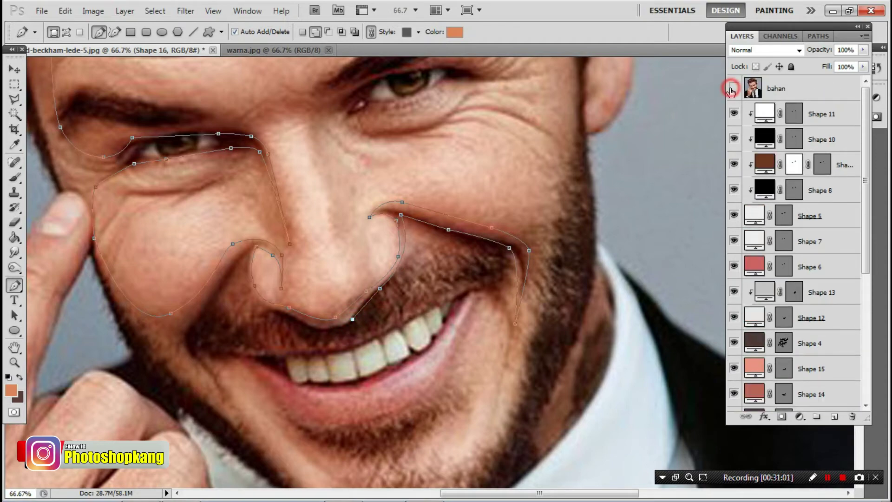
# Turn off the outline stroke effect on the Shape 16 shadow, checking against the reference photo.
pyautogui.click(733, 88)
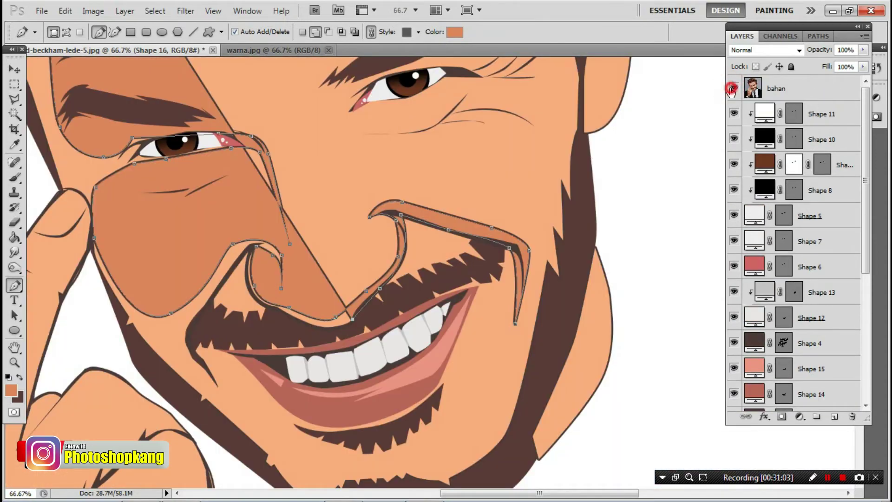
pyautogui.click(765, 417)
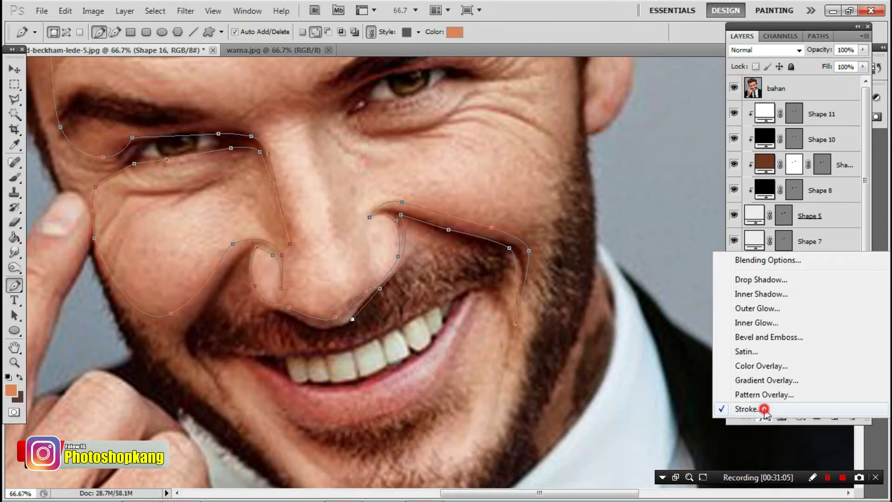
pyautogui.click(763, 412)
pyautogui.click(465, 293)
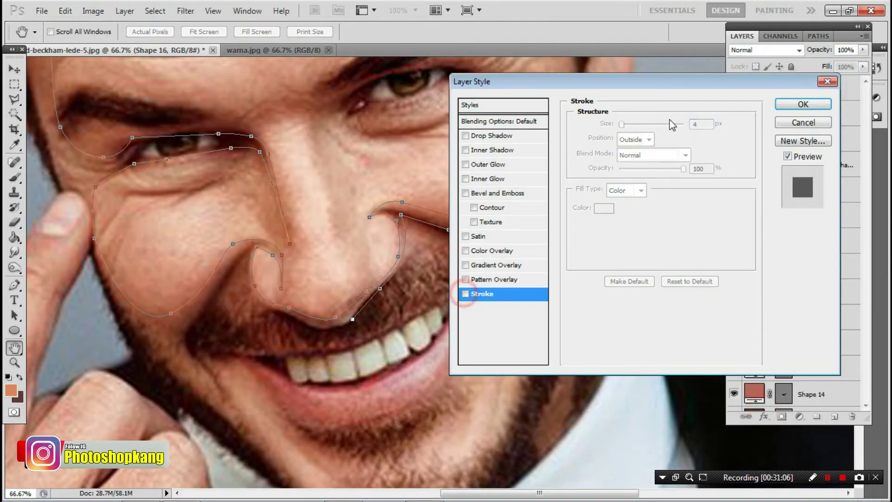
pyautogui.click(799, 105)
pyautogui.click(733, 88)
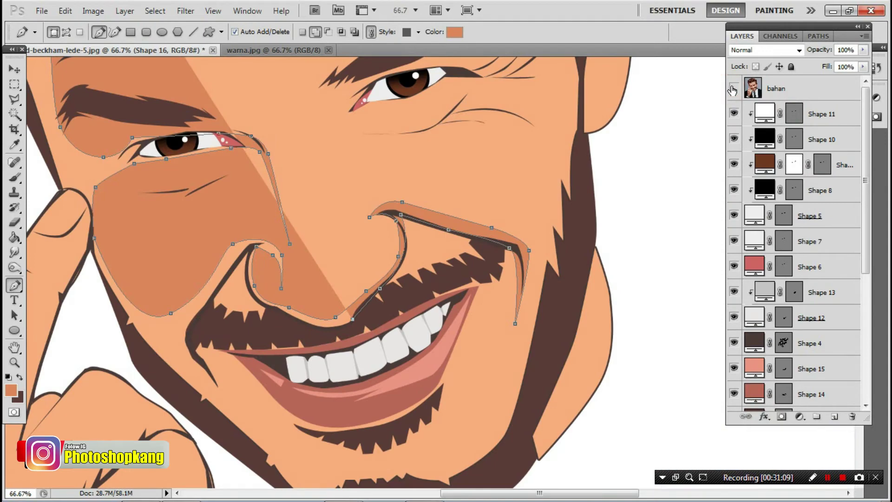
pyautogui.click(733, 88)
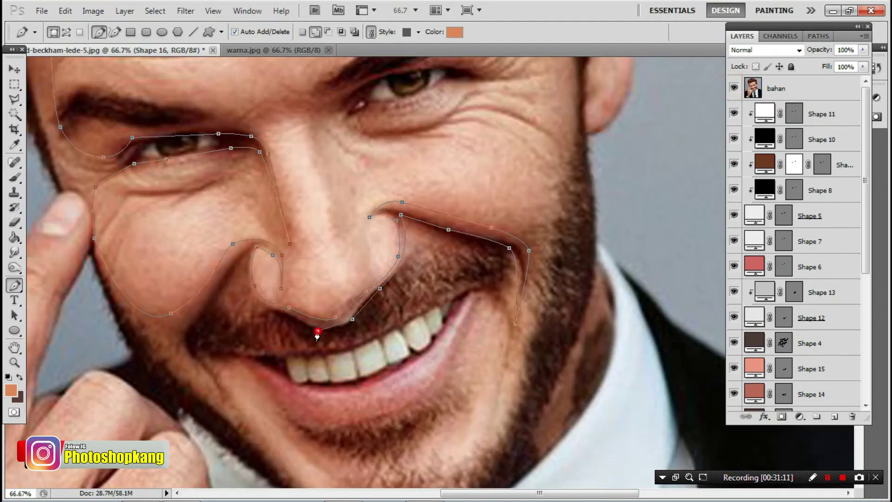
# Trace a new shadow outline from the upper lip around the nostril, down the jaw and up the cheek.
pyautogui.moveTo(317, 331); pyautogui.dragTo(268, 314)
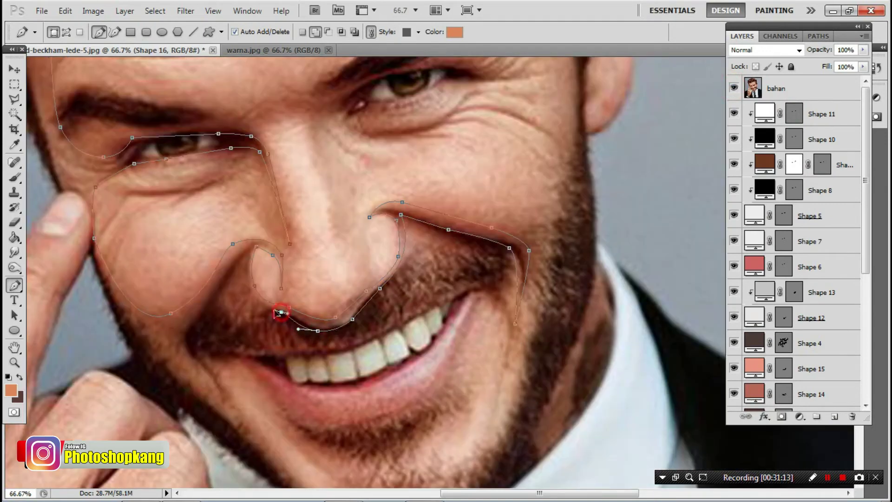
pyautogui.moveTo(249, 253); pyautogui.dragTo(266, 210)
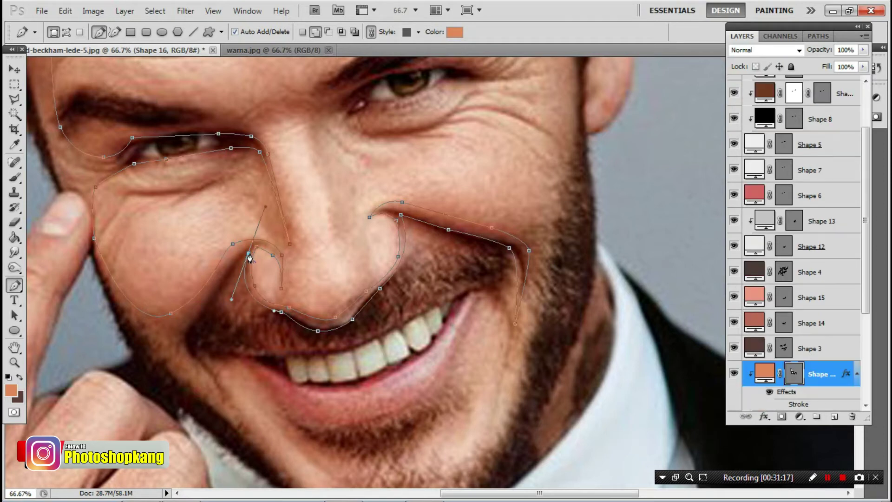
pyautogui.keyDown('alt'); pyautogui.click(249, 254); pyautogui.keyUp('alt')
pyautogui.moveTo(188, 335)
pyautogui.mouseDown()
pyautogui.moveTo(177, 365)
pyautogui.moveTo(203, 362)
pyautogui.mouseUp()
pyautogui.keyDown('alt'); pyautogui.click(188, 335); pyautogui.keyUp('alt')
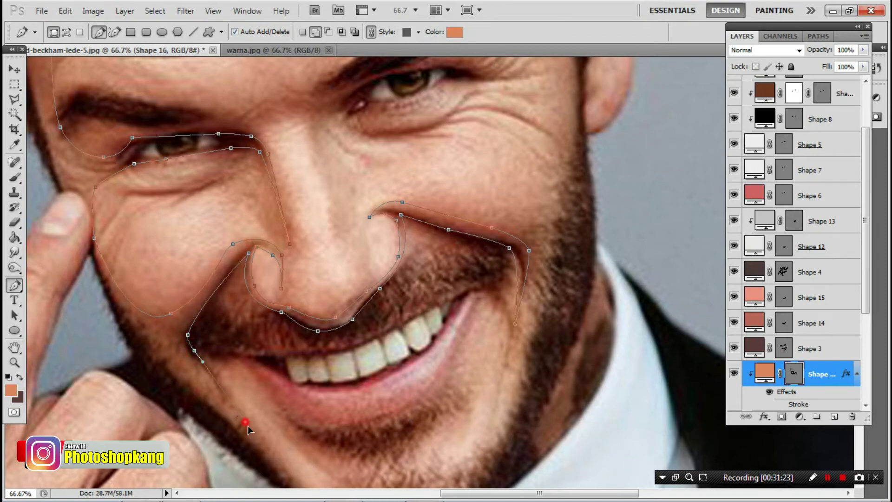
pyautogui.moveTo(259, 443); pyautogui.dragTo(278, 460)
pyautogui.click(260, 396)
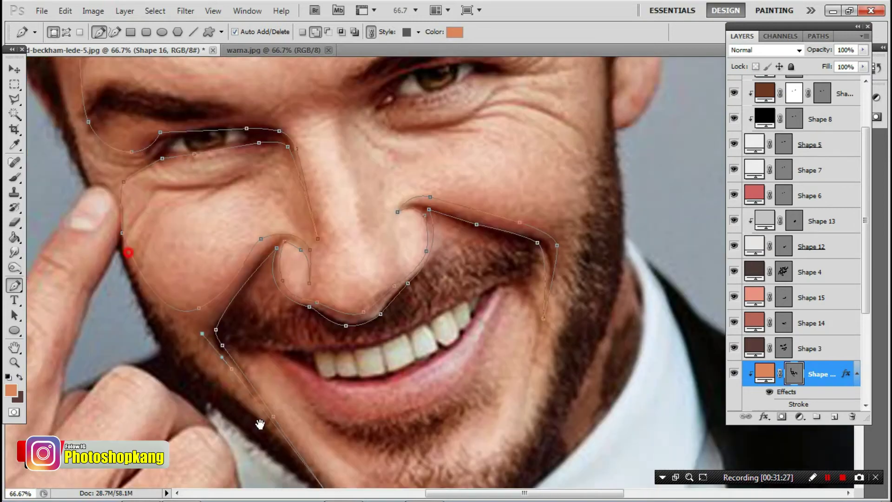
pyautogui.moveTo(132, 237)
pyautogui.mouseDown()
pyautogui.moveTo(284, 431)
pyautogui.moveTo(221, 382)
pyautogui.mouseUp()
pyautogui.click(198, 325)
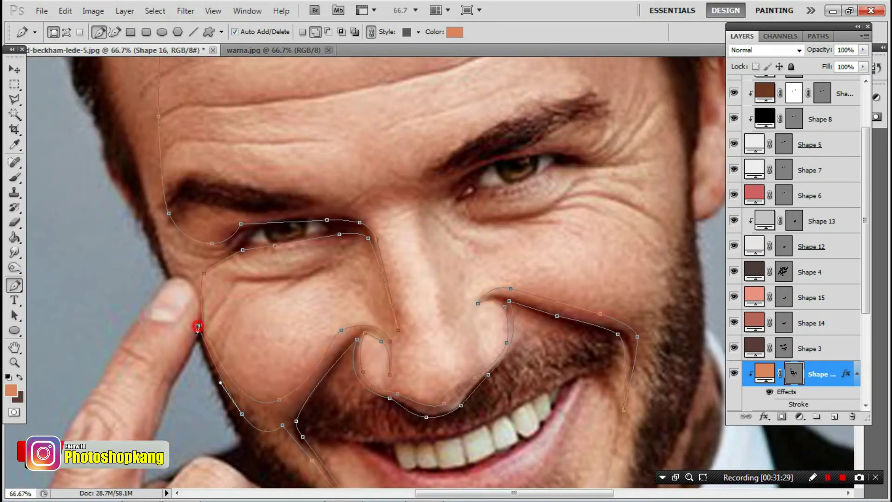
pyautogui.moveTo(199, 293)
pyautogui.mouseDown()
pyautogui.moveTo(178, 278)
pyautogui.moveTo(197, 393)
pyautogui.mouseUp()
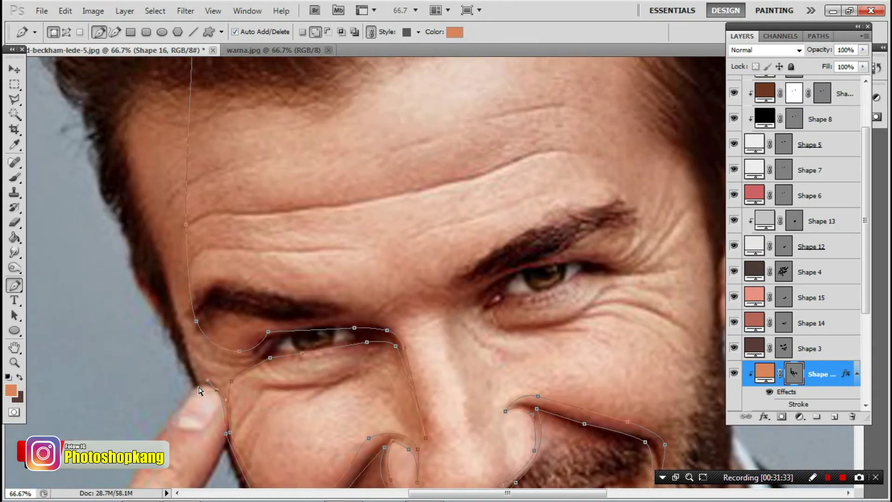
# Close the shadow outline along the hairline and set Add to shape area for further paths.
pyautogui.click(130, 205)
pyautogui.moveTo(117, 148); pyautogui.dragTo(160, 350)
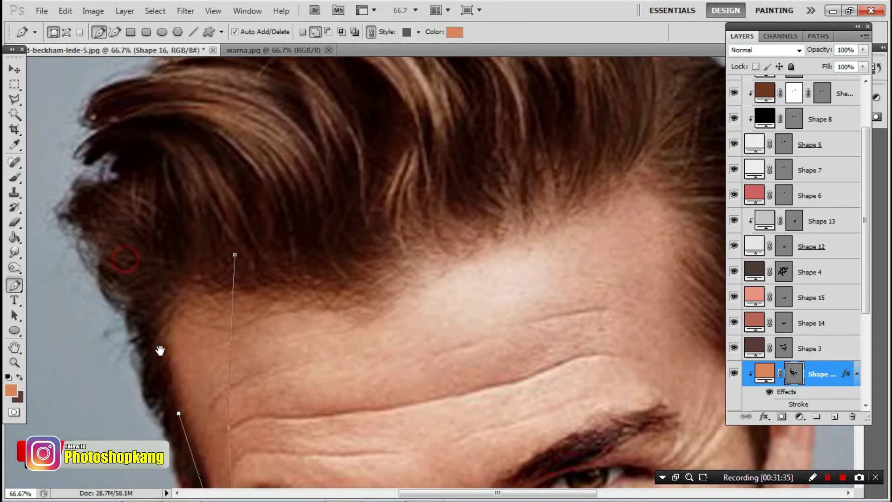
pyautogui.moveTo(153, 312); pyautogui.dragTo(157, 302)
pyautogui.click(203, 228)
pyautogui.click(234, 255)
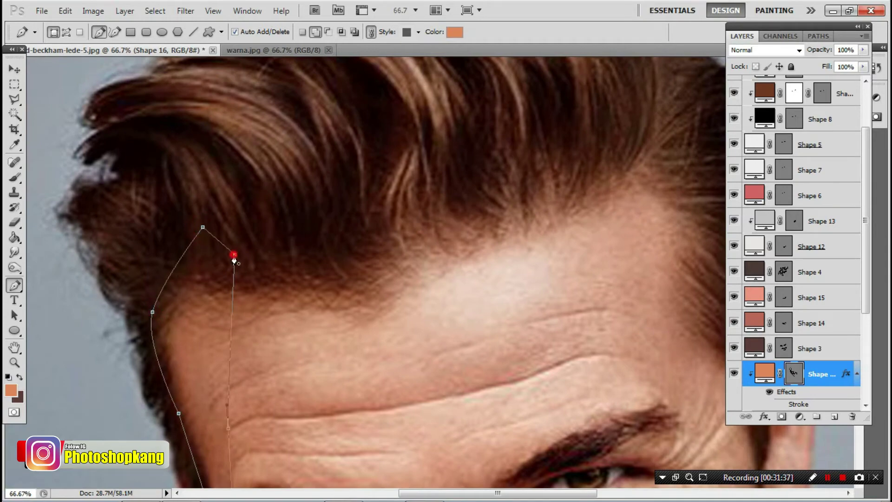
pyautogui.scroll(3, 800, 176)
pyautogui.click(735, 86)
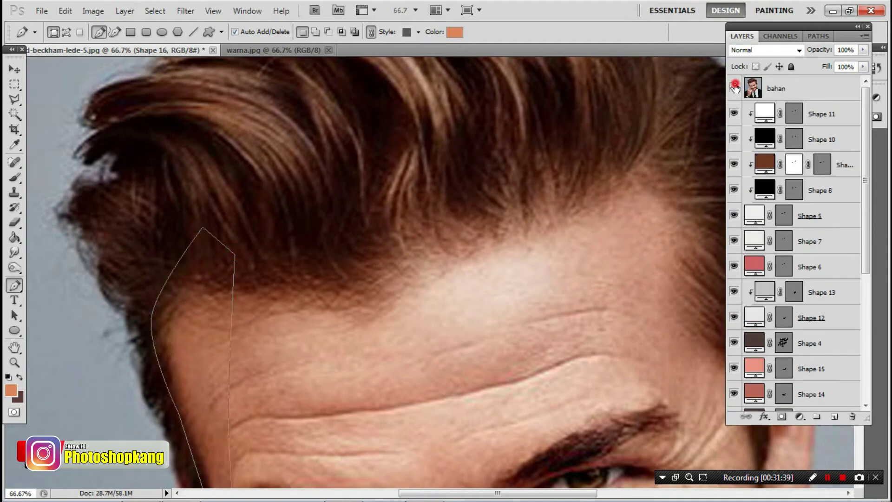
pyautogui.click(734, 86)
pyautogui.moveTo(450, 279); pyautogui.dragTo(357, 290)
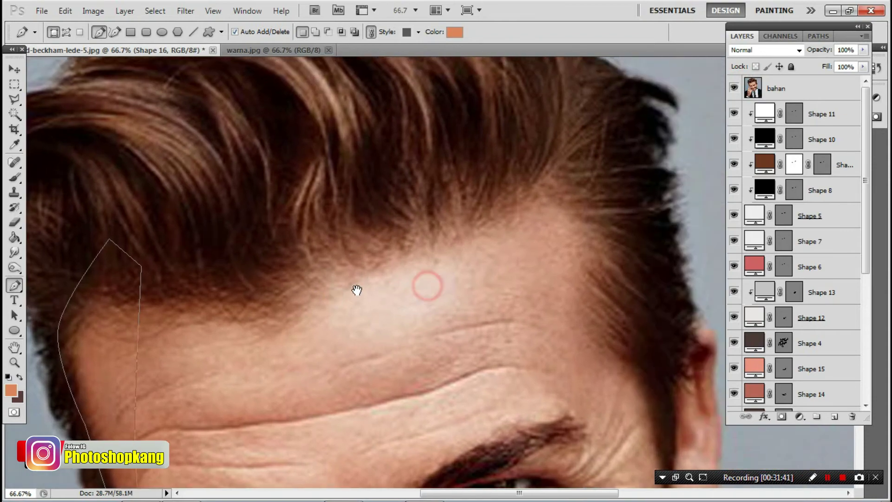
pyautogui.moveTo(600, 314); pyautogui.dragTo(429, 227)
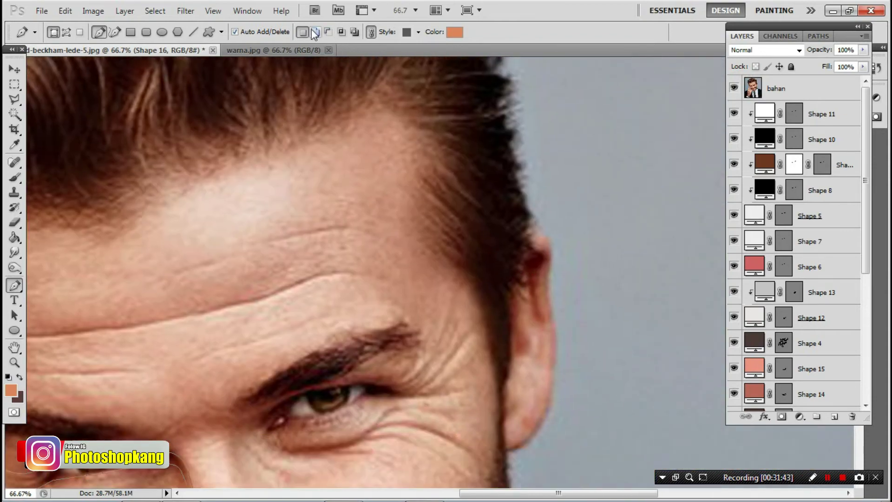
pyautogui.click(315, 33)
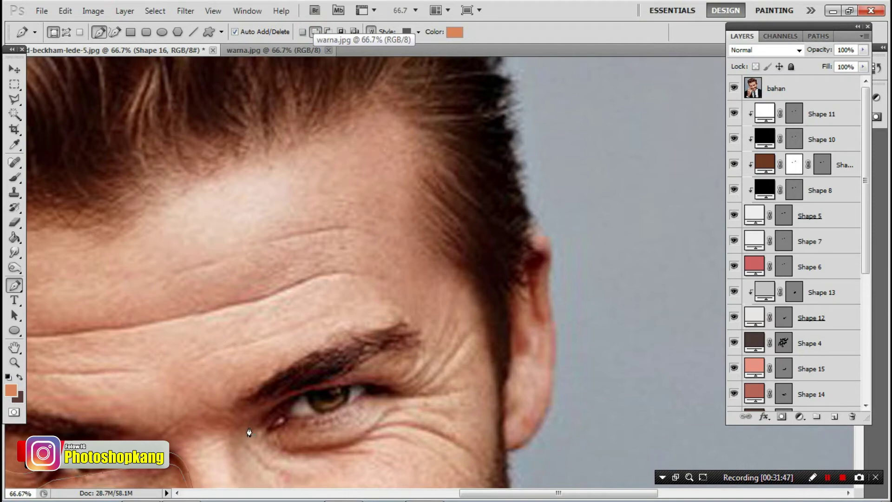
pyautogui.scroll(-5, 249, 432)
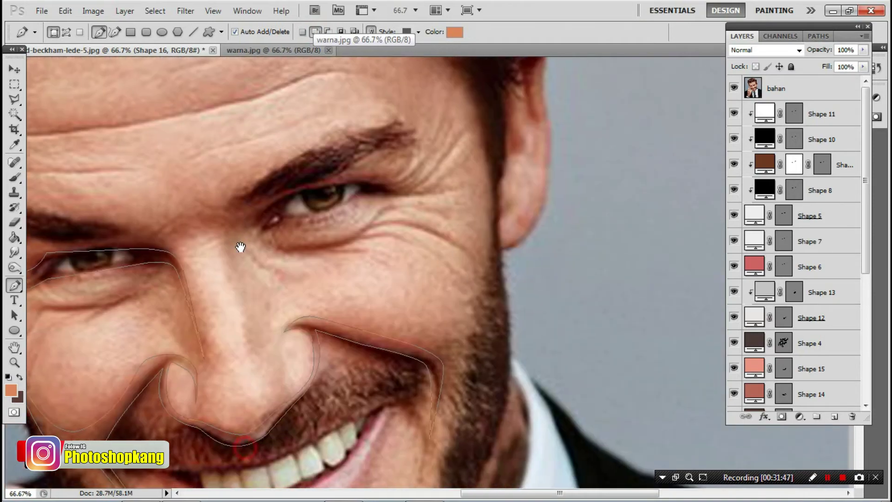
# Trace a closed shadow outline from the nose tip up beside the nose to the eyebrow's end.
pyautogui.click(251, 359)
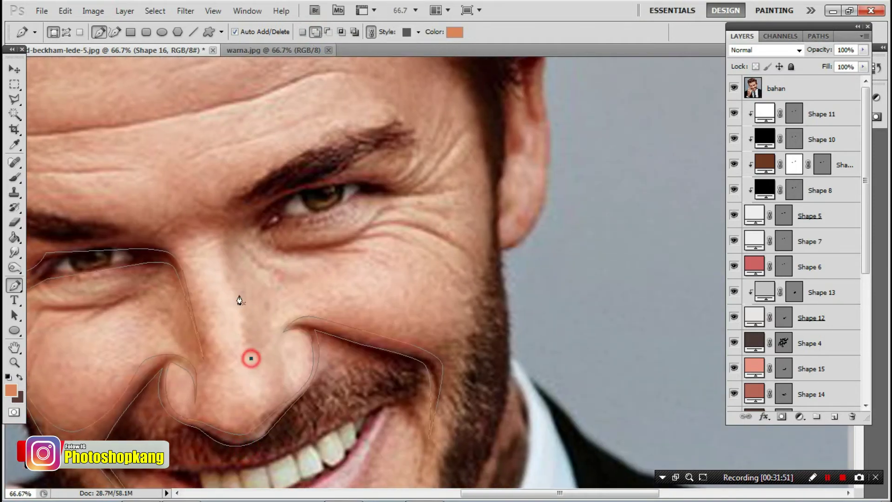
pyautogui.moveTo(223, 250); pyautogui.dragTo(223, 226)
pyautogui.moveTo(247, 189); pyautogui.dragTo(259, 182)
pyautogui.click(279, 173)
pyautogui.click(358, 153)
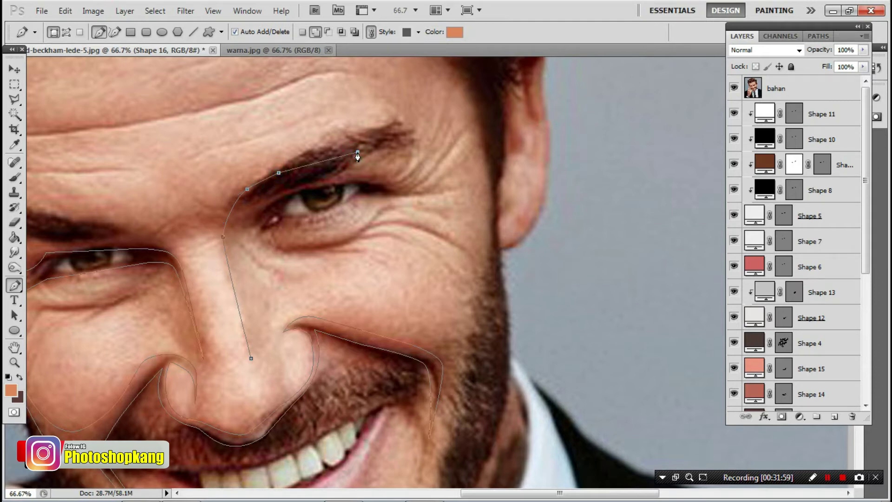
pyautogui.moveTo(291, 184); pyautogui.dragTo(281, 191)
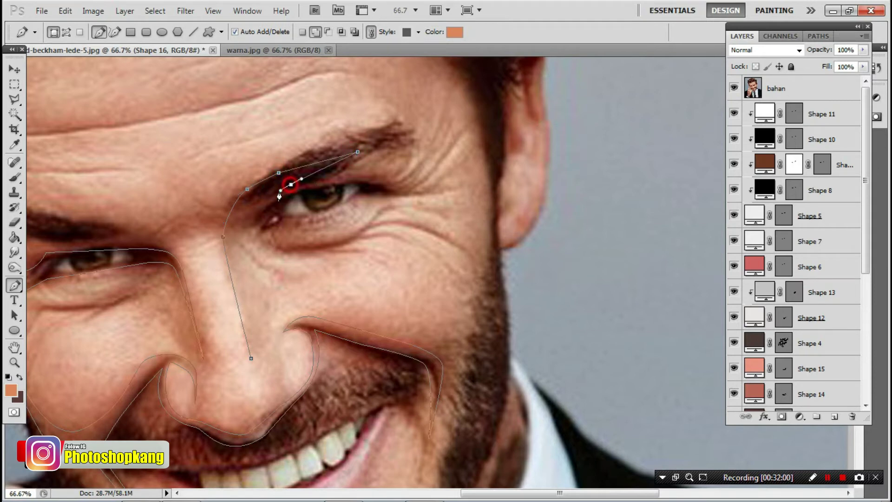
pyautogui.click(261, 211)
pyautogui.moveTo(260, 221); pyautogui.dragTo(254, 227)
pyautogui.moveTo(261, 268); pyautogui.dragTo(237, 246)
pyautogui.moveTo(263, 344); pyautogui.dragTo(249, 359)
pyautogui.press('Return')
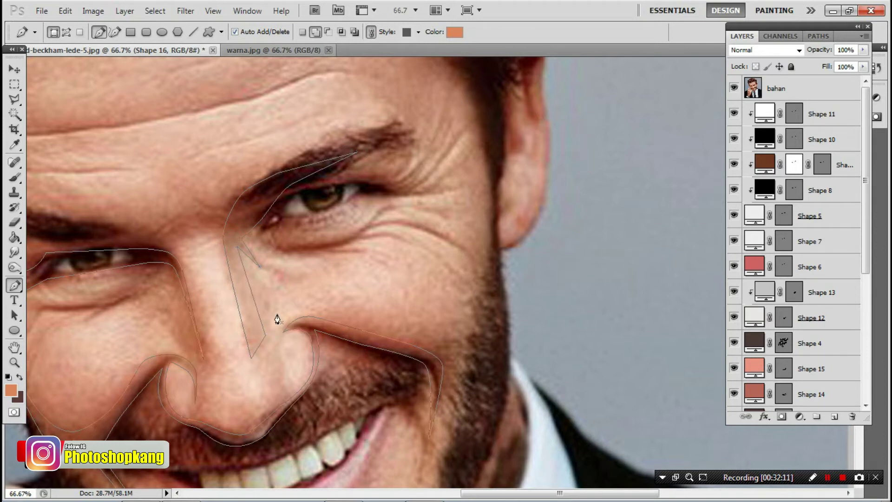
# Trace a closed shadow outline around the right-hand eye.
pyautogui.scroll(2, 278, 328)
pyautogui.hscroll(2, 279, 328)
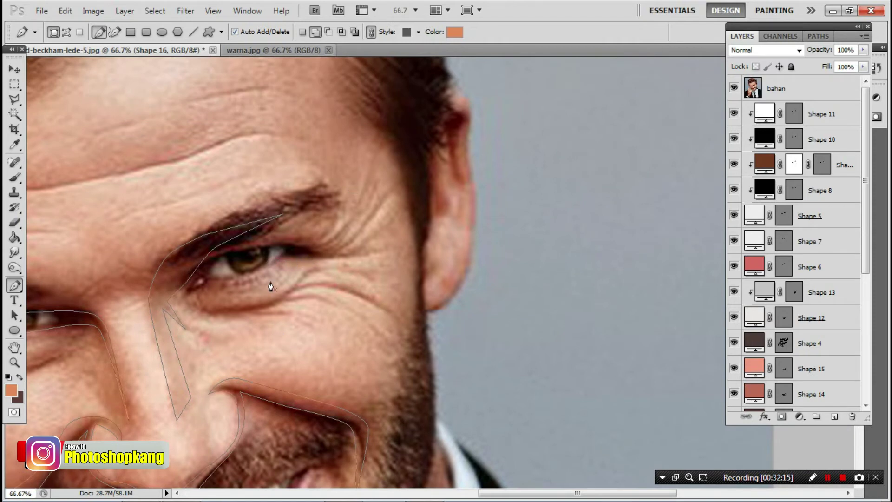
pyautogui.moveTo(286, 256); pyautogui.dragTo(303, 257)
pyautogui.click(255, 306)
pyautogui.moveTo(311, 279); pyautogui.dragTo(361, 256)
pyautogui.moveTo(301, 235); pyautogui.dragTo(228, 271)
pyautogui.click(250, 246)
pyautogui.click(288, 256)
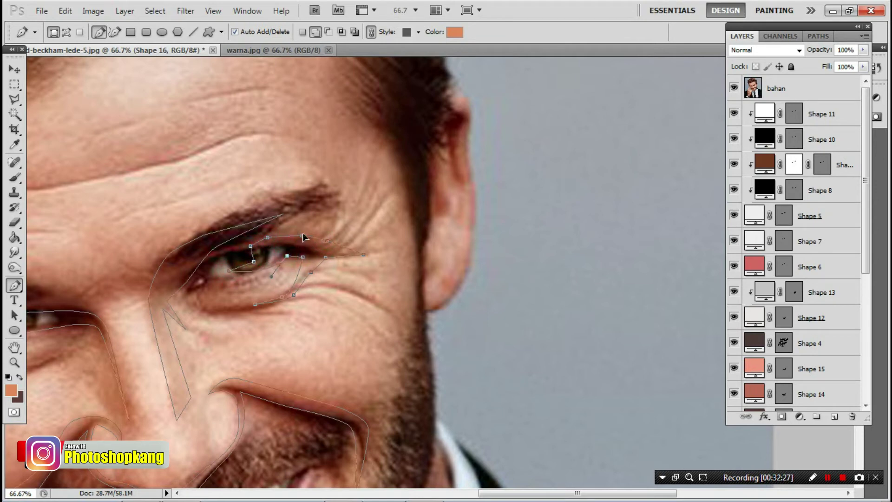
# Trace a closed shadow outline along the inner edge of the ear.
pyautogui.moveTo(422, 291); pyautogui.dragTo(434, 265)
pyautogui.moveTo(427, 233); pyautogui.dragTo(446, 210)
pyautogui.moveTo(434, 173)
pyautogui.mouseDown()
pyautogui.moveTo(434, 165)
pyautogui.moveTo(465, 190)
pyautogui.mouseUp()
pyautogui.click(433, 136)
pyautogui.click(439, 117)
pyautogui.moveTo(455, 142); pyautogui.dragTo(456, 128)
pyautogui.click(464, 114)
pyautogui.click(446, 95)
pyautogui.click(425, 95)
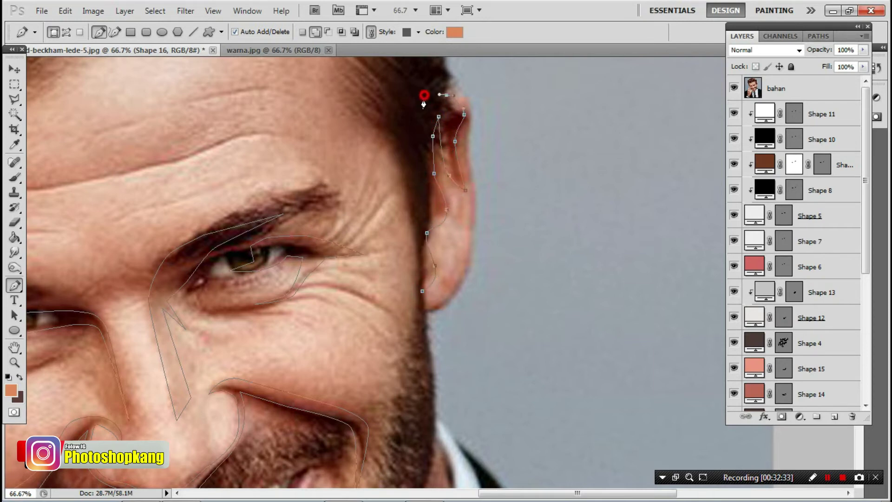
pyautogui.moveTo(418, 176); pyautogui.dragTo(417, 191)
pyautogui.click(423, 291)
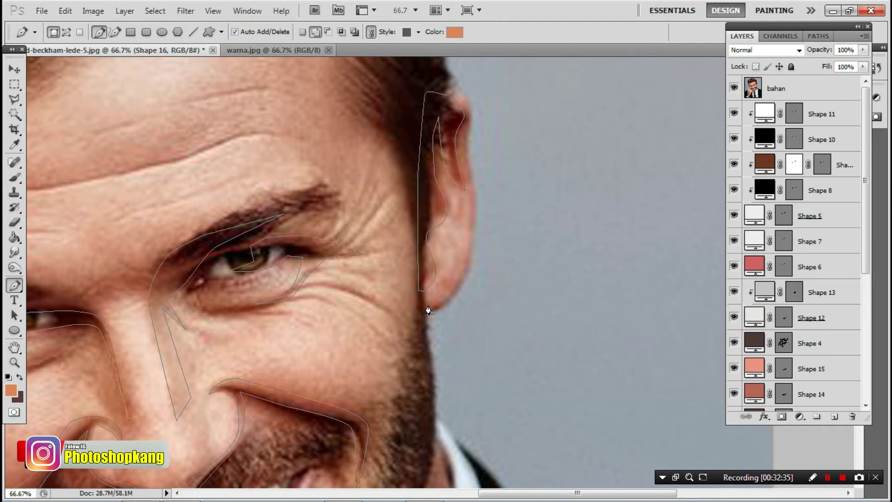
# Trace a closed shadow outline along the ear's outer rim.
pyautogui.click(426, 307)
pyautogui.moveTo(447, 294); pyautogui.dragTo(463, 265)
pyautogui.moveTo(471, 220); pyautogui.dragTo(472, 206)
pyautogui.moveTo(464, 129); pyautogui.dragTo(464, 121)
pyautogui.click(484, 126)
pyautogui.moveTo(474, 313); pyautogui.dragTo(462, 323)
pyautogui.click(428, 320)
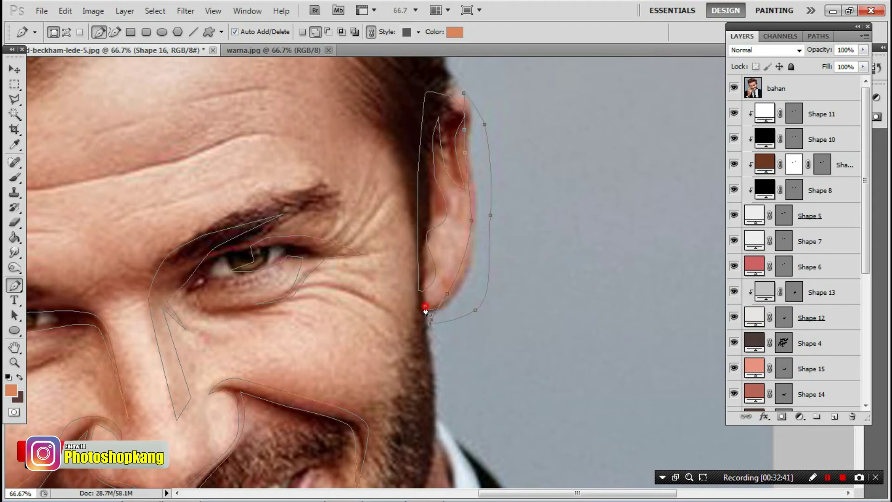
pyautogui.moveTo(296, 116); pyautogui.dragTo(417, 354)
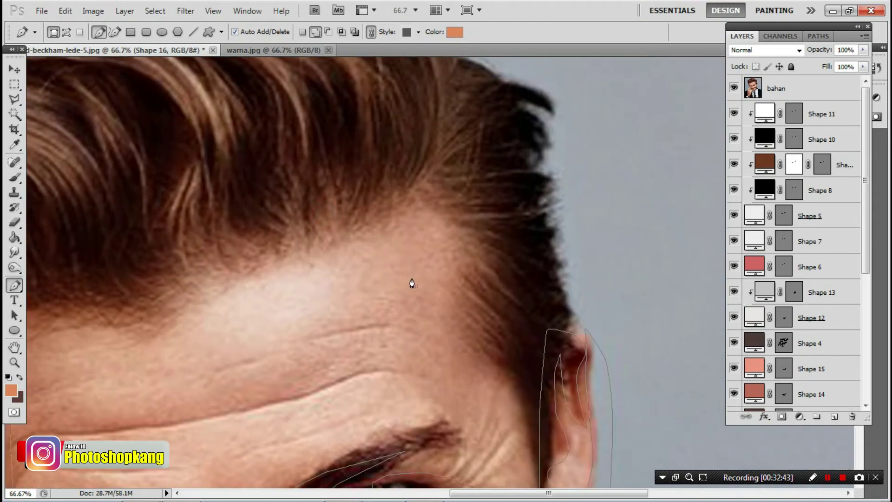
pyautogui.scroll(-5, 425, 315)
pyautogui.scroll(-1, 454, 255)
pyautogui.scroll(-3, 428, 285)
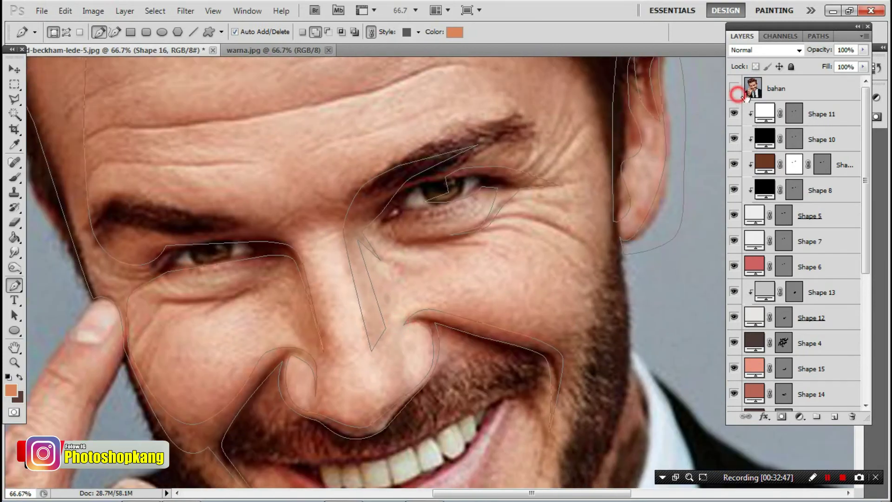
# Hide the reference photo and zoom out to review the whole cartoon face.
pyautogui.click(735, 88)
pyautogui.click(776, 91)
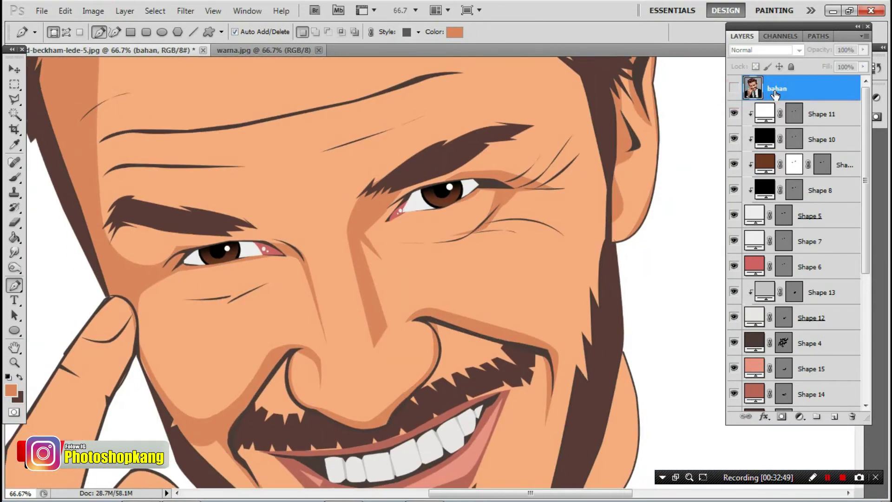
pyautogui.hotkey('ctrl', '-')
pyautogui.hotkey('ctrl', '-')
pyautogui.hotkey('ctrl', '-')
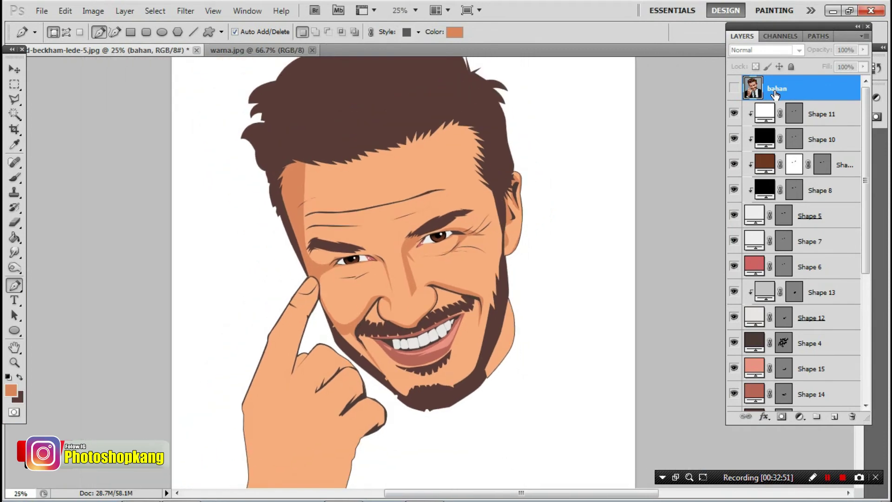
pyautogui.moveTo(418, 357); pyautogui.dragTo(359, 325)
pyautogui.hotkey('ctrl', '+')
pyautogui.hotkey('ctrl', '+')
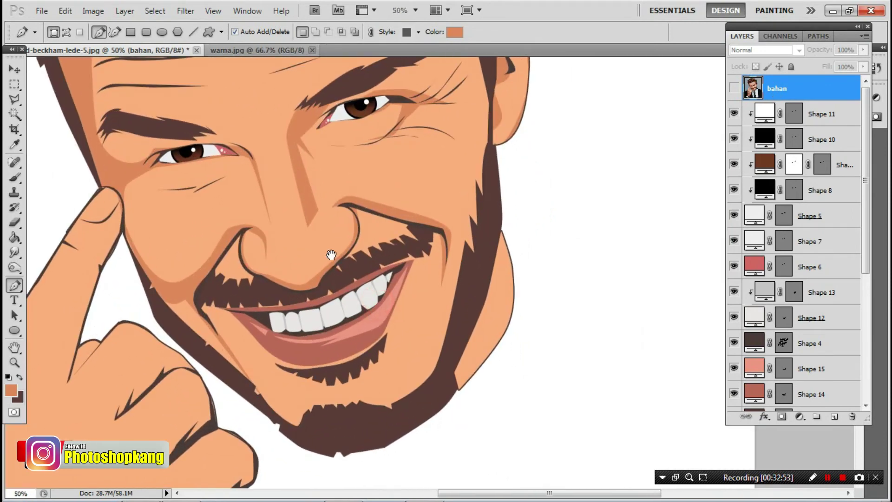
pyautogui.hotkey('ctrl', '+')
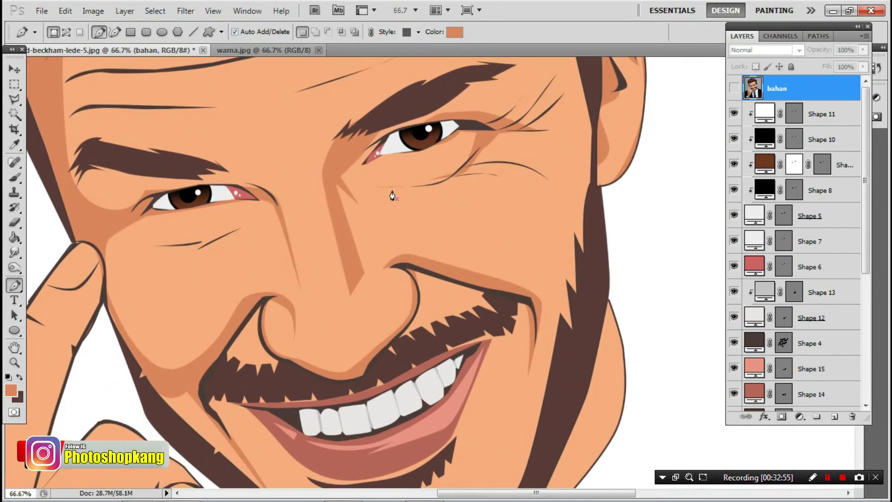
# Compare the eyes against the reference photo, hide it again and select Shape 16.
pyautogui.click(734, 88)
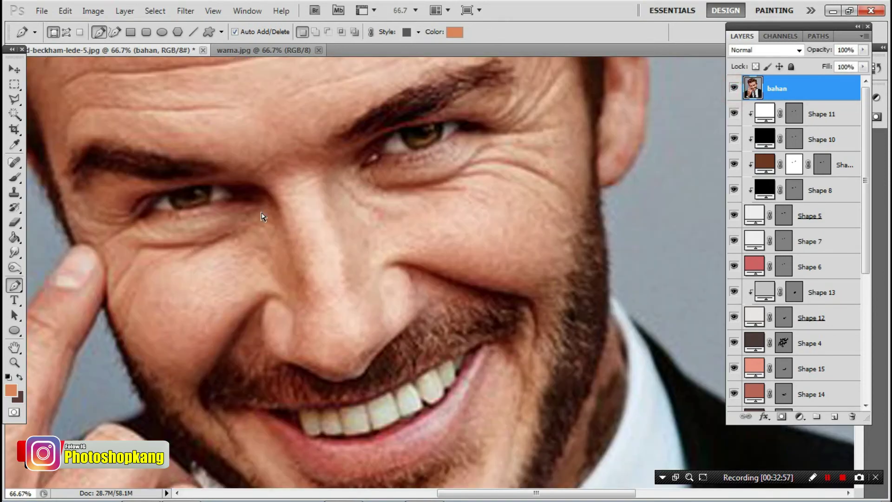
pyautogui.hotkey('ctrl', '+')
pyautogui.click(734, 88)
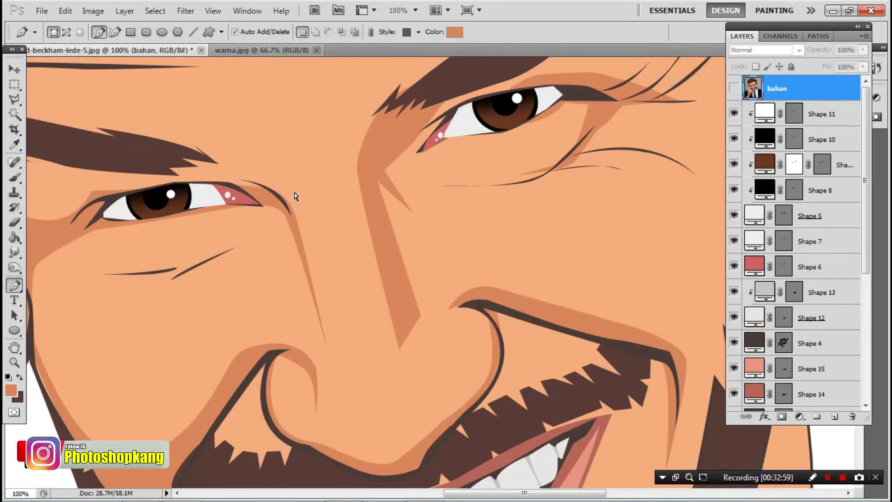
pyautogui.click(251, 196)
pyautogui.scroll(1, 251, 196)
# Add and drag anchors so the lid shadow tapers along the left eye's outer corner.
pyautogui.click(228, 175)
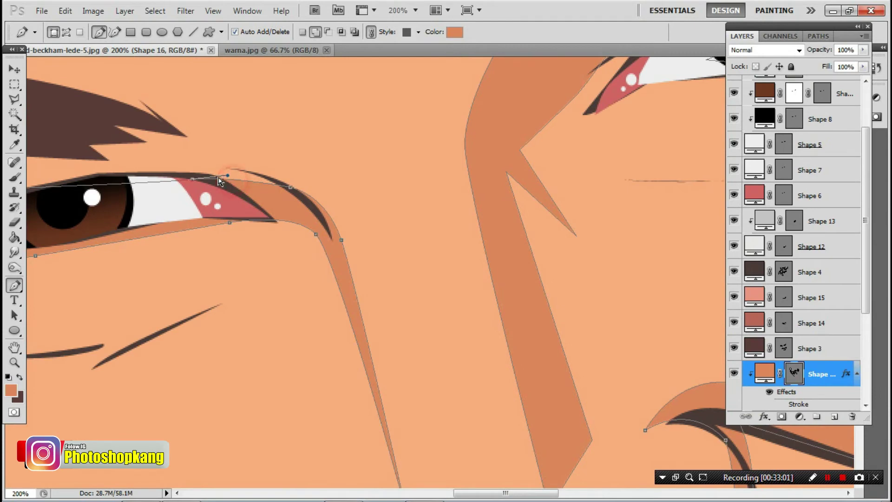
pyautogui.moveTo(196, 183); pyautogui.dragTo(203, 170)
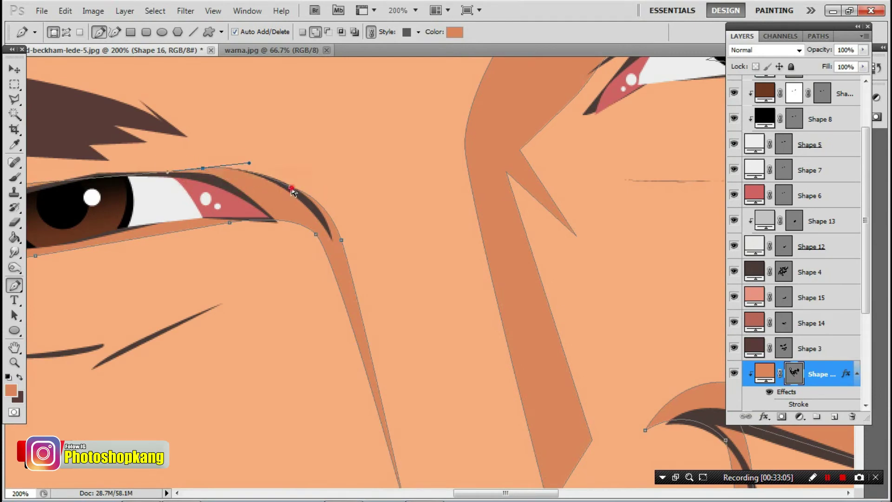
pyautogui.click(290, 185)
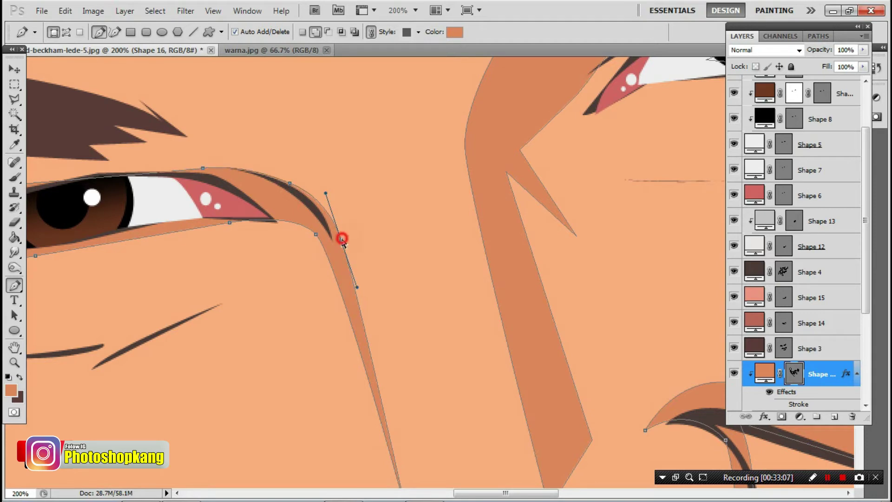
pyautogui.moveTo(342, 239); pyautogui.dragTo(337, 243)
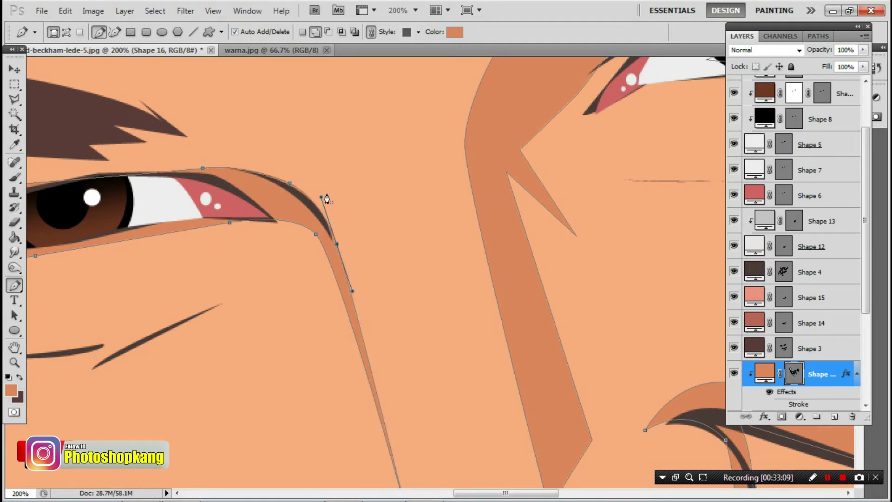
# Make Shape 6 the active layer, then zoom out to review the face.
pyautogui.click(801, 172)
pyautogui.keyDown('ctrl'); pyautogui.click(330, 221); pyautogui.keyUp('ctrl')
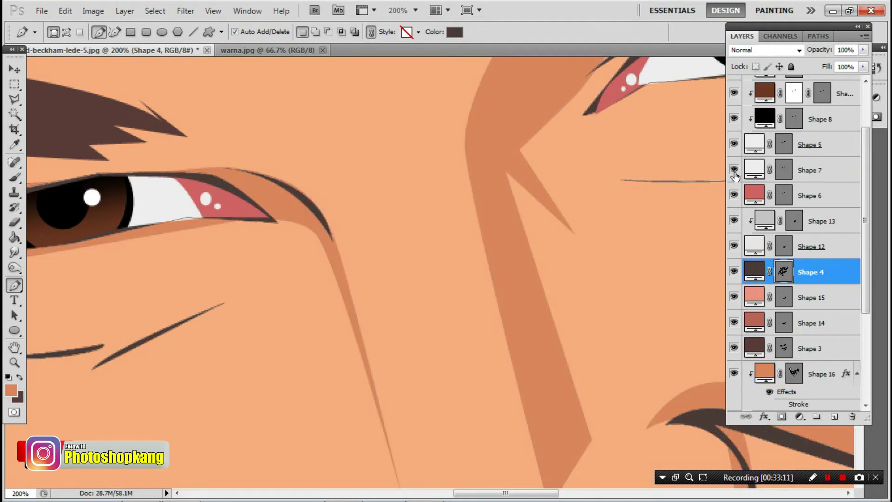
pyautogui.click(790, 196)
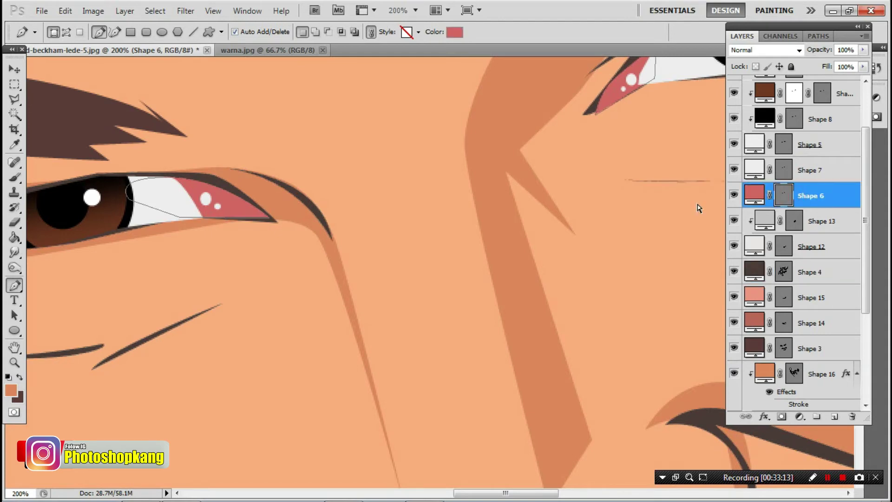
pyautogui.hotkey('ctrl', '-')
pyautogui.hotkey('ctrl', '-')
pyautogui.hotkey('ctrl', '-')
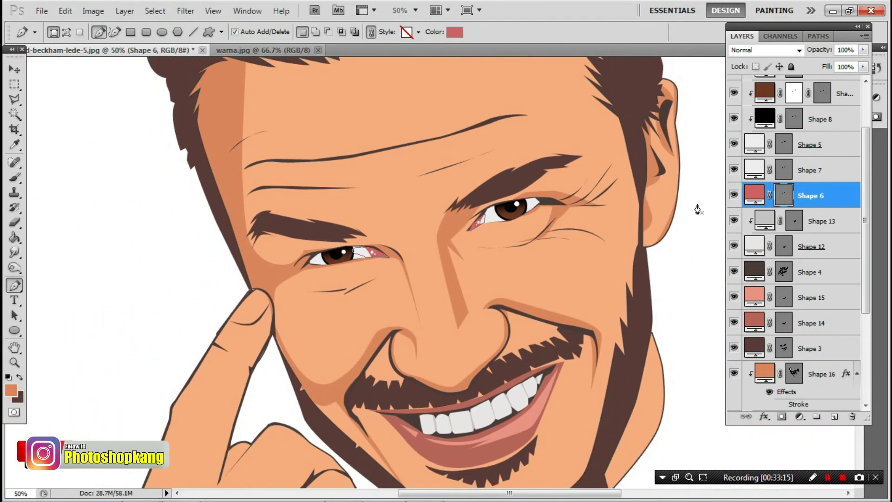
pyautogui.moveTo(484, 370); pyautogui.dragTo(402, 210)
pyautogui.moveTo(346, 249); pyautogui.dragTo(330, 322)
pyautogui.moveTo(368, 234); pyautogui.dragTo(442, 379)
pyautogui.moveTo(420, 272); pyautogui.dragTo(426, 316)
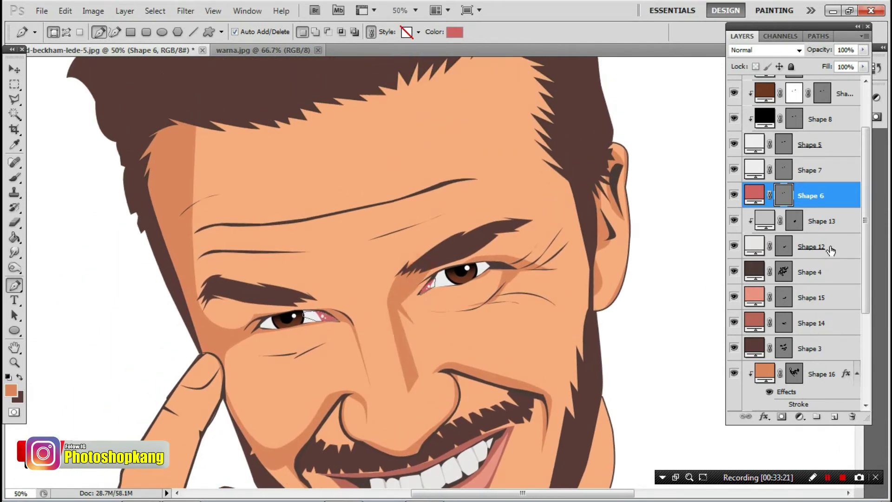
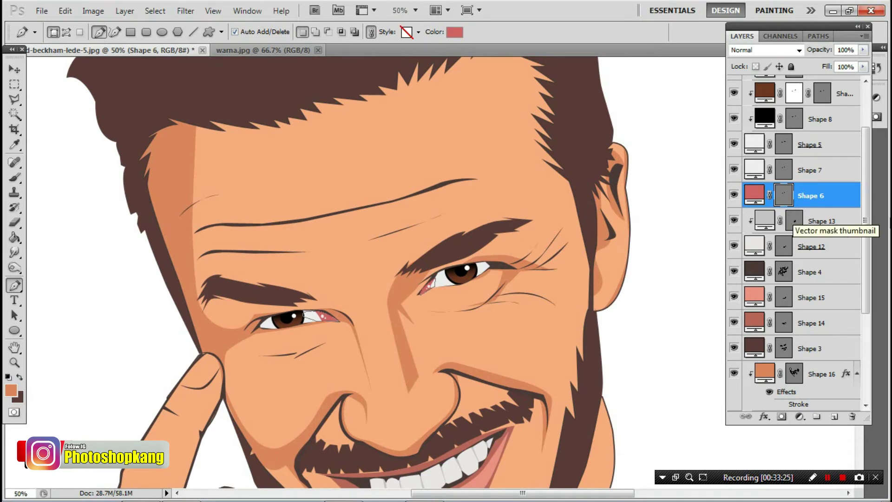
# Show the reference photo and add a new empty layer above Shape 16.
pyautogui.scroll(1, 793, 222)
pyautogui.scroll(2, 792, 223)
pyautogui.click(734, 88)
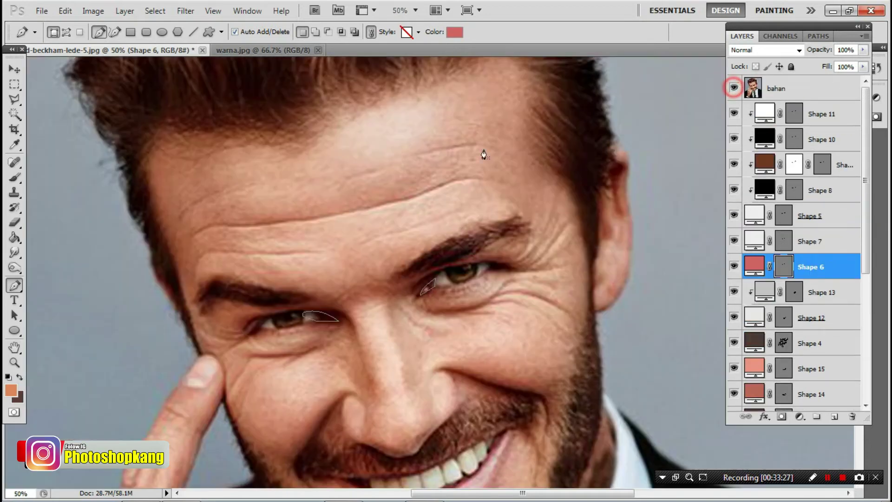
pyautogui.moveTo(420, 237); pyautogui.dragTo(395, 179)
pyautogui.scroll(-1, 790, 339)
pyautogui.scroll(-4, 808, 333)
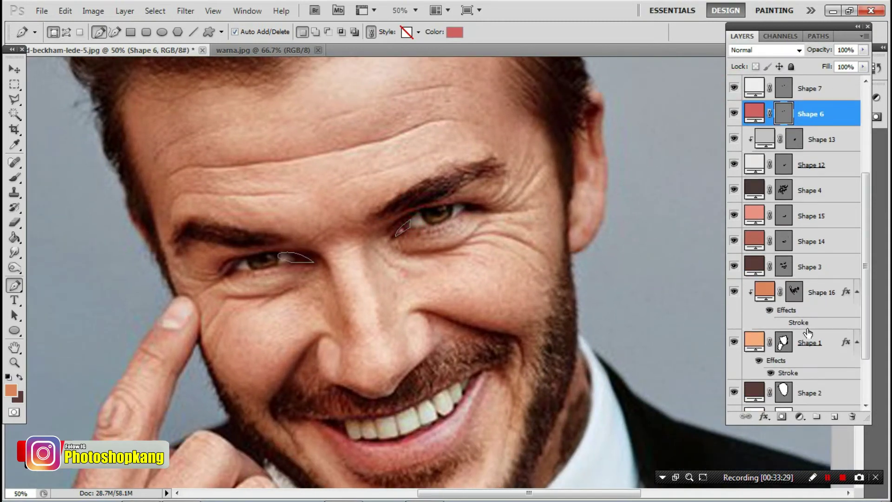
pyautogui.click(825, 295)
pyautogui.click(834, 417)
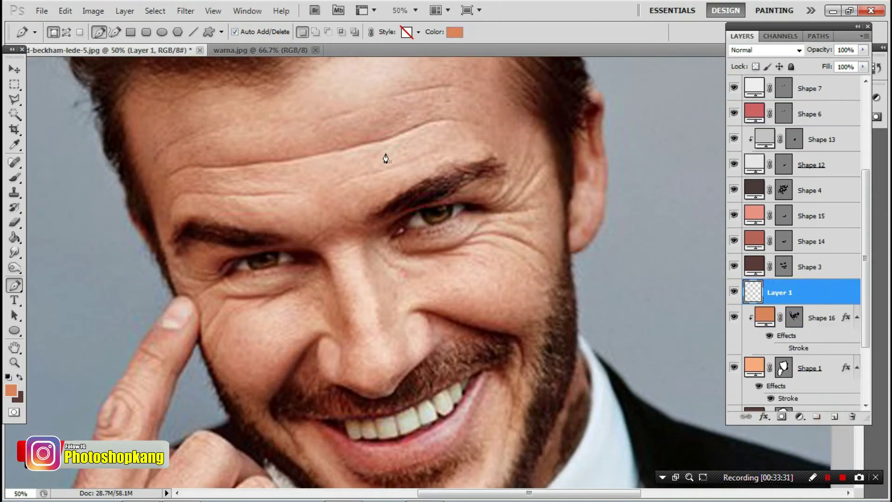
pyautogui.moveTo(386, 158); pyautogui.dragTo(372, 227)
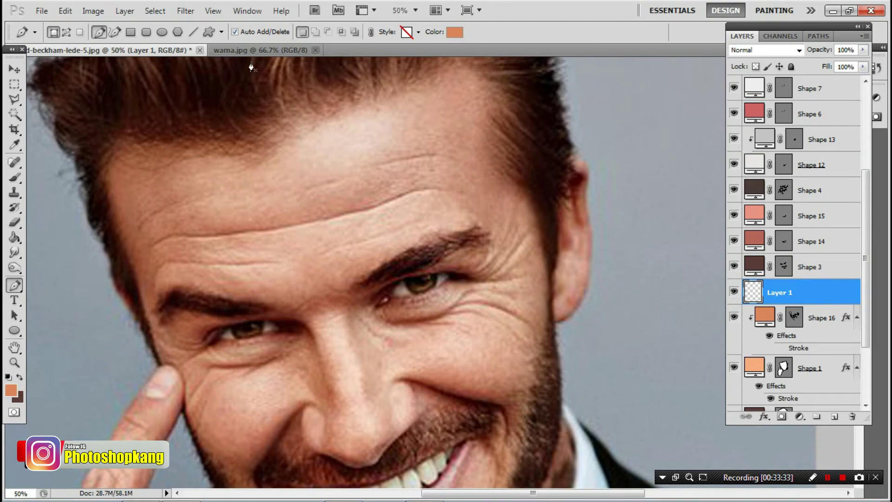
# Sample the forehead skin and set the foreground colour to light peach fac19b.
pyautogui.click(251, 49)
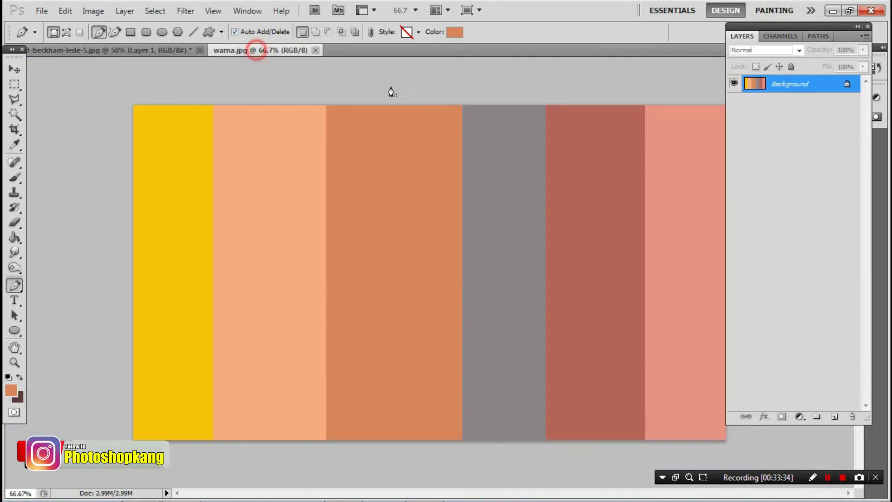
pyautogui.click(144, 51)
pyautogui.scroll(2, 759, 87)
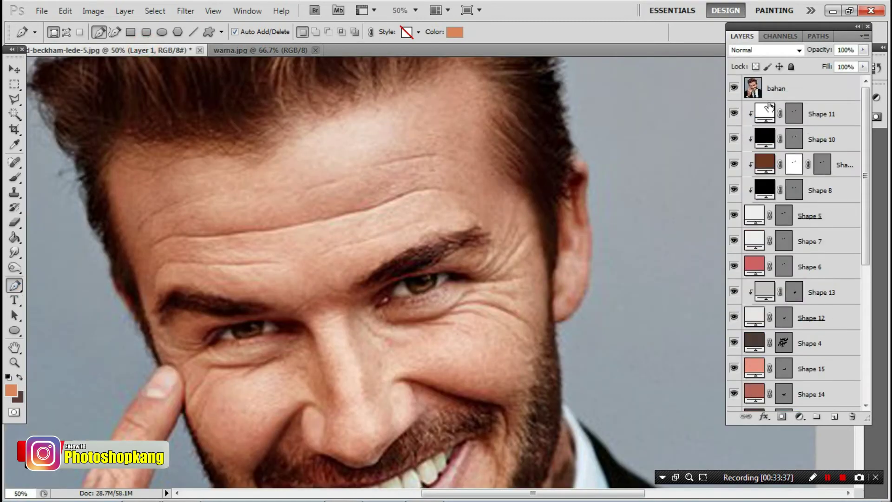
pyautogui.click(734, 89)
pyautogui.click(12, 389)
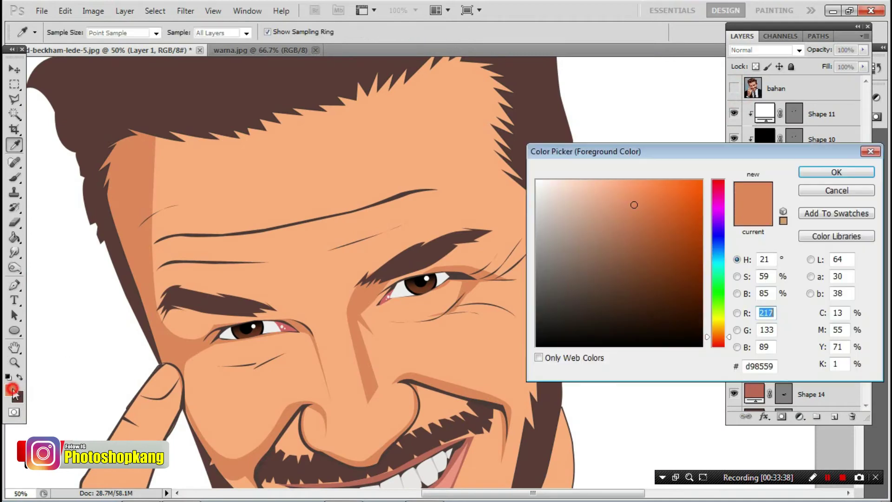
pyautogui.click(257, 187)
pyautogui.click(600, 183)
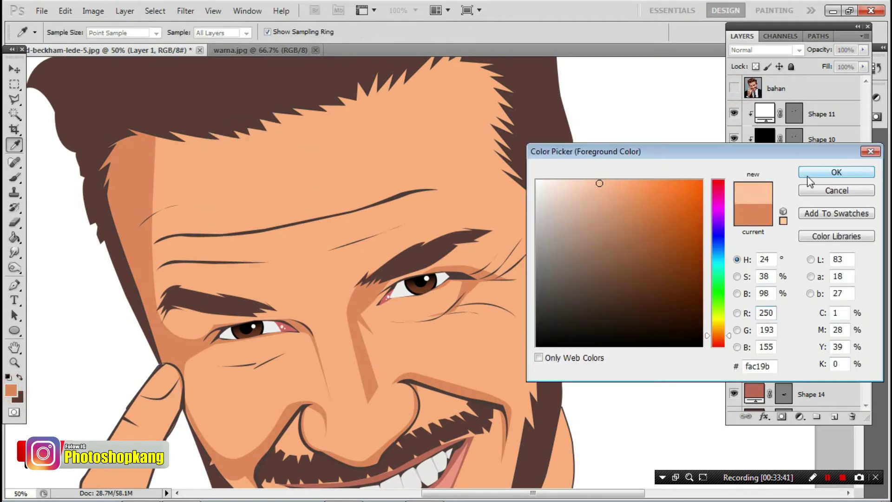
pyautogui.click(837, 172)
pyautogui.press('p')
pyautogui.click(734, 88)
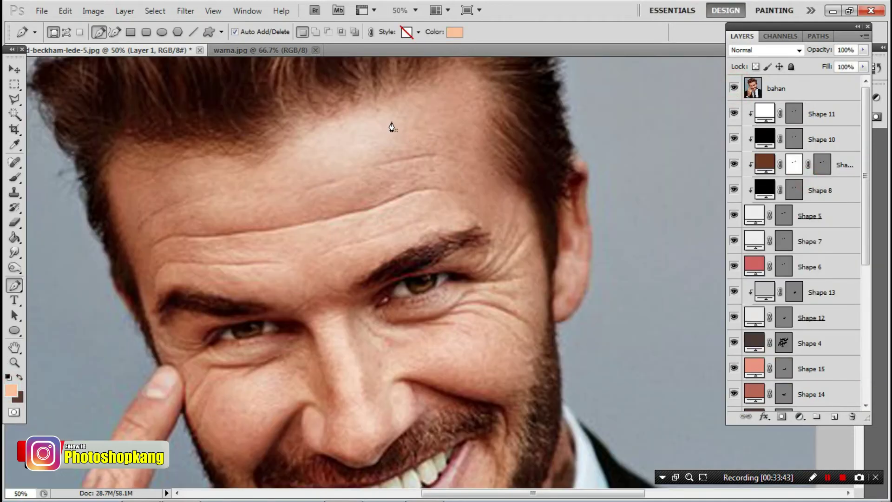
# Draw peach highlight triangles on the forehead and left cheek.
pyautogui.click(396, 112)
pyautogui.click(400, 144)
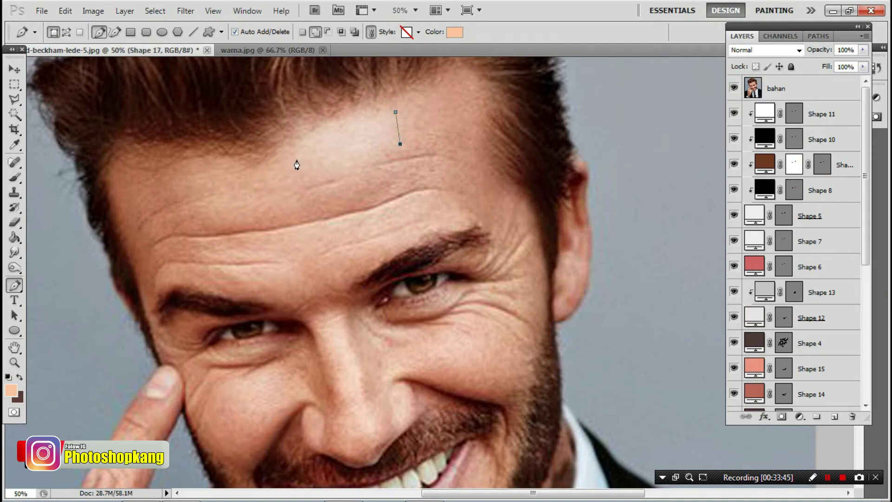
pyautogui.click(288, 157)
pyautogui.click(395, 112)
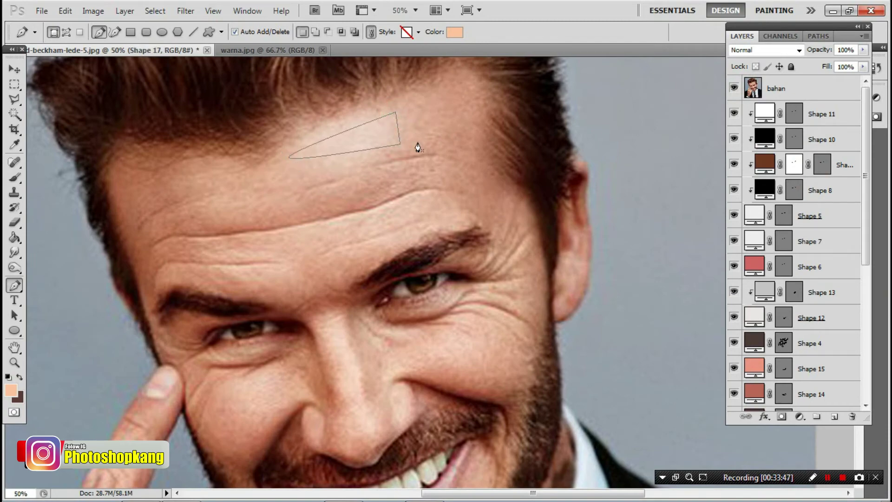
pyautogui.moveTo(421, 281)
pyautogui.mouseDown()
pyautogui.moveTo(332, 90)
pyautogui.moveTo(309, 13)
pyautogui.mouseUp()
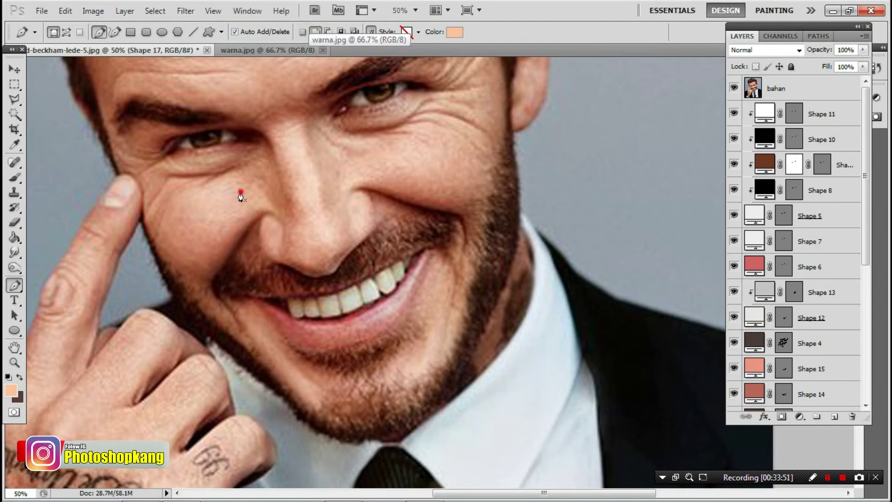
pyautogui.click(216, 217)
pyautogui.click(199, 201)
pyautogui.click(241, 193)
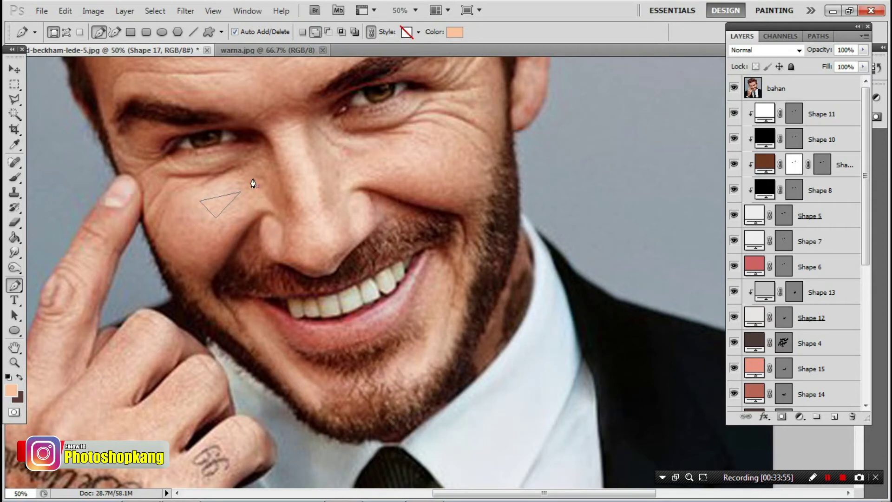
# Draw a narrow nose-bridge highlight stripe and a small circle on the nose tip.
pyautogui.click(287, 138)
pyautogui.moveTo(308, 209); pyautogui.dragTo(315, 215)
pyautogui.moveTo(288, 139); pyautogui.dragTo(292, 142)
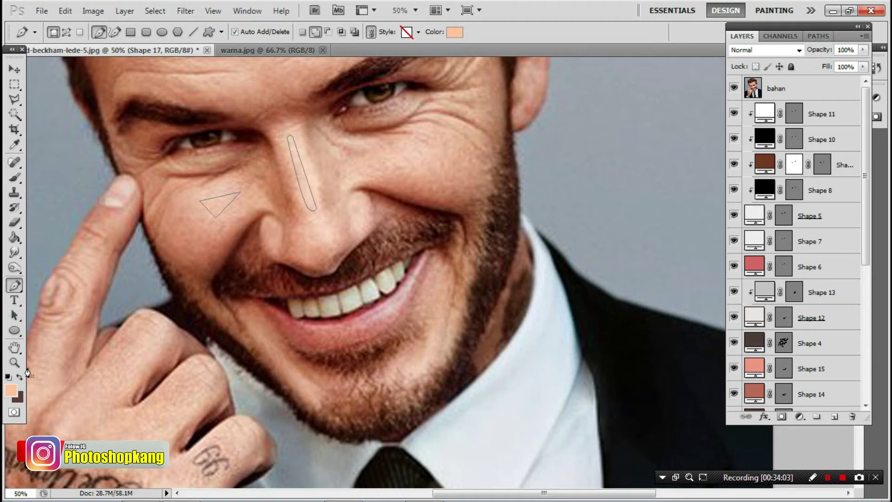
pyautogui.click(16, 331)
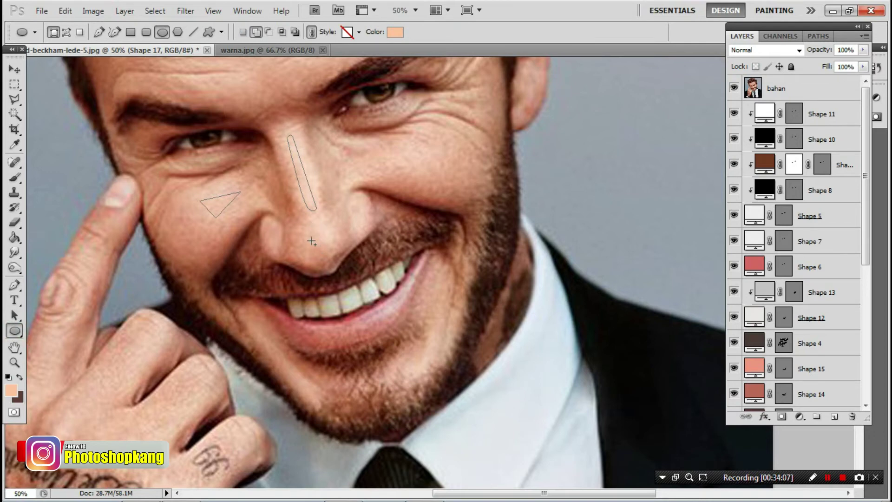
pyautogui.moveTo(320, 237); pyautogui.dragTo(331, 247)
# Move the nose stripe down and skew it with Free Transform to follow the bridge.
pyautogui.moveTo(314, 209); pyautogui.dragTo(320, 228)
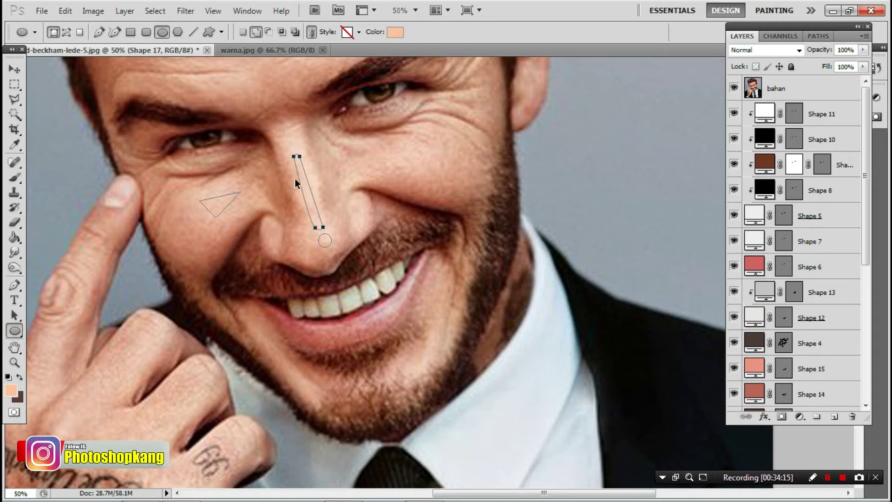
pyautogui.hotkey('ctrl', 't')
pyautogui.moveTo(295, 154); pyautogui.dragTo(289, 129)
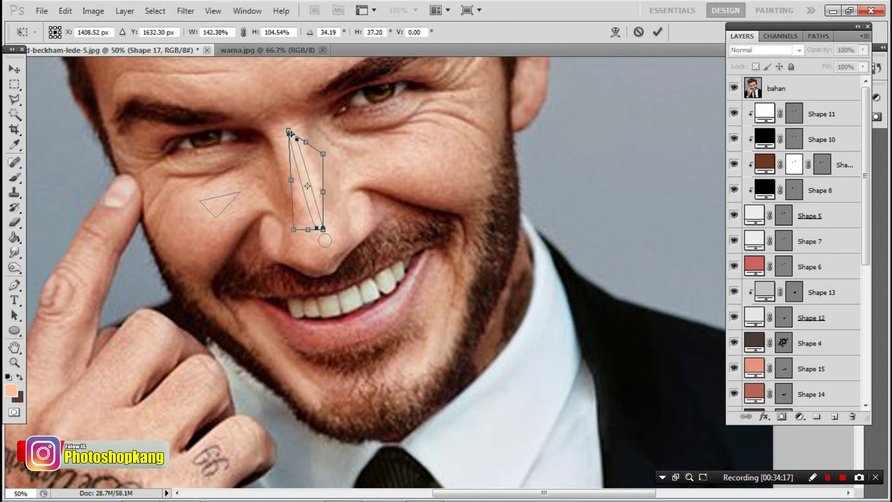
pyautogui.click(14, 69)
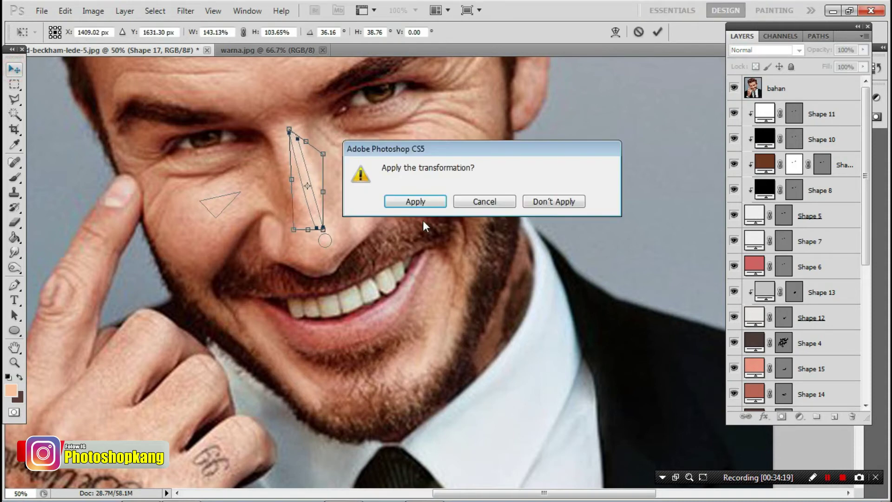
pyautogui.click(414, 202)
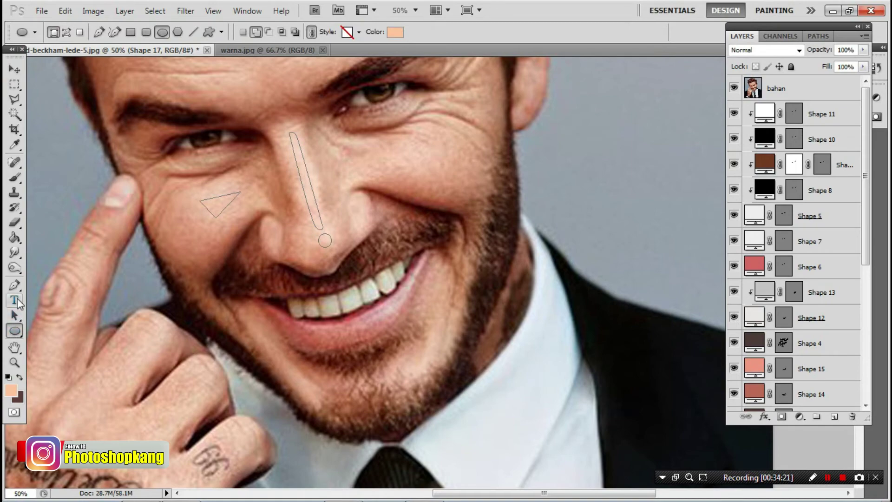
pyautogui.click(14, 284)
pyautogui.keyDown('ctrl'); pyautogui.click(441, 213); pyautogui.keyUp('ctrl')
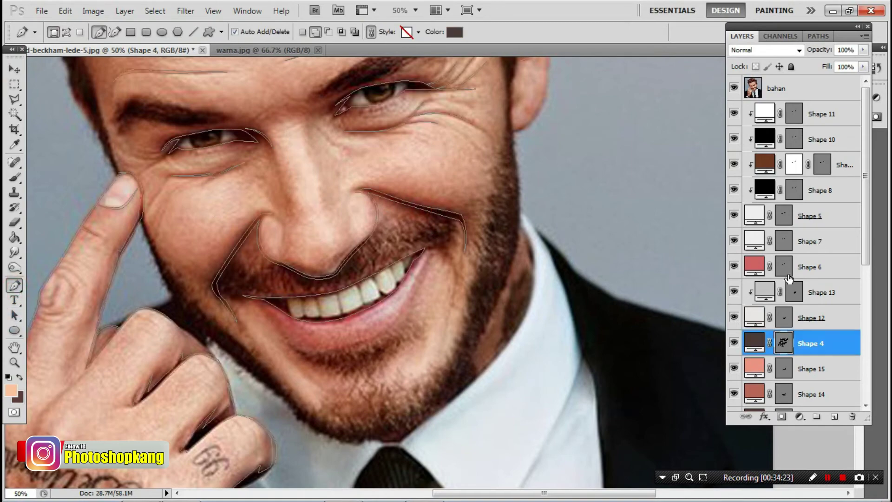
# Set Shape 17 to add mode and draw a highlight triangle on the right cheek.
pyautogui.click(733, 88)
pyautogui.click(797, 239)
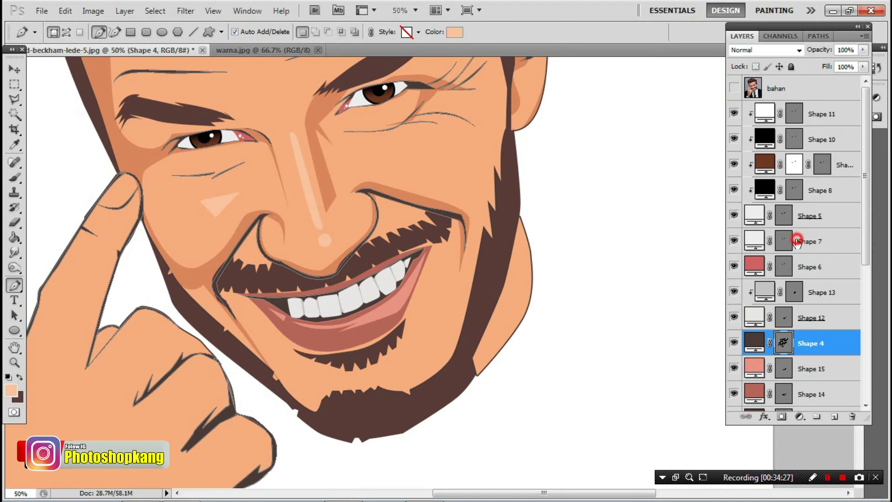
pyautogui.keyDown('ctrl'); pyautogui.click(209, 205); pyautogui.keyUp('ctrl')
pyautogui.scroll(2, 773, 107)
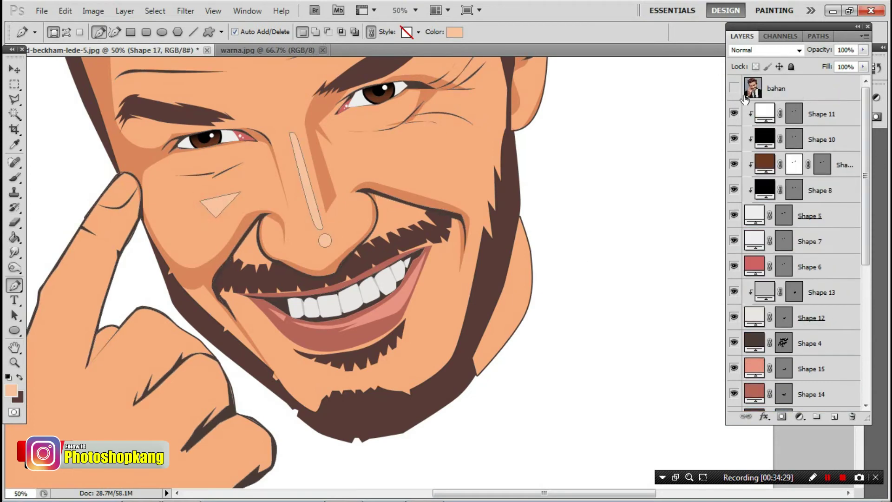
pyautogui.click(734, 89)
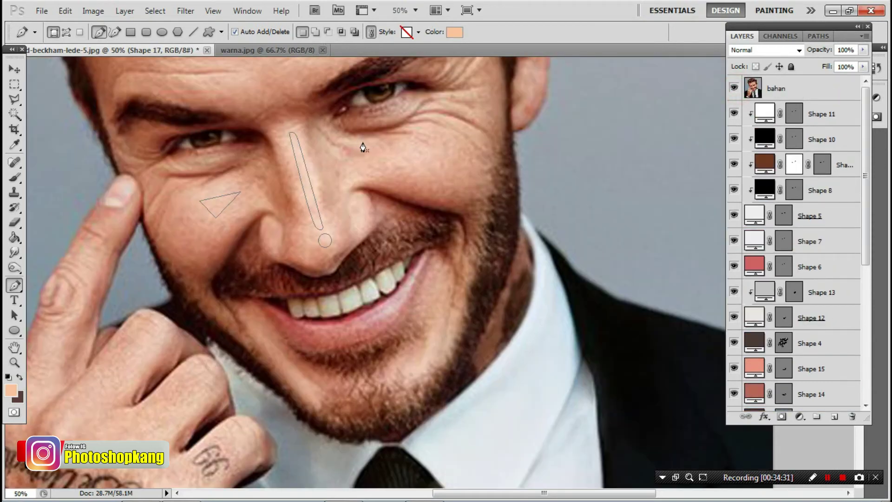
pyautogui.click(316, 32)
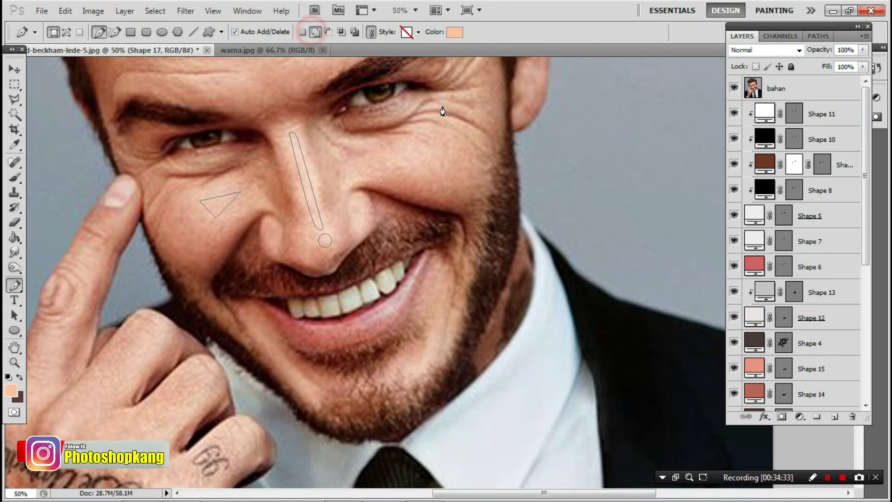
pyautogui.click(410, 153)
pyautogui.click(399, 161)
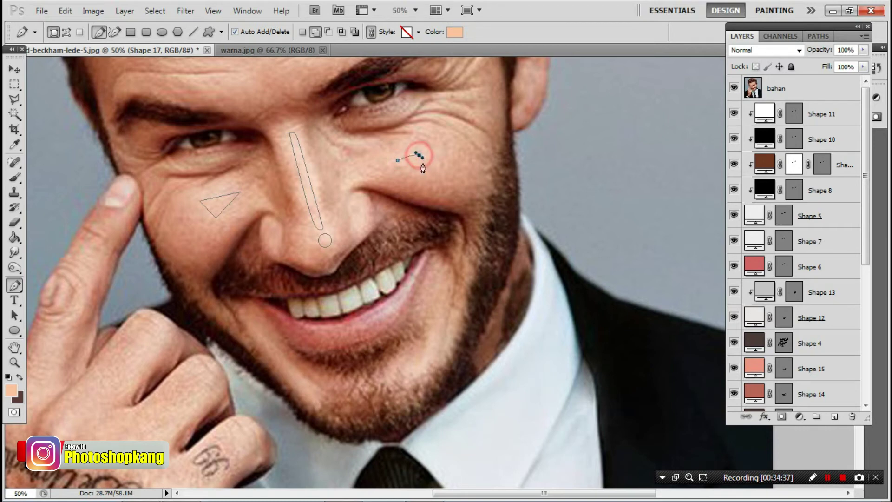
pyautogui.click(422, 164)
pyautogui.click(399, 162)
# Add highlight triangles on the right and left sides of the chin.
pyautogui.moveTo(381, 353); pyautogui.dragTo(384, 299)
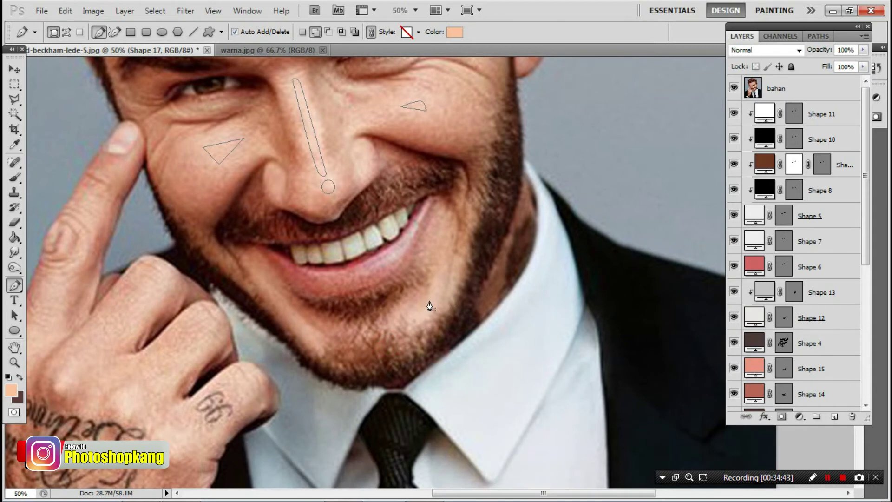
pyautogui.click(408, 319)
pyautogui.click(409, 320)
pyautogui.click(427, 298)
pyautogui.click(303, 320)
pyautogui.click(323, 351)
pyautogui.click(303, 343)
pyautogui.click(302, 322)
# Trace a lower-lip corner highlight, then select the bahan photo layer.
pyautogui.click(734, 88)
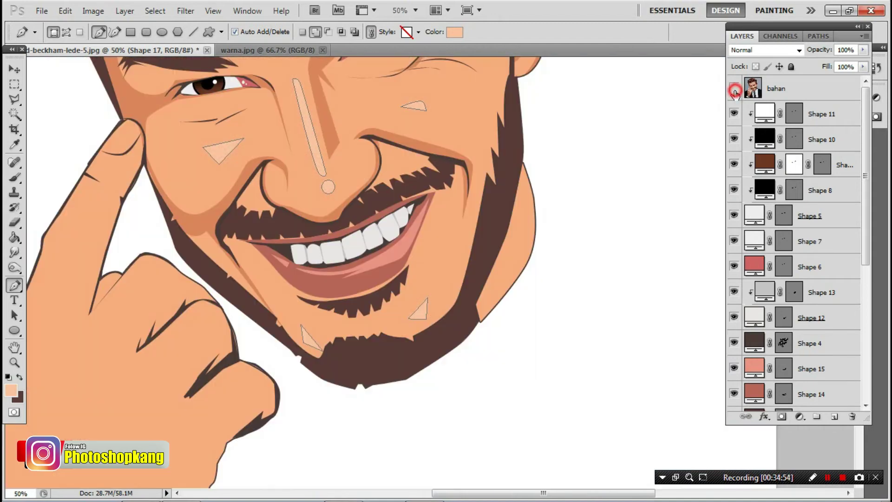
pyautogui.click(261, 254)
pyautogui.click(278, 280)
pyautogui.click(300, 278)
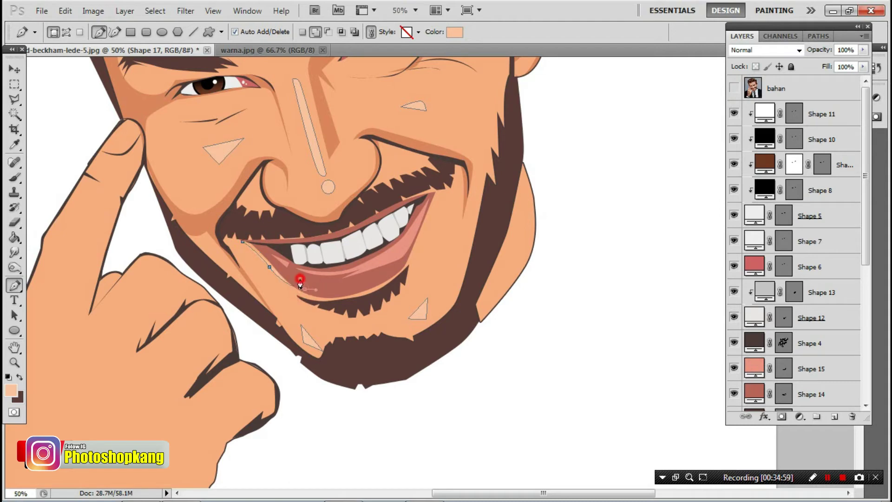
pyautogui.click(243, 241)
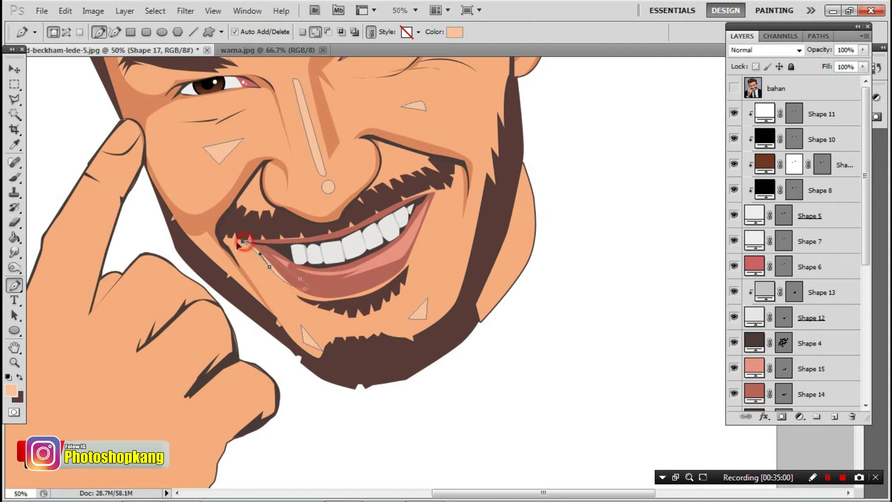
pyautogui.click(433, 193)
pyautogui.moveTo(339, 187); pyautogui.dragTo(353, 249)
pyautogui.moveTo(321, 132); pyautogui.dragTo(367, 340)
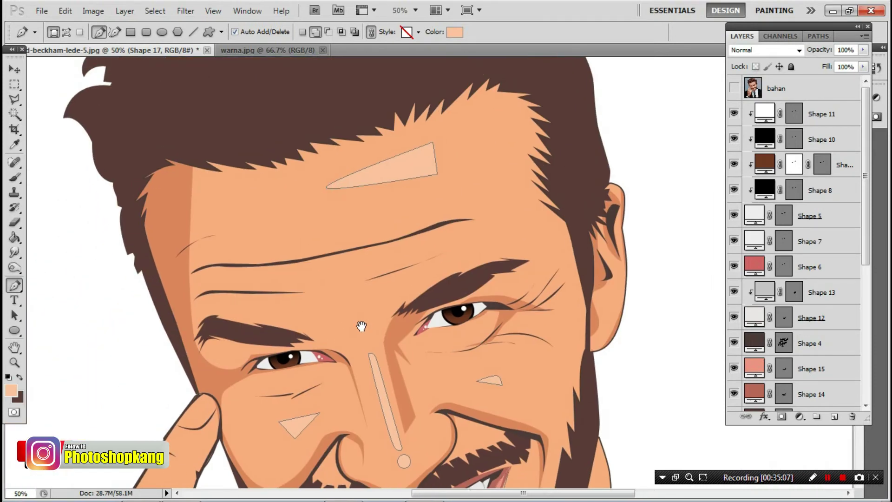
pyautogui.click(802, 93)
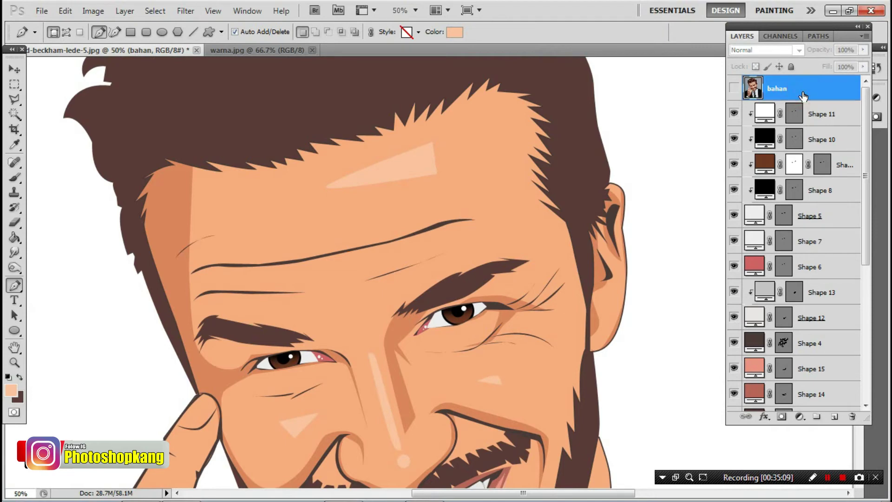
# Zoom out to centre the whole face and show the reference photo.
pyautogui.hotkey('ctrl', '-')
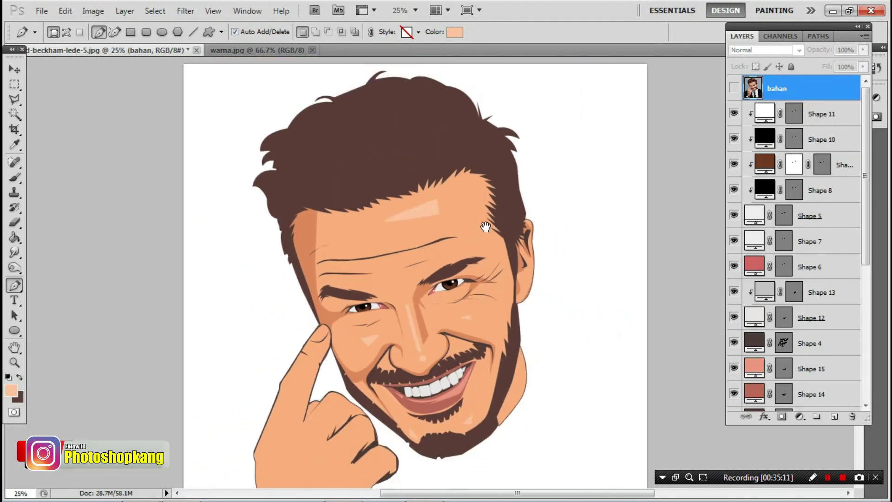
pyautogui.moveTo(444, 300); pyautogui.dragTo(484, 223)
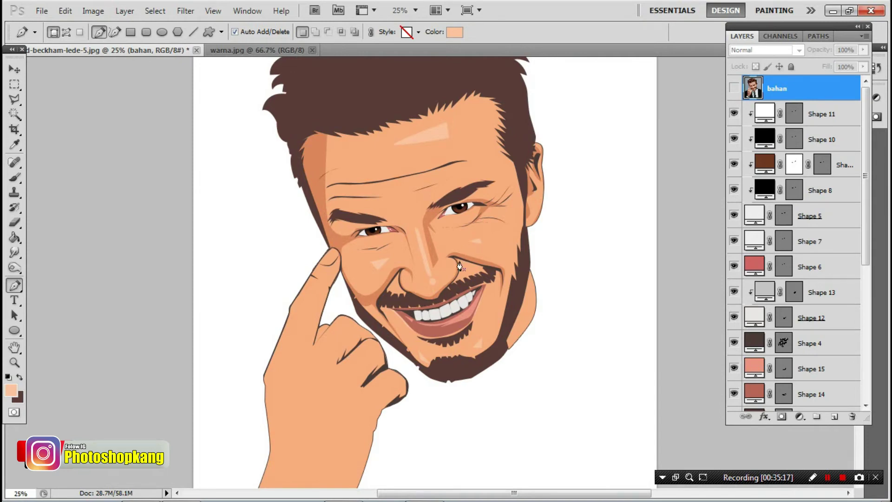
pyautogui.moveTo(659, 208); pyautogui.dragTo(638, 262)
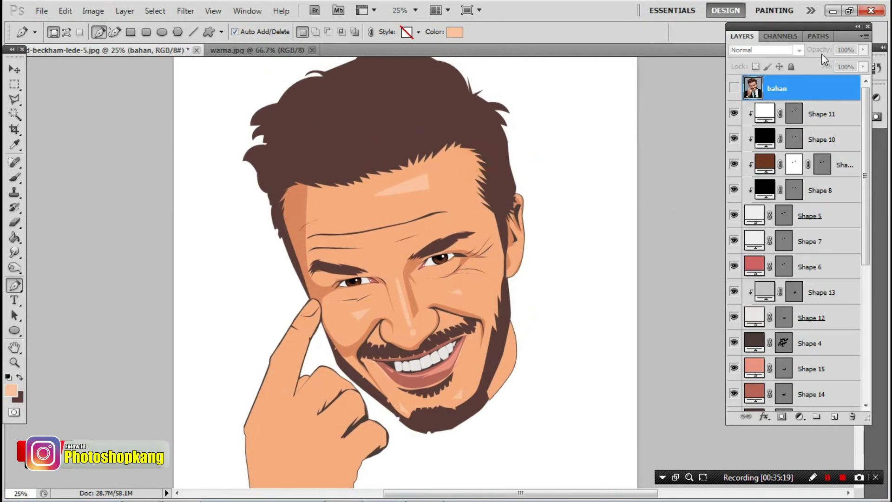
pyautogui.click(734, 88)
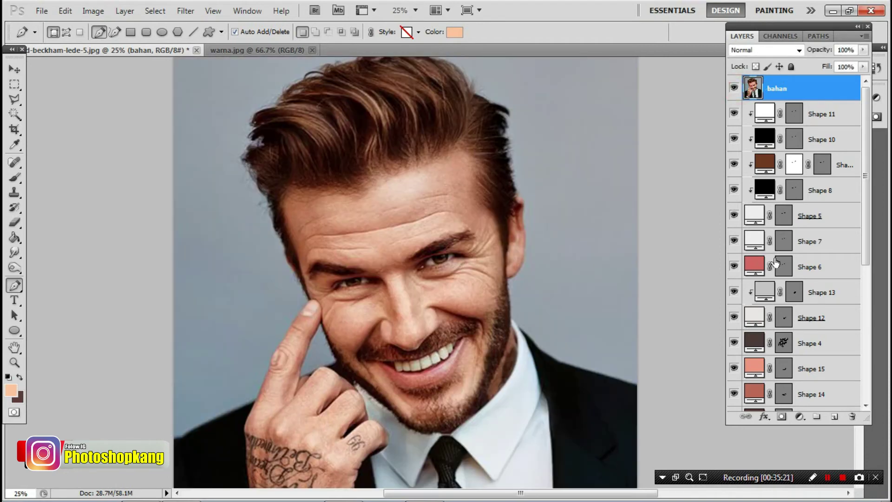
pyautogui.hotkey('alt', ',')
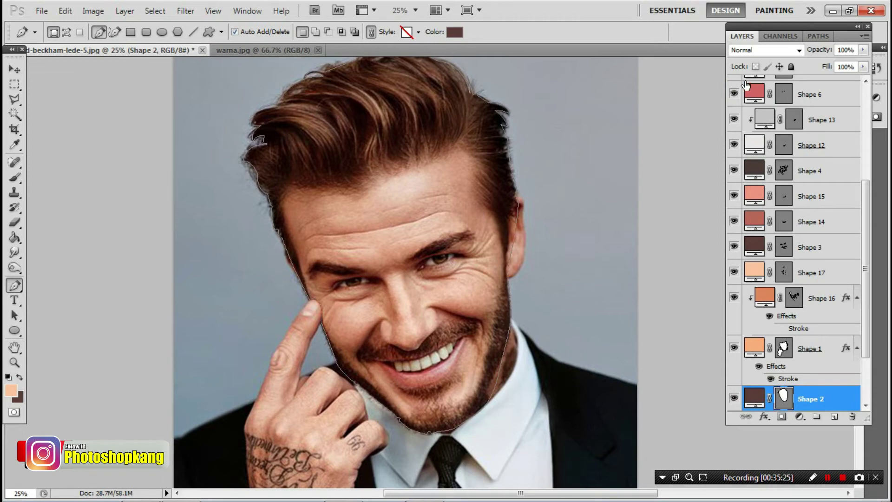
# Sample the grey swatch colour from the warna document.
pyautogui.scroll(6, 746, 85)
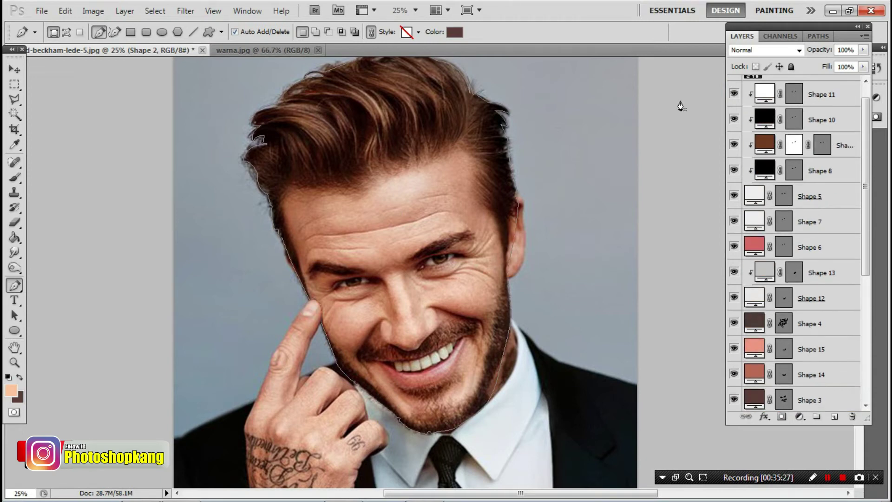
pyautogui.click(263, 49)
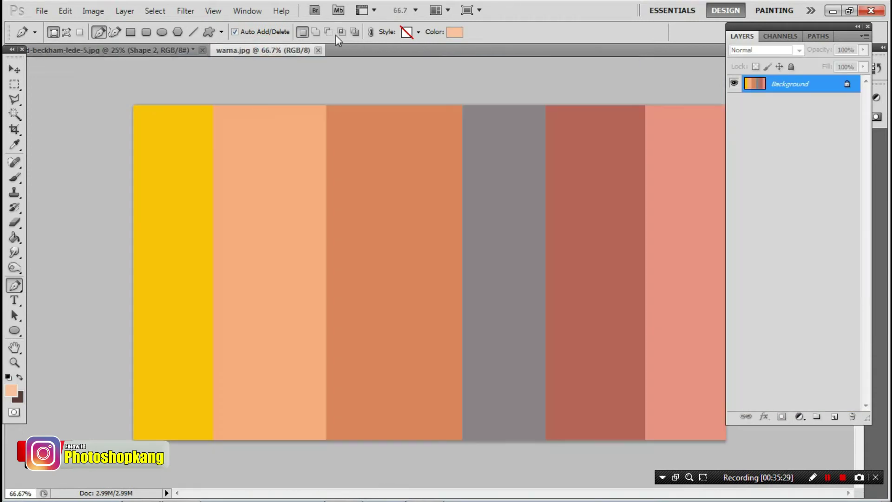
pyautogui.click(14, 177)
pyautogui.keyDown('alt'); pyautogui.click(489, 186); pyautogui.keyUp('alt')
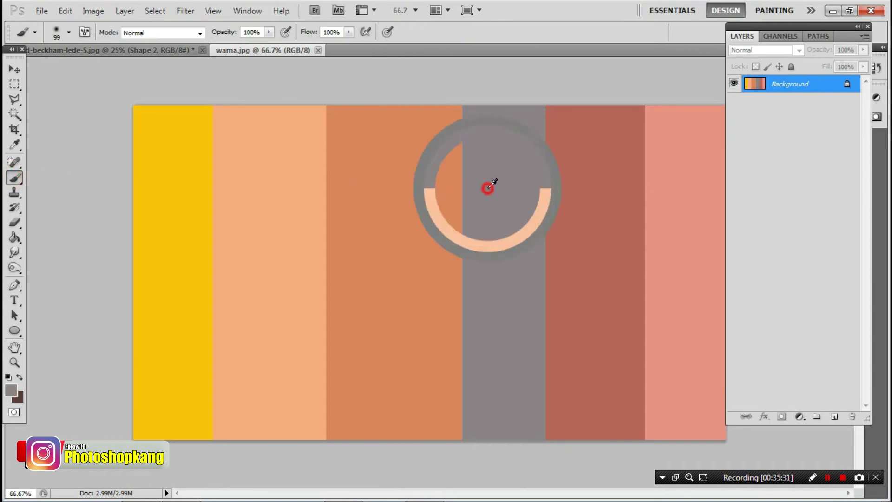
pyautogui.click(152, 48)
pyautogui.click(14, 285)
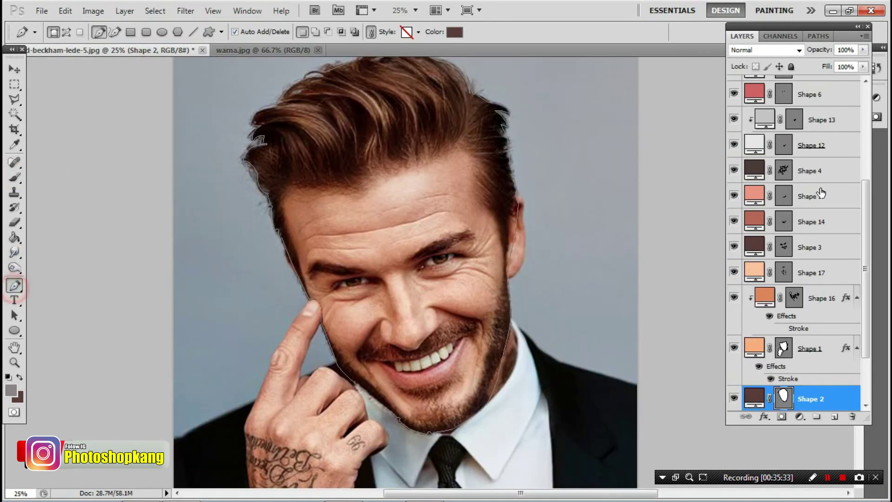
# Toggle the reference photo on and off to compare it with the cartoon.
pyautogui.scroll(3, 825, 183)
pyautogui.scroll(3, 828, 168)
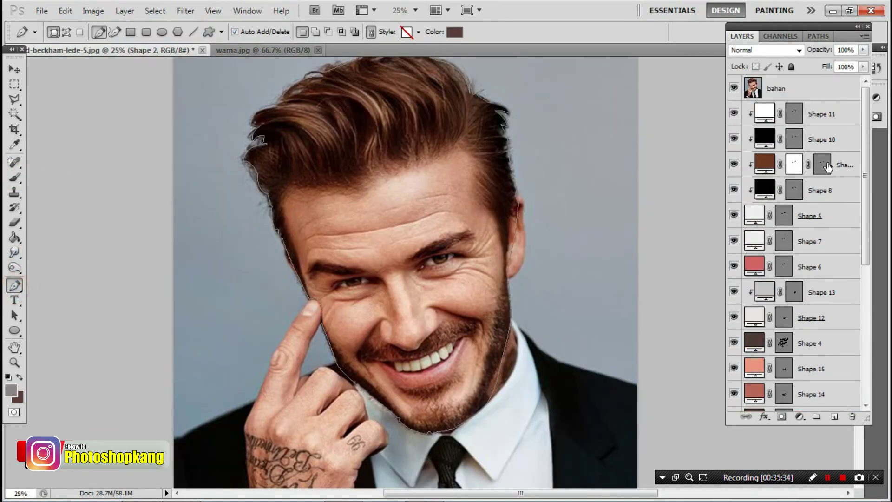
pyautogui.click(734, 87)
pyautogui.click(734, 88)
pyautogui.click(733, 88)
pyautogui.click(734, 88)
pyautogui.scroll(-3, 844, 385)
pyautogui.scroll(-3, 812, 384)
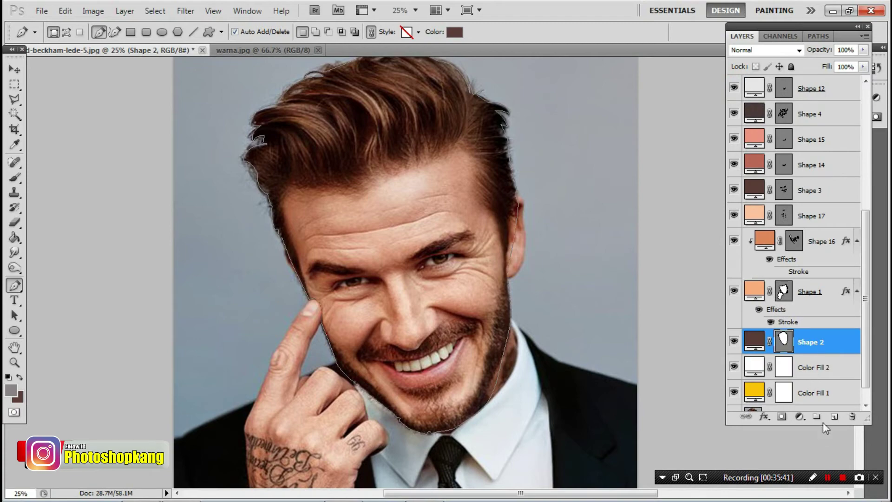
# Add a new layer and set the foreground to hair brown 8d5c3e sampled from the photo.
pyautogui.click(835, 416)
pyautogui.click(458, 33)
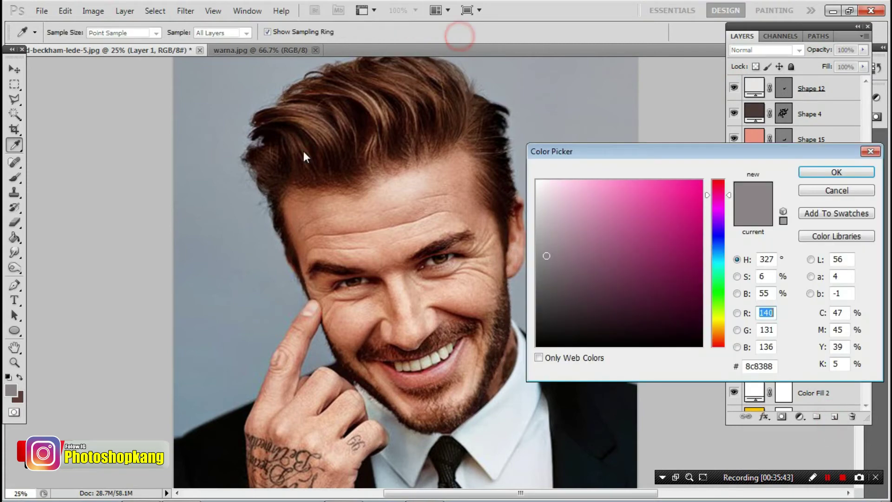
pyautogui.scroll(2, 311, 122)
pyautogui.click(300, 112)
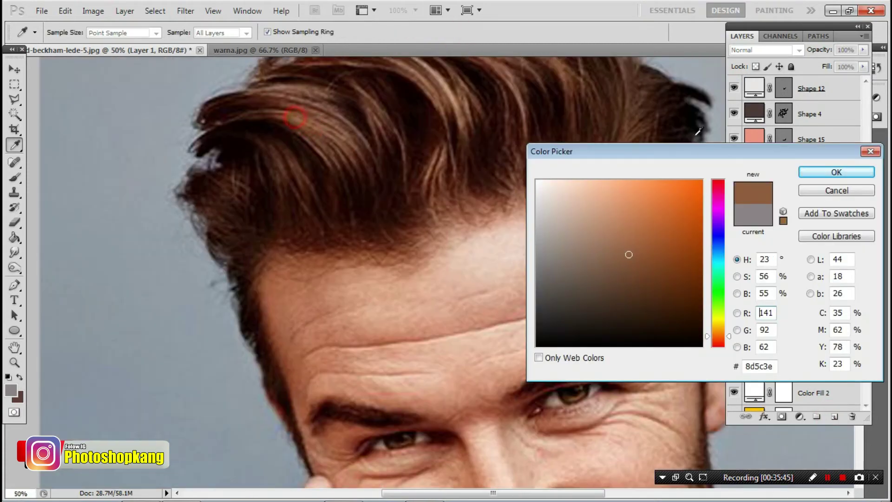
pyautogui.click(837, 172)
# Trace curved, sharp-tipped hair strands down the front-left lock on Shape 18.
pyautogui.click(206, 134)
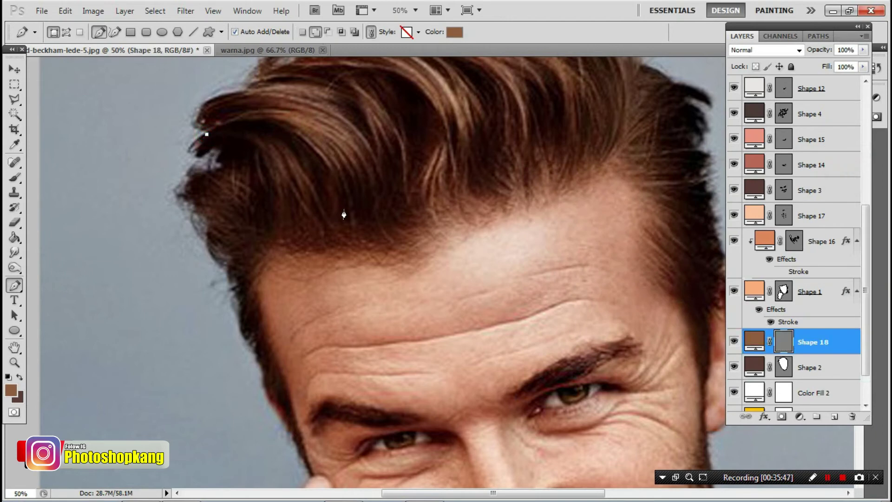
pyautogui.moveTo(343, 218); pyautogui.dragTo(368, 360)
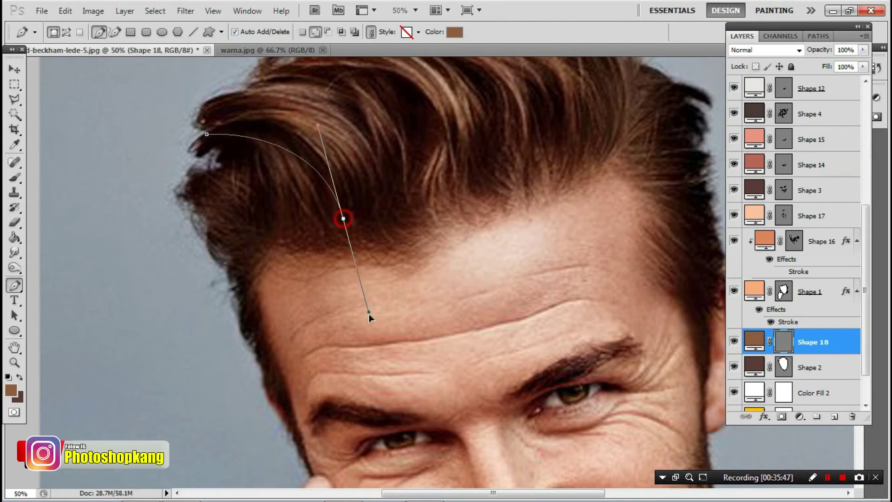
pyautogui.keyDown('alt'); pyautogui.click(343, 218); pyautogui.keyUp('alt')
pyautogui.moveTo(316, 143); pyautogui.dragTo(295, 132)
pyautogui.keyDown('alt'); pyautogui.click(318, 144); pyautogui.keyUp('alt')
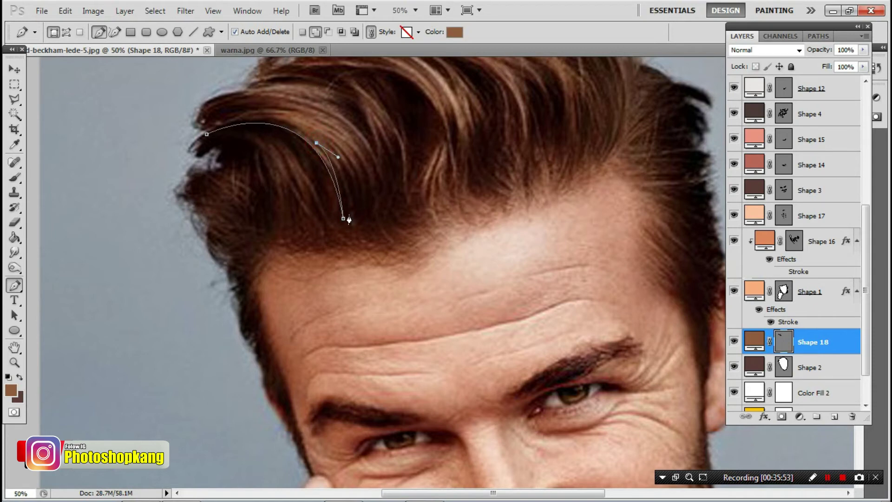
pyautogui.moveTo(350, 217); pyautogui.dragTo(351, 278)
pyautogui.keyDown('alt'); pyautogui.click(351, 217); pyautogui.keyUp('alt')
pyautogui.moveTo(329, 143); pyautogui.dragTo(303, 129)
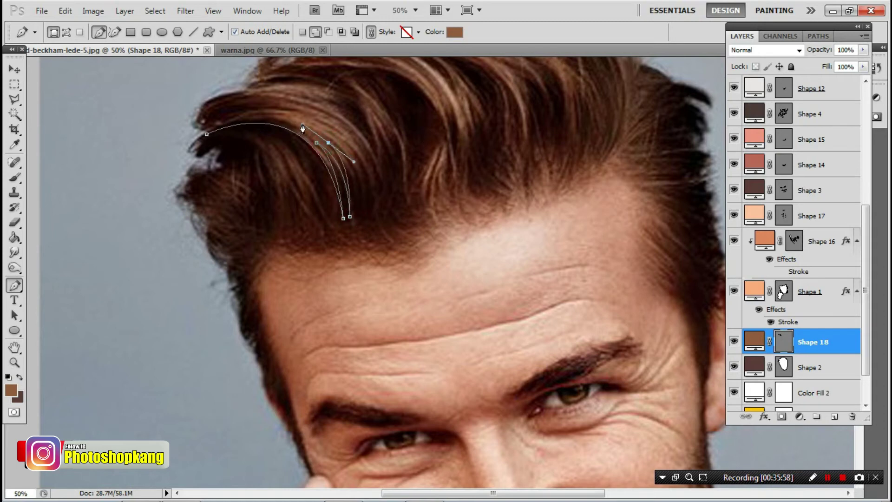
pyautogui.moveTo(358, 209); pyautogui.dragTo(359, 259)
pyautogui.keyDown('alt'); pyautogui.click(358, 209); pyautogui.keyUp('alt')
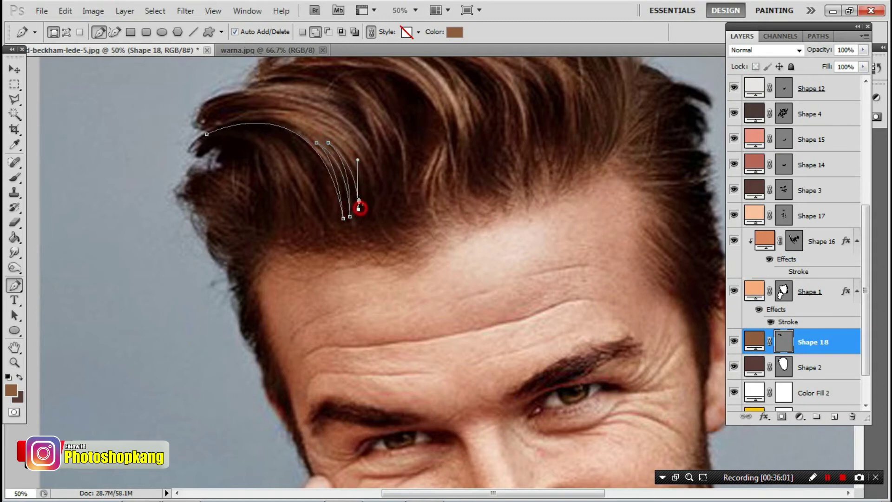
pyautogui.moveTo(330, 139); pyautogui.dragTo(301, 119)
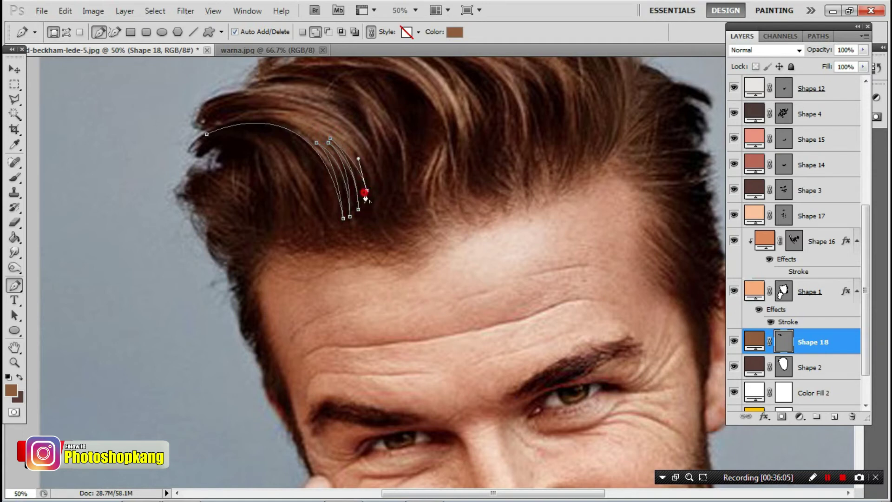
pyautogui.moveTo(367, 190); pyautogui.dragTo(359, 155)
pyautogui.keyDown('ctrl'); pyautogui.click(346, 146); pyautogui.keyUp('ctrl')
pyautogui.moveTo(376, 195); pyautogui.dragTo(382, 225)
pyautogui.keyDown('alt'); pyautogui.click(376, 195); pyautogui.keyUp('alt')
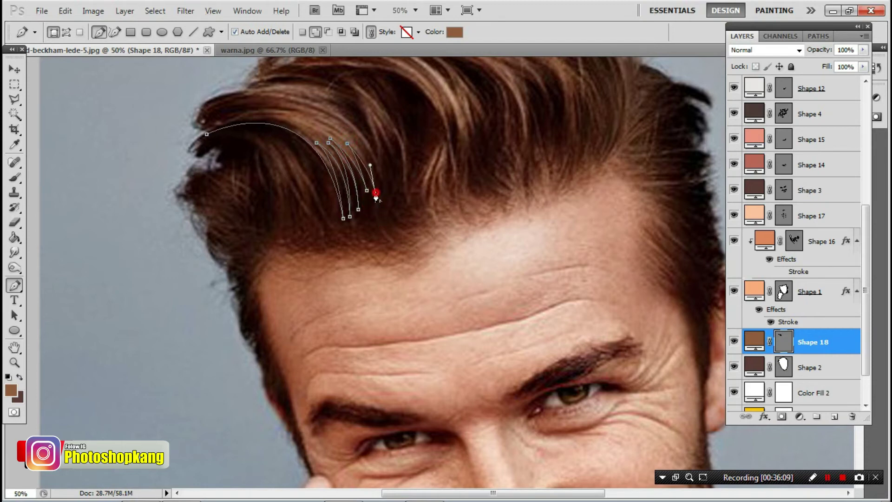
pyautogui.moveTo(350, 133); pyautogui.dragTo(334, 120)
pyautogui.moveTo(381, 182); pyautogui.dragTo(391, 221)
pyautogui.keyDown('alt'); pyautogui.click(381, 182); pyautogui.keyUp('alt')
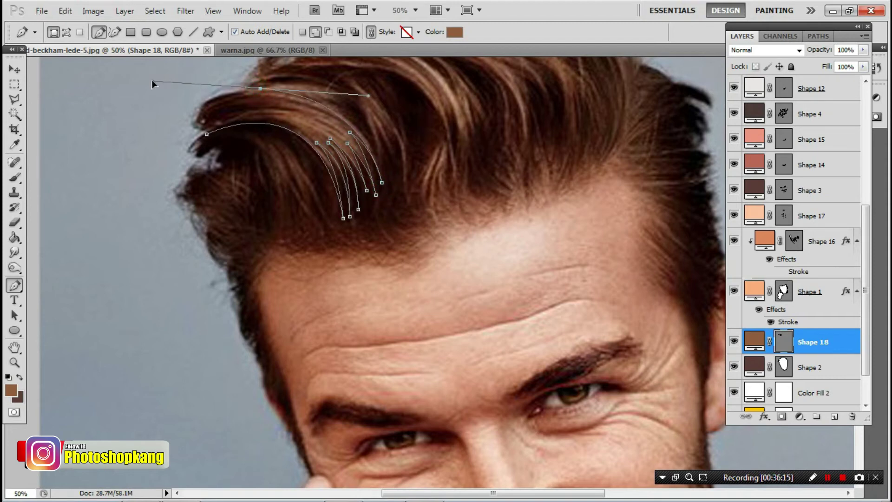
# Outline the top edge of the front hair lock and finish the strand path.
pyautogui.moveTo(229, 95); pyautogui.dragTo(71, 105)
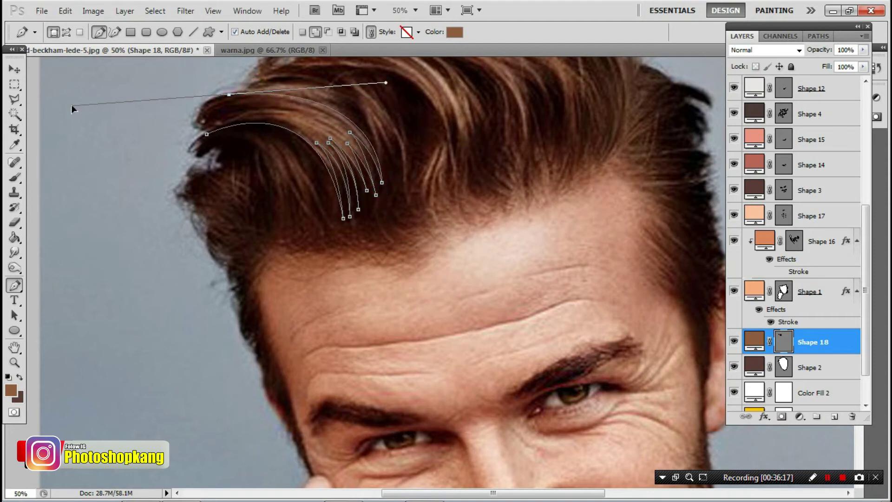
pyautogui.keyDown('alt'); pyautogui.click(230, 96); pyautogui.keyUp('alt')
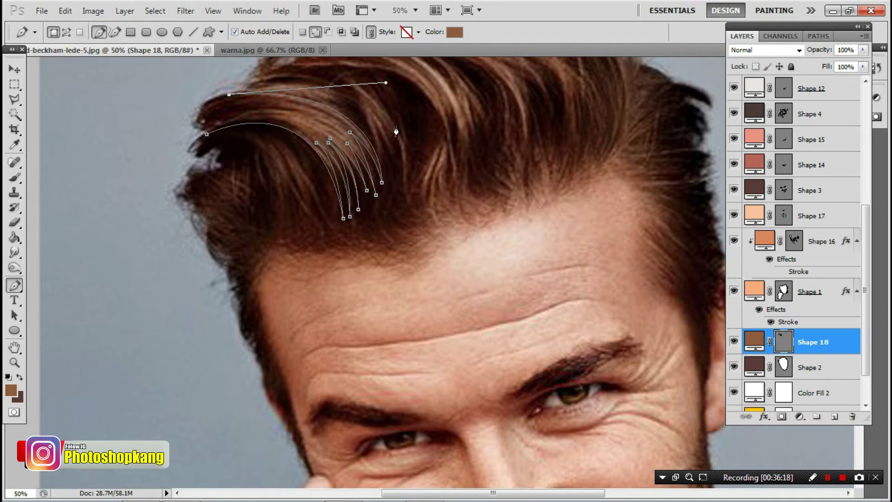
pyautogui.moveTo(348, 127); pyautogui.dragTo(380, 166)
pyautogui.keyDown('alt'); pyautogui.click(347, 129); pyautogui.keyUp('alt')
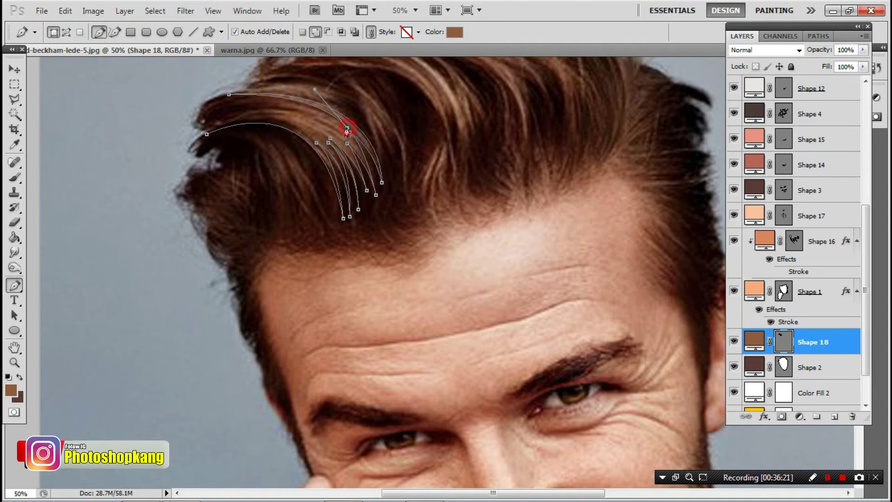
pyautogui.moveTo(242, 101); pyautogui.dragTo(190, 113)
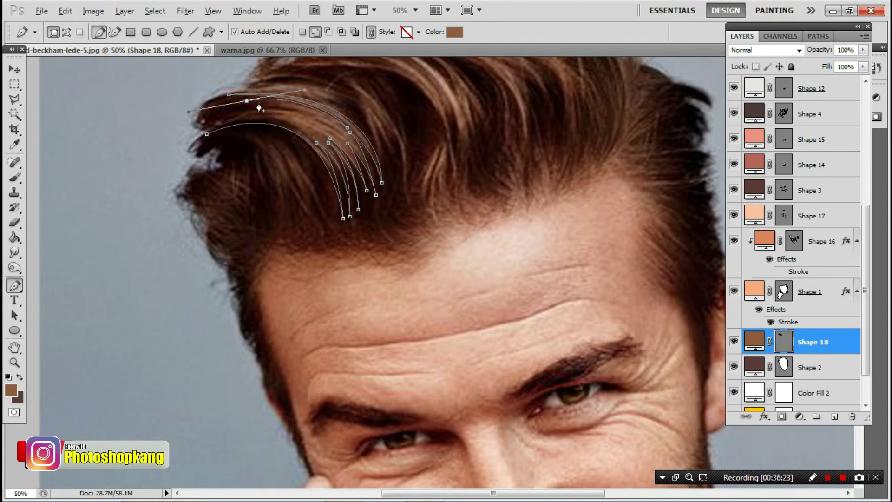
pyautogui.keyDown('alt'); pyautogui.click(247, 102); pyautogui.keyUp('alt')
pyautogui.moveTo(343, 133); pyautogui.dragTo(369, 165)
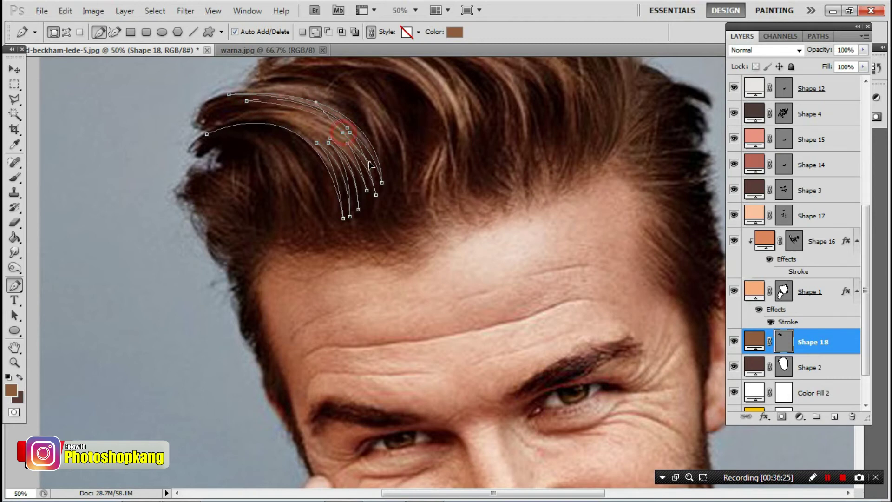
pyautogui.moveTo(230, 116); pyautogui.dragTo(164, 148)
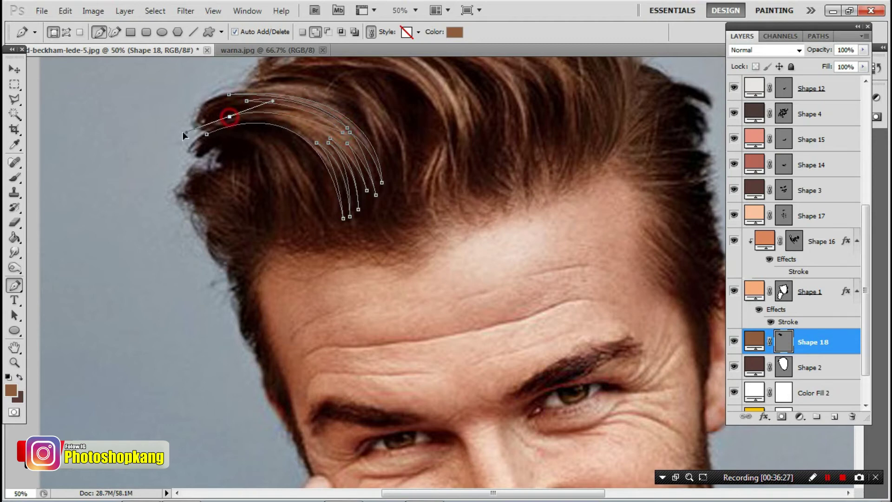
pyautogui.keyDown('alt'); pyautogui.click(229, 116); pyautogui.keyUp('alt')
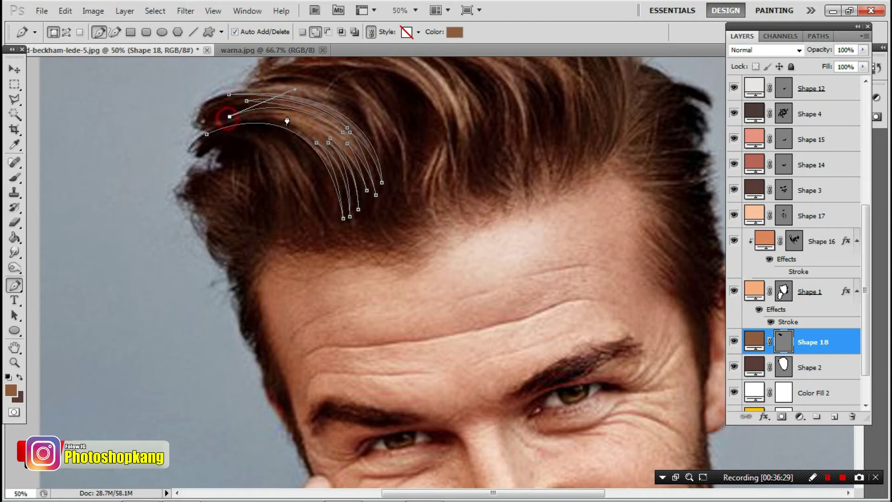
pyautogui.moveTo(311, 123); pyautogui.dragTo(331, 145)
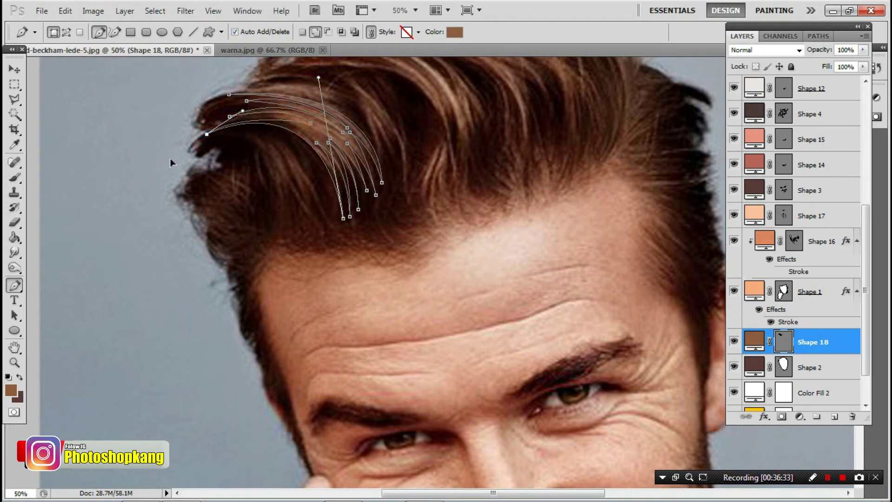
pyautogui.press('Return')
pyautogui.click(315, 34)
# Start a new strand at the front of the hair, curving over the top to a pointed tip.
pyautogui.moveTo(417, 127); pyautogui.dragTo(374, 211)
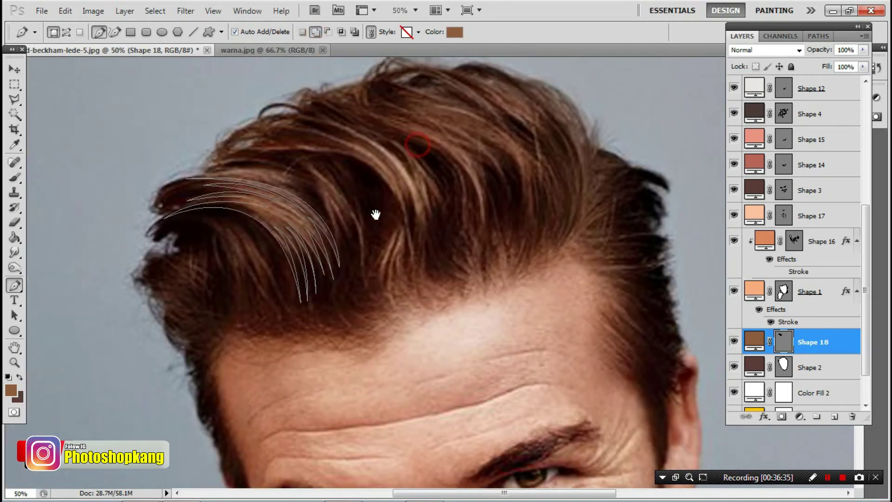
pyautogui.click(259, 149)
pyautogui.moveTo(373, 170); pyautogui.dragTo(396, 207)
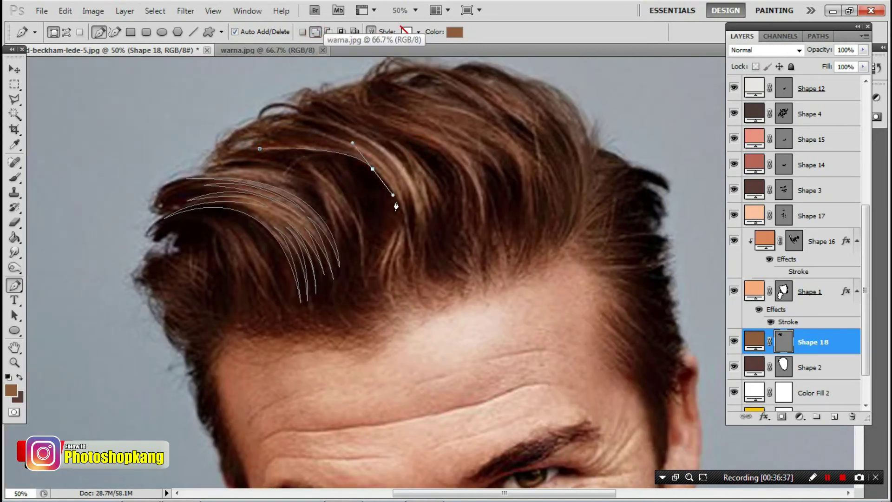
pyautogui.click(403, 212)
pyautogui.click(414, 266)
pyautogui.moveTo(411, 263); pyautogui.dragTo(410, 319)
pyautogui.keyDown('alt'); pyautogui.click(411, 263); pyautogui.keyUp('alt')
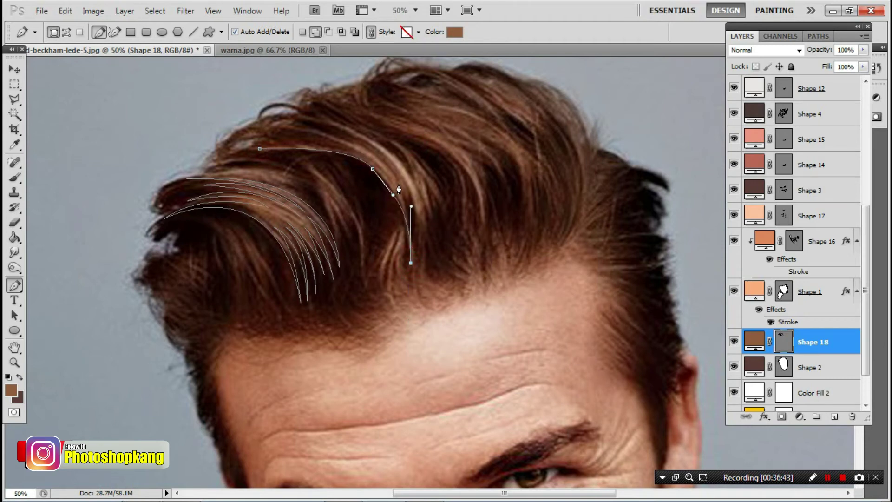
# Extend the strand outline with a second tip and a row of zigzag tip points.
pyautogui.moveTo(395, 180); pyautogui.dragTo(375, 153)
pyautogui.keyDown('ctrl'); pyautogui.click(414, 216); pyautogui.keyUp('ctrl')
pyautogui.click(403, 172)
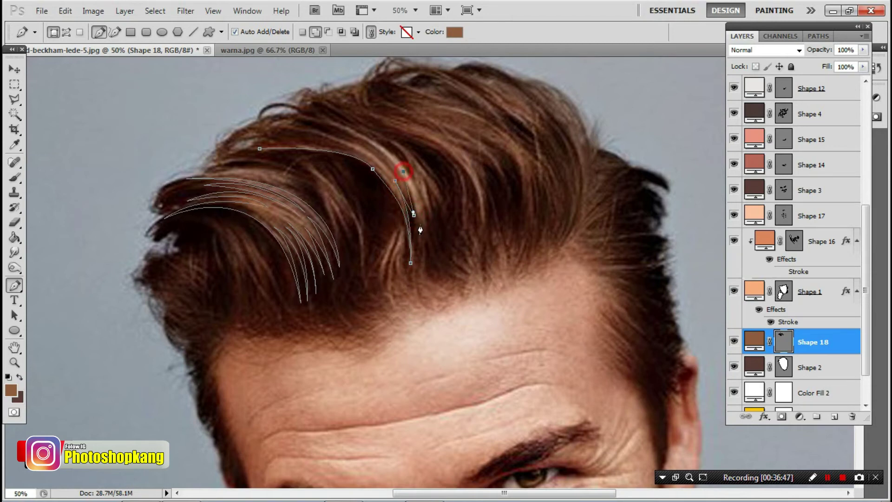
pyautogui.moveTo(419, 259); pyautogui.dragTo(409, 316)
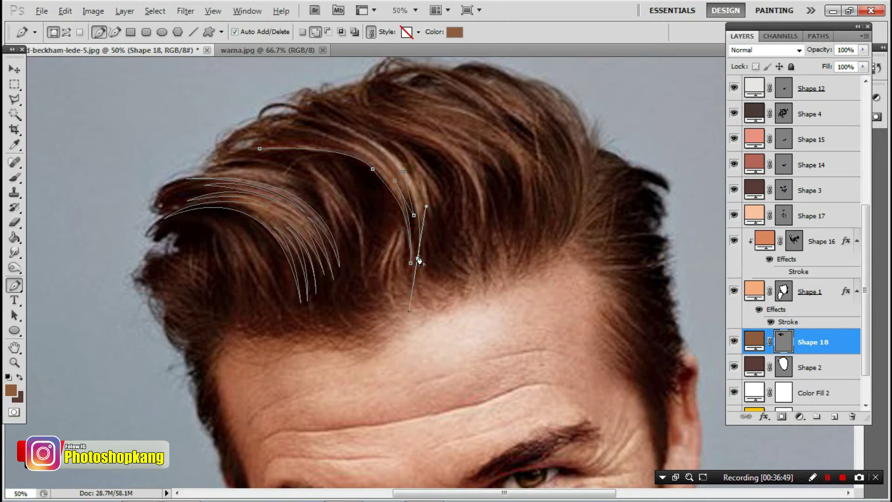
pyautogui.moveTo(418, 188); pyautogui.dragTo(403, 161)
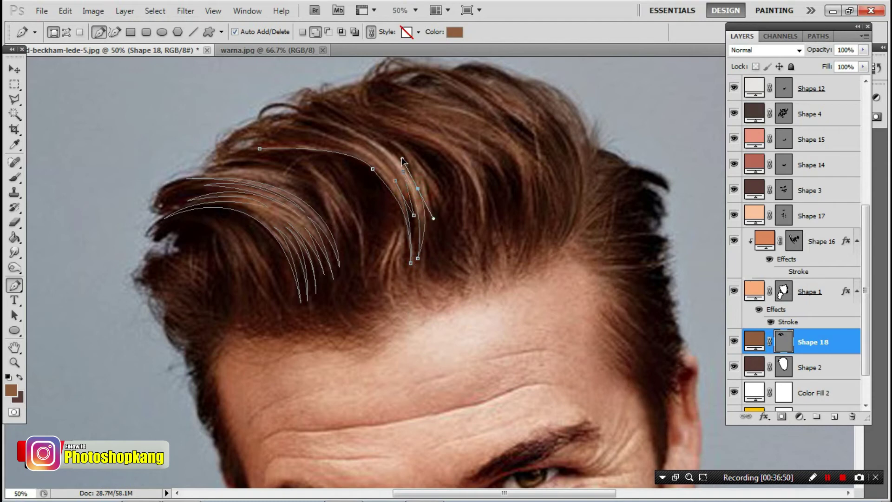
pyautogui.keyDown('alt'); pyautogui.click(418, 189); pyautogui.keyUp('alt')
pyautogui.click(429, 225)
pyautogui.click(426, 178)
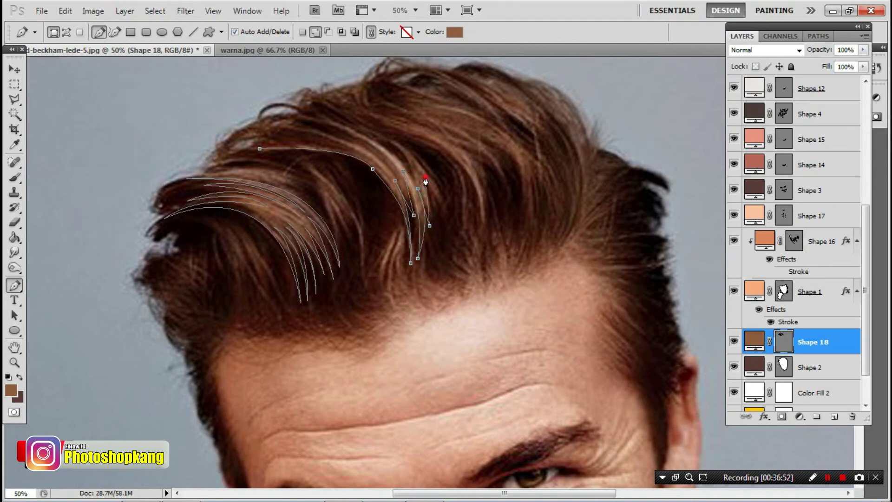
pyautogui.click(437, 211)
pyautogui.click(437, 191)
pyautogui.click(447, 208)
# Curve the strand's outline back toward the front of the hair and close it.
pyautogui.moveTo(355, 116)
pyautogui.mouseDown()
pyautogui.moveTo(264, 93)
pyautogui.moveTo(274, 89)
pyautogui.mouseUp()
pyautogui.keyDown('alt'); pyautogui.click(355, 116); pyautogui.keyUp('alt')
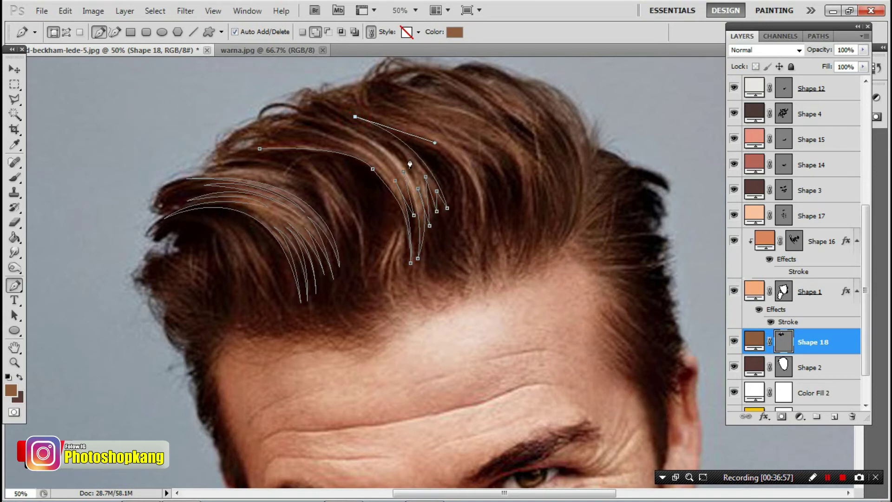
pyautogui.moveTo(410, 161); pyautogui.dragTo(419, 204)
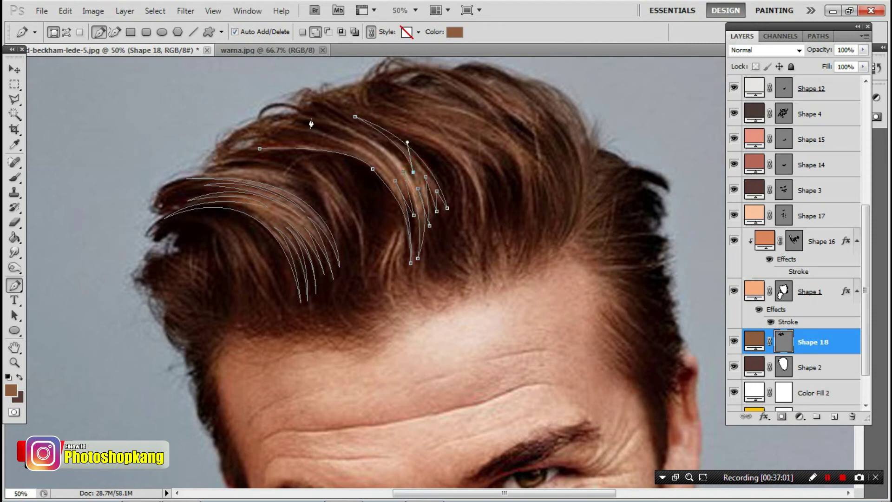
pyautogui.moveTo(302, 113); pyautogui.dragTo(246, 119)
pyautogui.keyDown('alt'); pyautogui.click(302, 113); pyautogui.keyUp('alt')
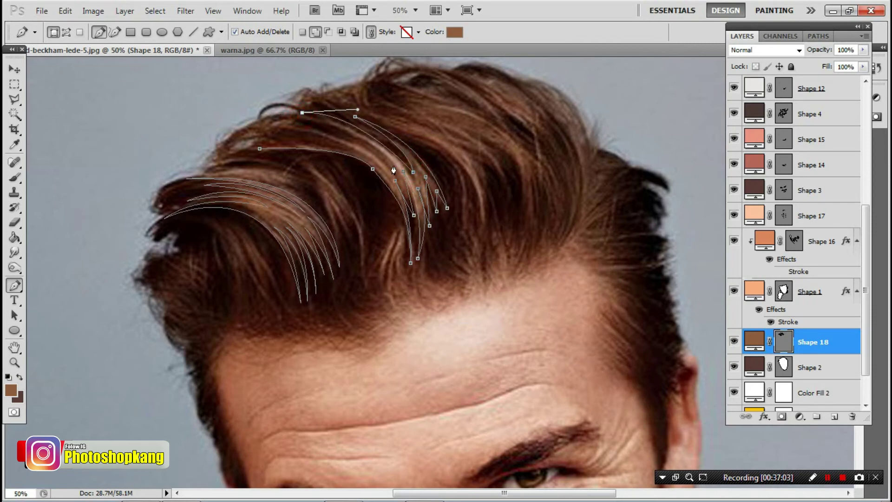
pyautogui.click(394, 166)
pyautogui.moveTo(282, 129); pyautogui.dragTo(224, 135)
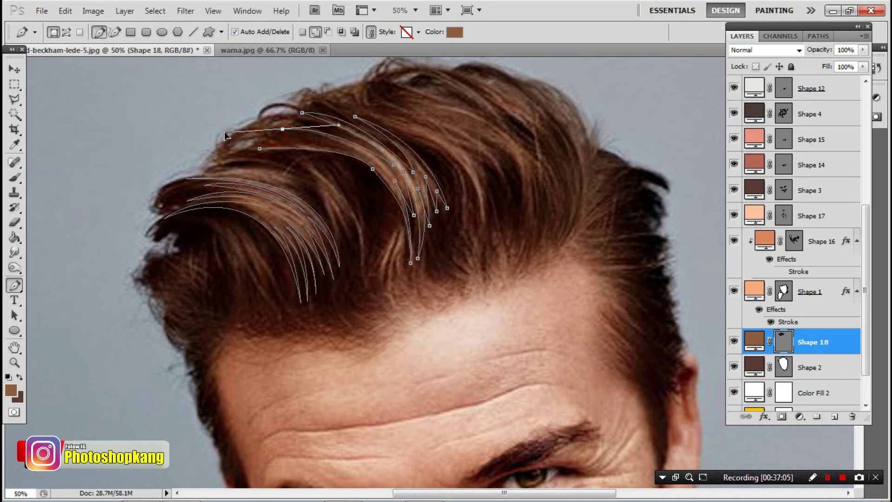
pyautogui.moveTo(366, 154); pyautogui.dragTo(395, 179)
pyautogui.click(366, 155)
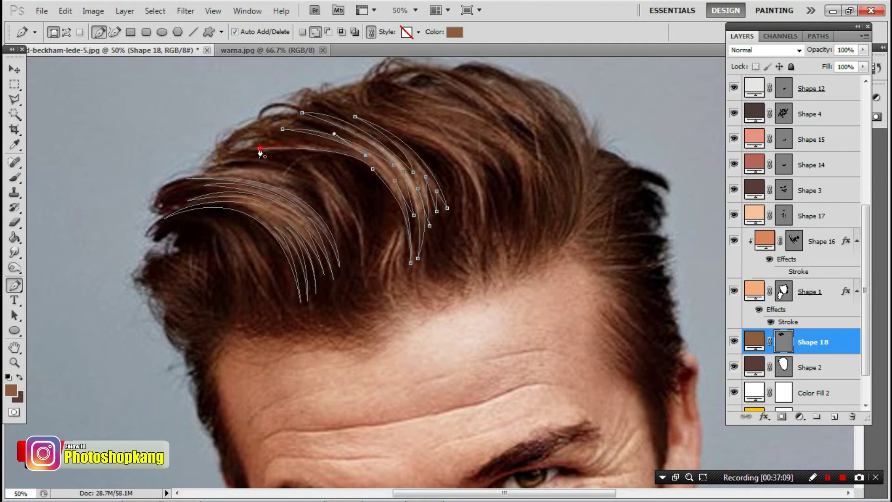
pyautogui.click(259, 149)
# Draw and close a second strand curving down into the hair with pointed tips.
pyautogui.moveTo(364, 259); pyautogui.dragTo(359, 341)
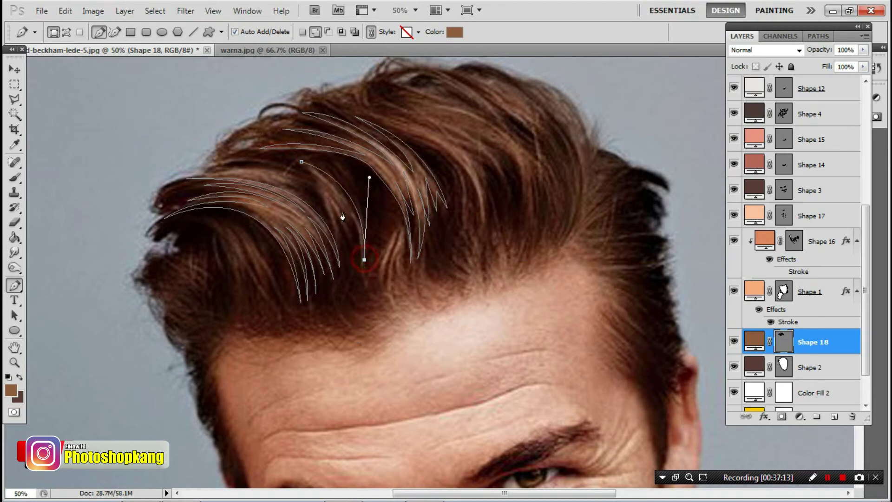
pyautogui.moveTo(339, 204); pyautogui.dragTo(361, 210)
pyautogui.click(354, 242)
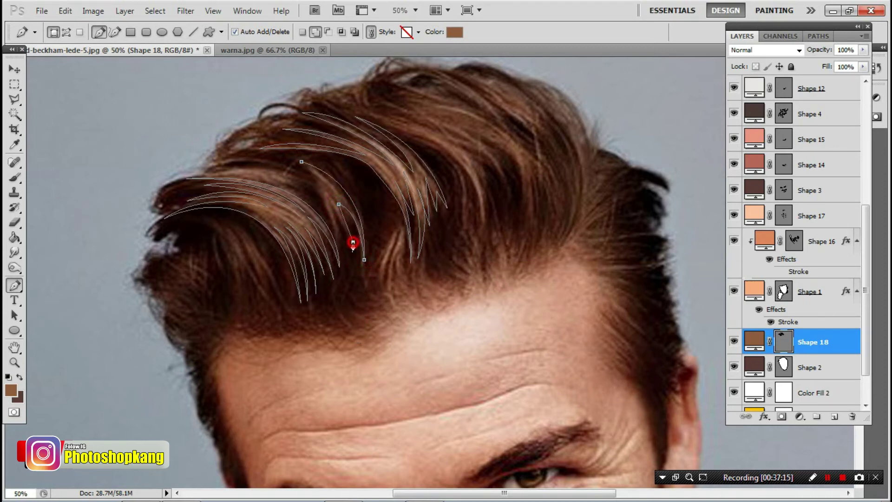
pyautogui.click(334, 208)
pyautogui.click(336, 241)
pyautogui.click(315, 184)
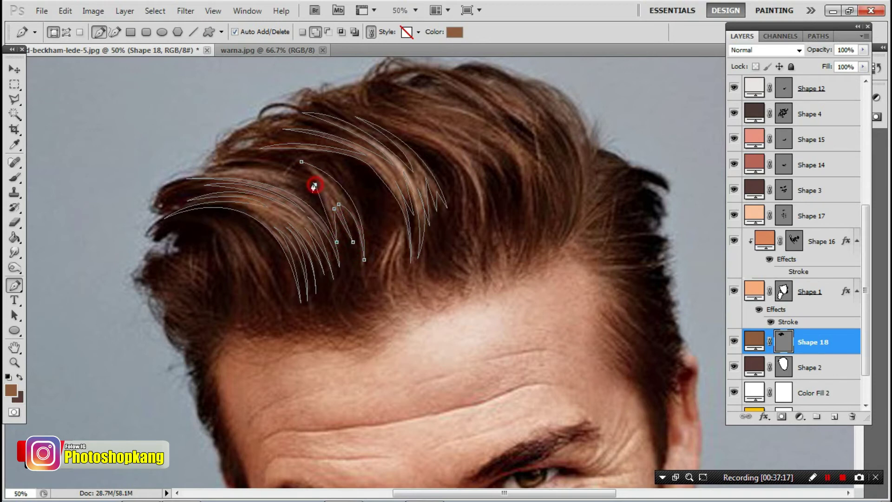
pyautogui.click(301, 162)
# Draw and close a third strand sweeping across the front lock.
pyautogui.click(200, 170)
pyautogui.moveTo(306, 178); pyautogui.dragTo(350, 208)
pyautogui.click(310, 190)
pyautogui.click(306, 198)
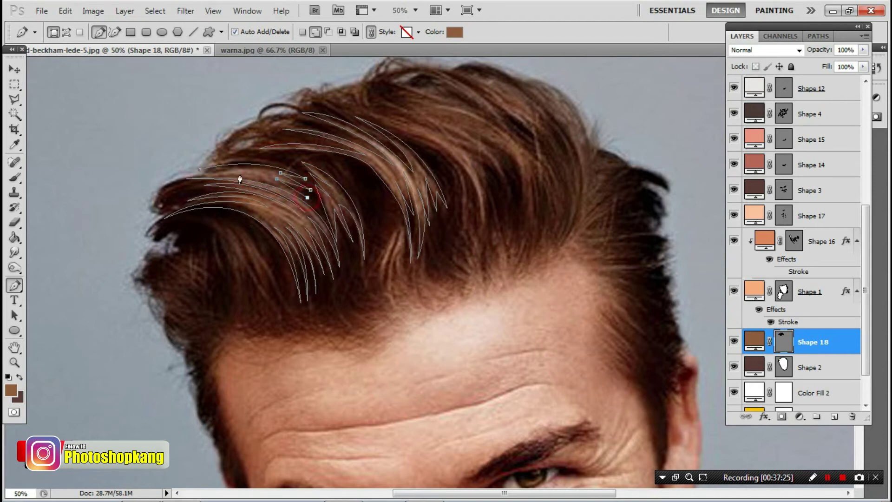
pyautogui.moveTo(204, 177); pyautogui.dragTo(160, 184)
pyautogui.click(277, 177)
pyautogui.hscroll(3, 434, 190)
# Draw and close a pointed strand near the middle of the hair toward the forehead.
pyautogui.click(304, 209)
pyautogui.moveTo(296, 255); pyautogui.dragTo(288, 274)
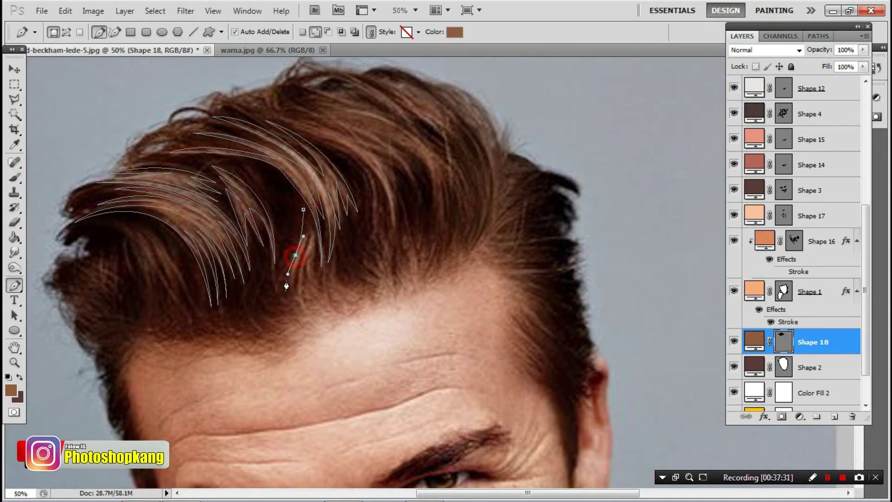
pyautogui.moveTo(288, 310); pyautogui.dragTo(296, 287)
pyautogui.moveTo(308, 240); pyautogui.dragTo(319, 223)
pyautogui.moveTo(297, 294); pyautogui.dragTo(311, 259)
pyautogui.click(316, 280)
pyautogui.click(304, 210)
# Begin a zigzag strand with curved spikes and sharp corner tips across the hair.
pyautogui.moveTo(377, 237); pyautogui.dragTo(378, 344)
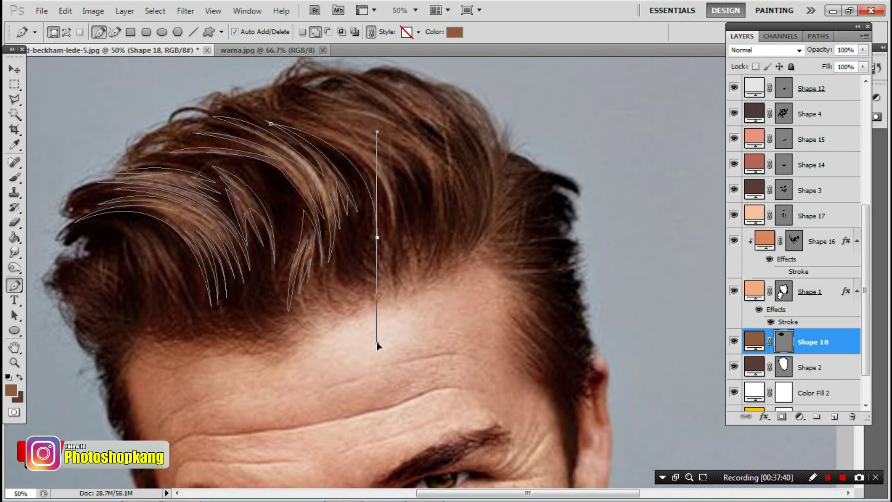
pyautogui.keyDown('alt'); pyautogui.click(377, 237); pyautogui.keyUp('alt')
pyautogui.moveTo(369, 166); pyautogui.dragTo(364, 153)
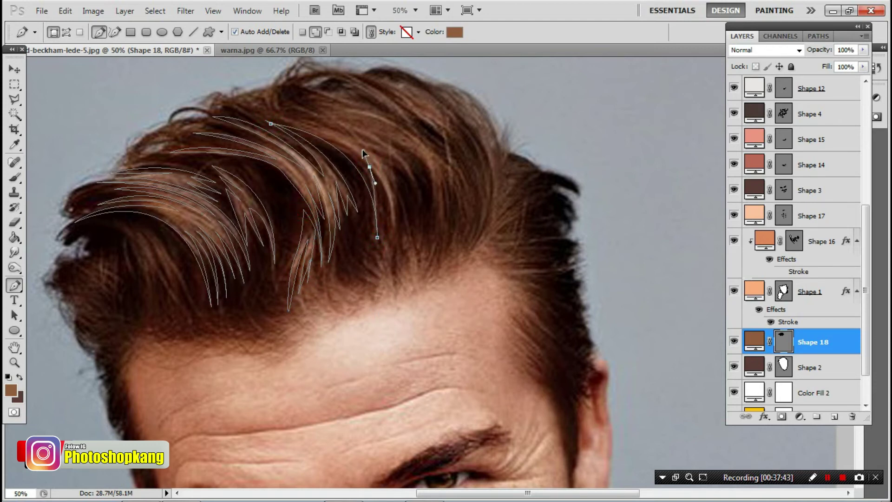
pyautogui.moveTo(394, 231); pyautogui.dragTo(395, 282)
pyautogui.keyDown('alt'); pyautogui.click(393, 231); pyautogui.keyUp('alt')
pyautogui.moveTo(373, 150); pyautogui.dragTo(348, 128)
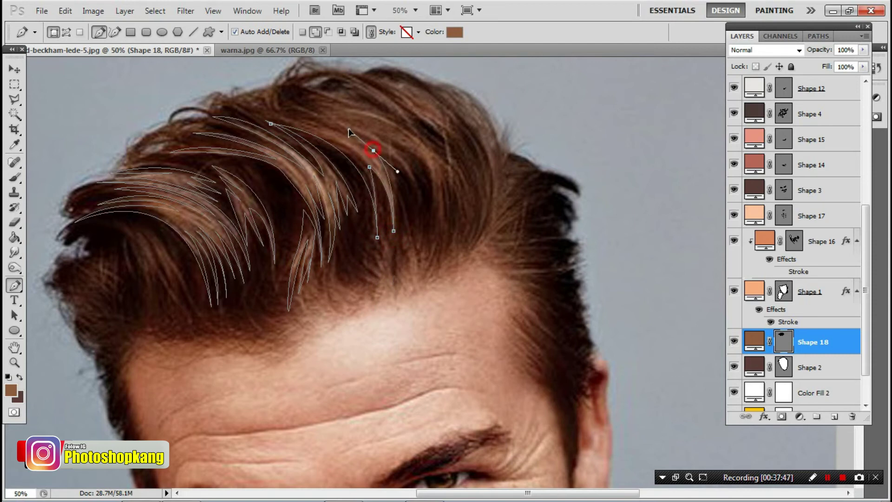
pyautogui.keyDown('alt'); pyautogui.click(374, 150); pyautogui.keyUp('alt')
pyautogui.moveTo(398, 197); pyautogui.dragTo(411, 253)
pyautogui.keyDown('alt'); pyautogui.click(397, 197); pyautogui.keyUp('alt')
# Continue the zigzag with more spikes and alternating points along the right hair.
pyautogui.moveTo(390, 155); pyautogui.dragTo(418, 189)
pyautogui.moveTo(393, 157); pyautogui.dragTo(415, 177)
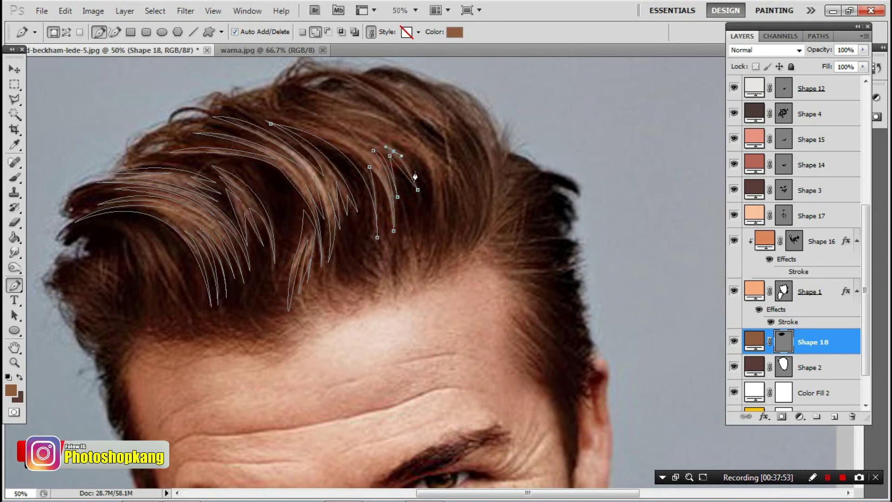
pyautogui.moveTo(436, 211); pyautogui.dragTo(442, 265)
pyautogui.keyDown('alt'); pyautogui.click(436, 210); pyautogui.keyUp('alt')
pyautogui.moveTo(435, 234); pyautogui.dragTo(440, 228)
pyautogui.click(444, 188)
pyautogui.click(449, 231)
pyautogui.click(452, 183)
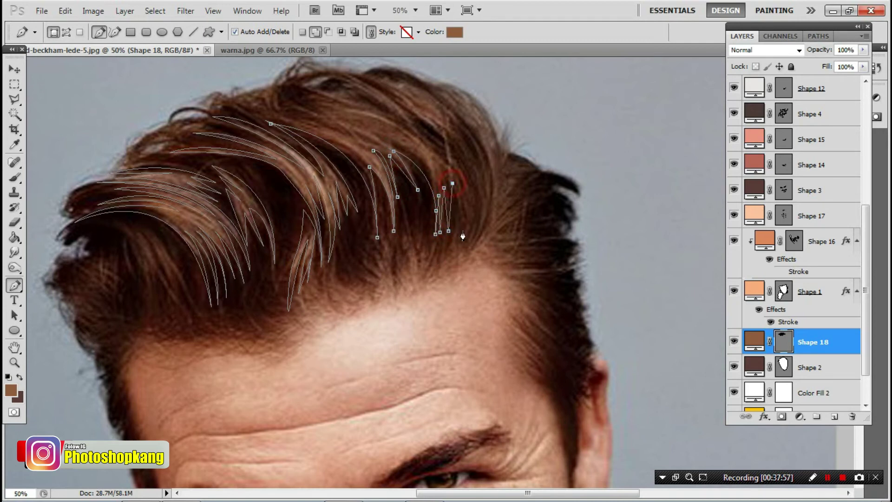
pyautogui.click(463, 235)
pyautogui.click(459, 187)
pyautogui.click(470, 239)
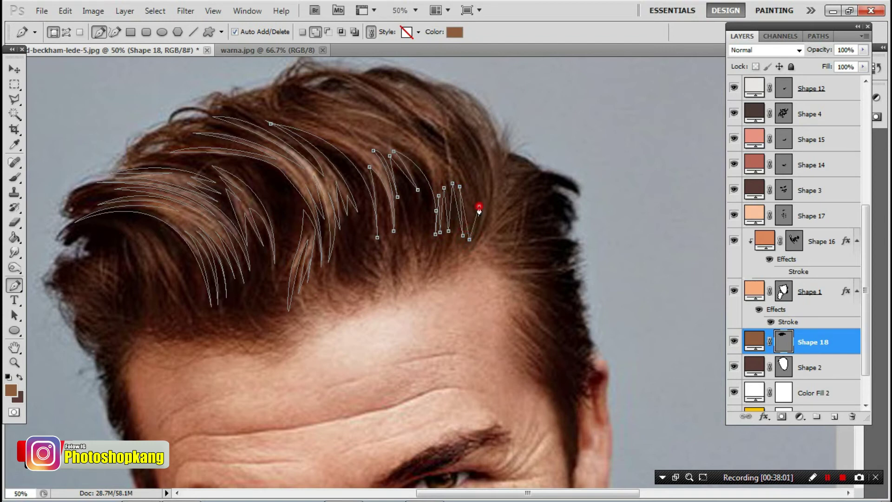
# Fan the zigzag strands out toward the right side of the head.
pyautogui.click(469, 258)
pyautogui.click(488, 220)
pyautogui.click(478, 252)
pyautogui.moveTo(572, 236)
pyautogui.mouseDown()
pyautogui.moveTo(544, 237)
pyautogui.moveTo(546, 208)
pyautogui.moveTo(573, 186)
pyautogui.moveTo(554, 173)
pyautogui.mouseUp()
pyautogui.click(508, 206)
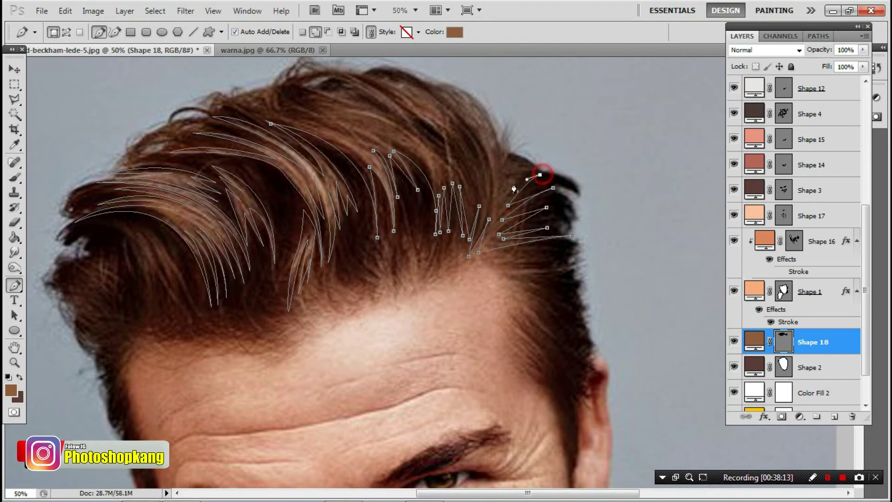
pyautogui.click(500, 201)
pyautogui.moveTo(458, 122); pyautogui.dragTo(504, 243)
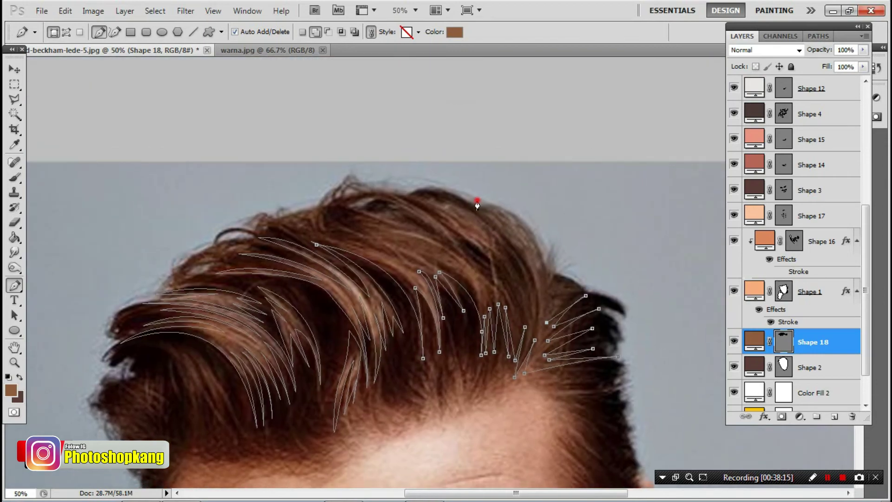
# Start a strand near the right strands, curving over the crown and down toward the side.
pyautogui.moveTo(479, 199); pyautogui.dragTo(406, 190)
pyautogui.moveTo(478, 200); pyautogui.dragTo(511, 226)
pyautogui.click(470, 205)
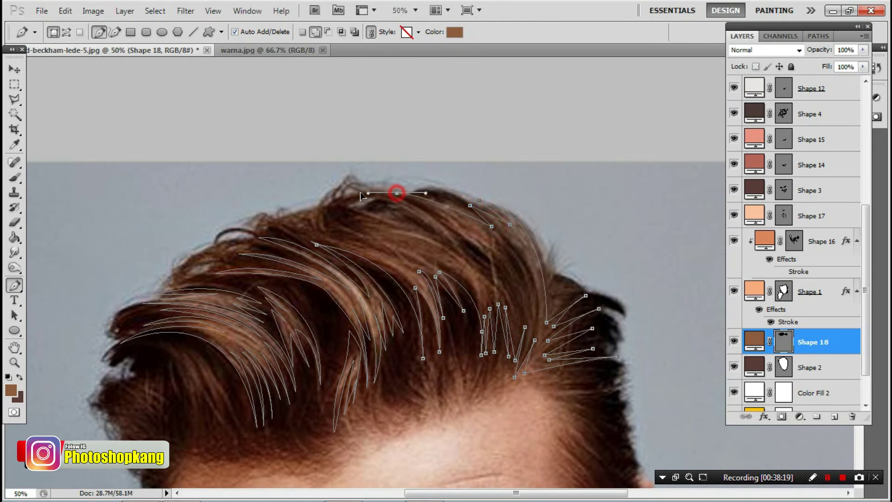
pyautogui.moveTo(397, 193); pyautogui.dragTo(346, 192)
pyautogui.click(396, 193)
pyautogui.click(486, 253)
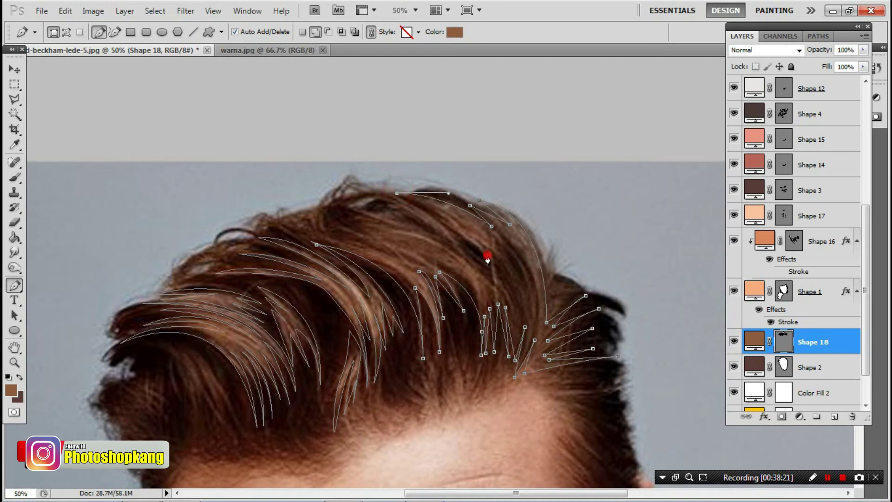
pyautogui.moveTo(486, 253); pyautogui.dragTo(514, 279)
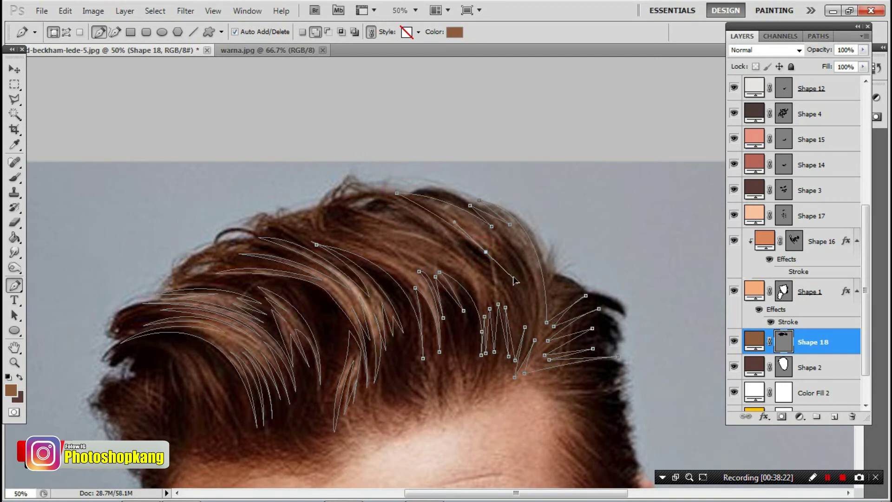
pyautogui.click(486, 252)
# Extend the crown strand outline along the hair to a sharp tip.
pyautogui.click(473, 232)
pyautogui.click(513, 287)
pyautogui.click(524, 314)
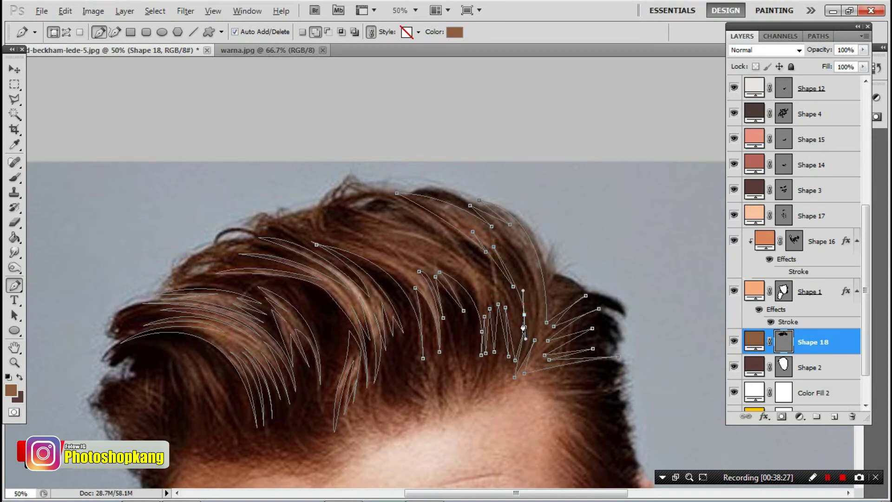
pyautogui.click(525, 314)
pyautogui.click(507, 285)
pyautogui.moveTo(482, 264); pyautogui.dragTo(497, 275)
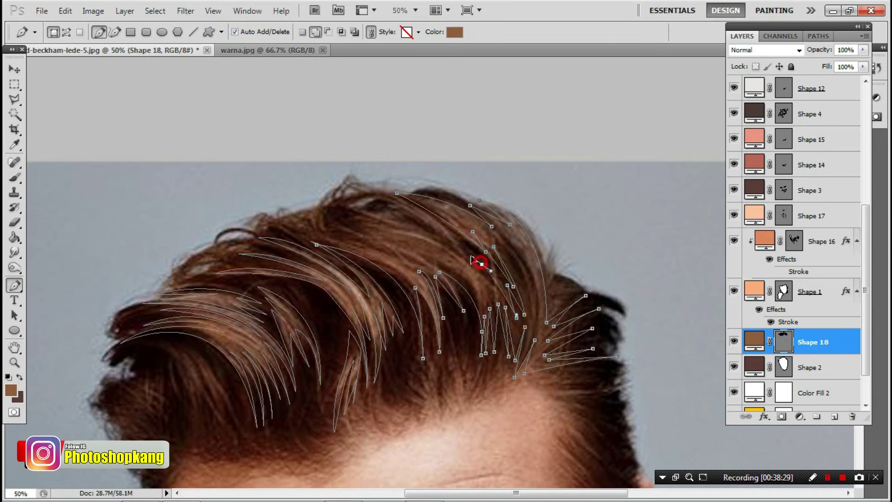
pyautogui.click(494, 287)
# Sweep a long curved strand across the crown with a pointed tip and close it.
pyautogui.moveTo(397, 201)
pyautogui.mouseDown()
pyautogui.moveTo(358, 189)
pyautogui.moveTo(307, 217)
pyautogui.mouseUp()
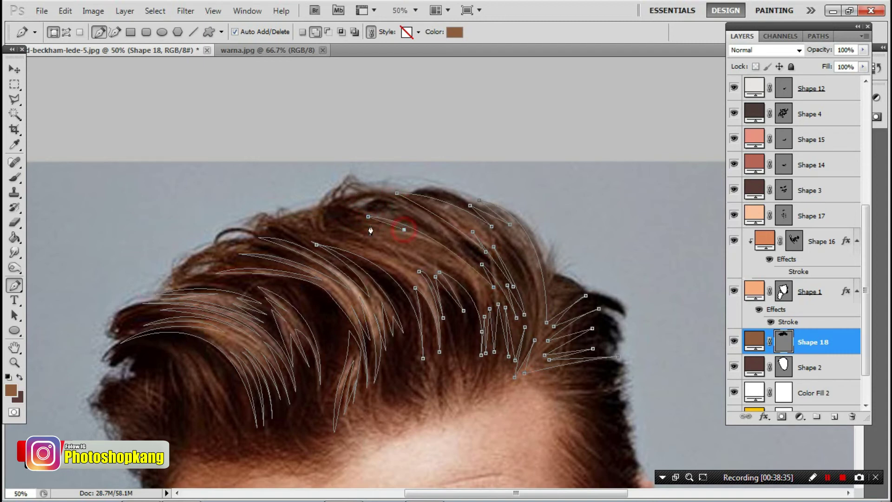
pyautogui.click(342, 222)
pyautogui.click(328, 228)
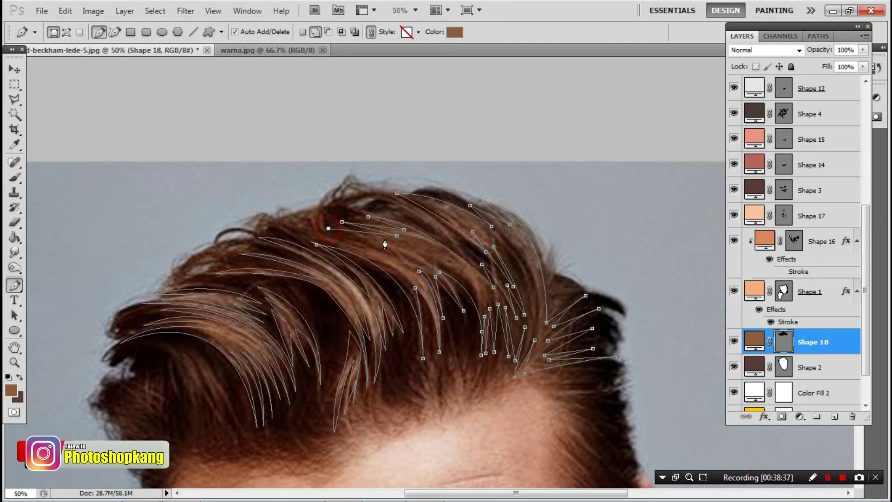
pyautogui.moveTo(391, 242); pyautogui.dragTo(410, 253)
pyautogui.click(390, 251)
pyautogui.click(315, 238)
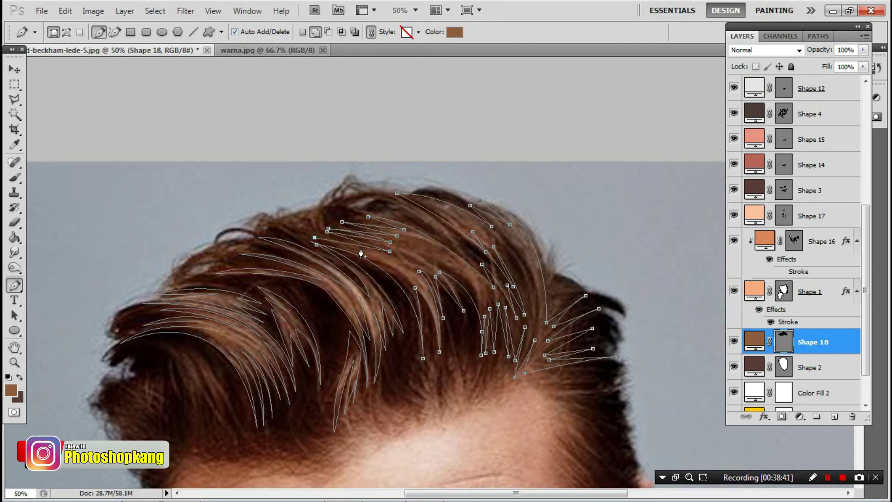
pyautogui.click(316, 246)
pyautogui.scroll(-5, 302, 204)
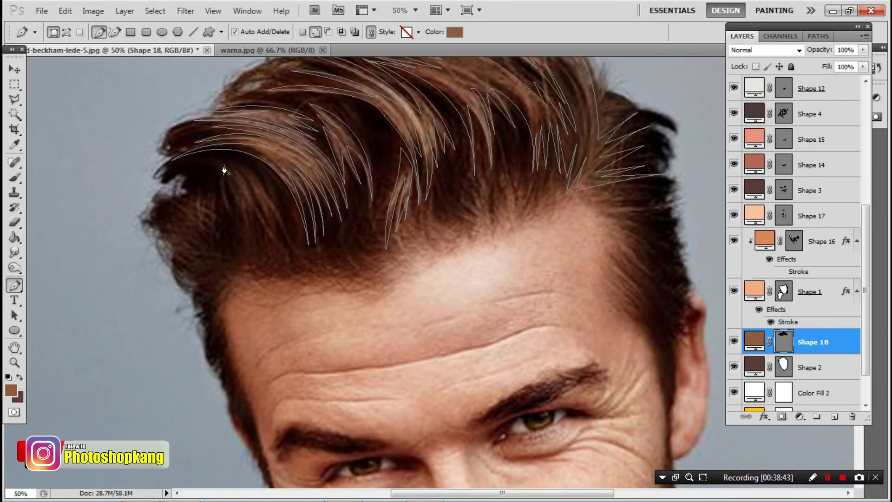
# Draw and close a zigzag-tipped strand on the left of the hair above the forehead.
pyautogui.click(227, 159)
pyautogui.moveTo(295, 250); pyautogui.dragTo(268, 206)
pyautogui.keyDown('alt'); pyautogui.click(279, 249); pyautogui.keyUp('alt')
pyautogui.click(251, 205)
pyautogui.click(253, 255)
pyautogui.click(239, 206)
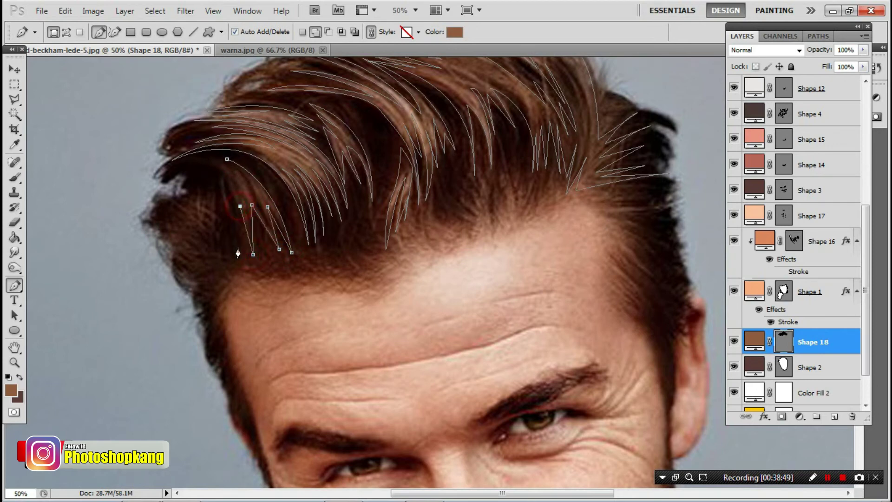
pyautogui.click(238, 249)
pyautogui.moveTo(218, 170); pyautogui.dragTo(191, 160)
pyautogui.keyDown('alt'); pyautogui.click(218, 170); pyautogui.keyUp('alt')
pyautogui.moveTo(242, 189); pyautogui.dragTo(251, 208)
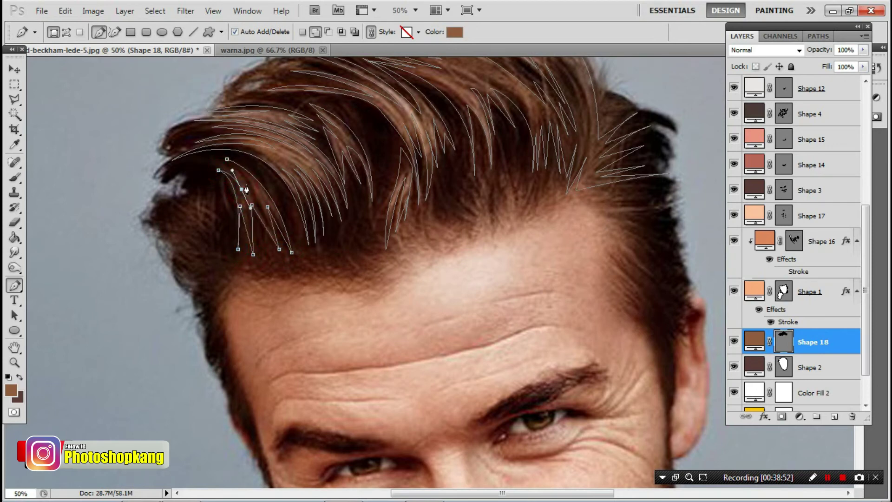
pyautogui.click(225, 159)
# Start a tuft at the far-left hair edge, zigzagging its outline upward.
pyautogui.moveTo(213, 254); pyautogui.dragTo(259, 265)
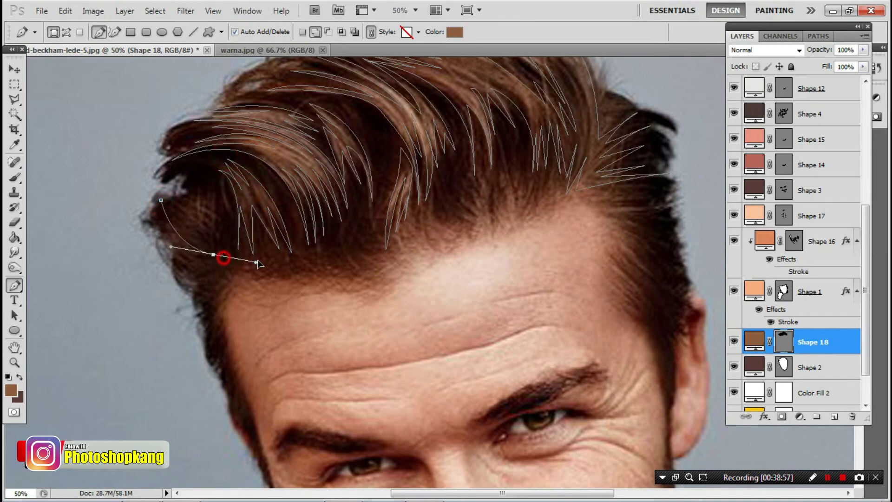
pyautogui.keyDown('alt'); pyautogui.click(213, 254); pyautogui.keyUp('alt')
pyautogui.click(184, 235)
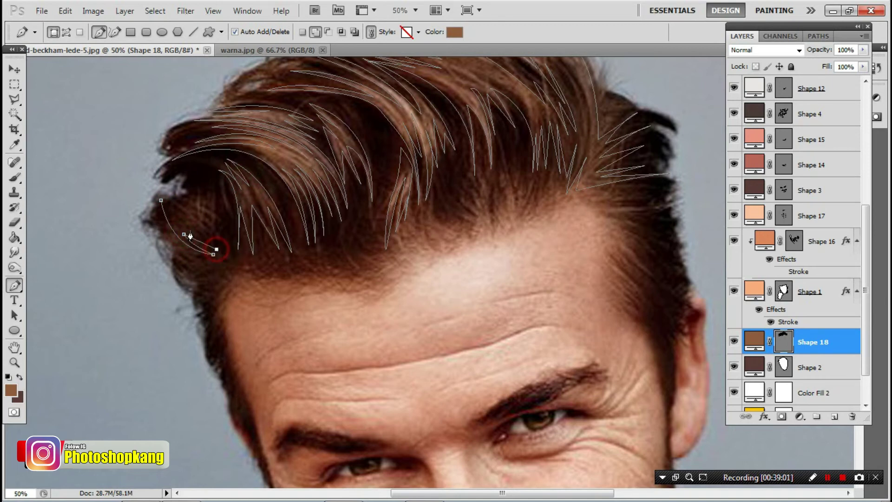
pyautogui.moveTo(216, 241); pyautogui.dragTo(199, 229)
pyautogui.click(216, 230)
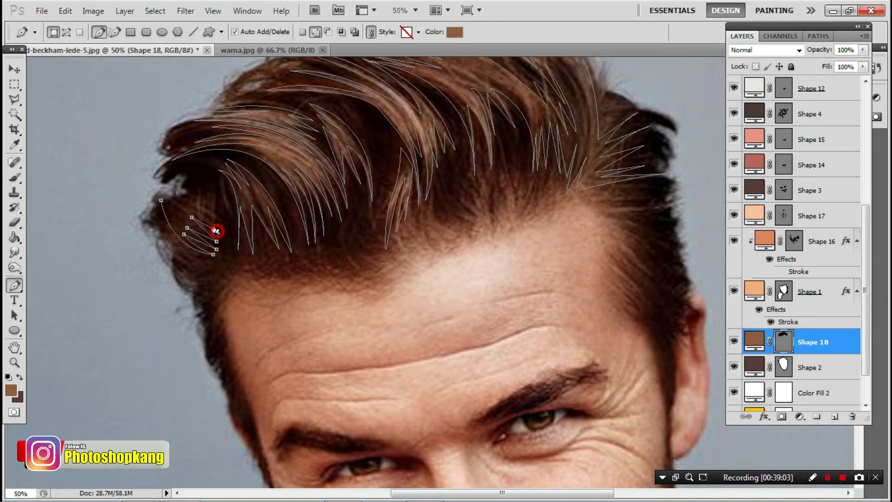
pyautogui.click(197, 212)
pyautogui.click(225, 222)
pyautogui.click(200, 201)
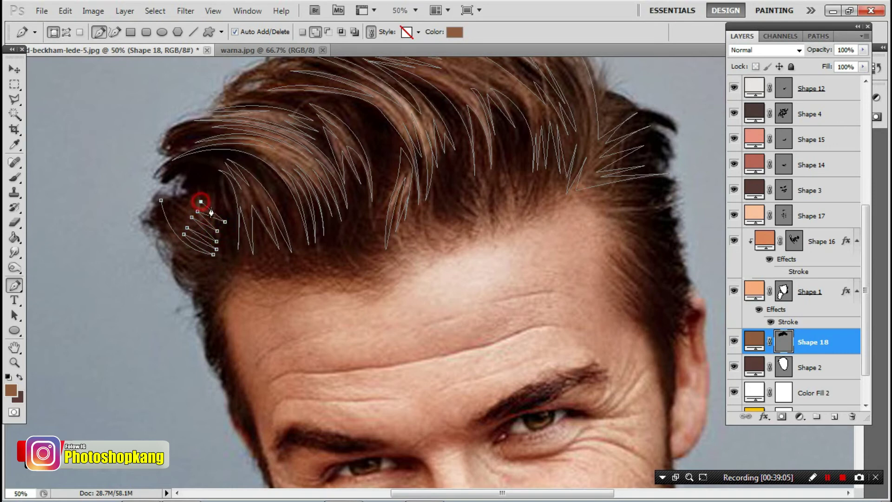
# Finish the tuft's upper and left zigzag points and close the shape.
pyautogui.click(212, 197)
pyautogui.click(199, 181)
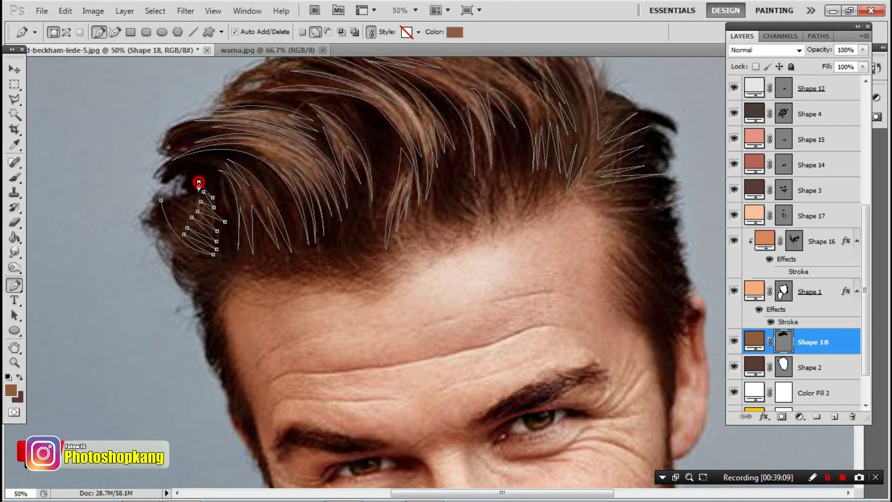
pyautogui.click(186, 190)
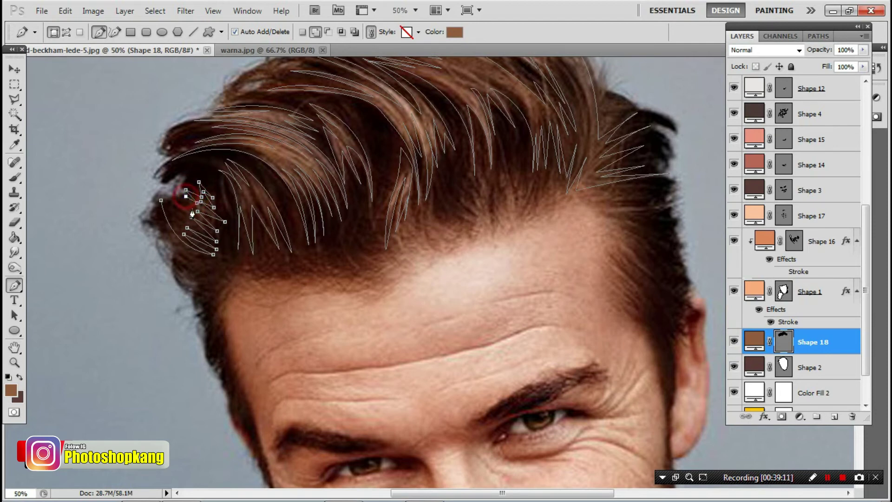
pyautogui.click(193, 210)
pyautogui.click(174, 196)
pyautogui.click(170, 205)
pyautogui.click(161, 200)
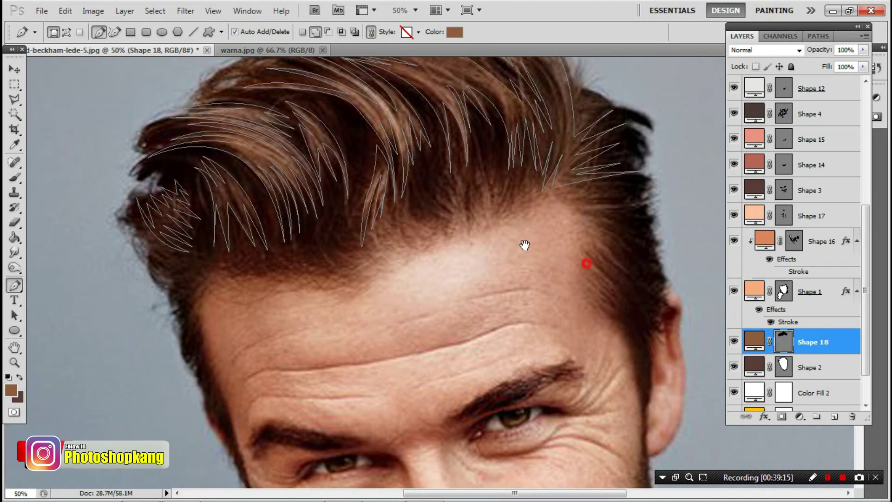
pyautogui.moveTo(588, 259); pyautogui.dragTo(505, 229)
pyautogui.scroll(5, 788, 112)
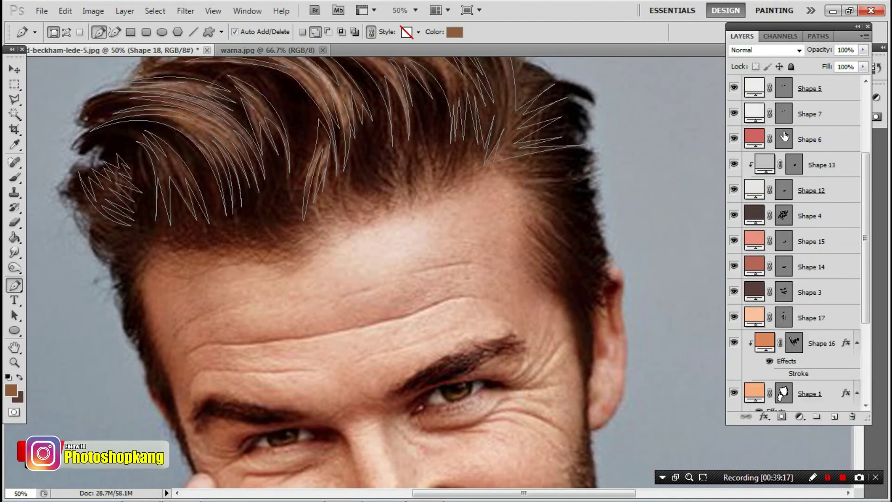
pyautogui.click(735, 89)
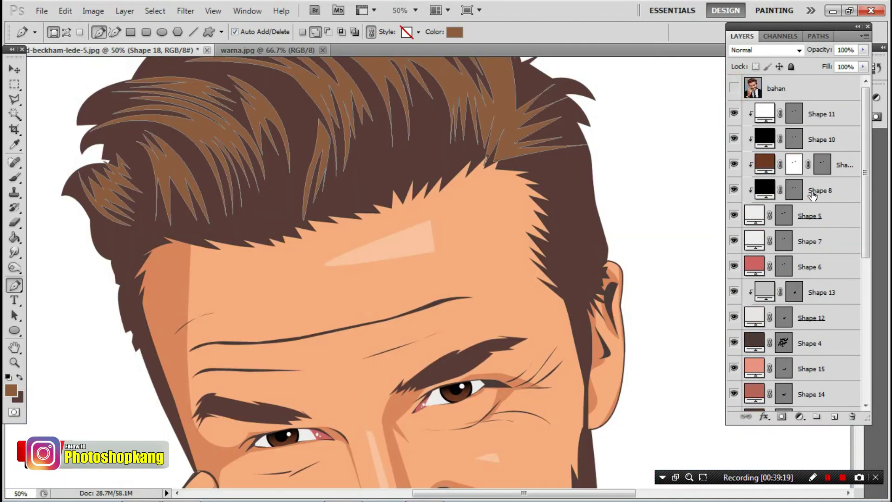
pyautogui.click(813, 195)
pyautogui.hotkey('ctrl', '-')
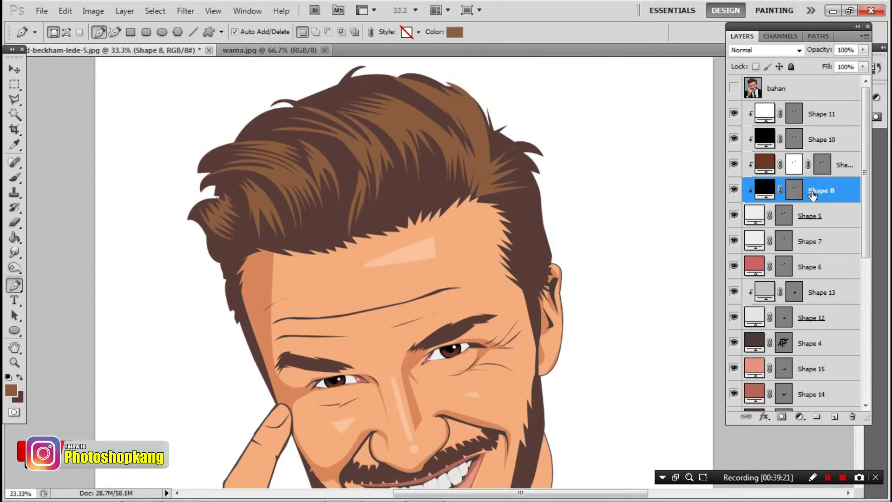
pyautogui.click(735, 88)
pyautogui.scroll(-2, 806, 325)
pyautogui.scroll(-2, 806, 348)
pyautogui.click(795, 369)
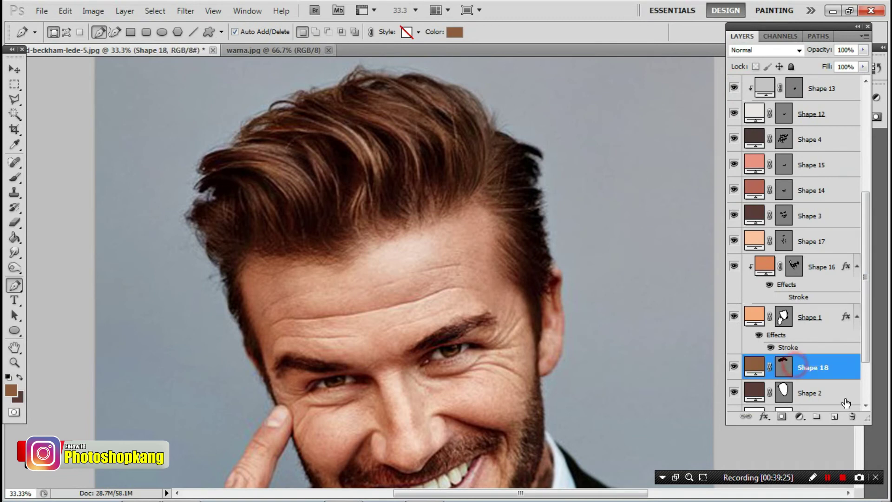
# Add a new layer above Shape 18, clip it to the hair, and set foreground to #b98362.
pyautogui.click(835, 417)
pyautogui.rightClick(807, 370)
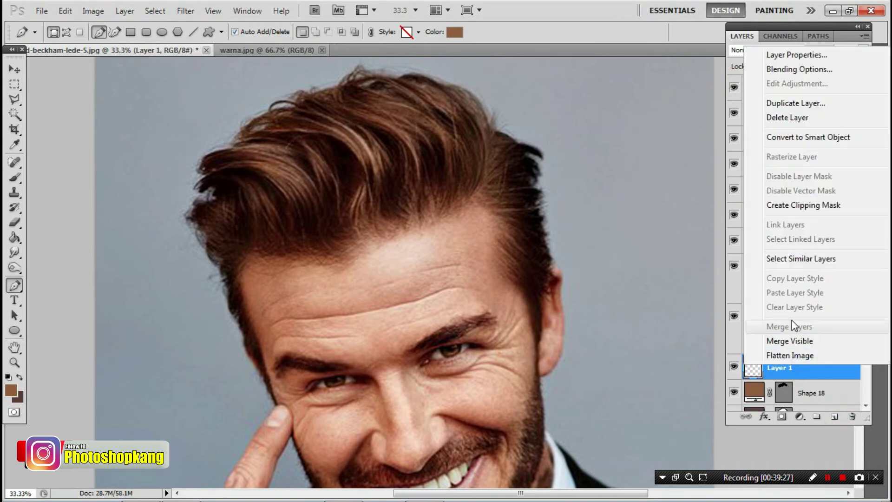
pyautogui.click(790, 205)
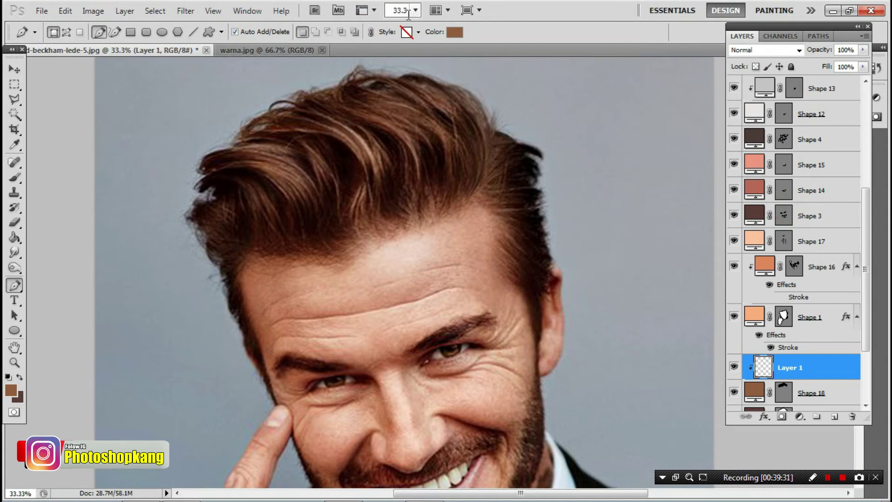
pyautogui.click(11, 391)
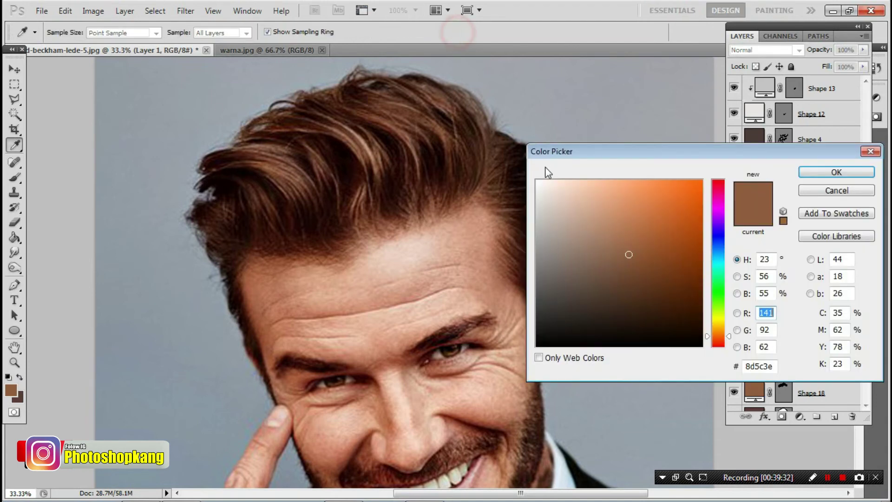
pyautogui.click(863, 174)
pyautogui.press('p')
# Trace an angular and a triangular hair highlight in Add to shape area mode.
pyautogui.click(242, 169)
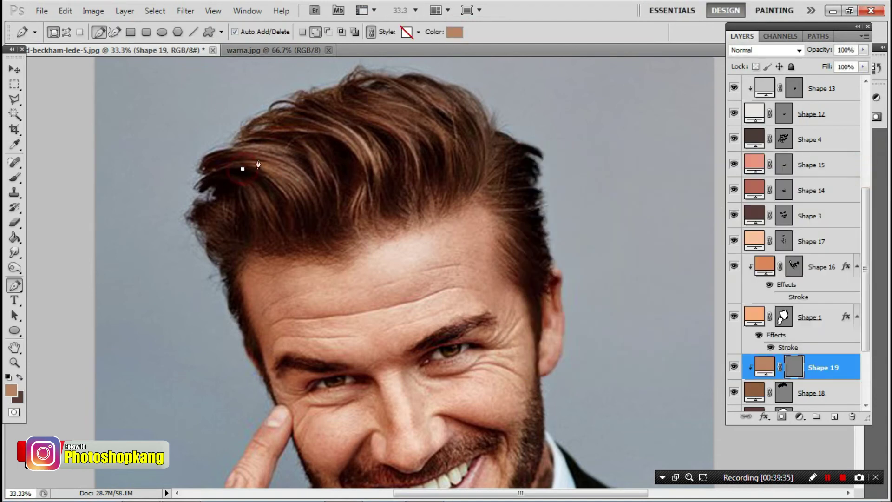
pyautogui.click(300, 139)
pyautogui.click(331, 187)
pyautogui.click(280, 200)
pyautogui.click(243, 168)
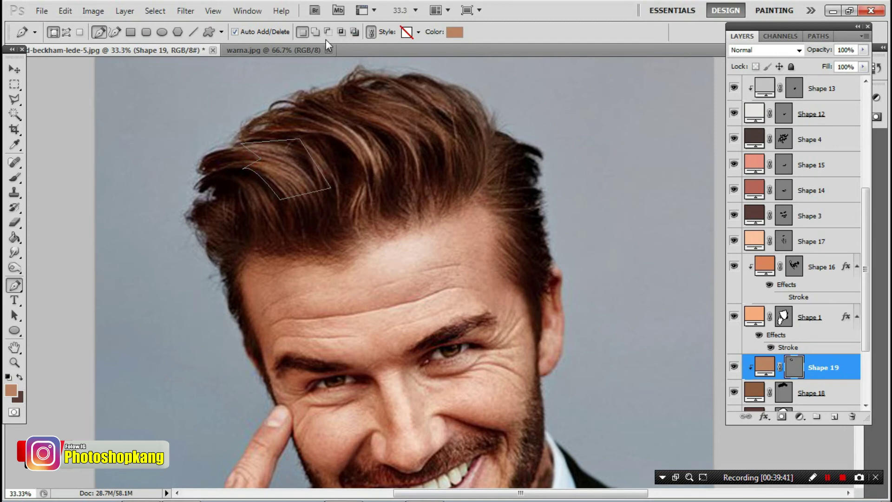
pyautogui.click(316, 32)
pyautogui.click(350, 173)
pyautogui.click(379, 199)
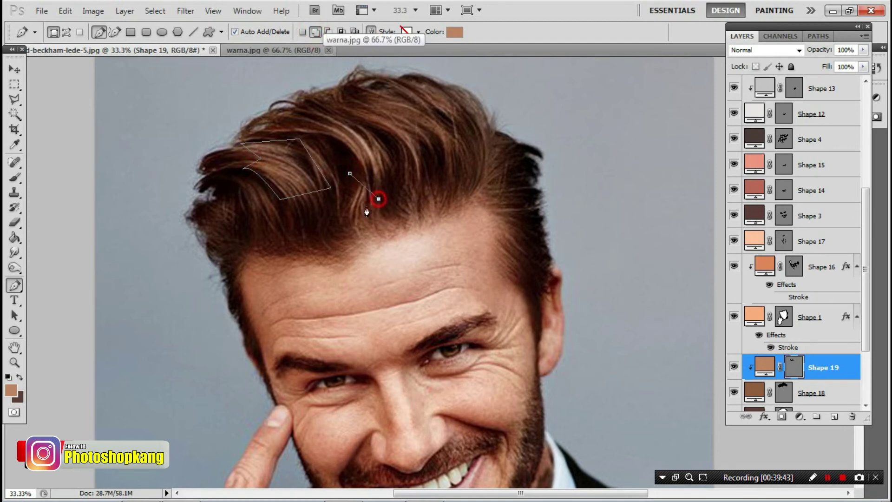
pyautogui.click(350, 173)
# Trace three more pointed highlights across the crown and top-right of the quiff.
pyautogui.click(394, 164)
pyautogui.click(376, 133)
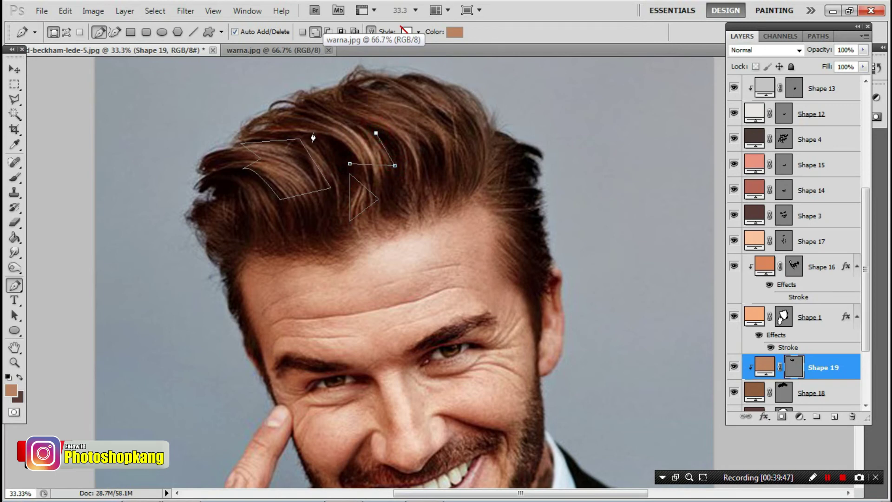
pyautogui.click(314, 132)
pyautogui.click(351, 164)
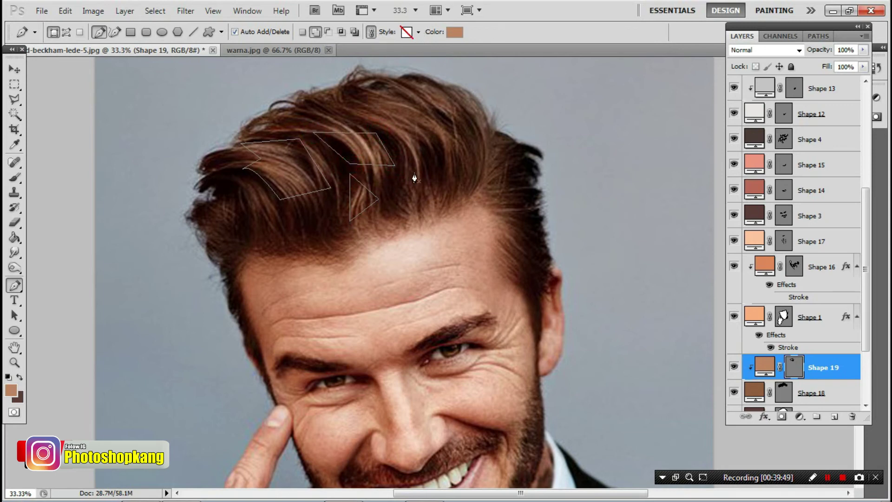
pyautogui.click(377, 125)
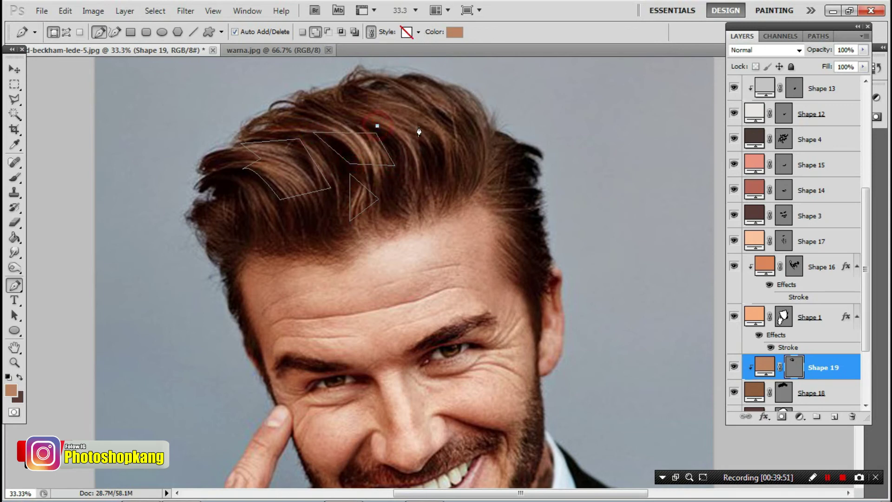
pyautogui.click(432, 172)
pyautogui.click(407, 146)
pyautogui.click(439, 150)
pyautogui.click(460, 131)
pyautogui.click(436, 116)
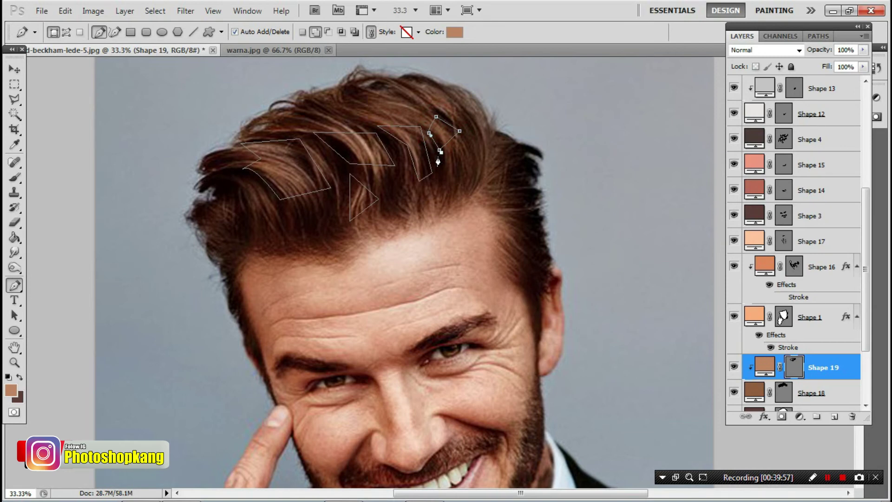
pyautogui.click(441, 150)
# Hide the bahan reference photo and reframe the view on the cartoon face.
pyautogui.scroll(5, 805, 143)
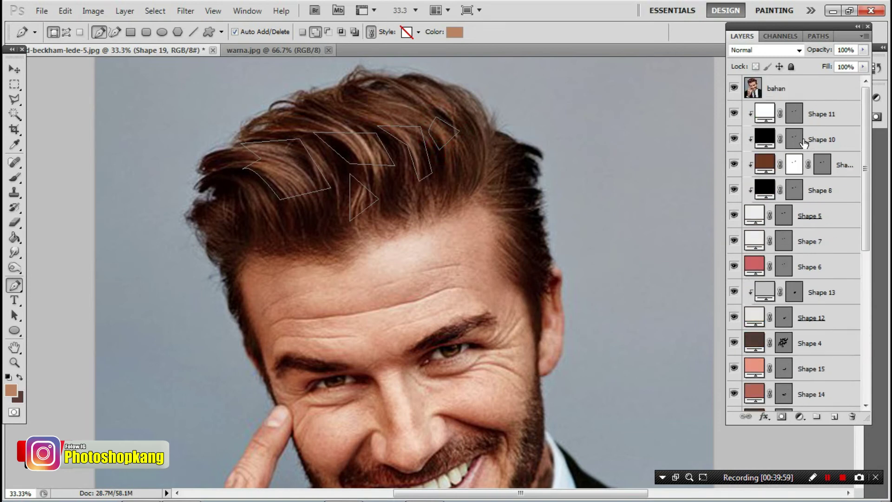
pyautogui.click(790, 92)
pyautogui.click(734, 89)
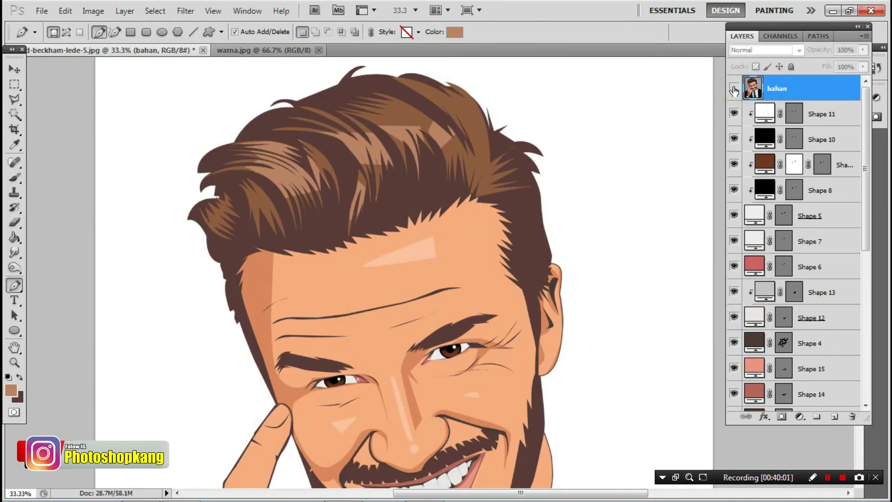
pyautogui.hotkey('ctrl', '-')
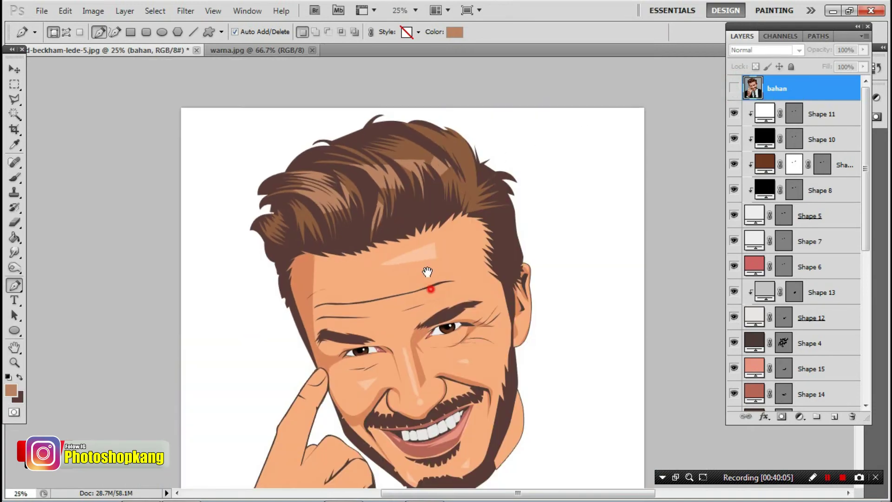
pyautogui.moveTo(457, 269); pyautogui.dragTo(402, 158)
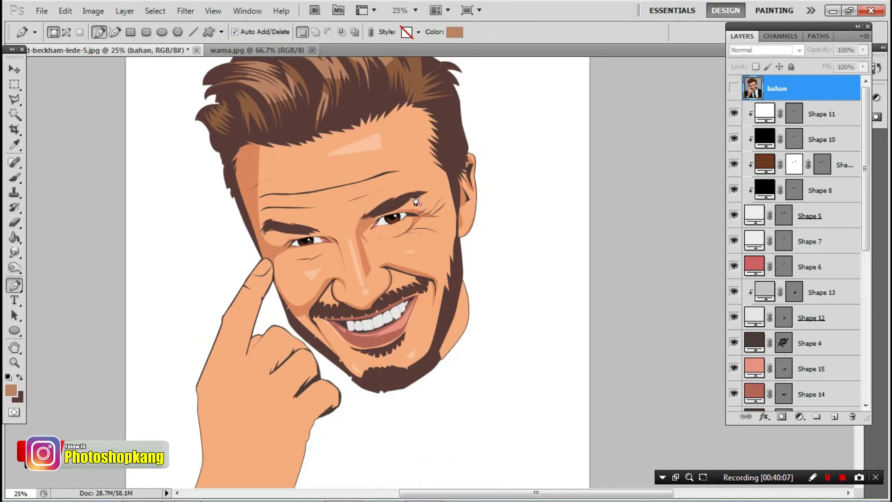
pyautogui.moveTo(415, 201); pyautogui.dragTo(413, 208)
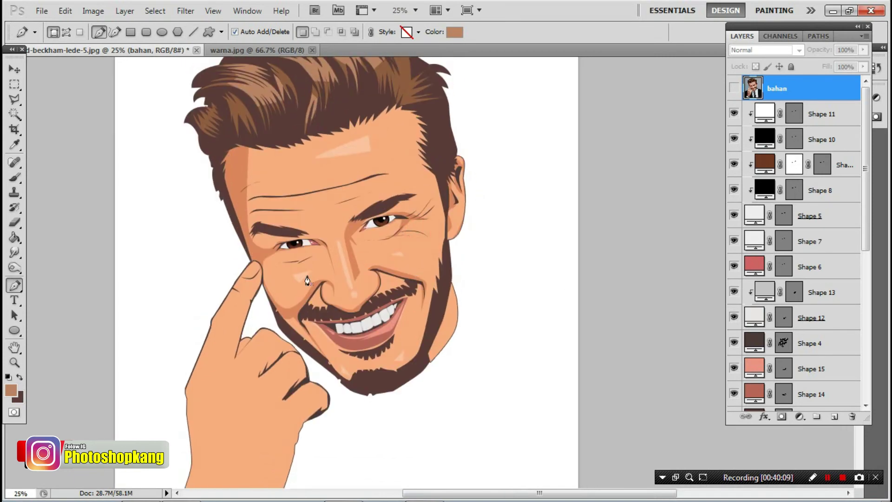
pyautogui.hotkey('ctrl', '+')
# Recolour the Shape 1 skin fill to #f9ba90.
pyautogui.click(455, 31)
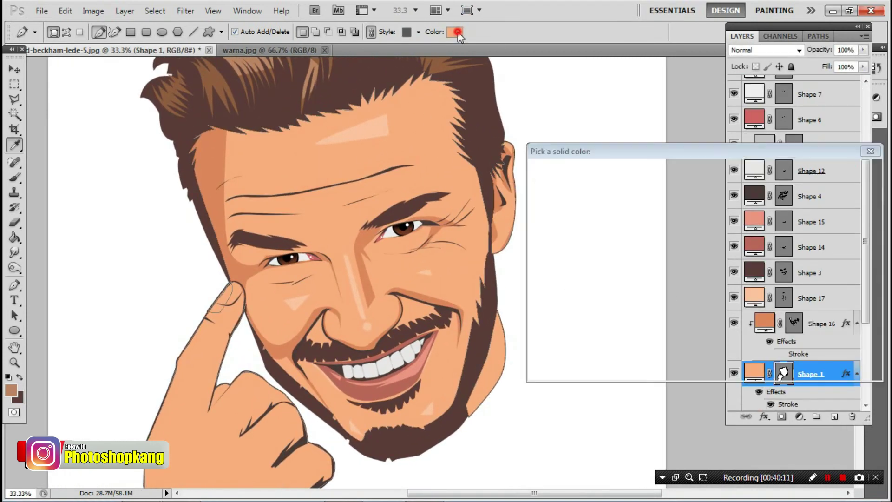
pyautogui.click(602, 182)
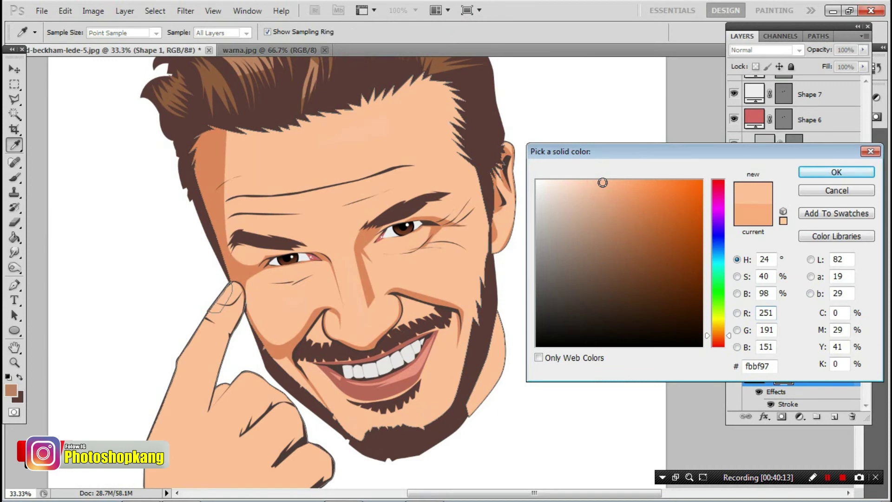
pyautogui.click(607, 183)
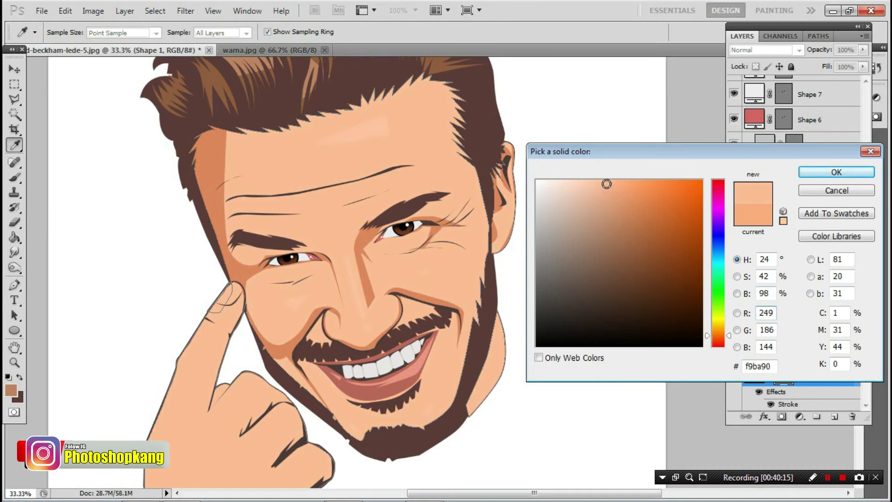
pyautogui.click(837, 173)
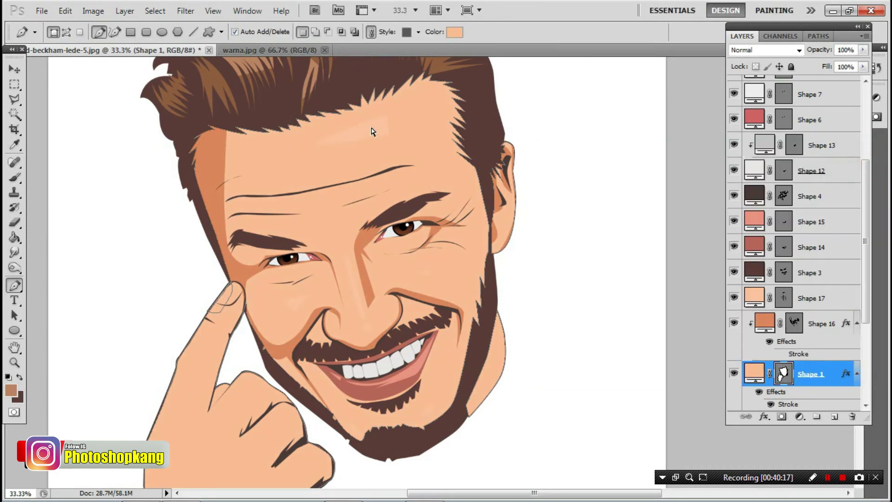
# Recolour the Shape 17 face highlights to the paler #fccbab.
pyautogui.click(784, 300)
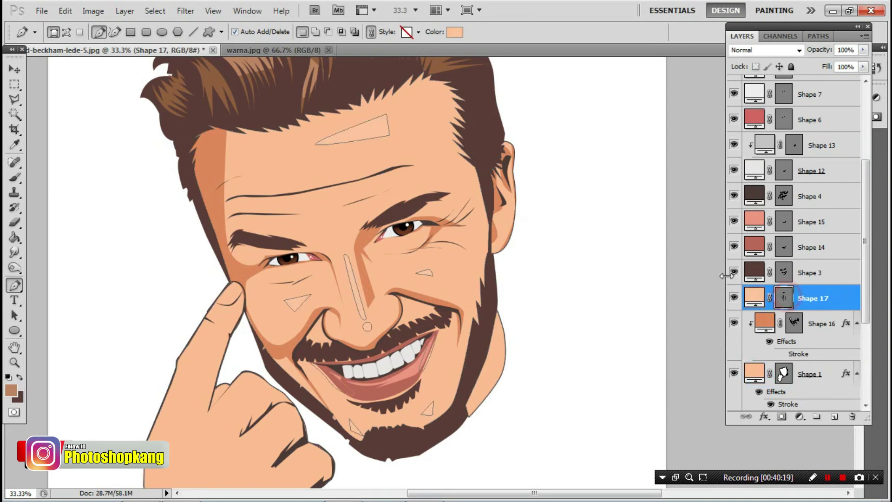
pyautogui.click(455, 32)
pyautogui.click(590, 181)
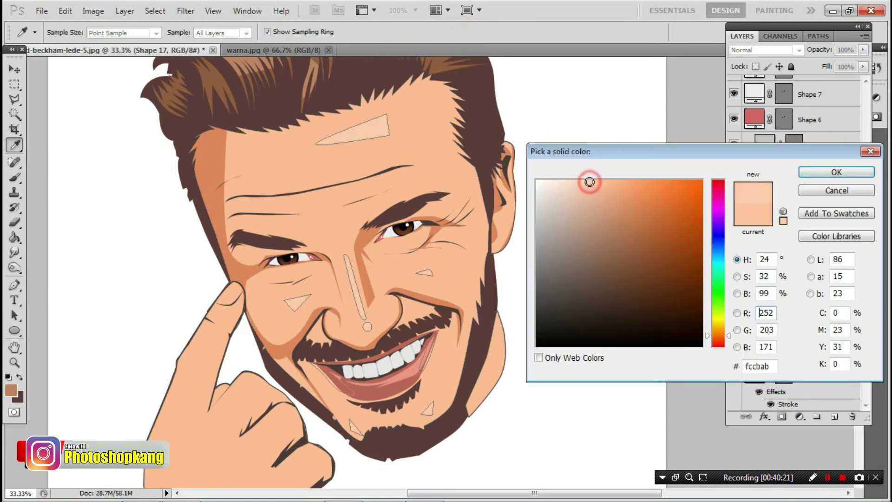
pyautogui.click(843, 172)
pyautogui.click(806, 196)
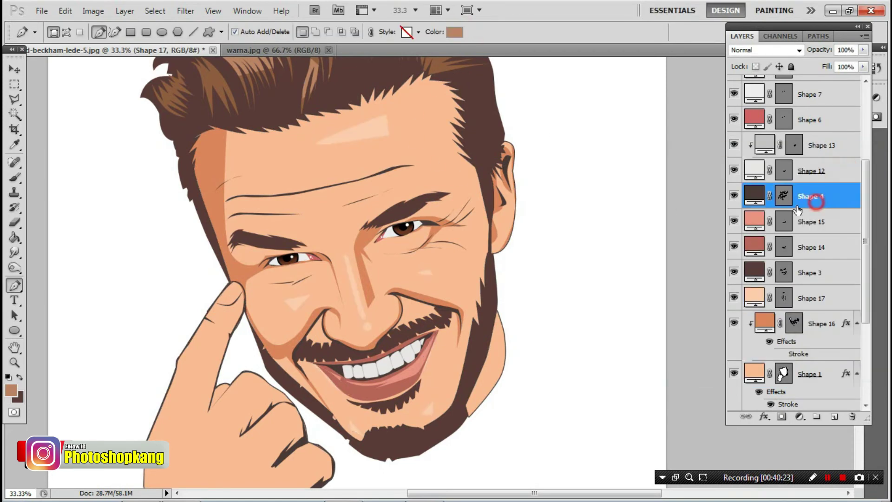
# Skew and widen the nose-bridge highlight with Free Transform.
pyautogui.moveTo(481, 290); pyautogui.dragTo(456, 180)
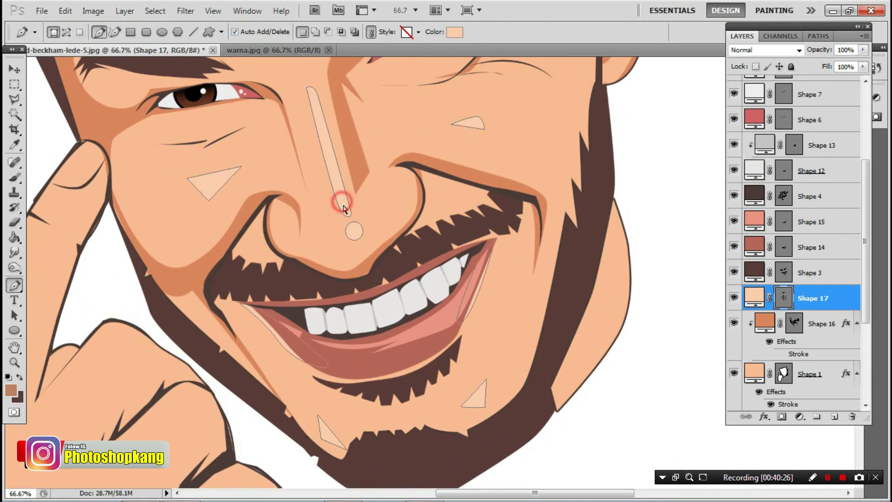
pyautogui.click(343, 213)
pyautogui.hotkey('ctrl', 't')
pyautogui.moveTo(352, 217); pyautogui.dragTo(335, 220)
pyautogui.moveTo(308, 89); pyautogui.dragTo(297, 86)
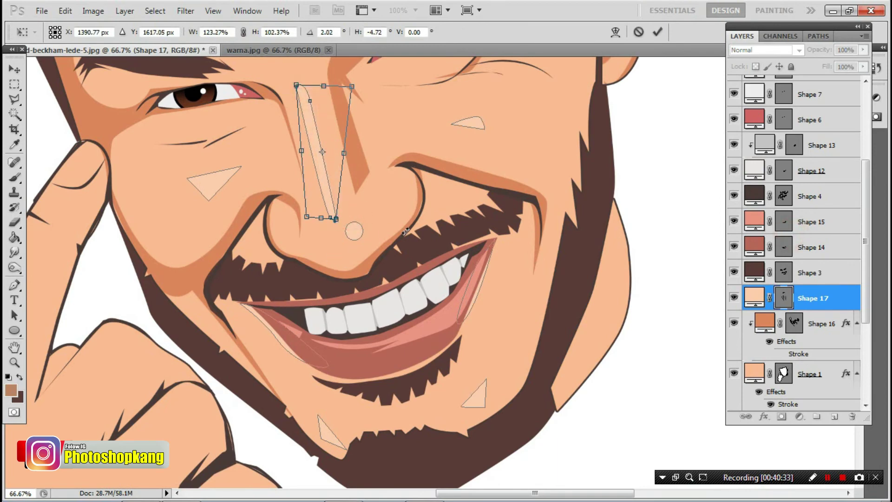
pyautogui.click(14, 67)
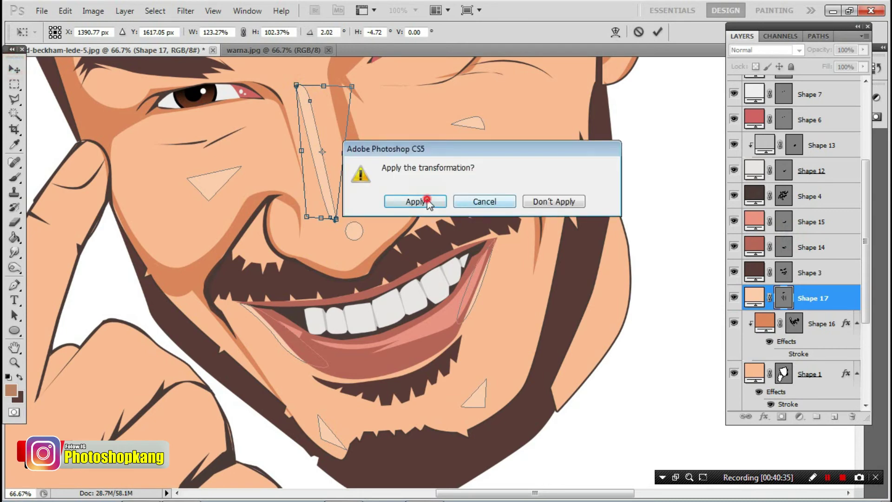
pyautogui.click(407, 201)
# Nudge the nose-tip highlight dot slightly left and down with the arrow keys.
pyautogui.keyDown('ctrl'); pyautogui.click(356, 243); pyautogui.keyUp('ctrl')
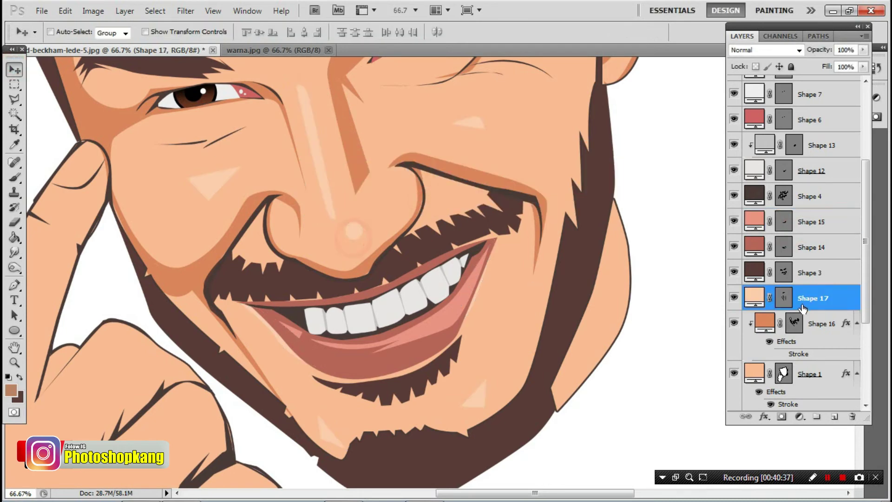
pyautogui.click(785, 302)
pyautogui.click(14, 285)
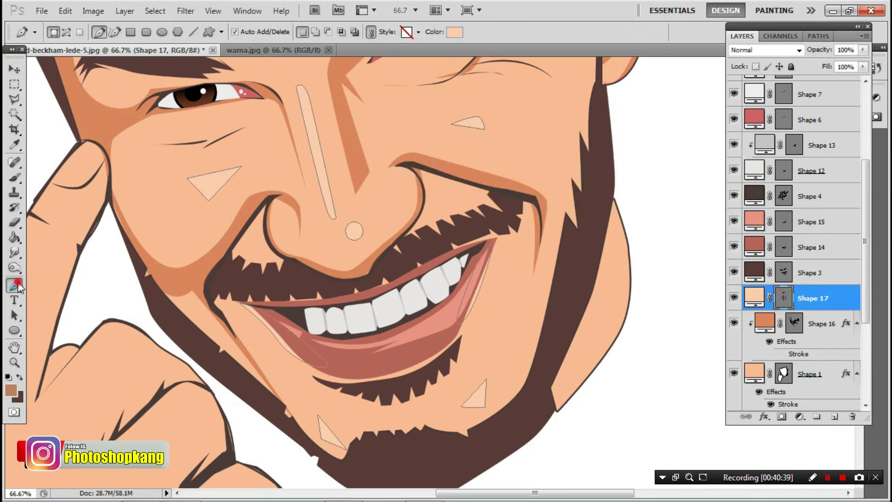
pyautogui.keyDown('ctrl'); pyautogui.click(358, 241); pyautogui.keyUp('ctrl')
pyautogui.hotkey('ctrl', 't')
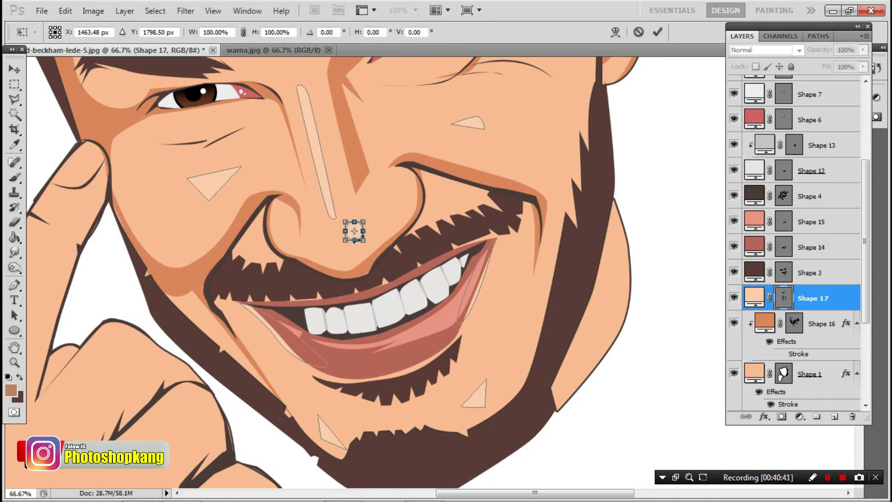
pyautogui.press('Left')
pyautogui.press('Left')
pyautogui.press('Left')
pyautogui.press('Left')
pyautogui.press('Left')
pyautogui.press('Left')
pyautogui.press('Left')
pyautogui.press('Left')
pyautogui.press('Left')
pyautogui.press('Down')
pyautogui.press('Down')
pyautogui.press('Down')
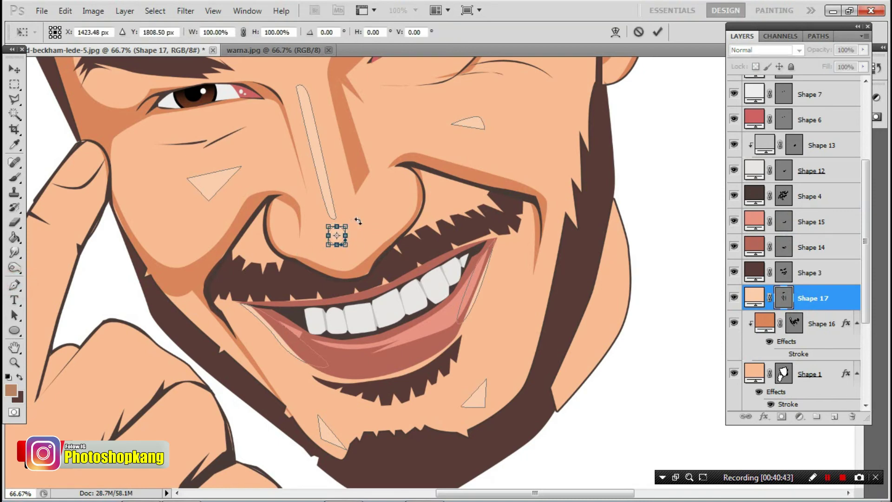
pyautogui.press('Down')
pyautogui.press('Down')
pyautogui.press('Down')
pyautogui.press('Right')
pyautogui.click(14, 69)
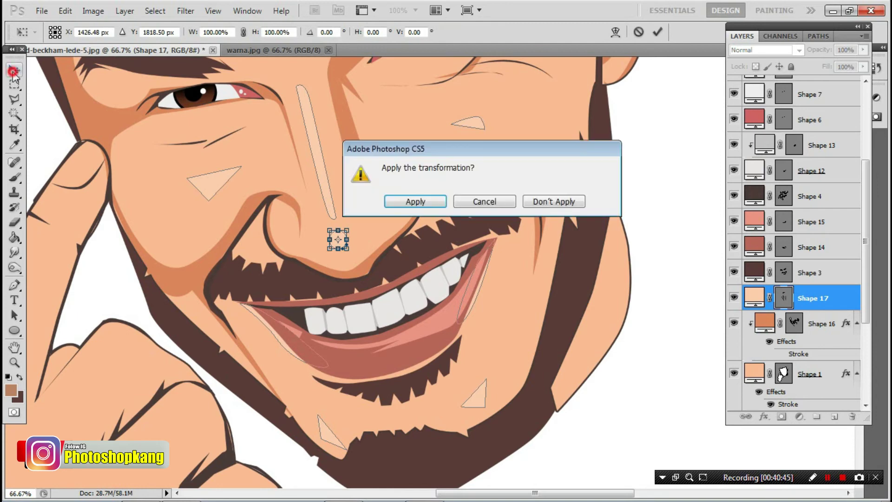
pyautogui.click(414, 201)
pyautogui.click(824, 224)
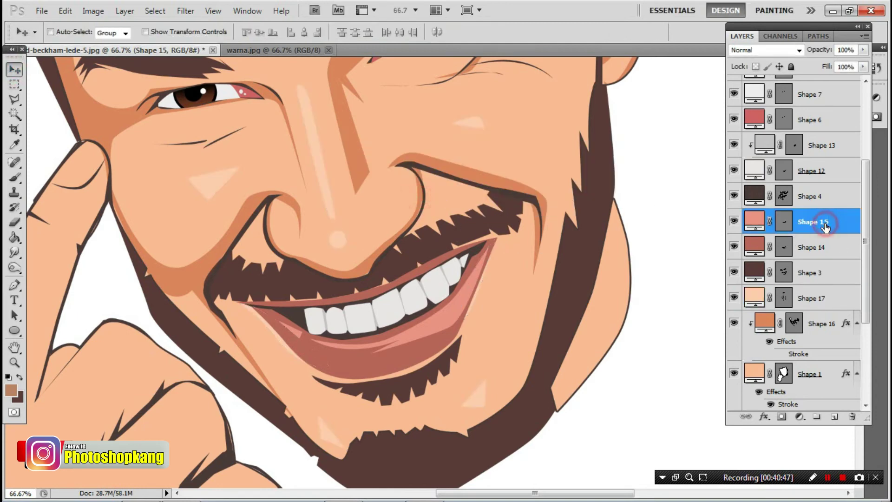
# Group all shape layers from Shape 11 down to Shape 2 into Group 1.
pyautogui.hotkey('ctrl', '-')
pyautogui.hotkey('ctrl', '-')
pyautogui.hotkey('ctrl', '-')
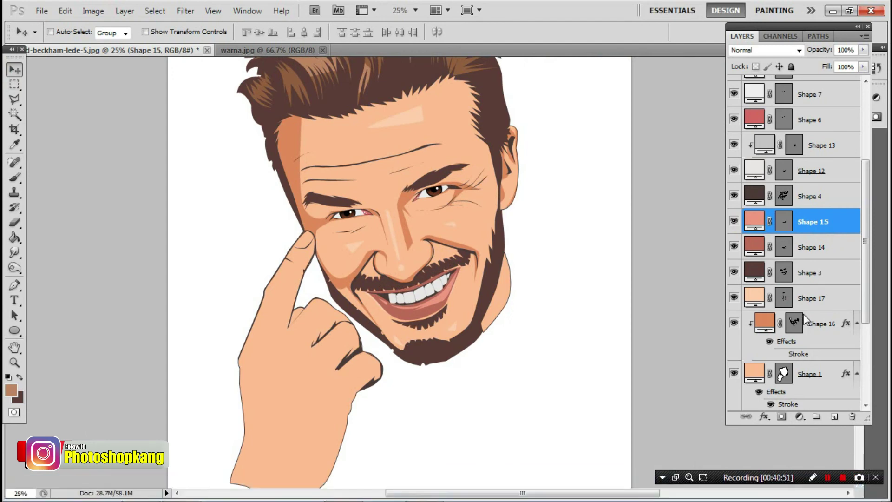
pyautogui.click(13, 286)
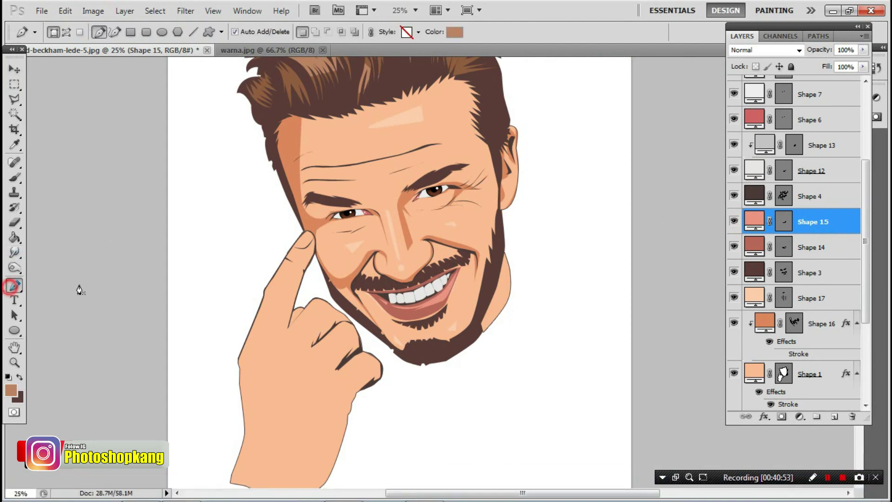
pyautogui.scroll(3, 814, 263)
pyautogui.click(812, 112)
pyautogui.scroll(-3, 814, 195)
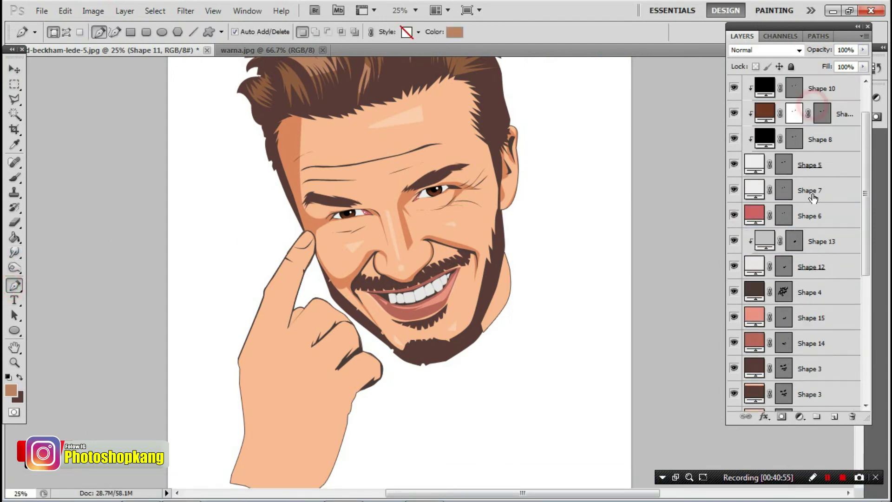
pyautogui.scroll(-5, 805, 239)
pyautogui.scroll(-4, 806, 240)
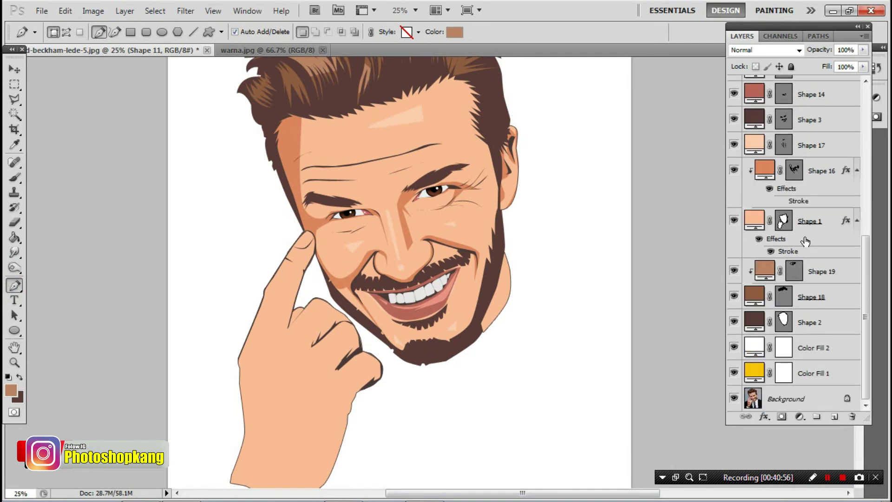
pyautogui.keyDown('shift'); pyautogui.click(823, 323); pyautogui.keyUp('shift')
pyautogui.hotkey('ctrl', 'g')
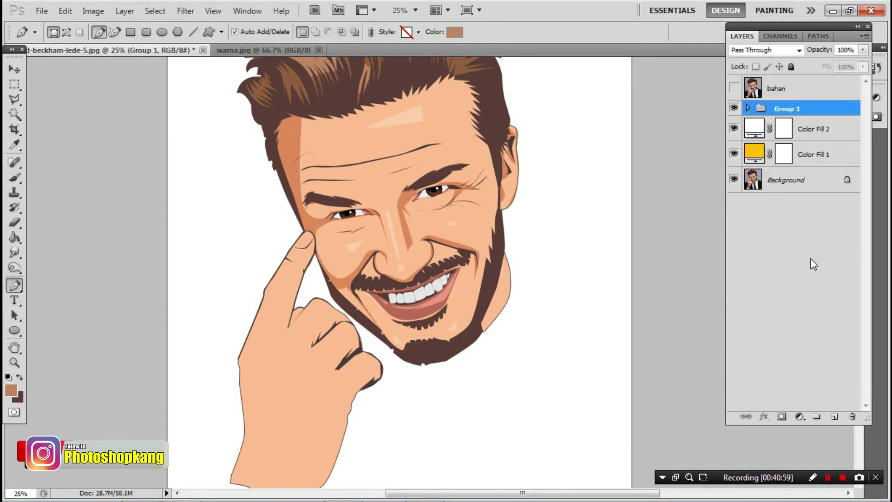
# Show the bahan reference photo again and pan over it.
pyautogui.click(816, 132)
pyautogui.click(734, 87)
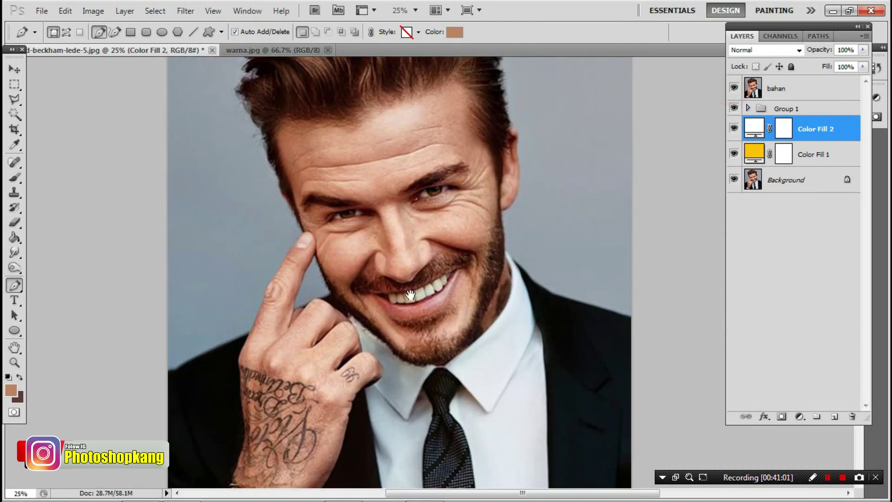
pyautogui.moveTo(362, 314); pyautogui.dragTo(363, 232)
# Sample the suit's near-black colour from the photo as the new fill colour.
pyautogui.click(11, 391)
pyautogui.click(200, 276)
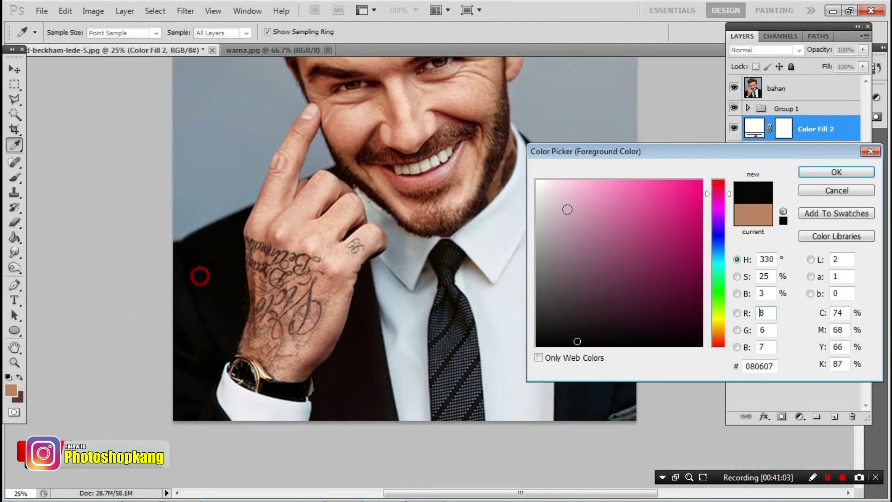
pyautogui.click(832, 172)
pyautogui.press('p')
# Trace the suit outline from the jacket's left edge, around the shirt, to the right shoulder.
pyautogui.click(173, 243)
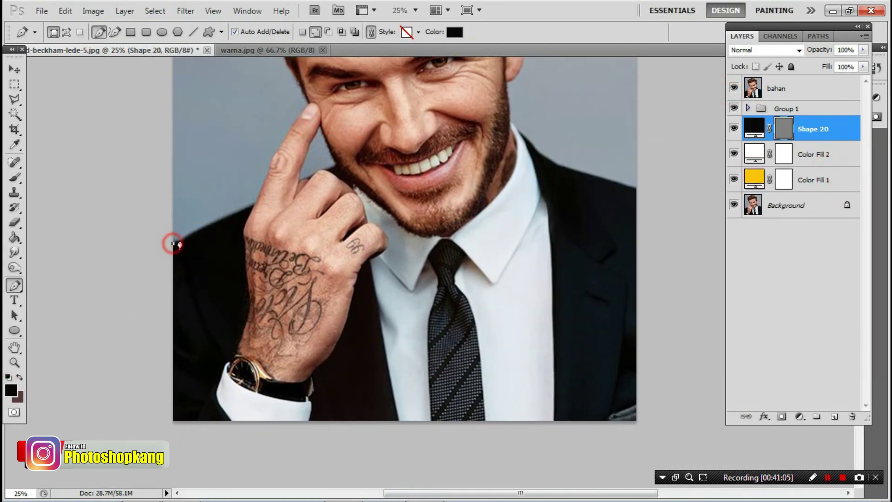
pyautogui.moveTo(314, 179)
pyautogui.mouseDown()
pyautogui.moveTo(336, 167)
pyautogui.moveTo(358, 196)
pyautogui.mouseUp()
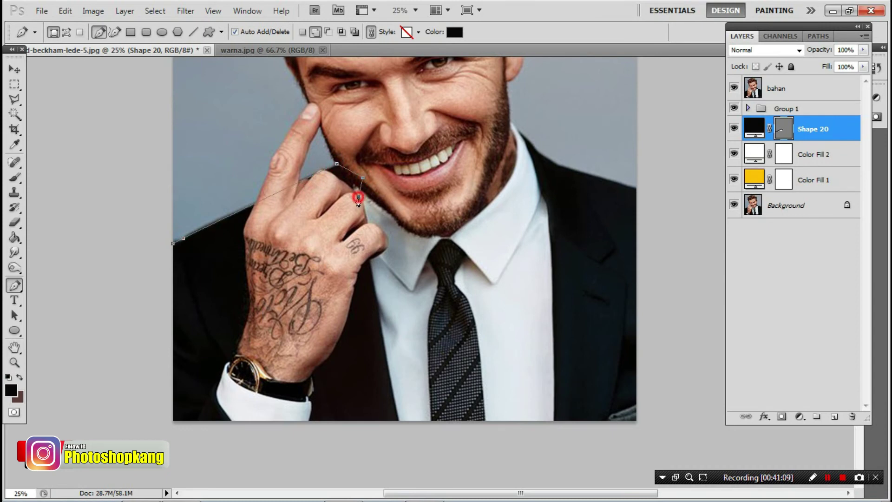
pyautogui.click(385, 347)
pyautogui.click(400, 434)
pyautogui.click(556, 438)
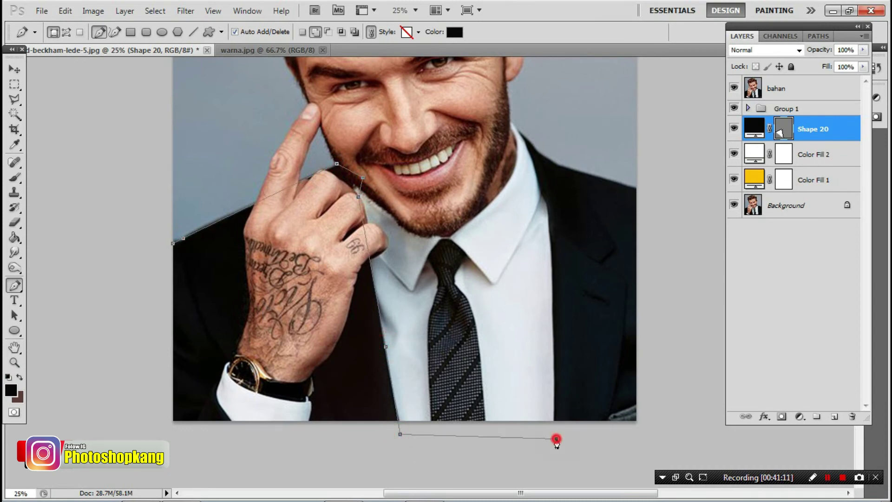
pyautogui.moveTo(551, 303); pyautogui.dragTo(554, 264)
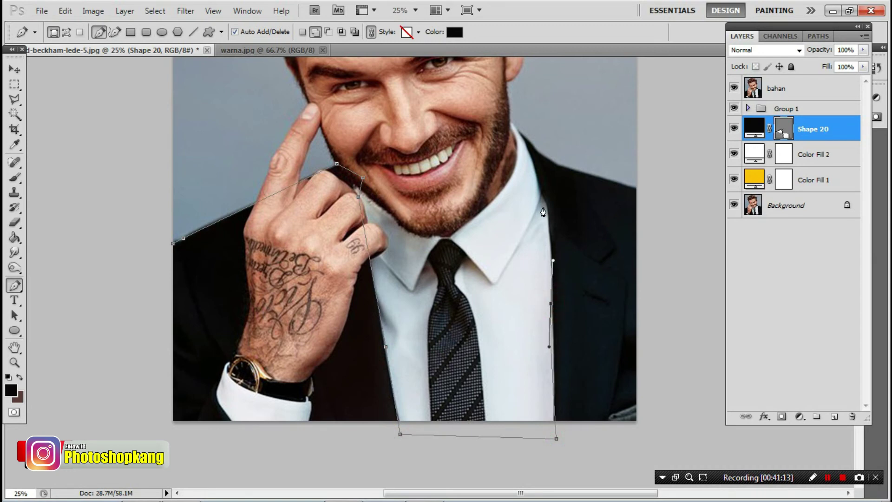
pyautogui.moveTo(548, 201); pyautogui.dragTo(541, 187)
pyautogui.click(558, 166)
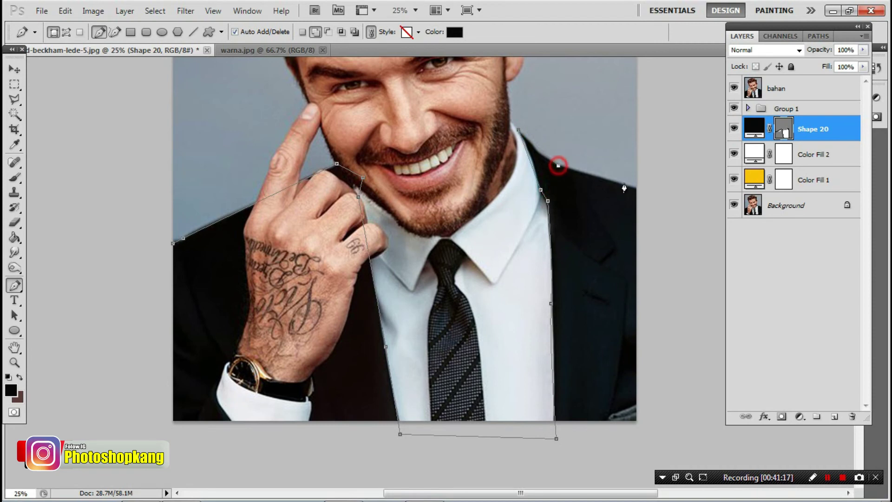
pyautogui.click(650, 188)
# Continue the suit outline down the right side, around the cuff, and close it on the left.
pyautogui.moveTo(681, 311); pyautogui.dragTo(682, 321)
pyautogui.click(679, 414)
pyautogui.moveTo(602, 454); pyautogui.dragTo(598, 454)
pyautogui.moveTo(296, 462); pyautogui.dragTo(280, 463)
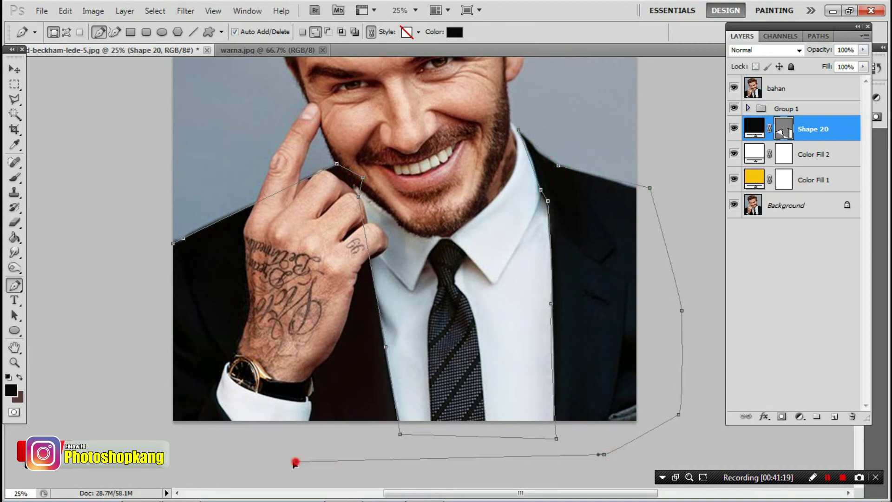
pyautogui.click(235, 428)
pyautogui.click(217, 393)
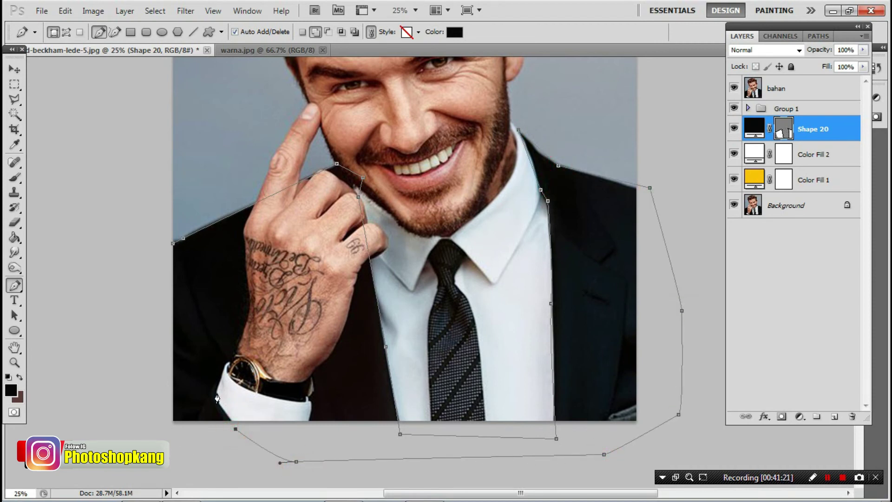
pyautogui.moveTo(215, 395); pyautogui.dragTo(215, 392)
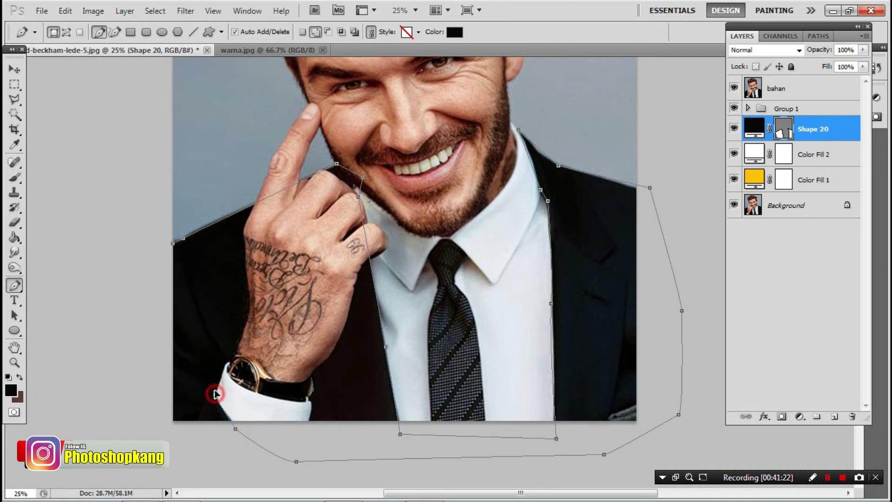
pyautogui.click(228, 361)
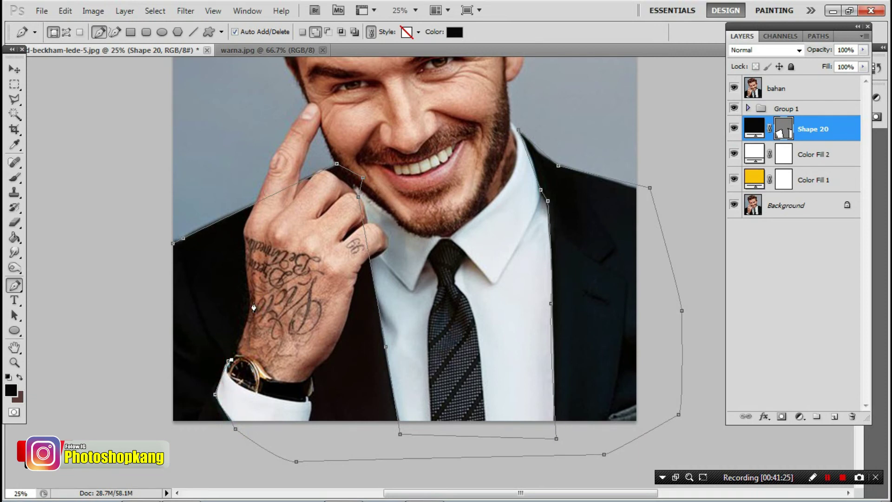
pyautogui.click(733, 91)
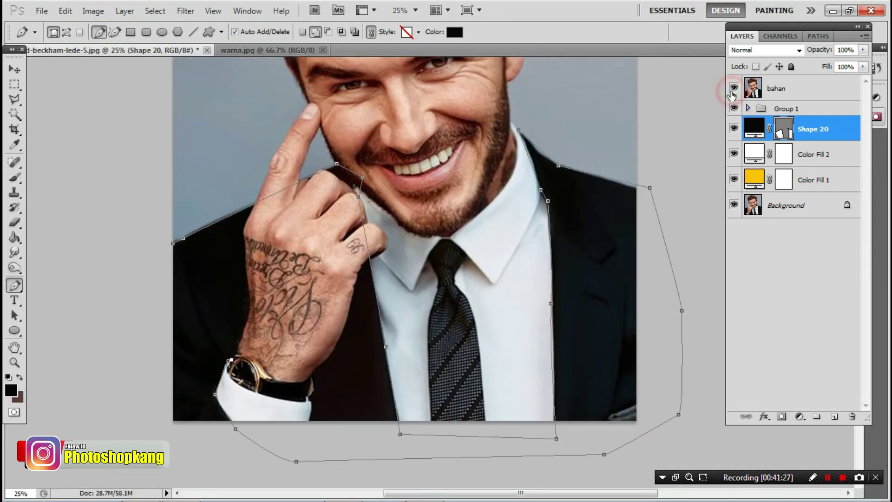
pyautogui.click(128, 422)
pyautogui.click(120, 310)
pyautogui.click(172, 243)
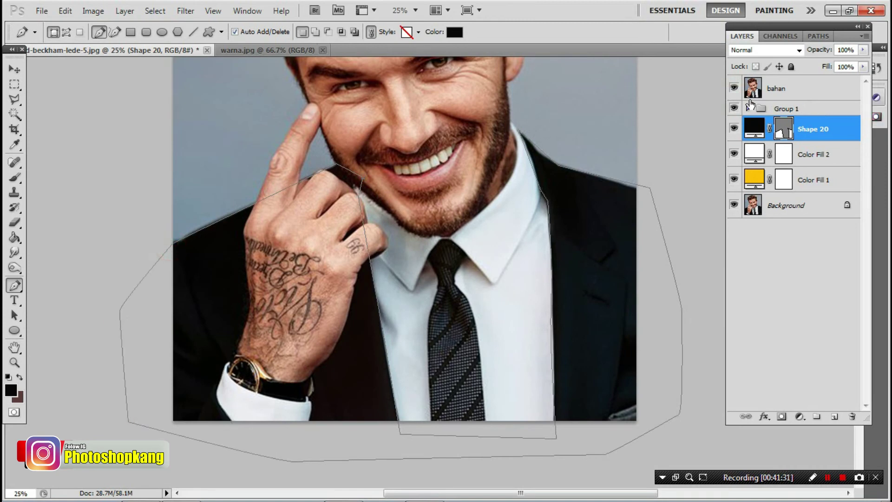
# Check the suit shape without the photo, then select Color Fill 2 and frame the collar.
pyautogui.click(733, 89)
pyautogui.click(733, 88)
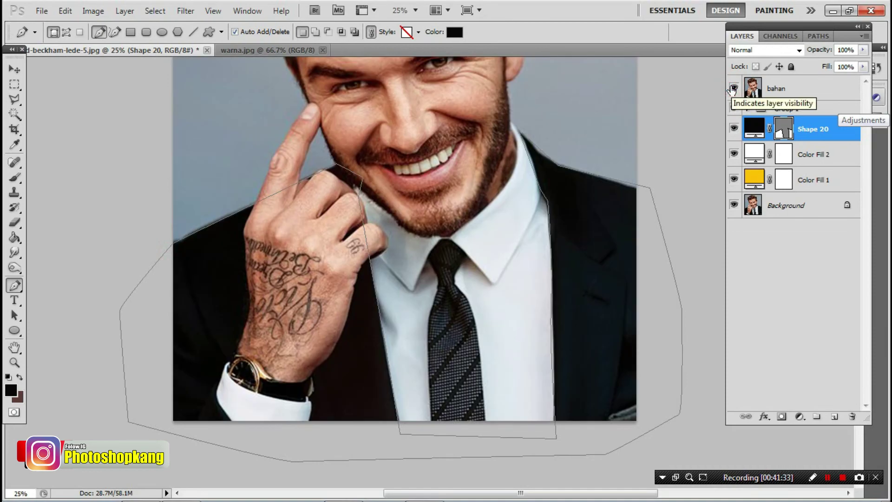
pyautogui.click(824, 157)
pyautogui.scroll(1, 392, 331)
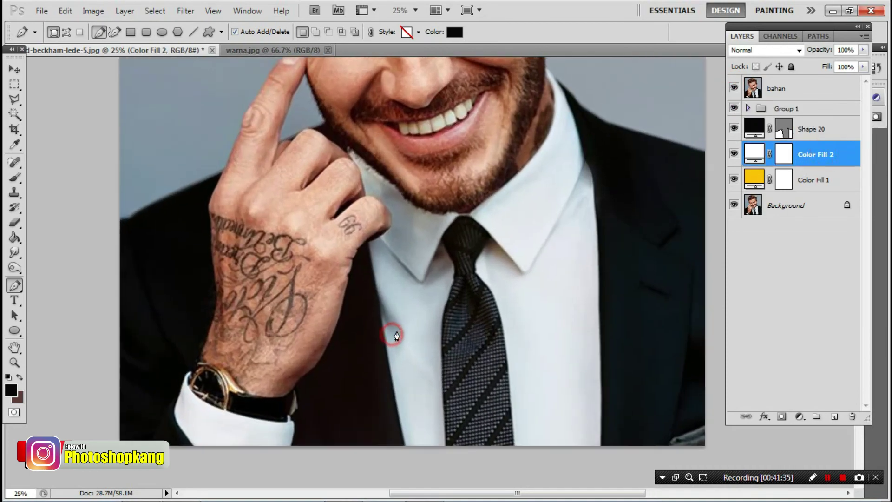
pyautogui.scroll(1, 424, 255)
pyautogui.moveTo(376, 229); pyautogui.dragTo(351, 257)
pyautogui.moveTo(365, 303); pyautogui.dragTo(331, 190)
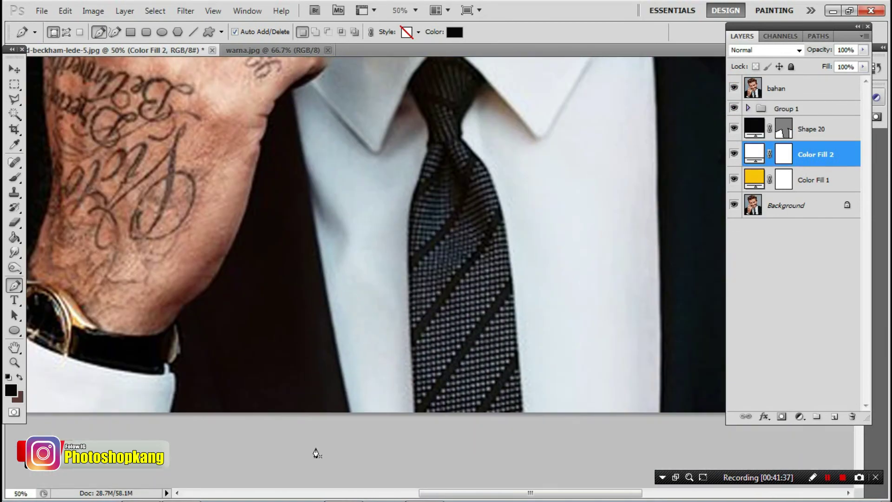
# Start the shirt outline along the hand's edge and the jawline toward the ear.
pyautogui.click(339, 428)
pyautogui.moveTo(249, 183); pyautogui.dragTo(302, 343)
pyautogui.click(302, 338)
pyautogui.click(275, 178)
pyautogui.click(284, 153)
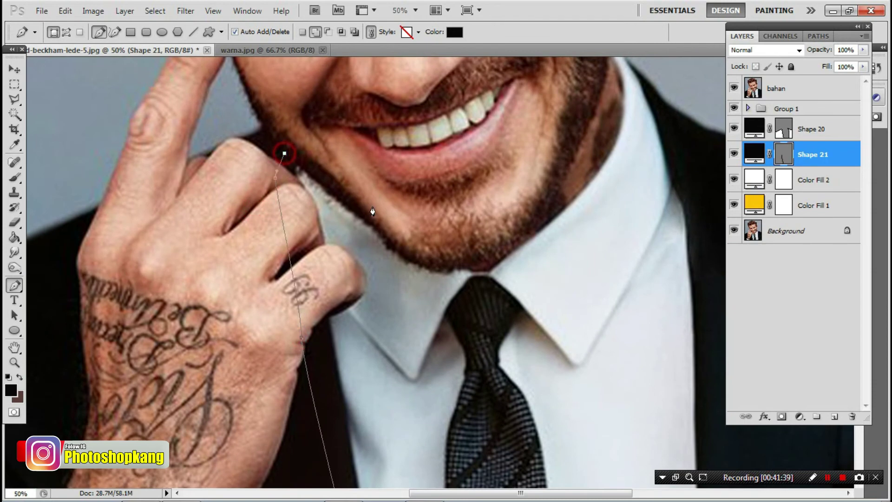
pyautogui.click(376, 225)
pyautogui.moveTo(435, 268); pyautogui.dragTo(447, 268)
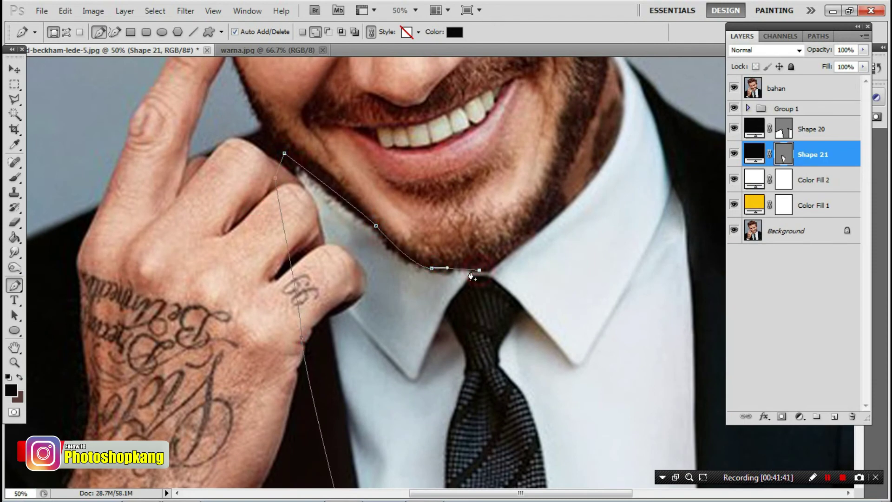
pyautogui.click(461, 267)
pyautogui.click(490, 271)
pyautogui.click(524, 243)
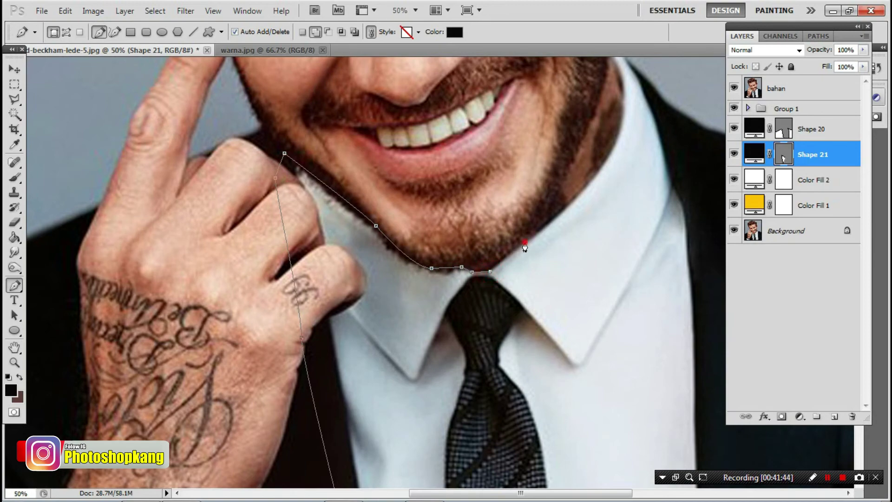
pyautogui.click(598, 176)
pyautogui.click(613, 146)
# Finish the shirt outline down the neck and jacket edge and close it.
pyautogui.moveTo(611, 168); pyautogui.dragTo(574, 346)
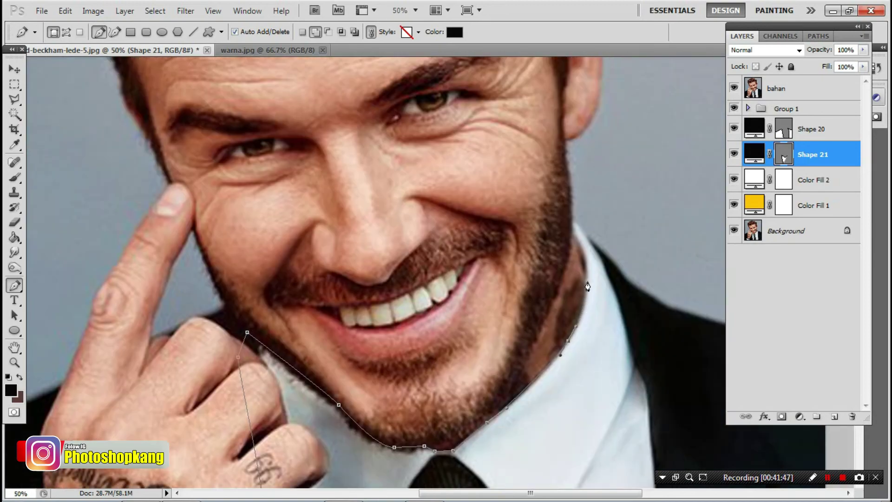
pyautogui.click(586, 274)
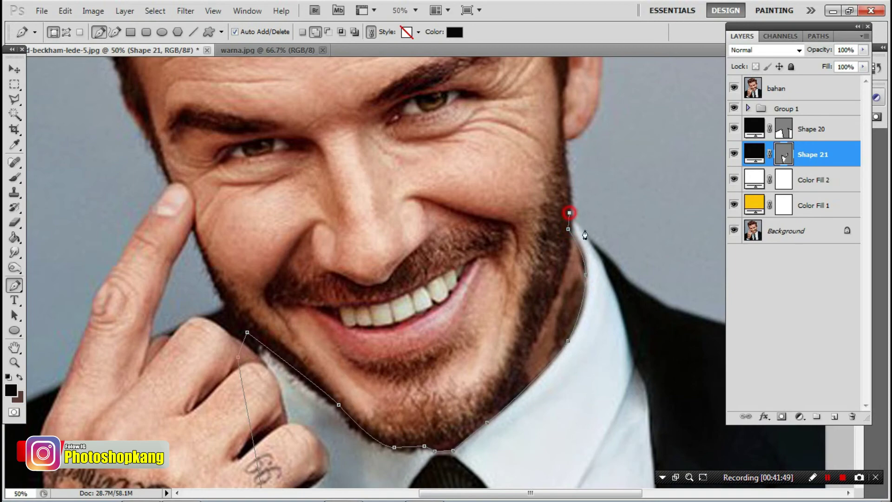
pyautogui.click(616, 289)
pyautogui.moveTo(641, 358); pyautogui.dragTo(525, 129)
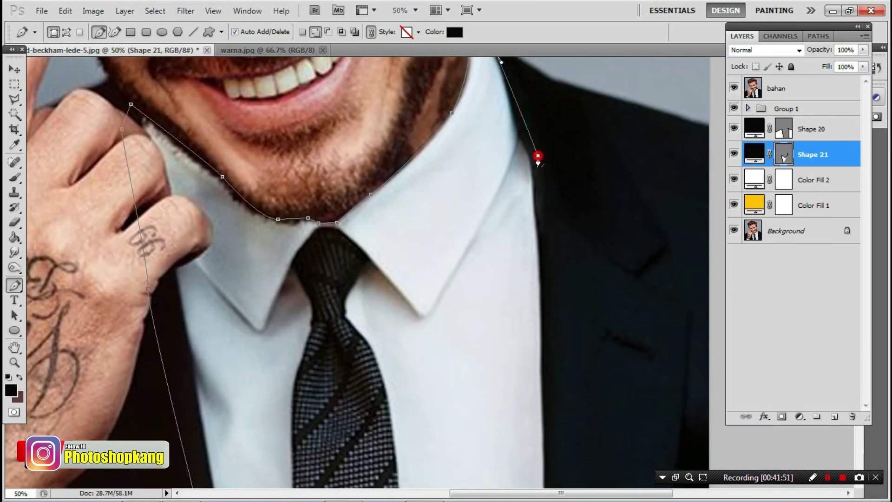
pyautogui.moveTo(567, 309); pyautogui.dragTo(550, 148)
pyautogui.click(557, 205)
pyautogui.click(537, 413)
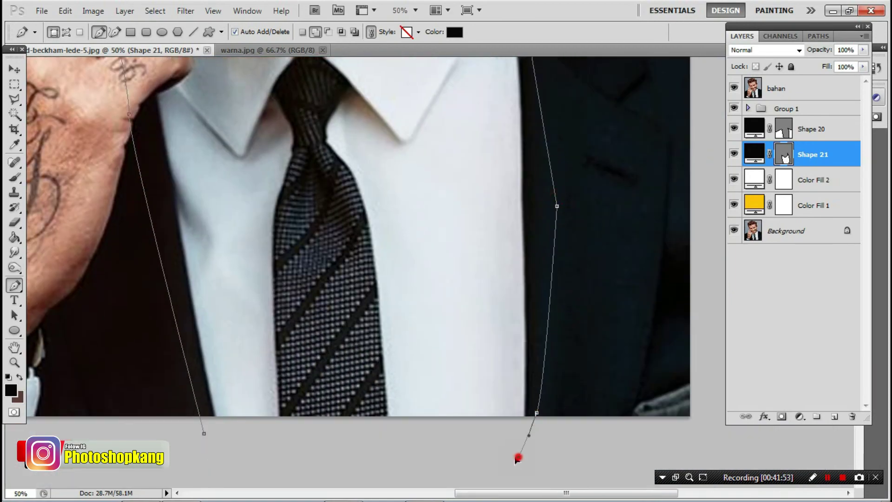
pyautogui.moveTo(519, 457); pyautogui.dragTo(535, 456)
pyautogui.click(204, 437)
# Fill Shape 21 with the shirt's light colour sampled from the photo.
pyautogui.doubleClick(754, 153)
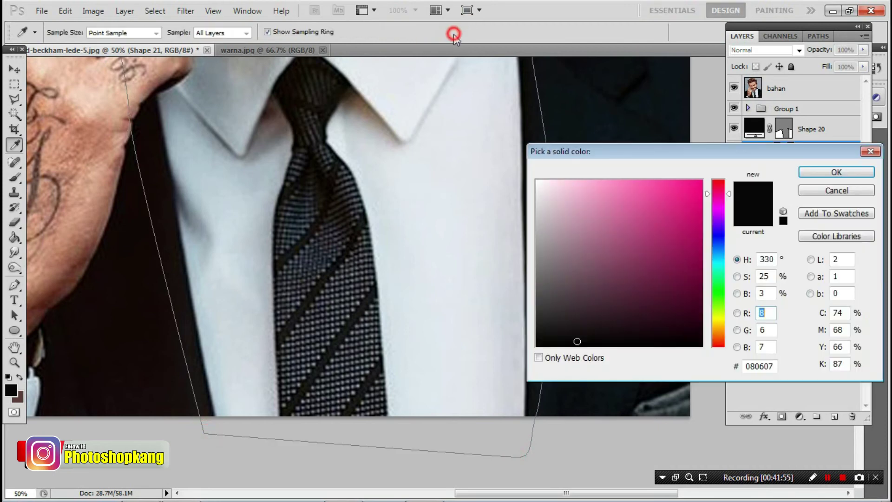
pyautogui.click(421, 192)
pyautogui.click(835, 171)
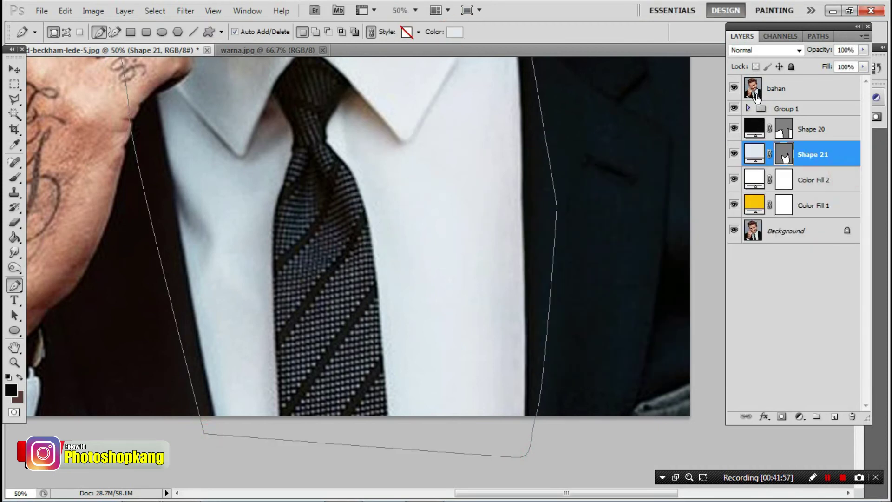
pyautogui.click(733, 87)
# On a new layer above the shirt, pen-trace the tie's right edge up to the knot.
pyautogui.click(830, 416)
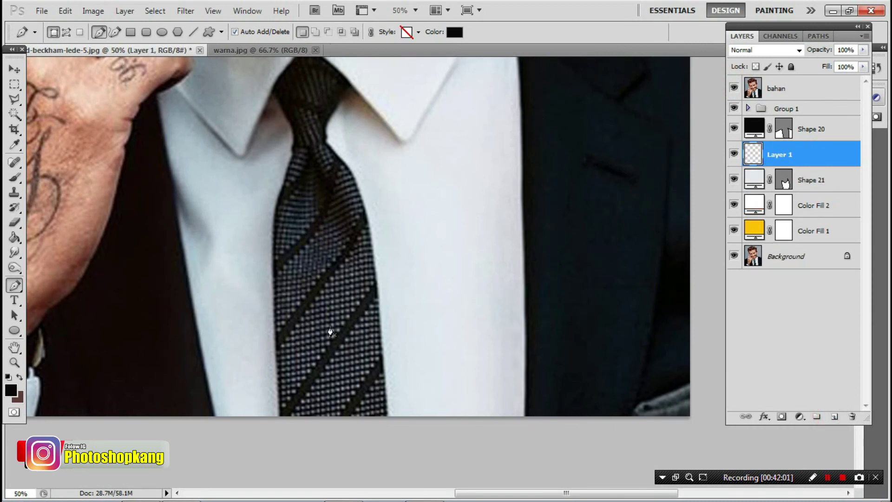
pyautogui.click(392, 418)
pyautogui.moveTo(372, 230); pyautogui.dragTo(364, 215)
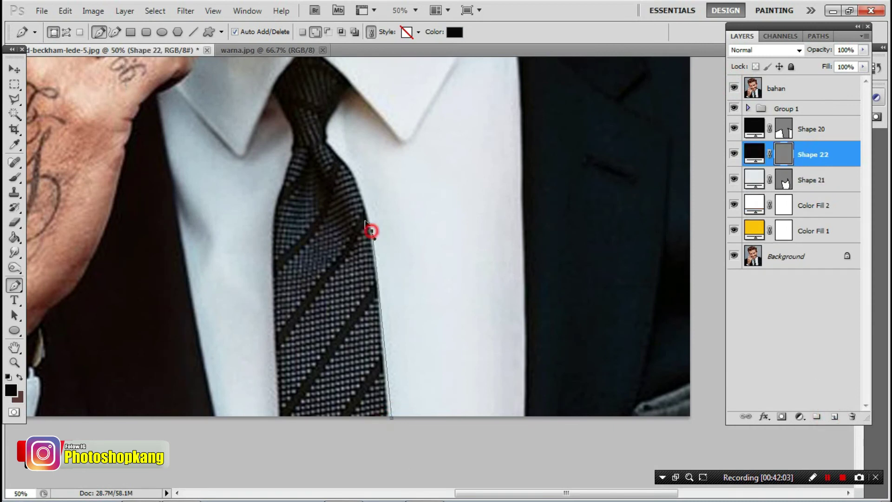
pyautogui.moveTo(353, 168)
pyautogui.mouseDown()
pyautogui.moveTo(334, 151)
pyautogui.moveTo(349, 321)
pyautogui.moveTo(362, 271)
pyautogui.mouseUp()
pyautogui.click(325, 140)
pyautogui.click(374, 268)
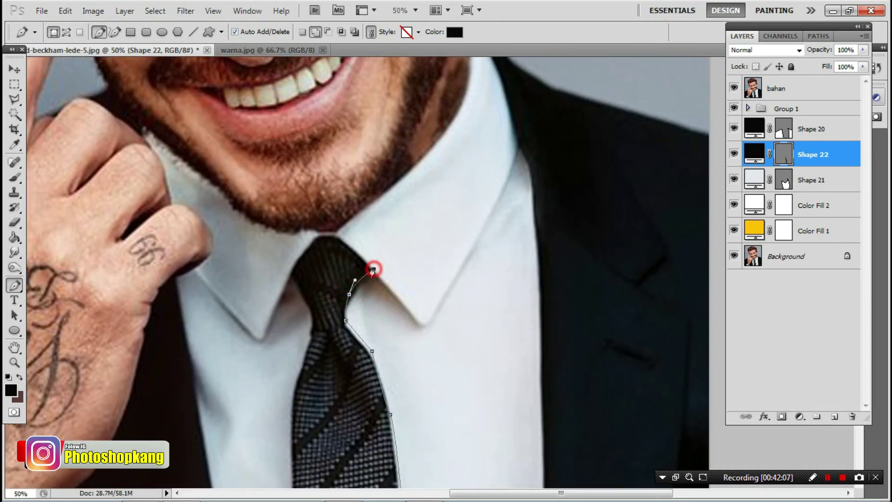
pyautogui.moveTo(327, 232); pyautogui.dragTo(313, 242)
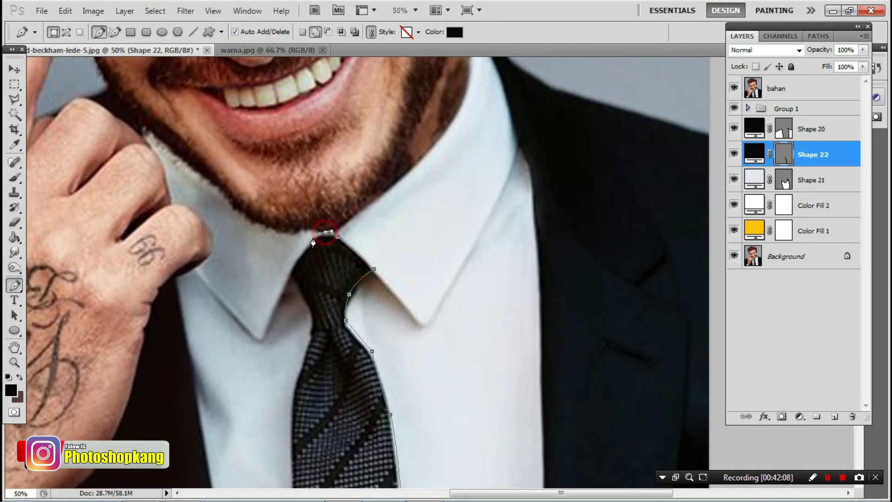
pyautogui.click(290, 278)
# Trace down the tie's left edge and close the near-black tie outline.
pyautogui.scroll(-3, 311, 329)
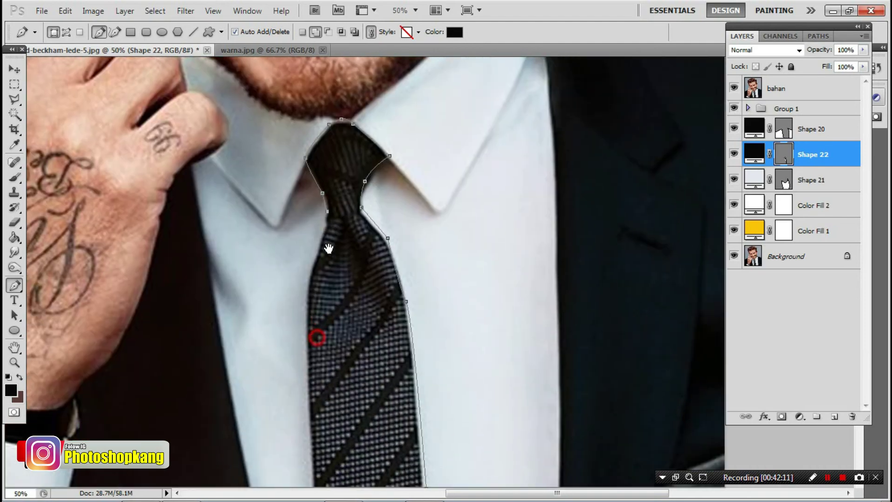
pyautogui.click(320, 237)
pyautogui.click(310, 279)
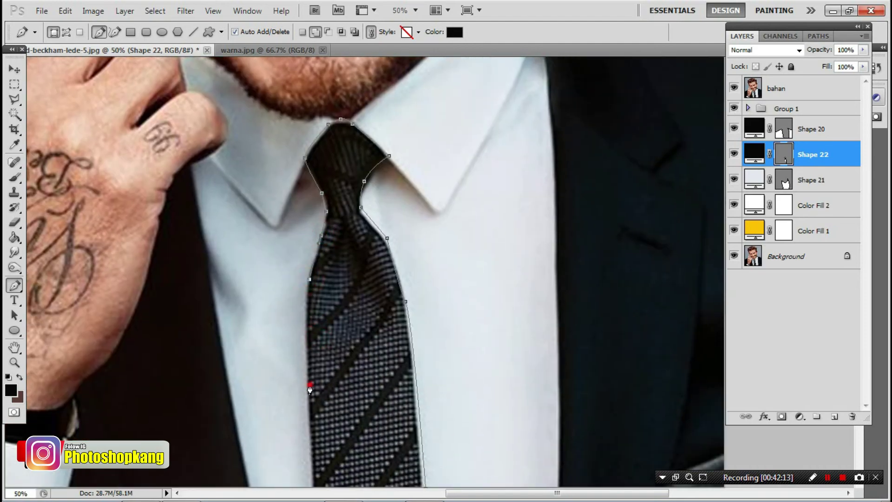
pyautogui.moveTo(310, 385); pyautogui.dragTo(314, 410)
pyautogui.scroll(-3, 315, 395)
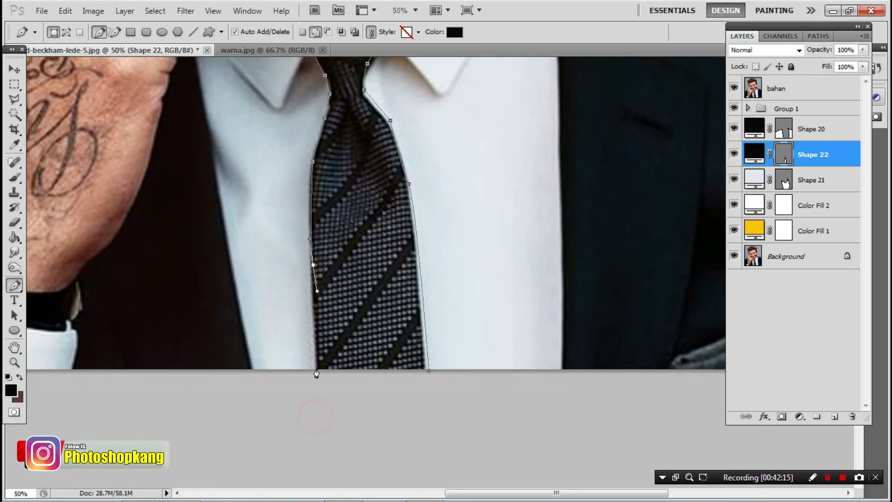
pyautogui.moveTo(315, 377); pyautogui.dragTo(374, 392)
pyautogui.click(426, 371)
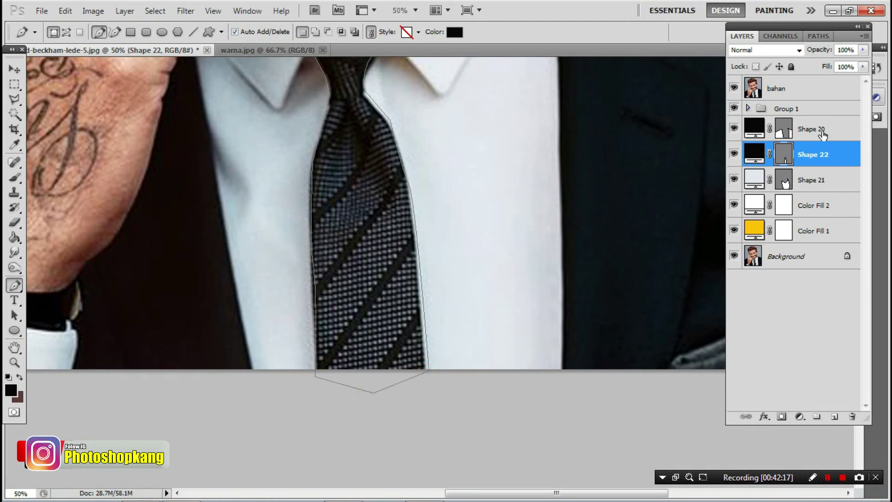
# Hide and re-show the 'bahan' reference photo, then select the Shape 21 shirt layer.
pyautogui.click(734, 88)
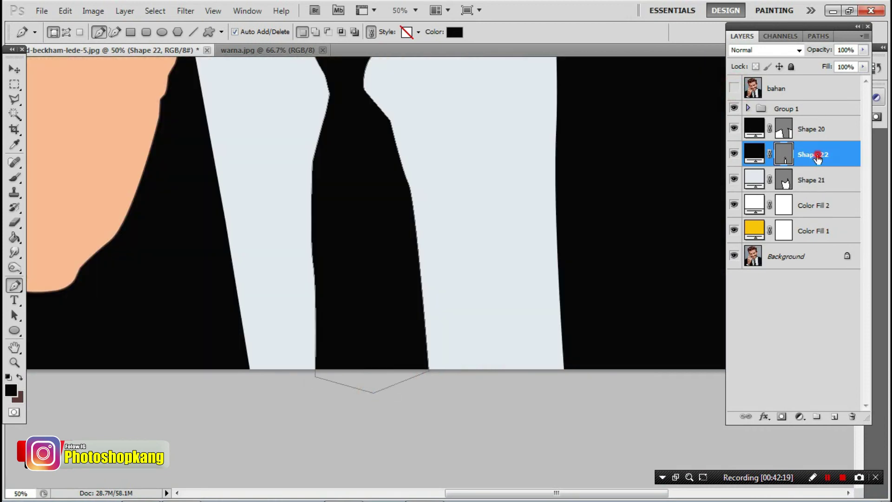
pyautogui.scroll(6, 405, 251)
pyautogui.scroll(1, 405, 251)
pyautogui.click(733, 88)
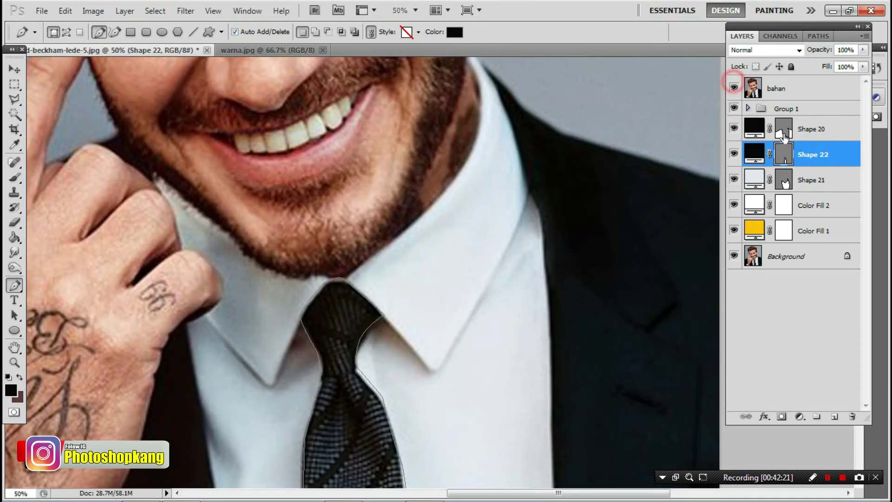
pyautogui.click(809, 184)
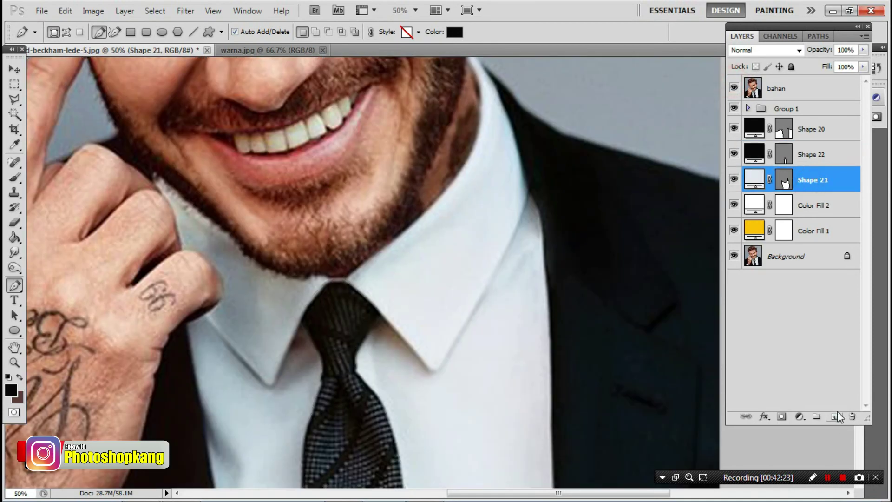
# Add a new layer clipped to the shirt and sample the light shirt colour.
pyautogui.click(835, 415)
pyautogui.rightClick(783, 184)
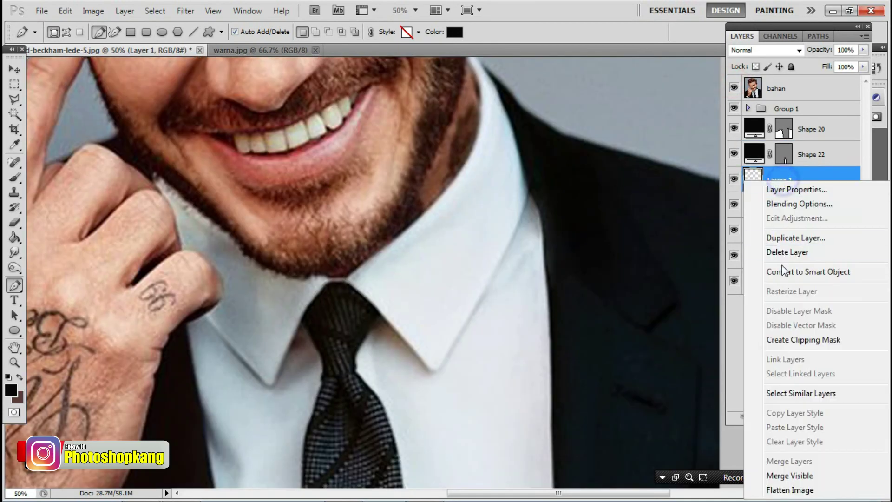
pyautogui.click(793, 339)
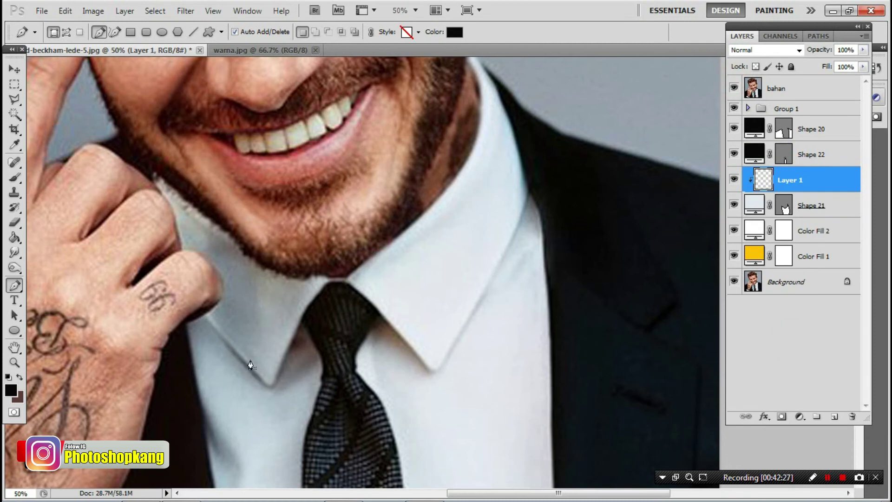
pyautogui.click(453, 30)
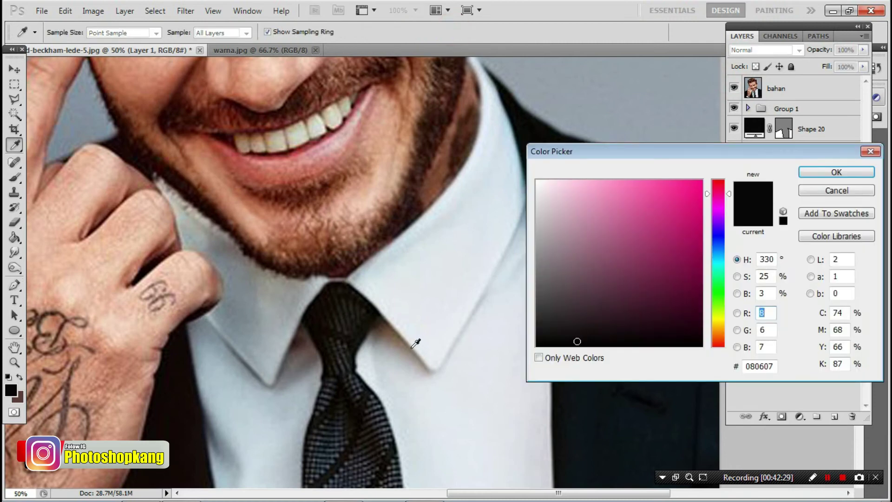
pyautogui.click(469, 319)
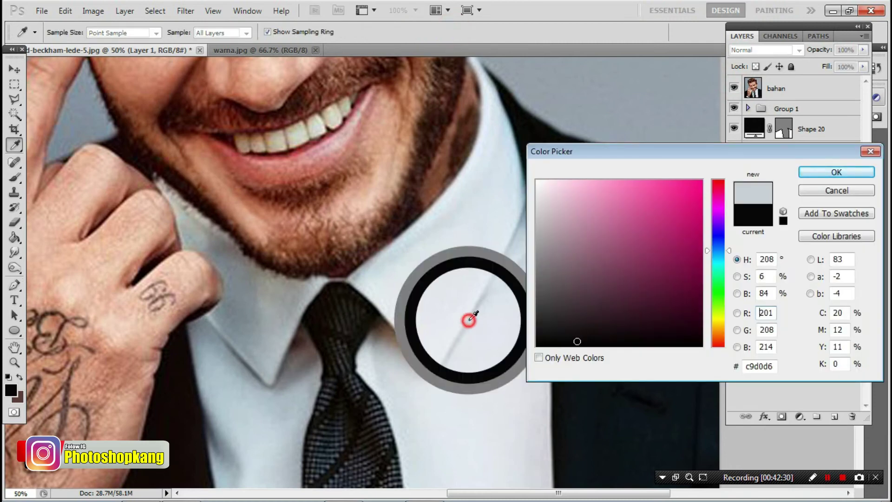
pyautogui.click(836, 172)
# Trace the collar's outer edge from the left tip, over the knot, up the right side.
pyautogui.click(193, 306)
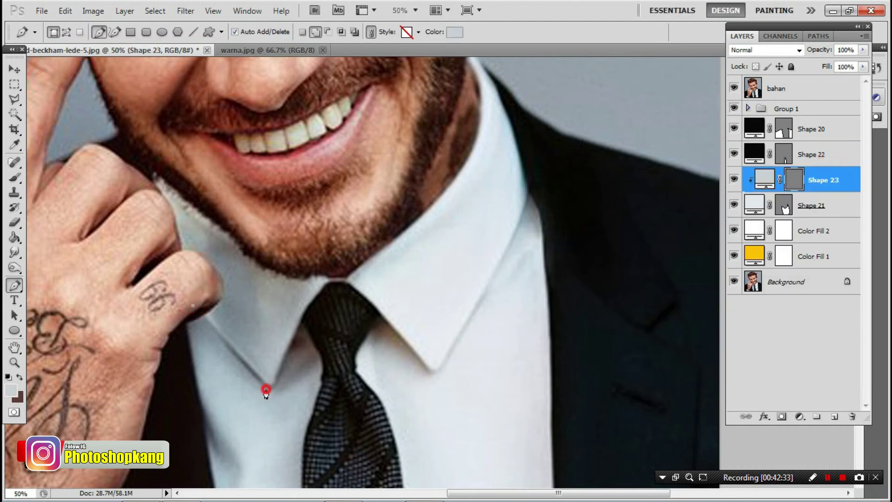
pyautogui.click(267, 389)
pyautogui.moveTo(298, 327); pyautogui.dragTo(302, 321)
pyautogui.click(325, 291)
pyautogui.click(351, 287)
pyautogui.moveTo(384, 316); pyautogui.dragTo(384, 328)
pyautogui.click(432, 374)
pyautogui.moveTo(449, 359); pyautogui.dragTo(454, 348)
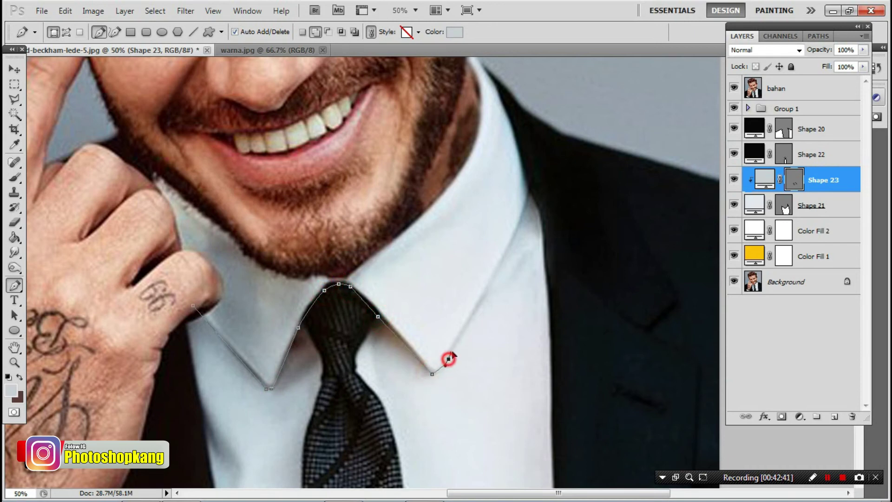
pyautogui.click(526, 209)
pyautogui.click(534, 189)
pyautogui.click(733, 88)
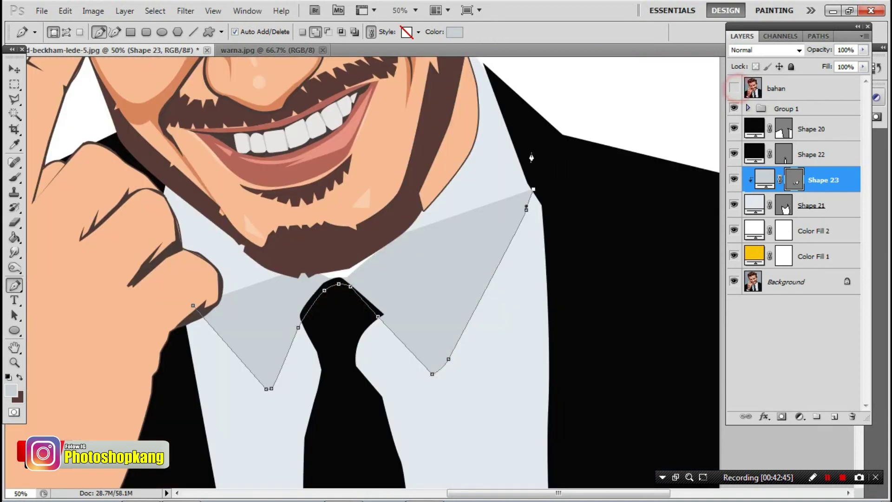
# Check against the photo, then bring the collar strip back down to the inner right tip.
pyautogui.click(538, 166)
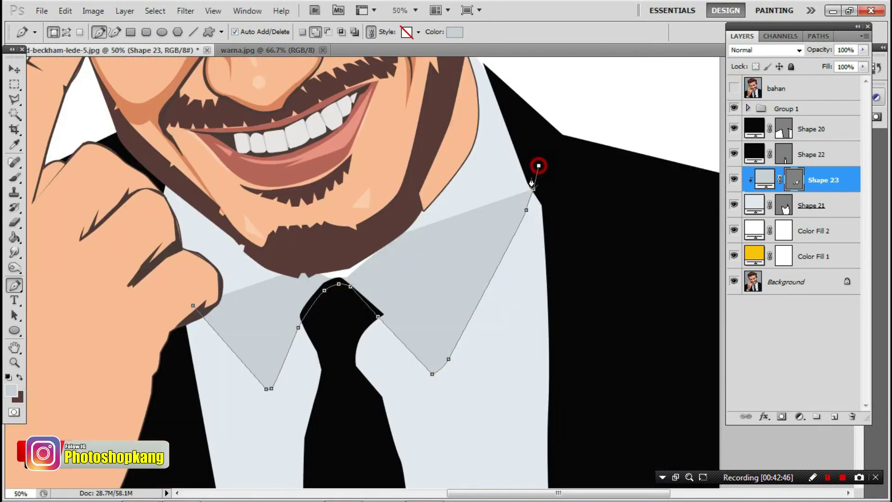
pyautogui.click(734, 89)
pyautogui.click(518, 147)
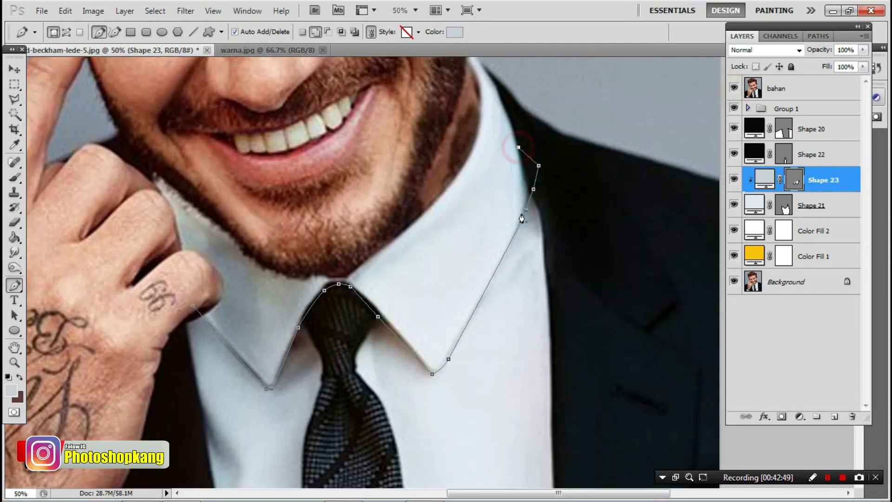
pyautogui.moveTo(521, 215); pyautogui.dragTo(518, 225)
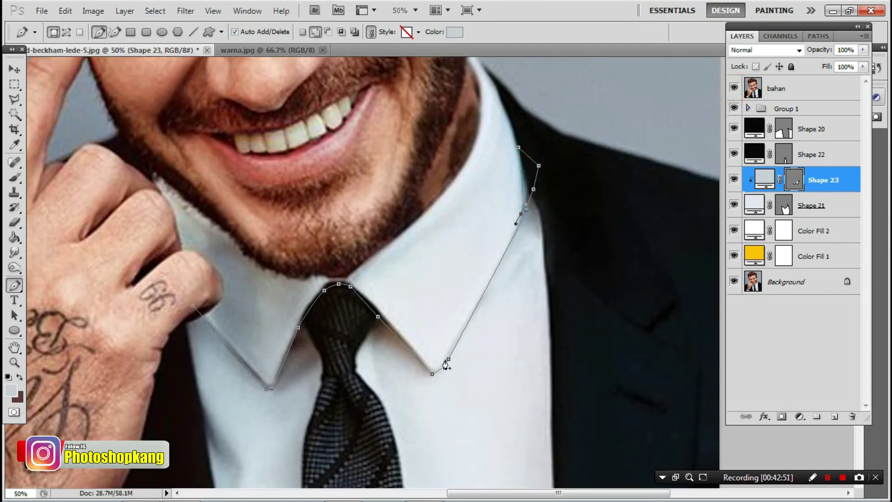
pyautogui.click(444, 360)
pyautogui.click(436, 368)
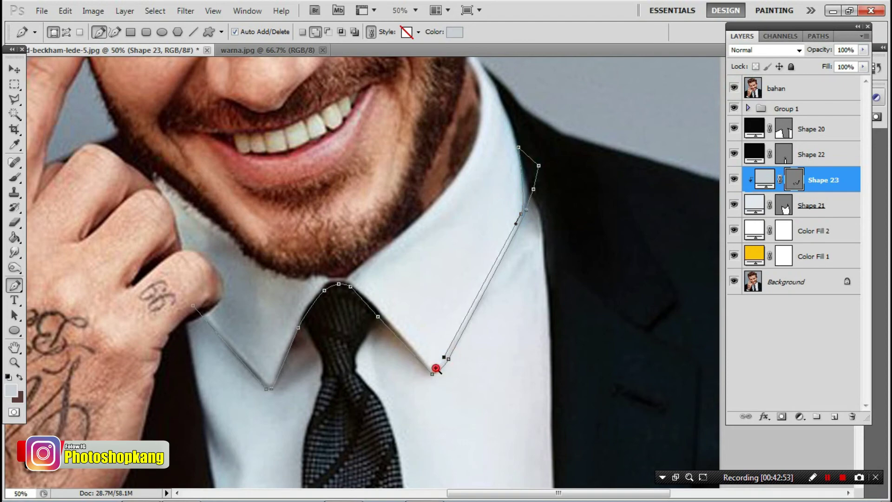
pyautogui.scroll(1, 436, 368)
pyautogui.click(434, 373)
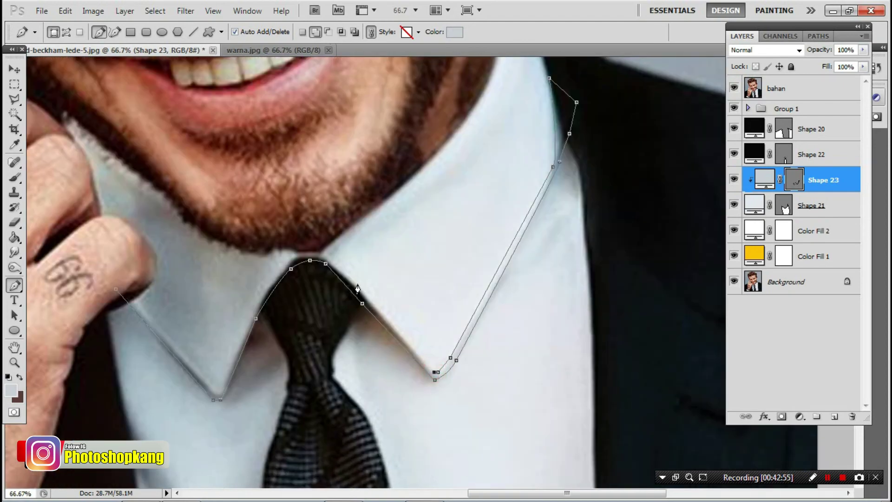
# Trace the collar's inner edge around the tie knot and close it at the left point.
pyautogui.click(357, 284)
pyautogui.click(332, 261)
pyautogui.click(294, 251)
pyautogui.moveTo(255, 310); pyautogui.dragTo(244, 333)
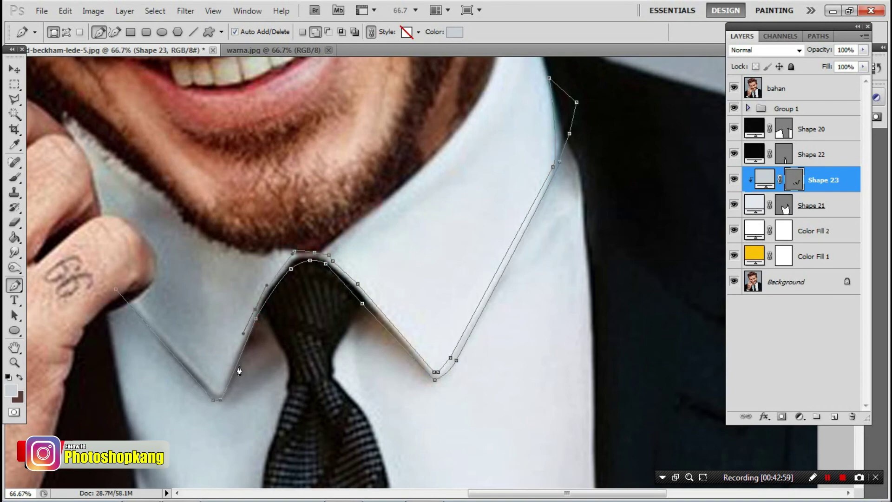
pyautogui.click(216, 400)
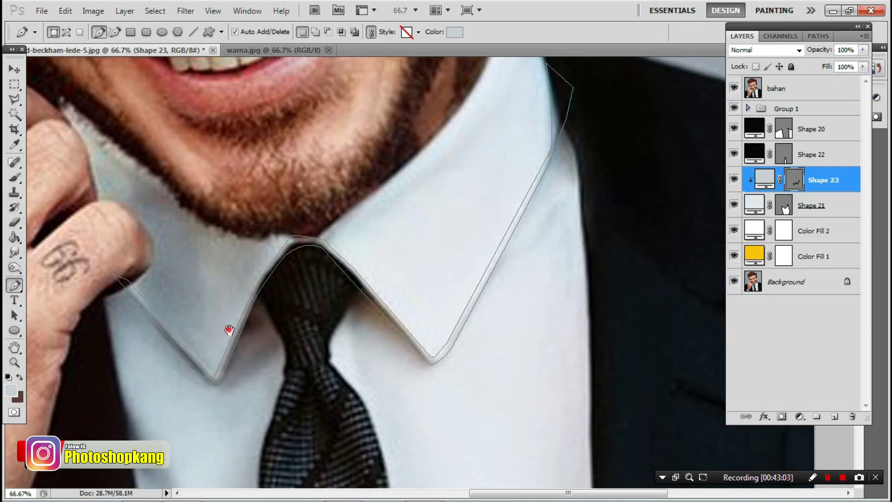
# Undo a stray shape, add a thin strip along the left shirt edge, and select the photo layer.
pyautogui.scroll(-5, 116, 288)
pyautogui.click(112, 252)
pyautogui.hotkey('ctrl', 'z')
pyautogui.click(316, 31)
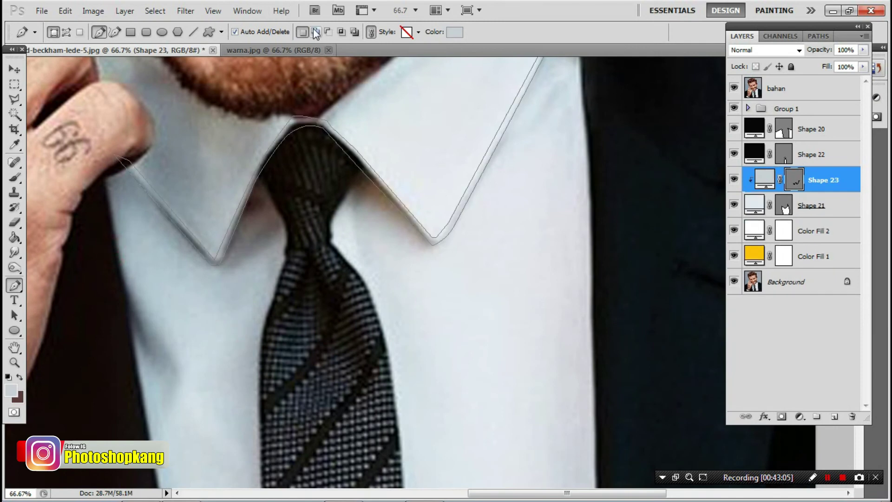
pyautogui.click(152, 359)
pyautogui.moveTo(115, 280); pyautogui.dragTo(107, 262)
pyautogui.click(106, 229)
pyautogui.press('Return')
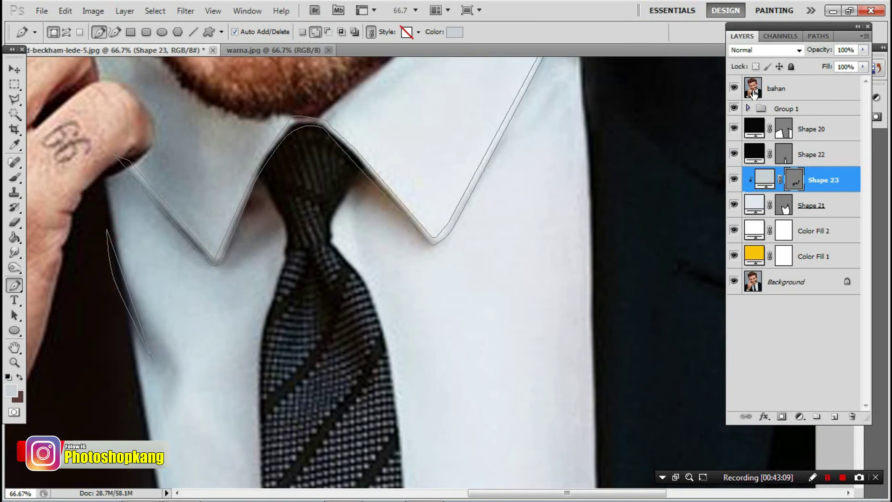
pyautogui.click(792, 86)
# Hide the photo, zoom out, and recolour Shape 23's collar outline to grey a6a7a9.
pyautogui.click(733, 89)
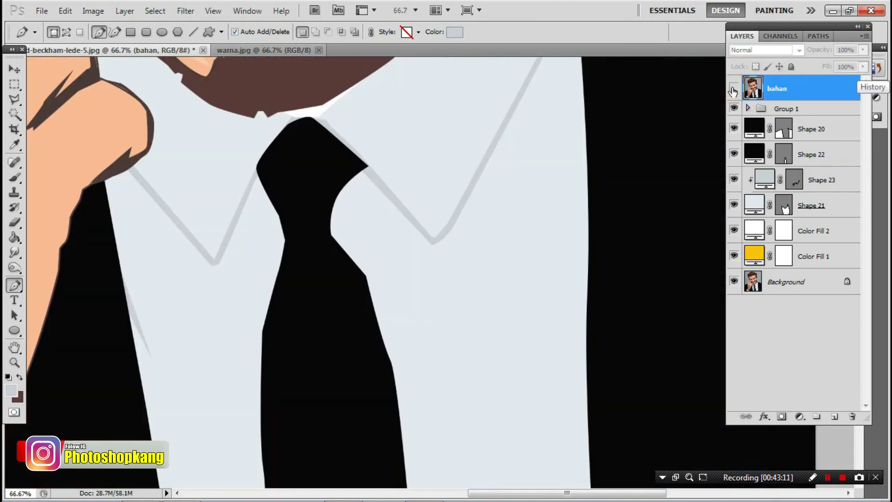
pyautogui.hotkey('ctrl', '-')
pyautogui.hotkey('ctrl', '-')
pyautogui.hotkey('ctrl', '-')
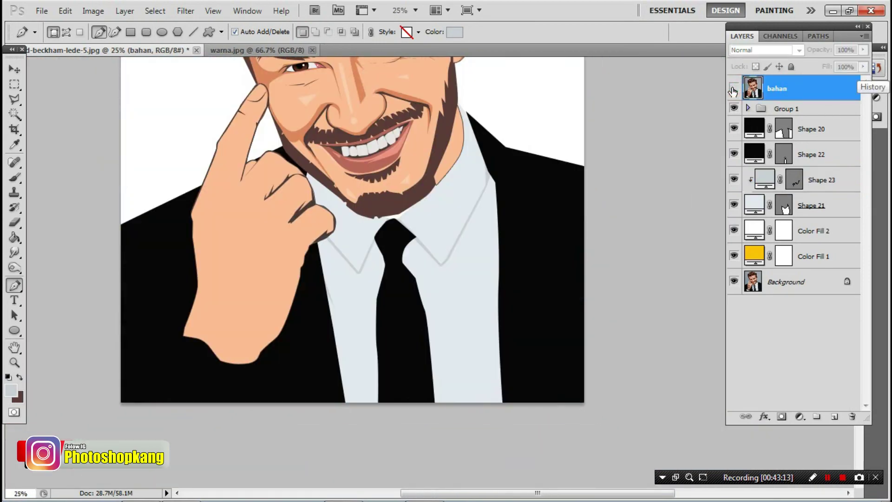
pyautogui.scroll(2, 464, 256)
pyautogui.scroll(1, 379, 258)
pyautogui.keyDown('ctrl'); pyautogui.click(353, 245); pyautogui.keyUp('ctrl')
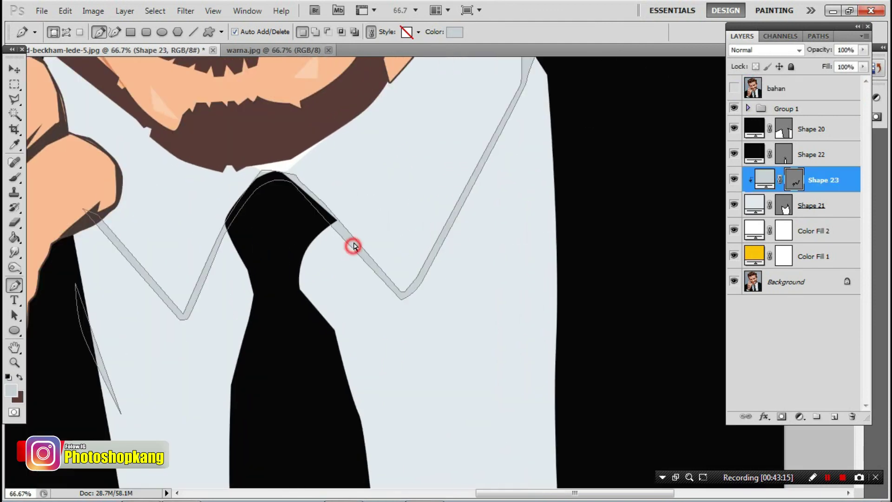
pyautogui.click(454, 32)
pyautogui.click(539, 236)
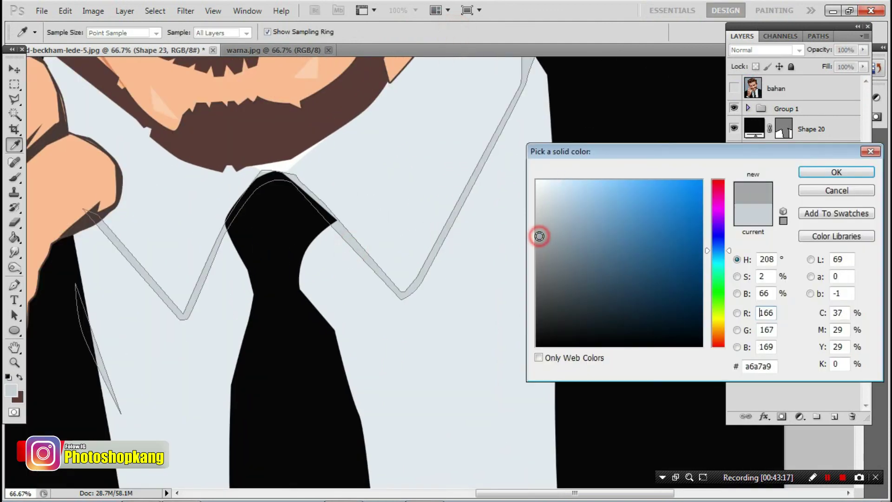
pyautogui.click(864, 172)
# Toggle the 'bahan' photo on and off to compare, then reselect Shape 23.
pyautogui.click(752, 88)
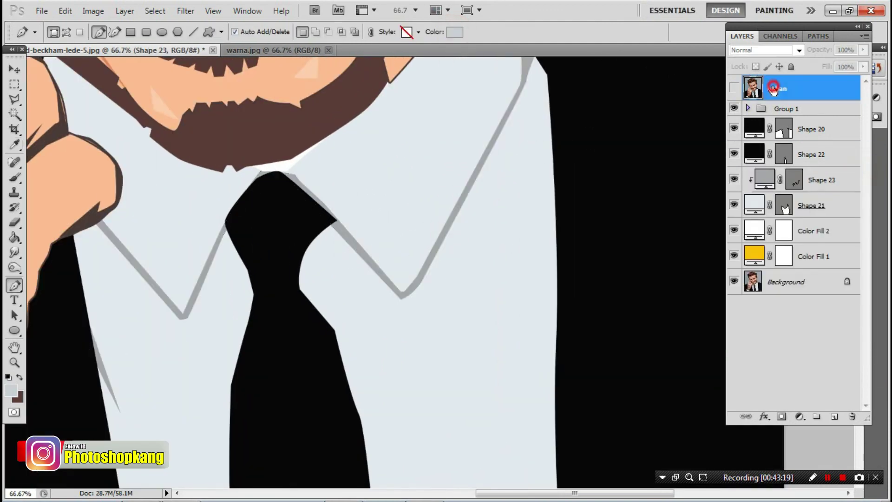
pyautogui.click(733, 88)
pyautogui.click(730, 89)
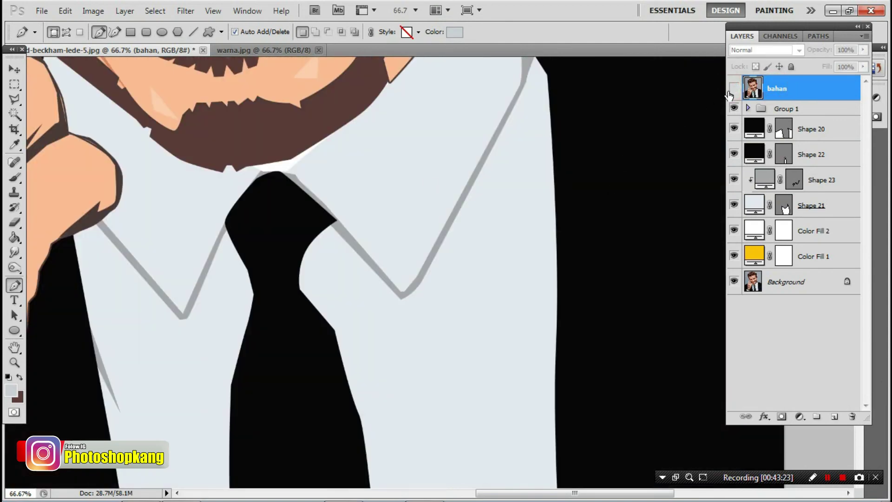
pyautogui.click(733, 91)
pyautogui.click(735, 92)
pyautogui.keyDown('ctrl'); pyautogui.click(370, 256); pyautogui.keyUp('ctrl')
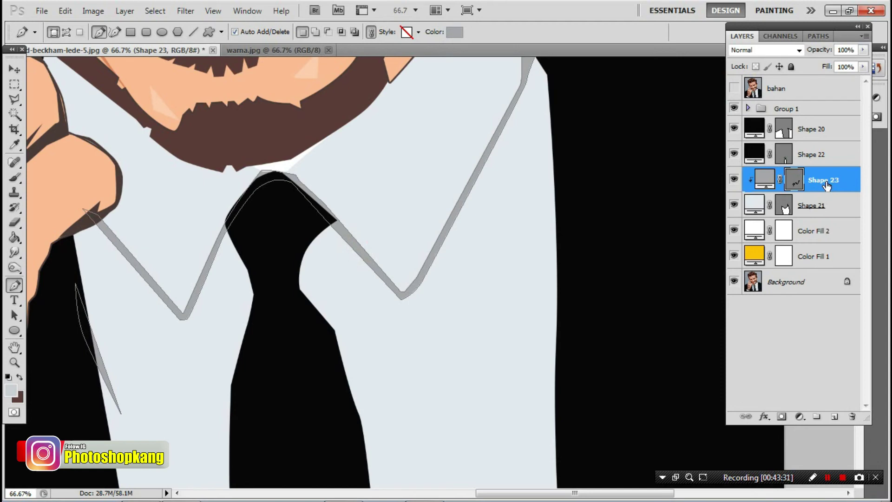
# On Shape 22, subtract a closed curved path to cut away the knot's overlapping upper-right corner.
pyautogui.click(819, 131)
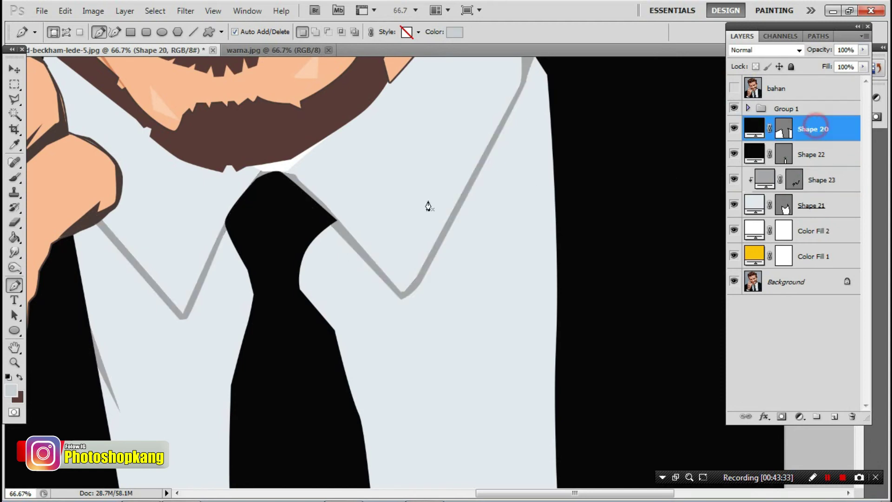
pyautogui.keyDown('ctrl'); pyautogui.click(298, 218); pyautogui.keyUp('ctrl')
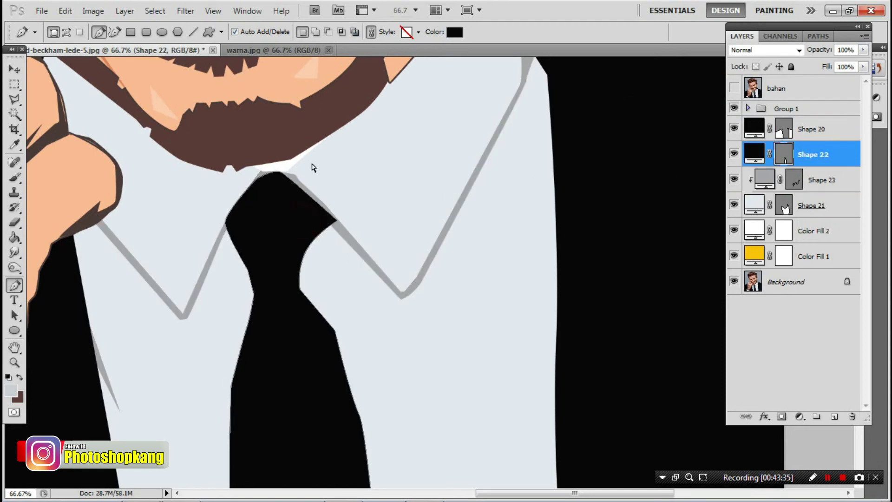
pyautogui.keyDown('ctrl'); pyautogui.keyDown('space'); pyautogui.click(302, 219); pyautogui.keyUp('space'); pyautogui.keyUp('ctrl')
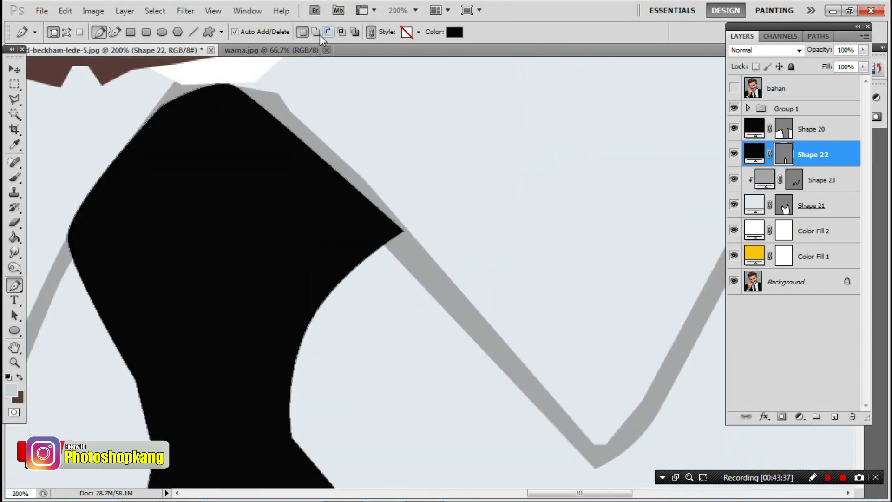
pyautogui.click(227, 85)
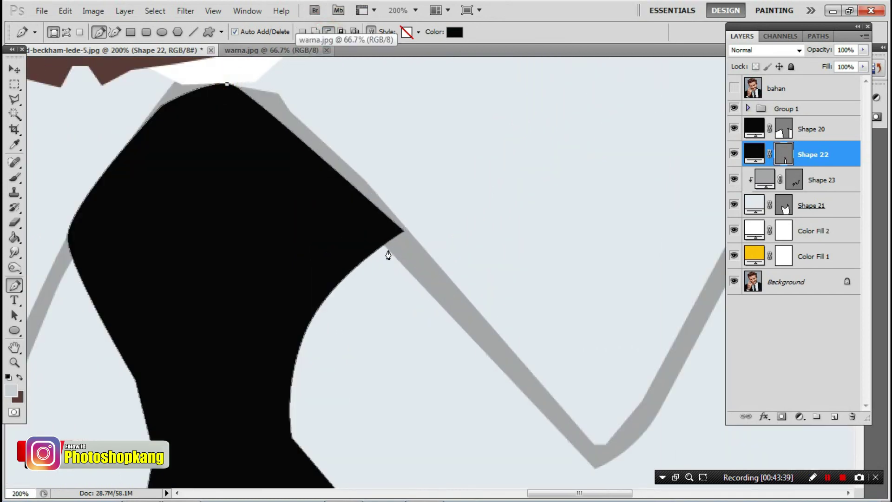
pyautogui.moveTo(388, 248)
pyautogui.mouseDown()
pyautogui.moveTo(399, 262)
pyautogui.moveTo(416, 255)
pyautogui.mouseUp()
pyautogui.click(434, 216)
pyautogui.moveTo(399, 135); pyautogui.dragTo(381, 127)
pyautogui.moveTo(330, 113); pyautogui.dragTo(320, 110)
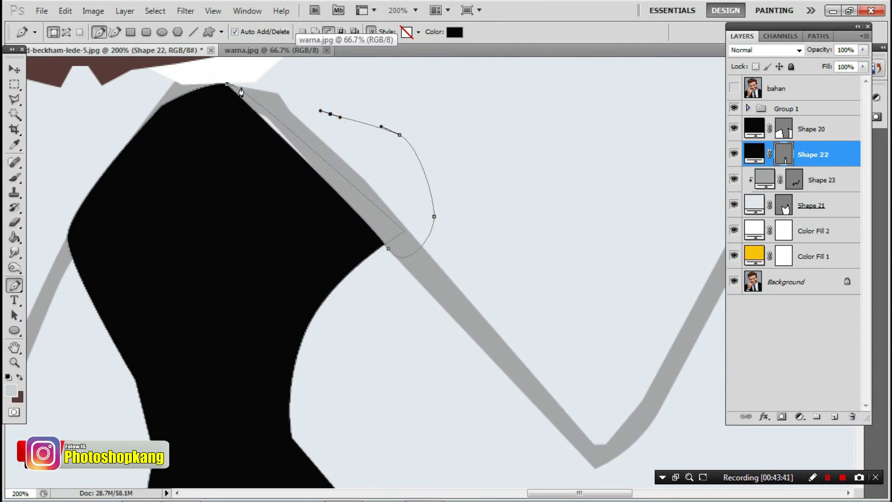
pyautogui.click(226, 86)
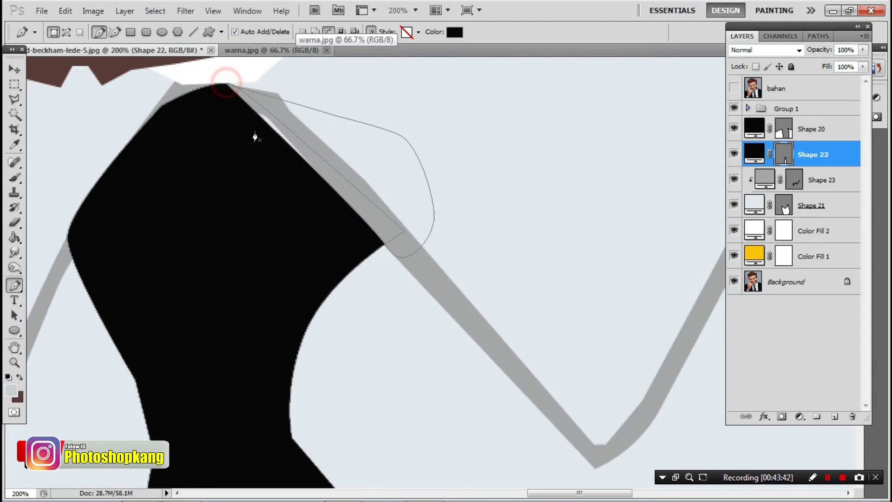
# Check an anchor on the Shape 23 collar outline, reselect Shape 22 and zoom out.
pyautogui.click(791, 185)
pyautogui.click(265, 122)
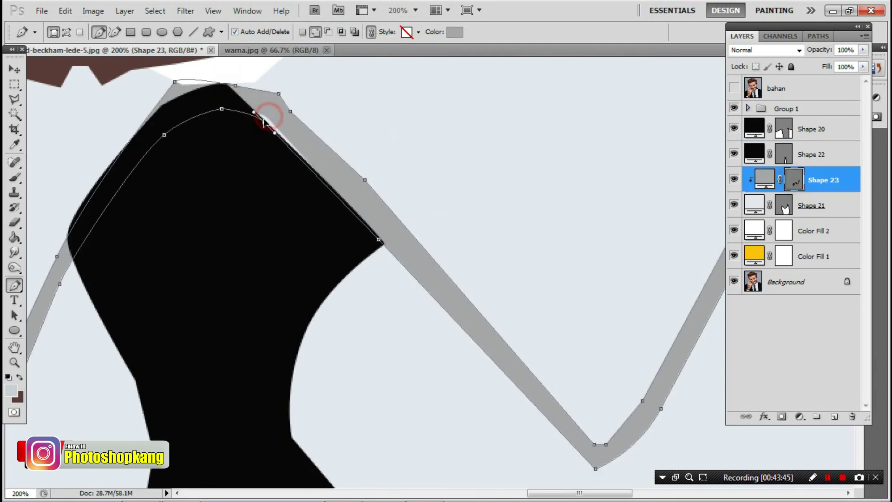
pyautogui.click(813, 158)
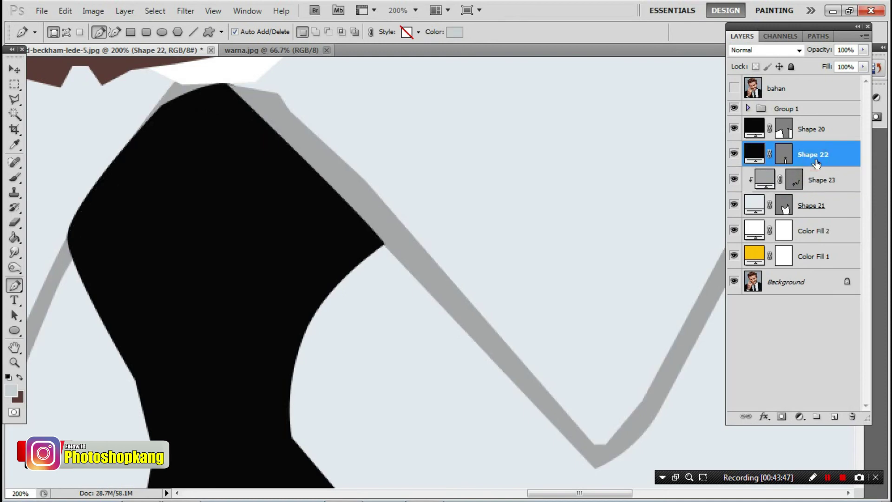
pyautogui.hotkey('ctrl', '-')
pyautogui.hotkey('ctrl', '-')
pyautogui.hotkey('ctrl', '-')
pyautogui.hotkey('ctrl', '-')
pyautogui.hotkey('ctrl', '-')
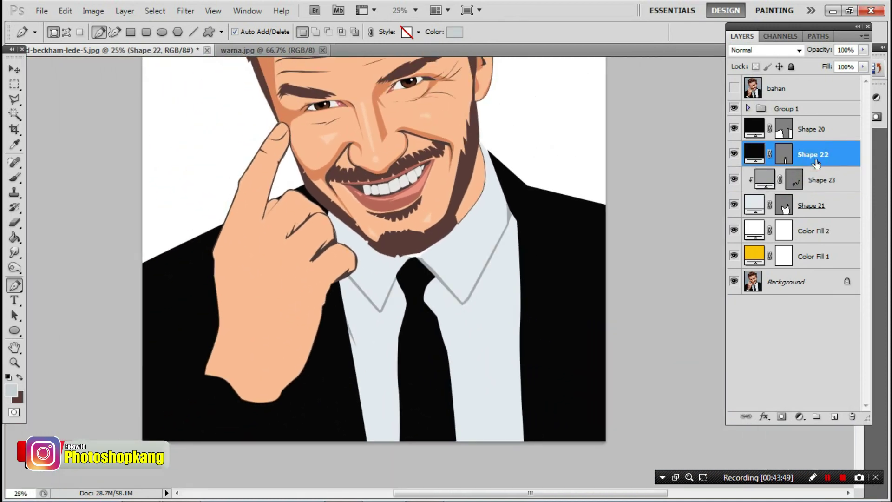
# Show the reference photo layer and select the Shape 21 shirt layer.
pyautogui.click(734, 88)
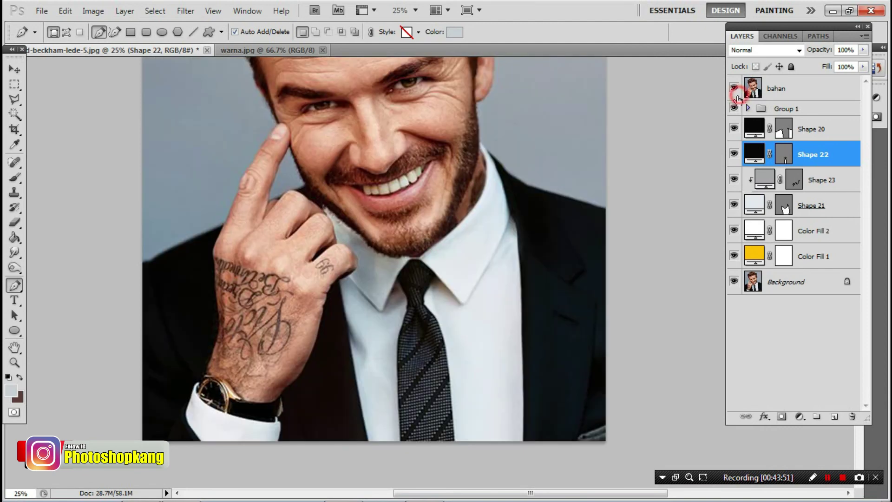
pyautogui.click(814, 186)
pyautogui.click(818, 205)
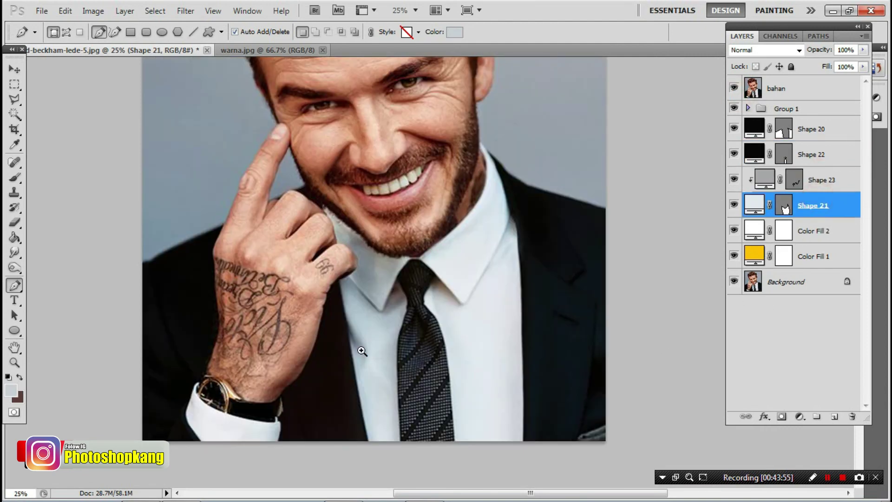
pyautogui.scroll(1, 354, 338)
# Begin the Shape 24 path with anchors up the tie edge and around the collar tip.
pyautogui.click(420, 453)
pyautogui.click(399, 360)
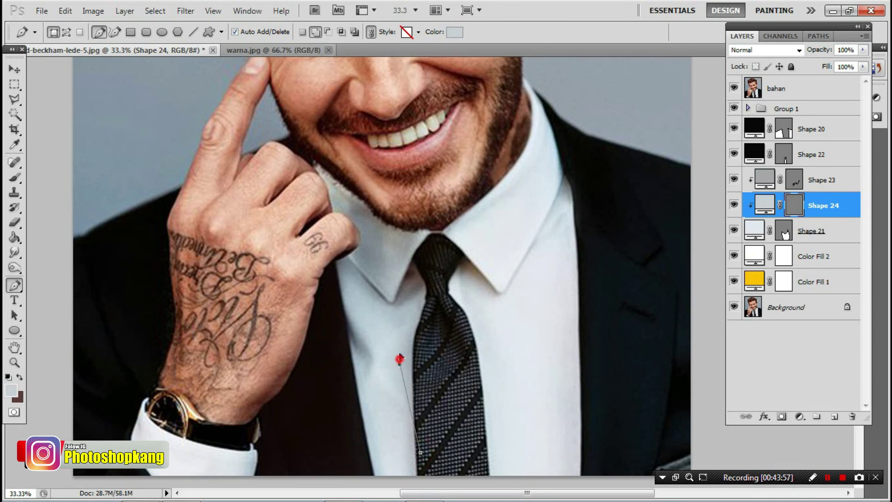
pyautogui.click(425, 310)
pyautogui.click(424, 283)
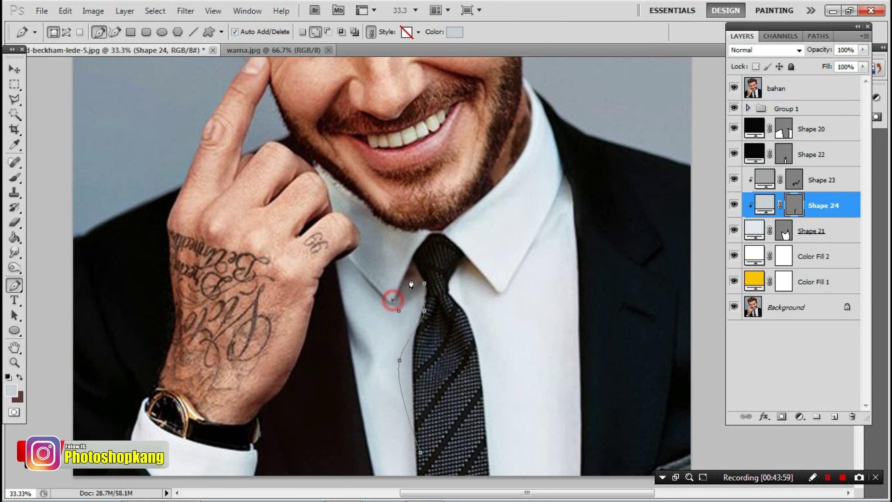
pyautogui.click(423, 263)
pyautogui.click(398, 282)
pyautogui.click(389, 305)
pyautogui.click(338, 300)
pyautogui.moveTo(313, 224); pyautogui.dragTo(333, 233)
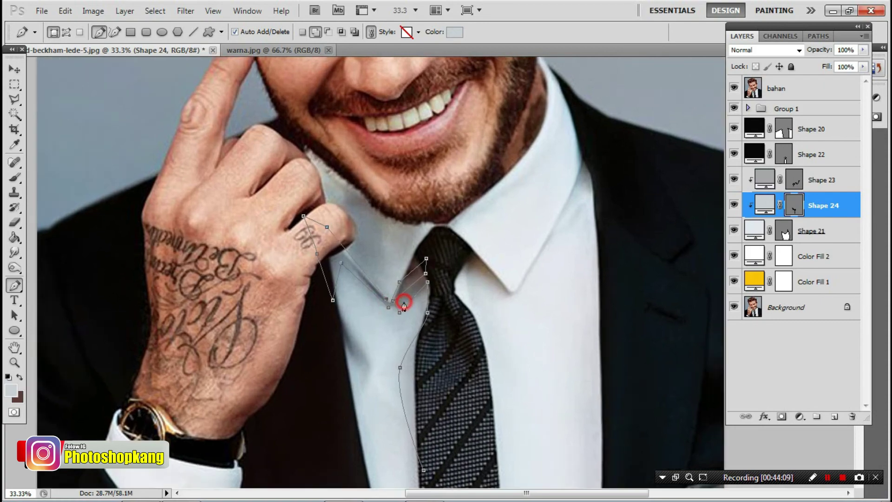
pyautogui.scroll(2, 395, 313)
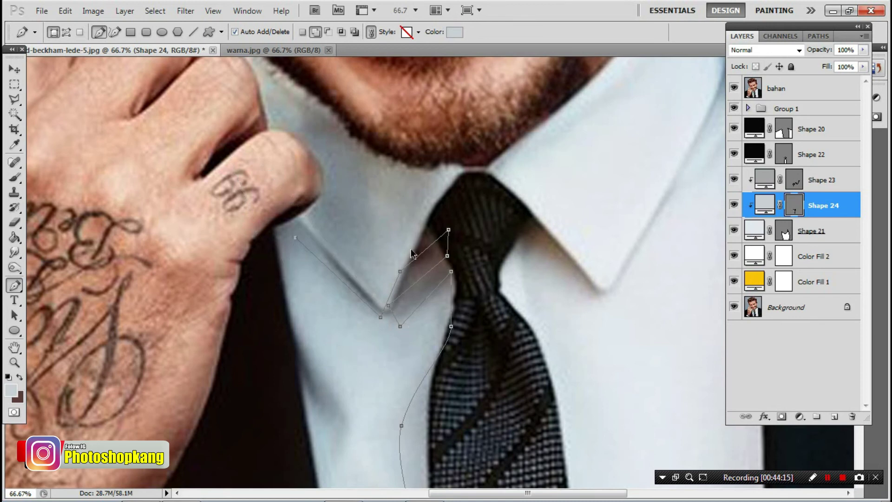
# Trace the collar fold left of the knot and extend the path toward the tie knot.
pyautogui.click(304, 243)
pyautogui.click(281, 298)
pyautogui.click(271, 228)
pyautogui.moveTo(272, 214); pyautogui.dragTo(281, 213)
pyautogui.click(302, 227)
pyautogui.click(378, 305)
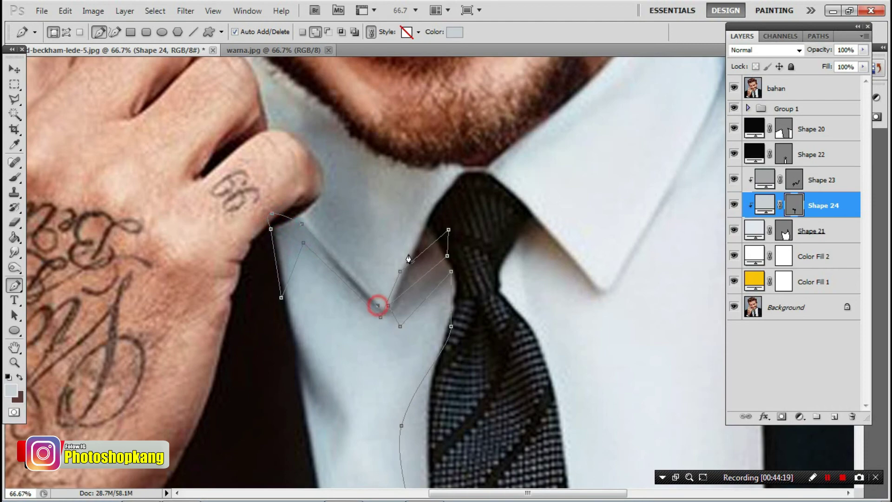
pyautogui.click(411, 243)
pyautogui.click(432, 209)
# Continue the path down the tie edge and along the right collar's outer edge.
pyautogui.scroll(-5, 432, 209)
pyautogui.click(432, 235)
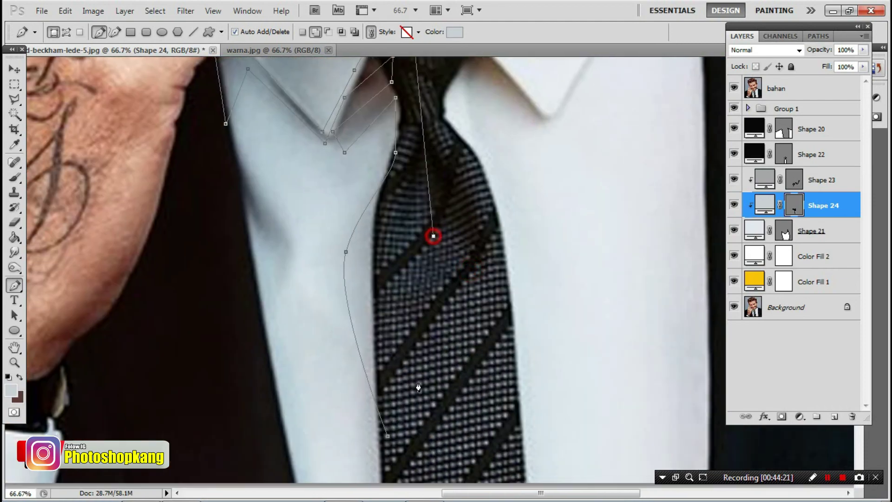
pyautogui.moveTo(389, 434); pyautogui.dragTo(422, 407)
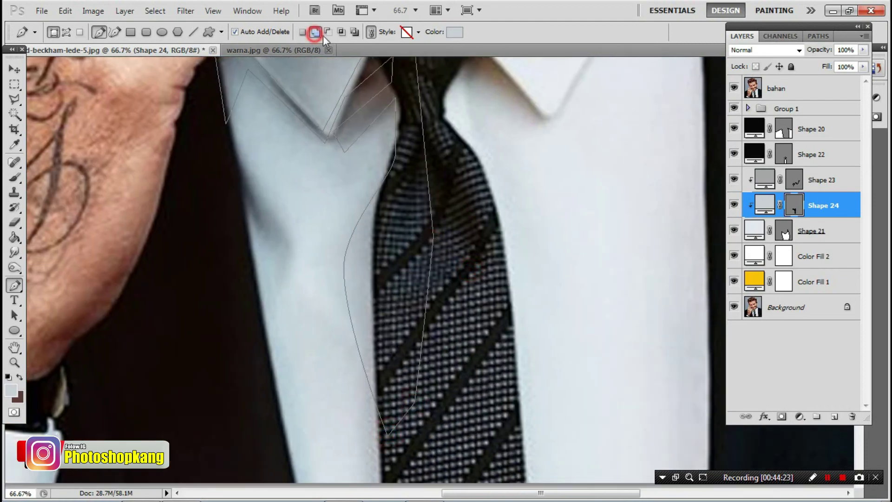
pyautogui.moveTo(469, 64)
pyautogui.mouseDown()
pyautogui.moveTo(392, 259)
pyautogui.moveTo(396, 303)
pyautogui.mouseUp()
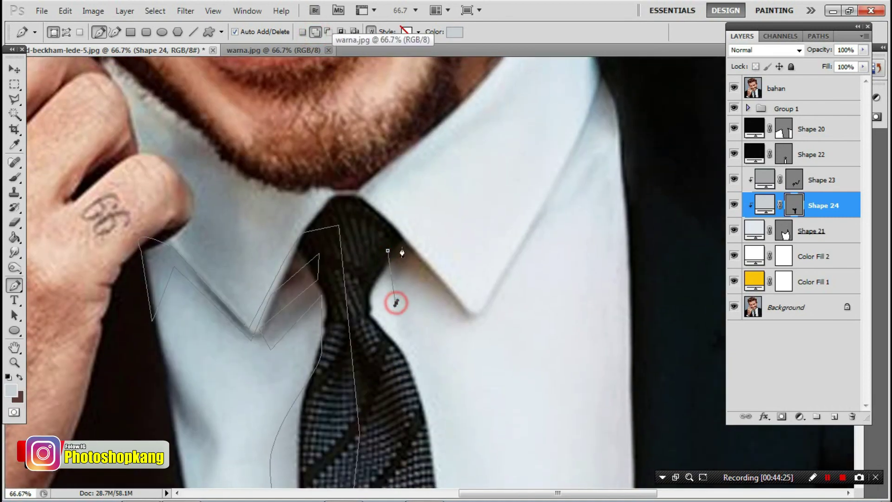
pyautogui.click(403, 251)
pyautogui.moveTo(466, 322); pyautogui.dragTo(482, 315)
pyautogui.moveTo(503, 249); pyautogui.dragTo(414, 330)
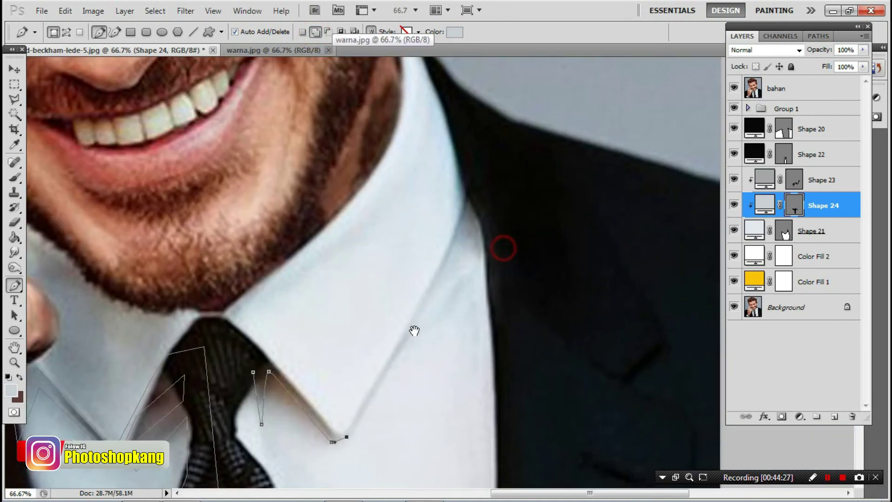
pyautogui.moveTo(444, 277); pyautogui.dragTo(455, 255)
pyautogui.click(450, 259)
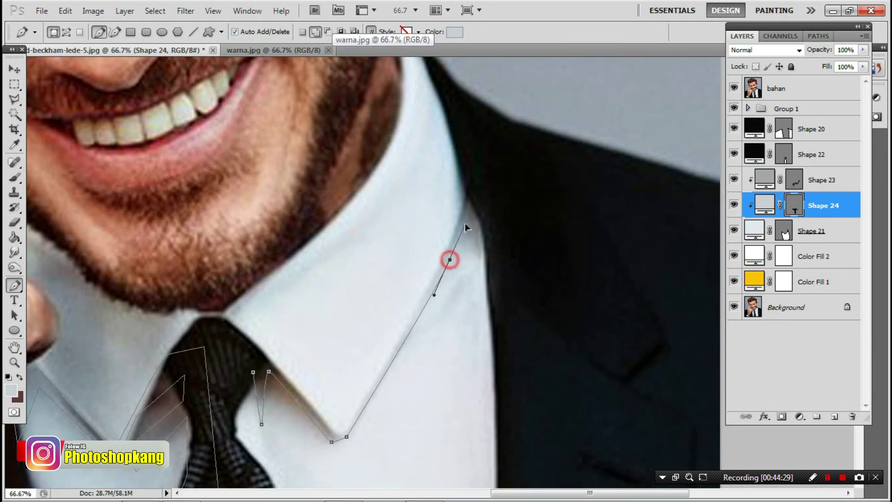
pyautogui.click(467, 206)
pyautogui.click(471, 258)
pyautogui.moveTo(453, 316); pyautogui.dragTo(467, 297)
# Close the right collar shadow shape back along the collar's lower edge.
pyautogui.click(496, 193)
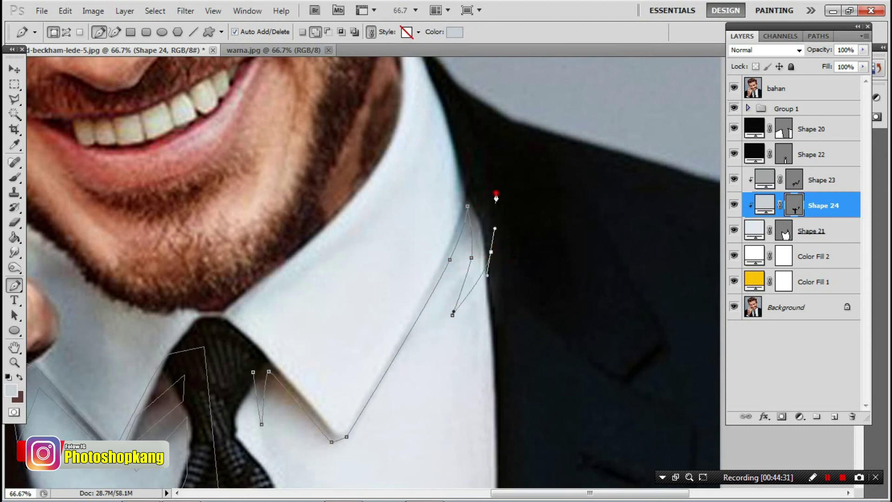
pyautogui.click(439, 85)
pyautogui.moveTo(456, 216); pyautogui.dragTo(456, 237)
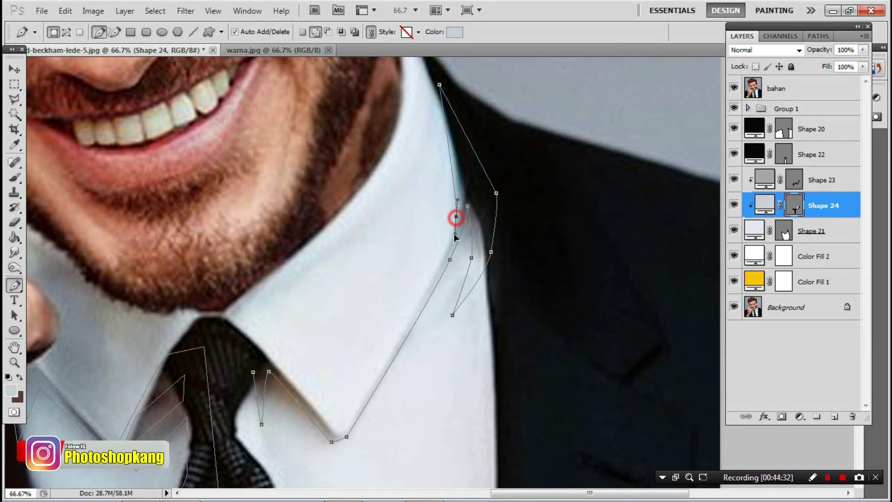
pyautogui.click(399, 334)
pyautogui.click(341, 433)
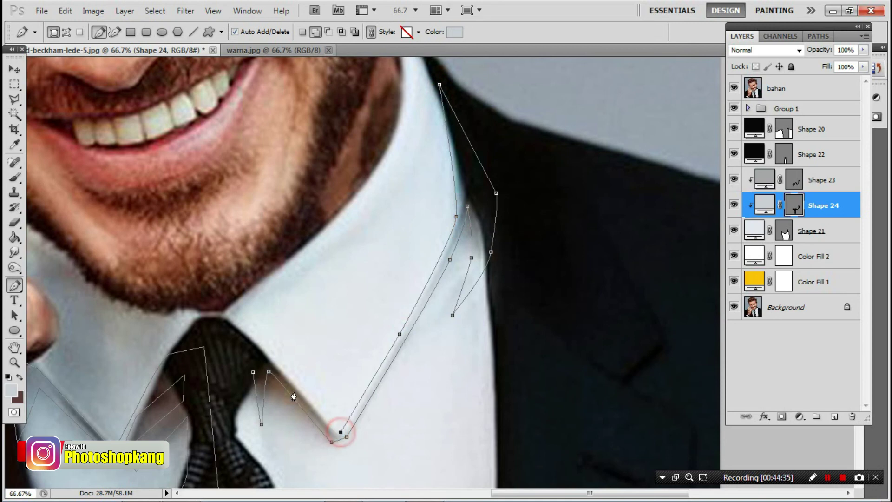
pyautogui.click(284, 374)
pyautogui.click(257, 338)
pyautogui.click(253, 376)
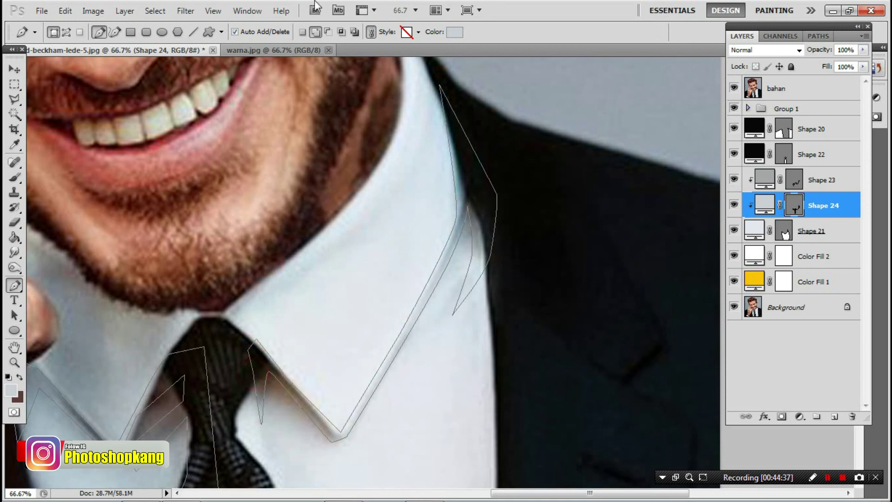
# Draw a closed shadow shape along the jaw-collar edge under the jaw.
pyautogui.click(226, 330)
pyautogui.click(249, 303)
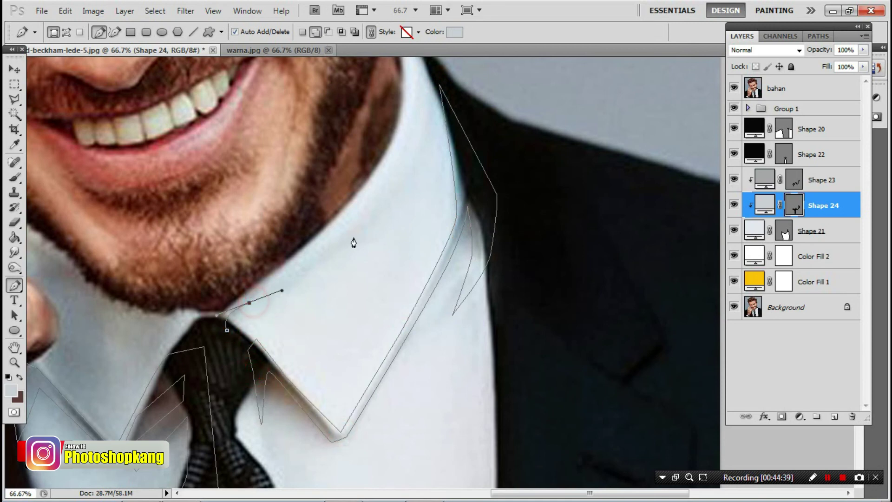
pyautogui.moveTo(359, 228); pyautogui.dragTo(371, 211)
pyautogui.click(411, 145)
pyautogui.click(308, 259)
pyautogui.click(226, 302)
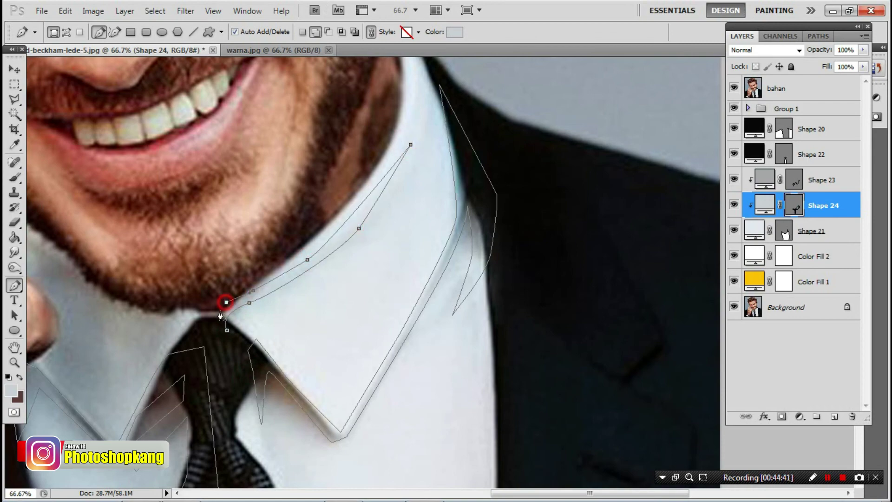
pyautogui.click(220, 321)
pyautogui.click(226, 337)
# Outline and close one more collar shadow shape, then hide the reference photo layer.
pyautogui.moveTo(156, 336); pyautogui.dragTo(363, 343)
pyautogui.click(159, 204)
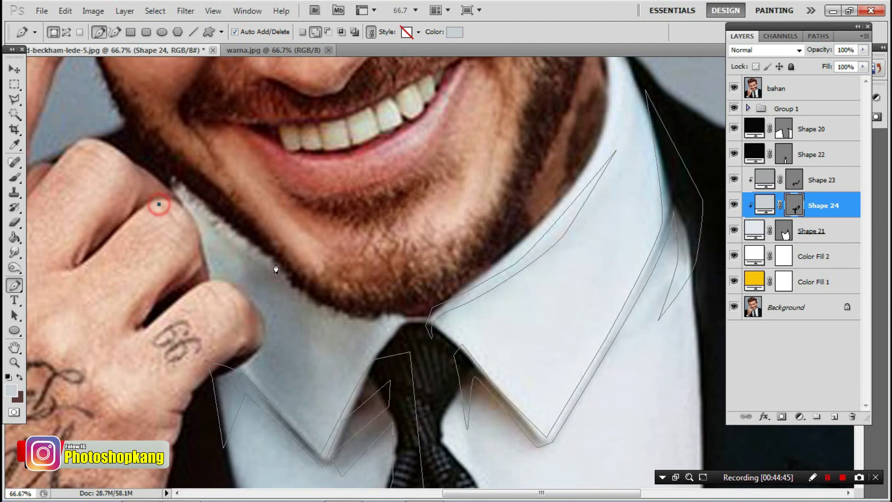
pyautogui.click(282, 267)
pyautogui.click(337, 309)
pyautogui.click(301, 325)
pyautogui.click(306, 387)
pyautogui.moveTo(242, 294); pyautogui.dragTo(234, 283)
pyautogui.moveTo(179, 230); pyautogui.dragTo(173, 220)
pyautogui.click(158, 204)
pyautogui.click(735, 89)
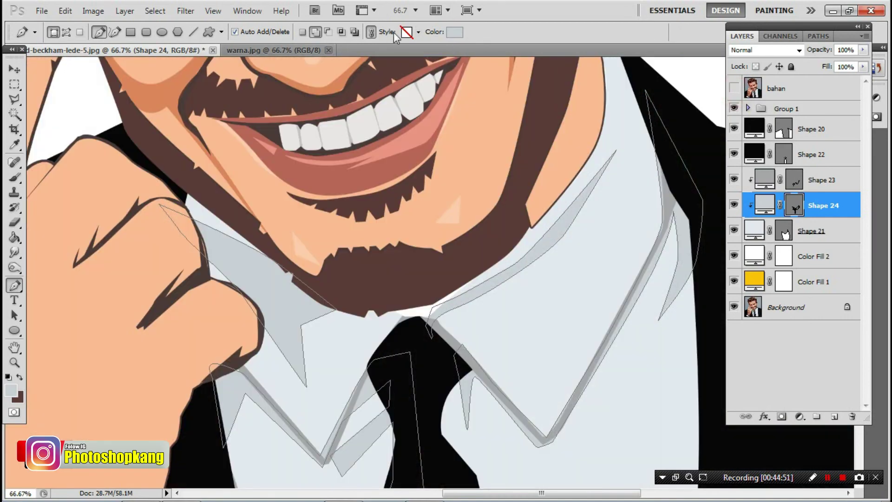
# Colour the collar shadow light grey d5dae0, based on the sampled shirt colour.
pyautogui.click(454, 32)
pyautogui.click(488, 338)
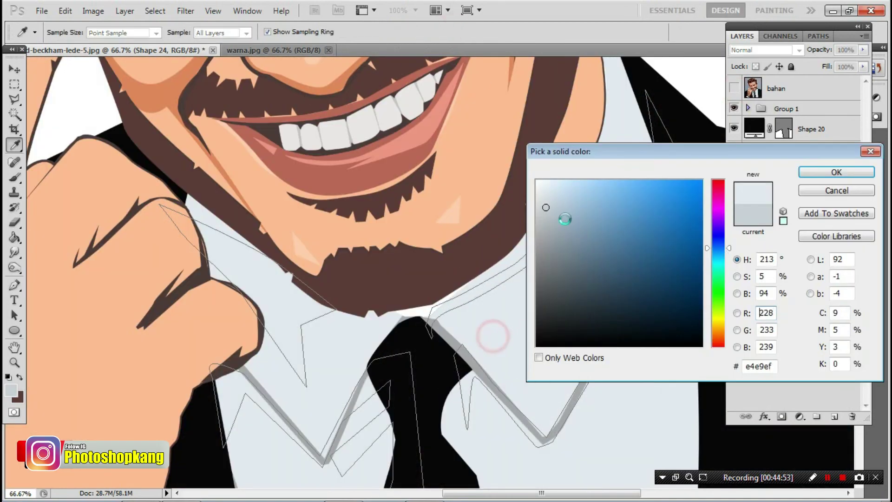
pyautogui.click(544, 205)
pyautogui.click(837, 172)
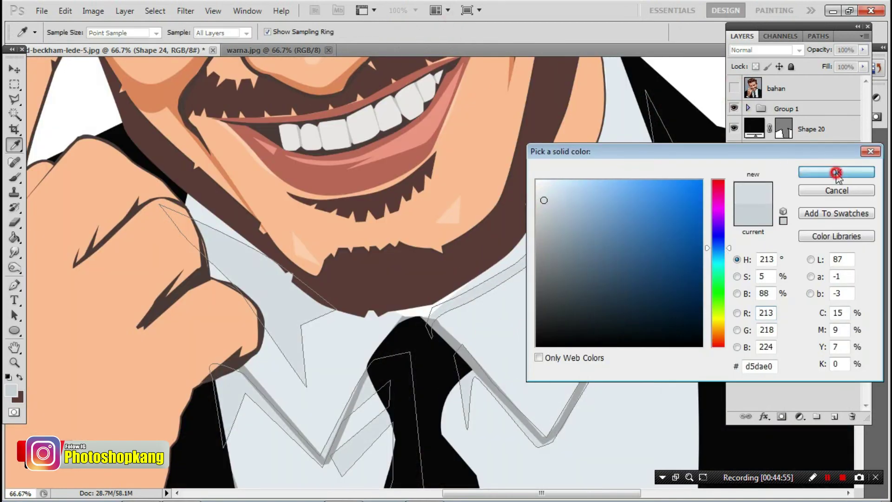
# Recolour the Shape 22 tie to dark red 960303.
pyautogui.click(803, 96)
pyautogui.scroll(-5, 462, 363)
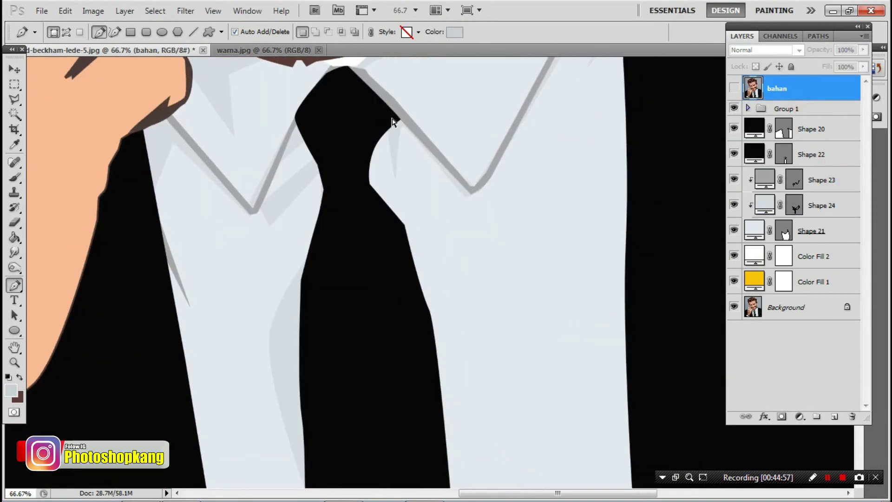
pyautogui.hotkey('ctrl', '-')
pyautogui.hotkey('ctrl', '-')
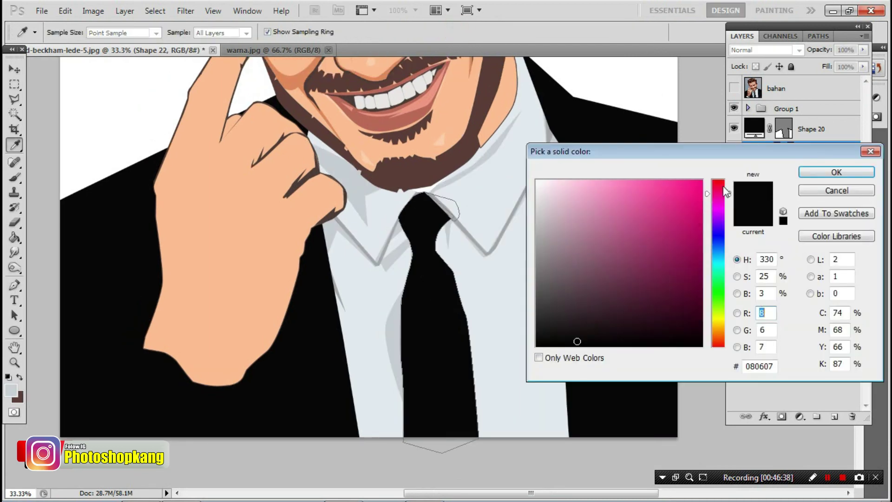
pyautogui.moveTo(725, 190); pyautogui.dragTo(724, 180)
pyautogui.click(702, 180)
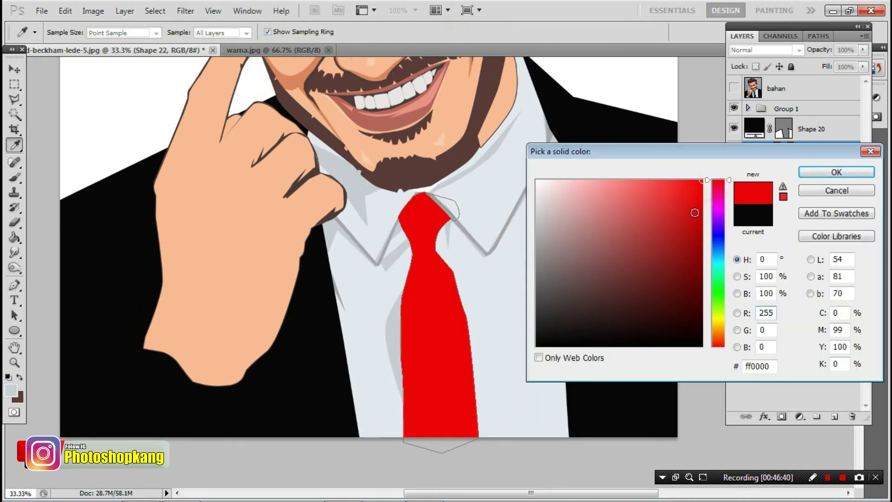
pyautogui.moveTo(695, 213); pyautogui.dragTo(700, 248)
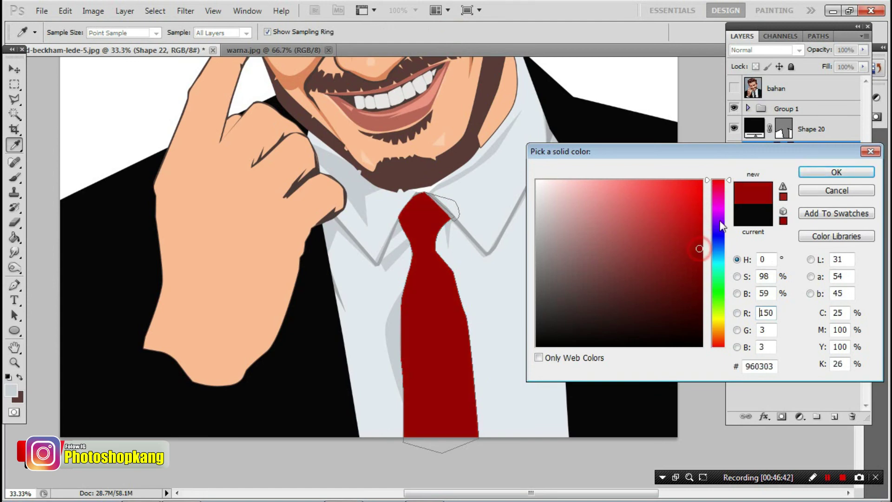
pyautogui.click(834, 173)
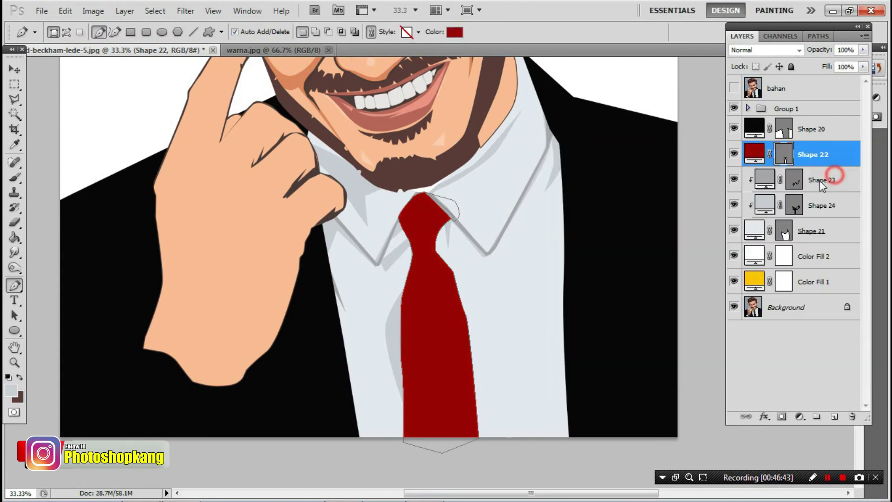
pyautogui.click(833, 417)
# Draw a band shape across the tie knot and fill it with a deeper red.
pyautogui.scroll(1, 454, 242)
pyautogui.scroll(1, 454, 243)
pyautogui.click(425, 256)
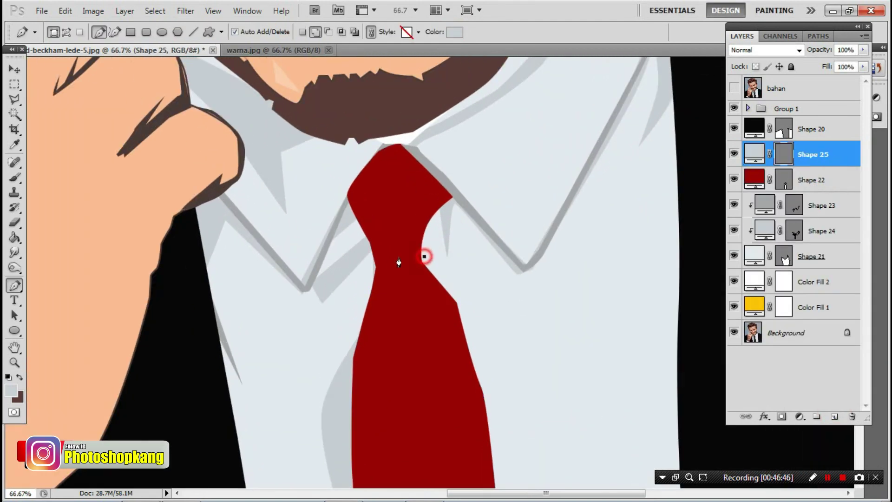
pyautogui.moveTo(375, 263); pyautogui.dragTo(364, 270)
pyautogui.click(352, 246)
pyautogui.moveTo(424, 256); pyautogui.dragTo(429, 270)
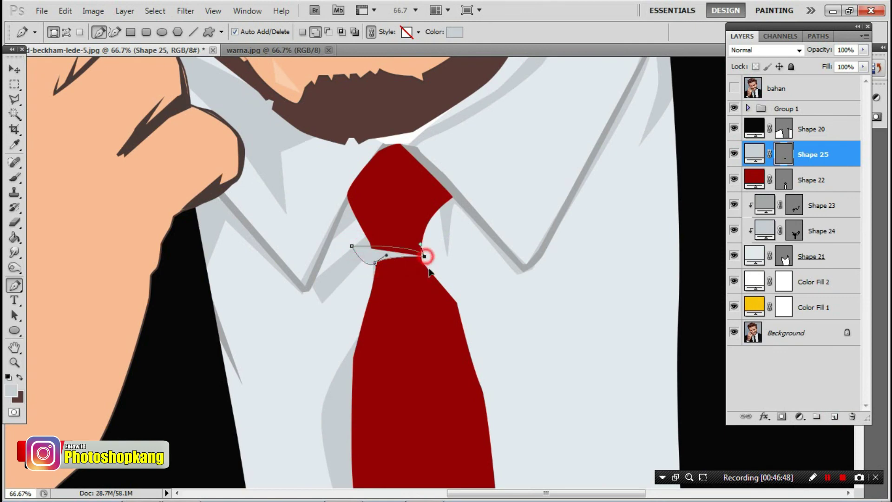
pyautogui.press('Return')
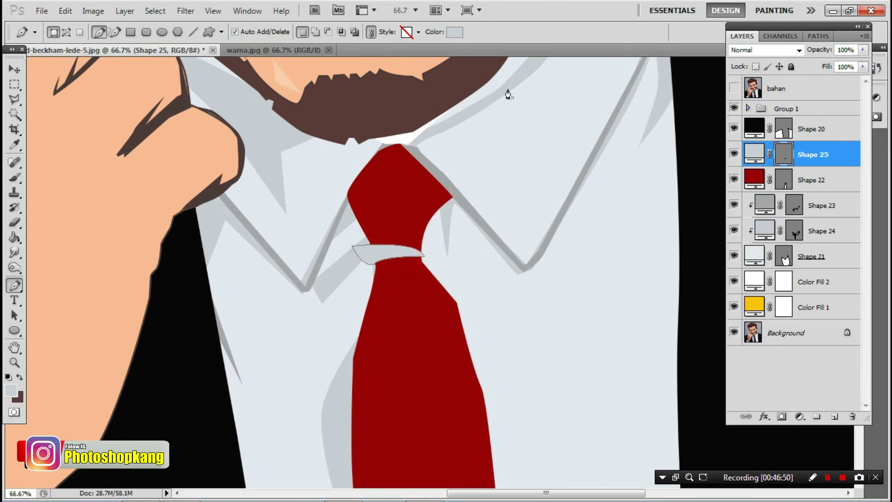
pyautogui.click(450, 32)
pyautogui.click(402, 180)
pyautogui.moveTo(698, 250); pyautogui.dragTo(697, 292)
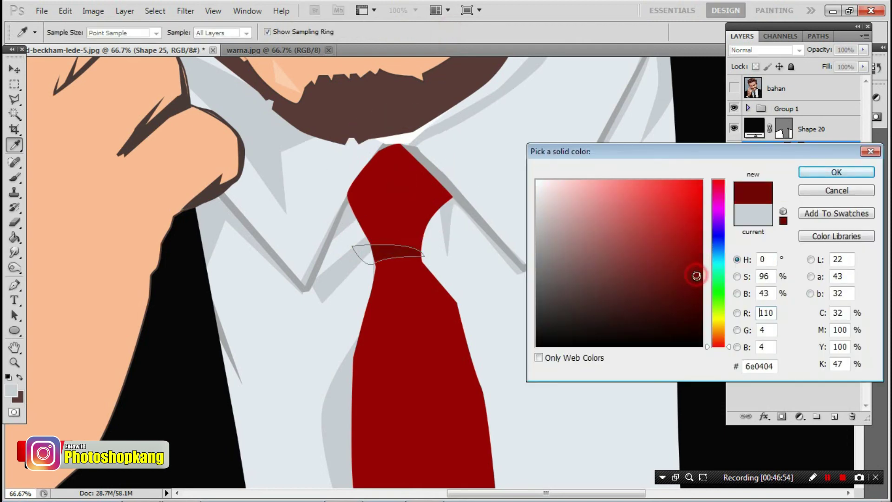
pyautogui.click(818, 174)
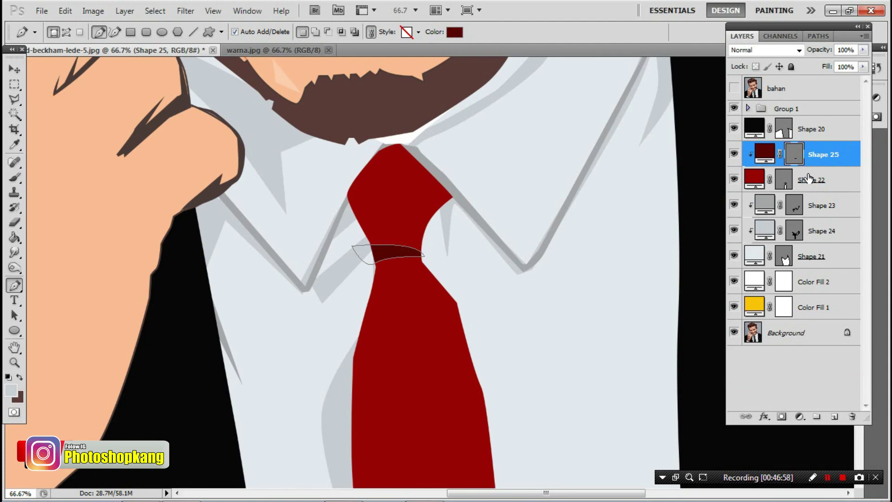
# Add a darker red shading sliver along the knot's right edge.
pyautogui.click(809, 177)
pyautogui.click(429, 235)
pyautogui.click(399, 157)
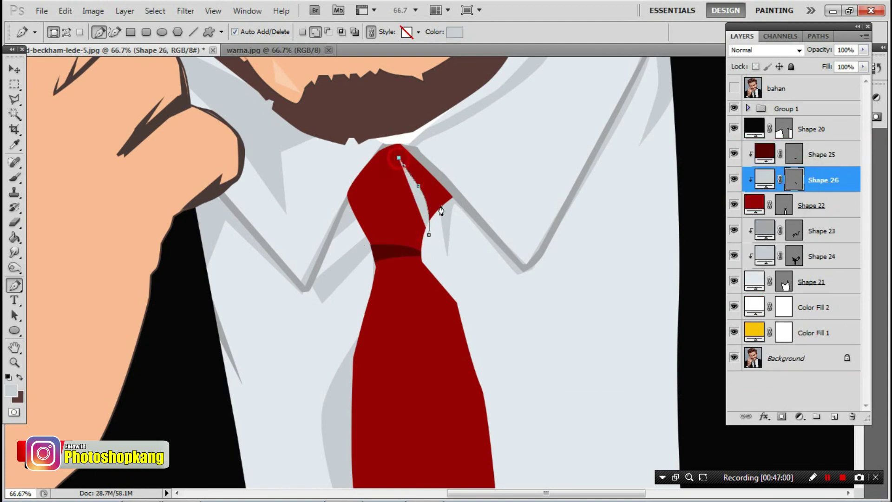
pyautogui.click(442, 205)
pyautogui.click(455, 31)
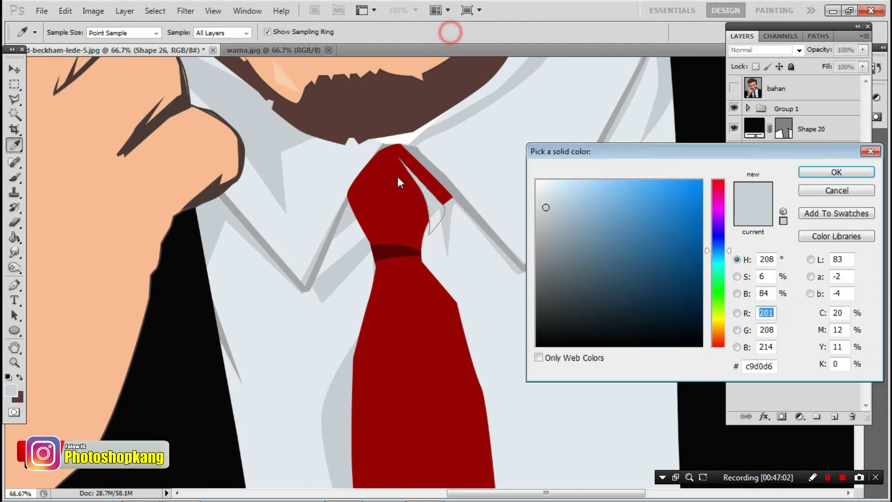
pyautogui.click(387, 185)
pyautogui.click(689, 270)
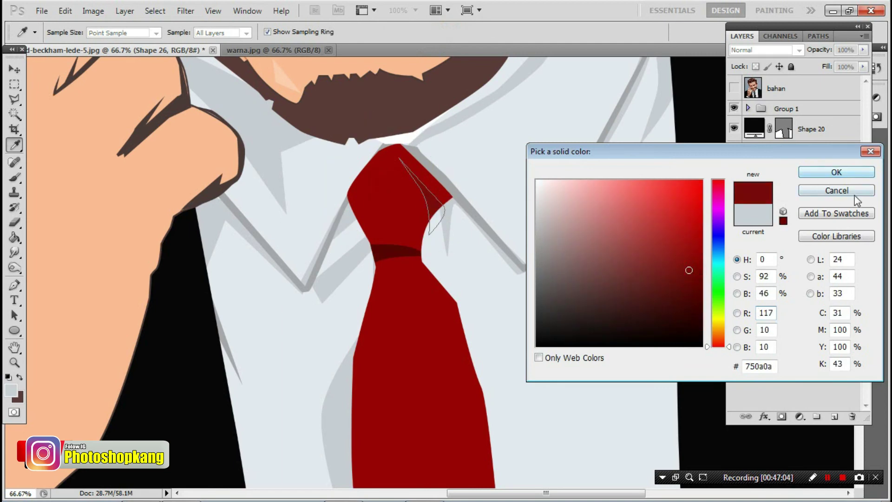
pyautogui.click(837, 173)
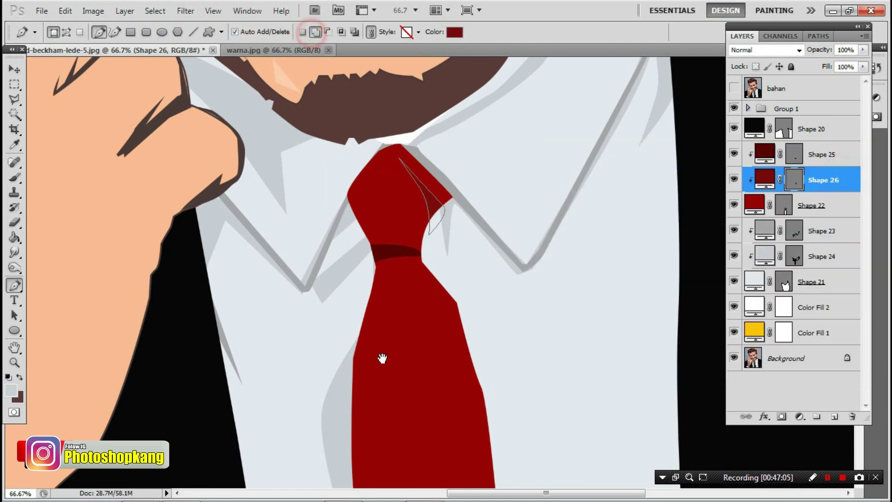
# Draw a shadow shape running down the tie's left edge.
pyautogui.moveTo(380, 358); pyautogui.dragTo(338, 154)
pyautogui.click(344, 128)
pyautogui.moveTo(344, 269); pyautogui.dragTo(343, 332)
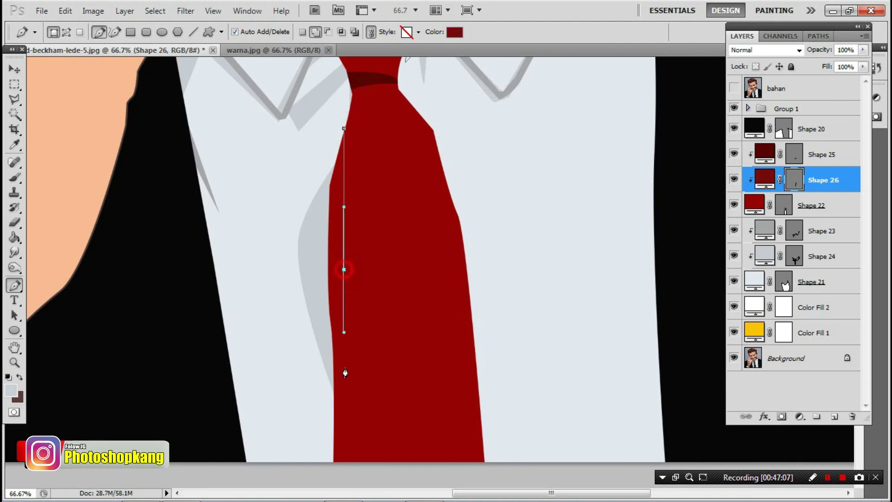
pyautogui.click(357, 457)
pyautogui.moveTo(332, 417); pyautogui.dragTo(342, 315)
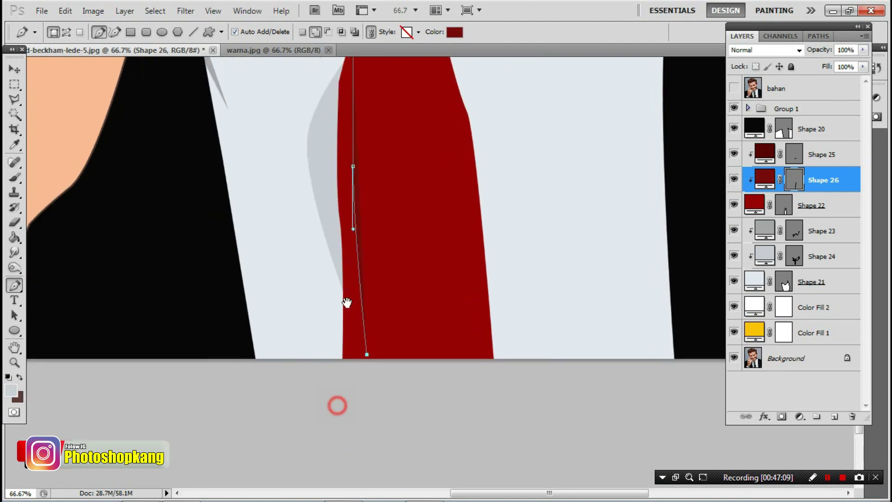
pyautogui.click(359, 393)
pyautogui.click(347, 246)
pyautogui.click(277, 235)
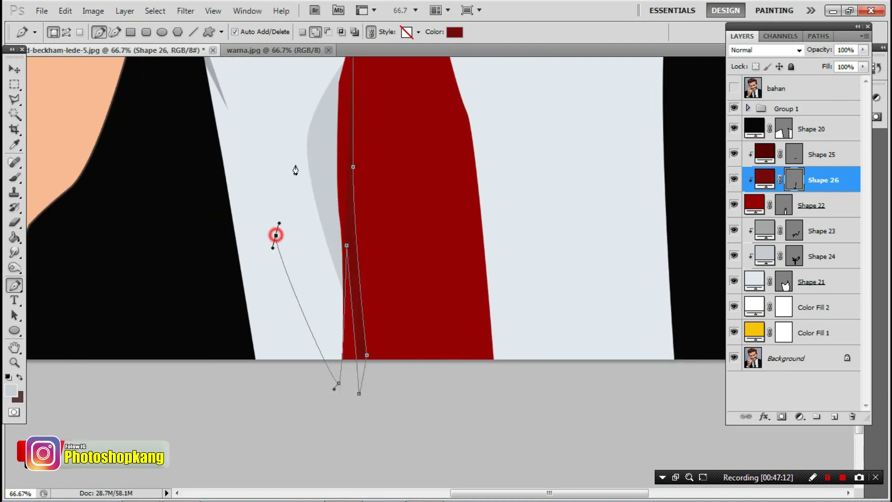
pyautogui.scroll(5, 298, 232)
pyautogui.click(314, 266)
pyautogui.click(340, 211)
pyautogui.click(351, 253)
# Draw a shadow shape along the tie's bottom and up its right edge.
pyautogui.click(430, 225)
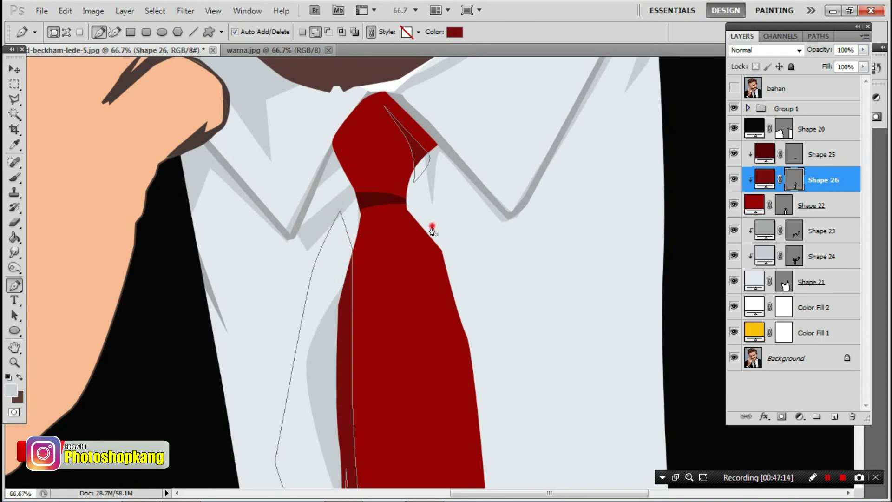
pyautogui.scroll(-3, 423, 279)
pyautogui.moveTo(423, 258); pyautogui.dragTo(427, 309)
pyautogui.click(426, 461)
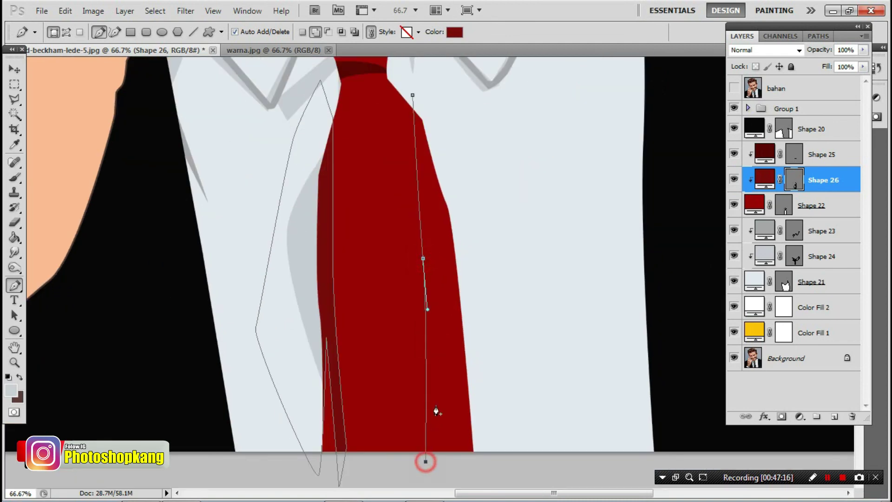
pyautogui.click(438, 393)
pyautogui.click(450, 460)
pyautogui.moveTo(475, 462); pyautogui.dragTo(480, 450)
pyautogui.moveTo(495, 347); pyautogui.dragTo(497, 307)
pyautogui.moveTo(474, 167); pyautogui.dragTo(493, 197)
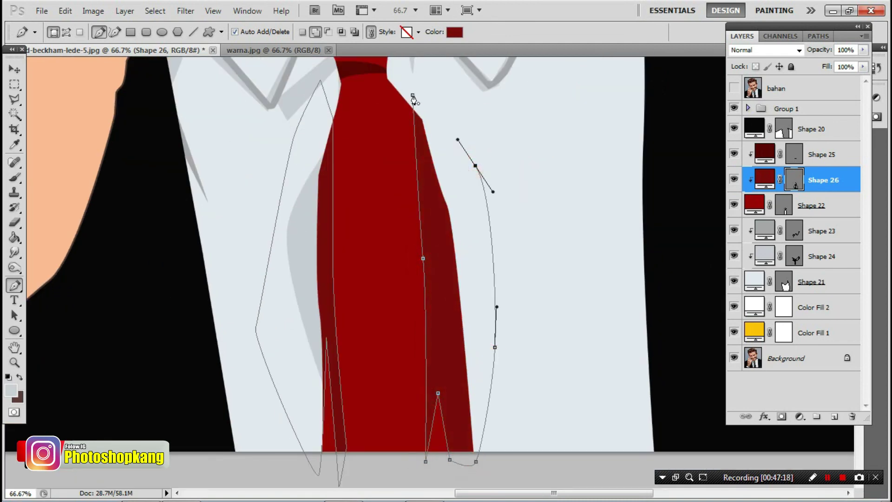
pyautogui.click(413, 95)
# Add a thin pale highlight streak down the tie on a new layer.
pyautogui.click(834, 420)
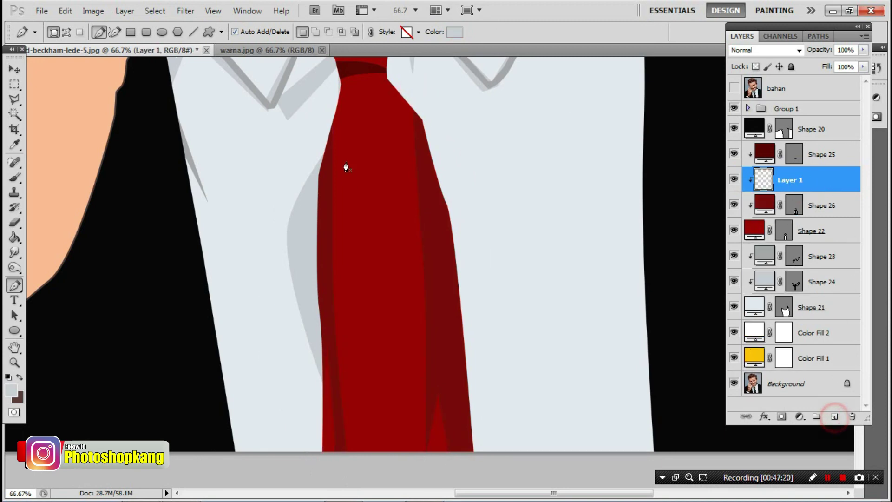
pyautogui.click(374, 129)
pyautogui.click(364, 233)
pyautogui.click(365, 333)
pyautogui.click(364, 283)
pyautogui.moveTo(376, 396); pyautogui.dragTo(378, 299)
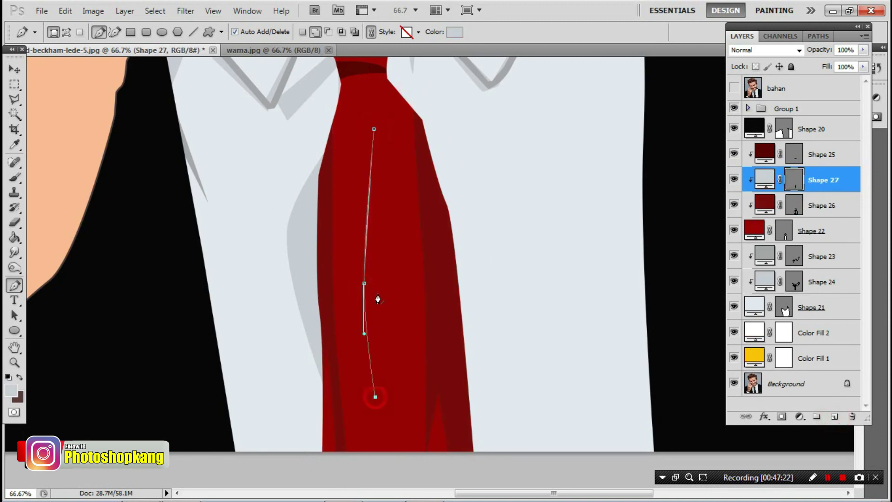
pyautogui.moveTo(374, 235); pyautogui.dragTo(376, 206)
pyautogui.click(375, 128)
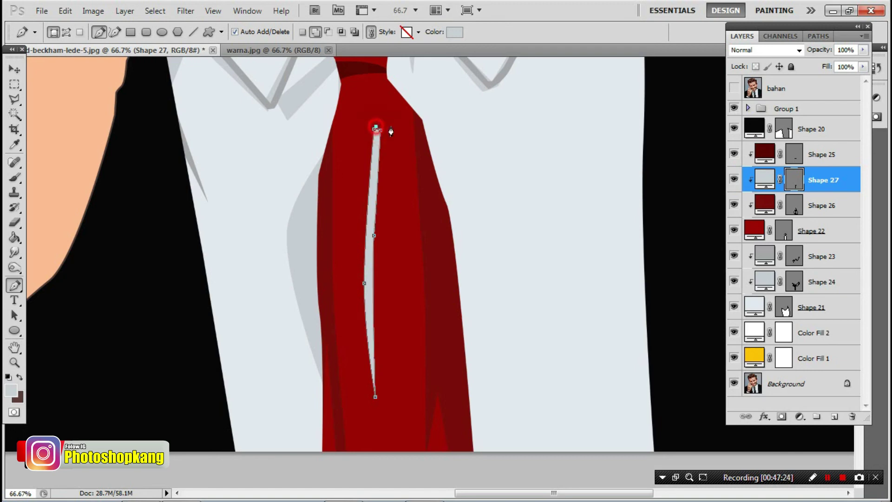
pyautogui.click(376, 131)
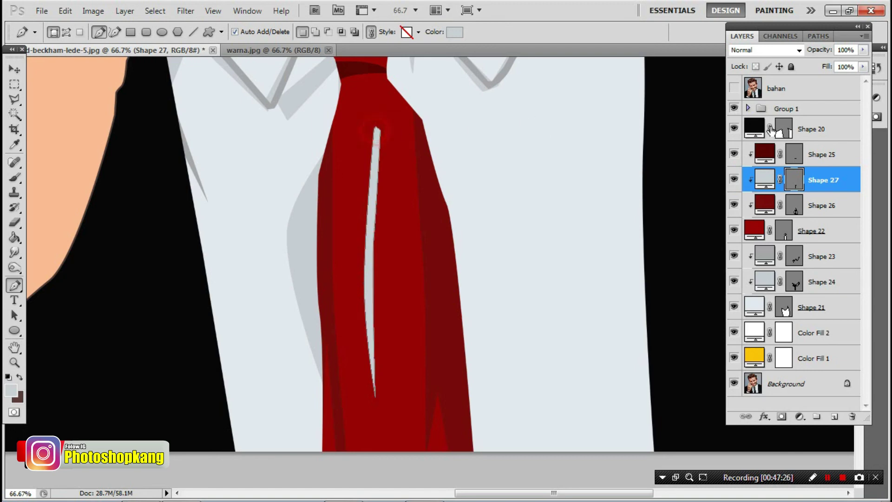
pyautogui.click(819, 133)
pyautogui.scroll(5, 346, 372)
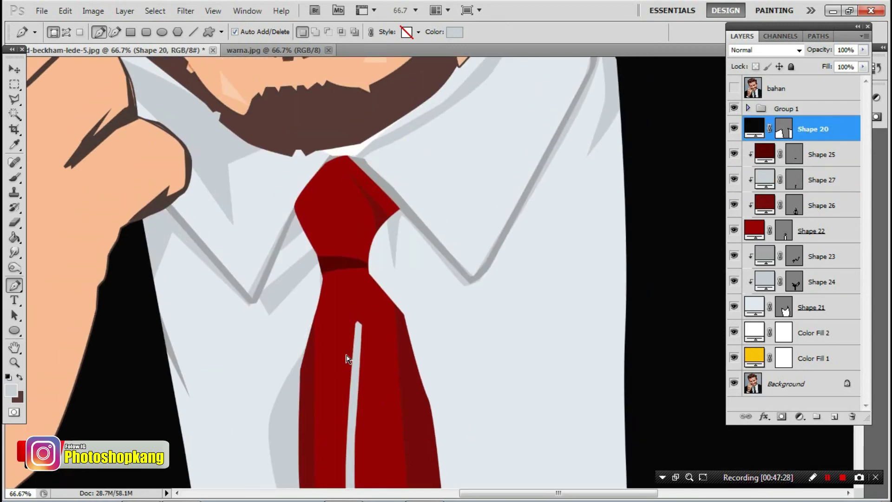
# Zoom out to the full portrait, preview it on yellow by hiding Color Fill 2, restore white, and select Shape 1.
pyautogui.hotkey('ctrl', '-')
pyautogui.hotkey('ctrl', '-')
pyautogui.hotkey('ctrl', '-')
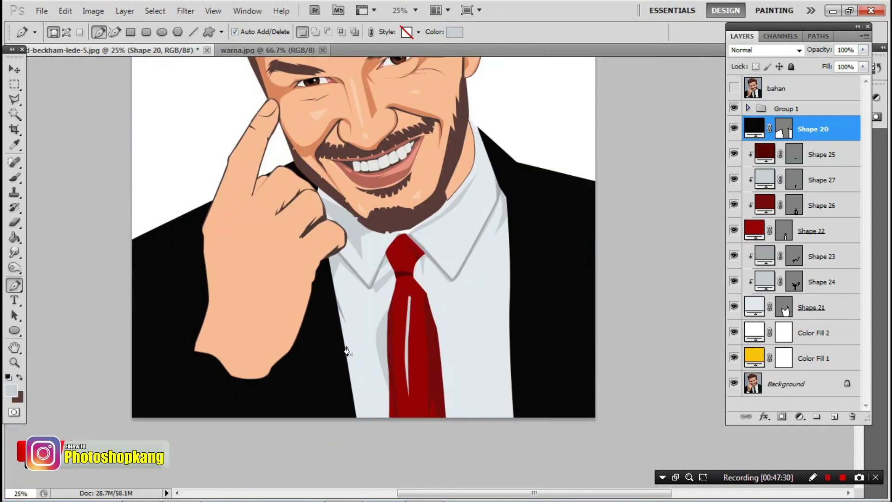
pyautogui.moveTo(474, 223); pyautogui.dragTo(439, 296)
pyautogui.moveTo(411, 133)
pyautogui.mouseDown()
pyautogui.moveTo(397, 294)
pyautogui.moveTo(426, 269)
pyautogui.mouseUp()
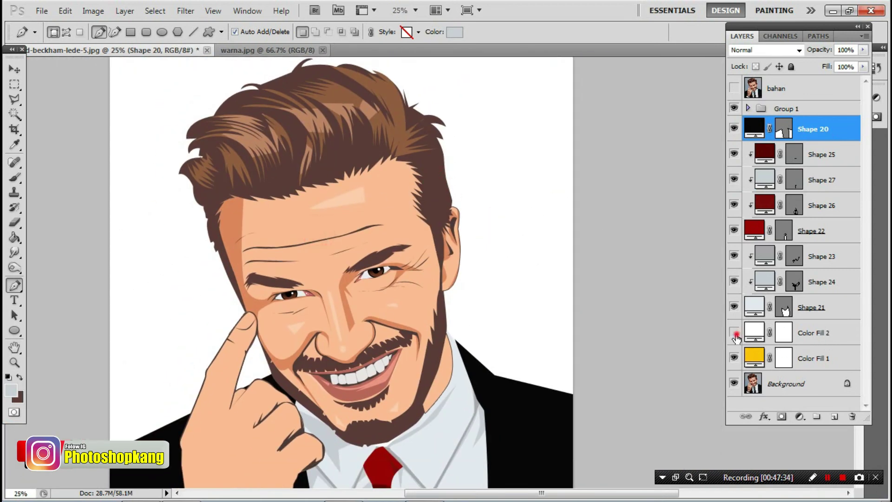
pyautogui.moveTo(458, 466); pyautogui.dragTo(446, 312)
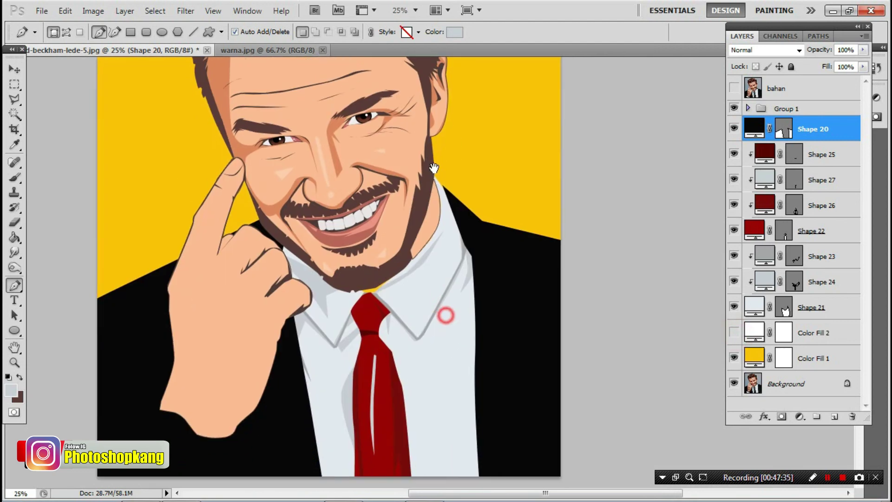
pyautogui.click(734, 334)
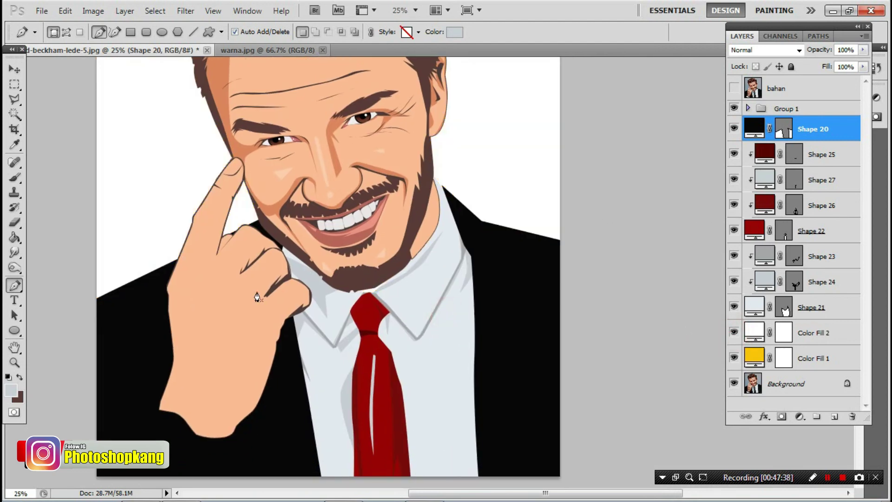
pyautogui.keyDown('ctrl'); pyautogui.click(208, 304); pyautogui.keyUp('ctrl')
pyautogui.scroll(3, 817, 260)
# Show the bahan reference photo, make Shape 16 active, zoom into the hand, and set Pen to Add to Shape Area.
pyautogui.scroll(3, 807, 231)
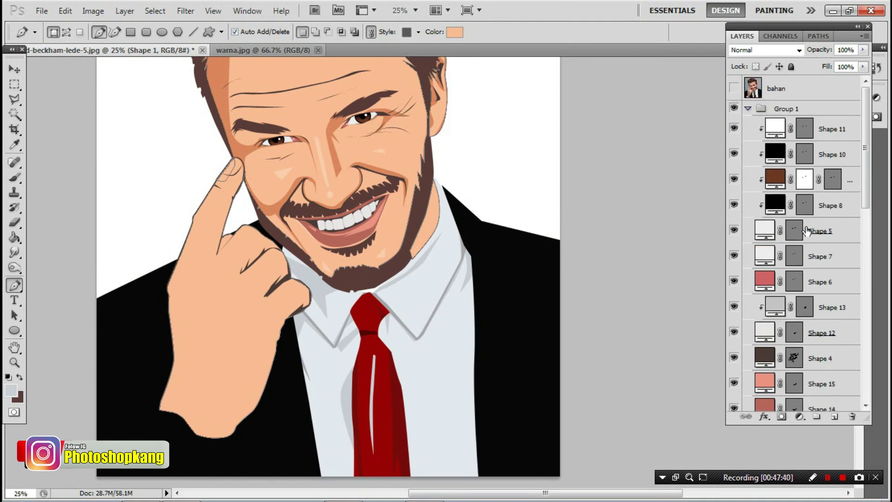
pyautogui.click(734, 87)
pyautogui.moveTo(316, 252); pyautogui.dragTo(343, 225)
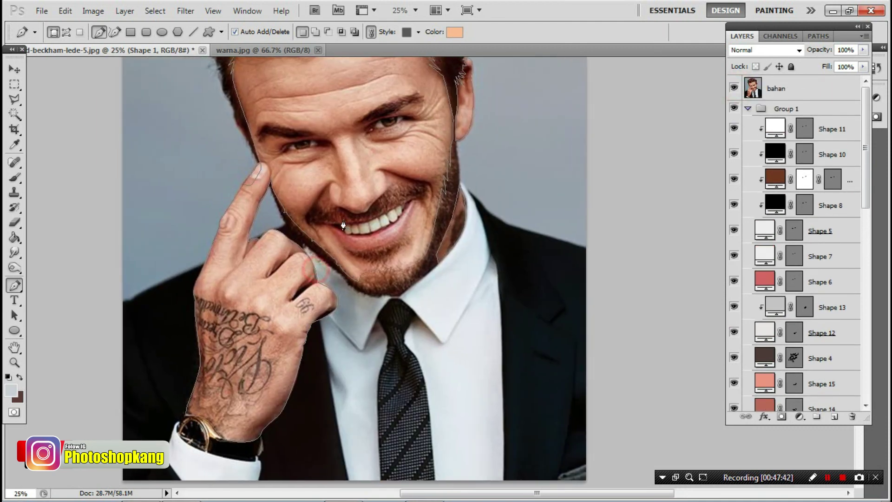
pyautogui.scroll(-3, 809, 325)
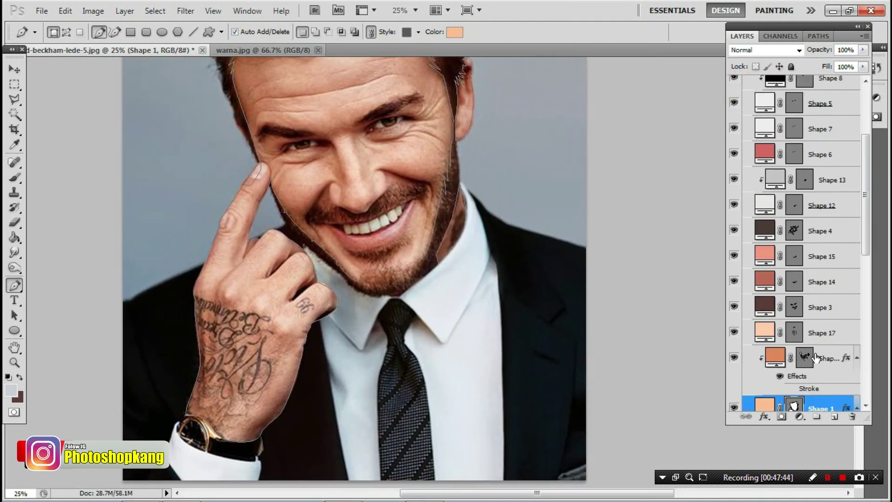
pyautogui.scroll(-2, 812, 342)
pyautogui.click(801, 260)
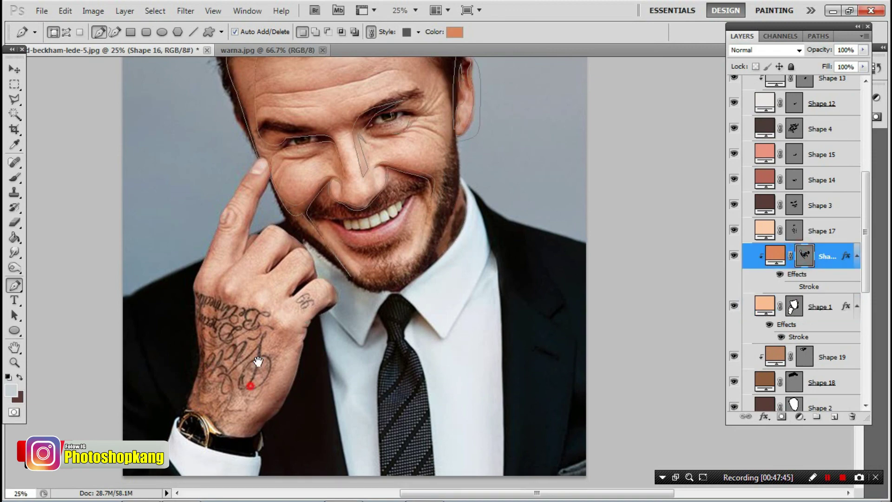
pyautogui.scroll(-2, 253, 372)
pyautogui.hotkey('ctrl', '+')
pyautogui.click(316, 32)
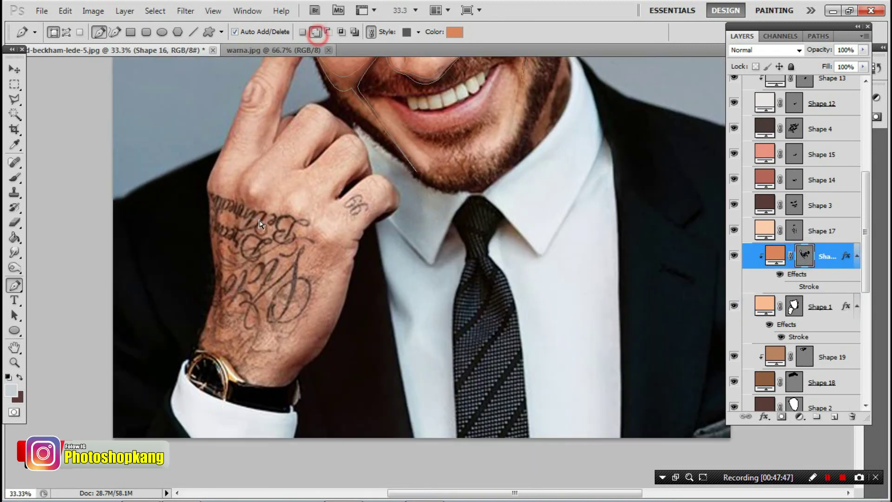
pyautogui.scroll(1, 227, 337)
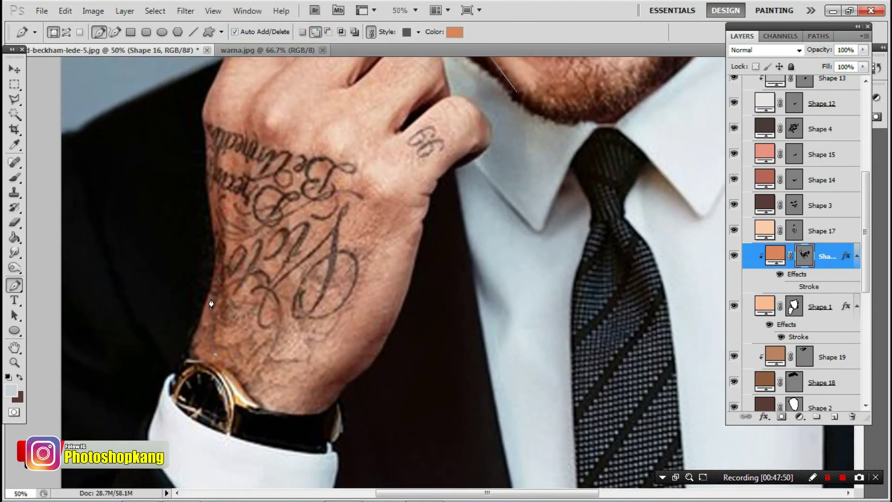
# Trace a closed outline along the raised finger's left edge up to the fingertip.
pyautogui.click(224, 227)
pyautogui.click(213, 130)
pyautogui.scroll(3, 213, 223)
pyautogui.click(227, 219)
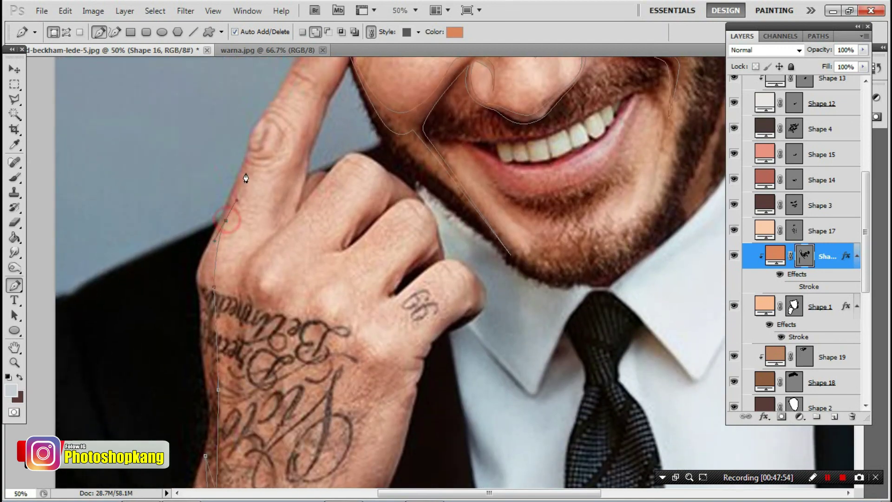
pyautogui.click(249, 164)
pyautogui.scroll(2, 274, 233)
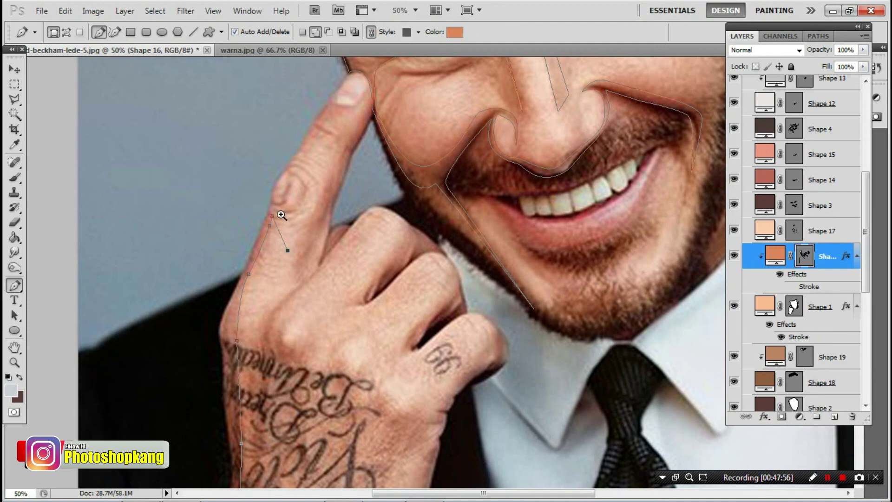
pyautogui.keyDown('ctrl'); pyautogui.click(282, 214); pyautogui.keyUp('ctrl')
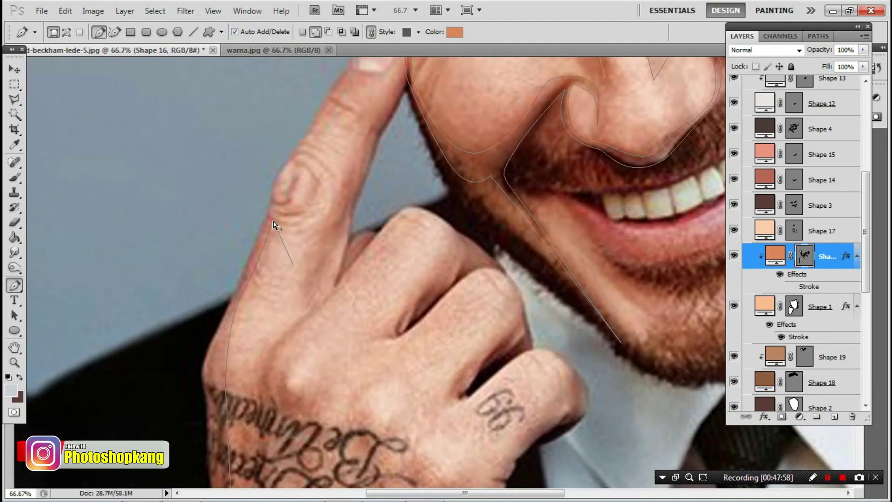
pyautogui.moveTo(304, 223)
pyautogui.mouseDown()
pyautogui.moveTo(314, 214)
pyautogui.moveTo(264, 203)
pyautogui.moveTo(274, 208)
pyautogui.mouseUp()
pyautogui.click(265, 203)
# Reshape the finger crease curve and draw curved crease outlines across the knuckle.
pyautogui.scroll(2, 264, 204)
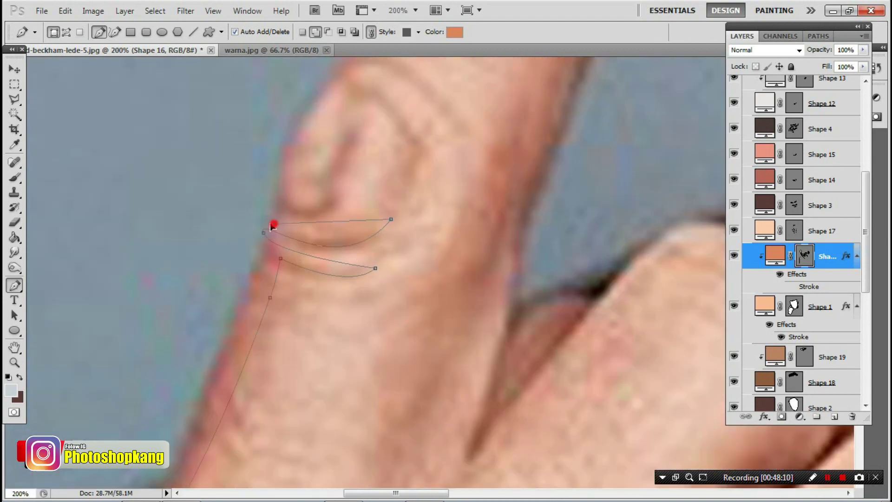
pyautogui.moveTo(273, 222); pyautogui.dragTo(228, 188)
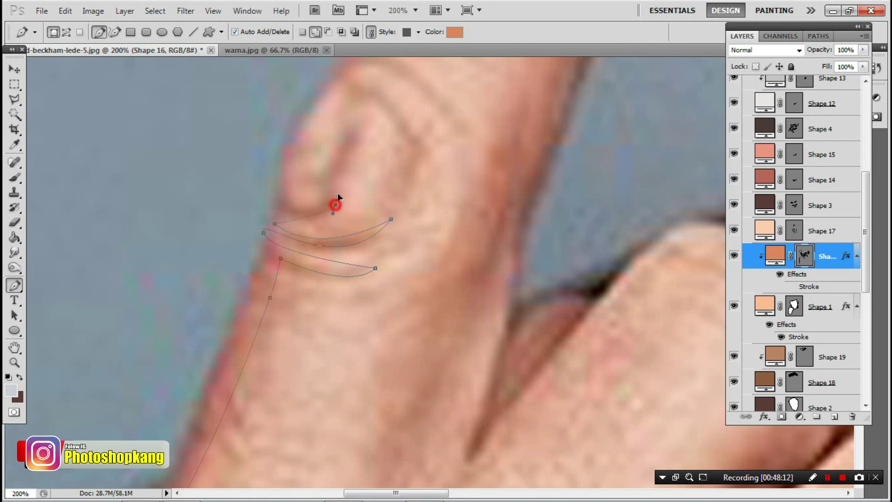
pyautogui.click(342, 164)
pyautogui.click(360, 118)
pyautogui.moveTo(332, 145); pyautogui.dragTo(329, 162)
pyautogui.moveTo(320, 200); pyautogui.dragTo(318, 208)
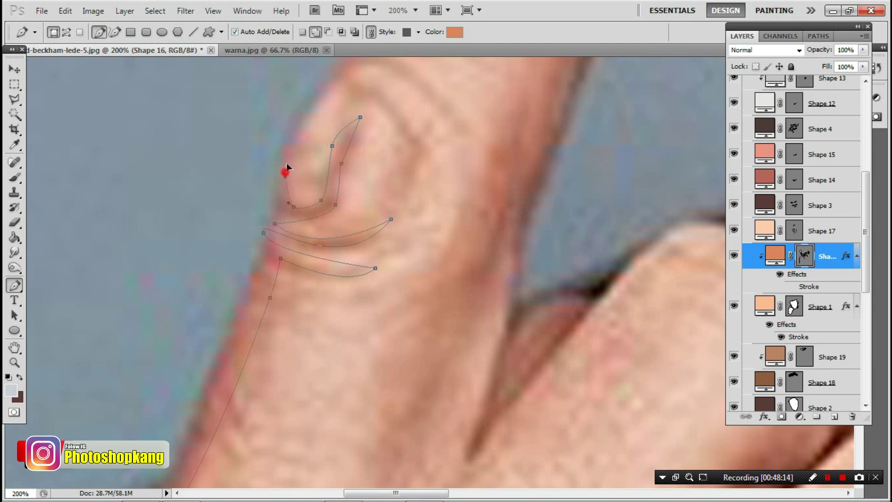
pyautogui.scroll(3, 286, 167)
pyautogui.click(291, 233)
pyautogui.moveTo(320, 238); pyautogui.dragTo(333, 249)
pyautogui.moveTo(389, 289); pyautogui.dragTo(398, 311)
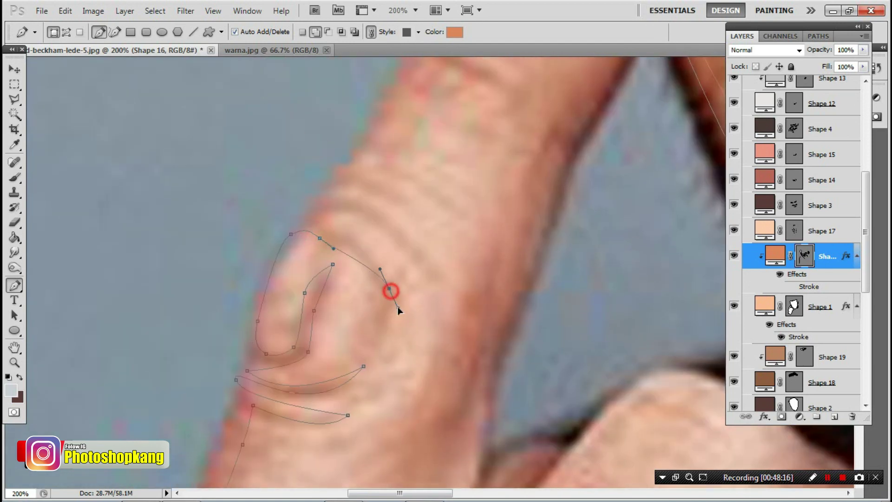
# Draw and close another curved knuckle crease across the finger's upper joint.
pyautogui.click(330, 230)
pyautogui.click(284, 208)
pyautogui.moveTo(336, 211); pyautogui.dragTo(421, 261)
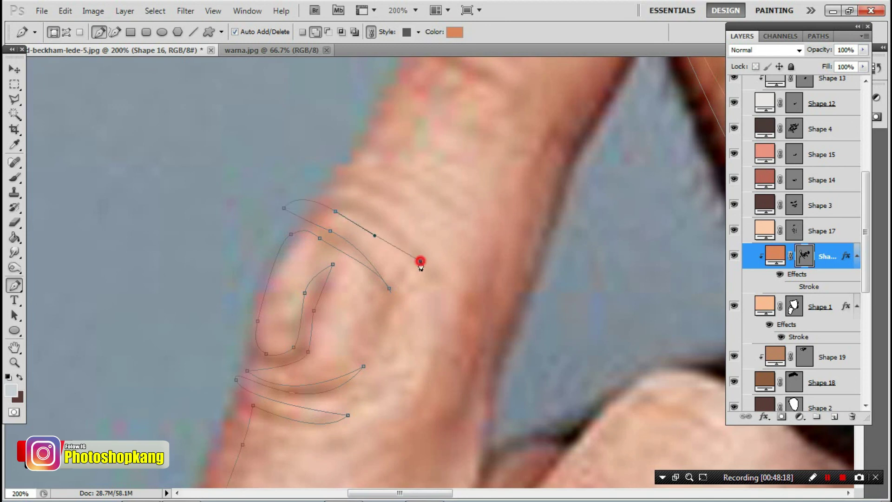
pyautogui.click(327, 194)
pyautogui.moveTo(300, 166); pyautogui.dragTo(306, 168)
pyautogui.moveTo(419, 216); pyautogui.dragTo(445, 247)
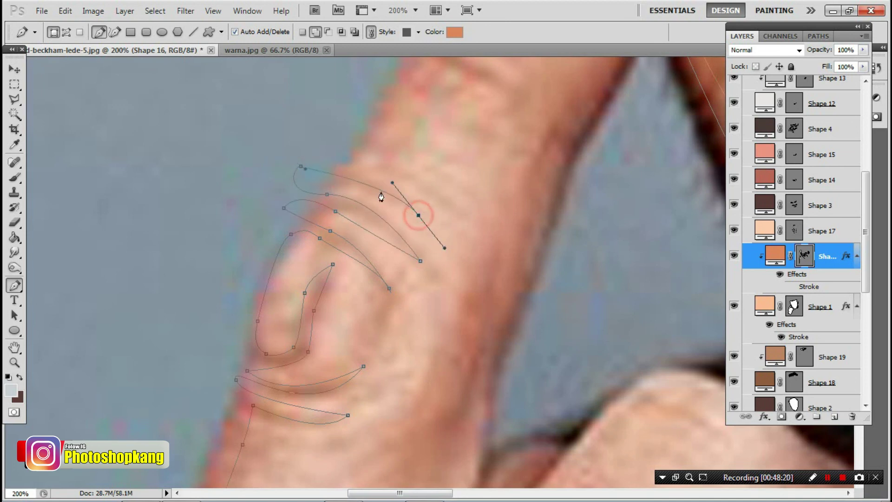
pyautogui.click(336, 160)
# Start a crease higher up the finger and curve the outline along the finger's edges.
pyautogui.scroll(5, 275, 325)
pyautogui.click(273, 253)
pyautogui.moveTo(311, 262); pyautogui.dragTo(321, 274)
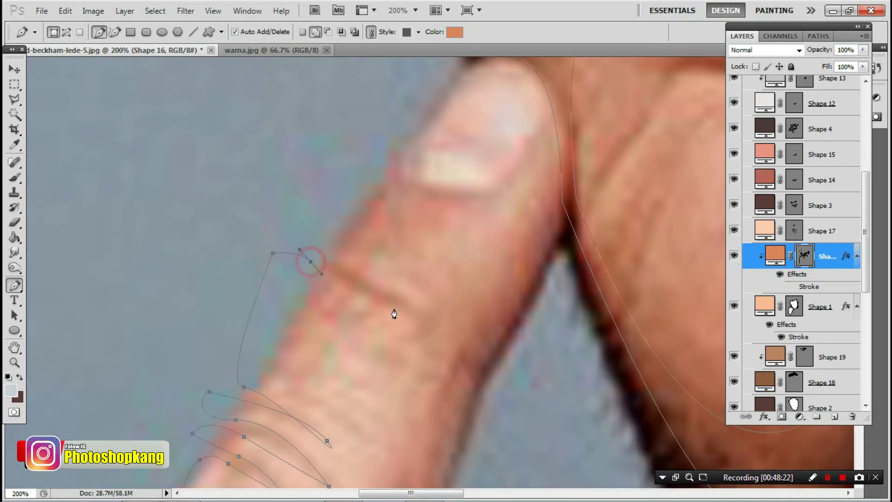
pyautogui.click(395, 308)
pyautogui.click(312, 247)
pyautogui.moveTo(225, 295); pyautogui.dragTo(313, 105)
pyautogui.click(231, 207)
pyautogui.moveTo(195, 274)
pyautogui.mouseDown()
pyautogui.moveTo(191, 292)
pyautogui.moveTo(199, 95)
pyautogui.mouseUp()
# Extend the hand outline with anchors down the hand's edge toward the wrist.
pyautogui.scroll(-5, 106, 285)
pyautogui.click(227, 215)
pyautogui.scroll(-3, 243, 217)
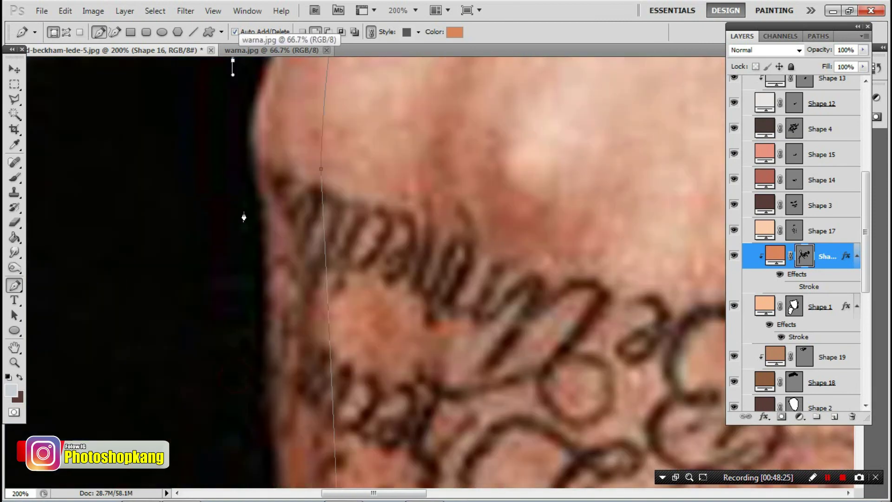
pyautogui.scroll(-2, 247, 216)
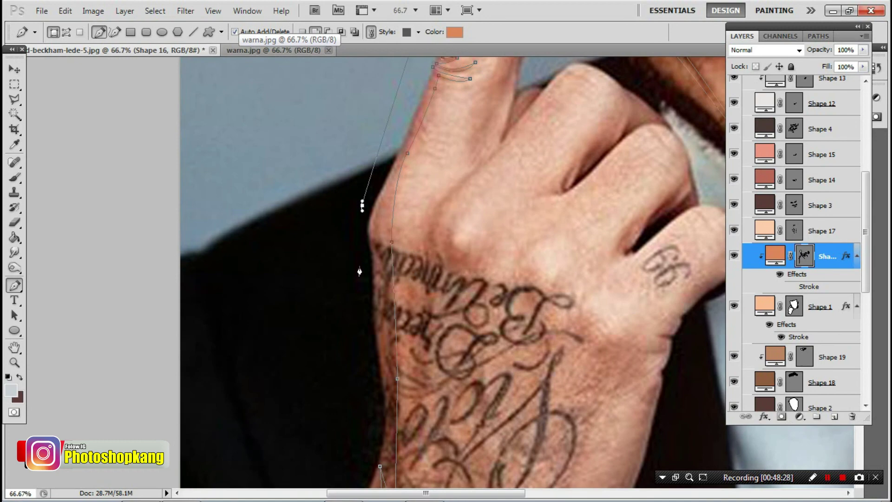
pyautogui.click(360, 266)
pyautogui.moveTo(378, 384); pyautogui.dragTo(384, 262)
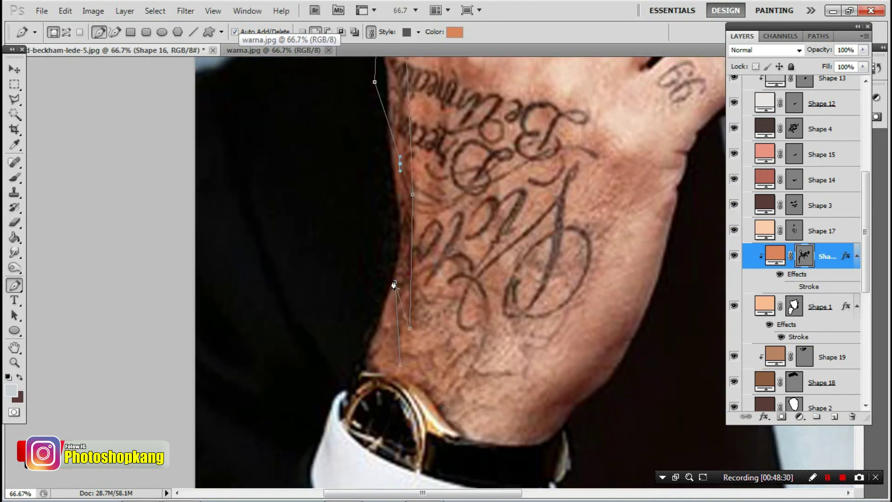
pyautogui.click(387, 252)
pyautogui.click(381, 285)
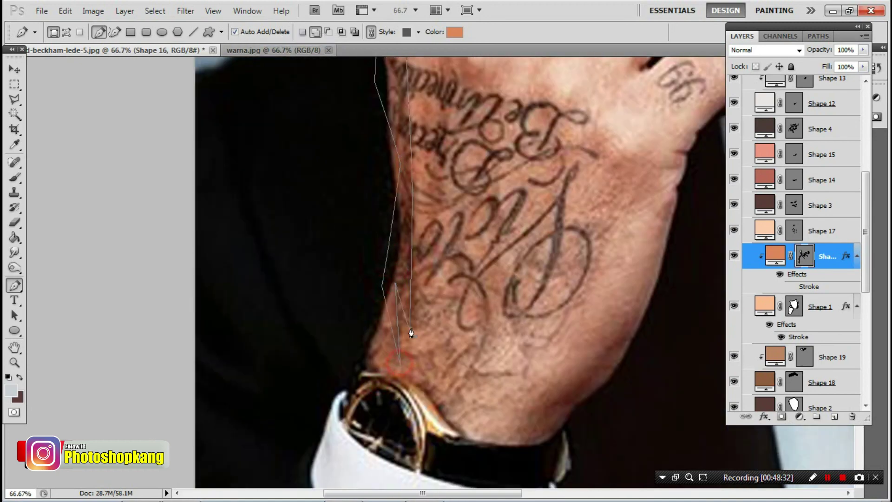
# Add anchors along the wrist above the watch and up the hand's right edge to the little finger.
pyautogui.moveTo(502, 383); pyautogui.dragTo(383, 353)
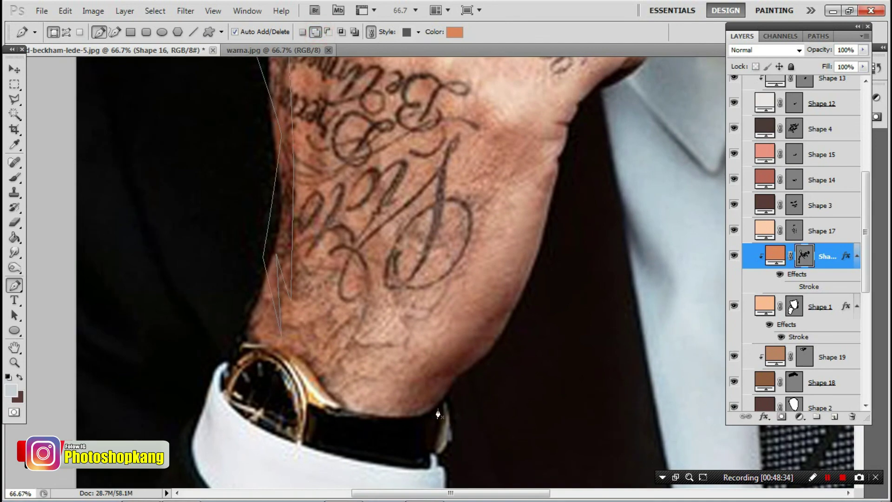
pyautogui.click(419, 413)
pyautogui.click(412, 378)
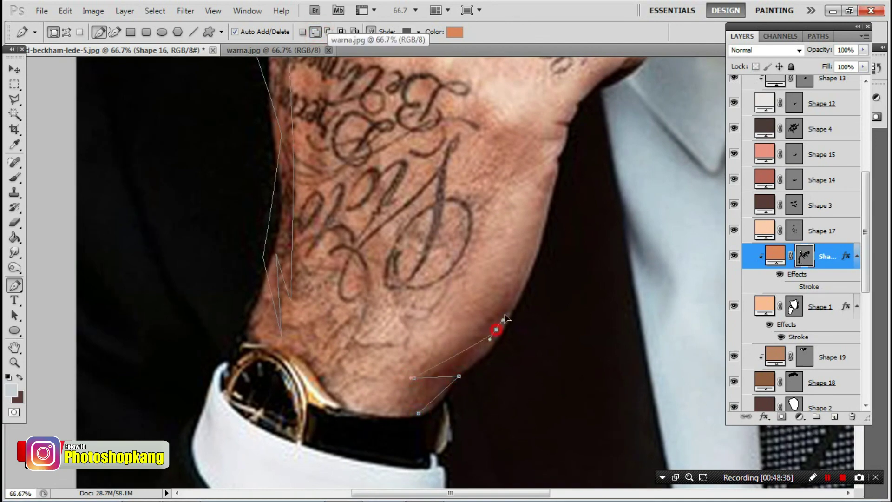
pyautogui.click(525, 270)
pyautogui.moveTo(542, 205); pyautogui.dragTo(482, 384)
pyautogui.click(499, 359)
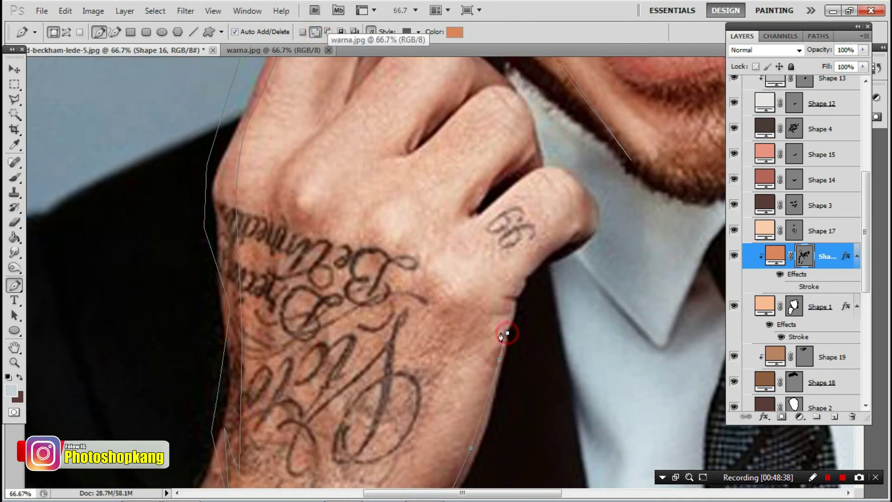
pyautogui.click(522, 309)
pyautogui.moveTo(502, 293)
pyautogui.mouseDown()
pyautogui.moveTo(521, 300)
pyautogui.moveTo(531, 290)
pyautogui.mouseUp()
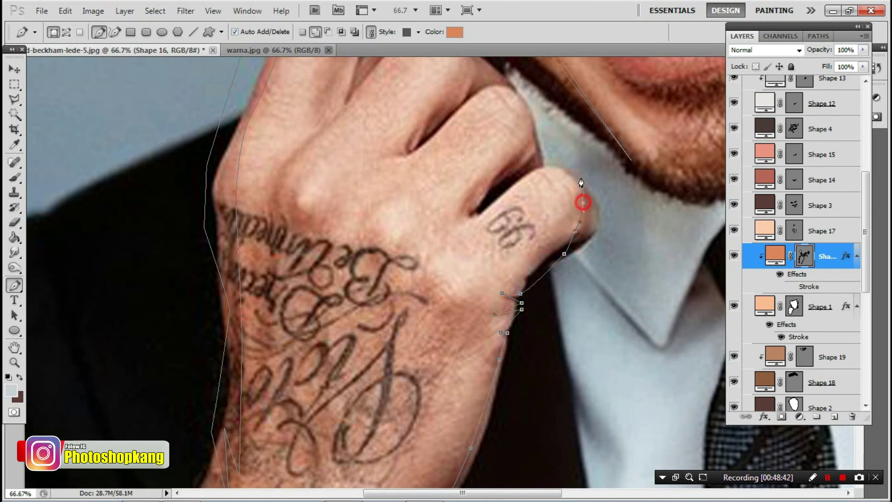
# Add outline points down the wrist's right edge, then up along the raised finger.
pyautogui.moveTo(519, 383); pyautogui.dragTo(530, 206)
pyautogui.click(455, 347)
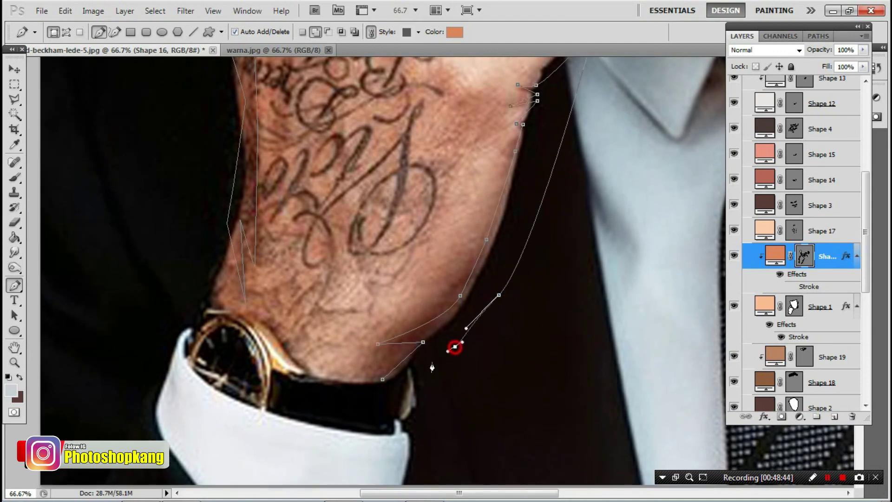
pyautogui.click(398, 381)
pyautogui.moveTo(359, 257); pyautogui.dragTo(345, 352)
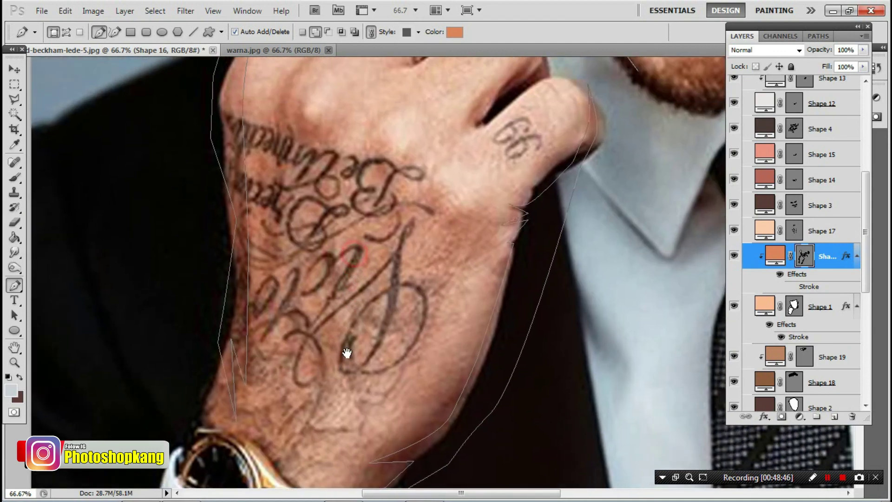
pyautogui.moveTo(398, 142); pyautogui.dragTo(399, 249)
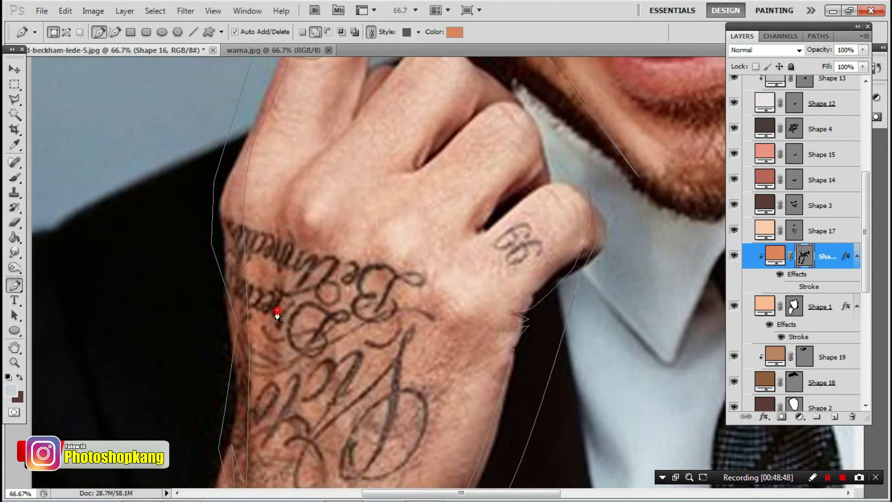
pyautogui.click(294, 180)
pyautogui.click(356, 123)
pyautogui.moveTo(381, 90); pyautogui.dragTo(343, 248)
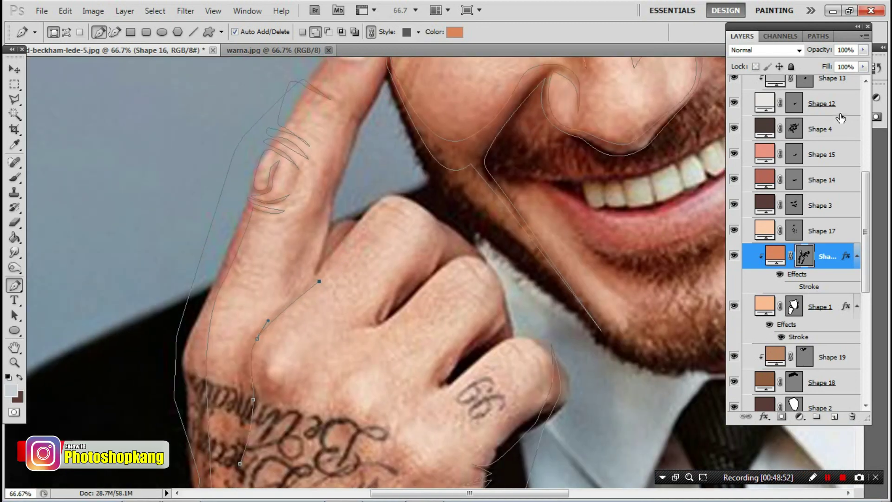
pyautogui.scroll(3, 832, 118)
pyautogui.scroll(2, 753, 114)
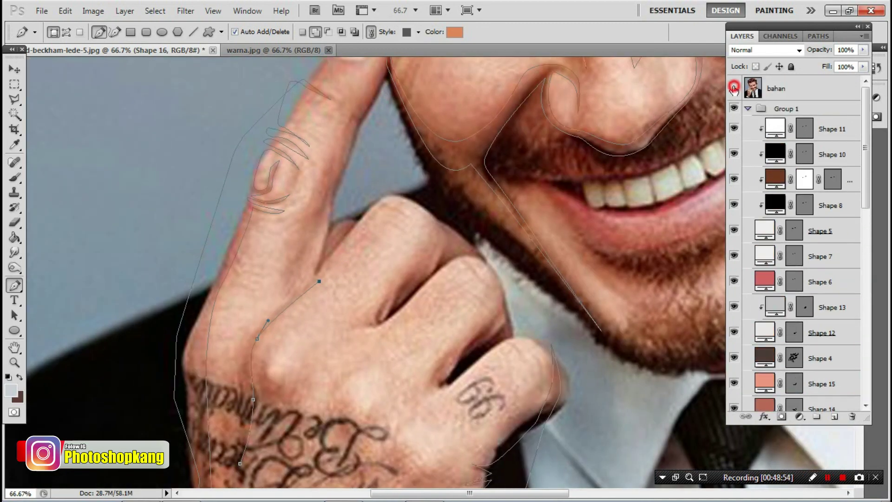
# Hide the reference photo, add curved points around the finger and knuckle, and close the hand outline.
pyautogui.click(734, 88)
pyautogui.click(376, 203)
pyautogui.click(320, 264)
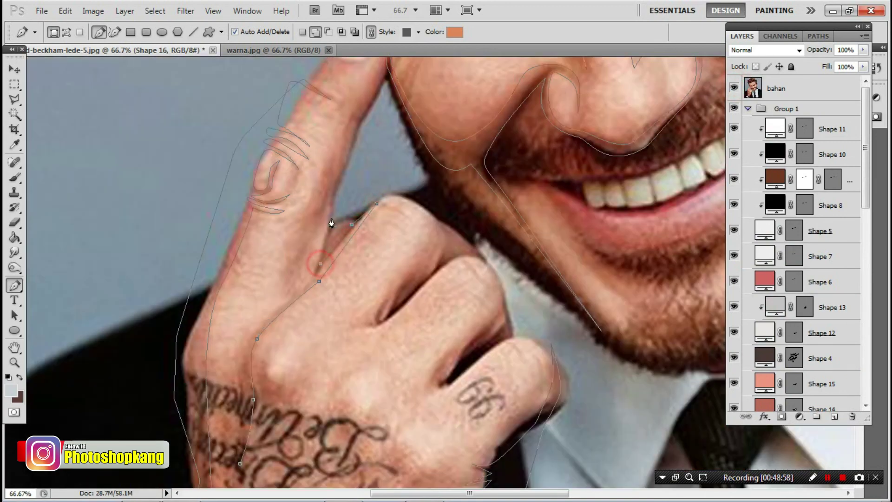
pyautogui.moveTo(331, 217); pyautogui.dragTo(335, 201)
pyautogui.moveTo(378, 115)
pyautogui.mouseDown()
pyautogui.moveTo(338, 253)
pyautogui.moveTo(318, 239)
pyautogui.mouseUp()
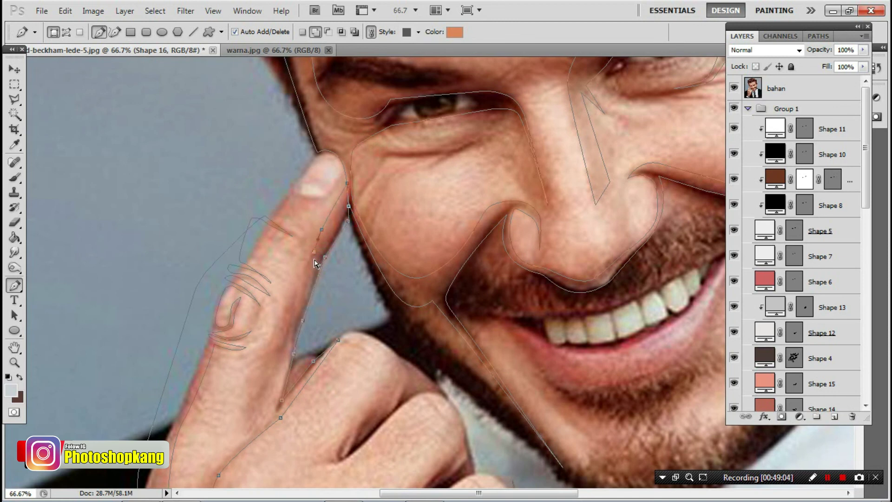
pyautogui.moveTo(314, 258); pyautogui.dragTo(317, 267)
pyautogui.moveTo(295, 324); pyautogui.dragTo(289, 340)
pyautogui.moveTo(264, 390)
pyautogui.mouseDown()
pyautogui.moveTo(296, 260)
pyautogui.moveTo(295, 294)
pyautogui.mouseUp()
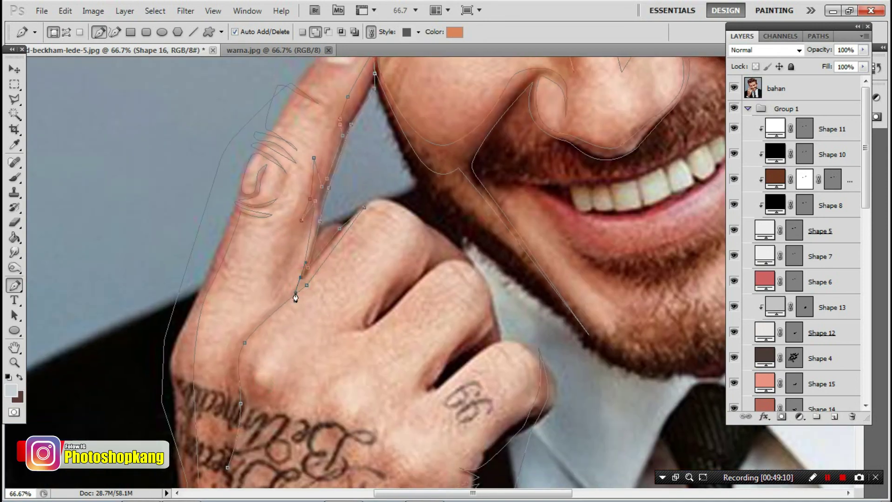
pyautogui.click(260, 314)
pyautogui.moveTo(223, 385)
pyautogui.mouseDown()
pyautogui.moveTo(276, 193)
pyautogui.moveTo(279, 217)
pyautogui.mouseUp()
pyautogui.click(278, 271)
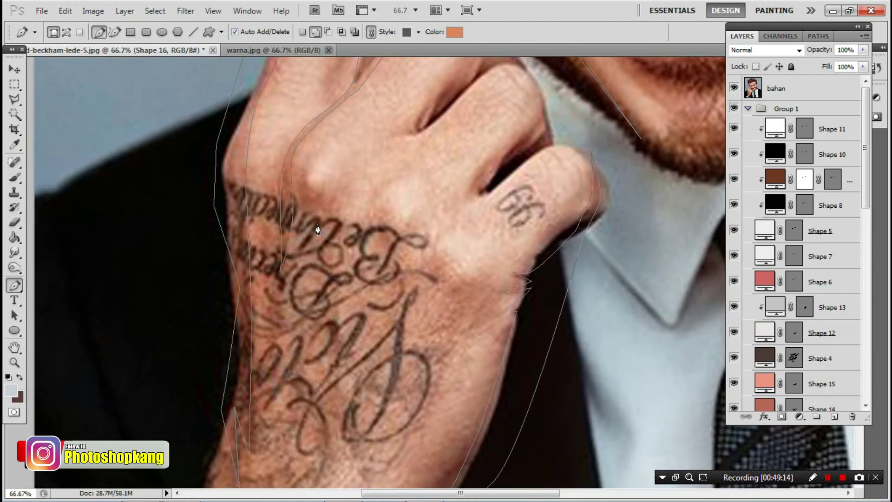
# Draw a curved crease line on the back of the hand and begin the watch strap outline at the cuff.
pyautogui.moveTo(362, 275); pyautogui.dragTo(355, 210)
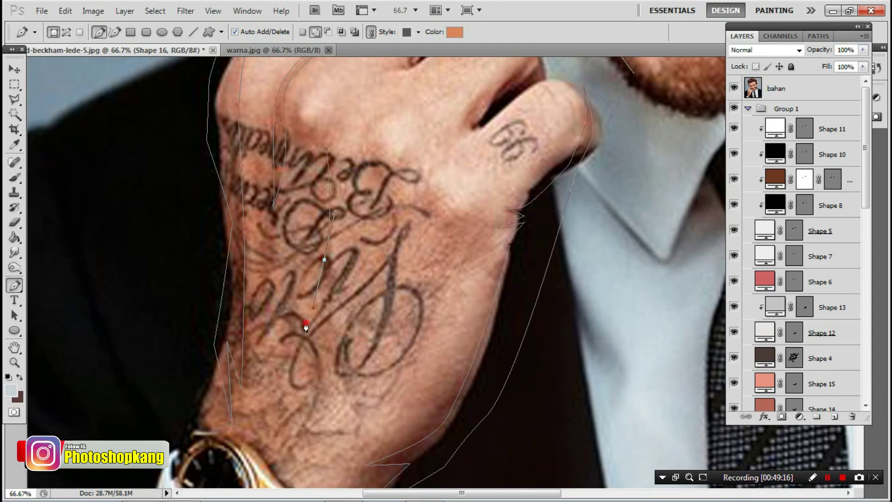
pyautogui.moveTo(315, 126); pyautogui.dragTo(325, 154)
pyautogui.moveTo(500, 307); pyautogui.dragTo(465, 267)
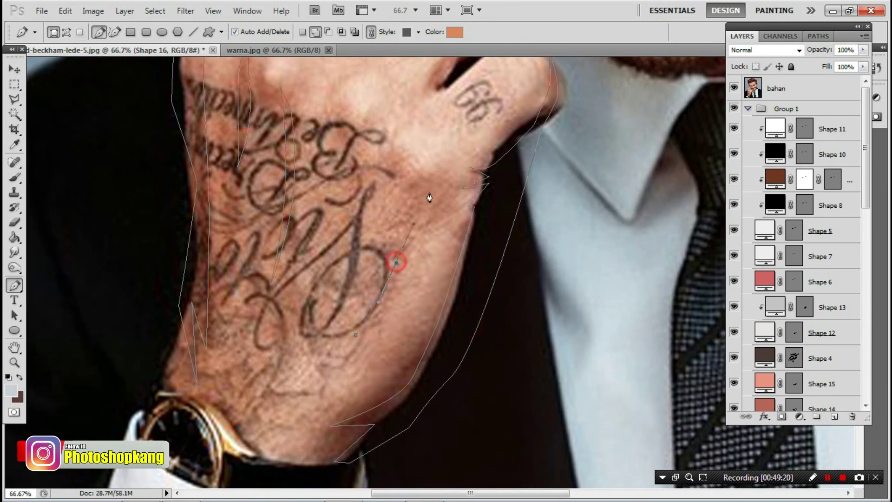
pyautogui.moveTo(448, 175); pyautogui.dragTo(414, 215)
pyautogui.scroll(-1, 438, 342)
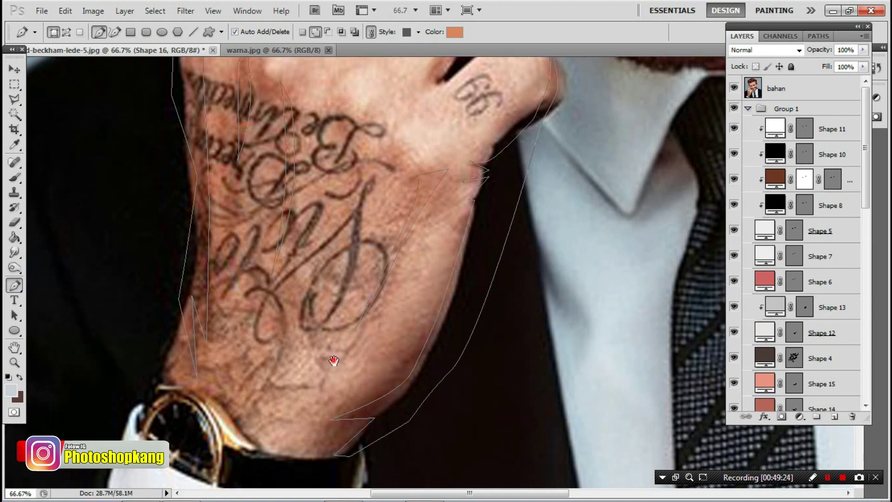
pyautogui.scroll(-4, 438, 342)
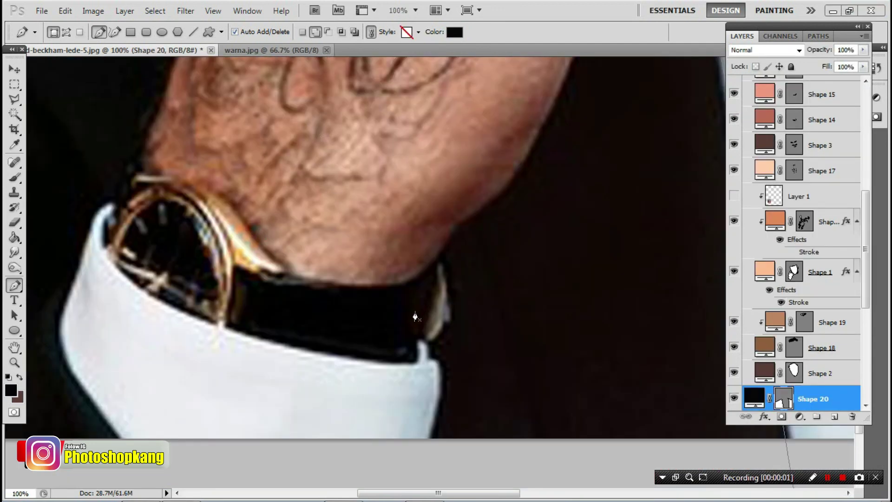
pyautogui.click(418, 364)
# Trace and close the black watch strap shape along the cuff.
pyautogui.moveTo(429, 333); pyautogui.dragTo(439, 323)
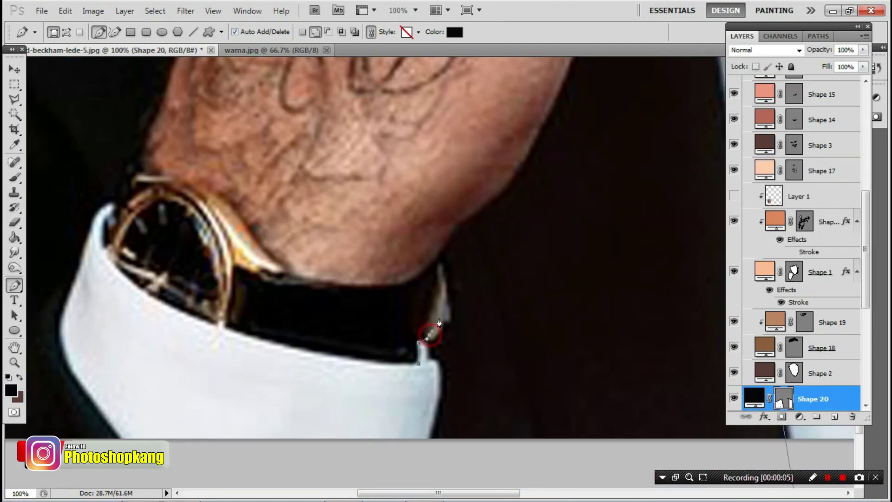
pyautogui.click(440, 248)
pyautogui.click(398, 283)
pyautogui.click(319, 282)
pyautogui.click(291, 275)
pyautogui.click(259, 243)
pyautogui.click(215, 195)
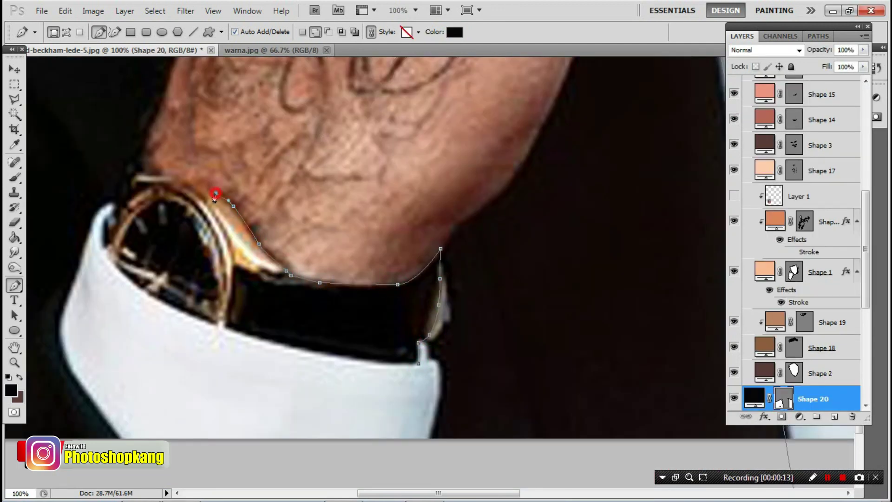
pyautogui.click(133, 164)
pyautogui.click(113, 199)
pyautogui.click(105, 242)
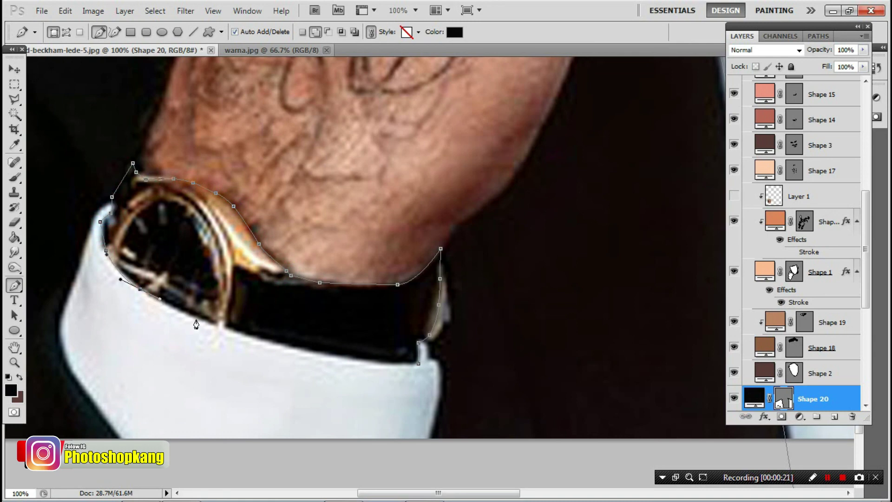
pyautogui.click(219, 326)
pyautogui.click(325, 355)
pyautogui.click(418, 363)
pyautogui.scroll(4, 820, 368)
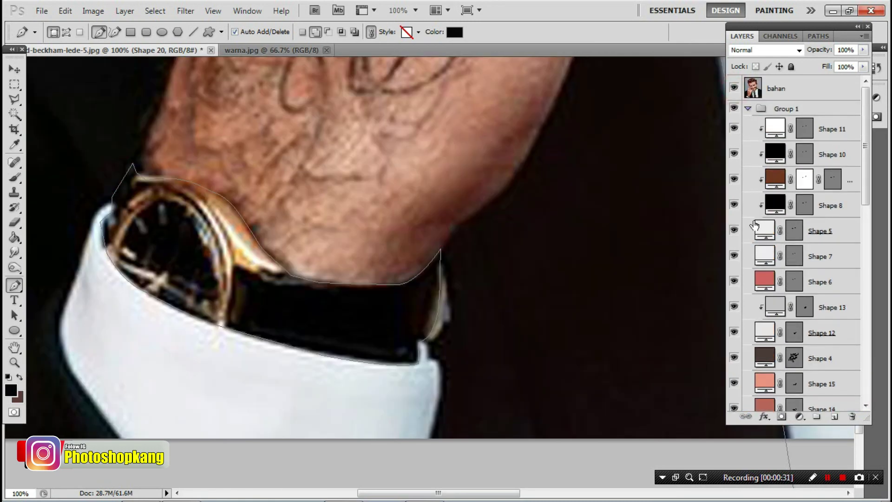
pyautogui.scroll(2, 824, 330)
# Sample the watch's gold from the photo as the new shape fill colour.
pyautogui.click(835, 417)
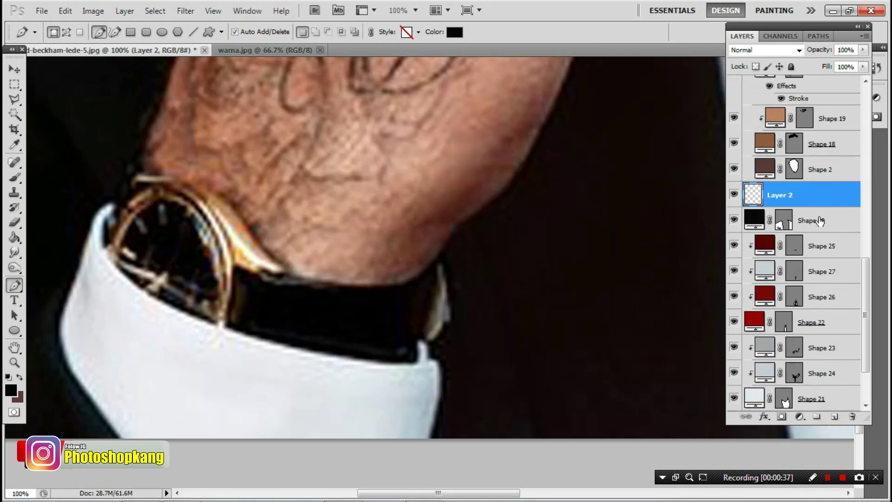
pyautogui.click(11, 390)
pyautogui.click(239, 262)
pyautogui.press('Return')
pyautogui.click(223, 333)
# Trace the gold rim's outer edge across the top and down the left of the watch.
pyautogui.click(235, 270)
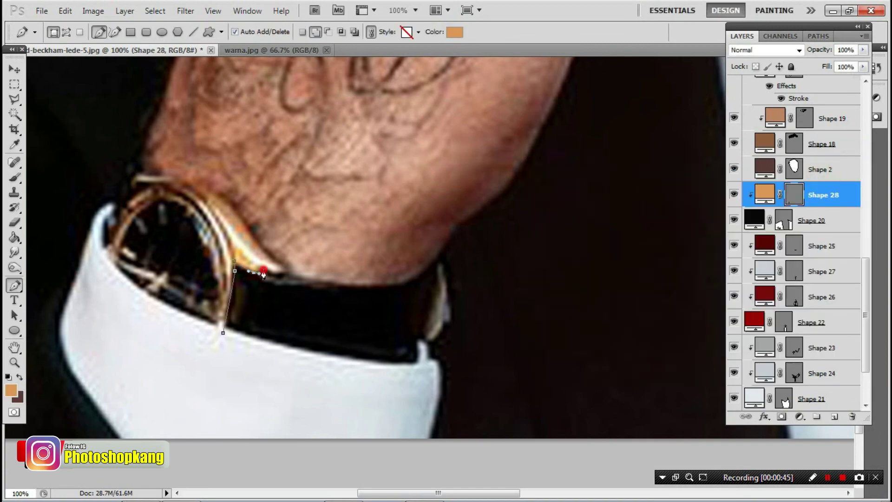
pyautogui.click(280, 276)
pyautogui.click(210, 179)
pyautogui.click(240, 319)
pyautogui.hotkey('ctrl', '+')
pyautogui.click(186, 253)
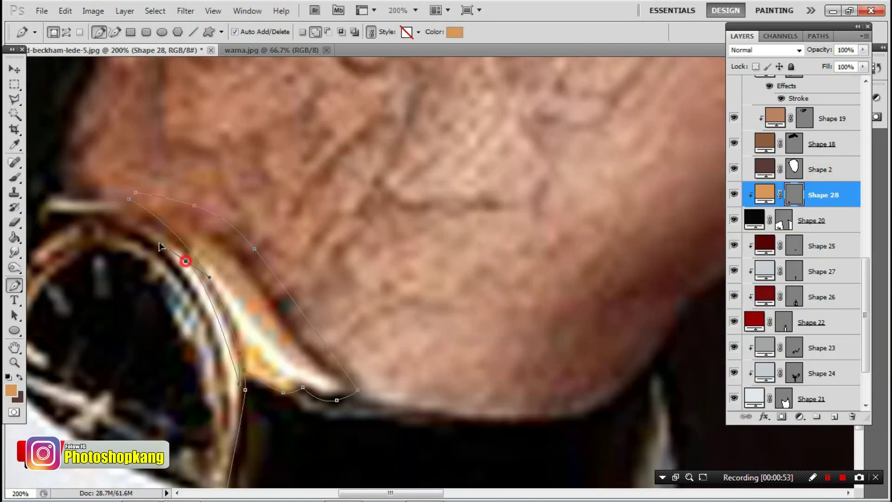
pyautogui.click(128, 215)
pyautogui.moveTo(150, 246); pyautogui.dragTo(239, 189)
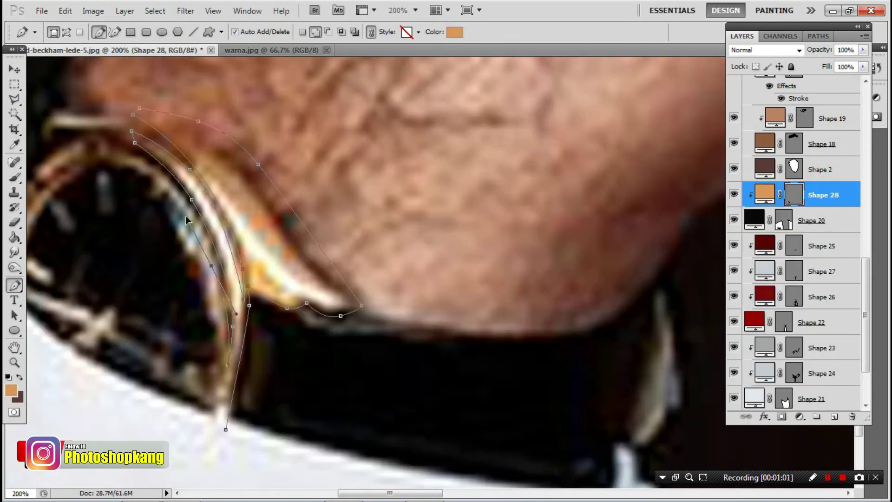
pyautogui.click(203, 177)
pyautogui.click(184, 165)
pyautogui.click(122, 195)
pyautogui.click(86, 264)
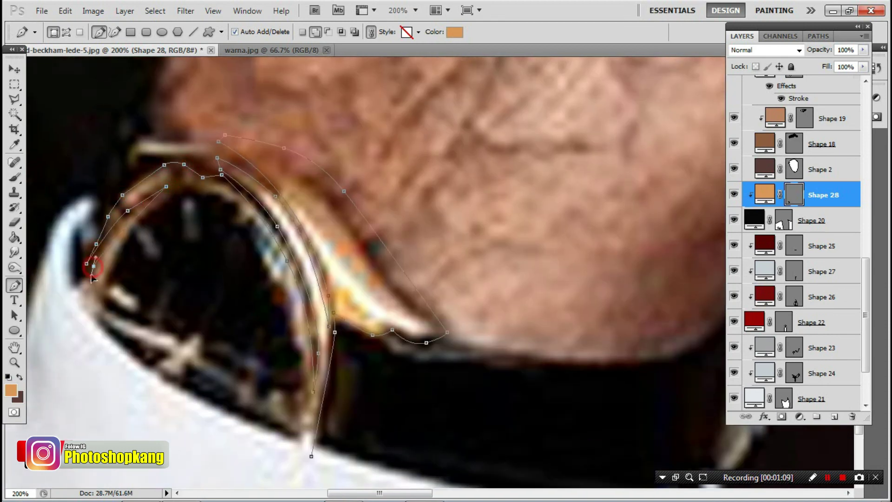
pyautogui.click(100, 329)
pyautogui.click(148, 363)
pyautogui.click(175, 383)
# Complete the gold rim's bottom and inner edge, closing it as Shape 28.
pyautogui.click(187, 360)
pyautogui.click(232, 387)
pyautogui.click(241, 400)
pyautogui.click(259, 414)
pyautogui.click(294, 434)
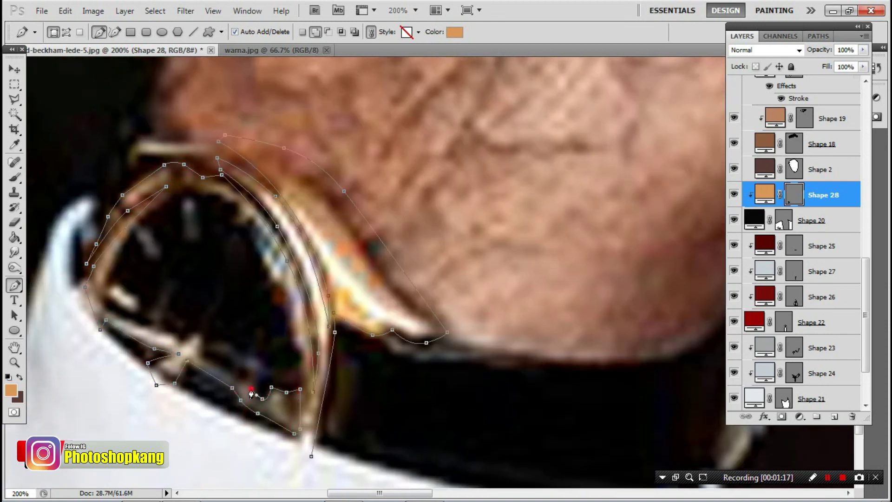
pyautogui.click(251, 373)
pyautogui.click(235, 377)
pyautogui.click(200, 331)
pyautogui.click(171, 334)
pyautogui.click(113, 312)
pyautogui.click(104, 285)
pyautogui.click(155, 258)
pyautogui.click(160, 253)
pyautogui.click(145, 216)
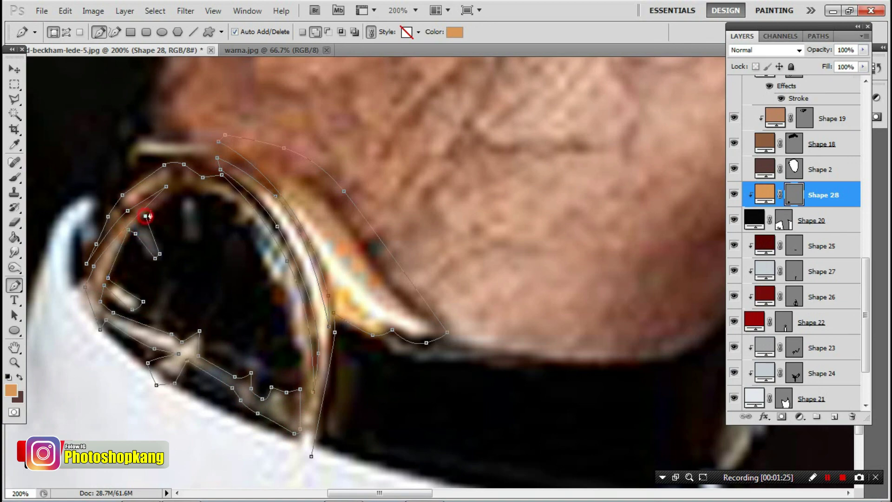
pyautogui.click(177, 187)
pyautogui.click(239, 212)
pyautogui.click(279, 281)
pyautogui.click(299, 441)
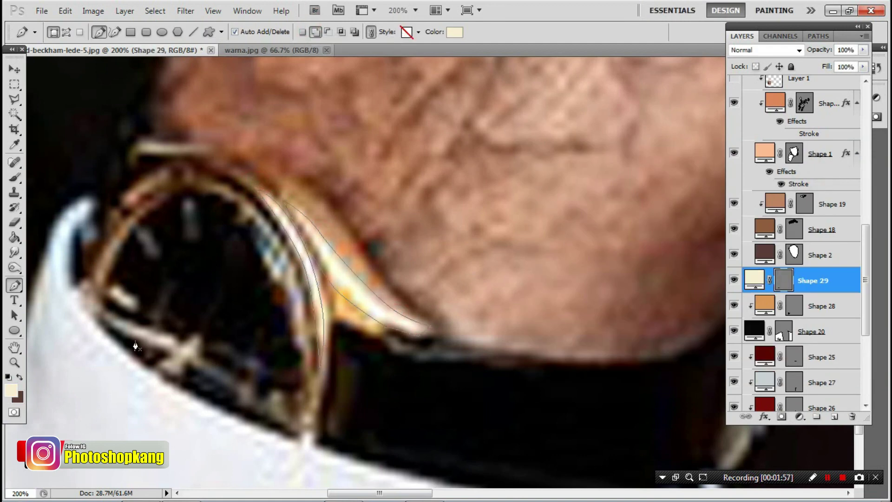
# Draw a small pale cream highlight shape on the watch.
pyautogui.click(115, 326)
pyautogui.click(162, 368)
pyautogui.click(127, 207)
pyautogui.click(154, 143)
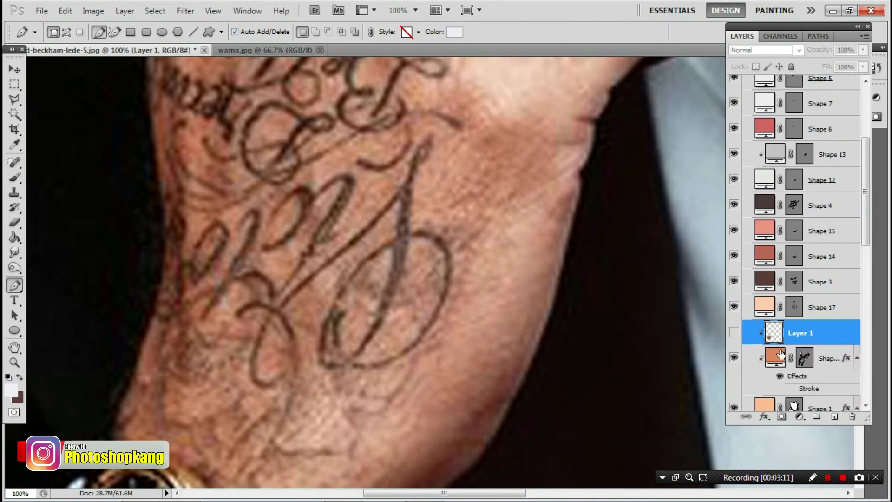
# Set the fill to dark brown and outline the first tattoo stroke on the hand.
pyautogui.click(10, 390)
pyautogui.click(837, 172)
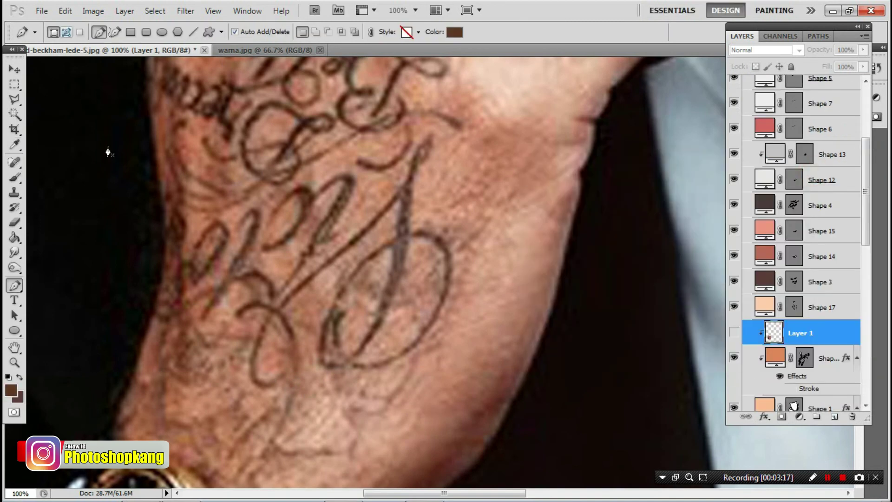
pyautogui.click(287, 373)
pyautogui.moveTo(262, 387); pyautogui.dragTo(253, 381)
pyautogui.moveTo(248, 310)
pyautogui.mouseDown()
pyautogui.moveTo(233, 320)
pyautogui.moveTo(299, 282)
pyautogui.mouseUp()
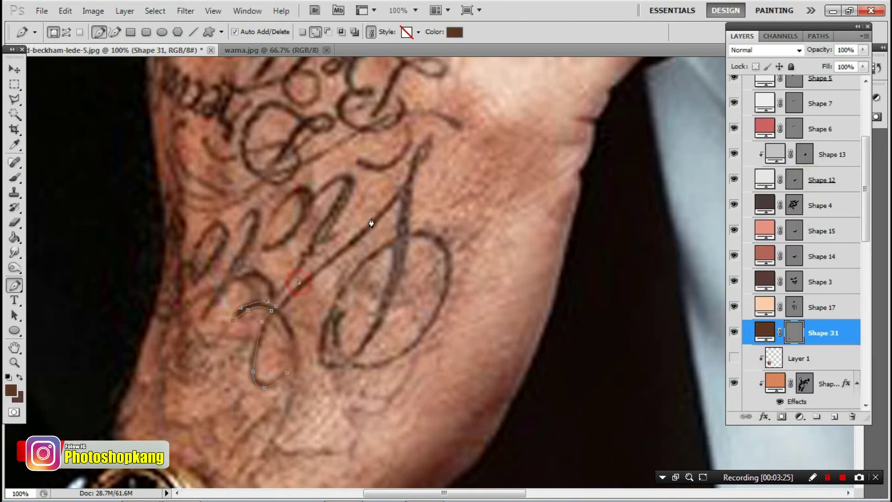
pyautogui.moveTo(404, 179); pyautogui.dragTo(413, 149)
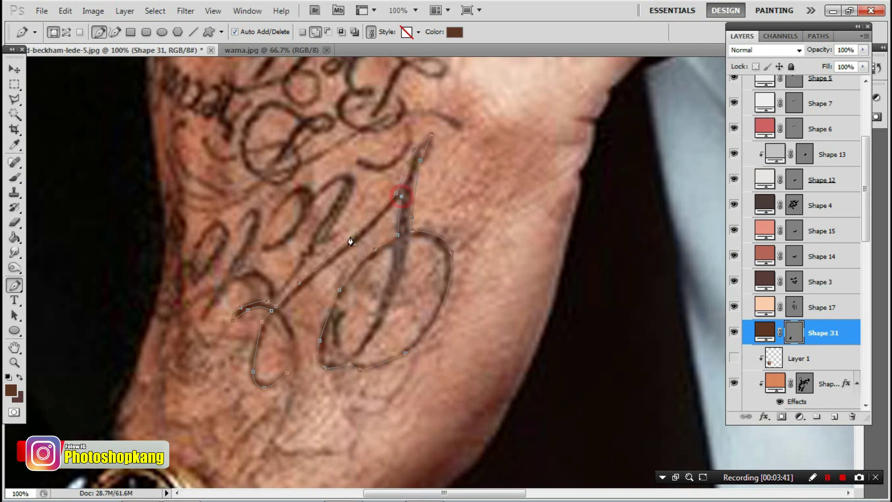
pyautogui.click(288, 372)
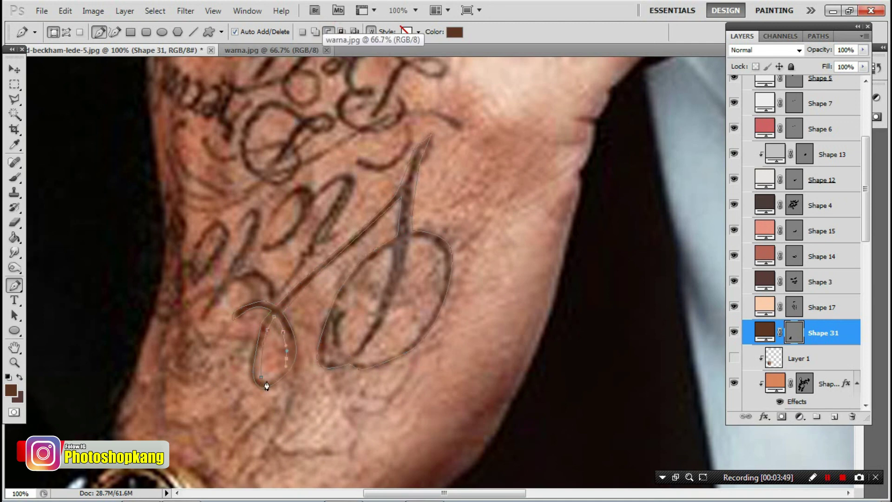
# Outline the curve of the second tattoo stroke.
pyautogui.click(394, 242)
pyautogui.moveTo(393, 269); pyautogui.dragTo(343, 296)
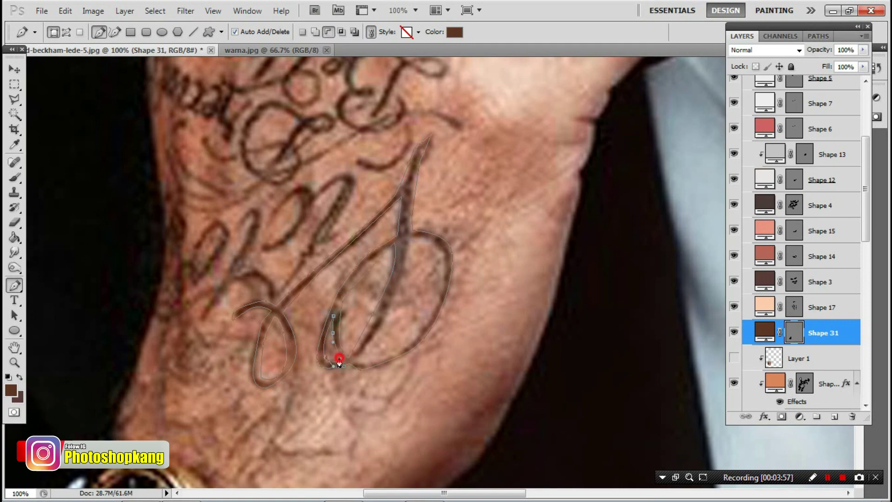
pyautogui.moveTo(355, 359); pyautogui.dragTo(389, 296)
pyautogui.scroll(5, 333, 342)
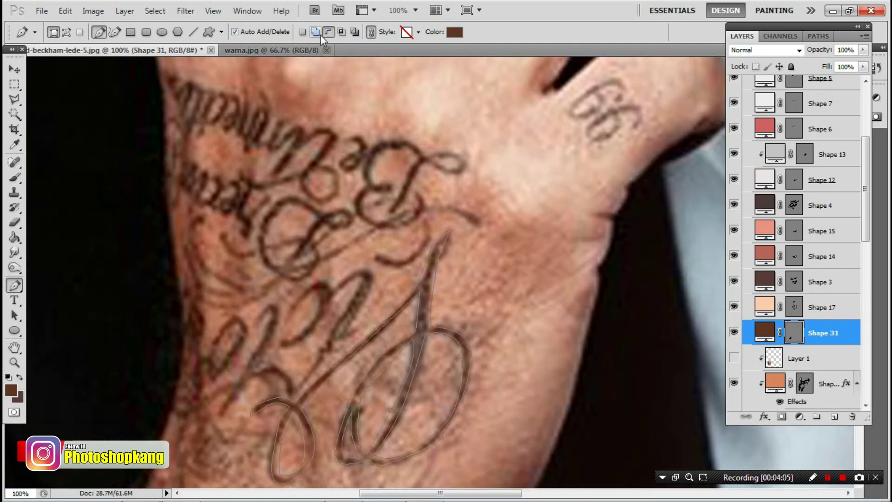
pyautogui.scroll(2, 217, 150)
# Trace and close the upper line of script, including the I stroke.
pyautogui.click(297, 193)
pyautogui.click(296, 203)
pyautogui.click(311, 181)
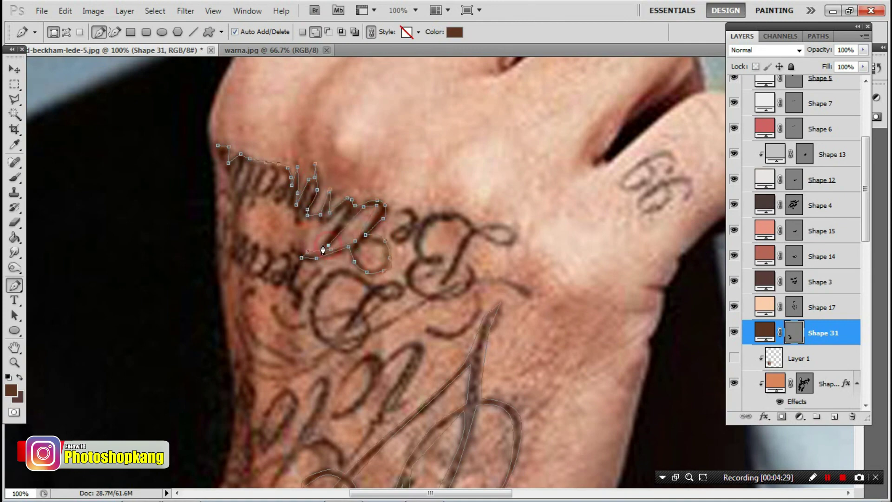
pyautogui.scroll(1, 334, 209)
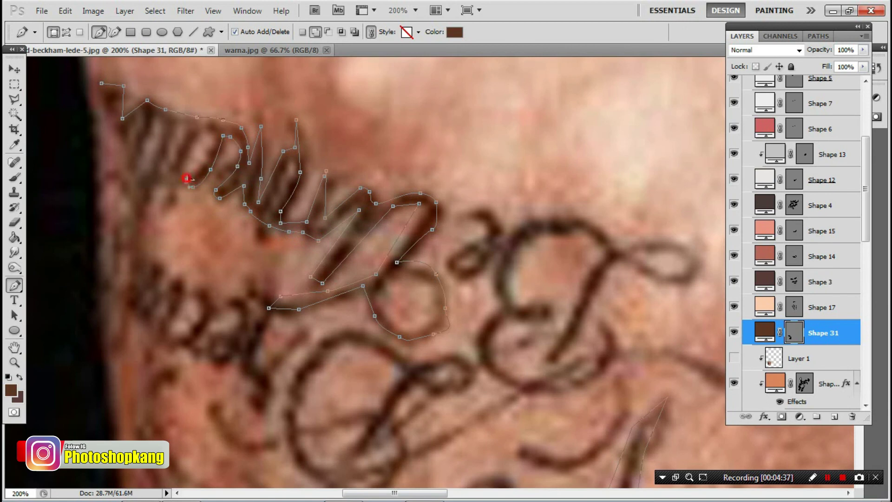
pyautogui.click(167, 176)
pyautogui.click(173, 125)
pyautogui.click(179, 123)
pyautogui.click(148, 201)
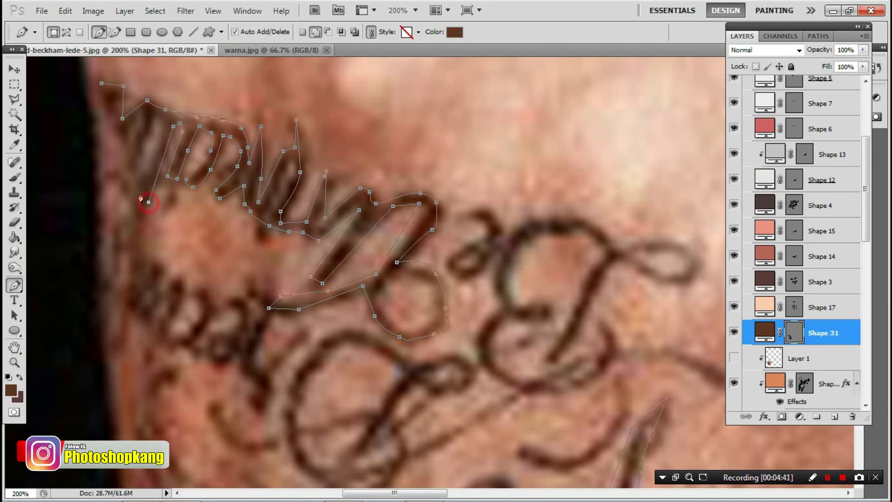
pyautogui.click(103, 88)
pyautogui.scroll(-3, 389, 186)
# Trace the outline of the 'Be' letters of the tattoo.
pyautogui.click(411, 170)
pyautogui.click(444, 148)
pyautogui.click(549, 178)
pyautogui.click(639, 209)
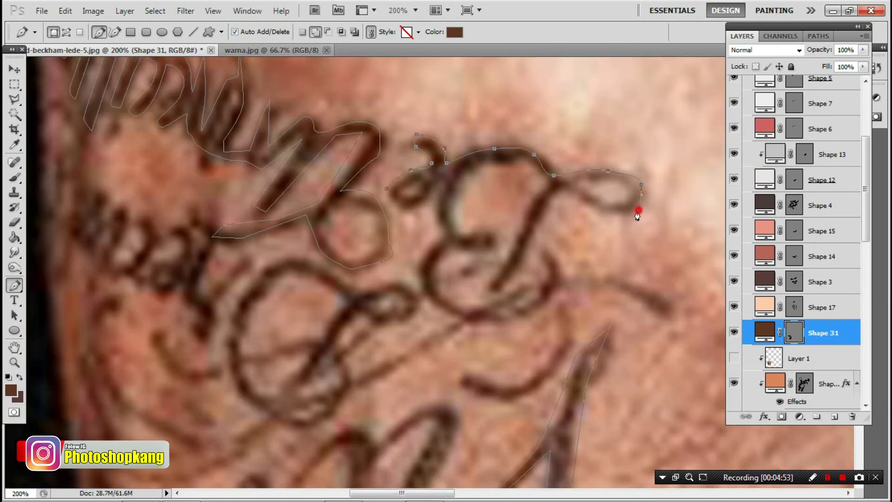
pyautogui.click(515, 261)
pyautogui.click(496, 162)
# Continue the lettering outline down the E curve and along the lower stroke.
pyautogui.click(449, 210)
pyautogui.click(439, 256)
pyautogui.click(478, 307)
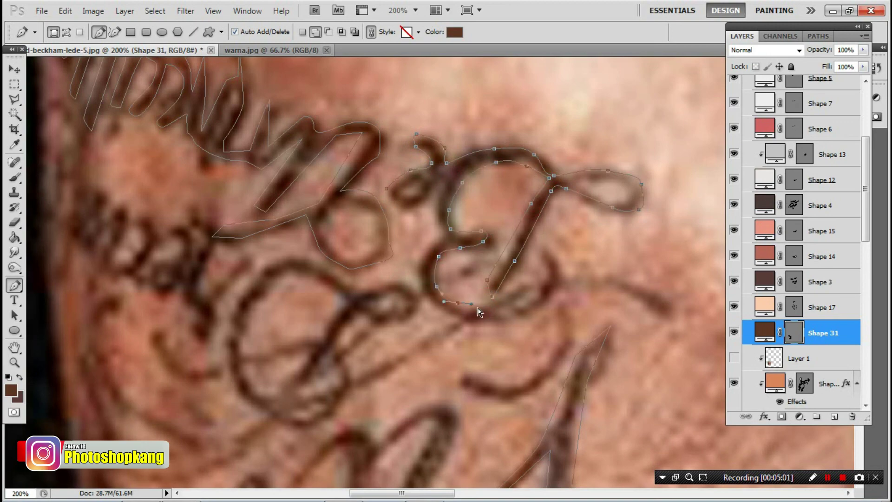
pyautogui.click(550, 274)
pyautogui.click(672, 307)
pyautogui.click(555, 286)
pyautogui.click(472, 322)
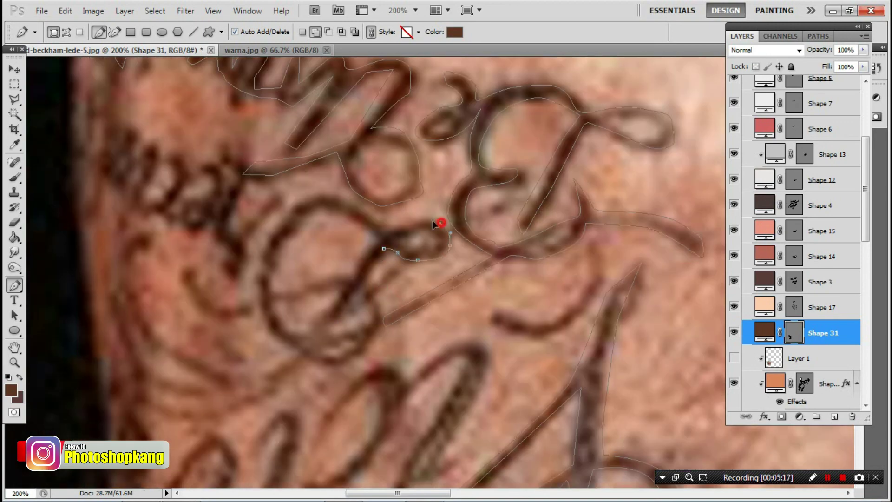
# Trace the stroke leftward over the loop and back up from the lower-left.
pyautogui.click(395, 230)
pyautogui.click(299, 201)
pyautogui.click(255, 275)
pyautogui.click(241, 309)
pyautogui.click(201, 296)
pyautogui.click(191, 268)
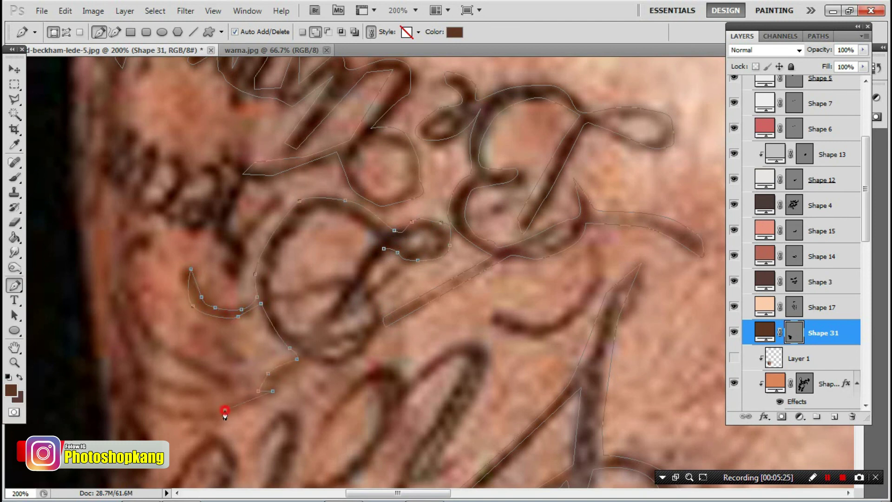
pyautogui.click(292, 371)
pyautogui.click(321, 363)
pyautogui.click(367, 342)
pyautogui.click(375, 287)
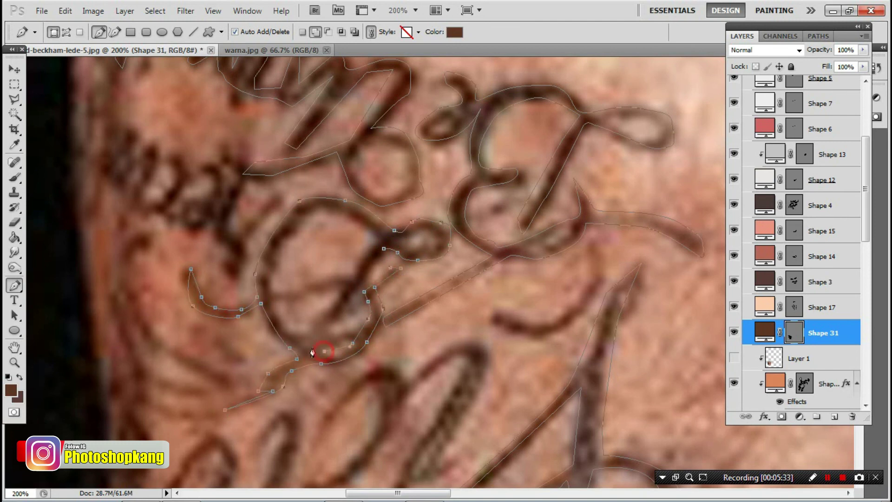
# Trace around the inner loop of the letter.
pyautogui.click(283, 324)
pyautogui.click(286, 238)
pyautogui.click(352, 219)
pyautogui.click(369, 257)
pyautogui.click(284, 296)
pyautogui.click(328, 310)
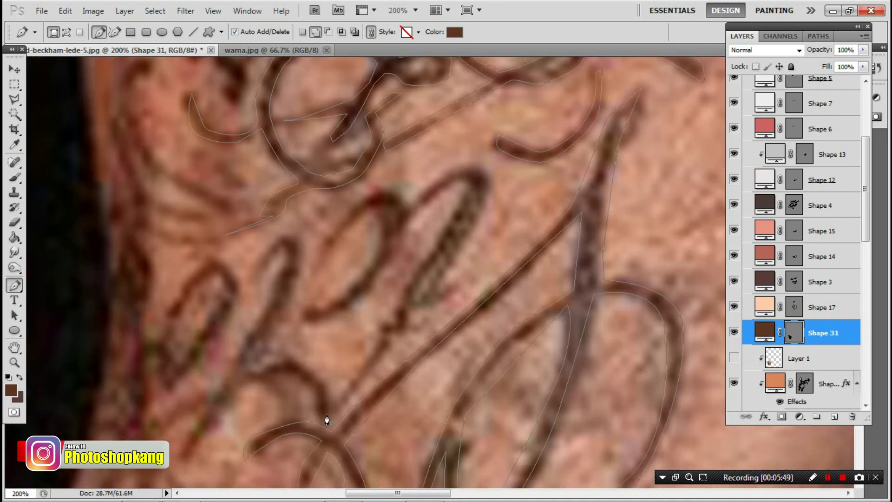
# Outline the y stroke and its loop.
pyautogui.click(407, 309)
pyautogui.click(475, 216)
pyautogui.click(403, 206)
pyautogui.click(365, 213)
pyautogui.click(330, 307)
pyautogui.click(304, 314)
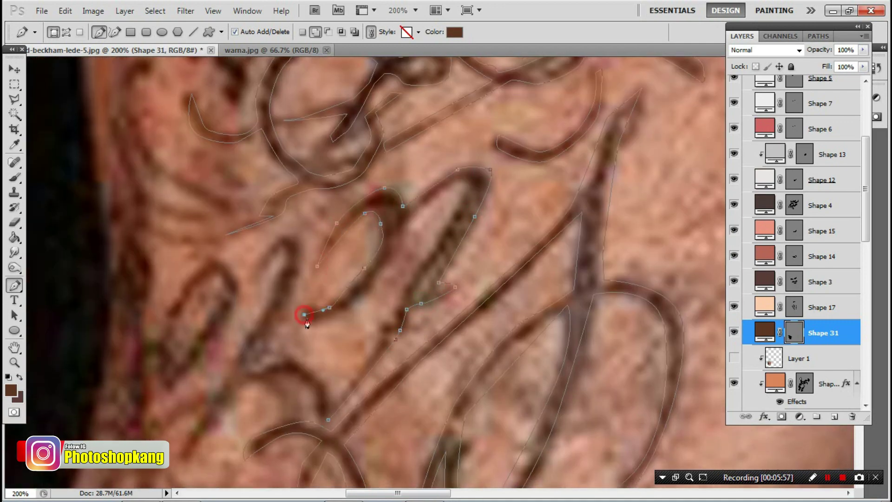
# Trace the next letter stroke of the script.
pyautogui.click(401, 228)
pyautogui.click(466, 177)
pyautogui.click(460, 217)
pyautogui.click(409, 282)
pyautogui.click(395, 318)
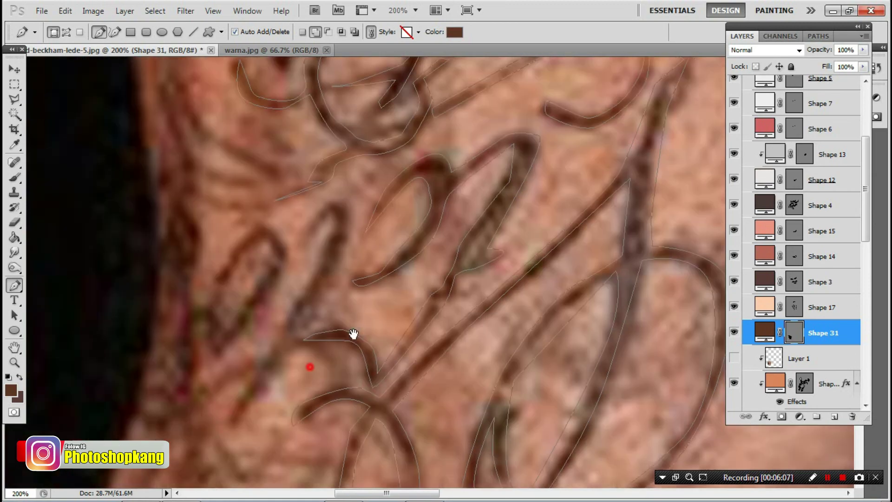
pyautogui.moveTo(310, 384); pyautogui.dragTo(398, 229)
# Outline the next looped letter and close its shape.
pyautogui.click(305, 366)
pyautogui.click(406, 205)
pyautogui.click(419, 156)
pyautogui.click(405, 145)
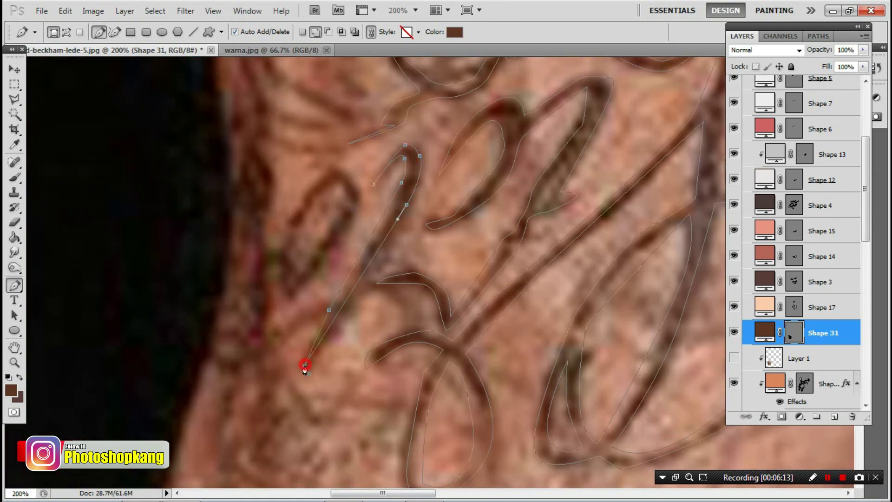
pyautogui.click(289, 304)
pyautogui.click(356, 216)
pyautogui.click(357, 179)
pyautogui.click(336, 170)
pyautogui.click(308, 193)
pyautogui.click(282, 234)
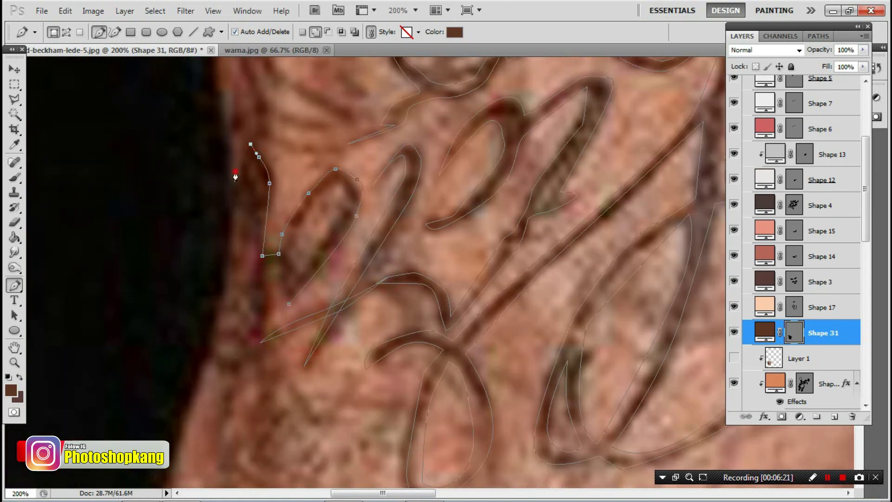
pyautogui.click(249, 219)
pyautogui.click(265, 319)
# Trace a stroke running down and back up in the lettering.
pyautogui.scroll(5, 343, 243)
pyautogui.hscroll(3, 404, 333)
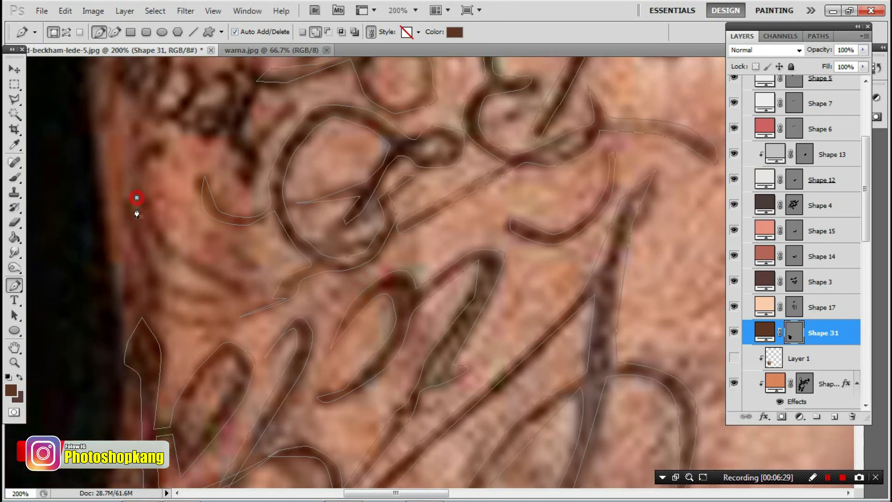
pyautogui.click(169, 254)
pyautogui.click(217, 281)
pyautogui.click(244, 290)
pyautogui.click(151, 219)
pyautogui.moveTo(152, 294); pyautogui.dragTo(224, 365)
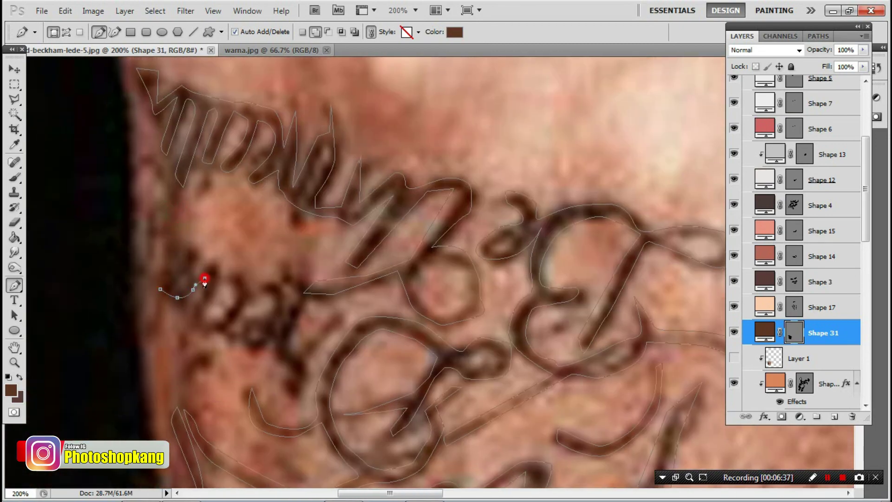
# Outline and close the next letter on the left.
pyautogui.click(212, 299)
pyautogui.click(197, 325)
pyautogui.click(205, 262)
pyautogui.click(191, 277)
pyautogui.click(177, 235)
pyautogui.click(172, 220)
pyautogui.click(160, 290)
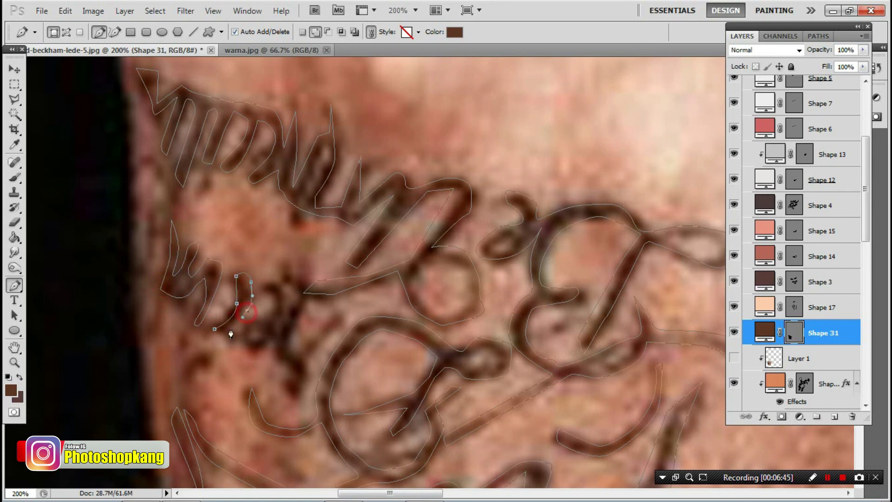
# Outline and close the next small letter.
pyautogui.click(245, 334)
pyautogui.click(252, 318)
pyautogui.click(271, 317)
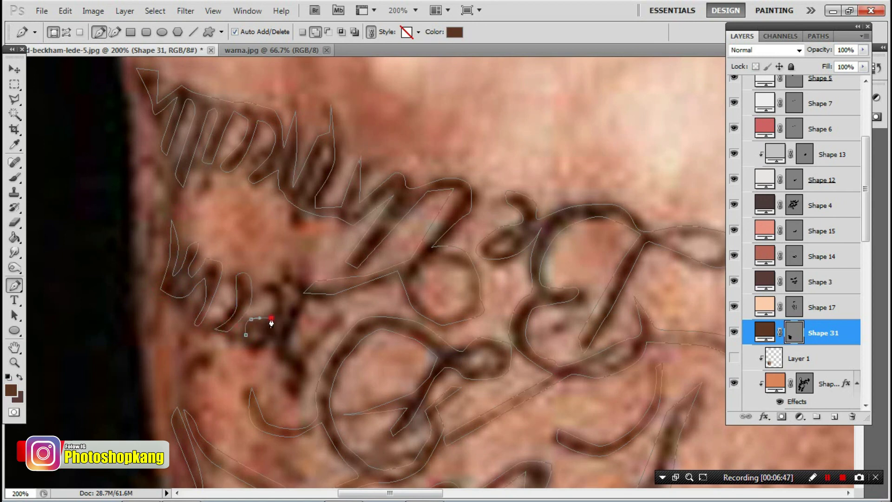
pyautogui.click(303, 363)
pyautogui.click(301, 390)
pyautogui.click(292, 397)
pyautogui.click(281, 381)
pyautogui.click(293, 372)
pyautogui.click(272, 350)
# Use Subtract mode to cut the hole inside the o and another letter opening.
pyautogui.click(327, 32)
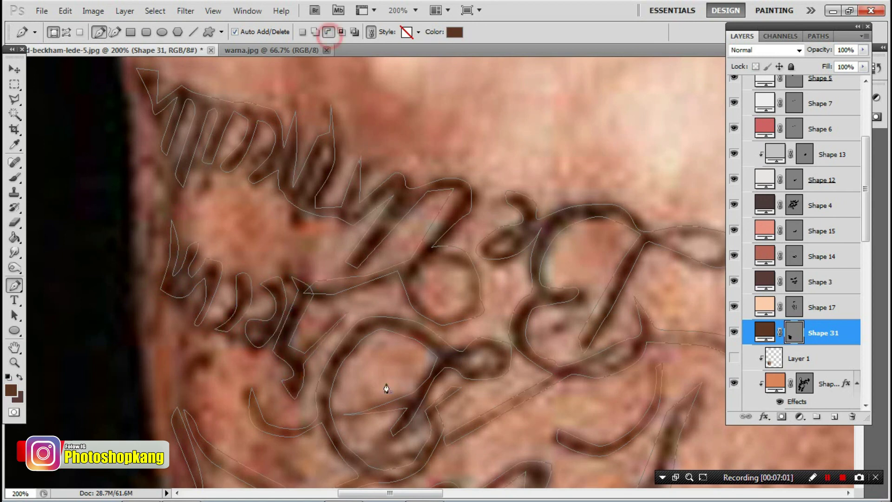
pyautogui.click(422, 259)
pyautogui.click(460, 266)
pyautogui.click(469, 295)
pyautogui.click(438, 316)
pyautogui.click(410, 281)
pyautogui.moveTo(531, 264); pyautogui.dragTo(406, 256)
pyautogui.click(547, 231)
pyautogui.click(579, 231)
# Review the traced tattoo, hide the bahan reference photo and zoom out to the whole hand.
pyautogui.moveTo(522, 253); pyautogui.dragTo(514, 189)
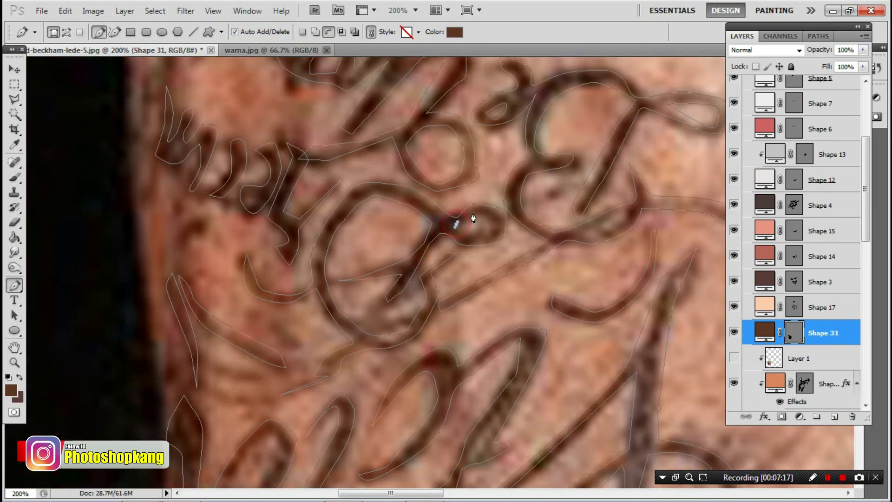
pyautogui.moveTo(246, 198); pyautogui.dragTo(304, 221)
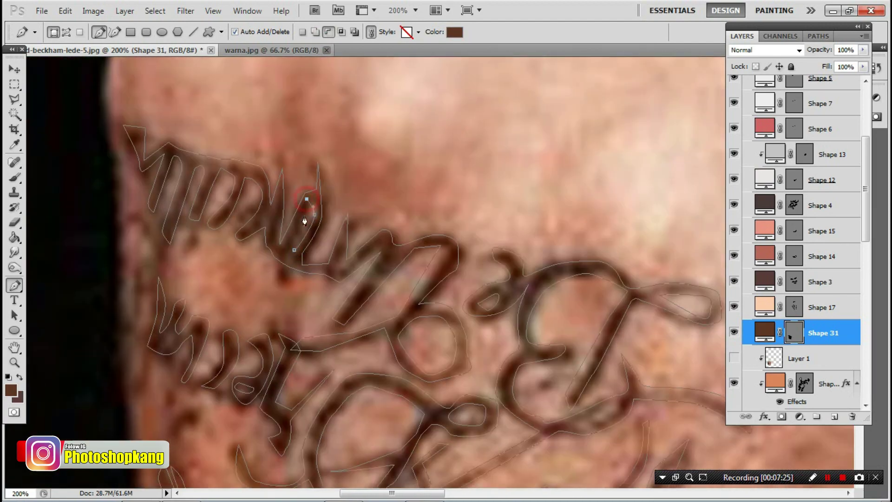
pyautogui.moveTo(319, 260); pyautogui.dragTo(208, 306)
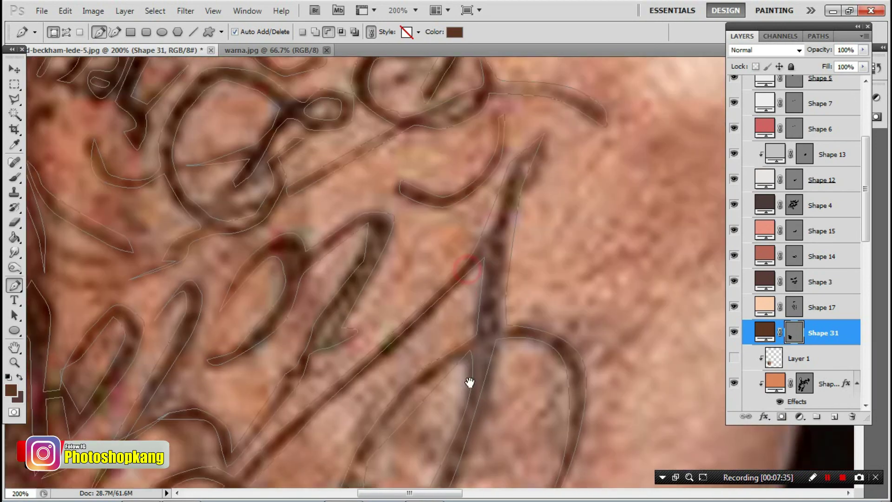
pyautogui.moveTo(423, 348); pyautogui.dragTo(492, 365)
pyautogui.scroll(3, 733, 89)
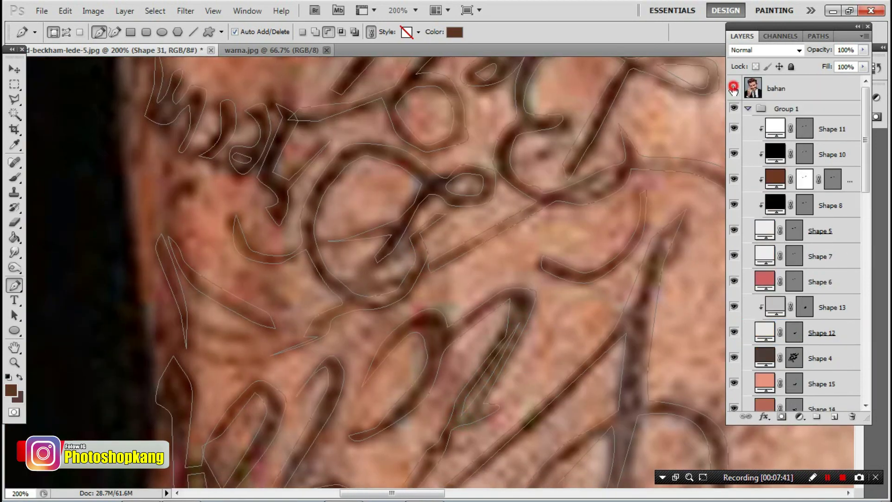
pyautogui.click(733, 88)
pyautogui.hotkey('ctrl', '-')
pyautogui.hotkey('ctrl', '-')
pyautogui.hotkey('ctrl', '-')
pyautogui.scroll(-5, 799, 233)
pyautogui.click(834, 220)
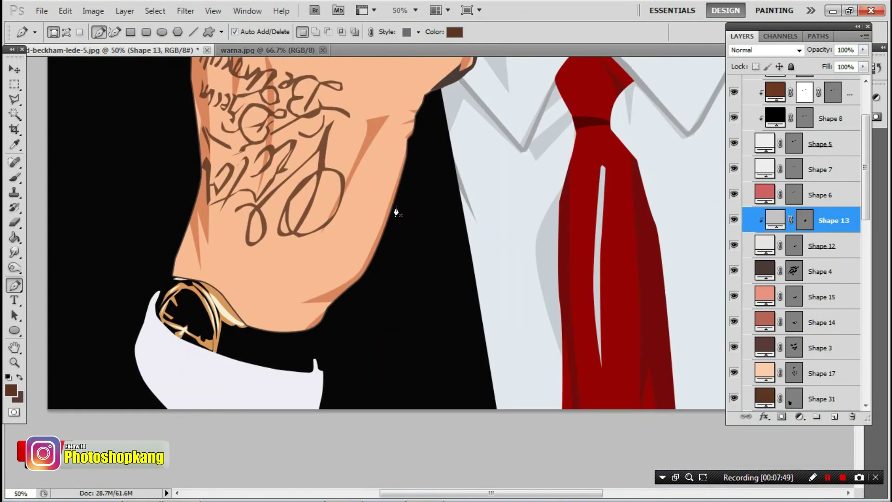